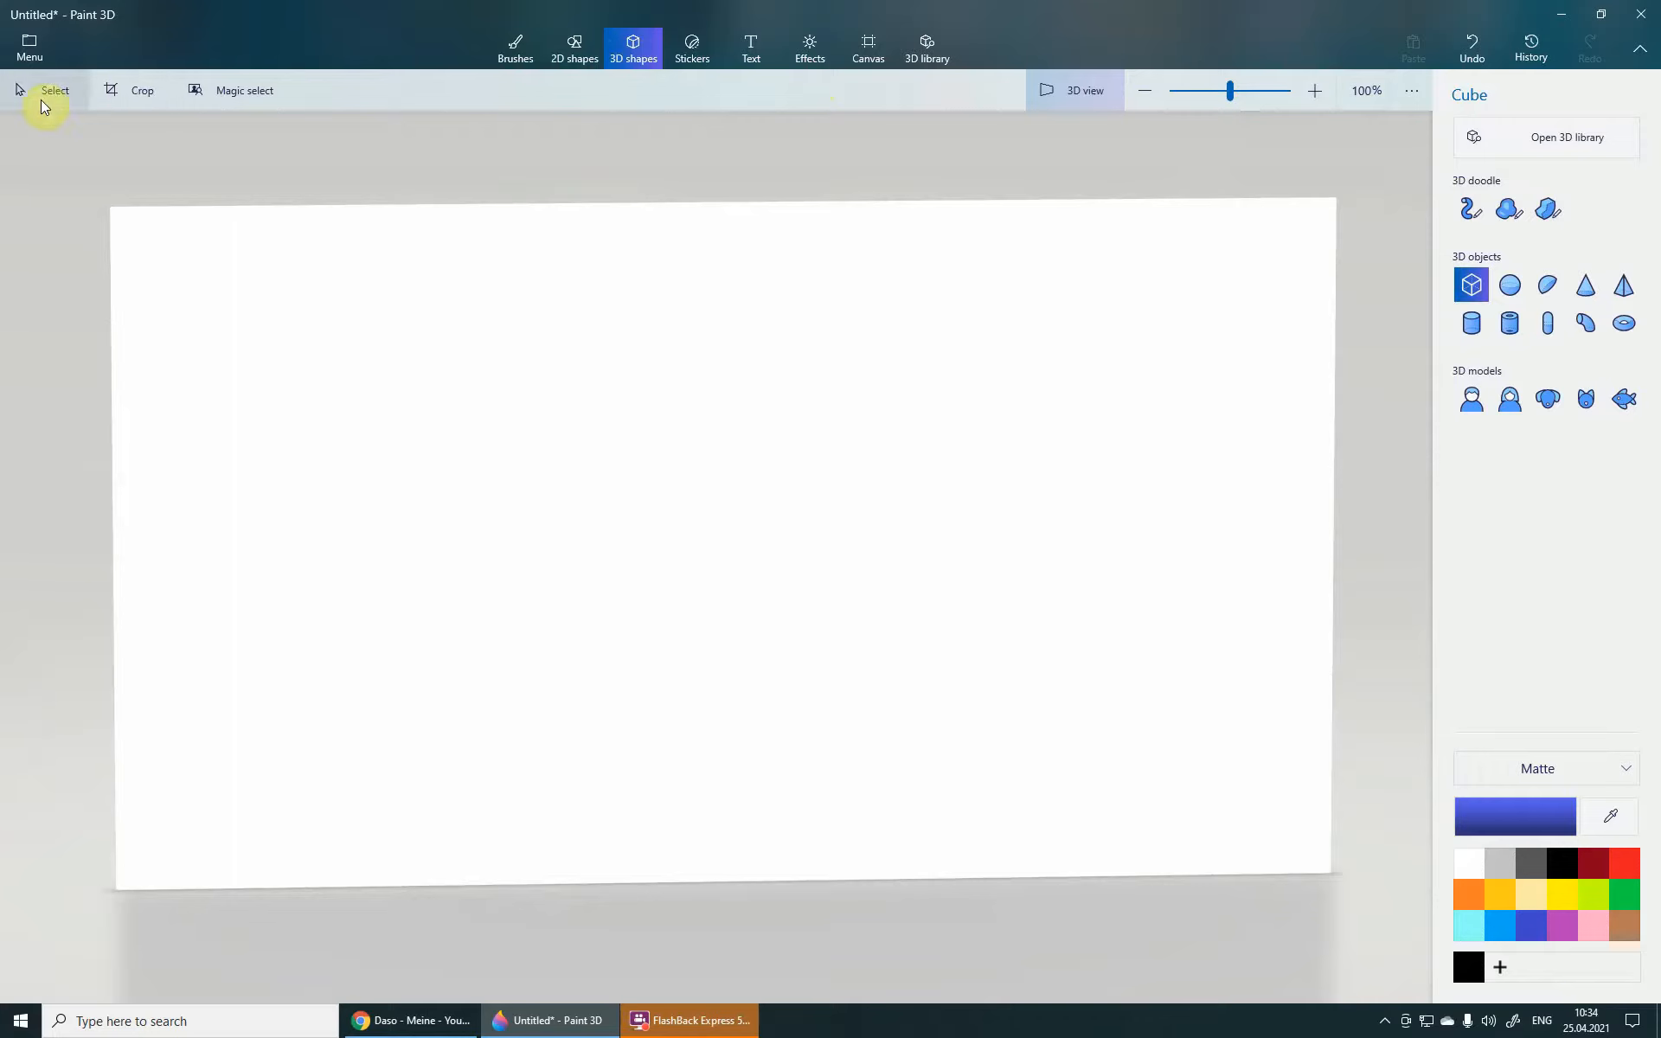
- Look through the brush, 2D shape and 3D shape tools, and choose the Soft edge 3D doodle
click(512, 50)
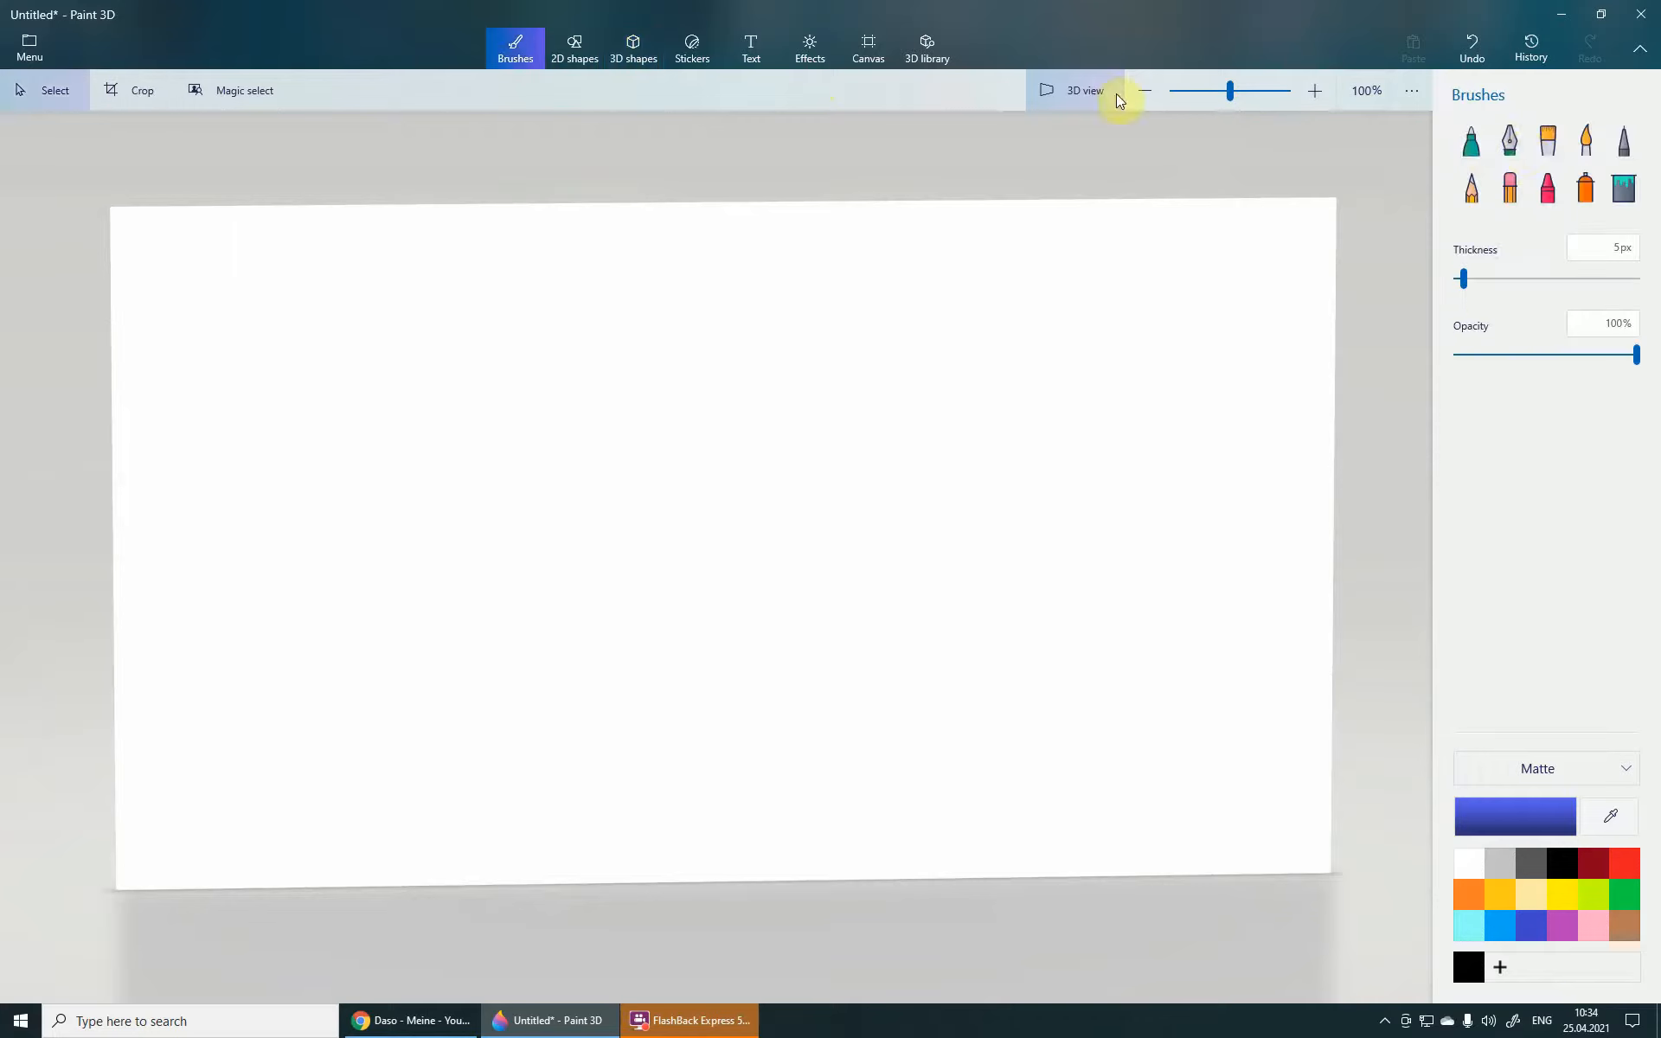
click(1624, 181)
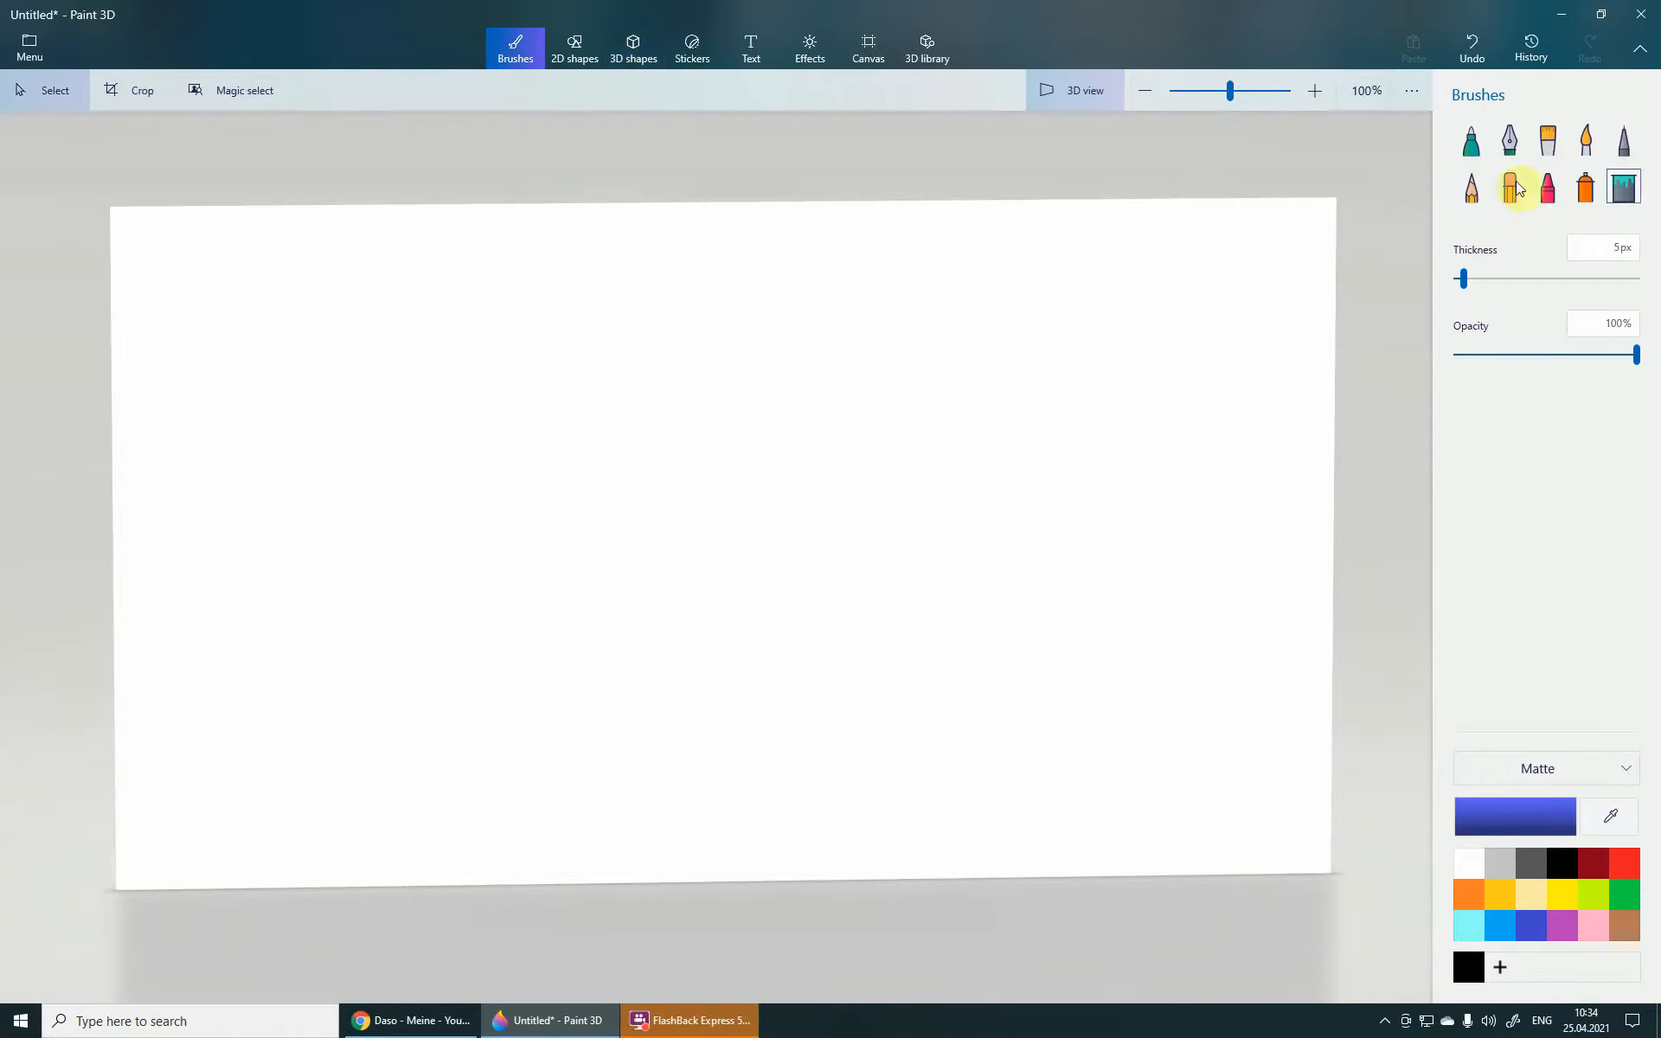
click(577, 49)
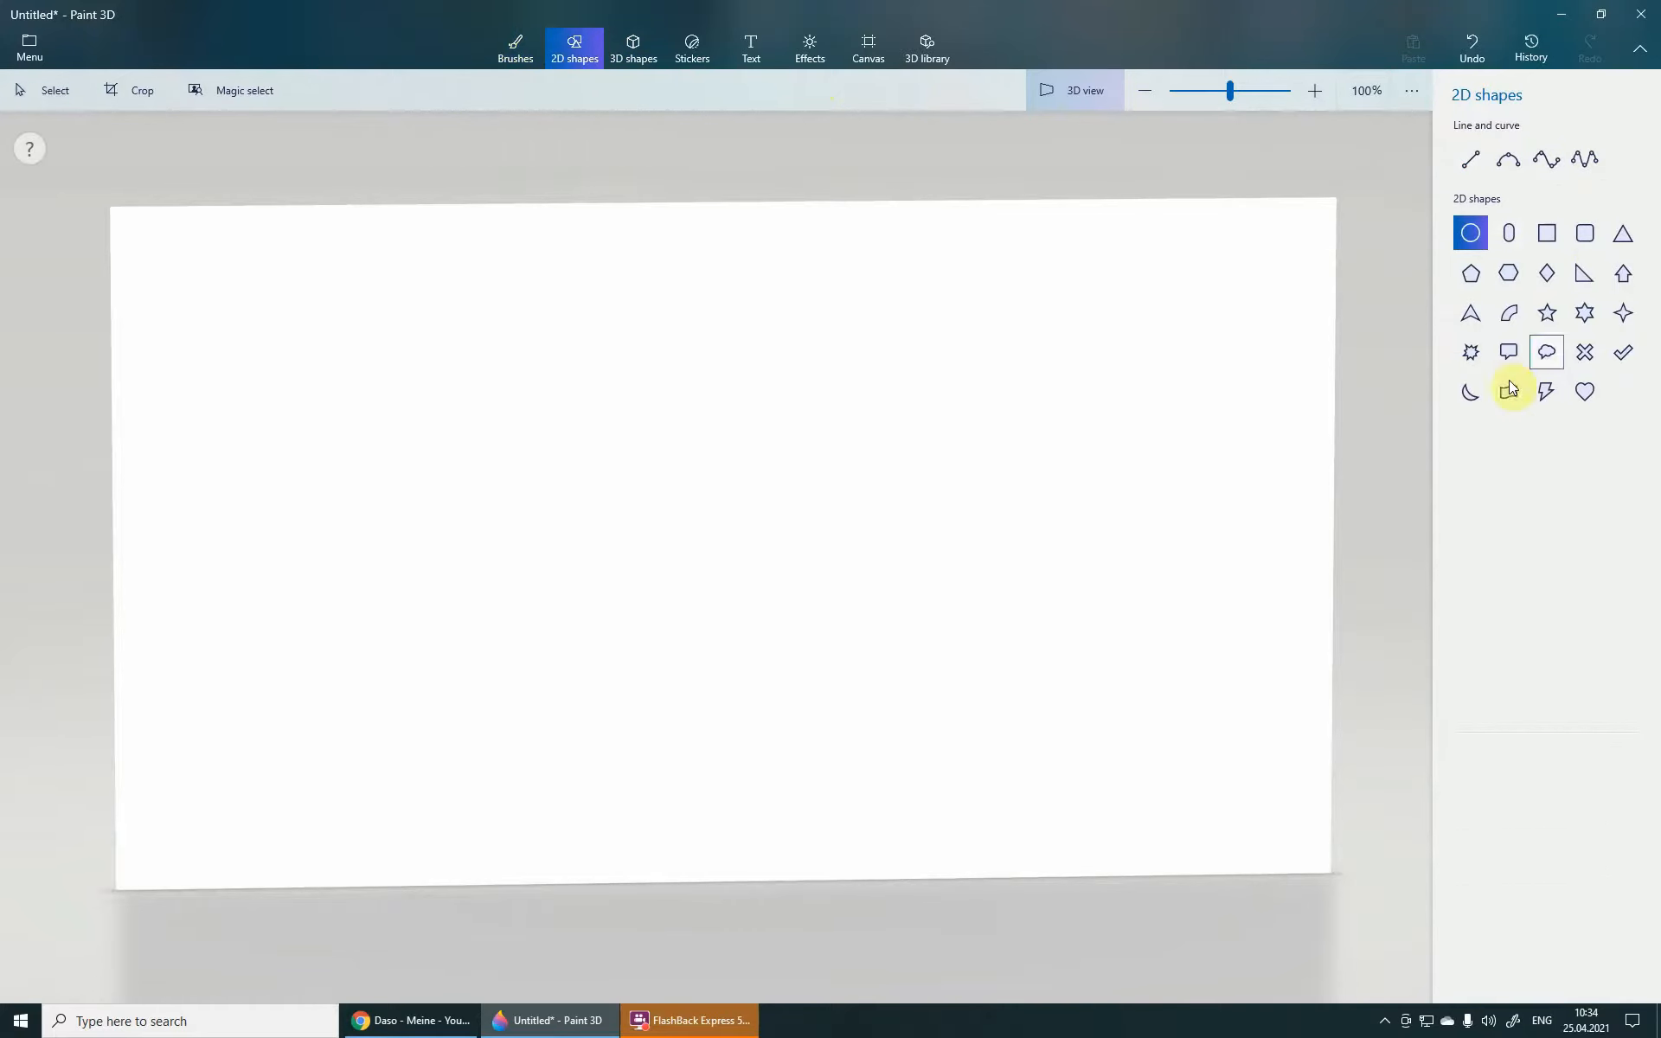
click(634, 50)
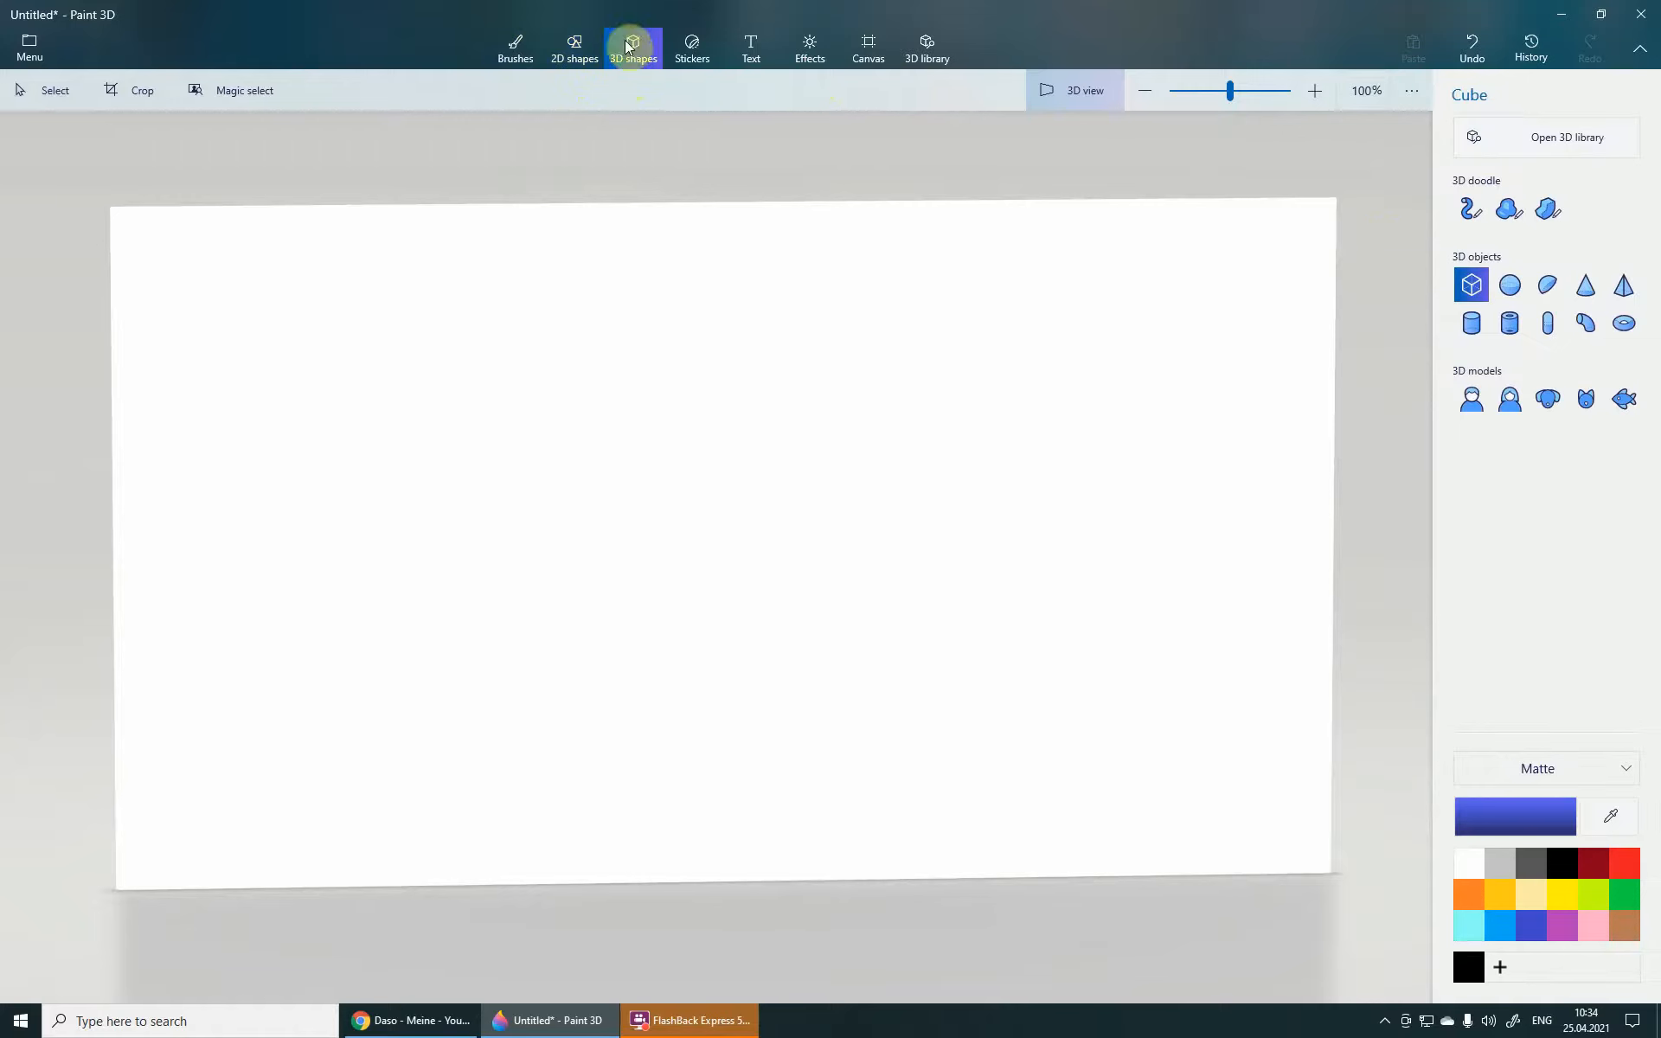
click(1509, 216)
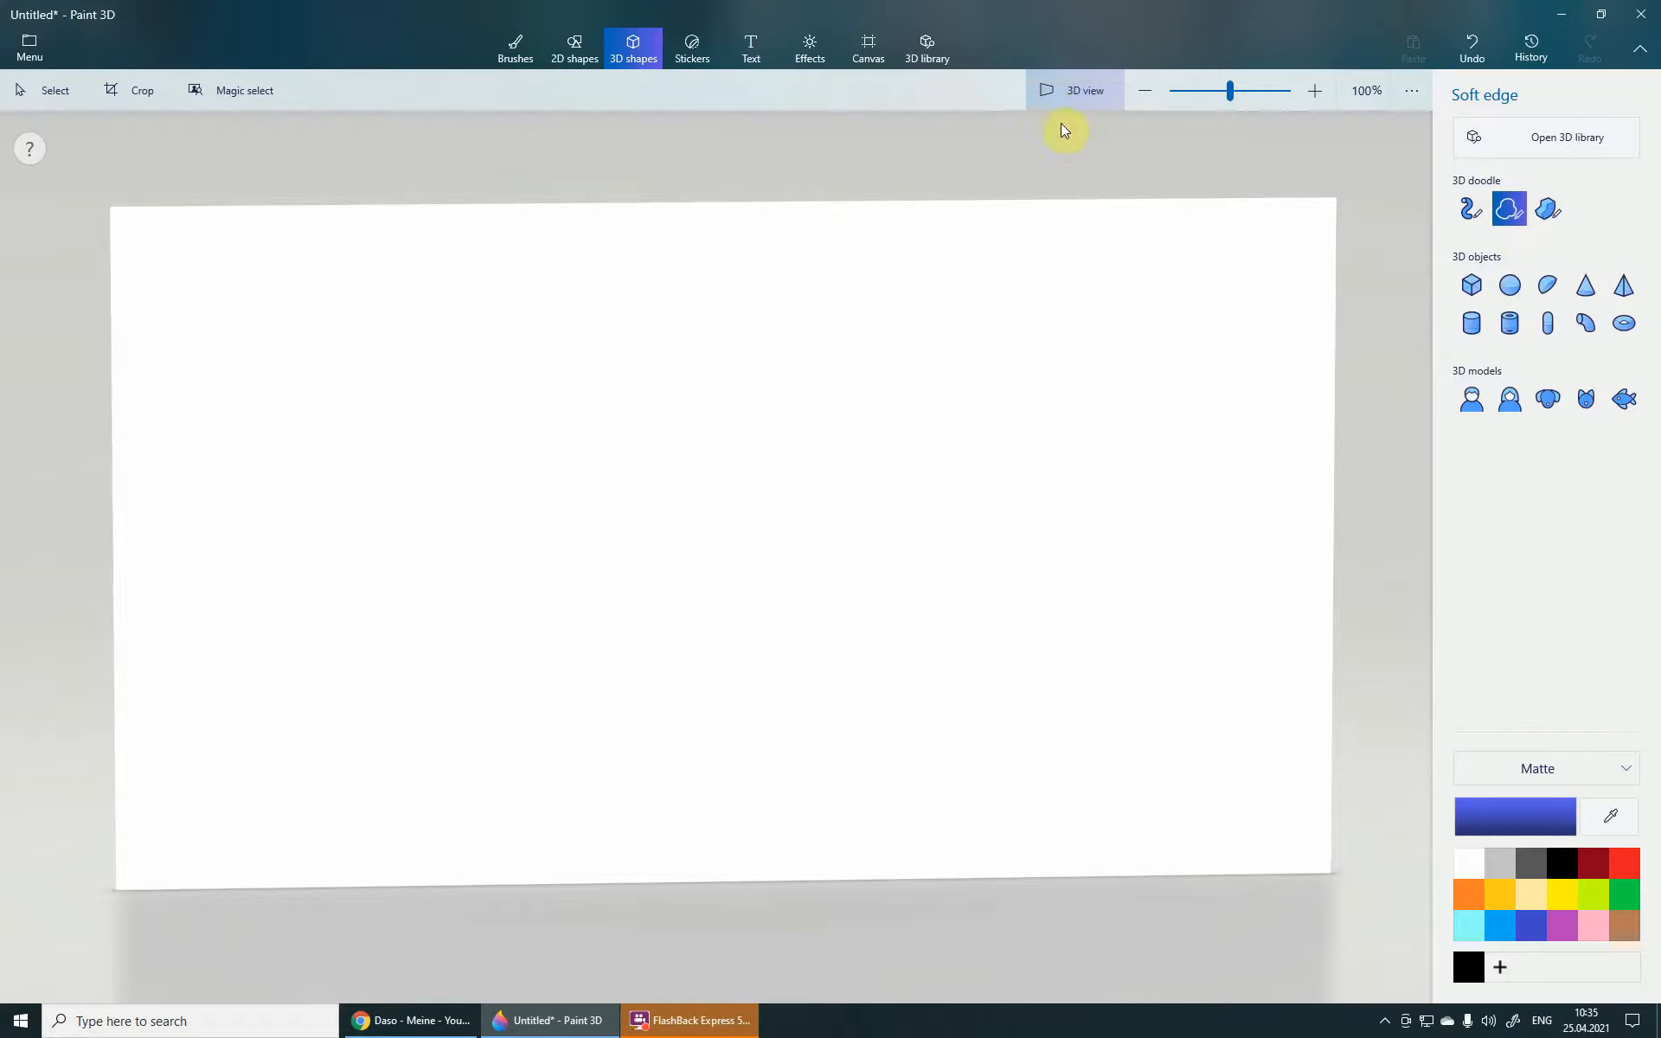
- Compare the blank canvas in flat and 3D view, and inspect it from different angles, positions and zoom levels
click(1064, 97)
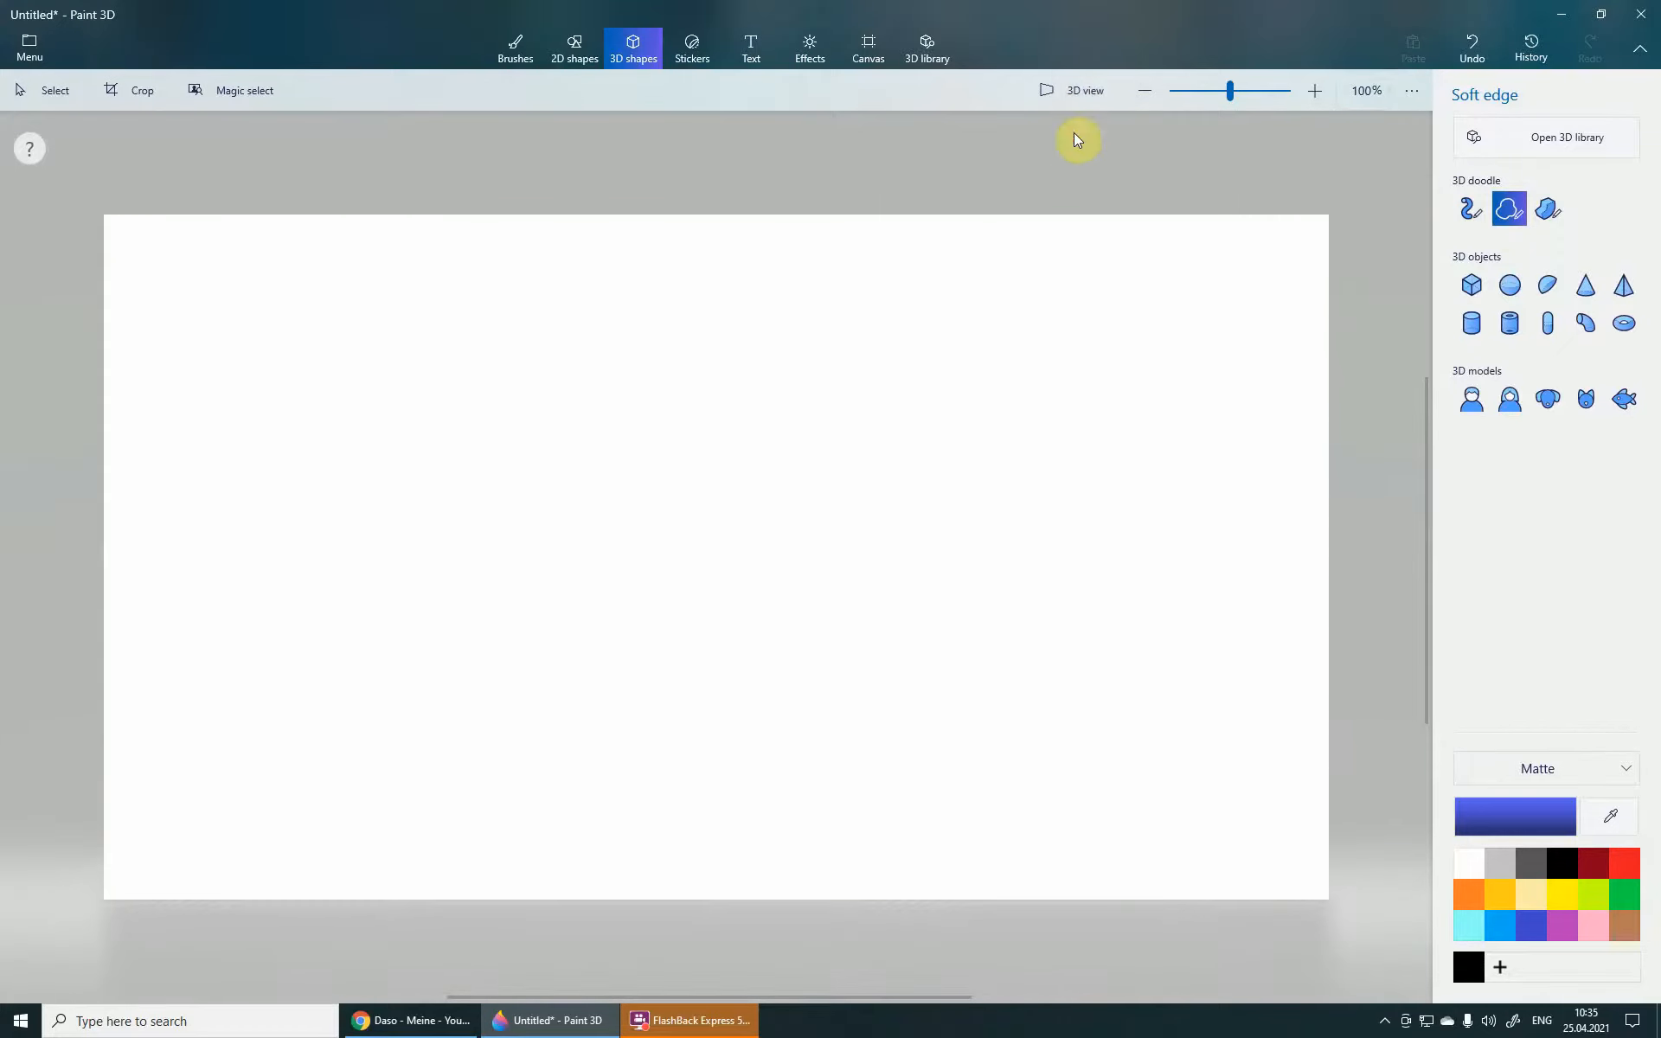
click(1074, 96)
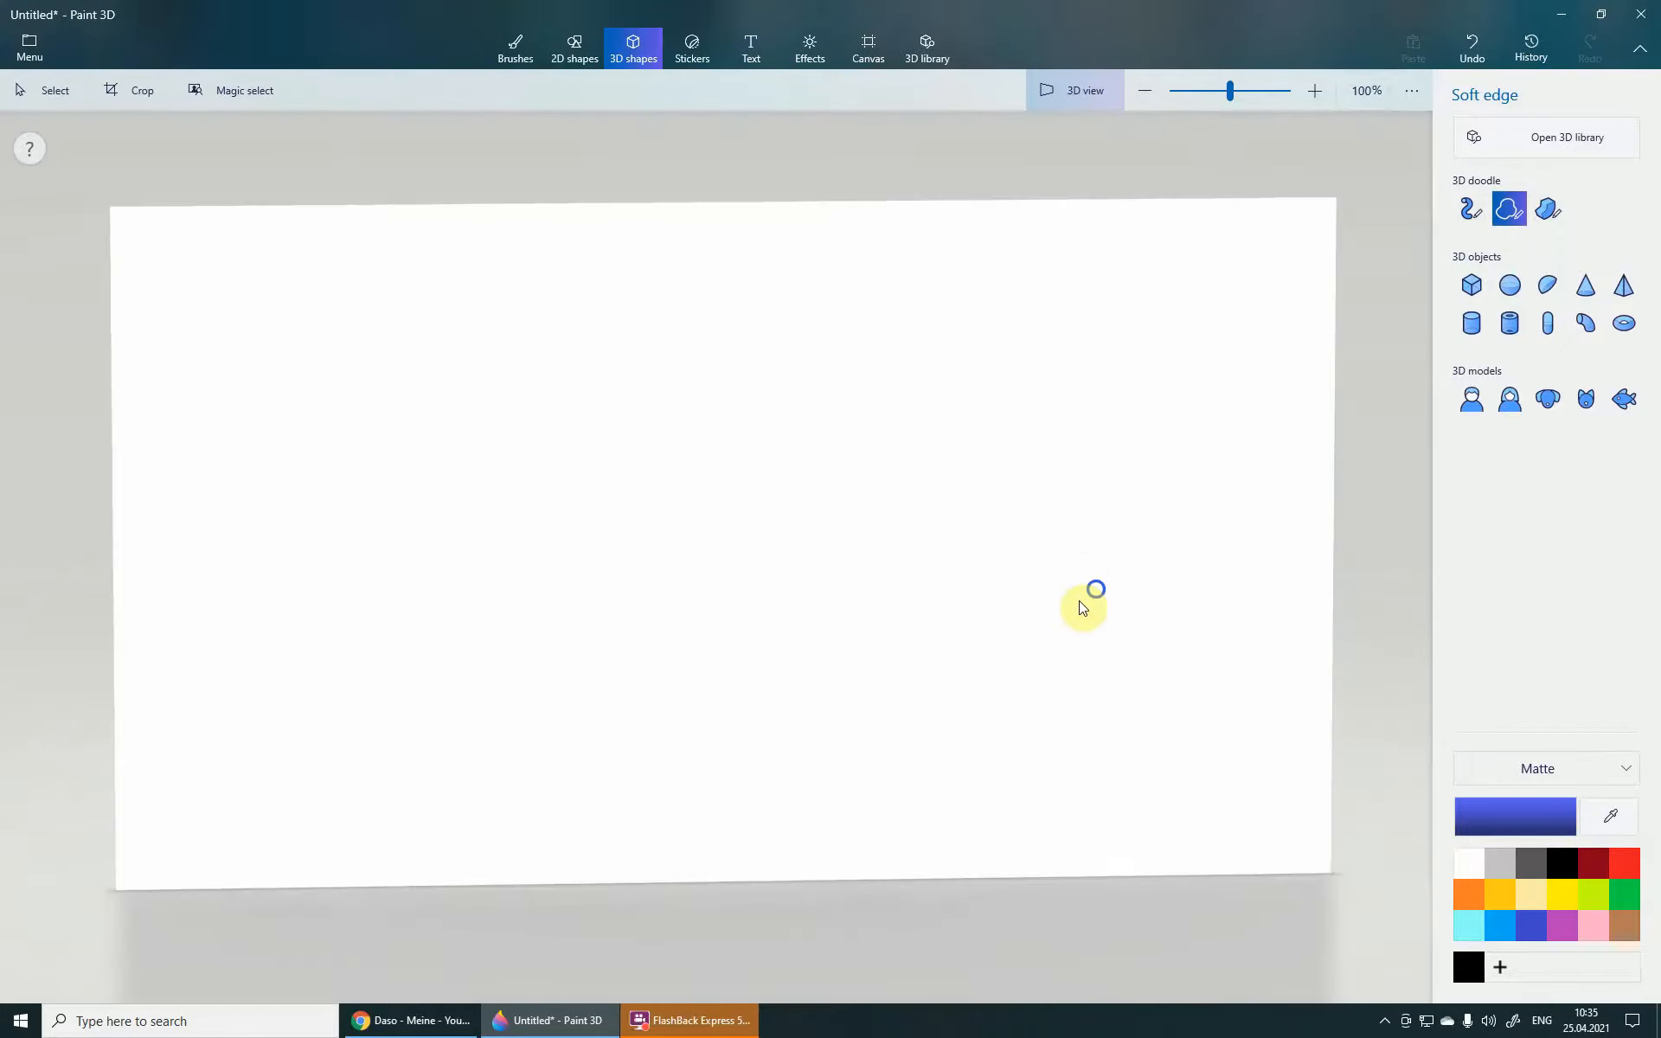
mouse_move(1093, 586)
mouse_down()
mouse_move(856, 626)
mouse_move(610, 612)
mouse_move(946, 600)
mouse_move(1052, 507)
mouse_move(648, 582)
mouse_move(778, 612)
mouse_move(1042, 582)
mouse_move(672, 593)
mouse_move(1061, 608)
mouse_move(577, 592)
mouse_move(1026, 593)
mouse_move(869, 575)
mouse_up()
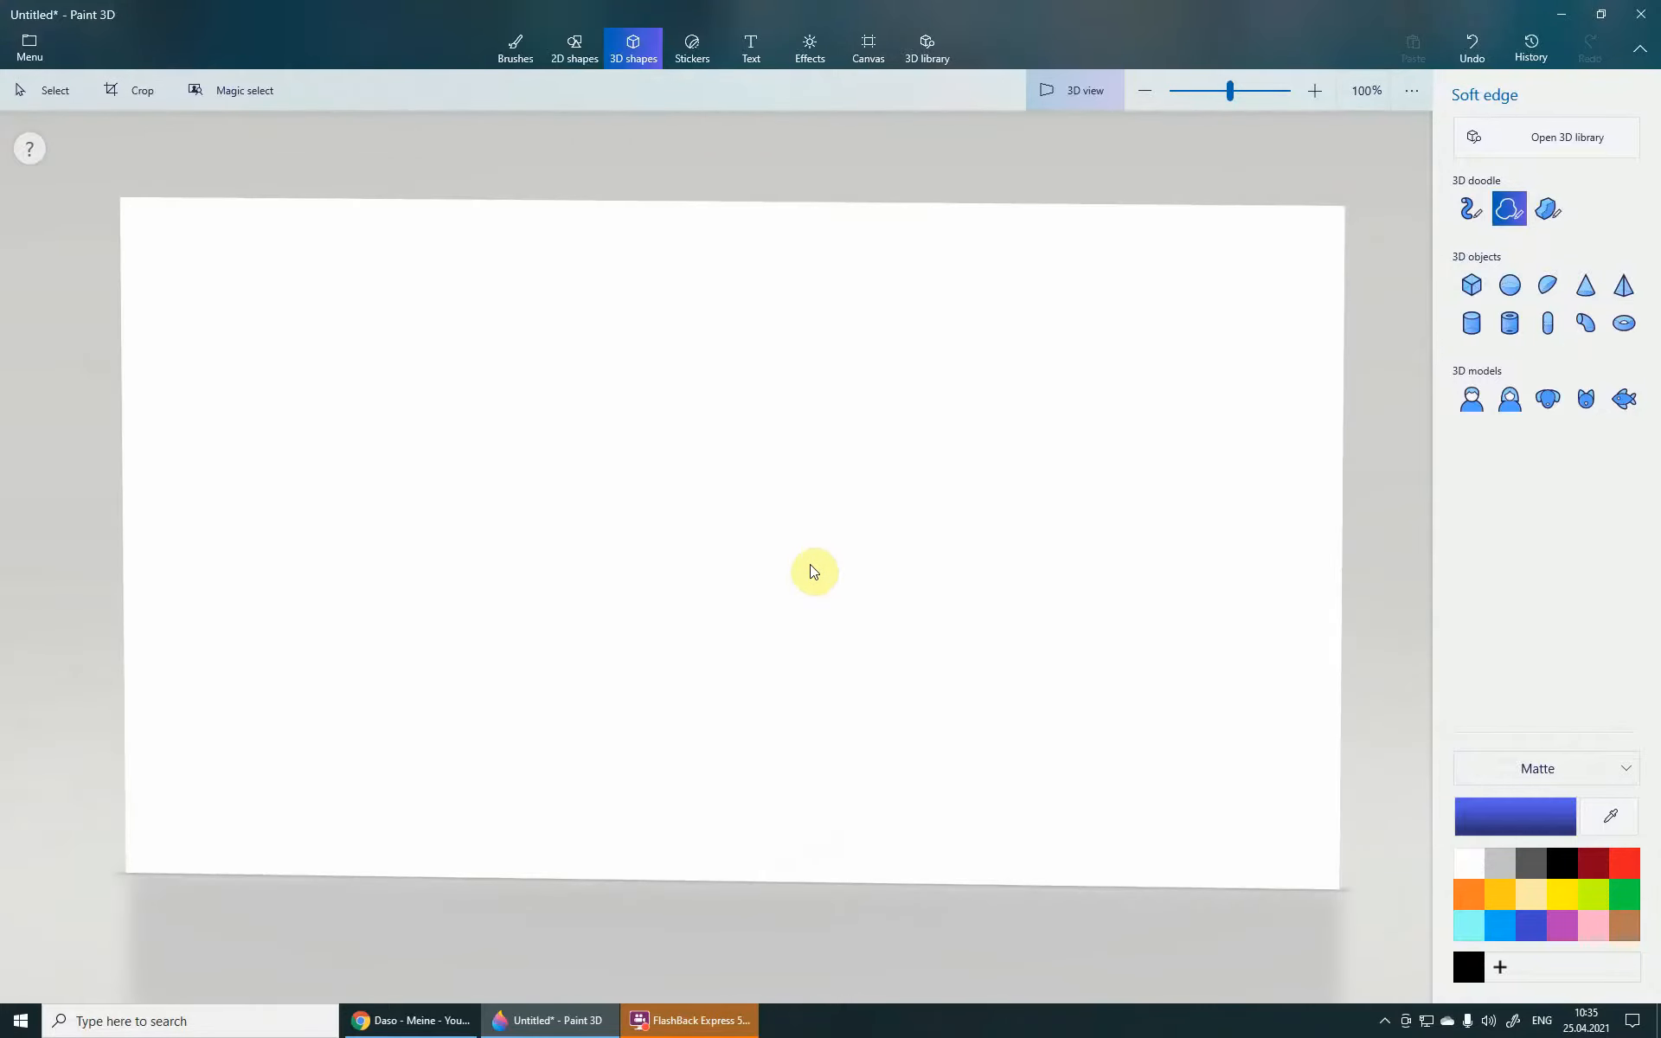
scroll(811, 565, up, 3)
scroll(811, 565, down, 3)
scroll(810, 565, up, 2)
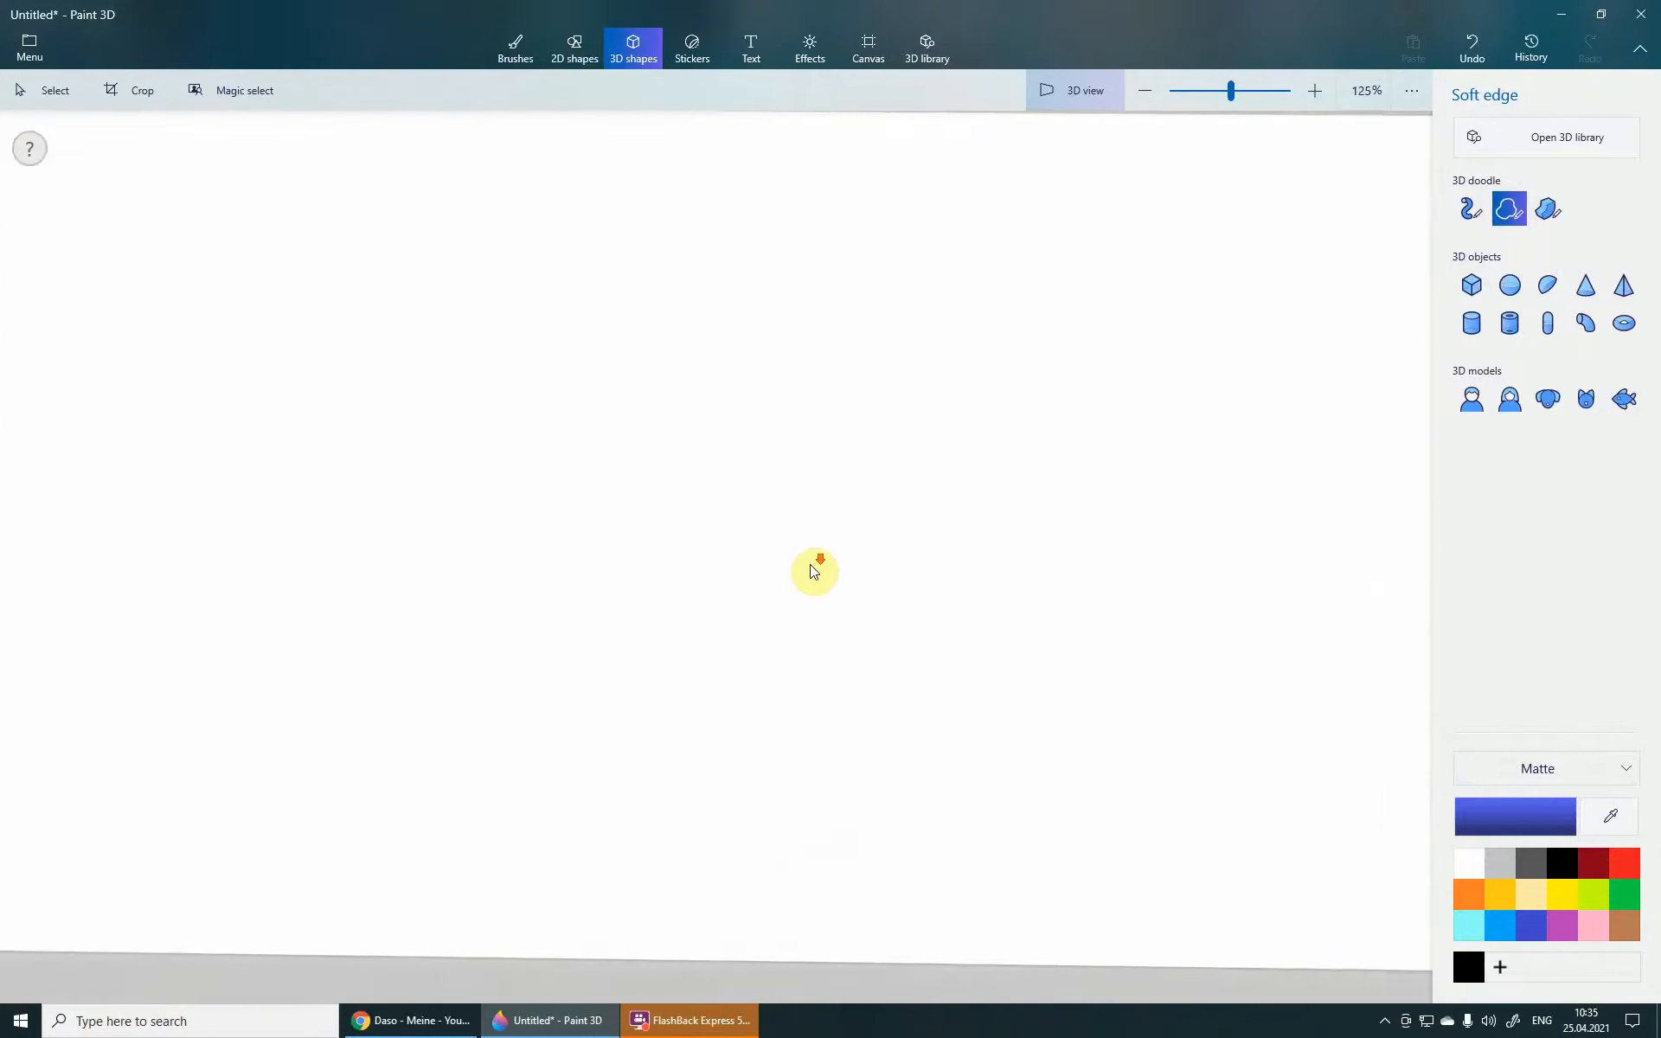
scroll(814, 571, down, 2)
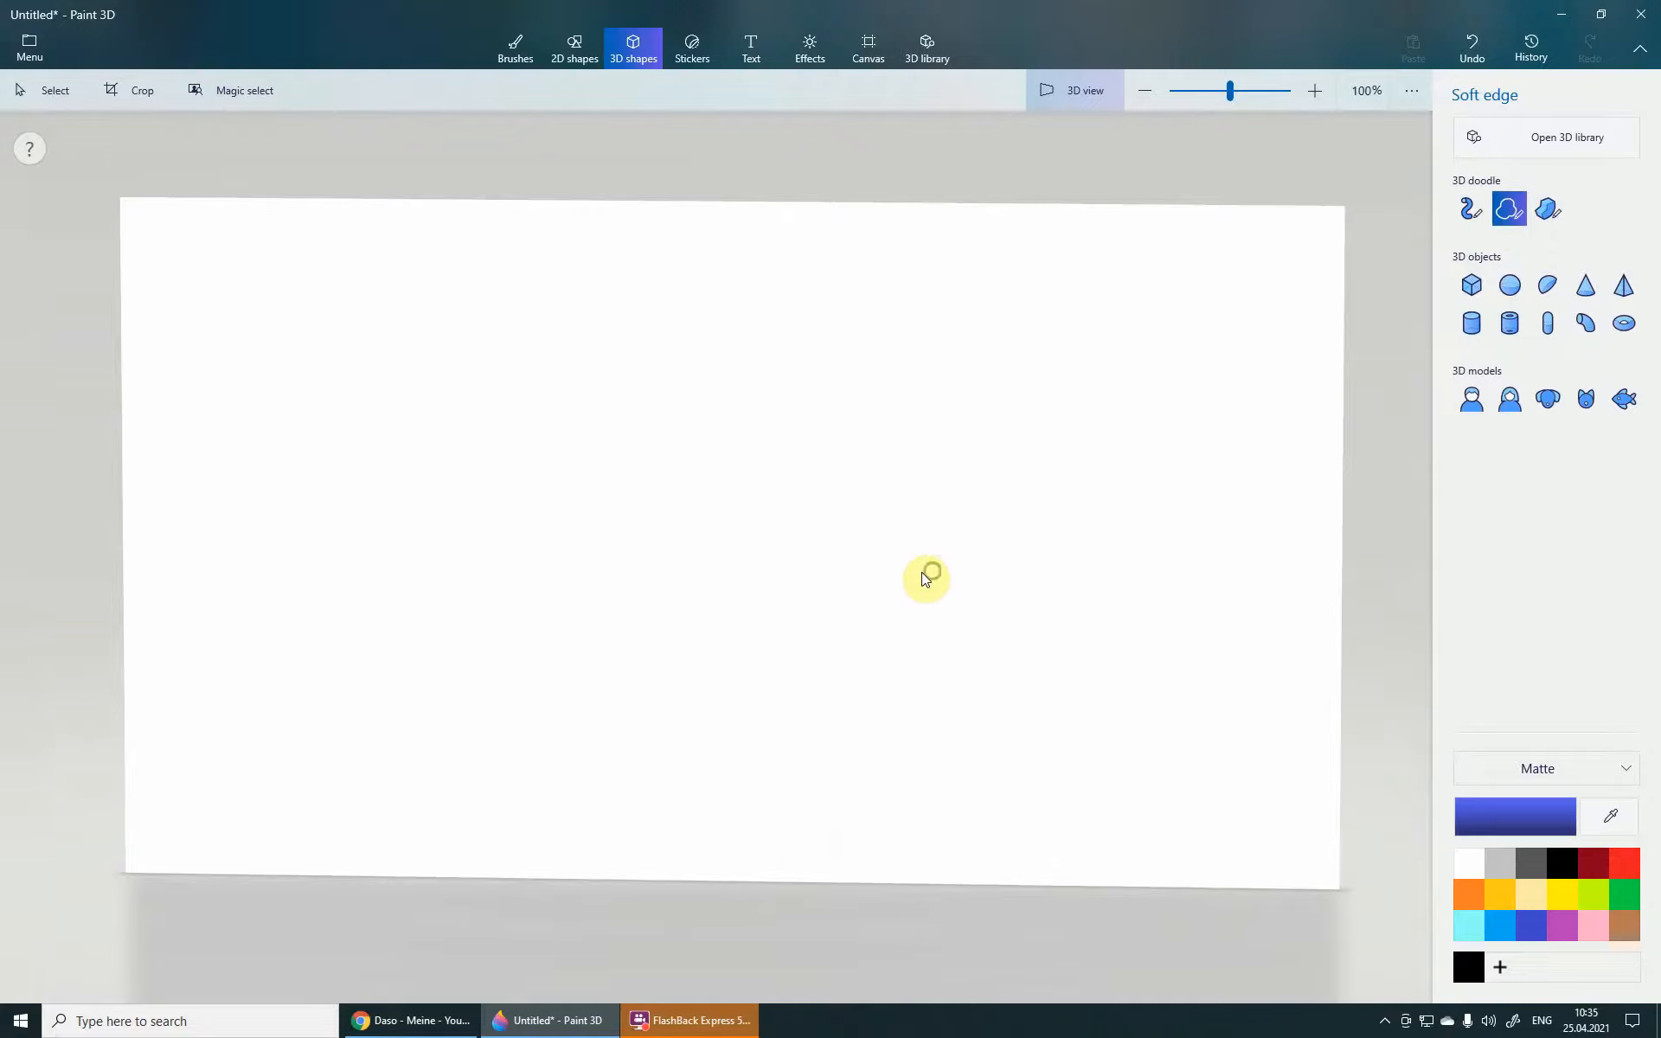
mouse_move(922, 573)
middle_down()
mouse_move(786, 568)
mouse_move(979, 575)
mouse_move(1033, 557)
mouse_move(922, 605)
mouse_move(1004, 598)
mouse_move(920, 564)
middle_up()
mouse_move(1121, 582)
right_down()
mouse_move(760, 601)
mouse_move(845, 582)
mouse_move(1105, 582)
right_up()
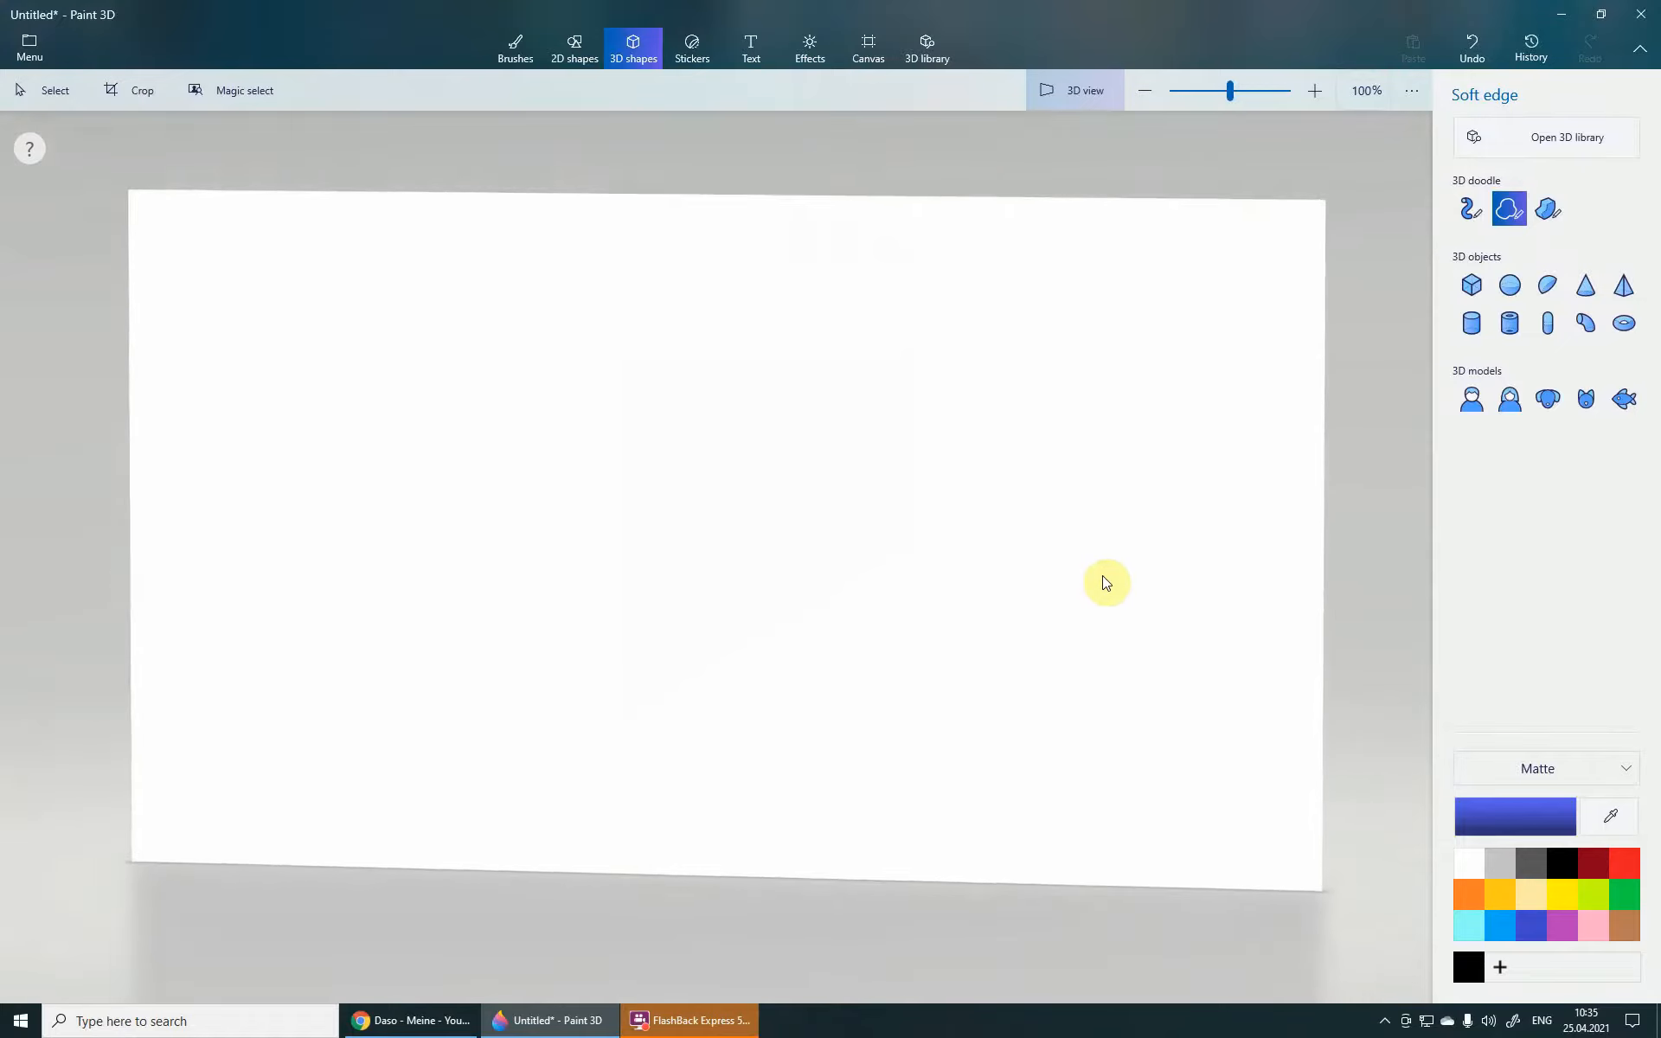
scroll(875, 564, down, 3)
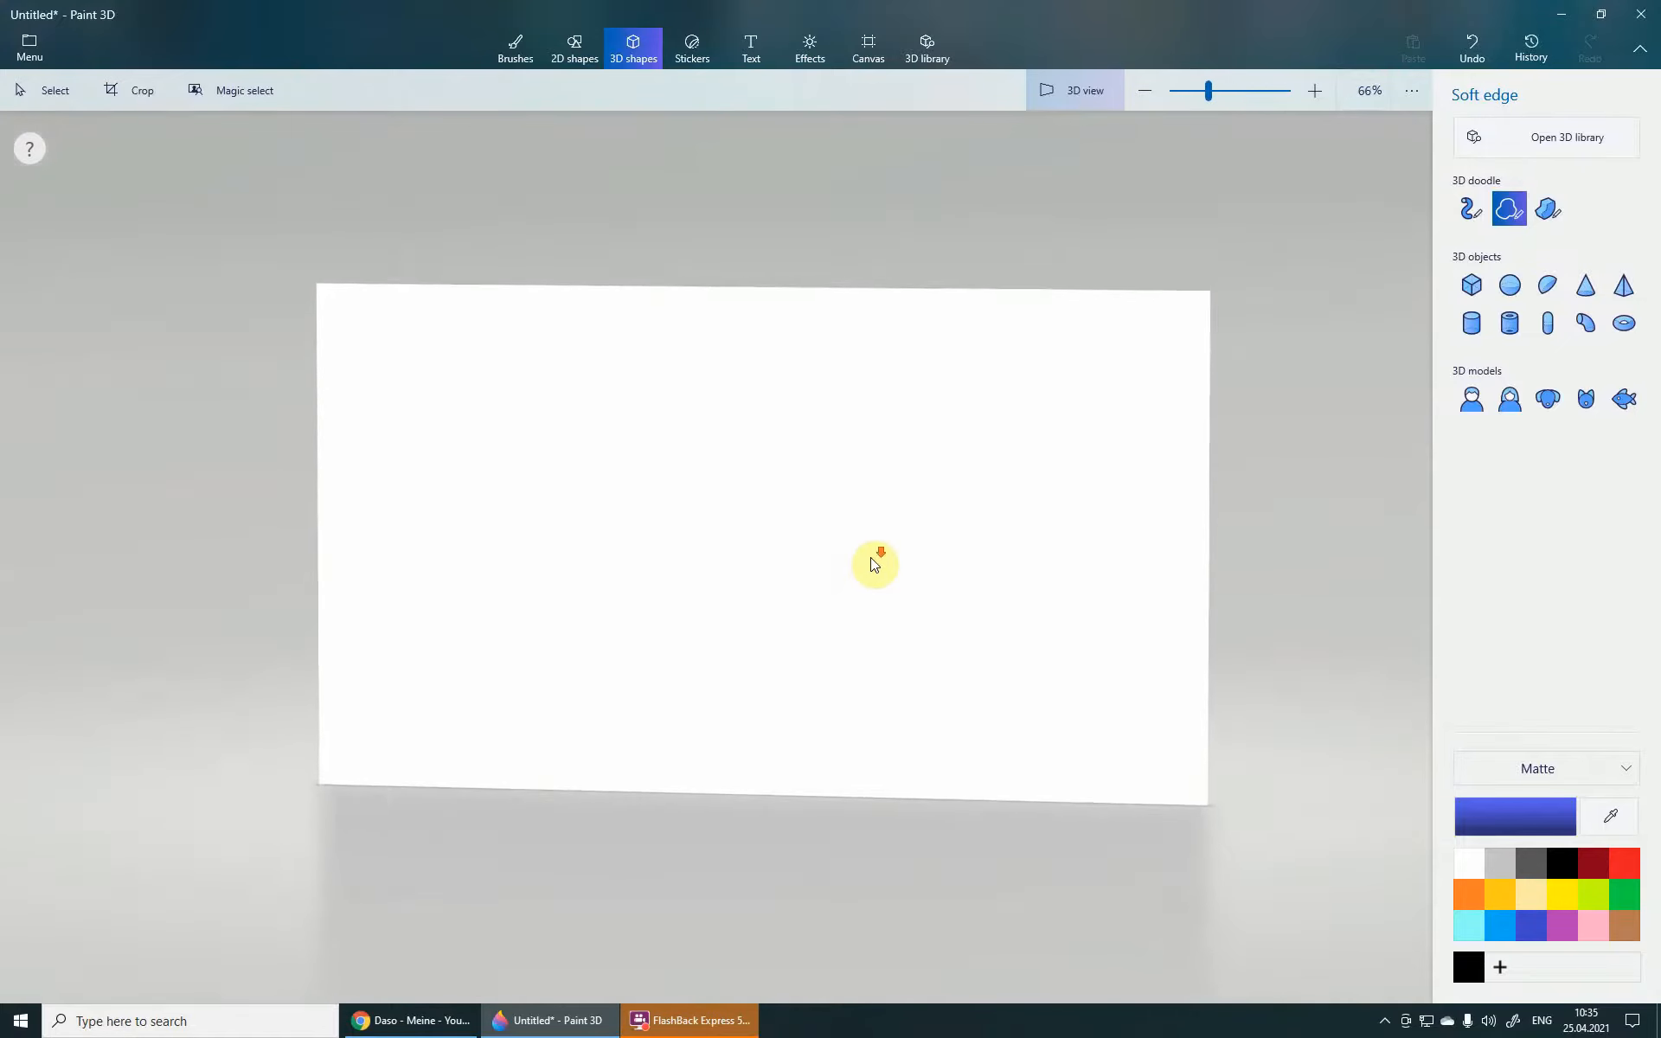
scroll(876, 564, up, 3)
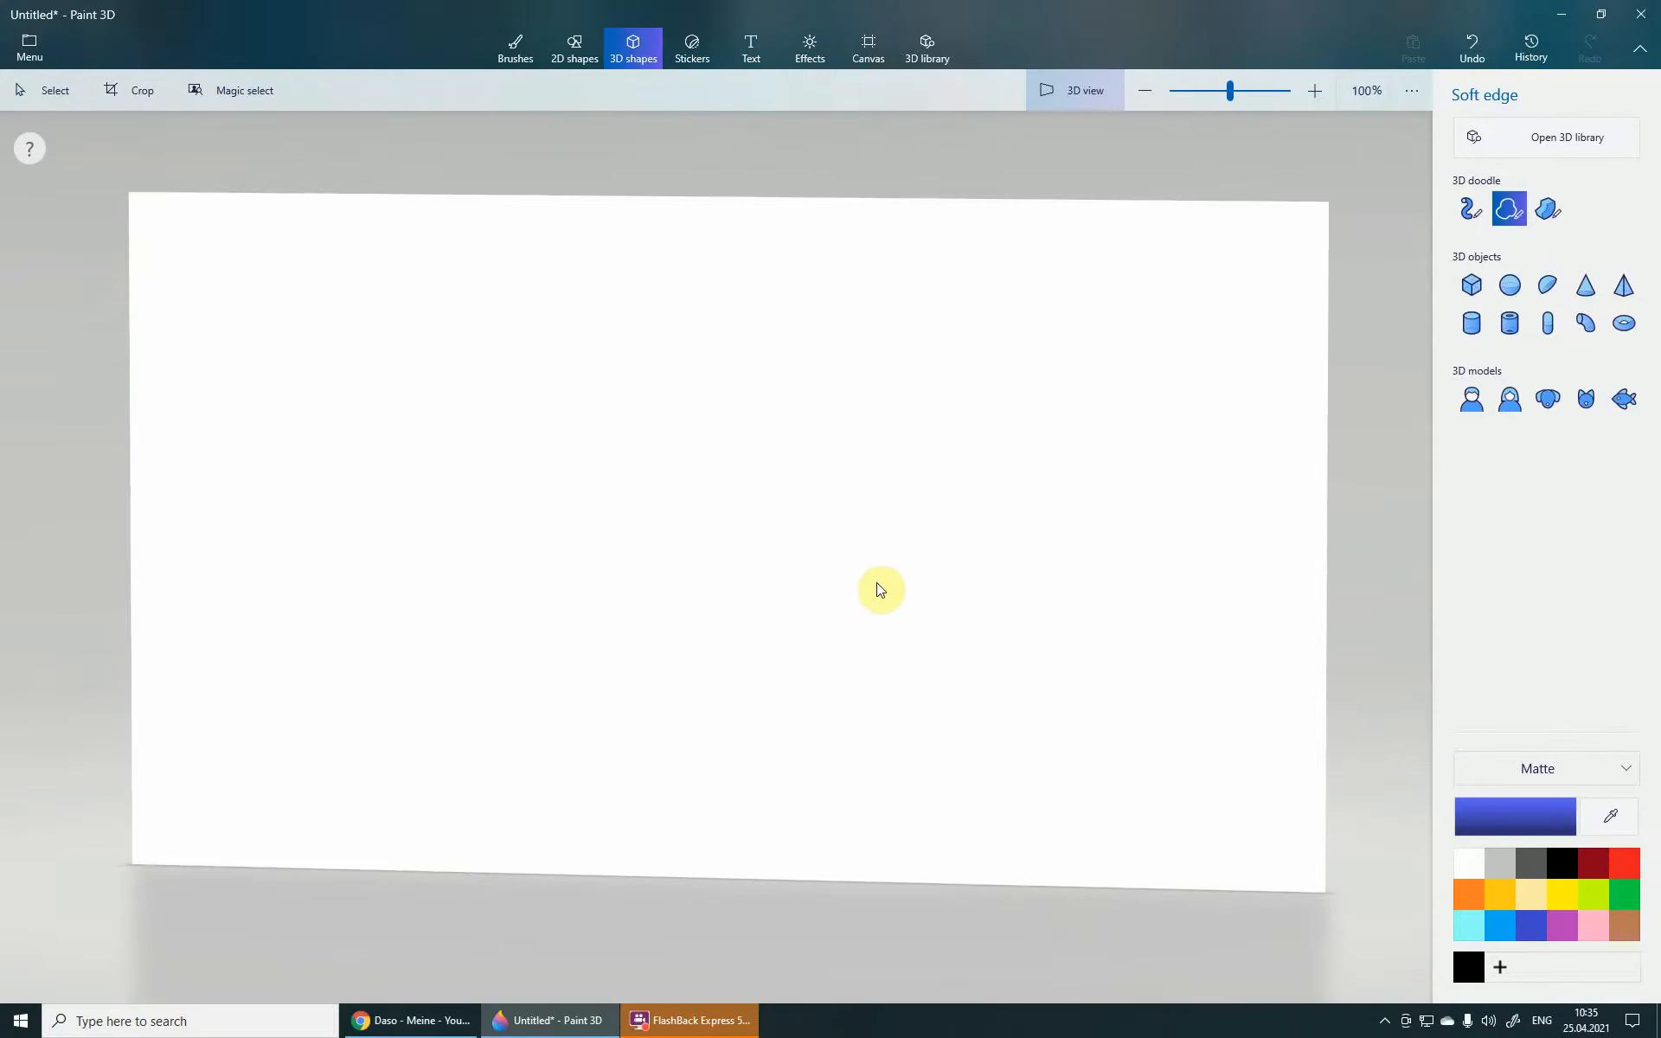
mouse_move(845, 582)
middle_down()
mouse_move(801, 600)
mouse_move(907, 599)
mouse_move(756, 578)
mouse_move(867, 604)
mouse_move(846, 599)
middle_up()
mouse_move(1033, 650)
right_down()
mouse_move(1058, 657)
mouse_move(1058, 631)
mouse_move(657, 660)
mouse_move(801, 723)
mouse_move(938, 689)
mouse_move(1242, 378)
mouse_move(942, 719)
mouse_move(1017, 677)
mouse_move(1001, 689)
right_up()
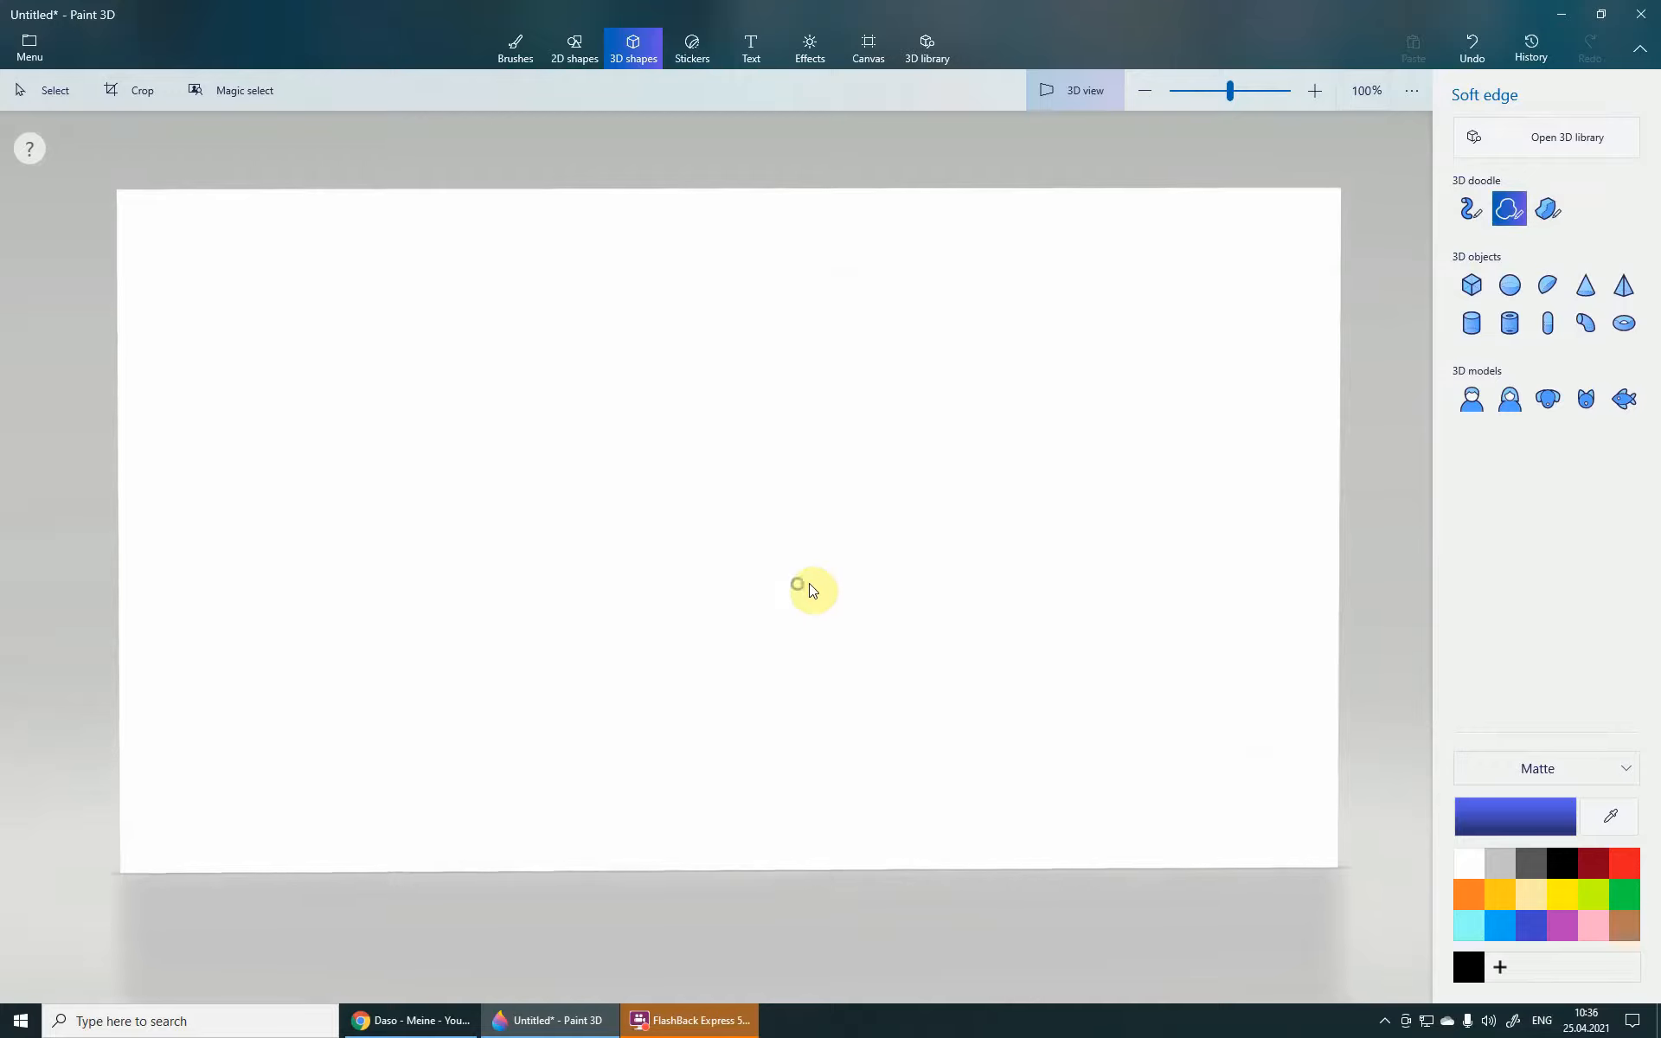
scroll(812, 582, up, 1)
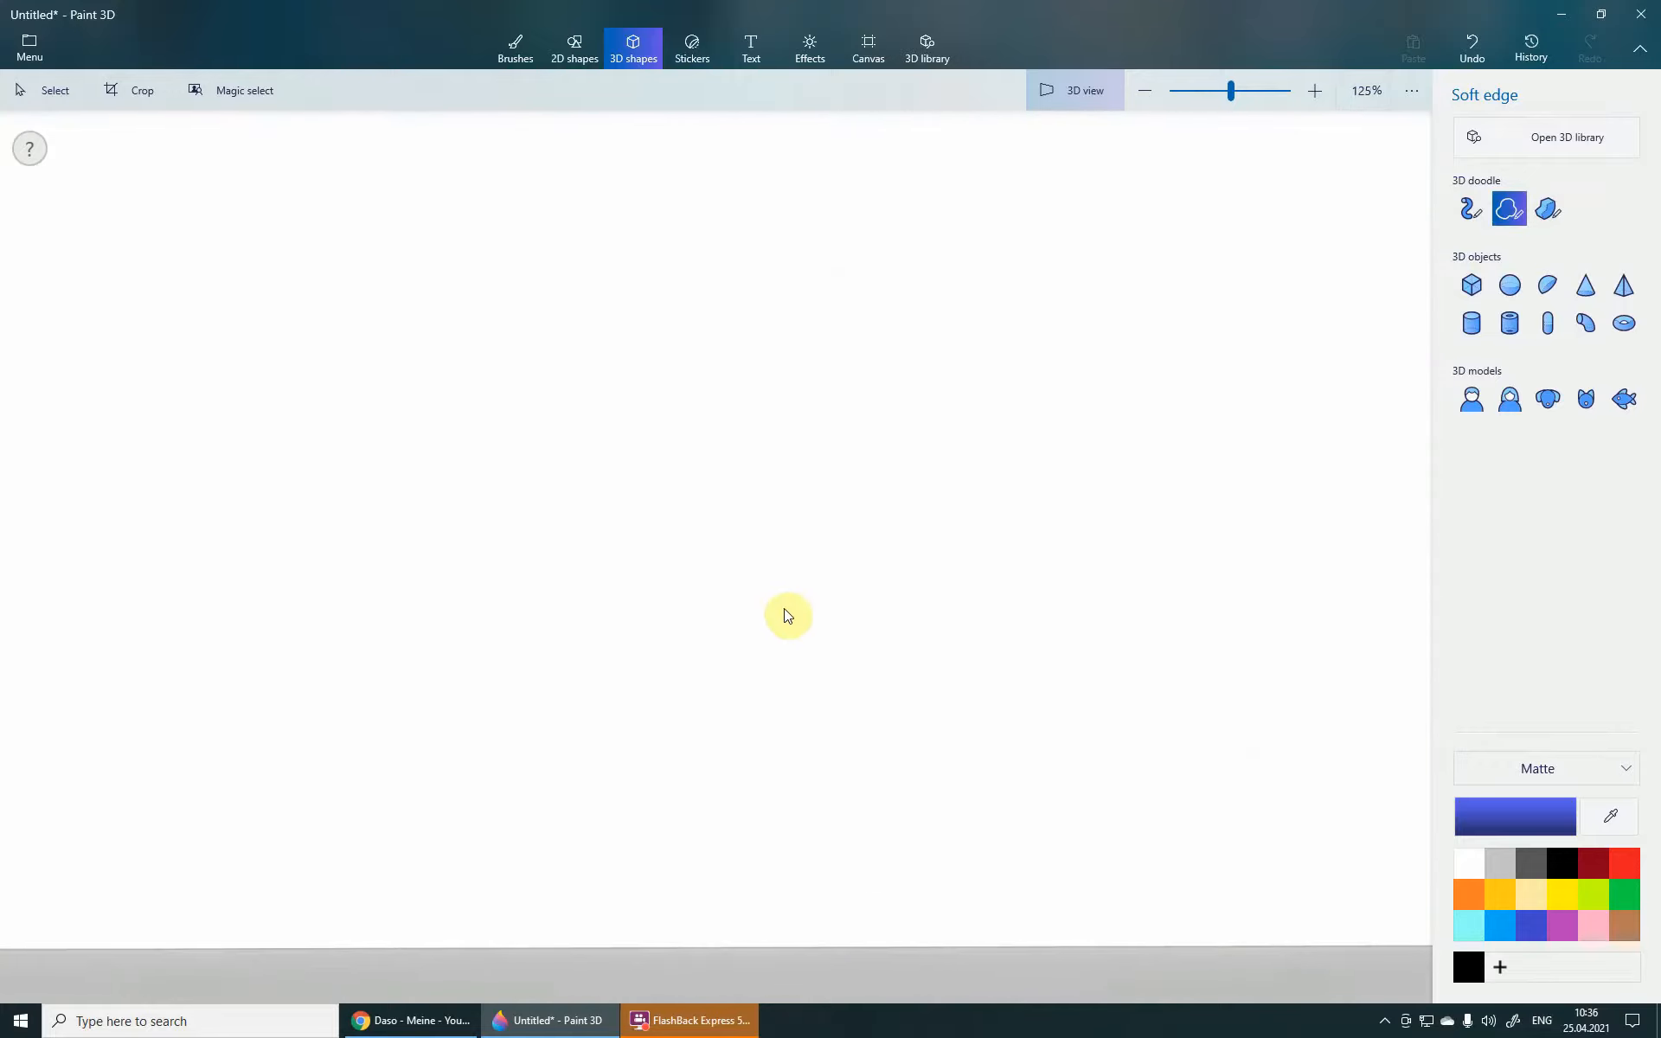
scroll(852, 443, down, 1)
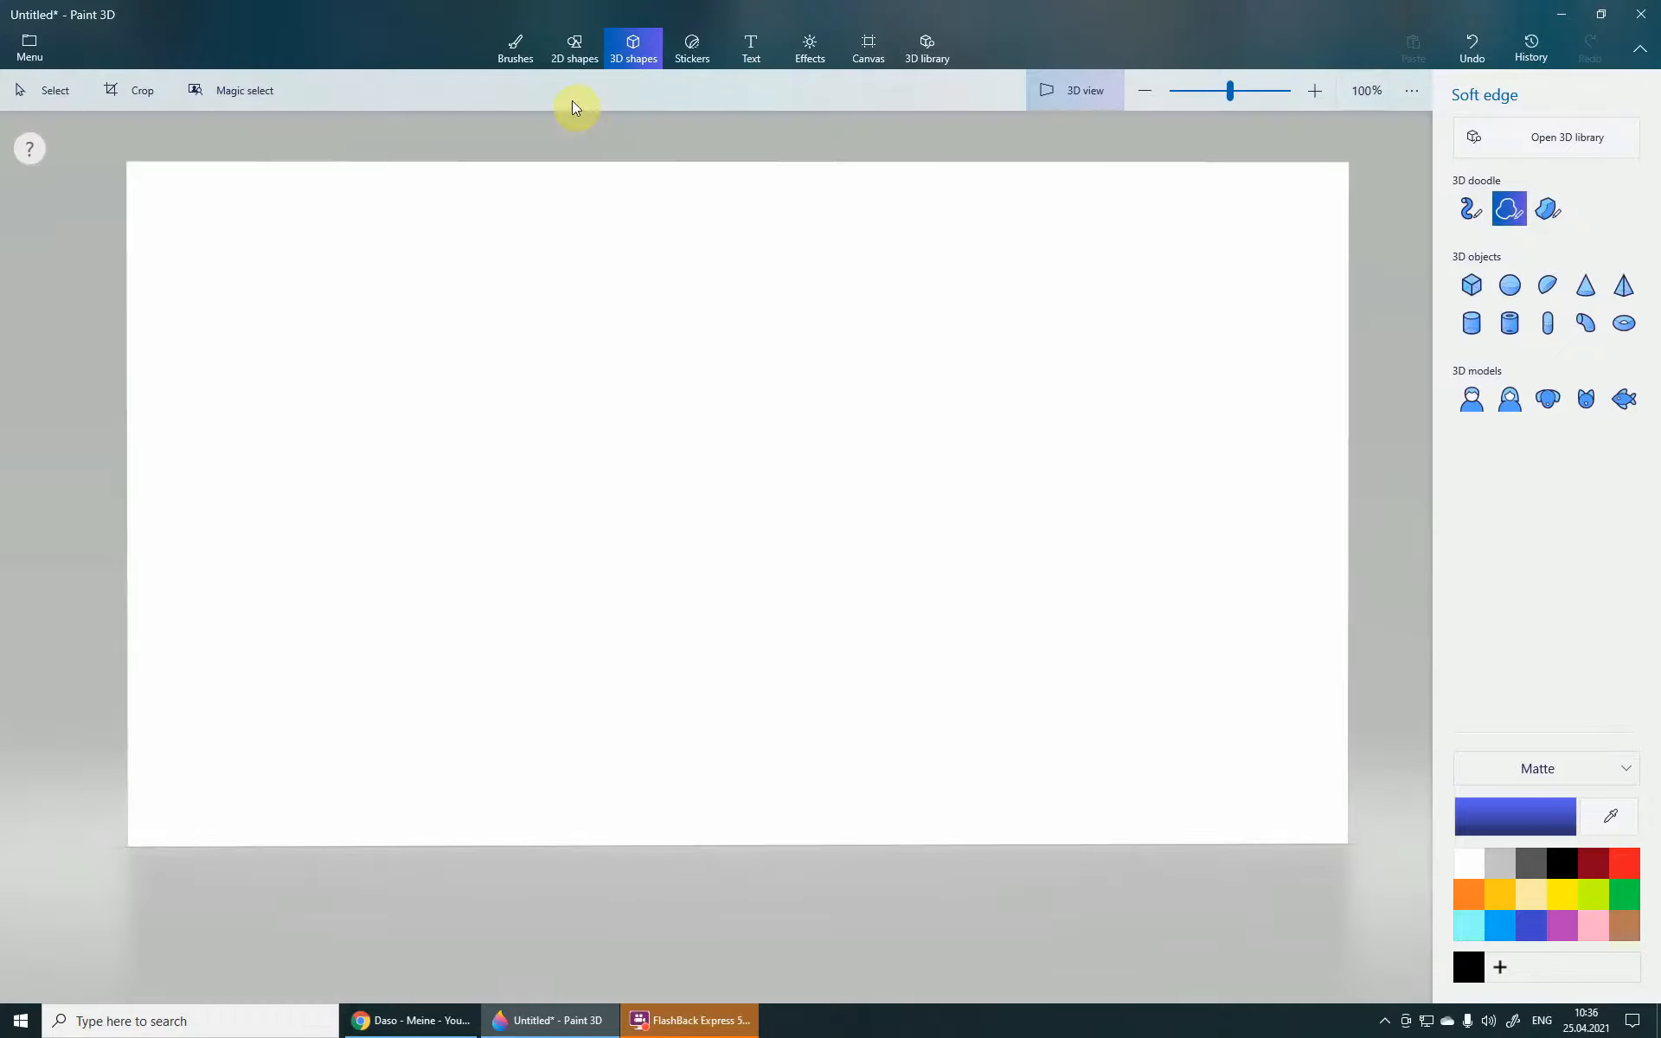
- In flat view, draw a ghost-like character with head, face and wavy lower body using a purple 5 px Marker
click(519, 51)
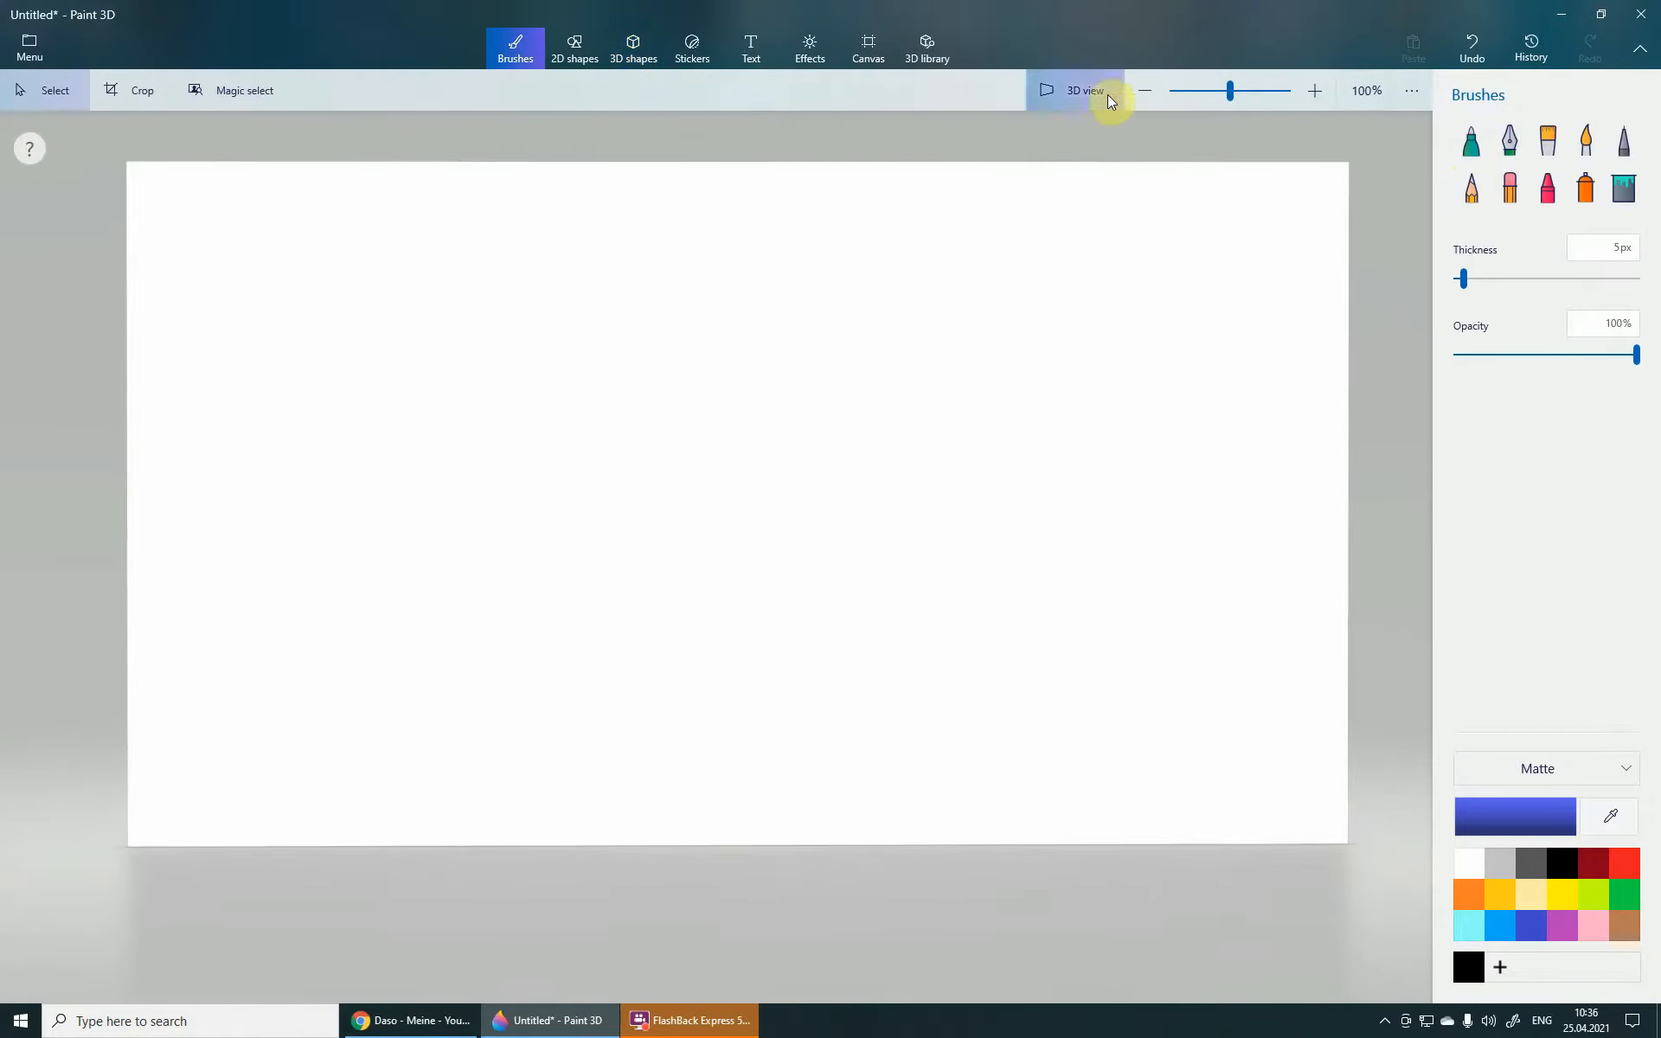
click(1082, 102)
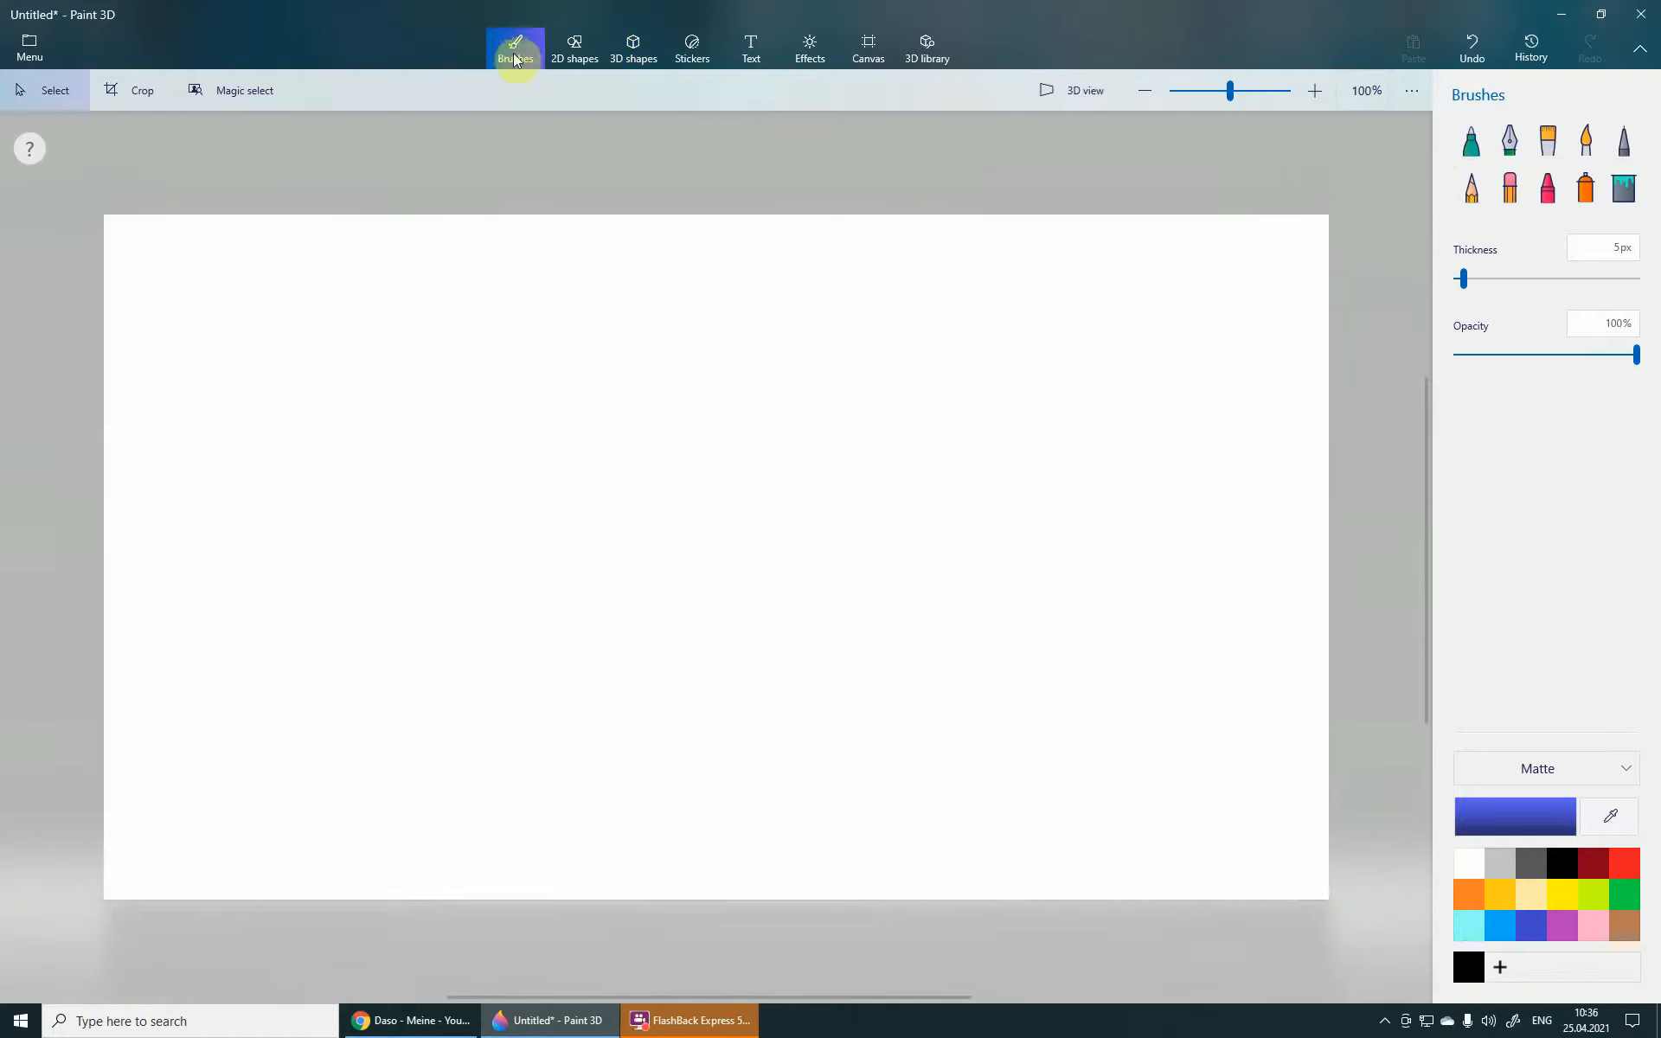
click(1469, 143)
click(1560, 868)
click(1562, 924)
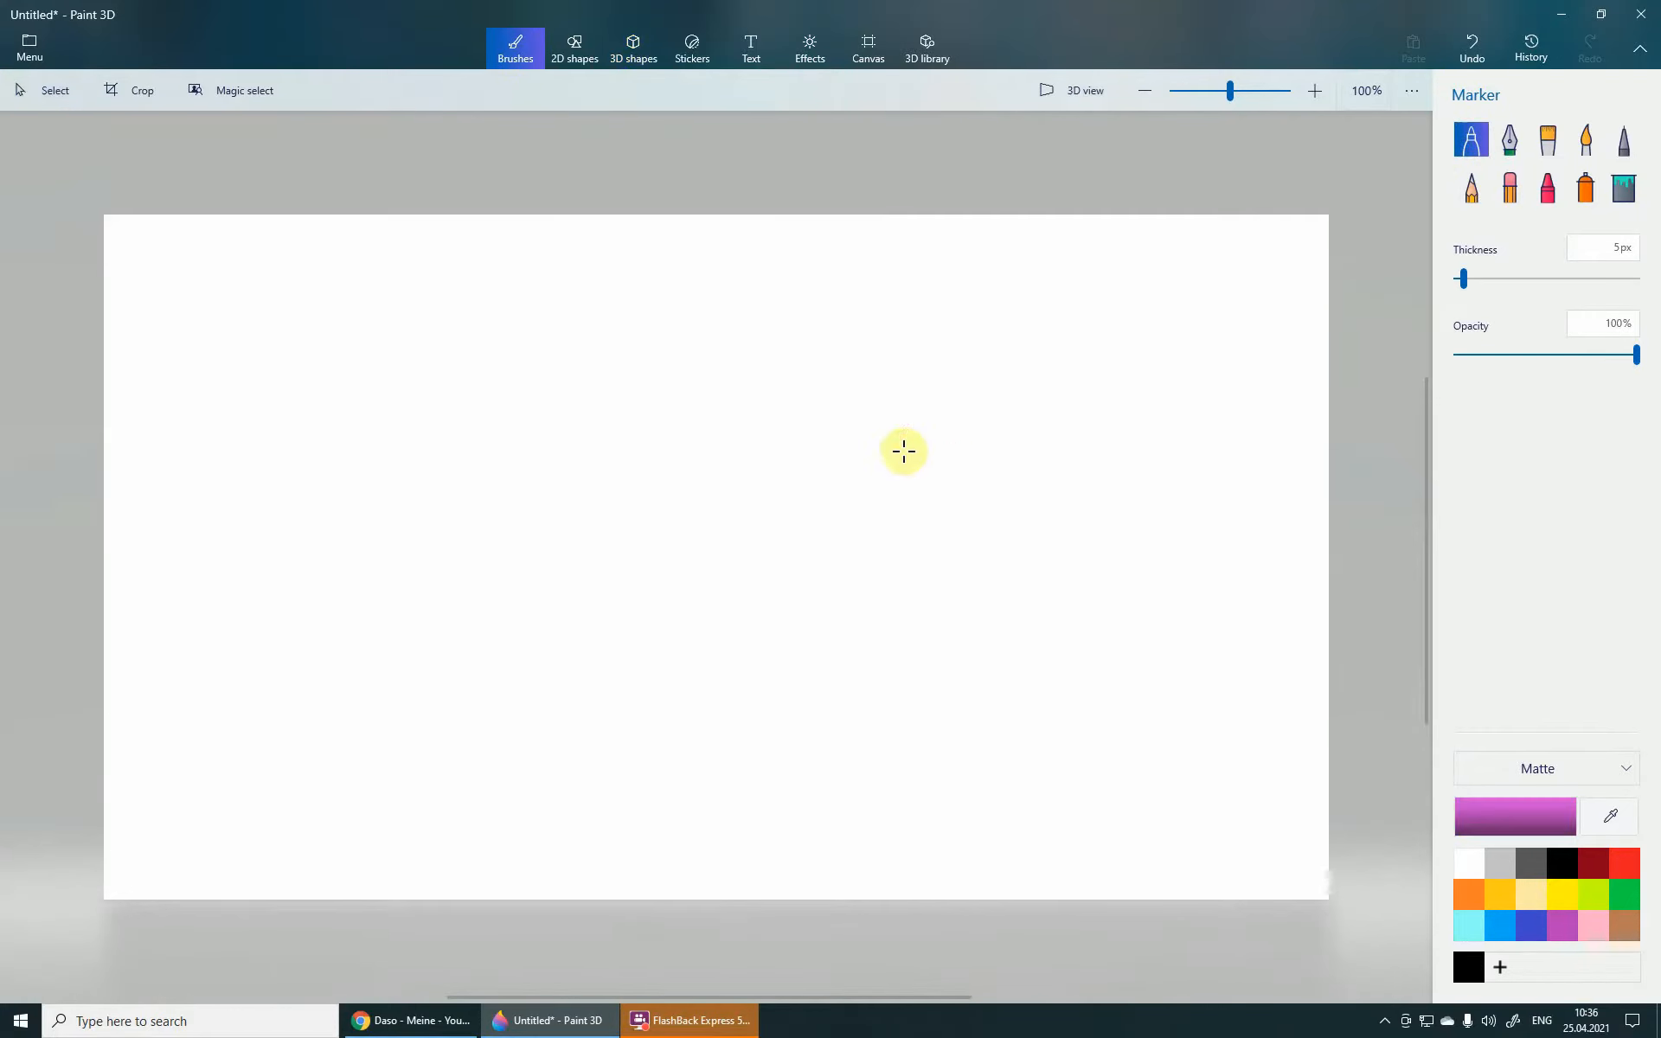
mouse_move(891, 379)
mouse_down()
mouse_move(823, 444)
mouse_move(808, 489)
mouse_move(864, 531)
mouse_move(905, 524)
mouse_move(974, 463)
mouse_move(891, 376)
mouse_move(865, 399)
mouse_move(920, 390)
mouse_move(891, 432)
mouse_move(907, 420)
mouse_up()
- Draw a thin hanging arm with a hand on each side of the character's torso
ctrl+scroll(883, 418, up, 2)
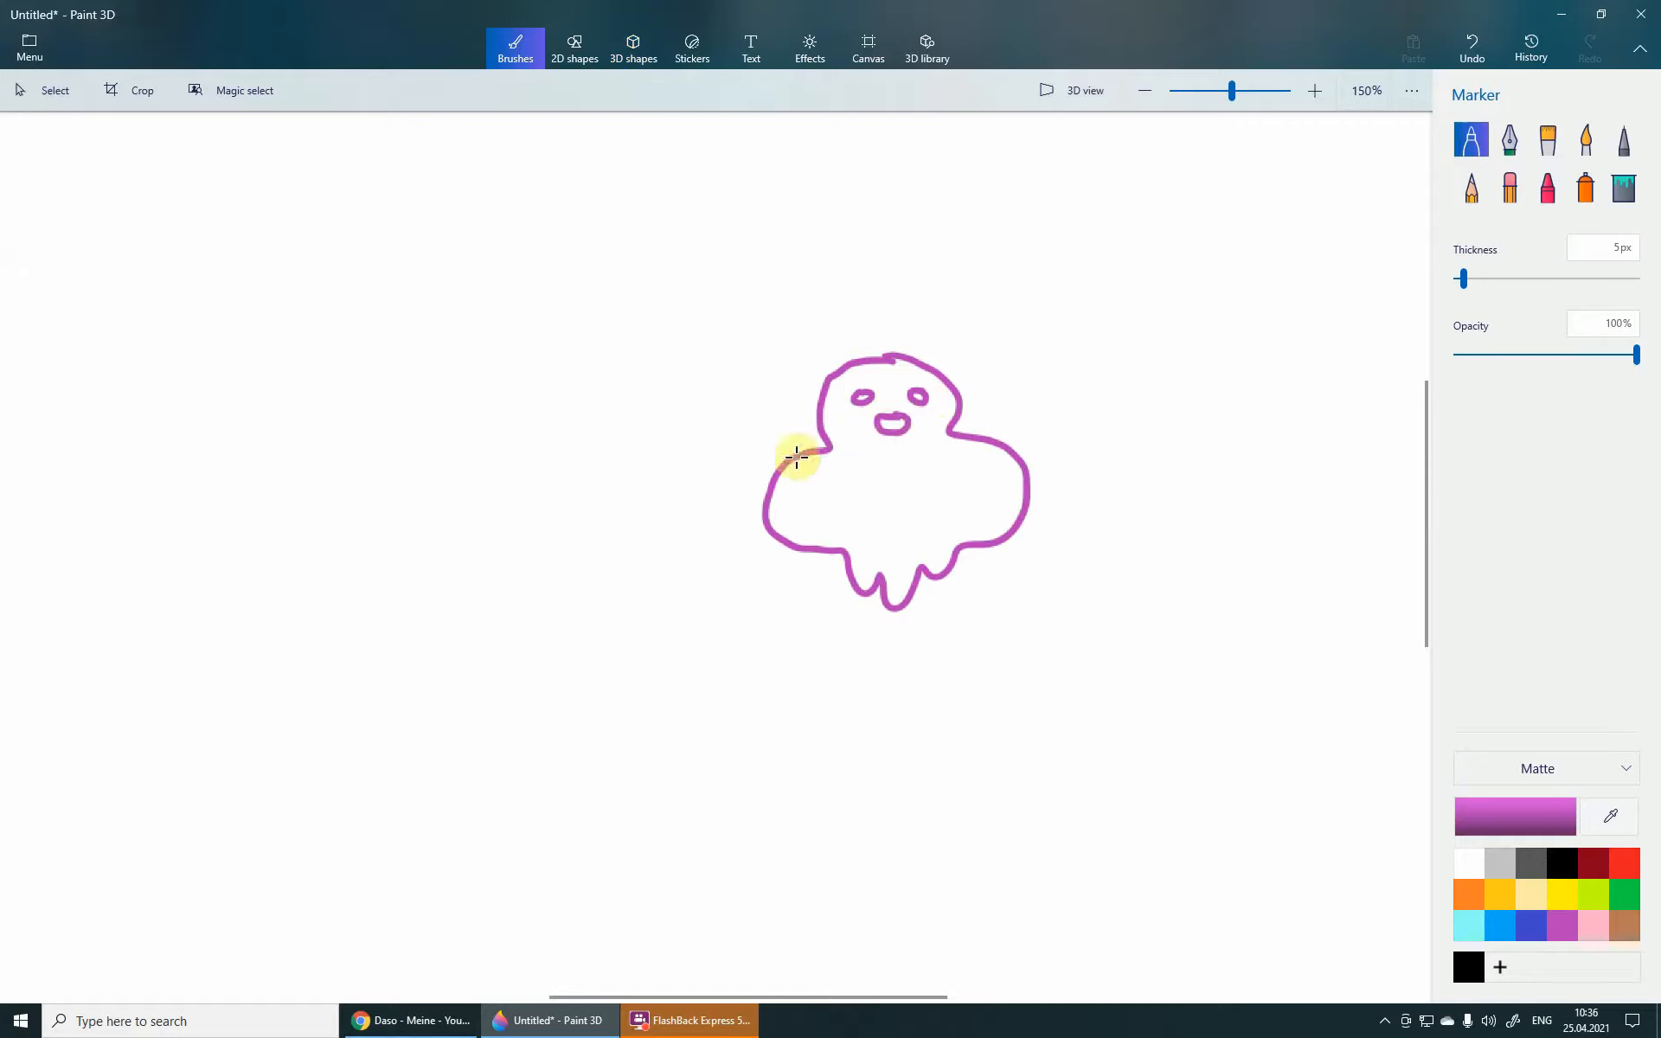
mouse_move(778, 477)
mouse_down()
mouse_move(727, 621)
mouse_move(752, 530)
mouse_move(749, 617)
mouse_up()
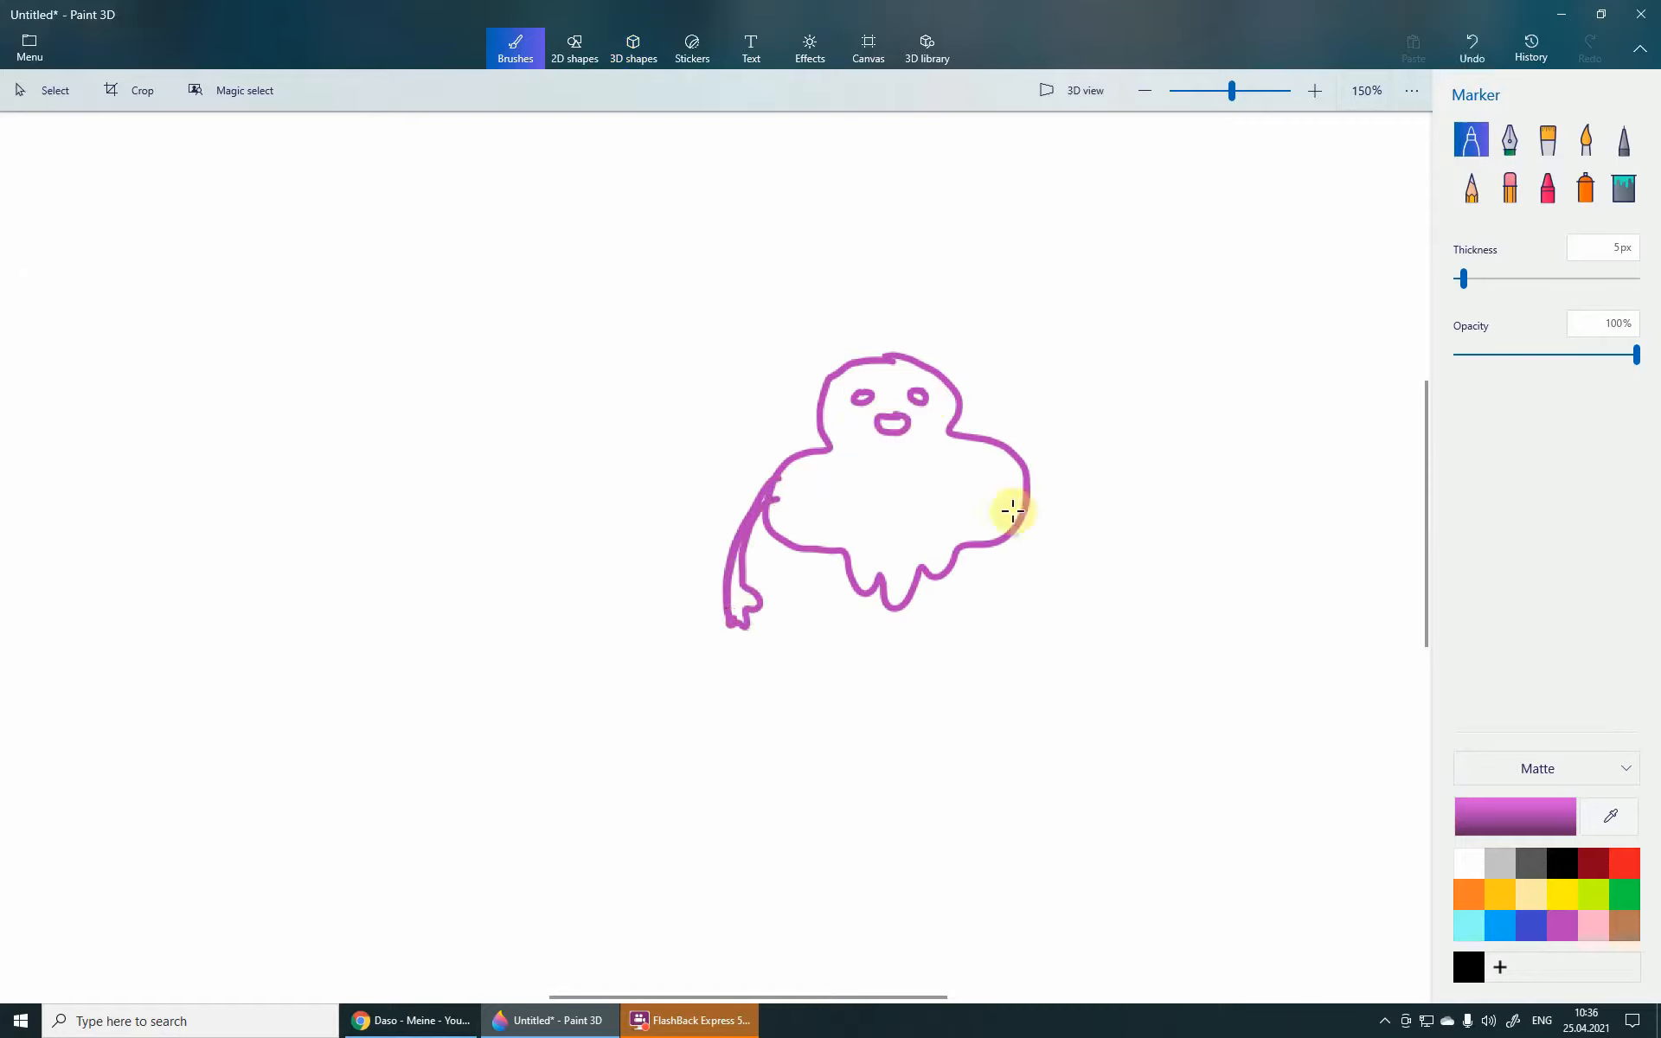
mouse_move(1015, 492)
mouse_down()
mouse_move(1026, 582)
mouse_move(1041, 578)
mouse_move(1012, 482)
mouse_up()
- In 3D view, trace the character's head and torso with the Soft edge doodle to make a purple 3D body
ctrl+scroll(922, 497, down, 3)
ctrl+scroll(906, 468, up, 1)
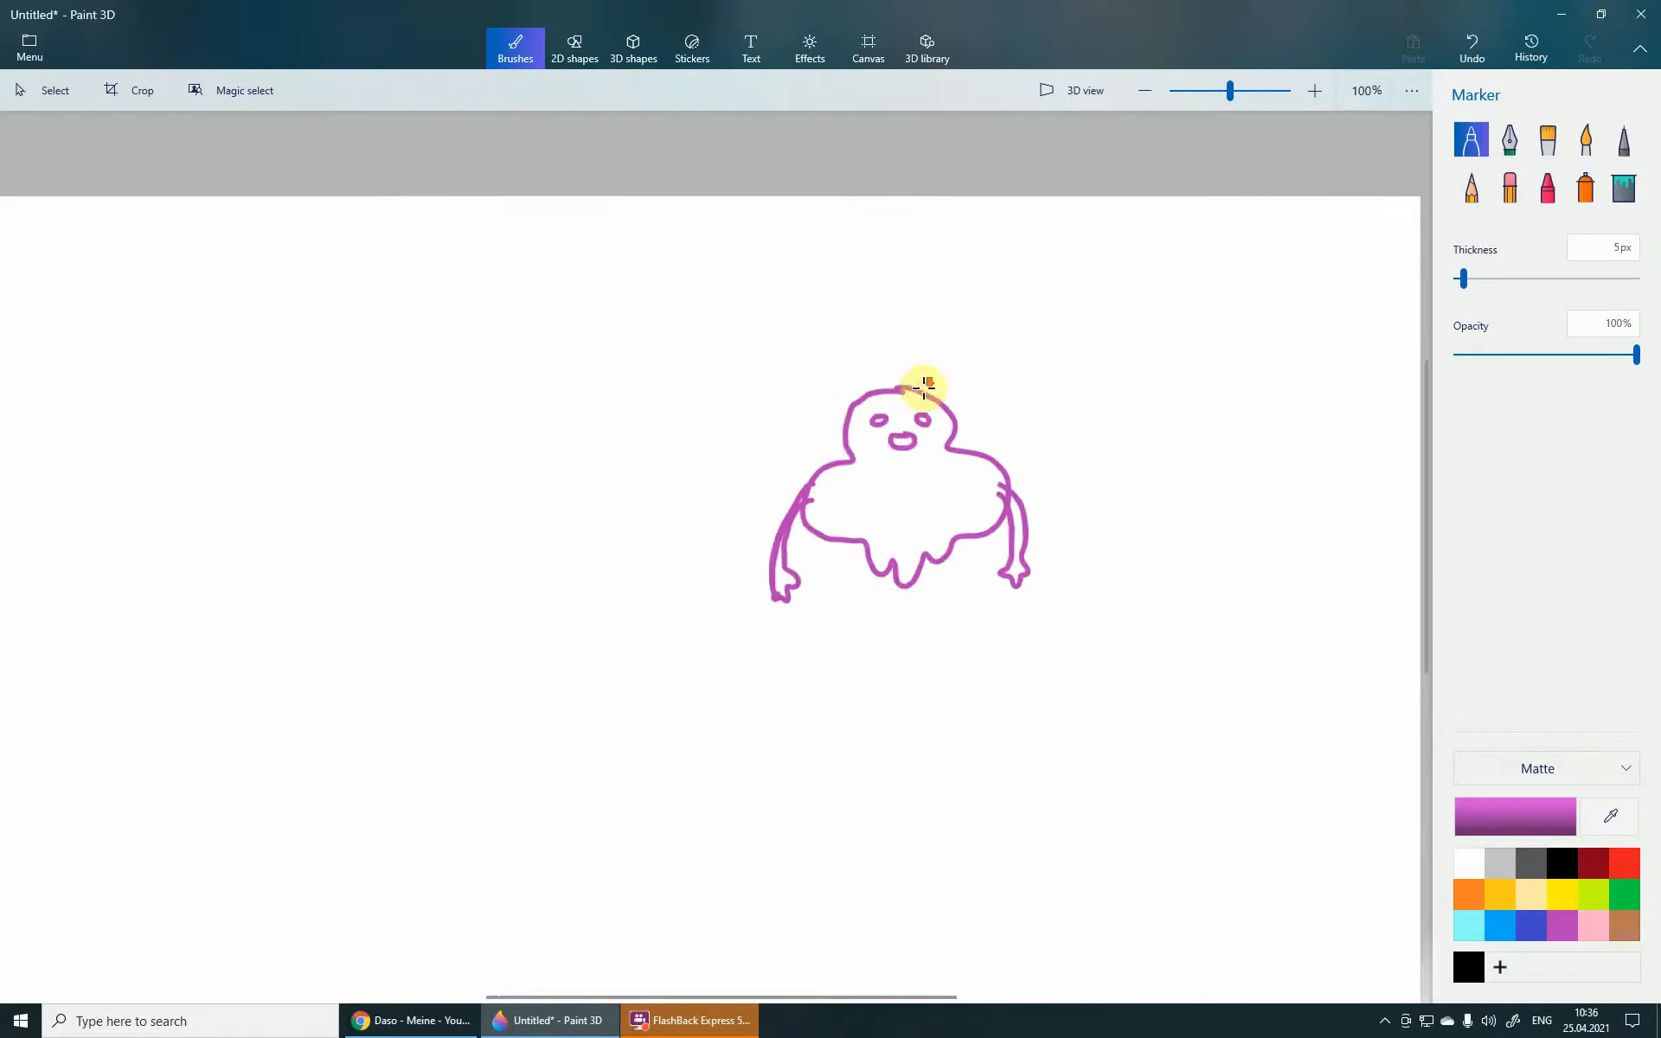
ctrl+scroll(919, 381, down, 1)
mouse_move(1027, 569)
right_down()
mouse_move(1030, 515)
mouse_move(842, 583)
mouse_move(1020, 556)
mouse_move(873, 505)
mouse_move(723, 545)
mouse_move(982, 511)
mouse_move(1016, 543)
mouse_move(1041, 527)
mouse_move(997, 549)
mouse_move(1012, 545)
right_up()
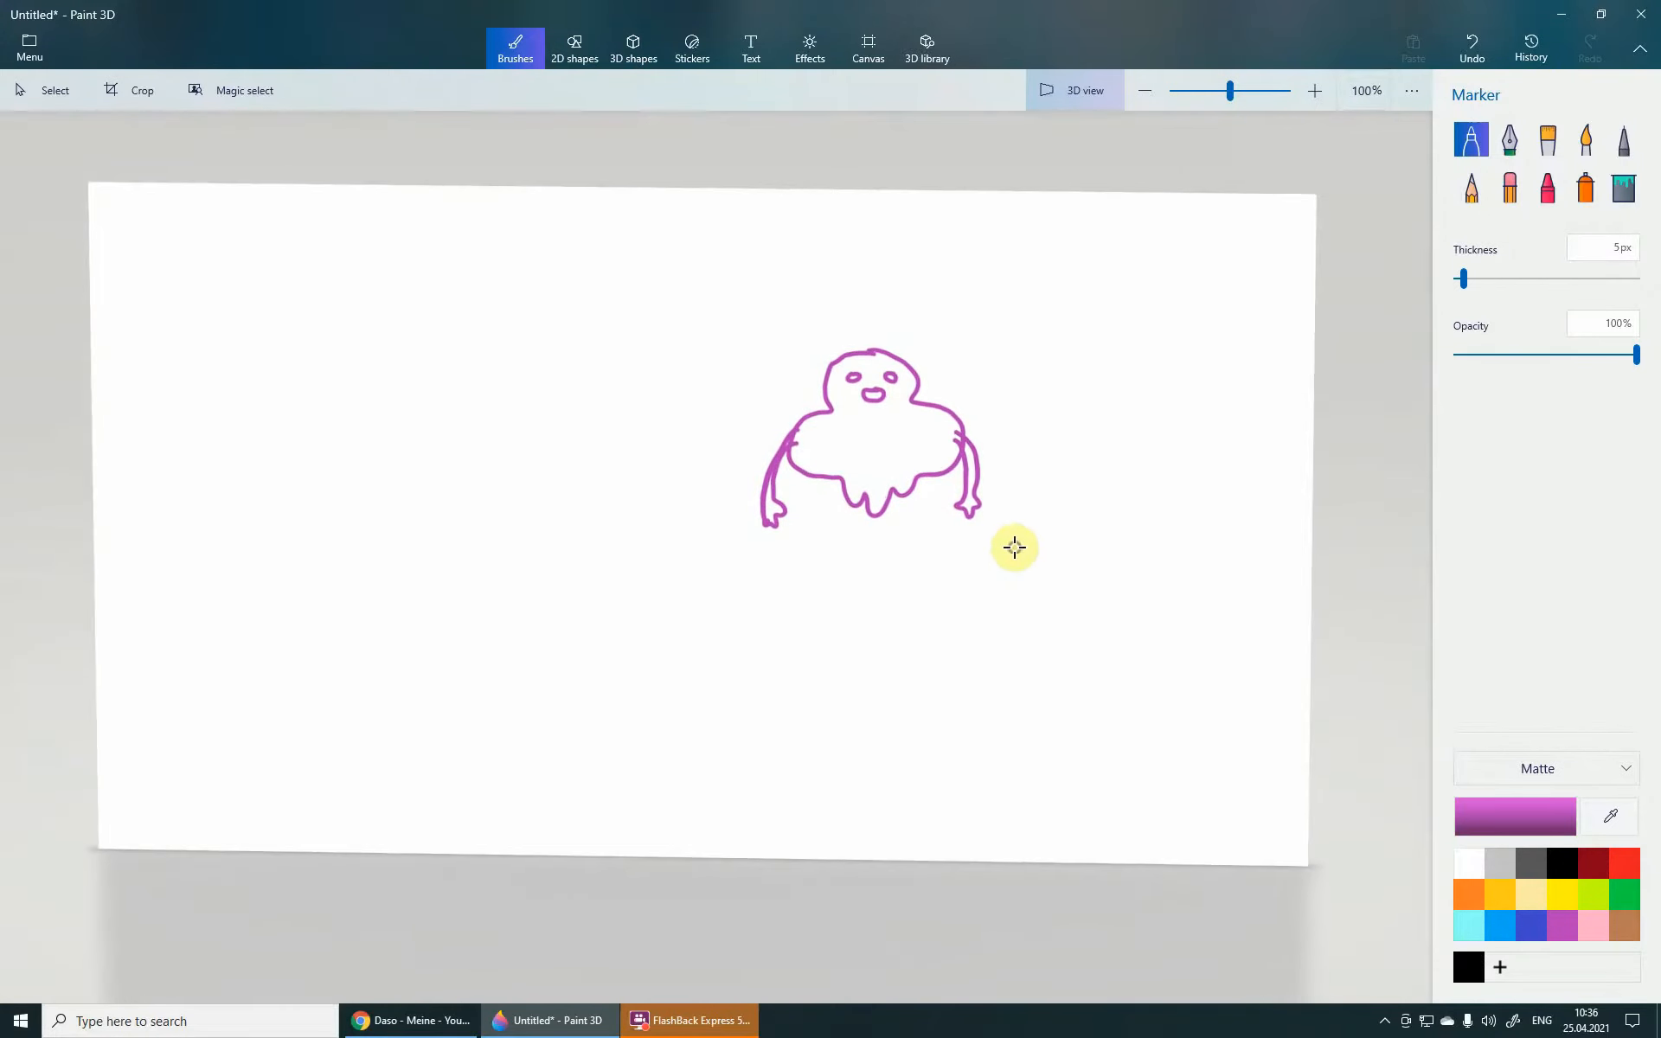
click(653, 42)
scroll(880, 415, up, 1)
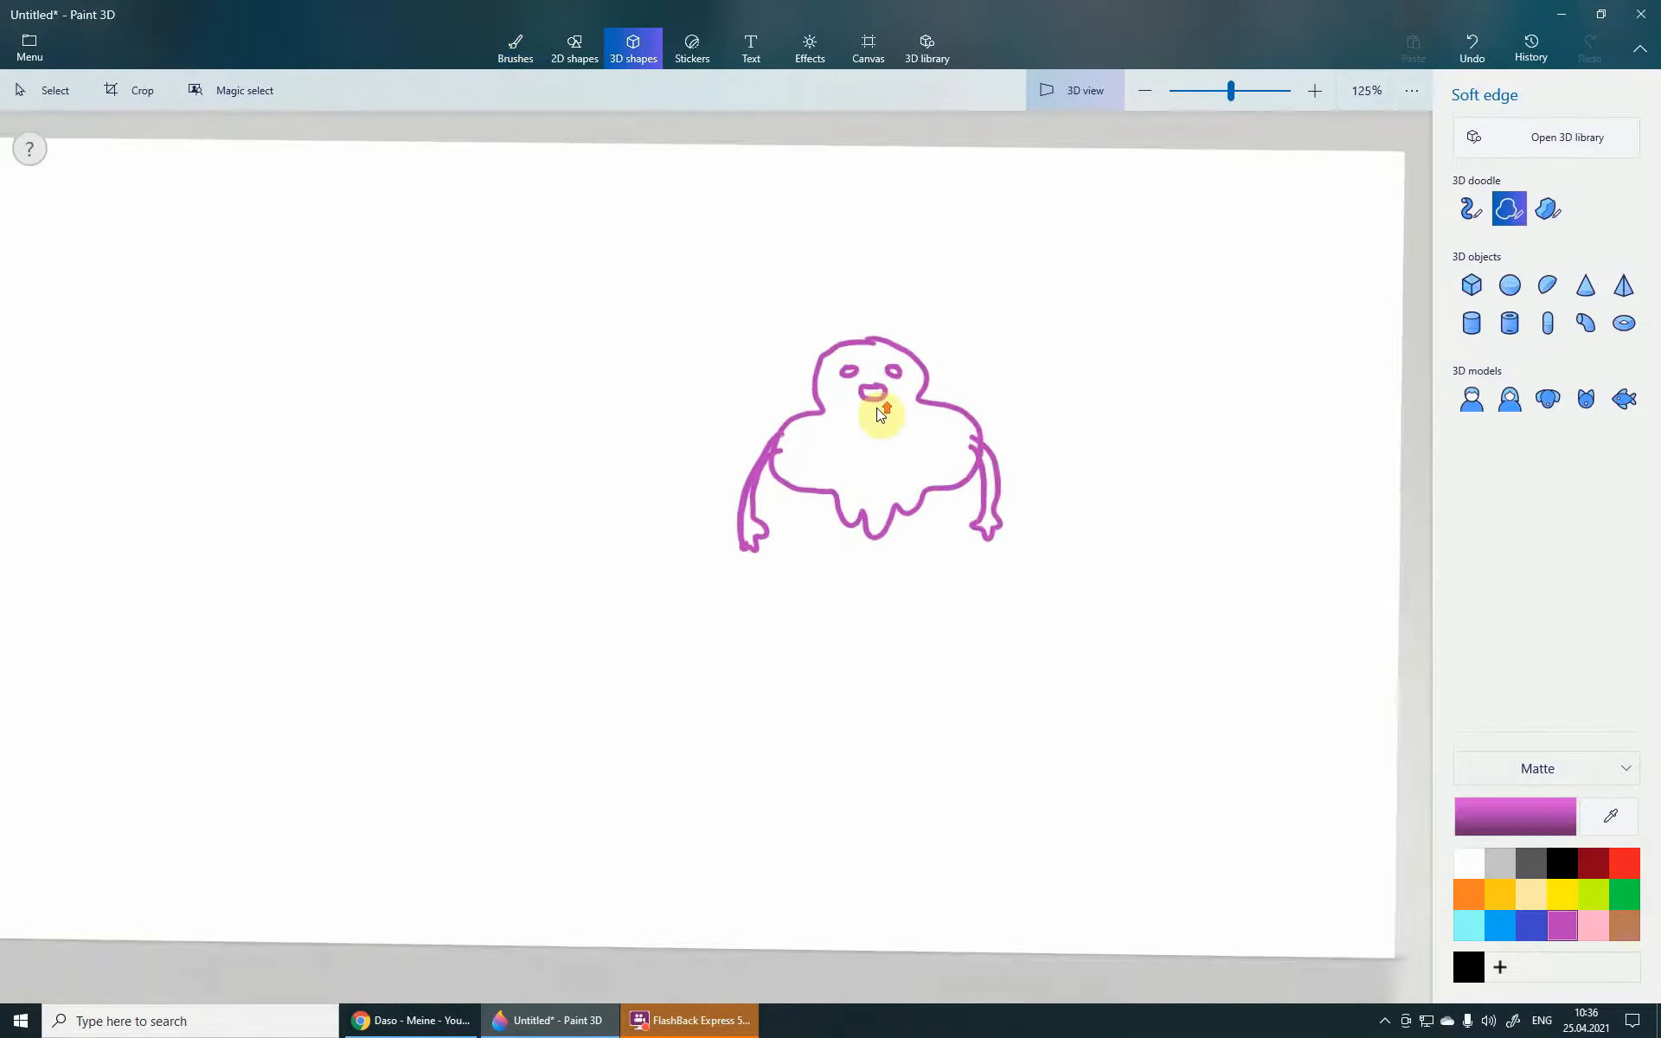
drag(899, 335, 827, 345)
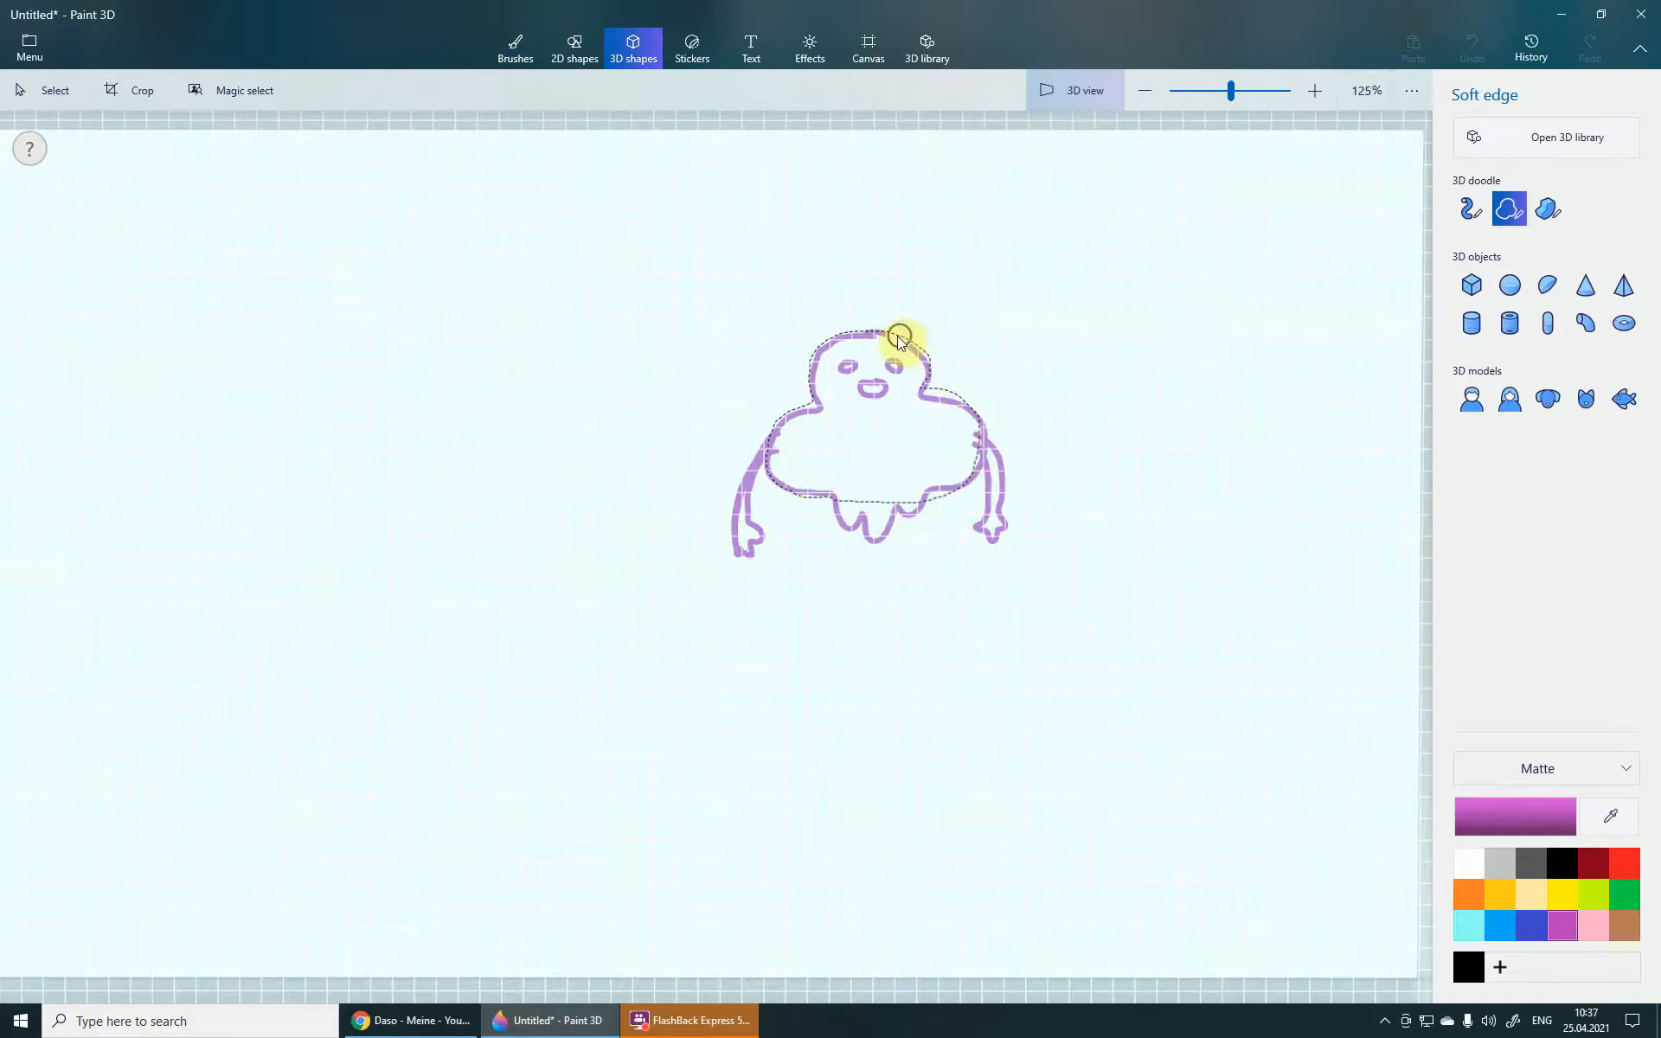
drag(898, 336, 898, 336)
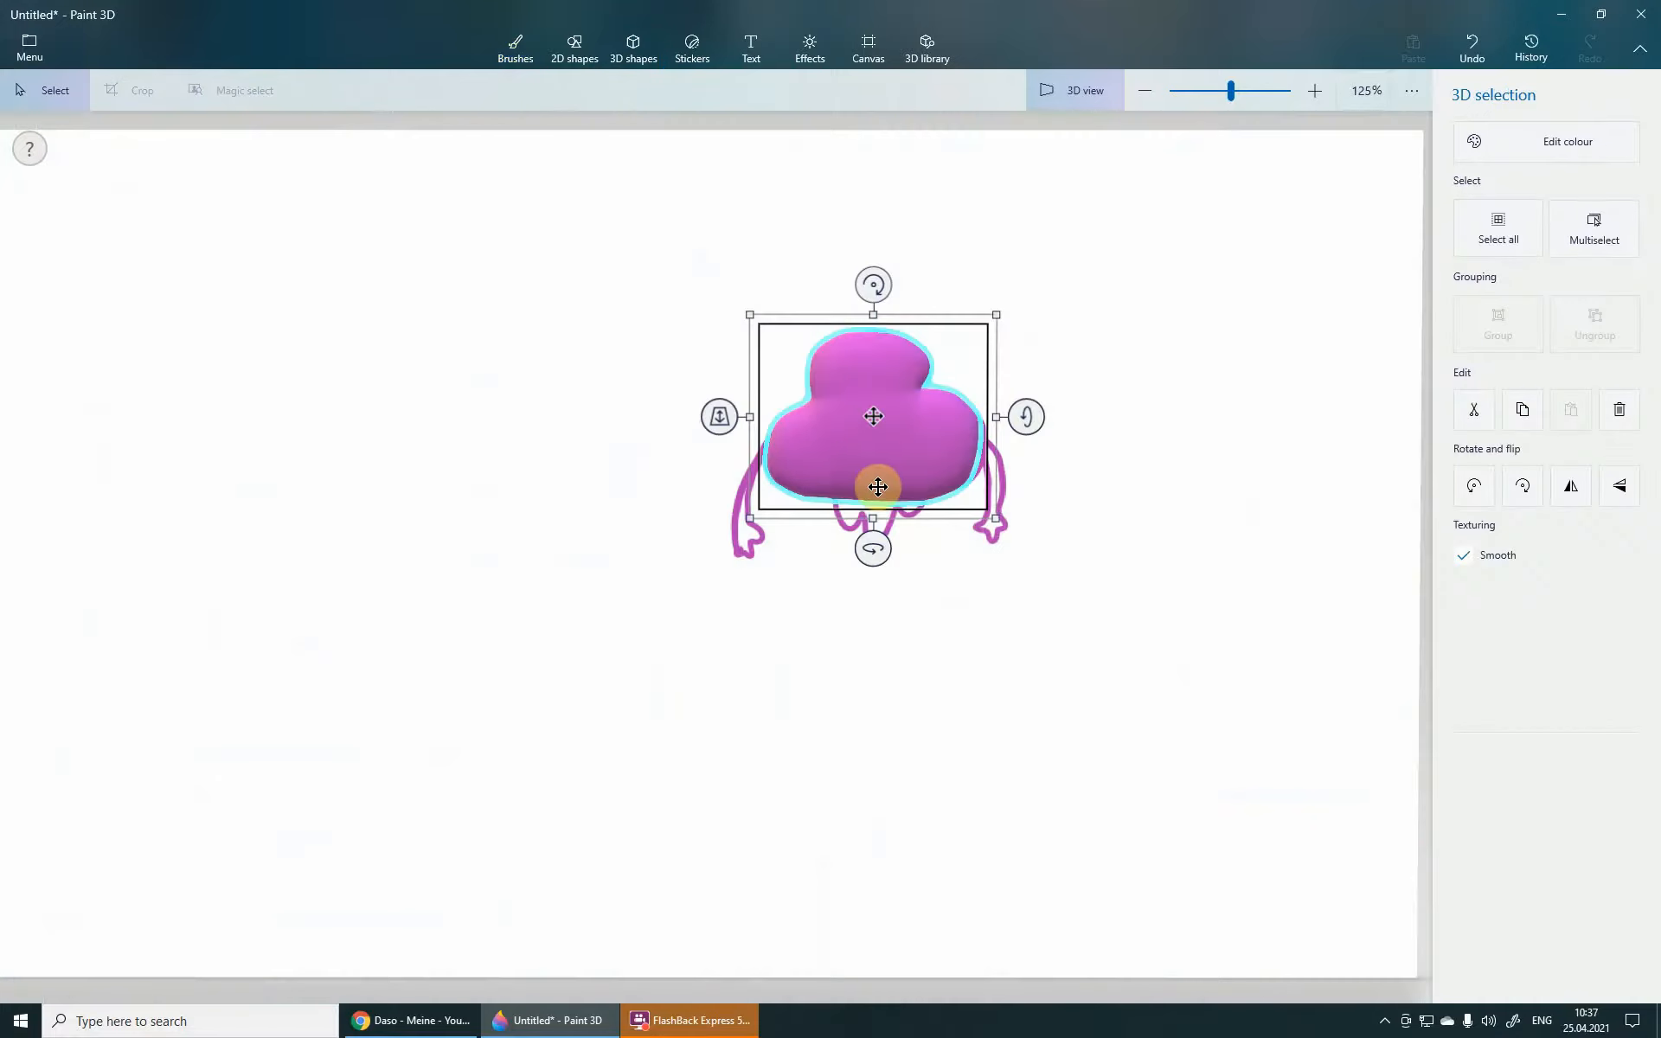
- Stretch the 3D body in depth to make it thicker, and tilt it slightly
drag(1128, 516, 885, 619)
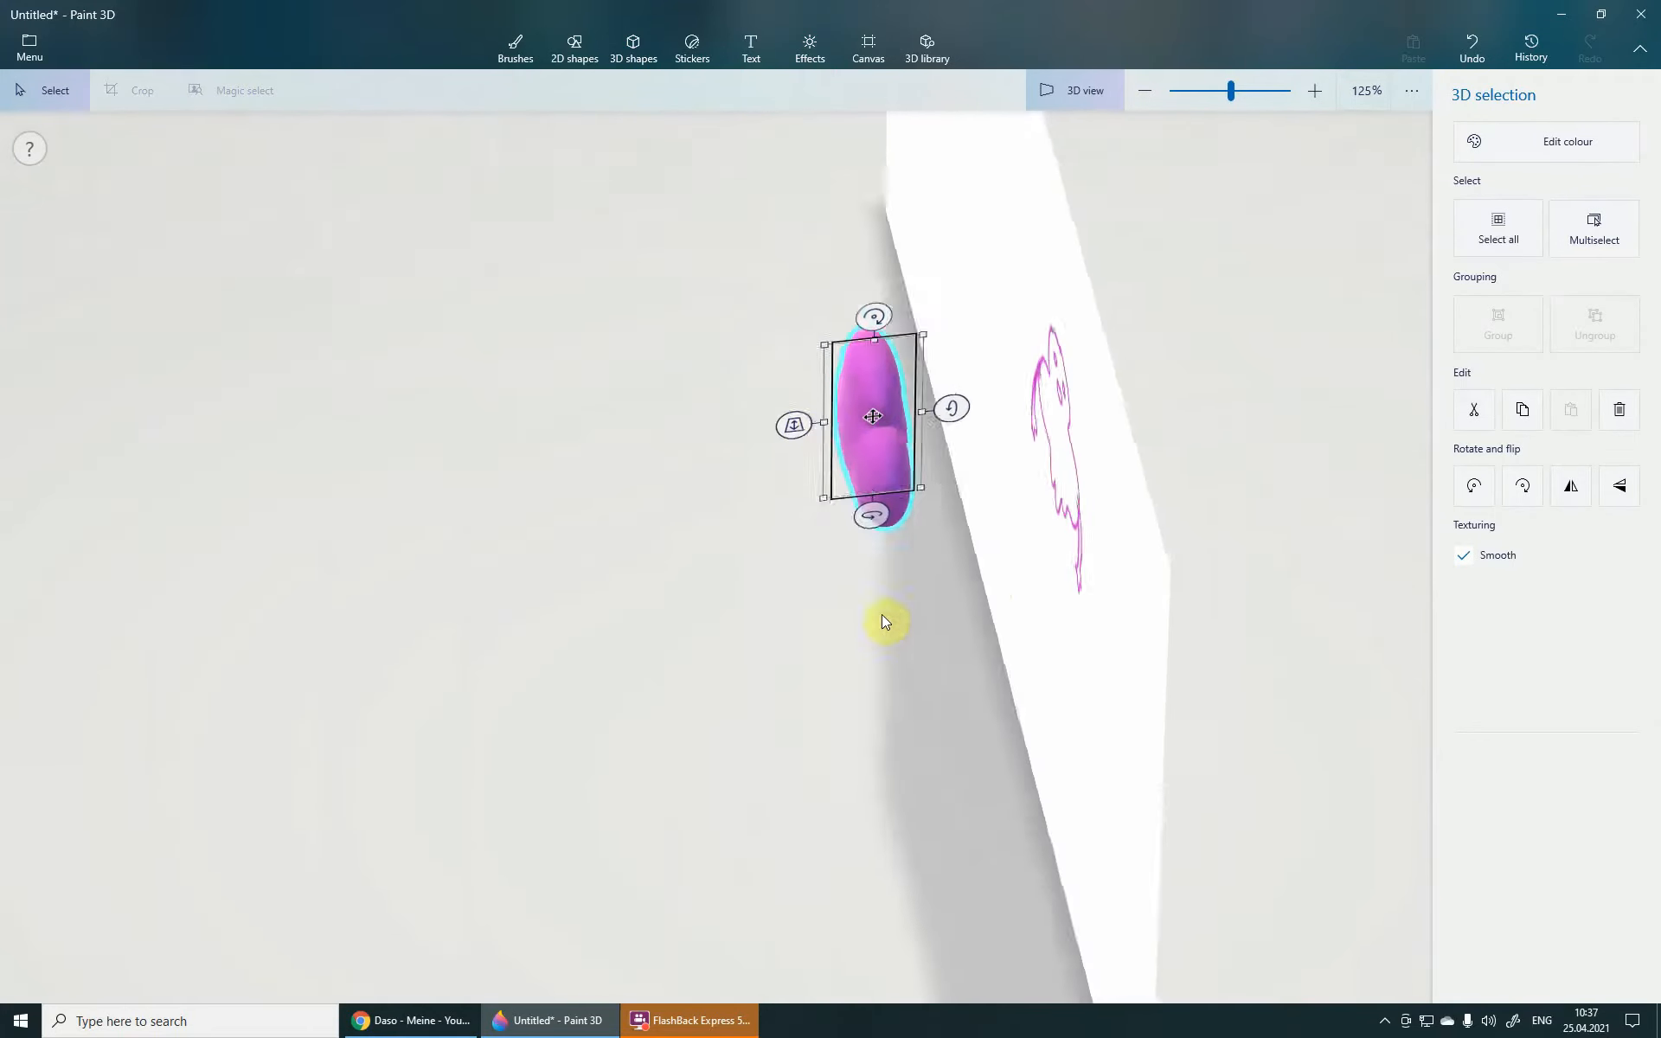
scroll(891, 442, up, 1)
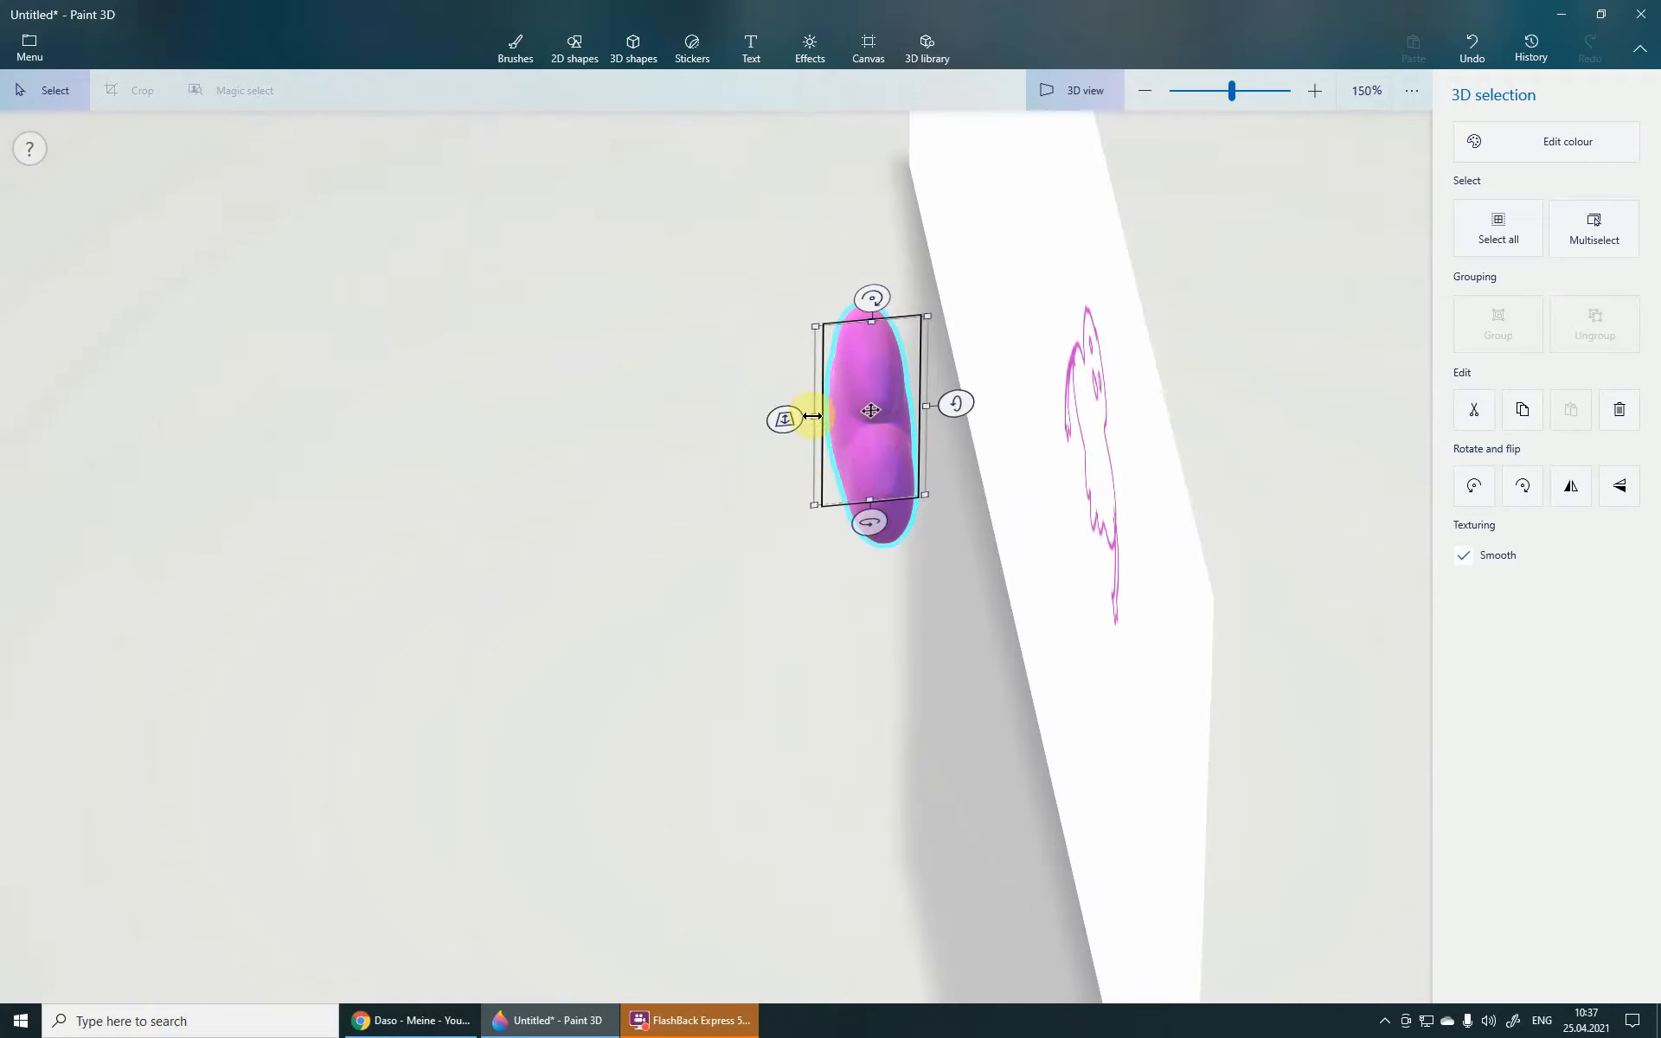
mouse_move(791, 416)
mouse_down()
mouse_move(807, 416)
mouse_move(760, 421)
mouse_up()
mouse_move(829, 619)
right_down()
mouse_move(890, 609)
mouse_move(814, 603)
right_up()
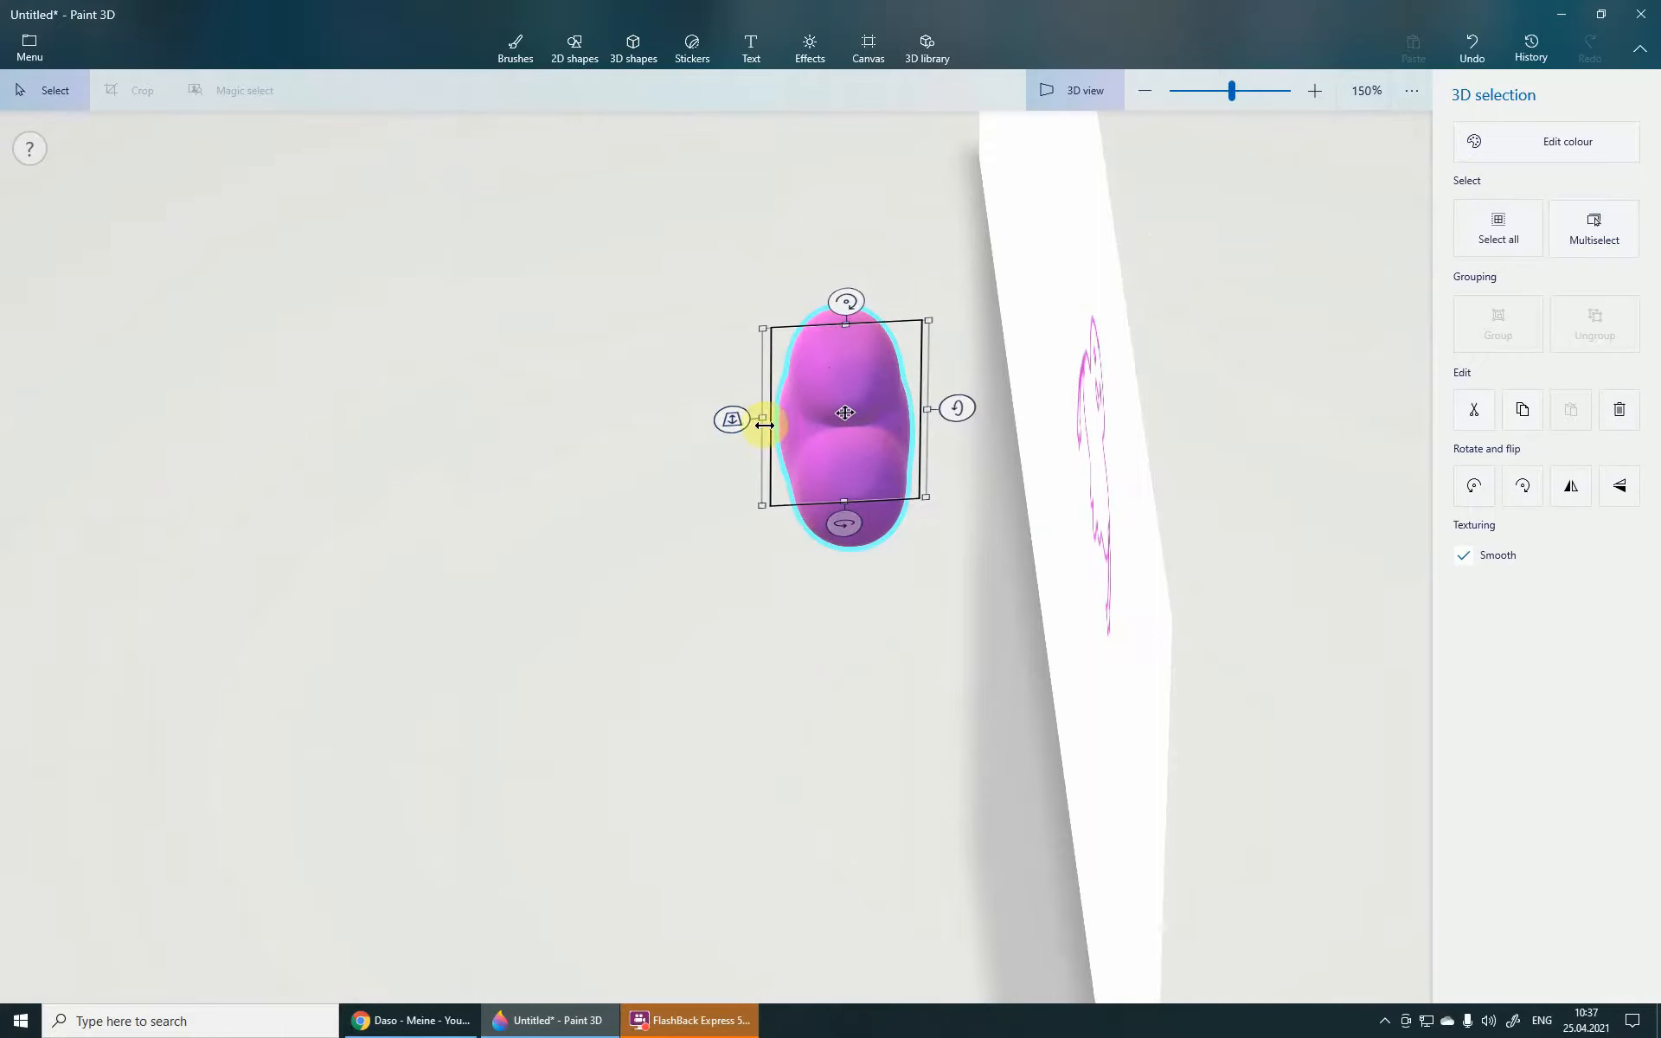
drag(766, 417, 762, 417)
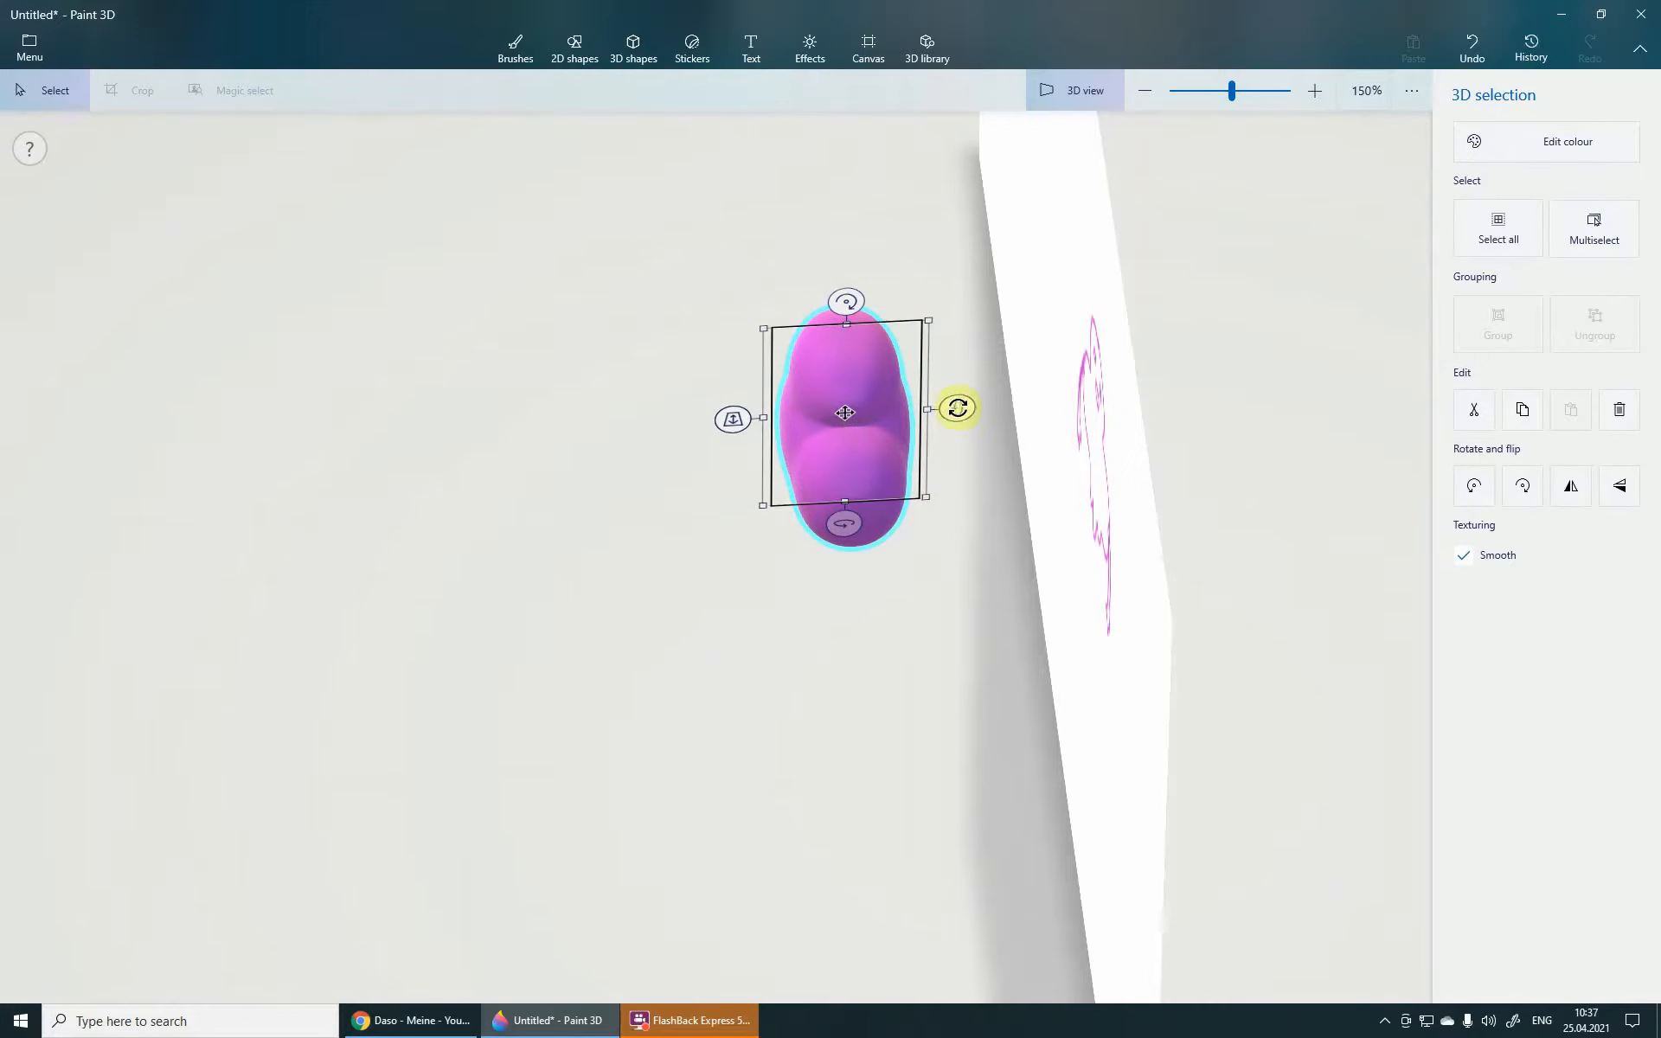
mouse_move(953, 406)
mouse_down()
mouse_move(952, 354)
mouse_move(952, 459)
mouse_move(948, 382)
mouse_move(952, 396)
mouse_up()
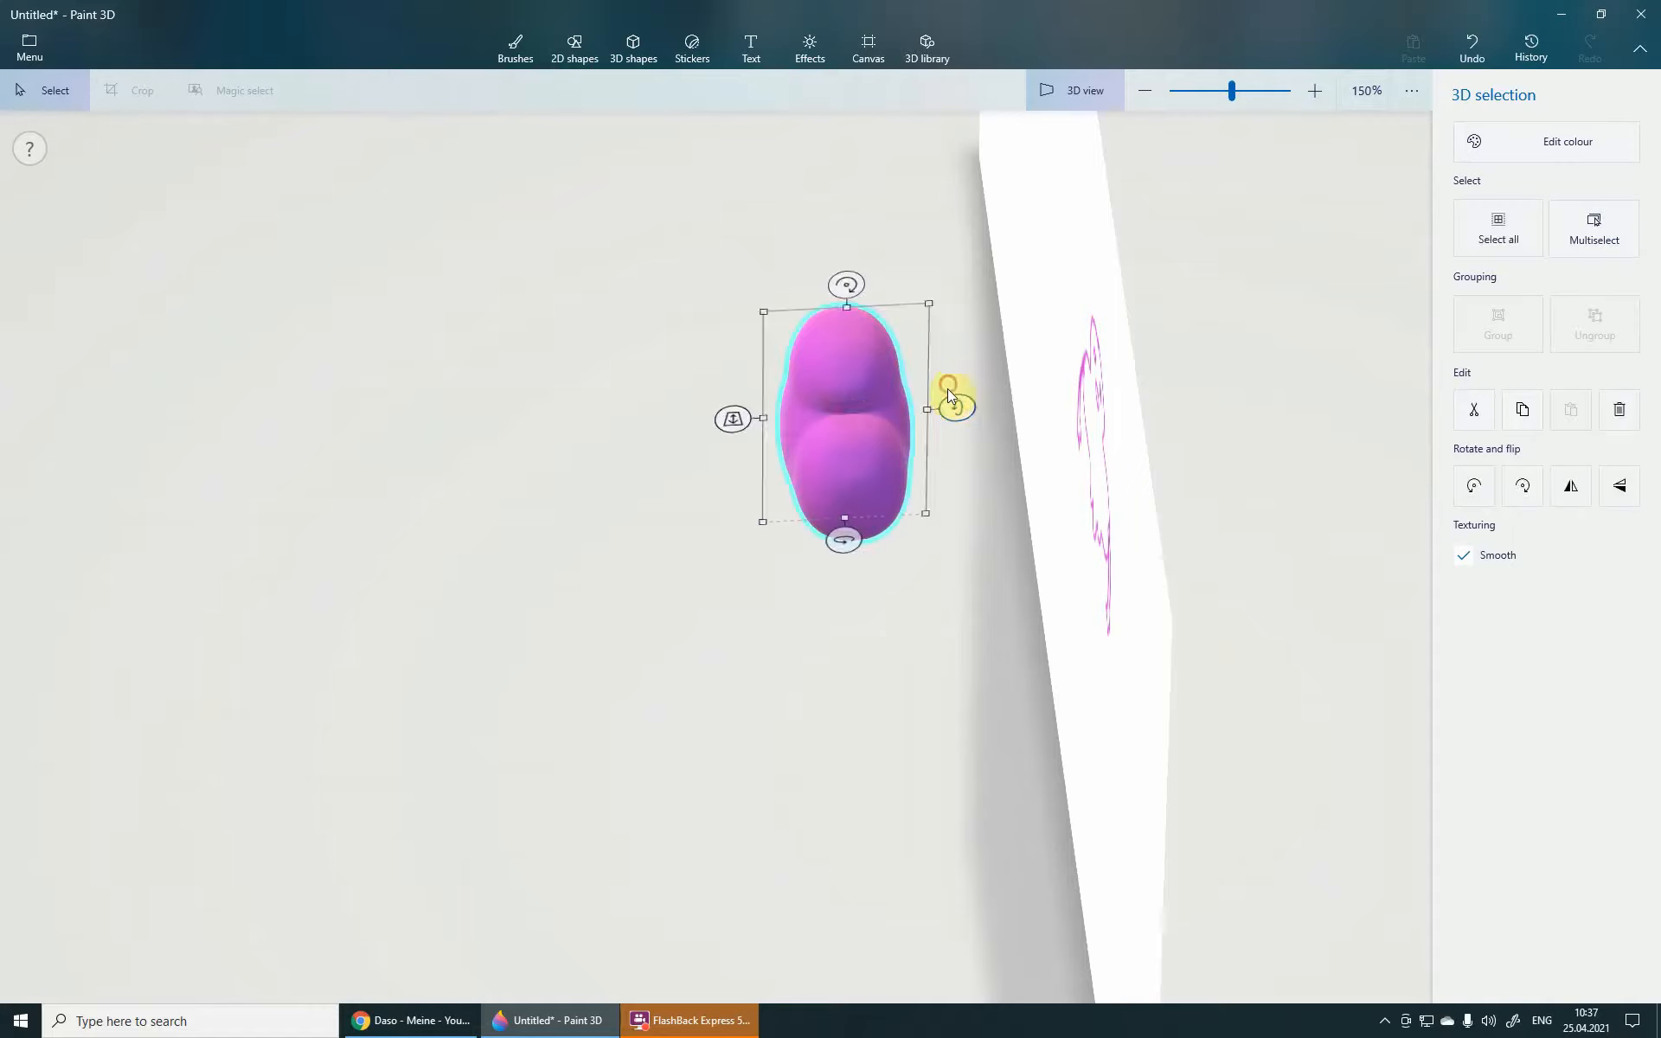
- Undo the 3D body's edits and creation back to the flat drawing, and redo the creation of the body
key(ctrl+z)
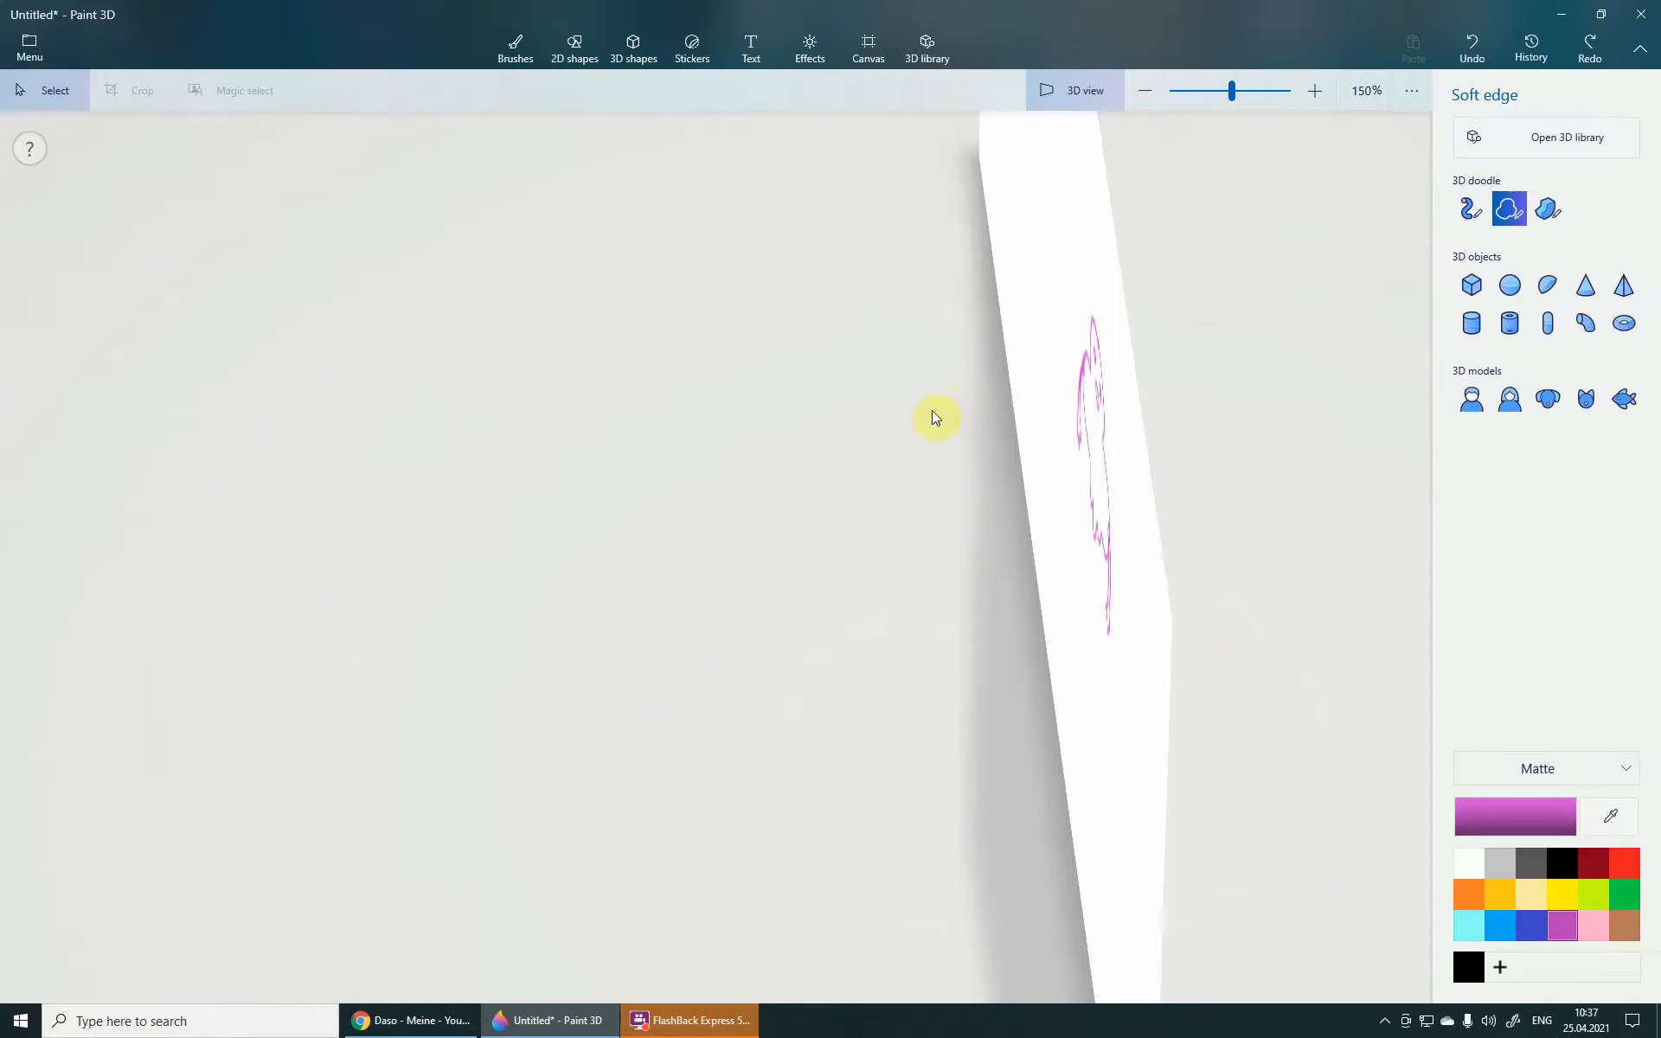
middle_drag(963, 480, 922, 462)
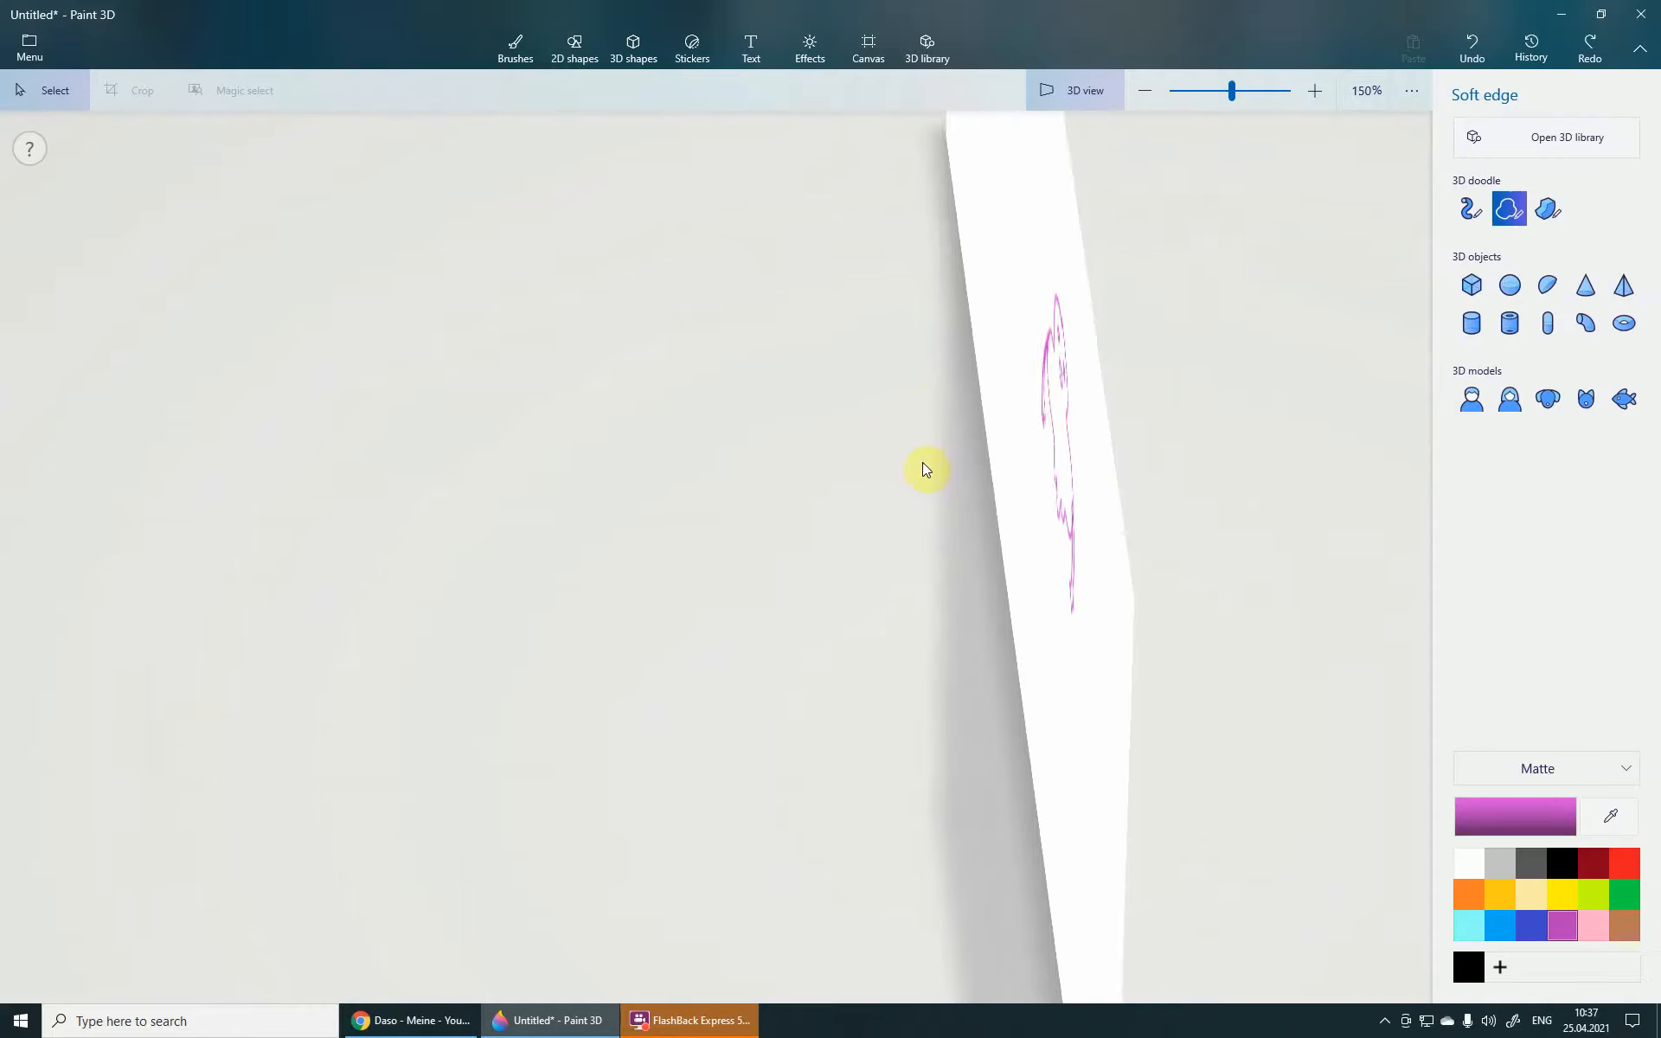
right_drag(952, 619, 1077, 519)
scroll(1077, 519, down, 1)
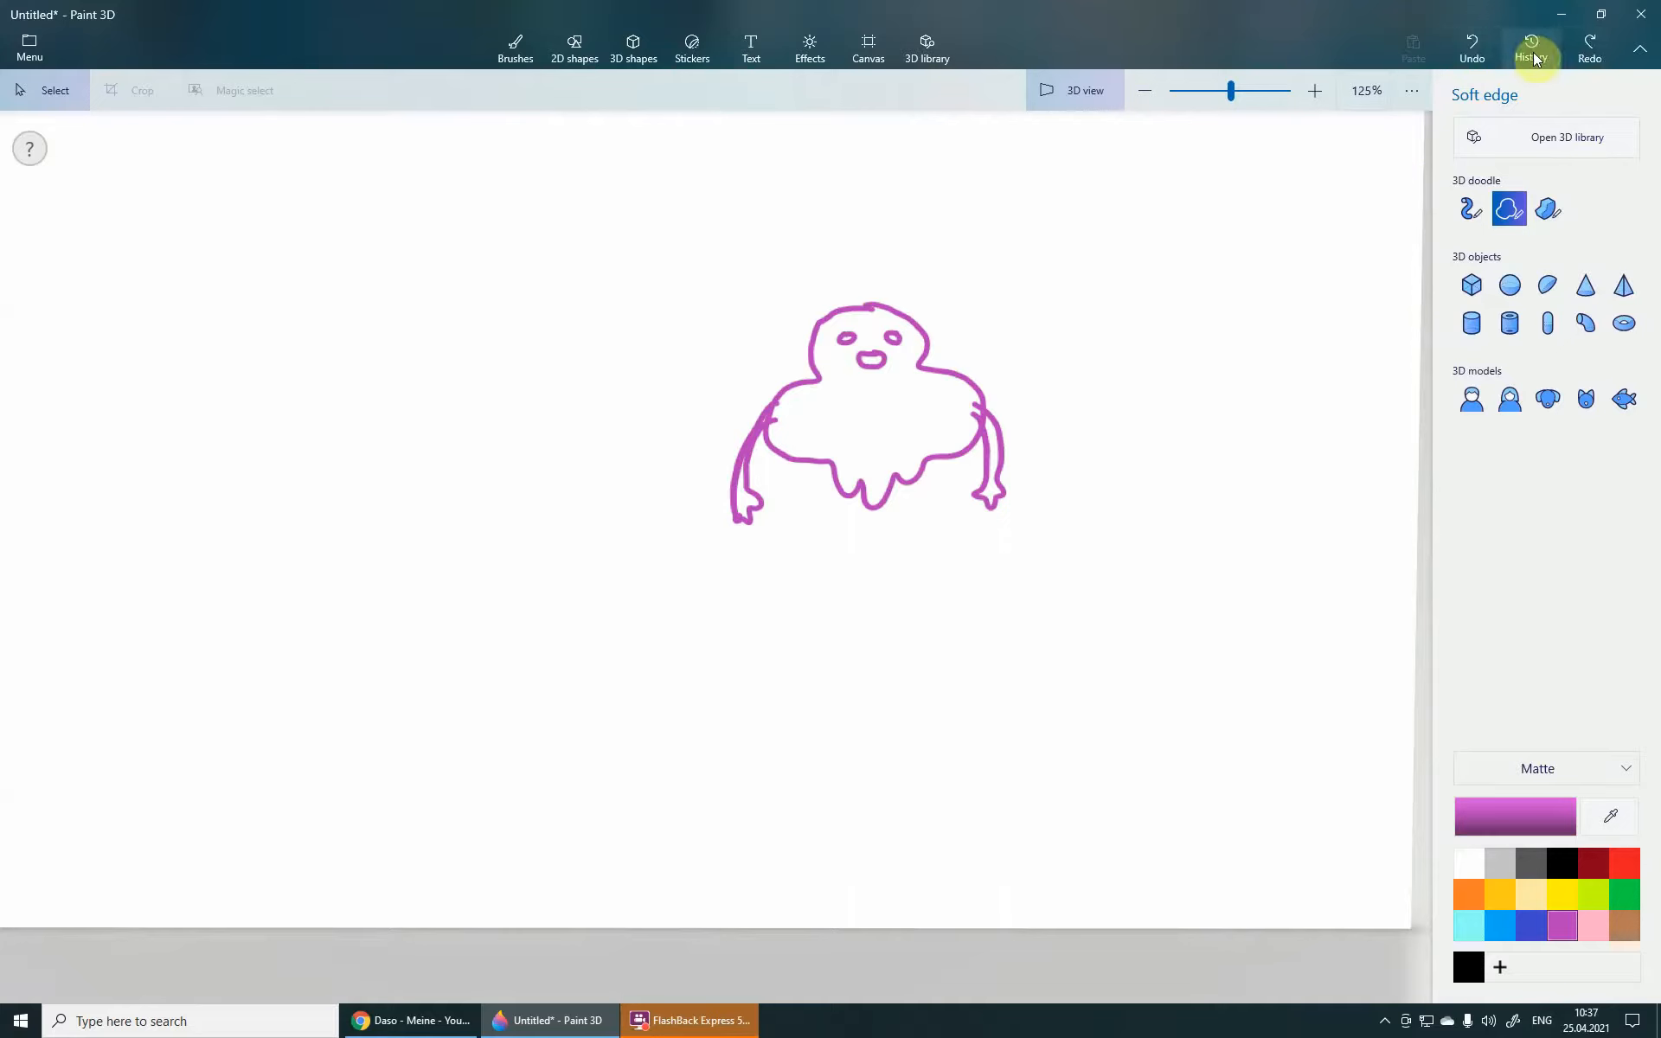
click(1589, 45)
mouse_move(1077, 571)
mouse_down()
mouse_move(822, 526)
mouse_move(868, 398)
mouse_up()
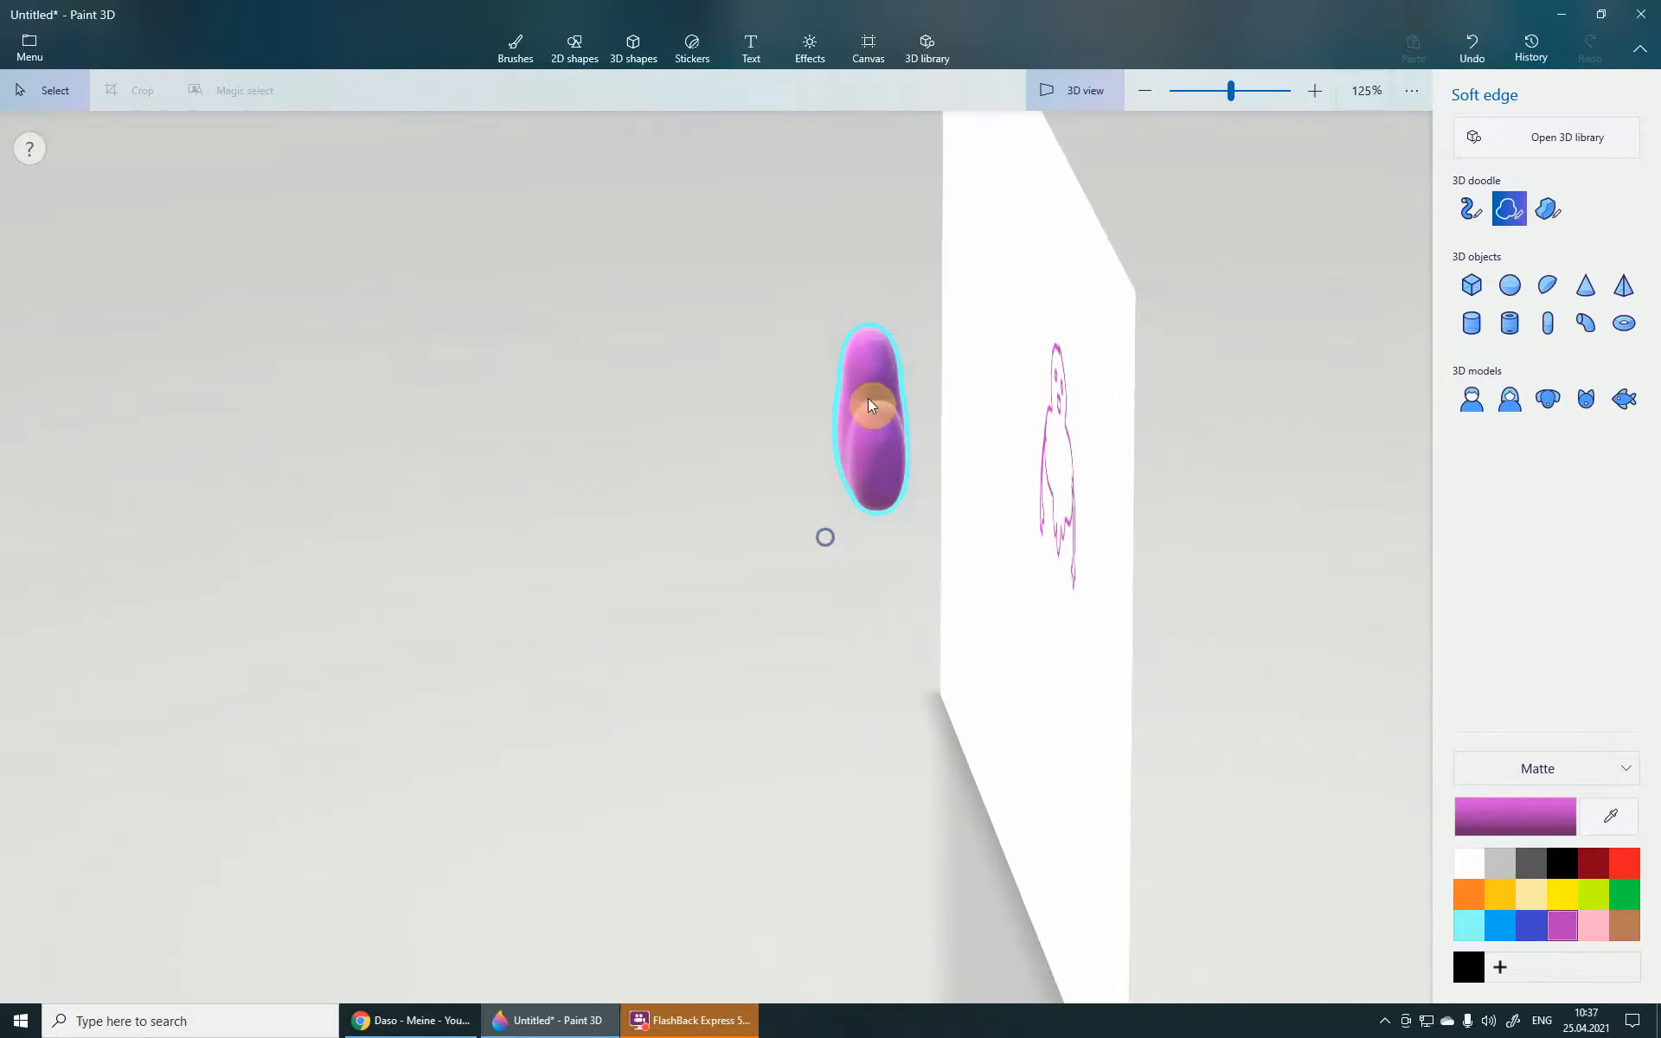
- Stretch the purple 3D body in depth so that its head and torso become much thicker
click(869, 398)
drag(905, 433, 914, 432)
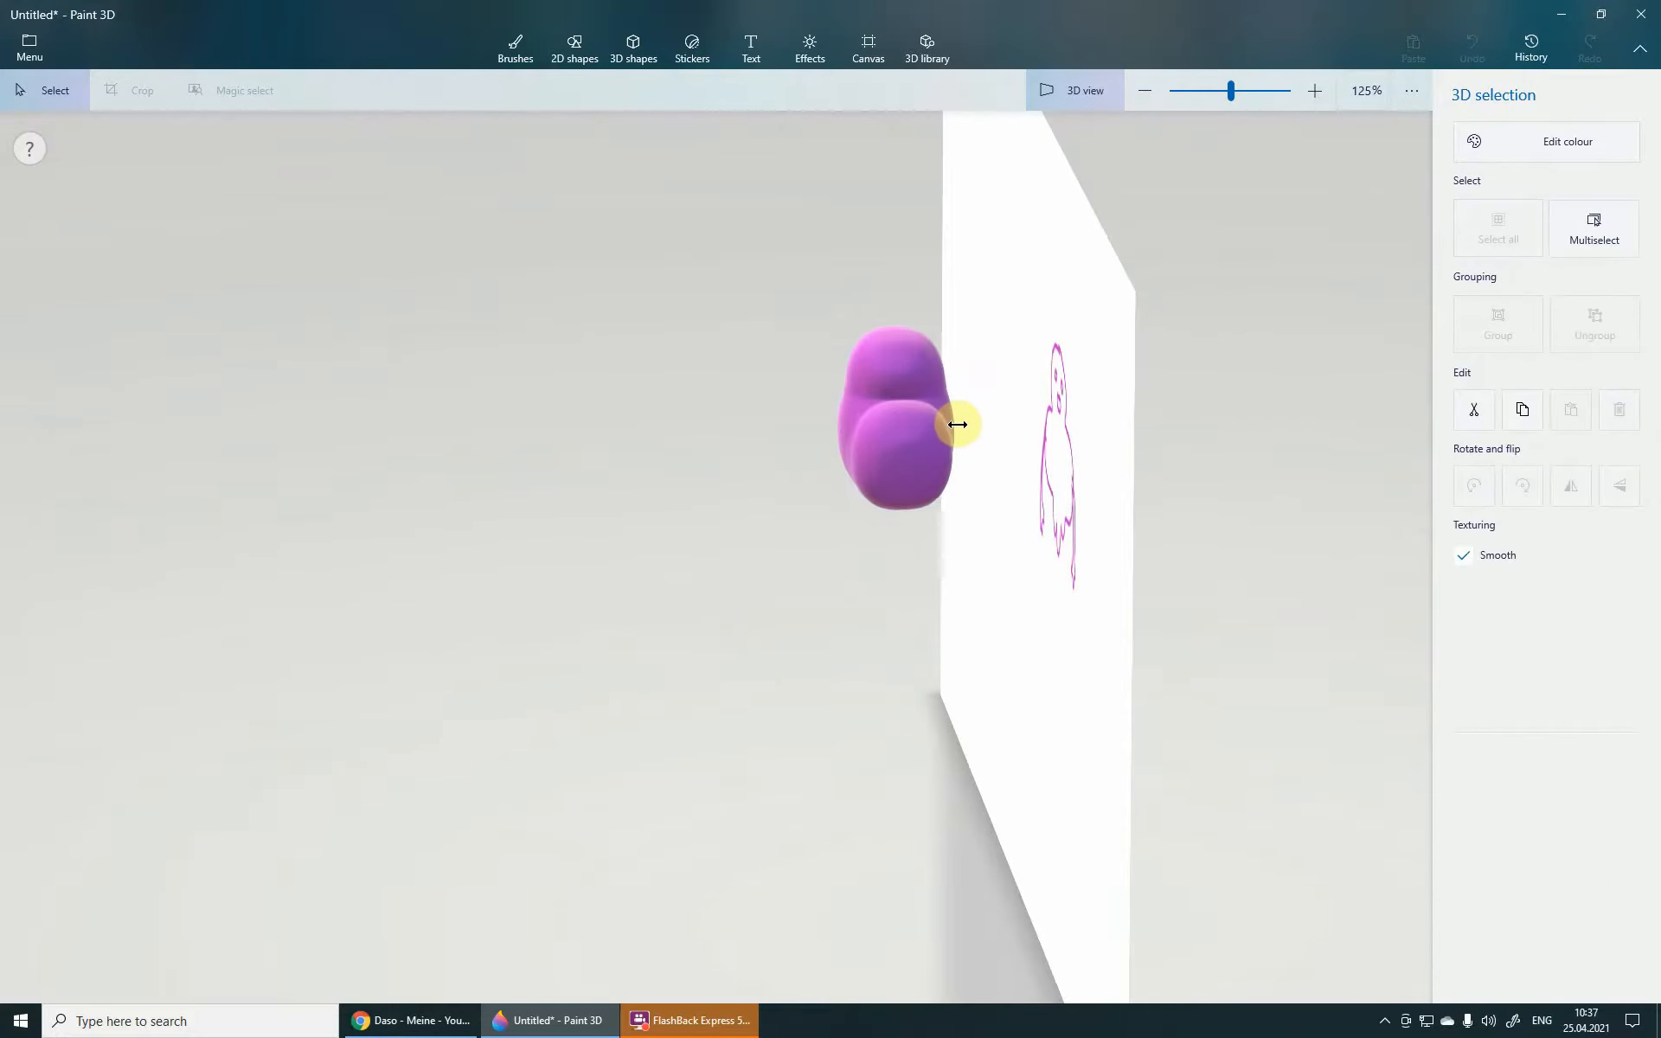
drag(949, 426, 952, 424)
right_drag(808, 571, 957, 460)
scroll(948, 477, up, 1)
scroll(948, 477, down, 1)
scroll(956, 459, up, 1)
right_click(996, 512)
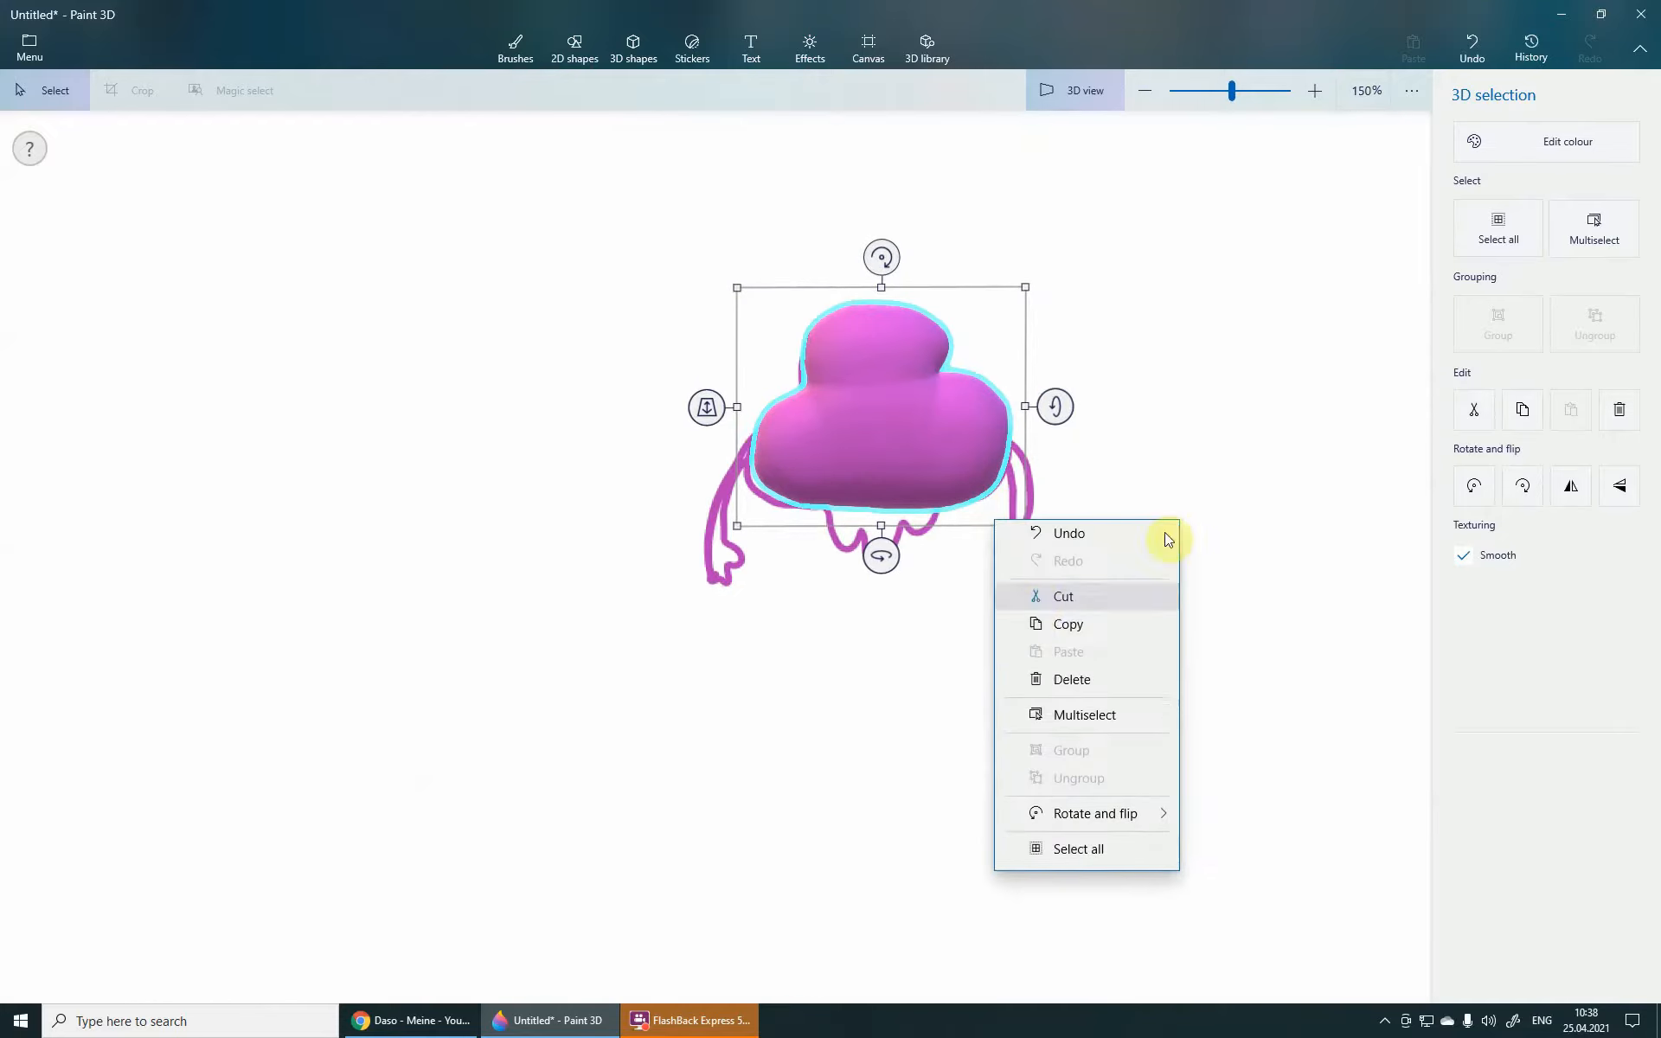
click(1223, 337)
- Set up the Tube brush with the round-ended tube shape and a thickness of 18 px
click(644, 50)
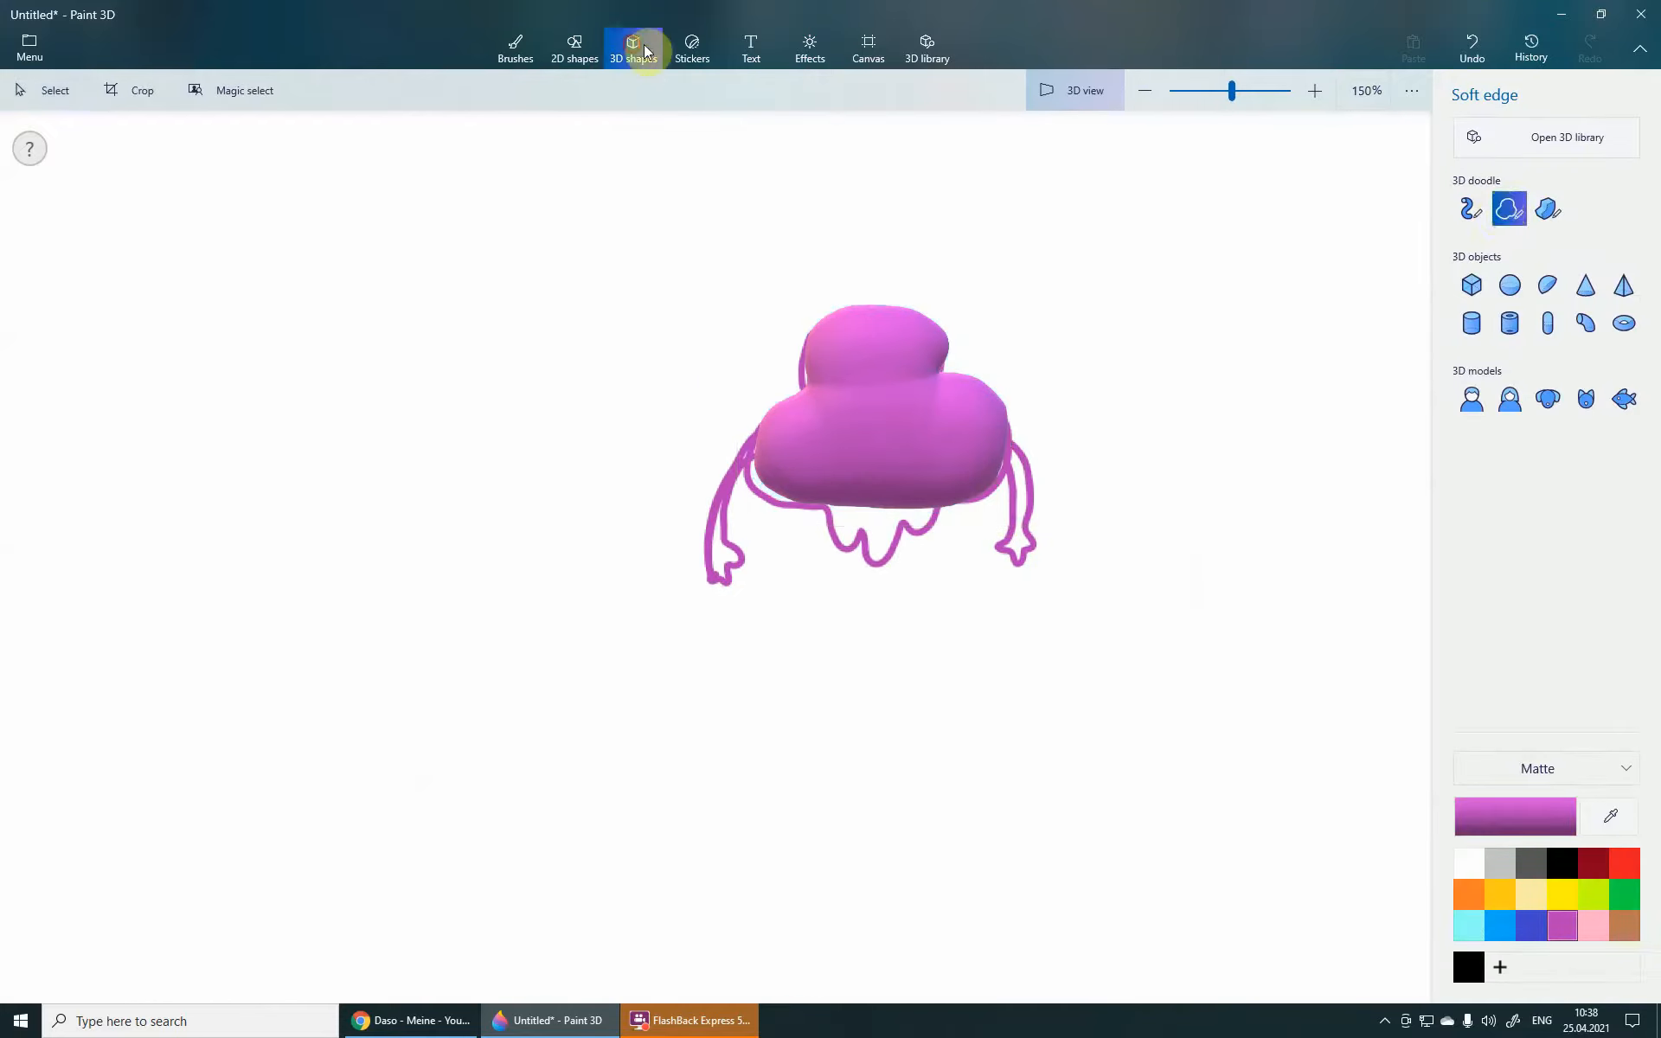
click(1469, 211)
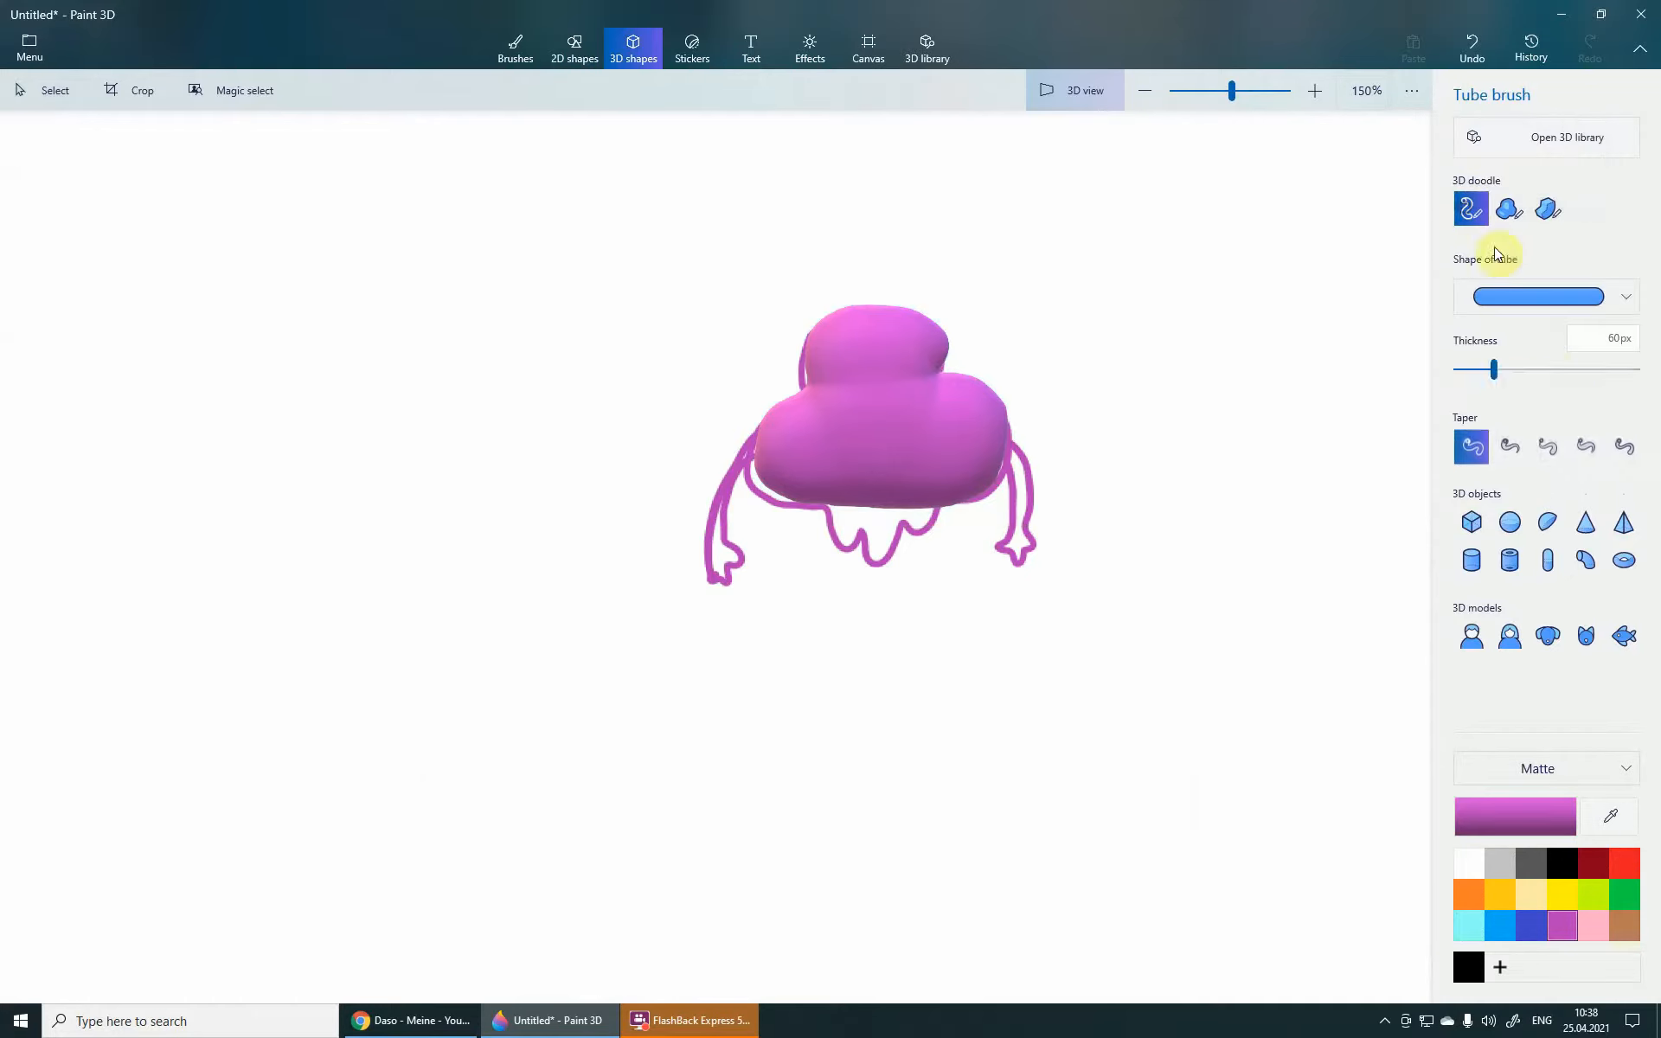
click(1600, 299)
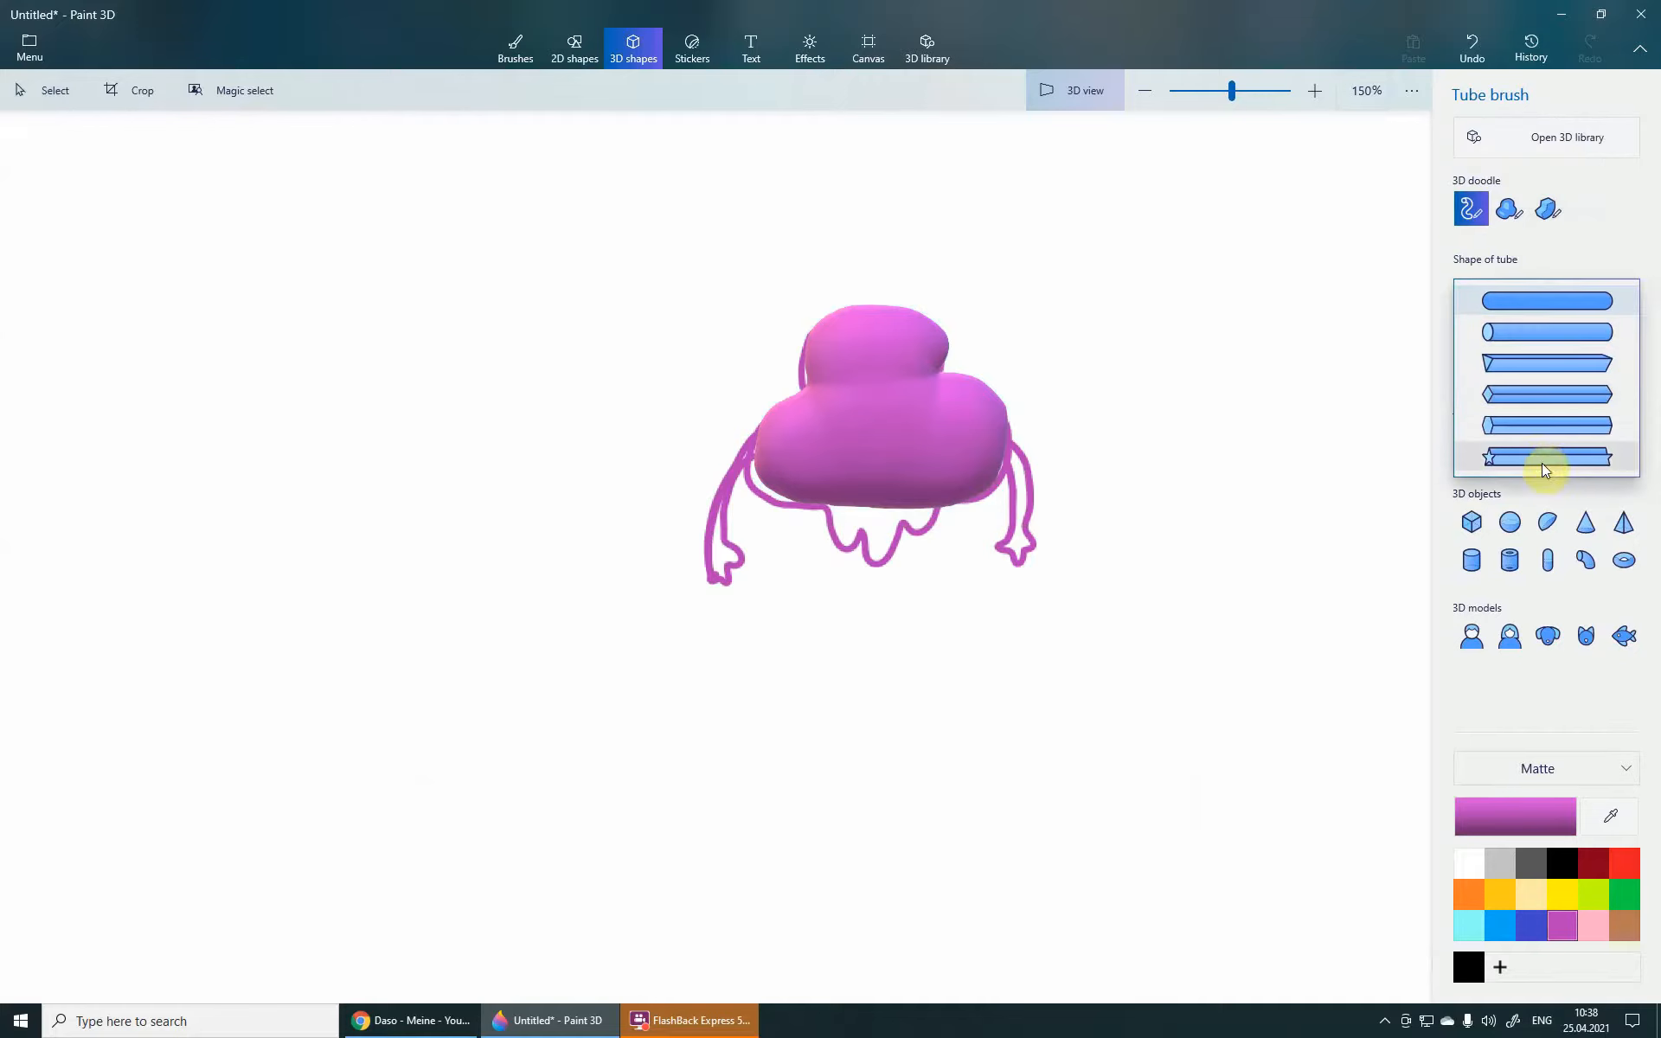
click(1511, 339)
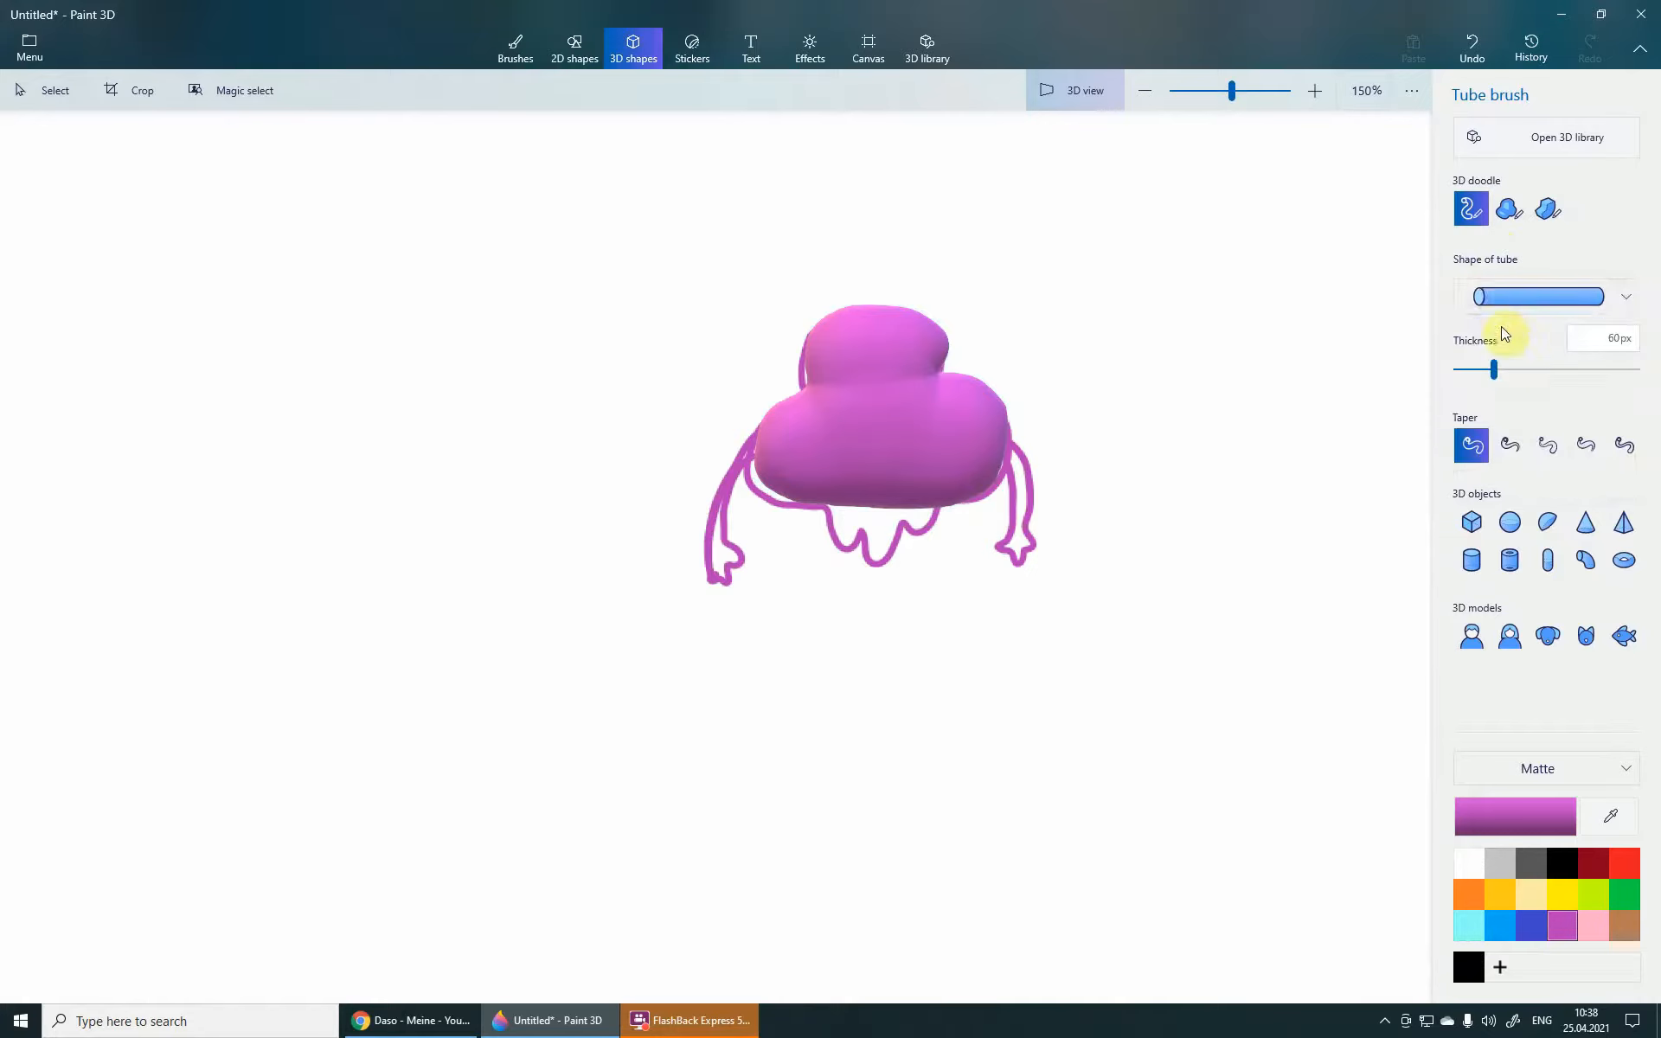
click(1618, 296)
click(1520, 274)
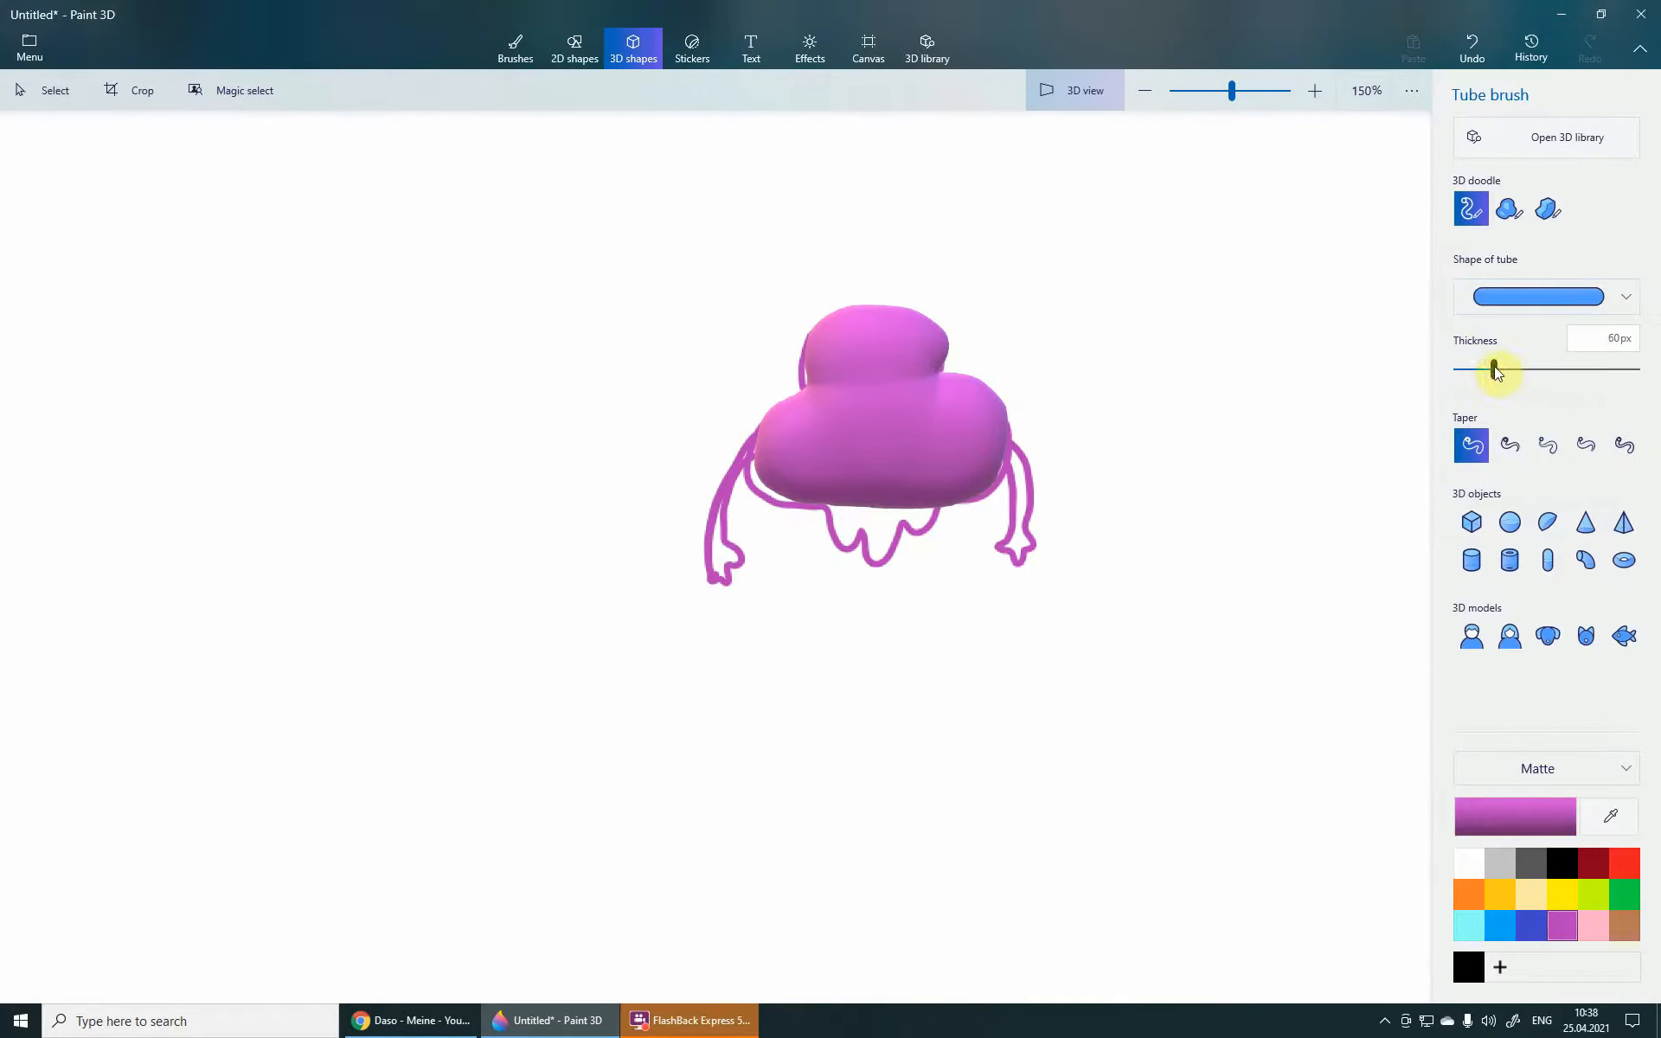
drag(1494, 370, 1463, 370)
- Try drawing an 18 px tube arm down from the body's right shoulder, and undo it
scroll(996, 400, up, 2)
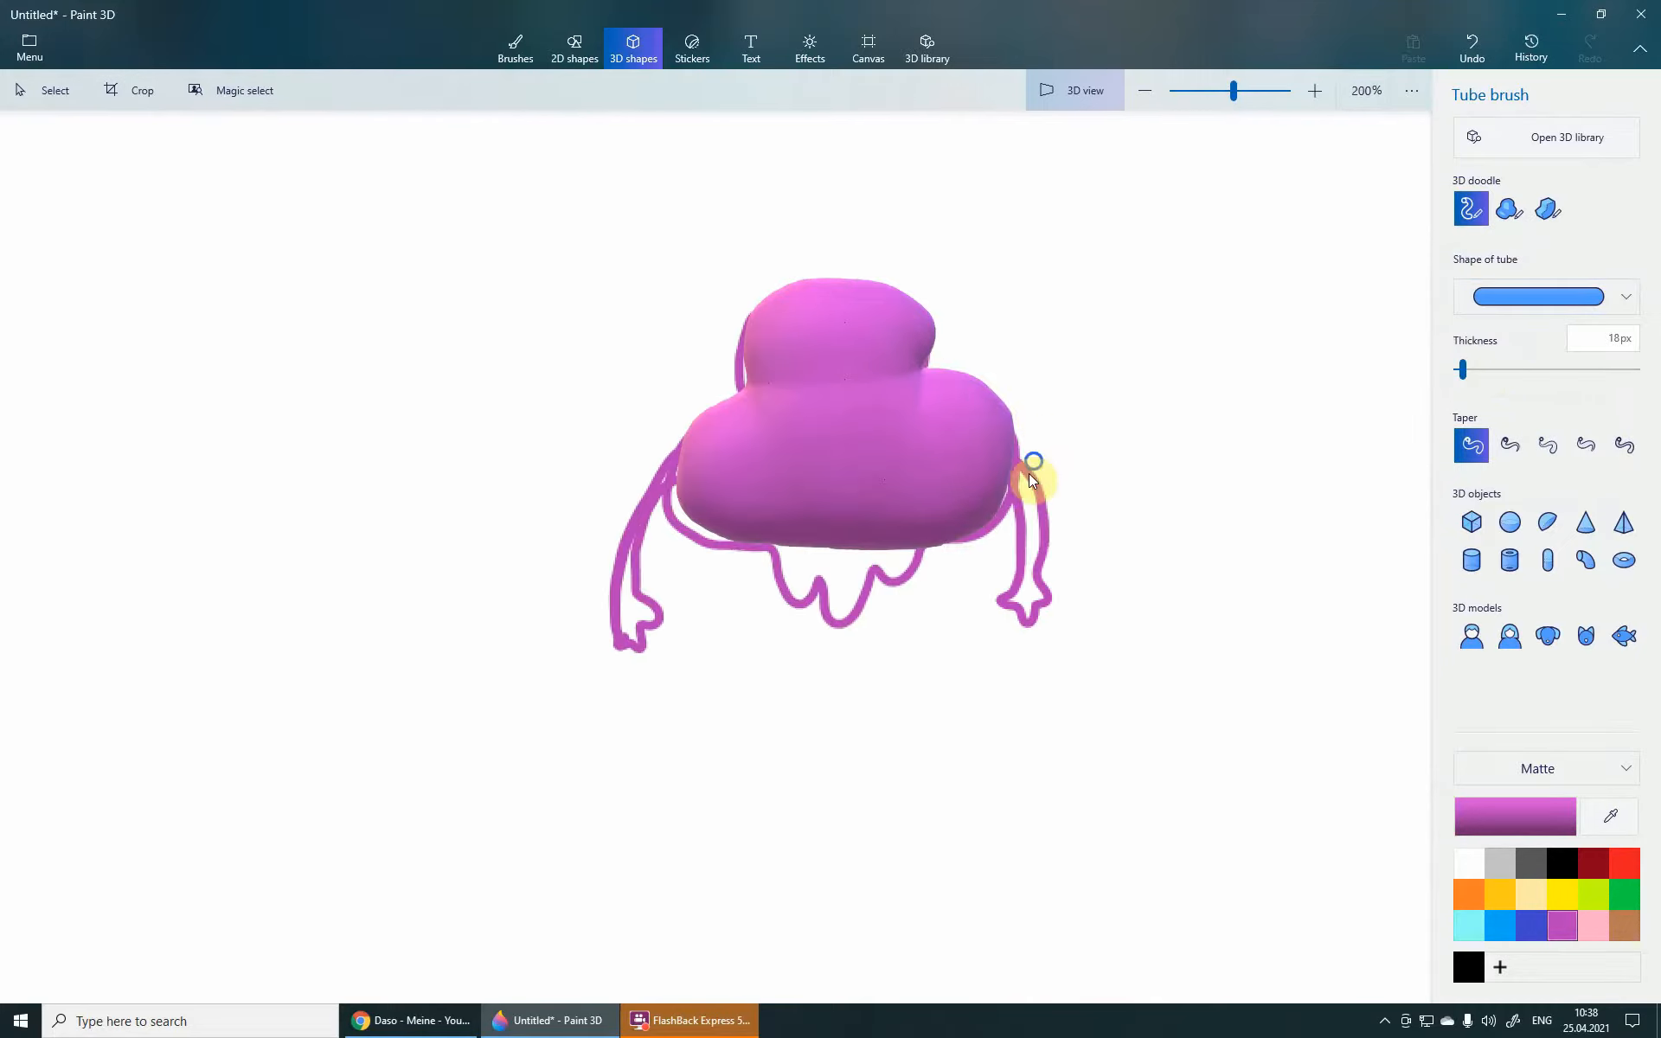
drag(974, 508, 1013, 552)
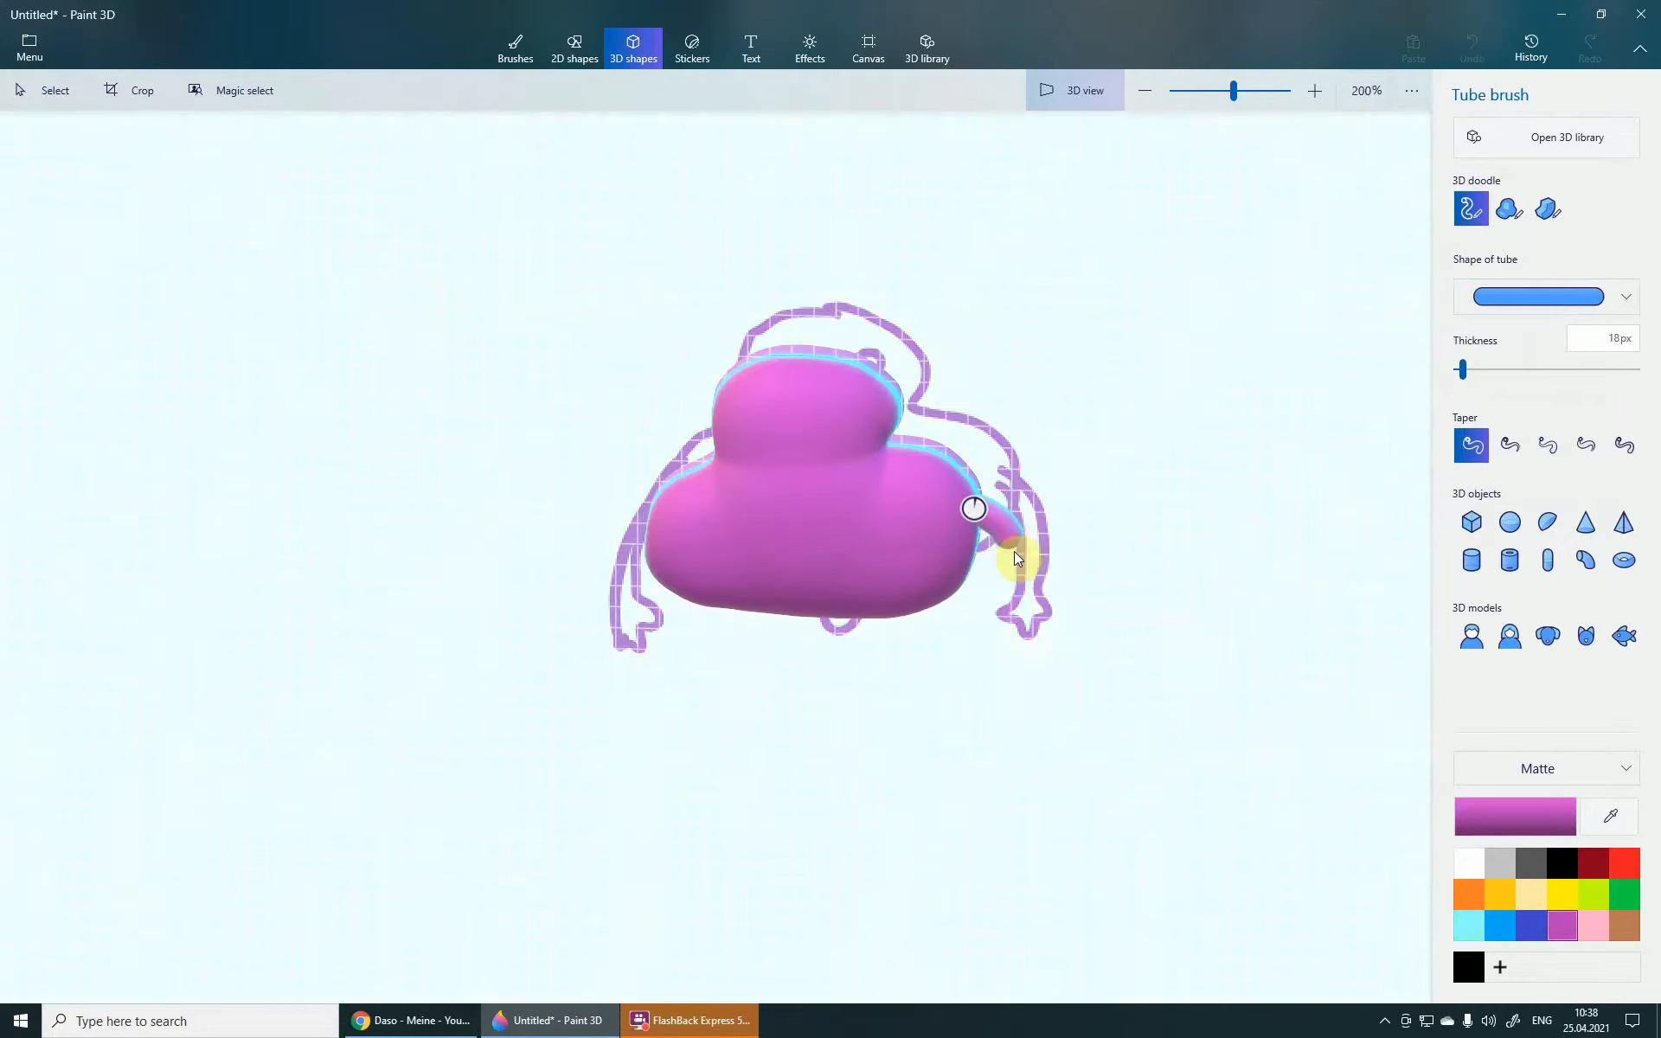
drag(1023, 632, 1020, 645)
mouse_move(1123, 626)
middle_down()
mouse_move(1082, 547)
mouse_move(1124, 561)
middle_up()
mouse_move(1121, 575)
right_down()
mouse_move(1044, 602)
mouse_move(947, 570)
mouse_move(1016, 568)
right_up()
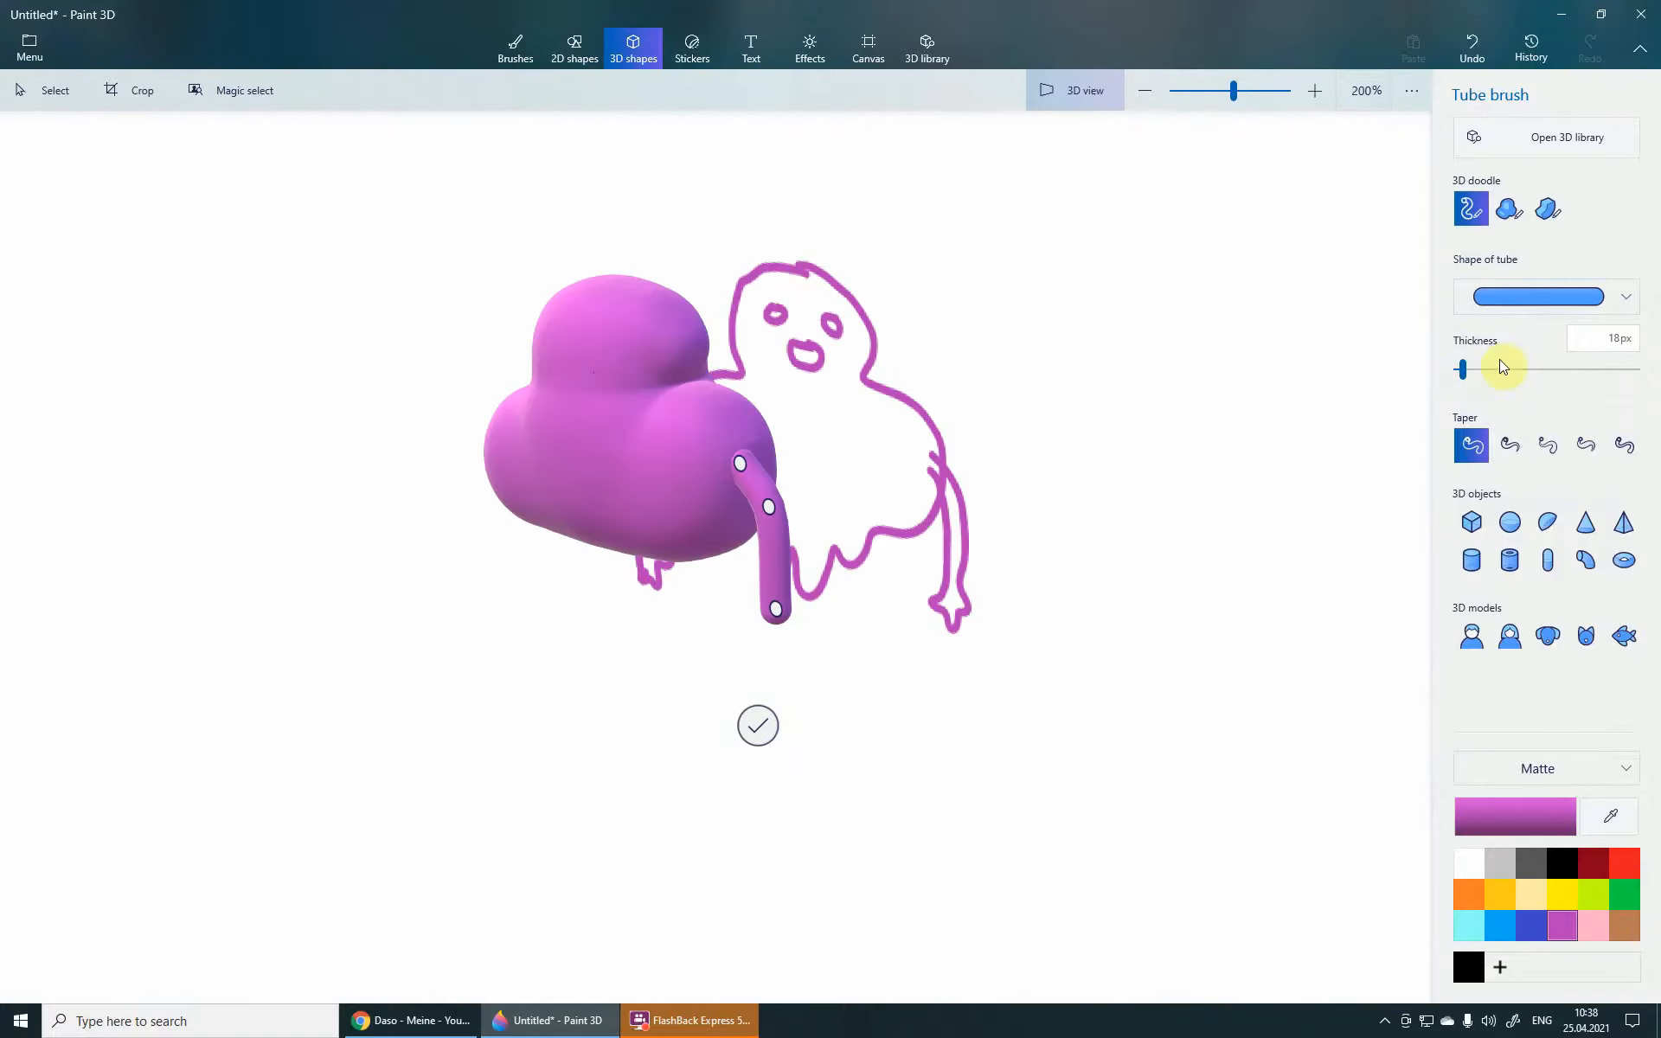
key(ctrl+z)
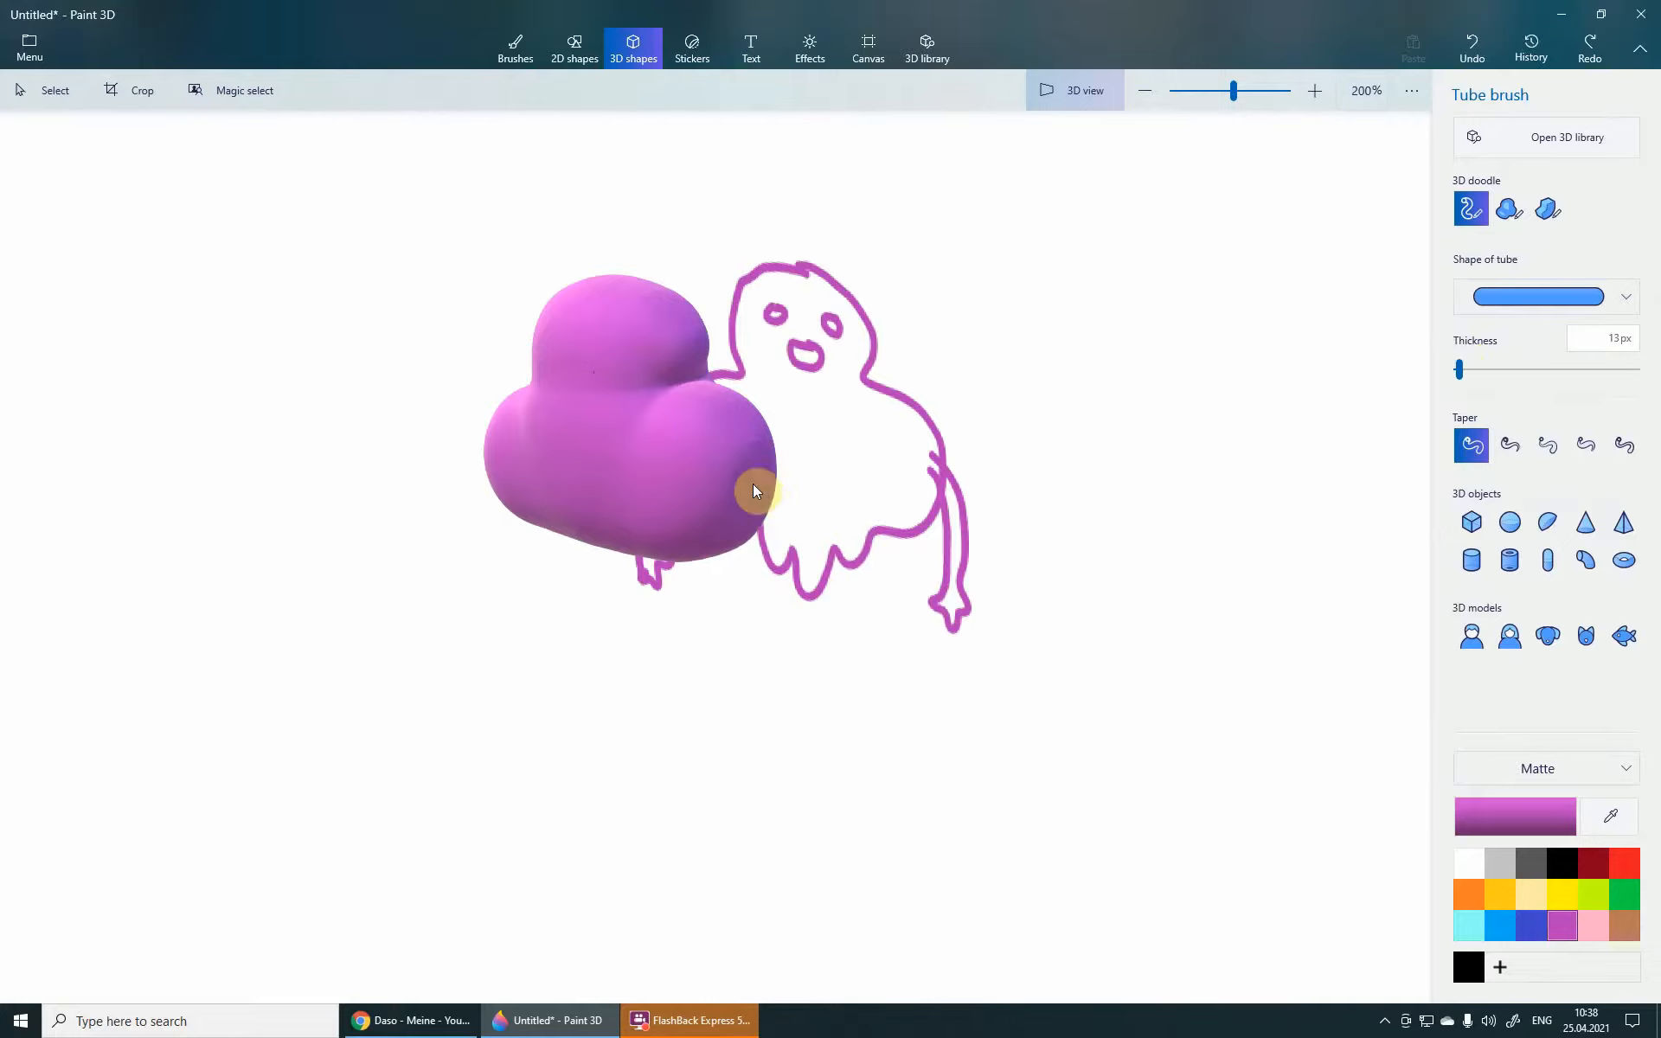
- Draw a 13 px tube arm from the body's right shoulder down along the sketched arm
right_drag(738, 537, 963, 579)
drag(1024, 396, 1038, 415)
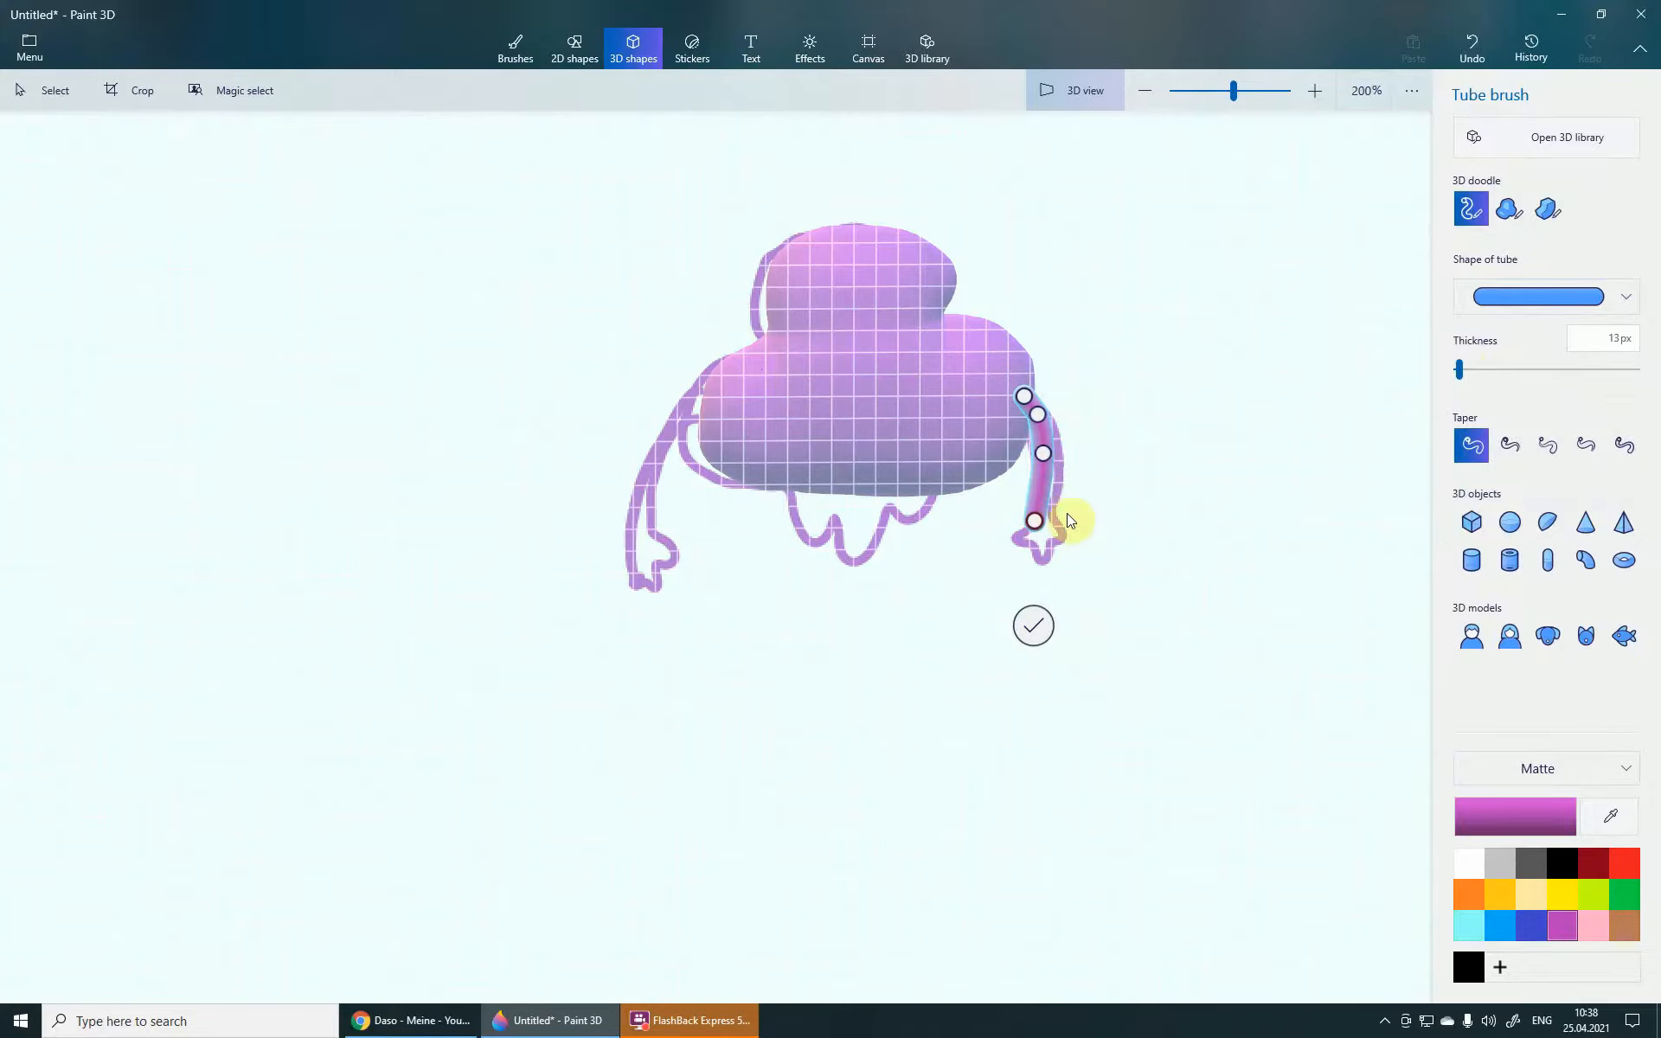
drag(1068, 519, 1162, 524)
- Bend the tube arm in depth by shifting its inner control points
right_drag(1050, 482, 879, 493)
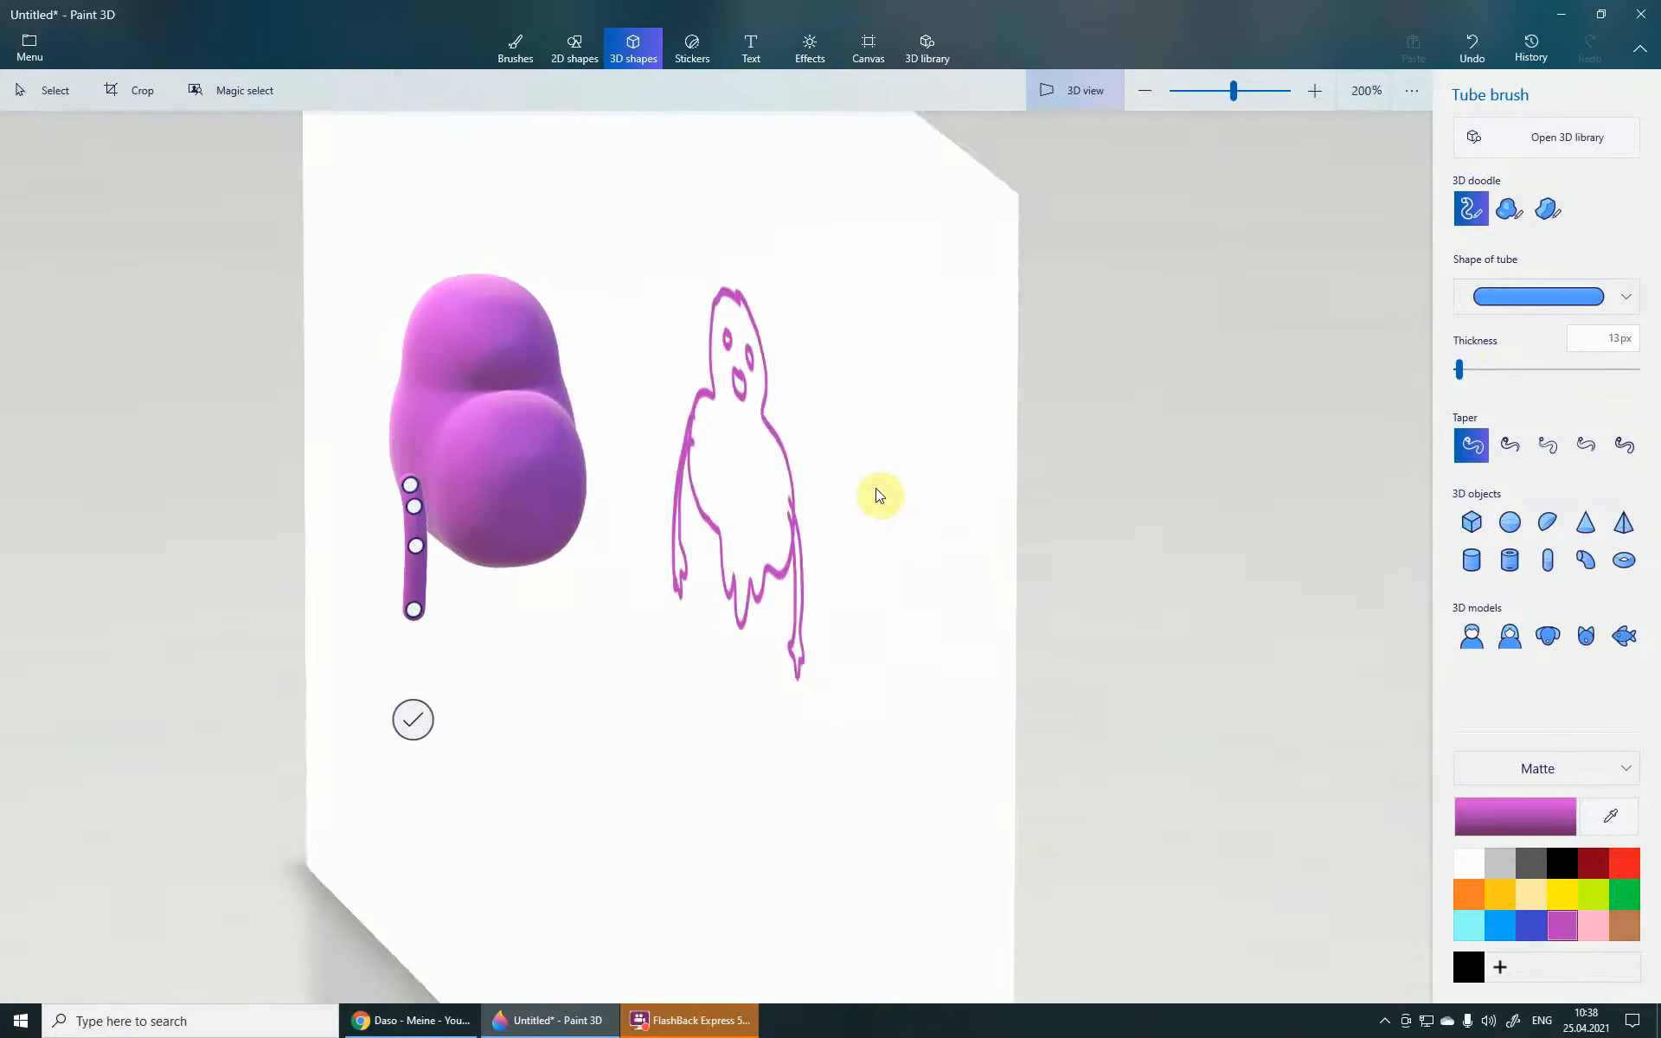
drag(524, 595, 539, 549)
click(542, 593)
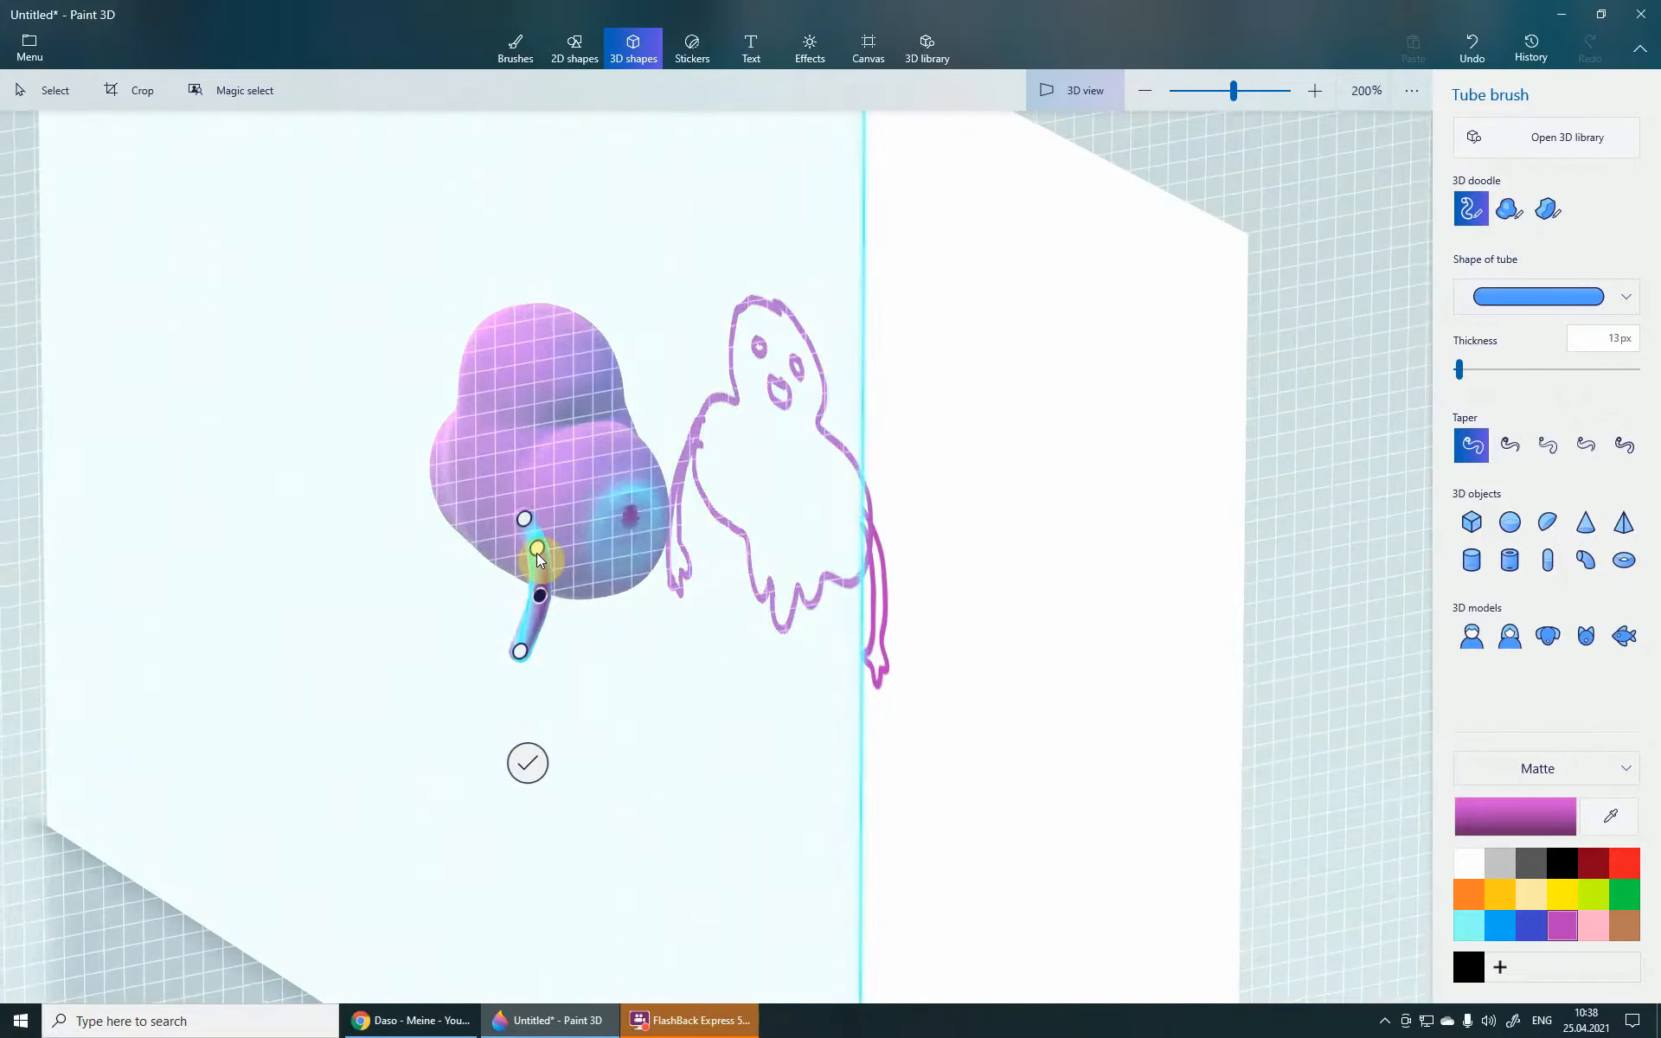
click(538, 552)
- Bow the arm outward from the body with a clear elbow by moving its control points, and finish the tube
mouse_move(459, 572)
right_down()
mouse_move(704, 555)
mouse_move(685, 522)
mouse_move(549, 556)
mouse_move(410, 540)
mouse_move(727, 612)
mouse_move(714, 569)
mouse_move(1014, 542)
right_up()
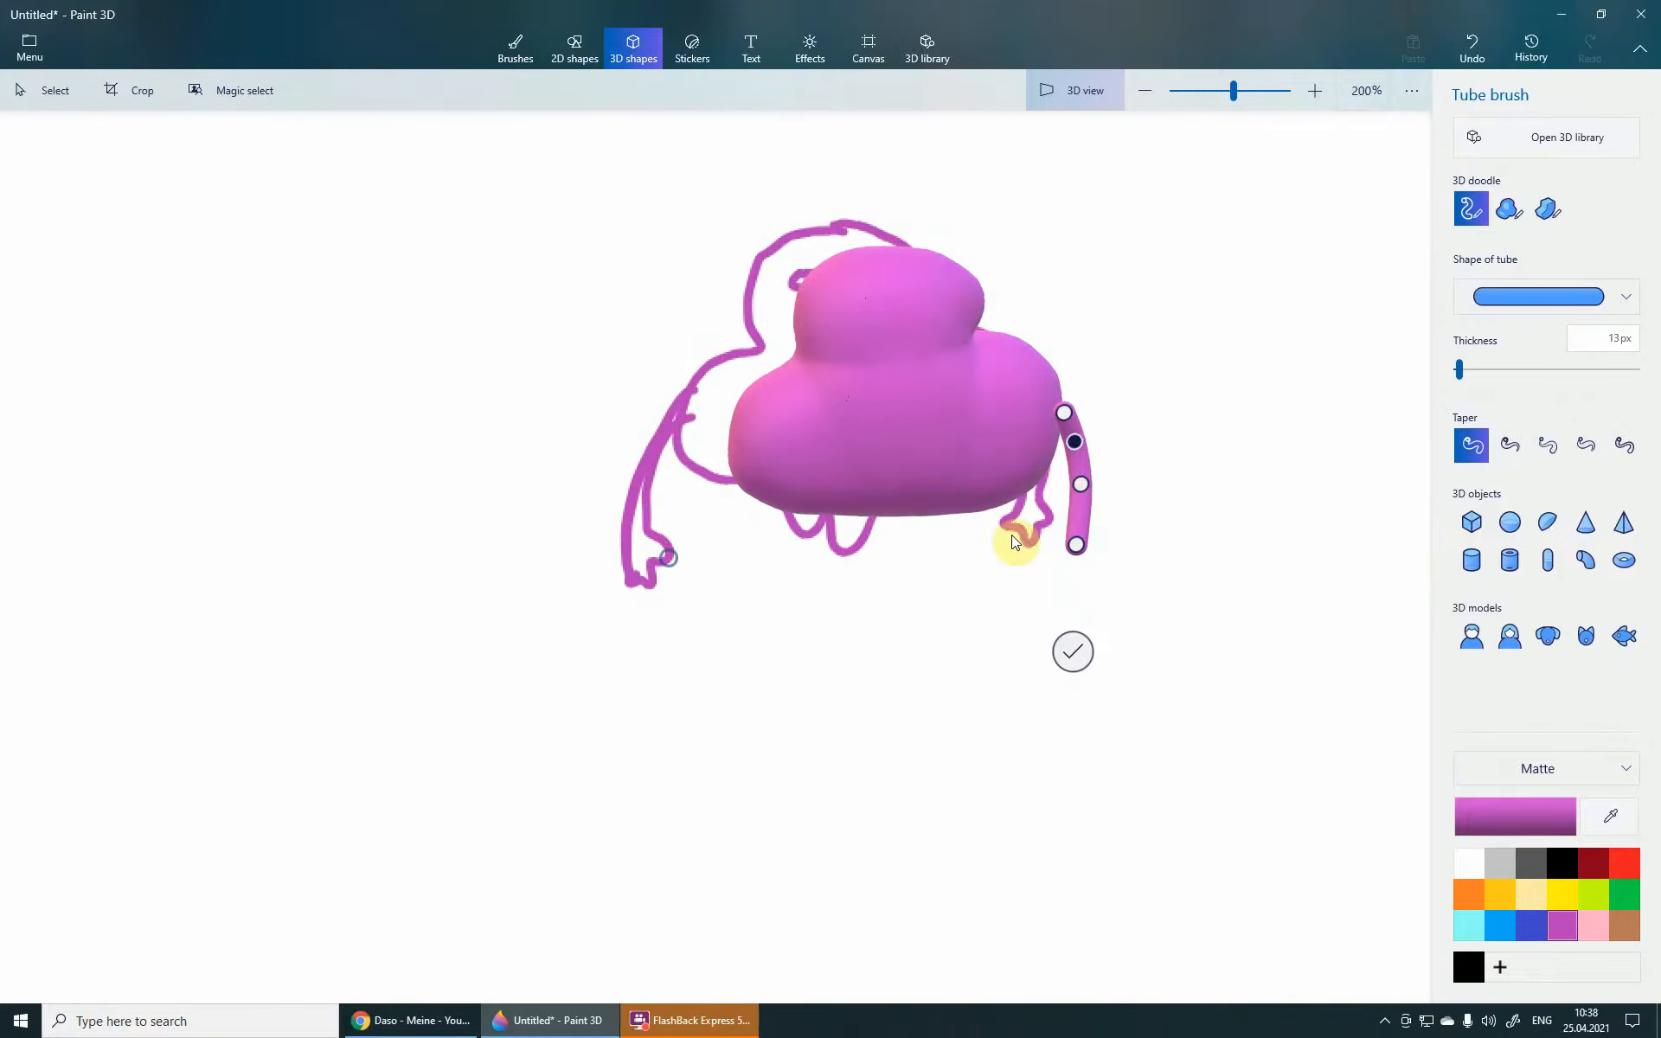
mouse_move(1076, 444)
mouse_down()
mouse_move(1096, 480)
mouse_move(1098, 445)
mouse_move(1057, 422)
mouse_up()
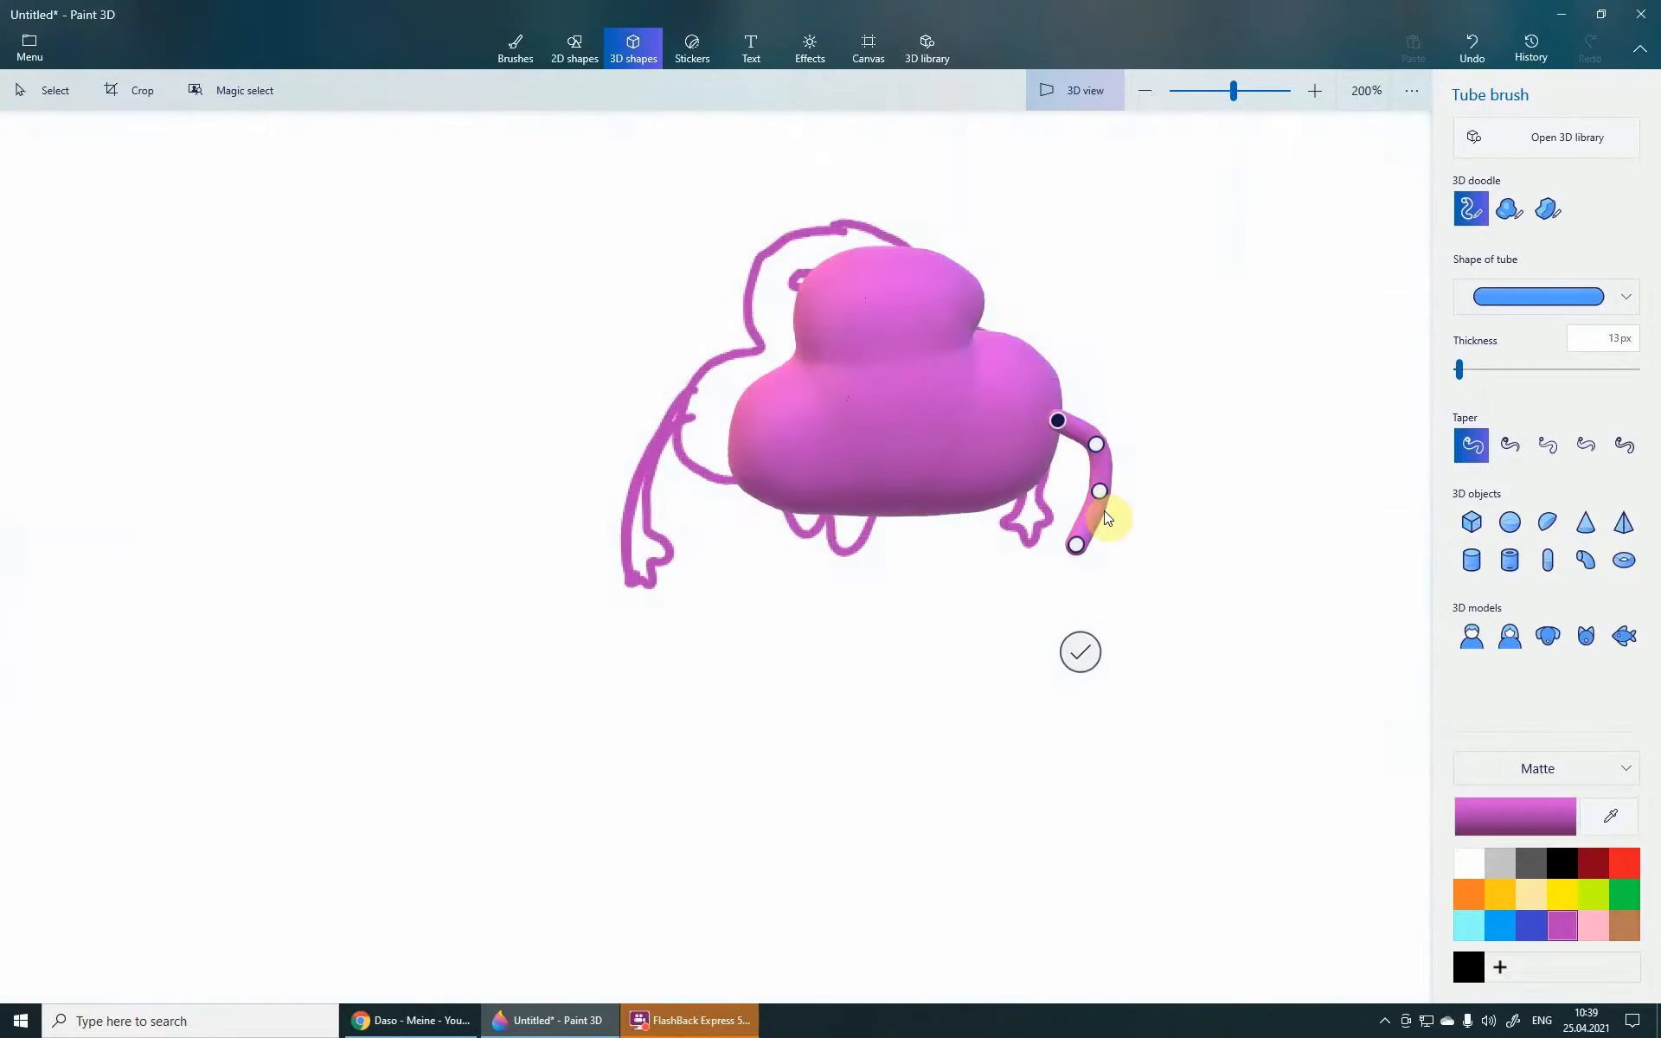
drag(1098, 490, 1104, 450)
right_drag(1186, 515, 921, 490)
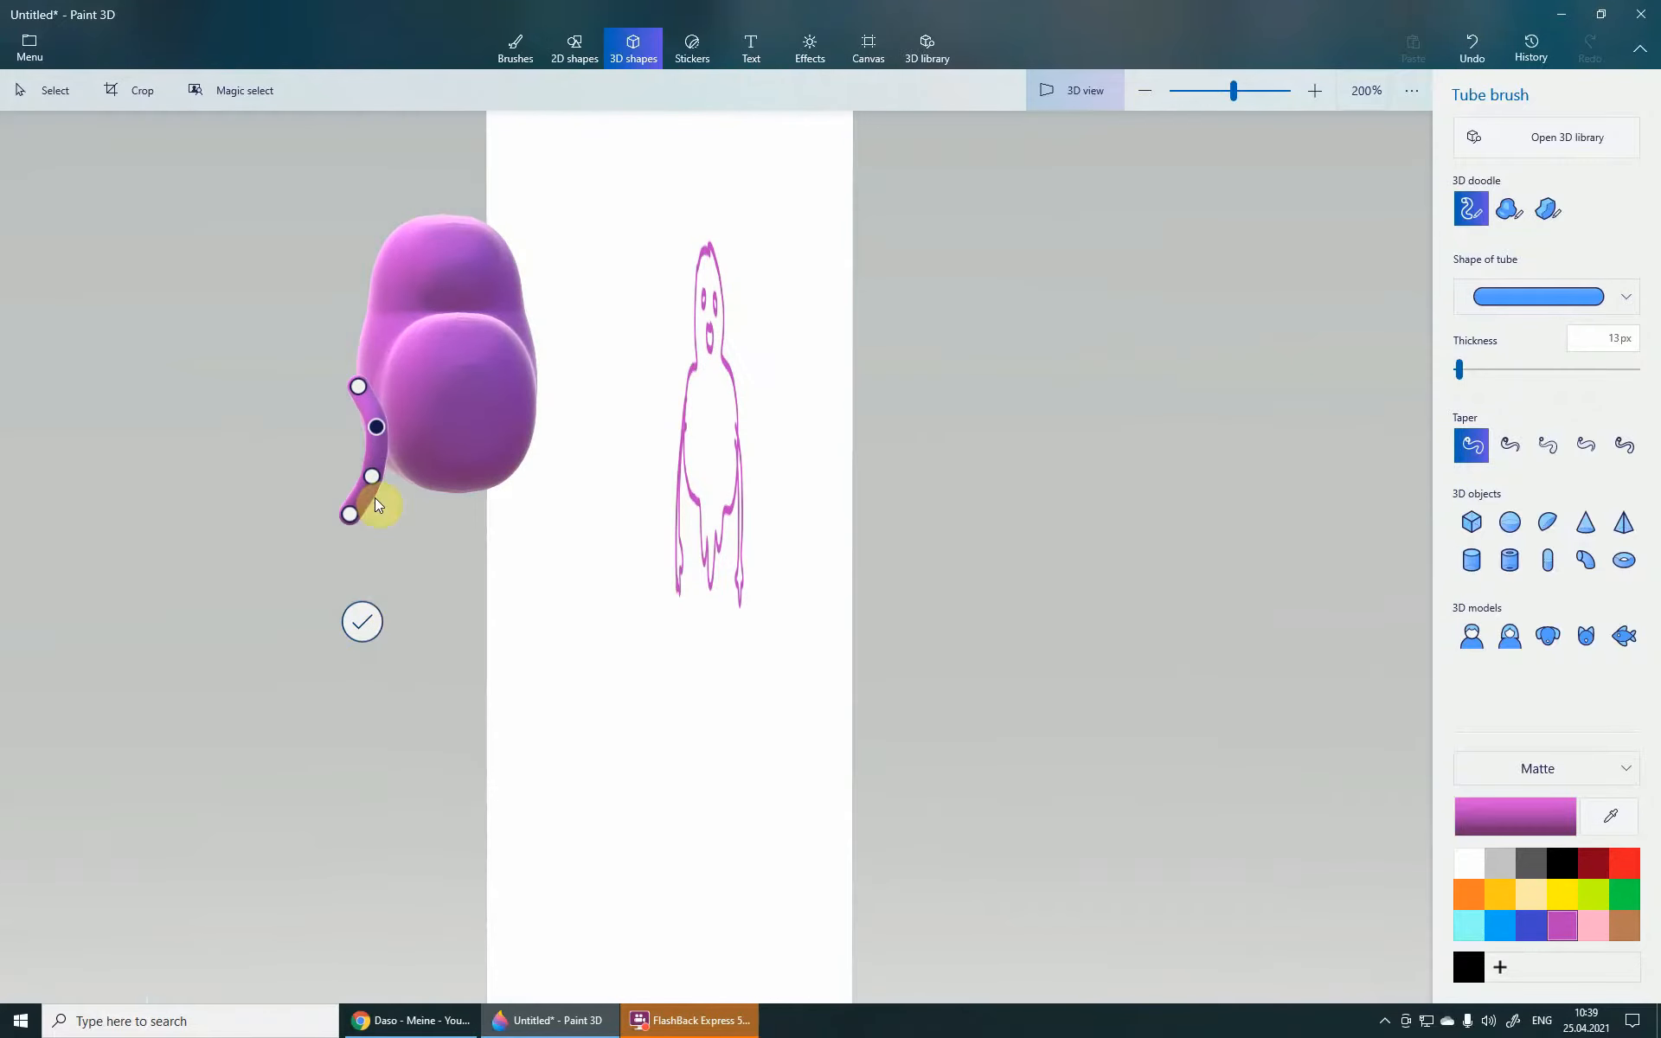
drag(372, 476, 373, 477)
click(363, 624)
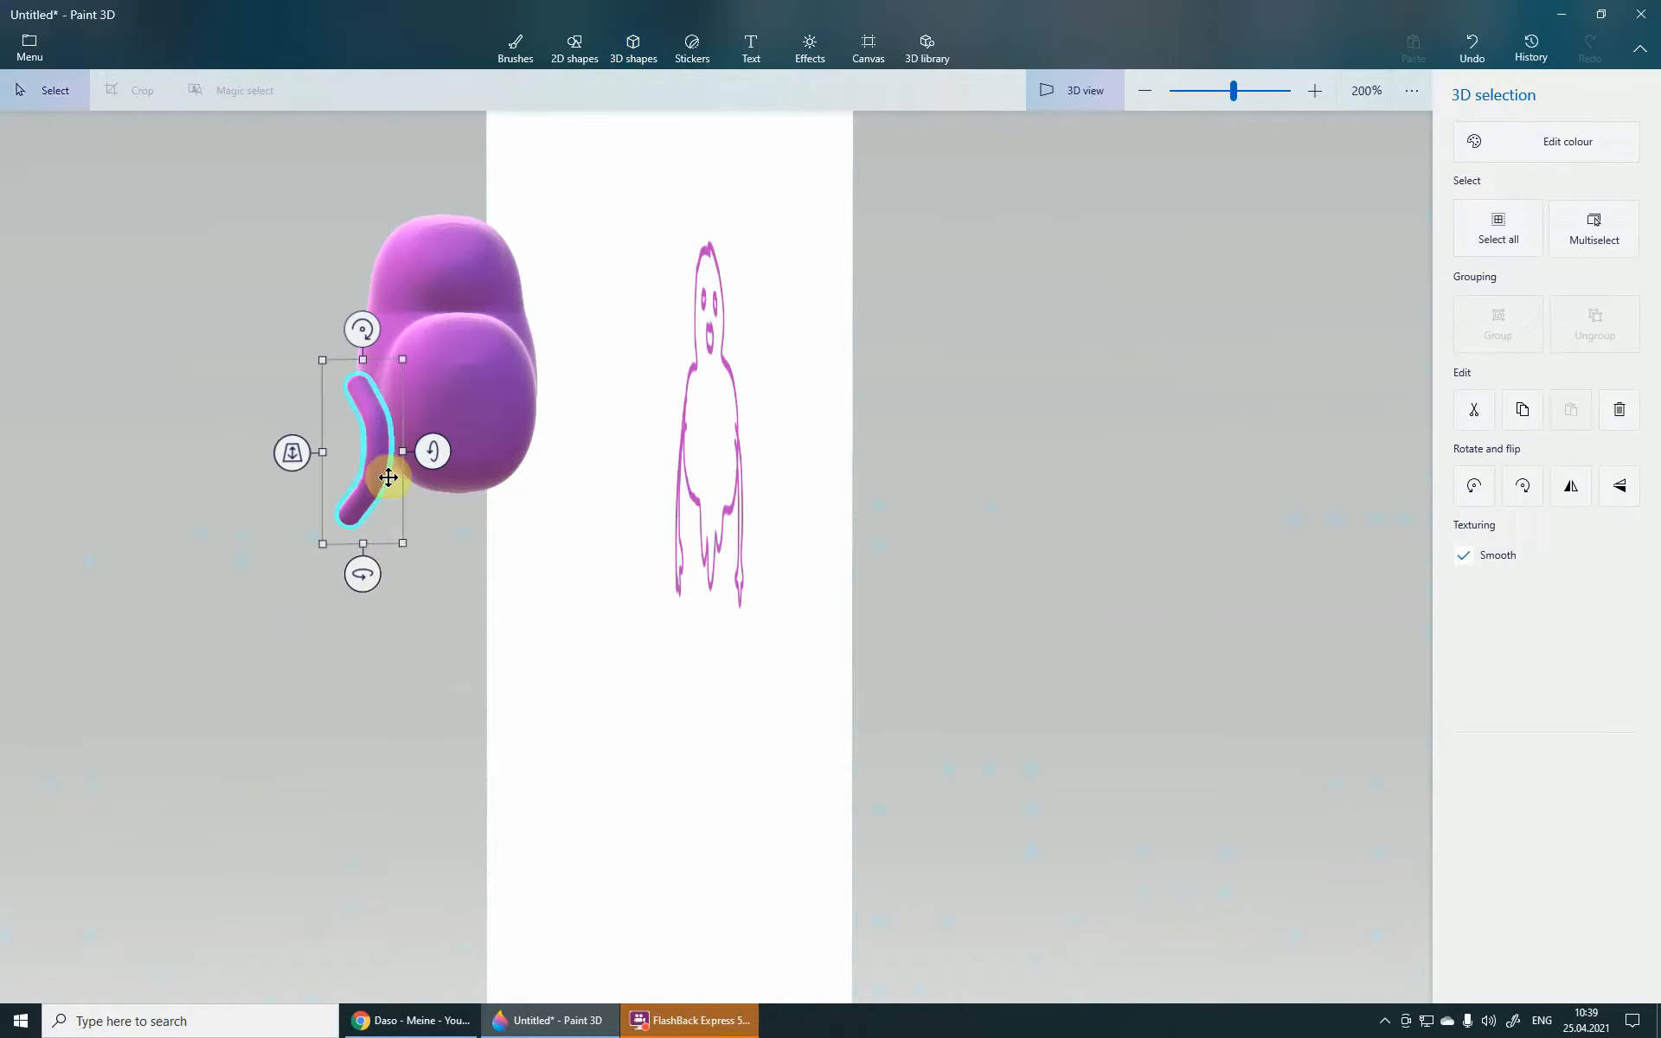
- Move the arm back in depth so its upper end sits in the side of the body
drag(443, 514, 496, 619)
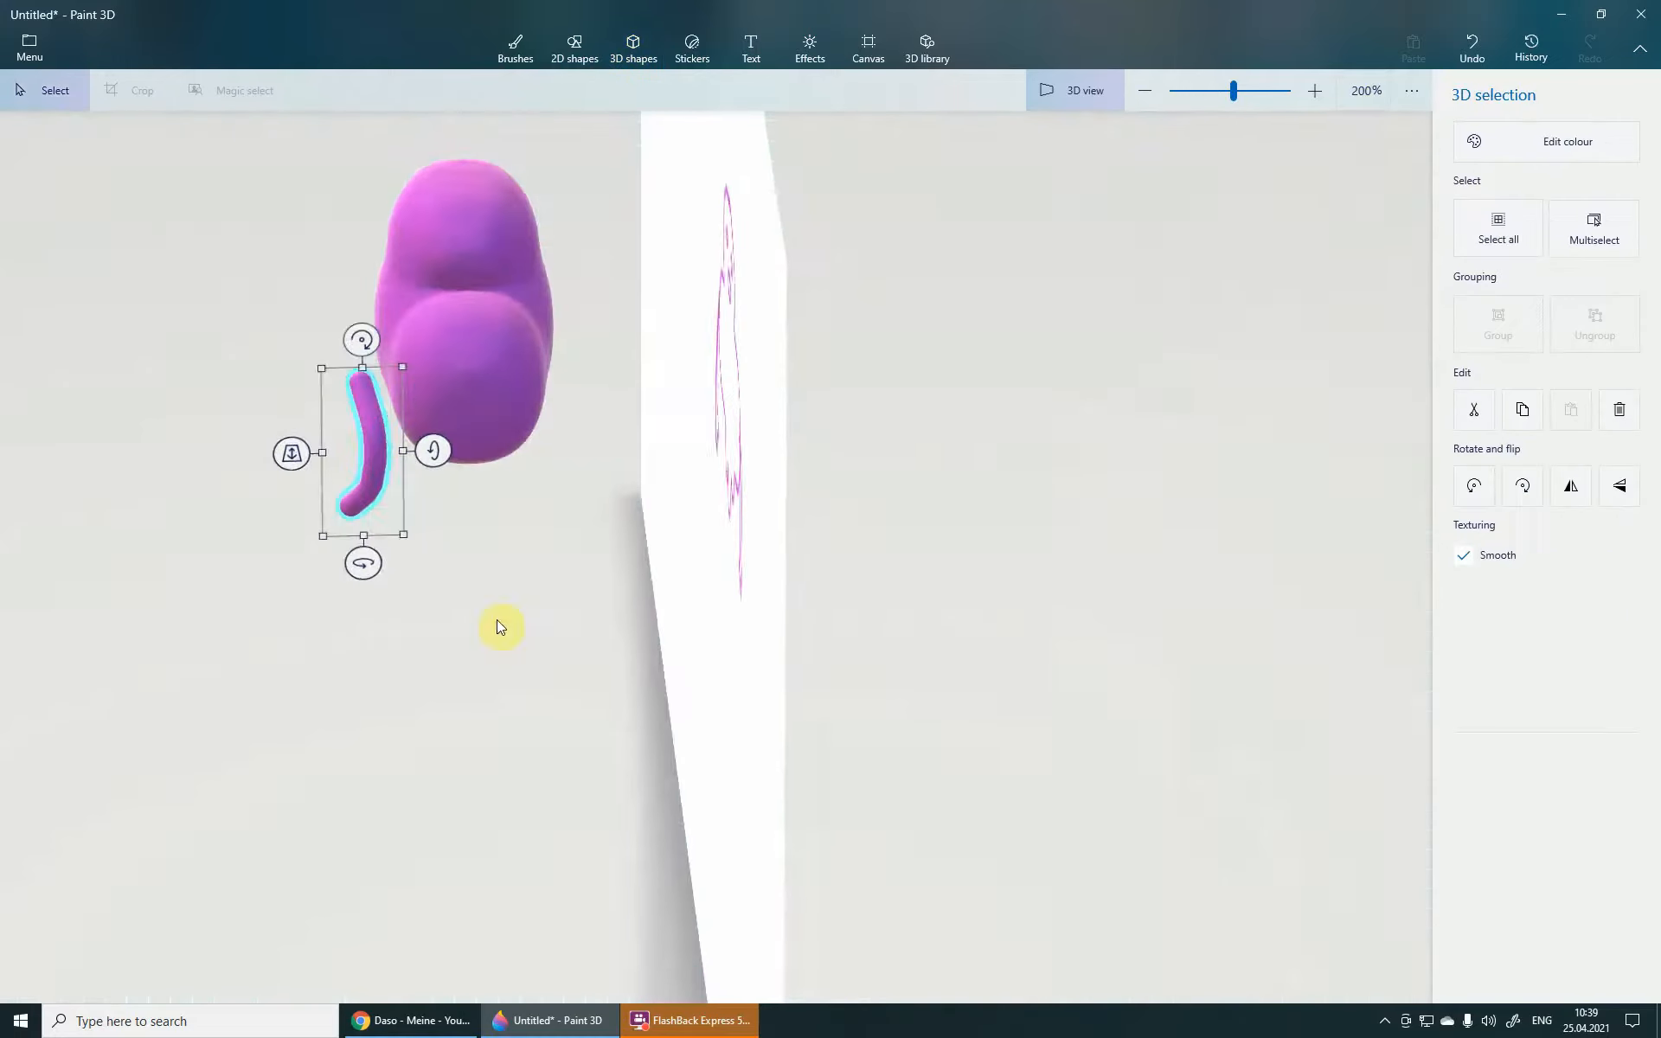
drag(371, 438, 483, 437)
right_drag(433, 585, 705, 550)
mouse_move(493, 448)
mouse_down()
mouse_move(530, 450)
mouse_move(511, 443)
mouse_up()
scroll(686, 549, down, 1)
mouse_move(678, 546)
right_down()
mouse_move(619, 574)
mouse_move(528, 572)
mouse_move(686, 560)
right_up()
scroll(540, 536, up, 3)
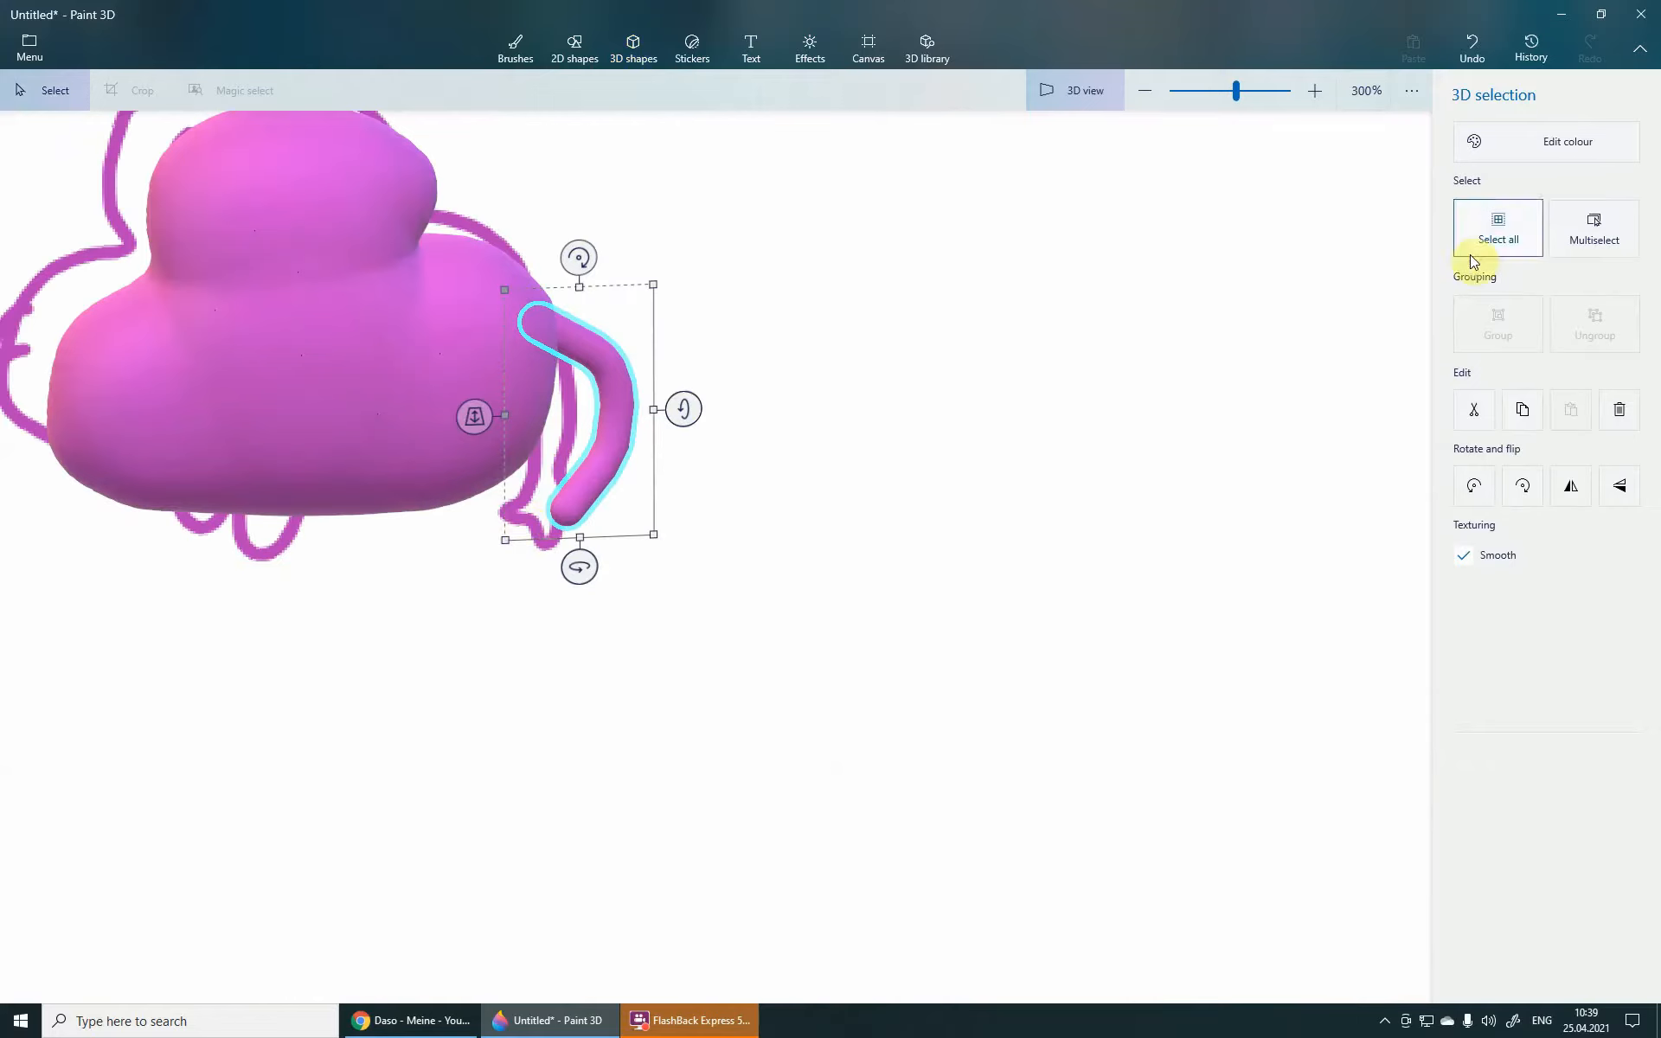
- Draw a small three-fingered hand near the arm's lower end with the Soft edge doodle
click(637, 45)
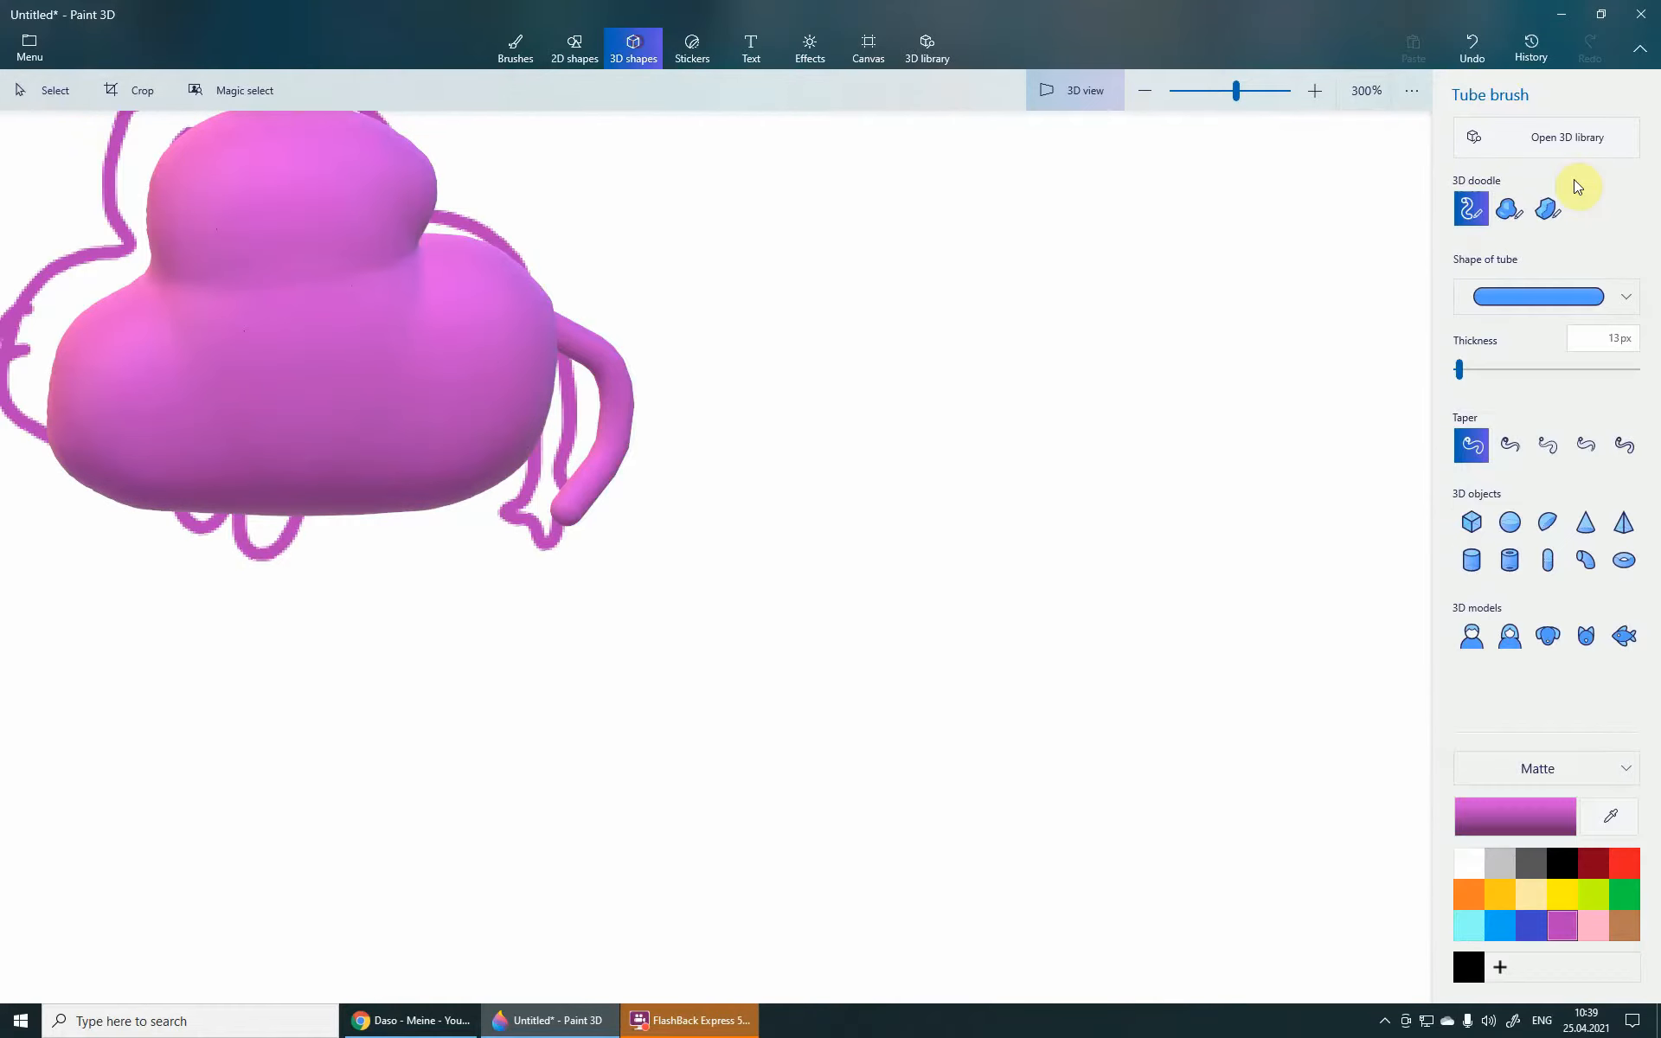
click(1509, 214)
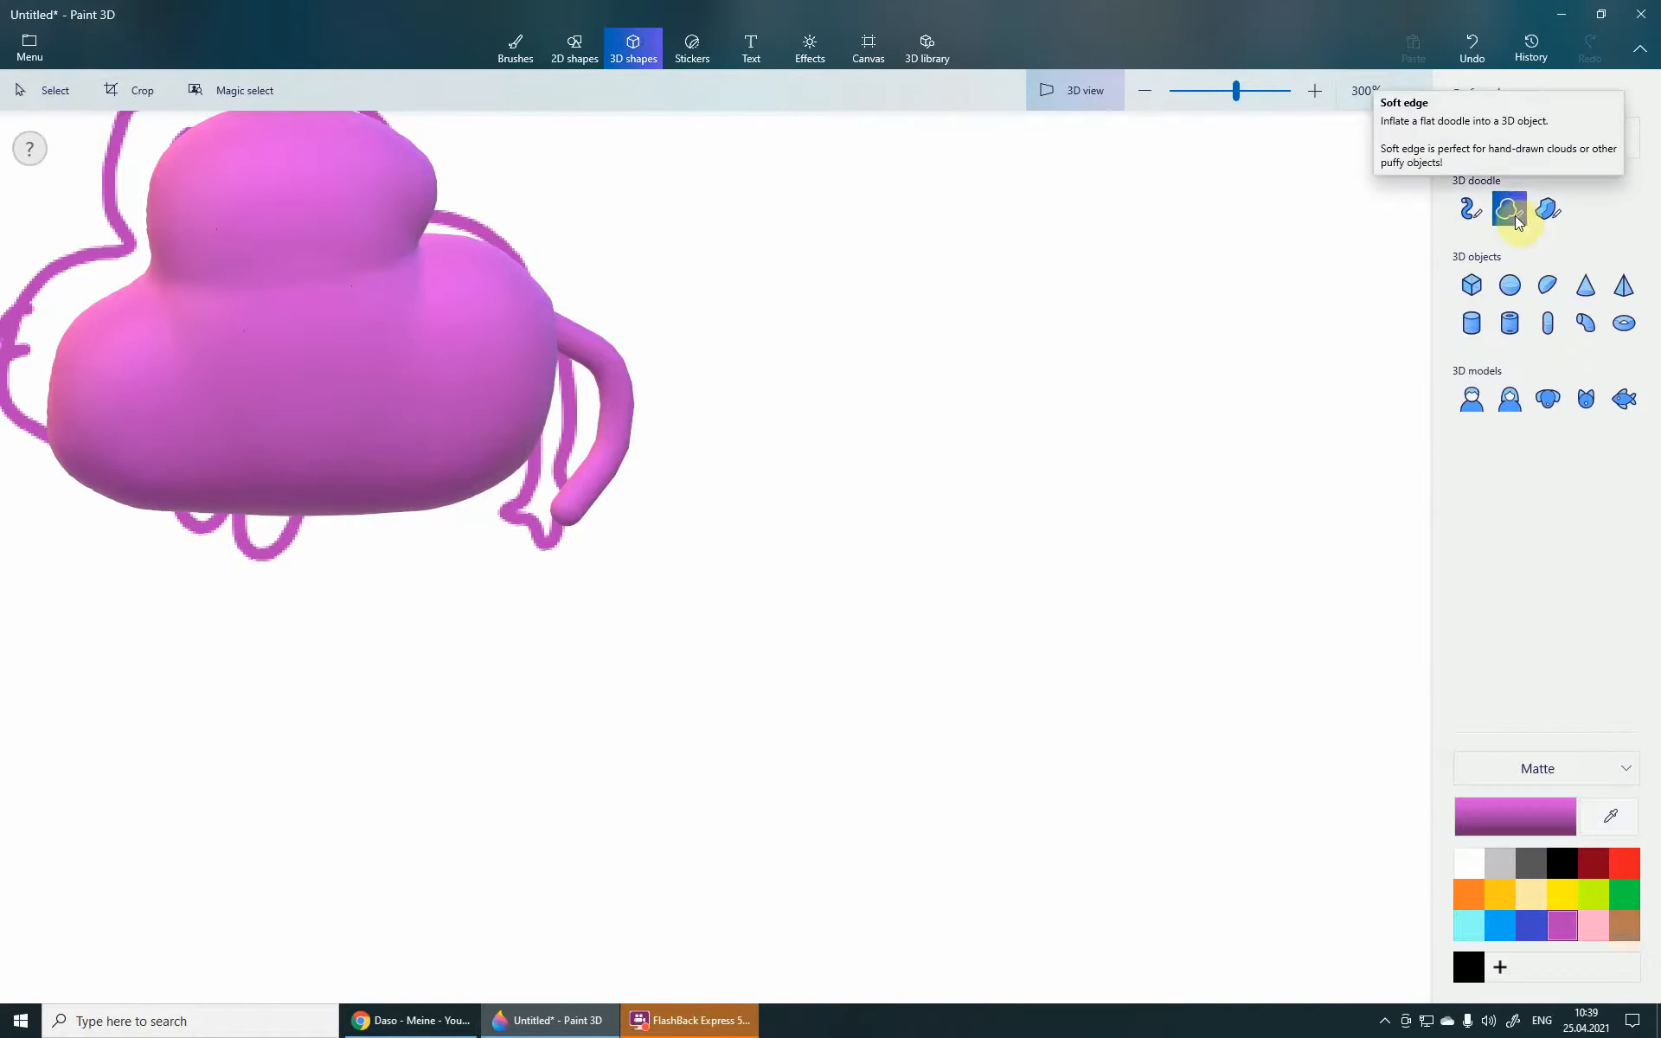
scroll(683, 524, up, 2)
scroll(557, 617, down, 4)
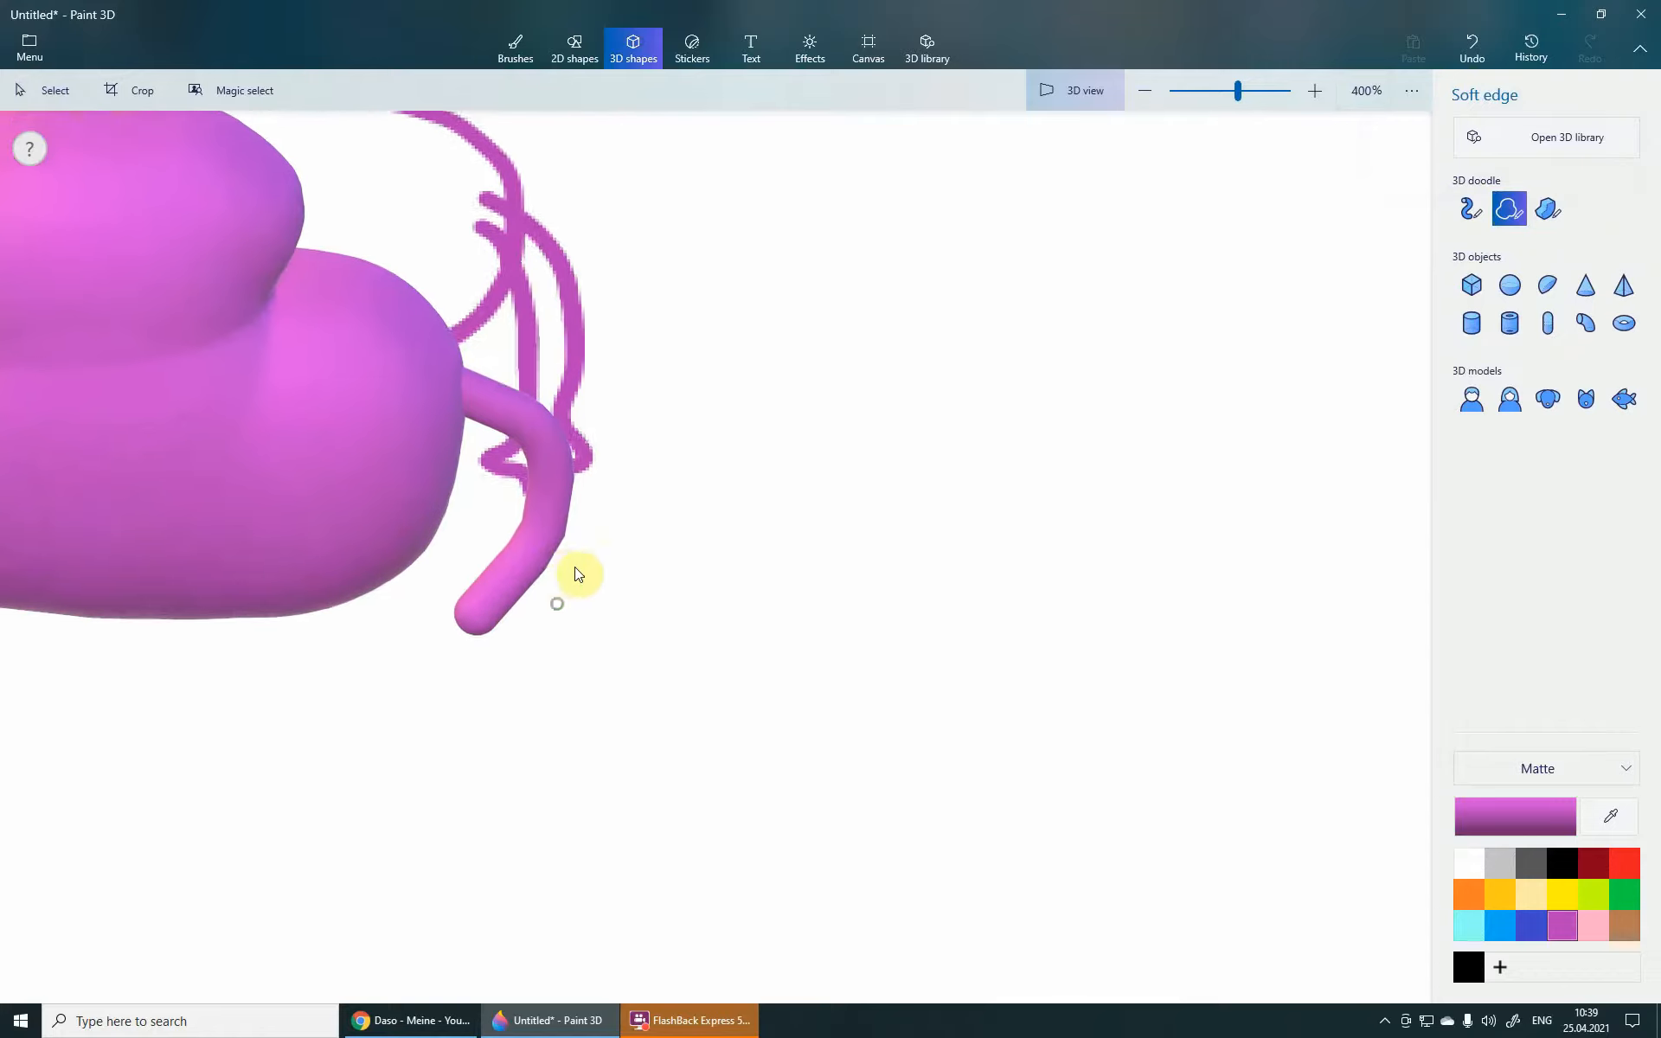
scroll(556, 530, up, 4)
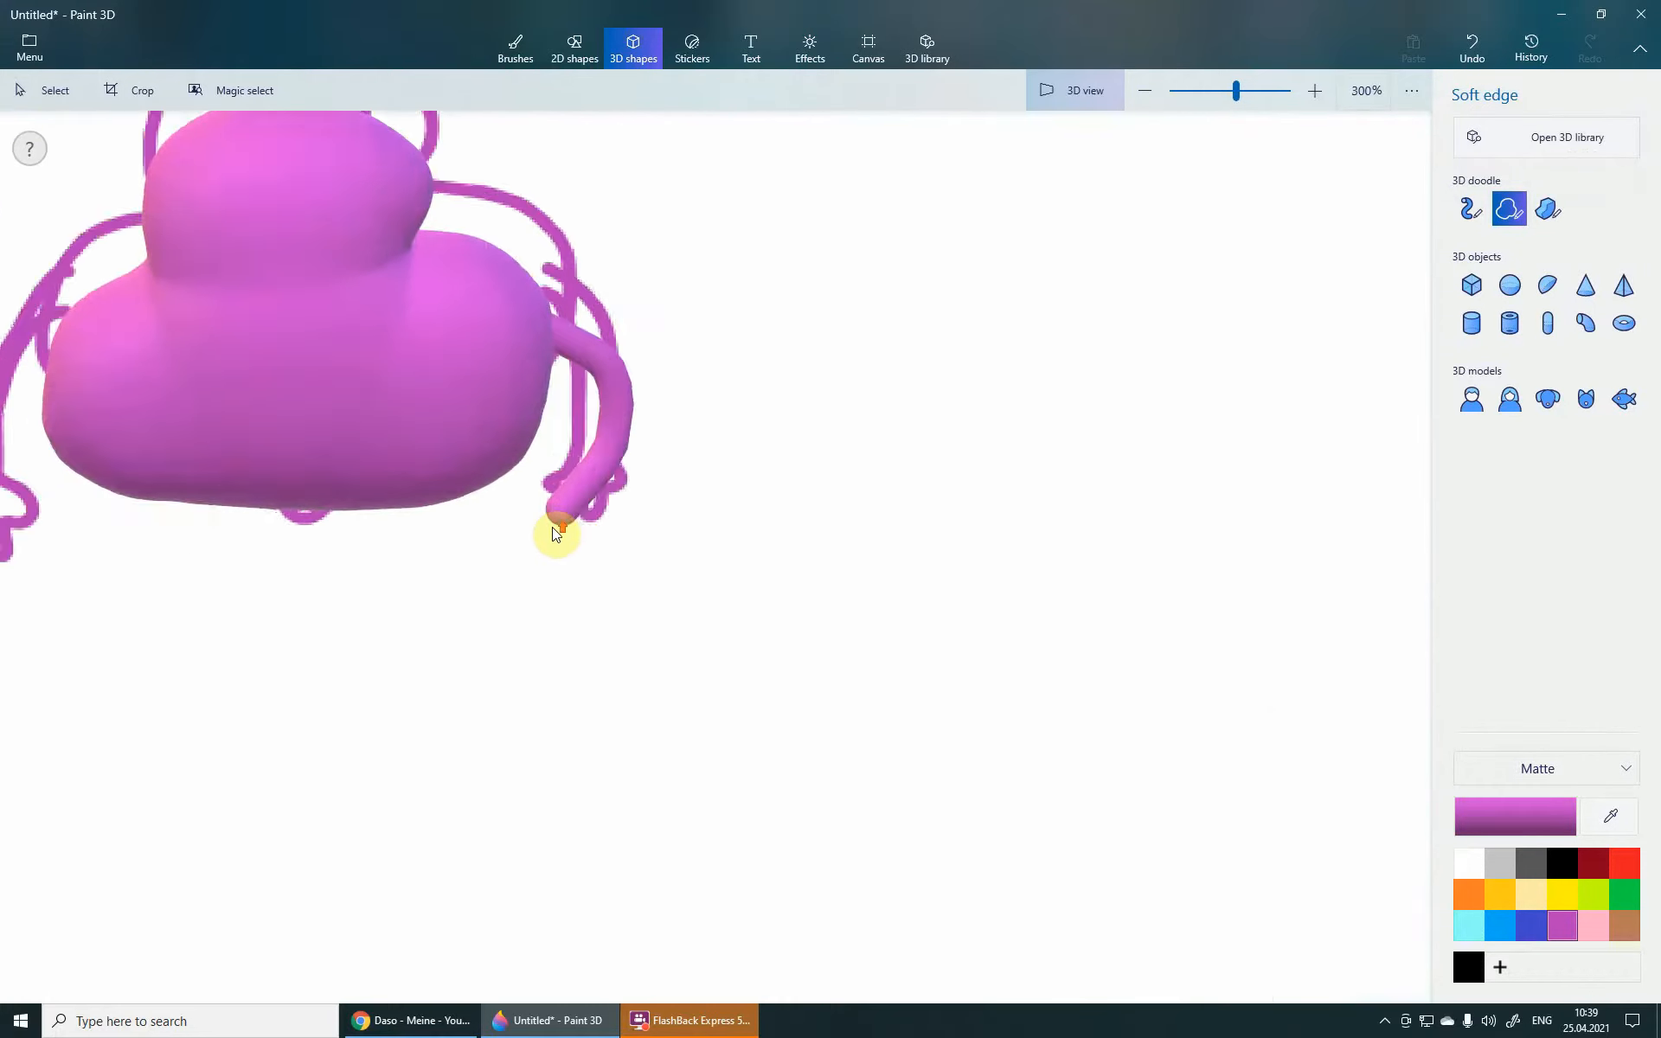
mouse_move(547, 497)
mouse_down()
mouse_move(504, 490)
mouse_move(530, 513)
mouse_up()
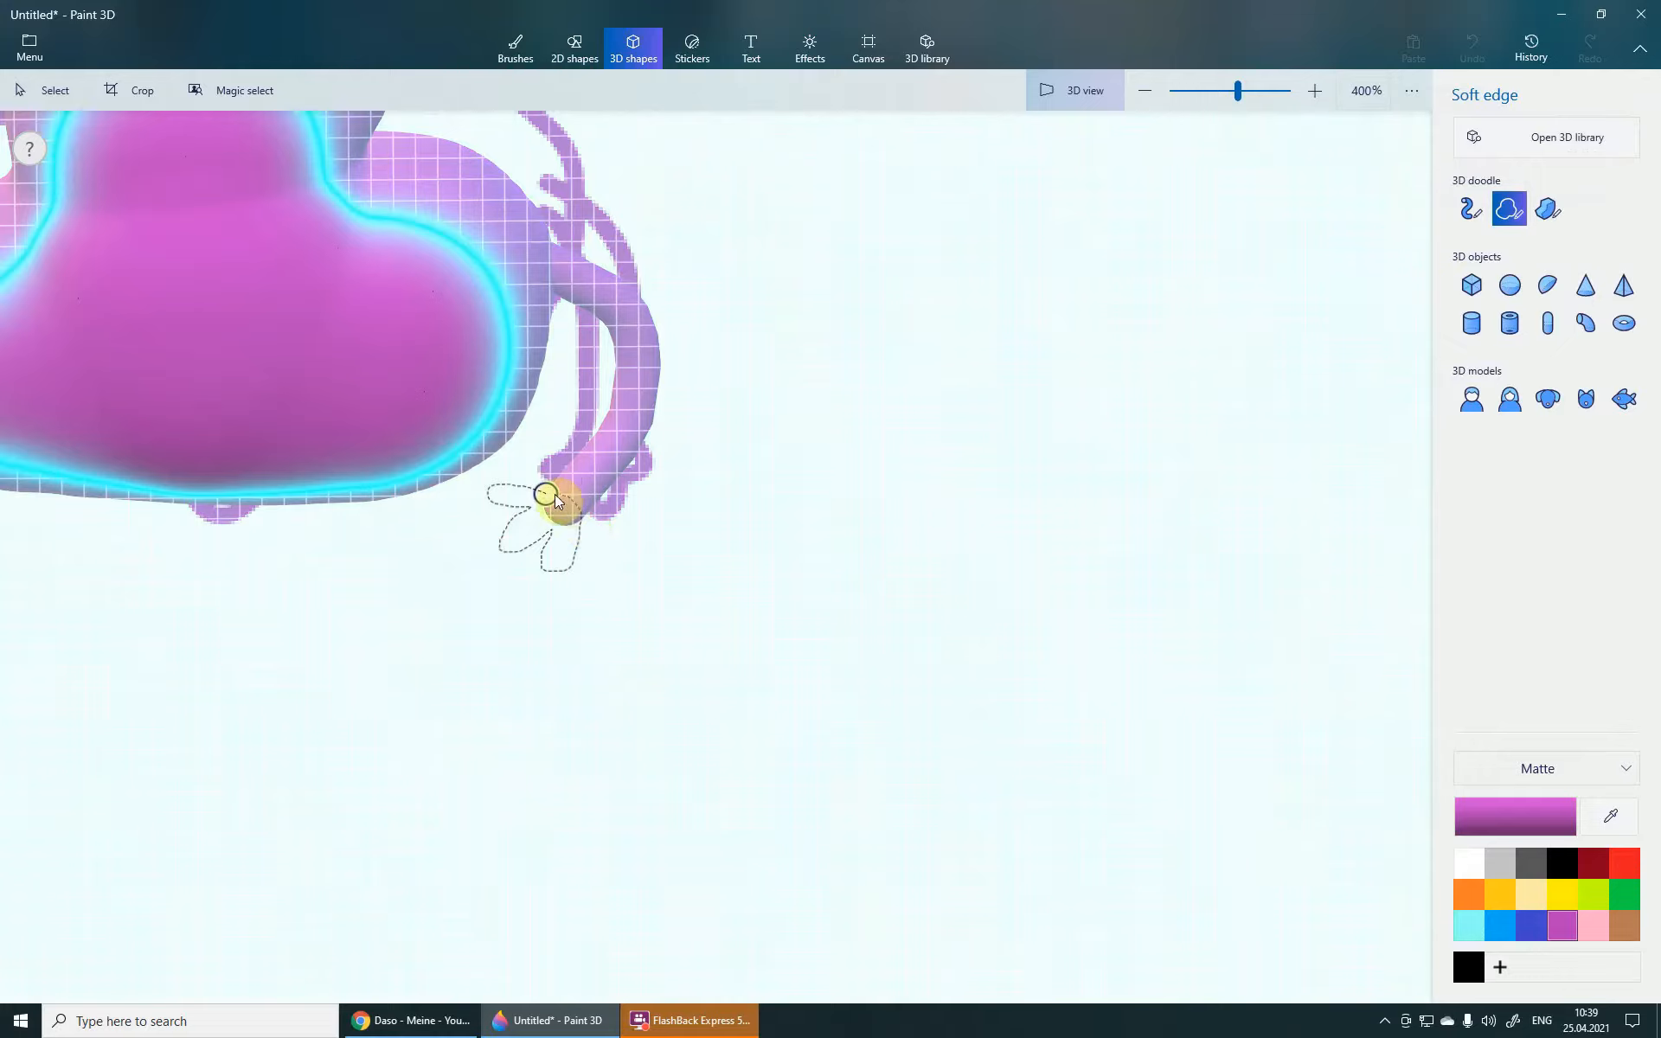
drag(569, 508, 571, 512)
scroll(584, 531, up, 2)
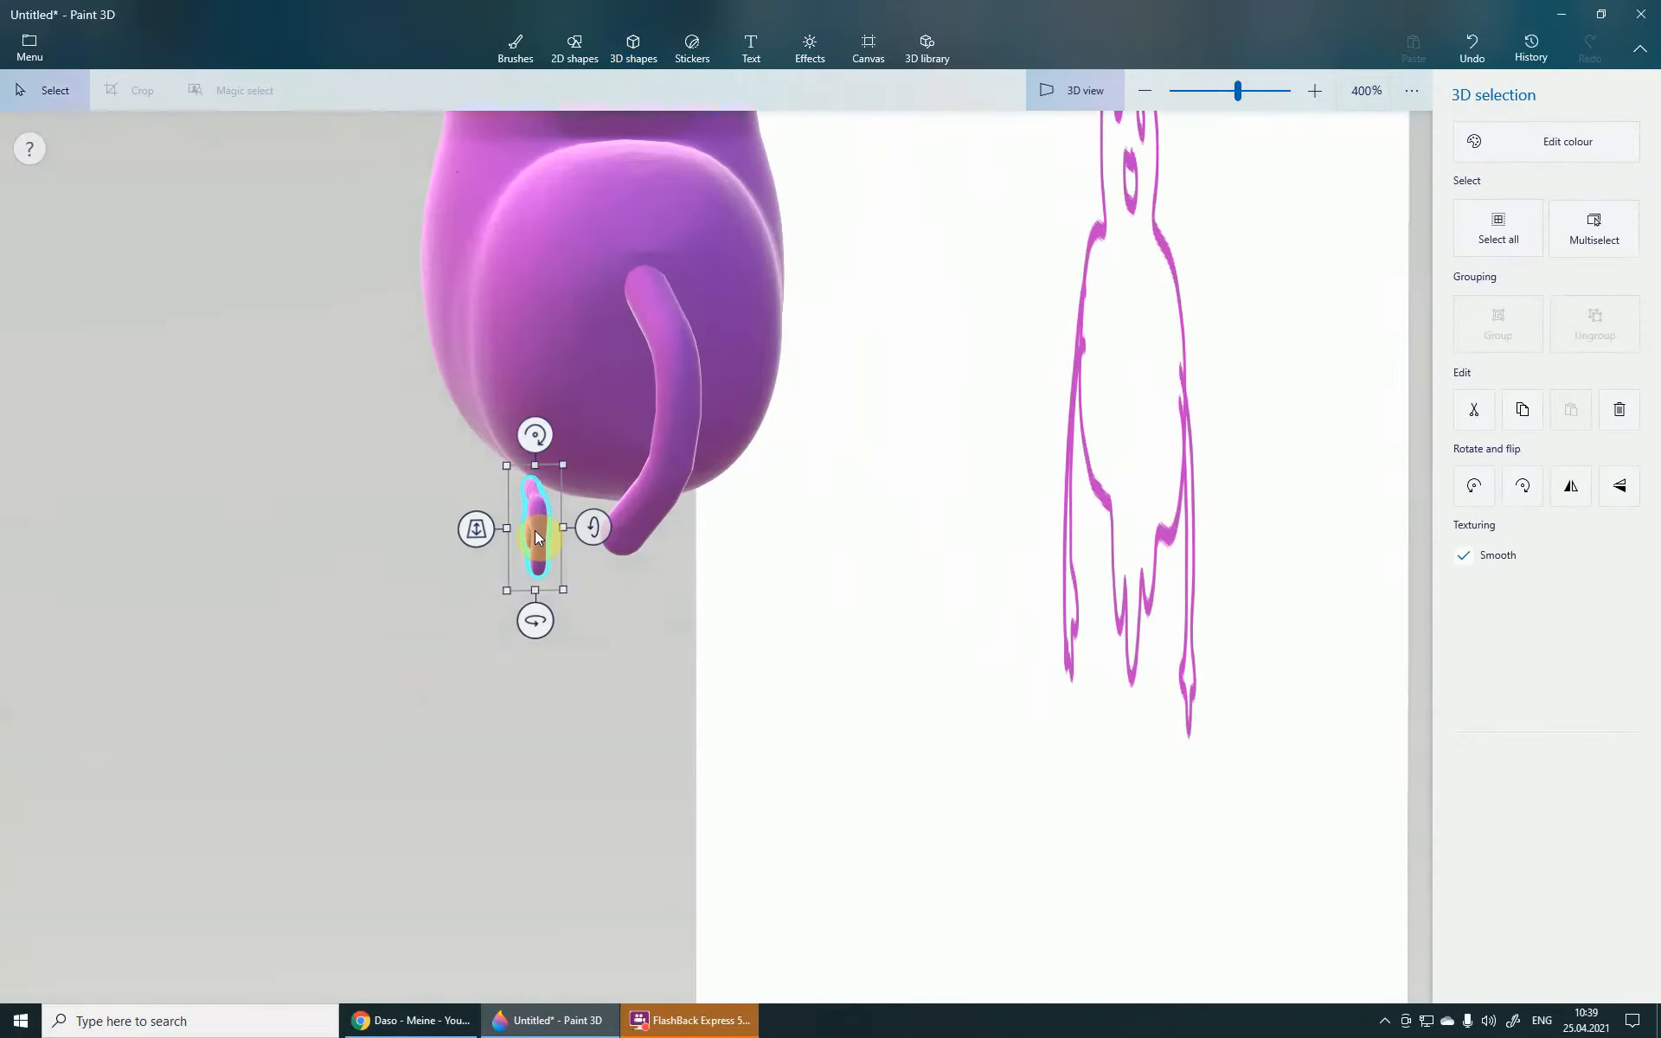
- Move the hand in depth and sideways towards the lower end of the arm
drag(471, 526, 462, 528)
mouse_move(517, 411)
mouse_down()
mouse_move(571, 508)
mouse_move(602, 525)
mouse_up()
drag(628, 663, 963, 574)
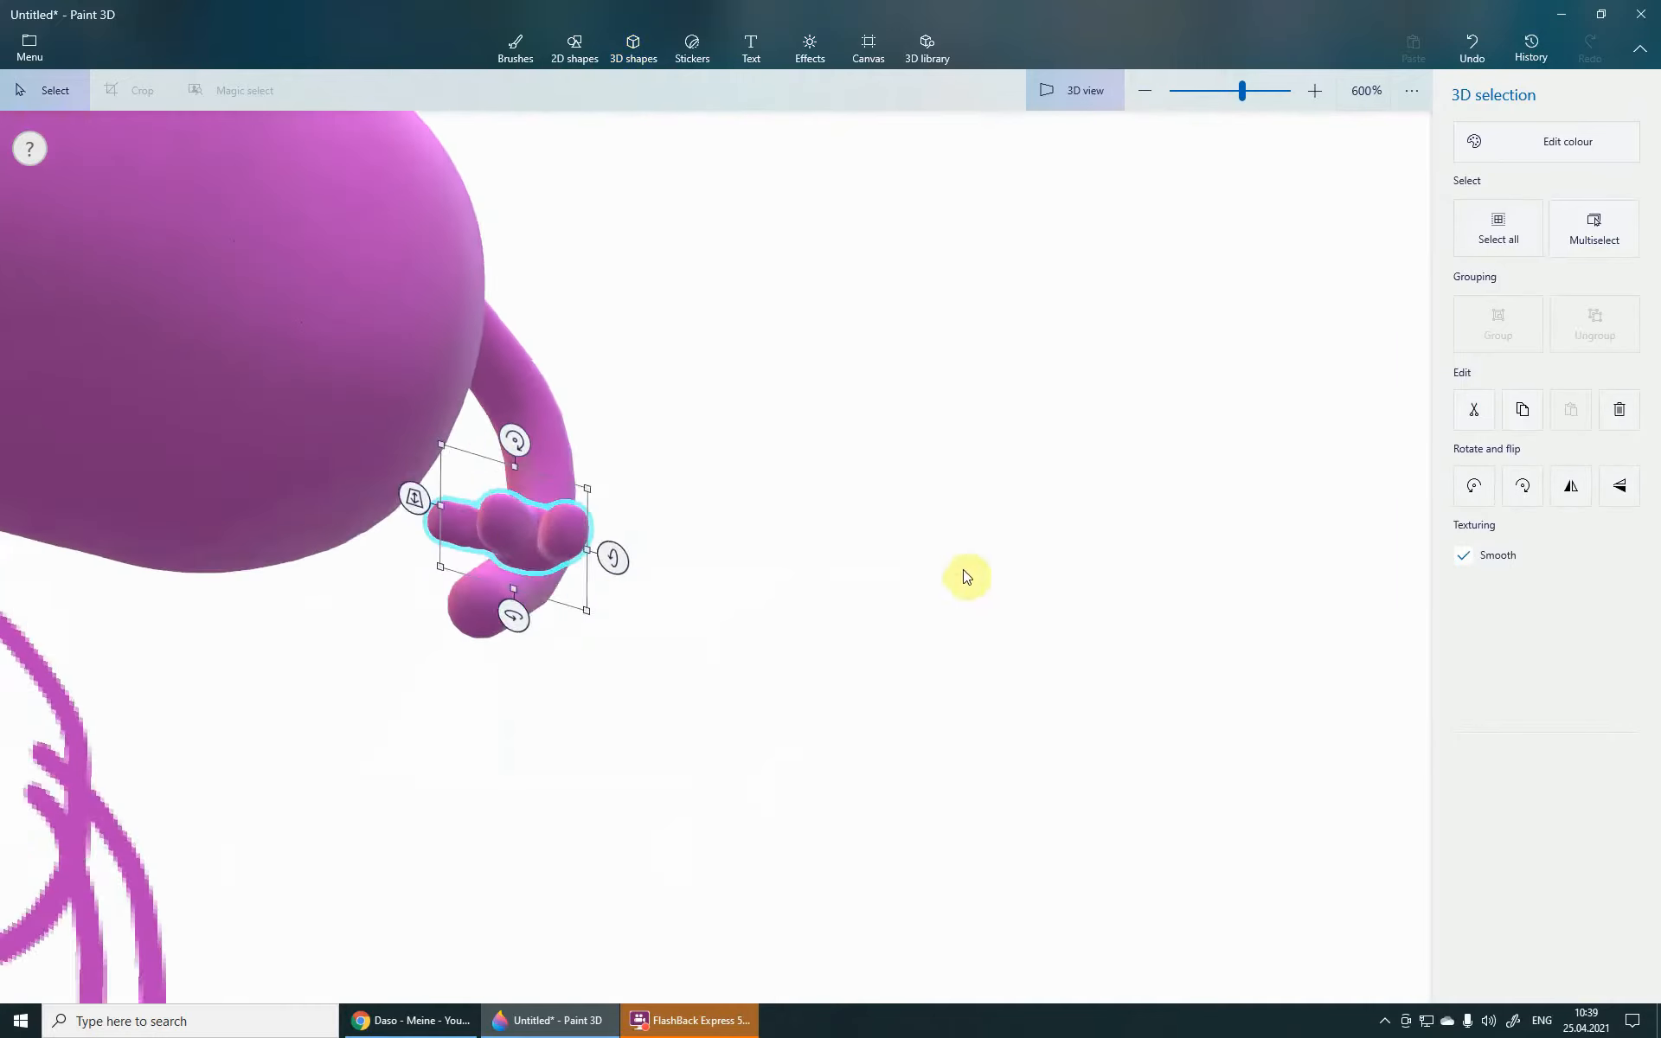
mouse_move(526, 534)
mouse_down()
mouse_move(475, 600)
mouse_move(563, 613)
mouse_up()
mouse_move(720, 619)
right_down()
mouse_move(677, 642)
mouse_move(496, 653)
right_up()
drag(475, 577, 604, 530)
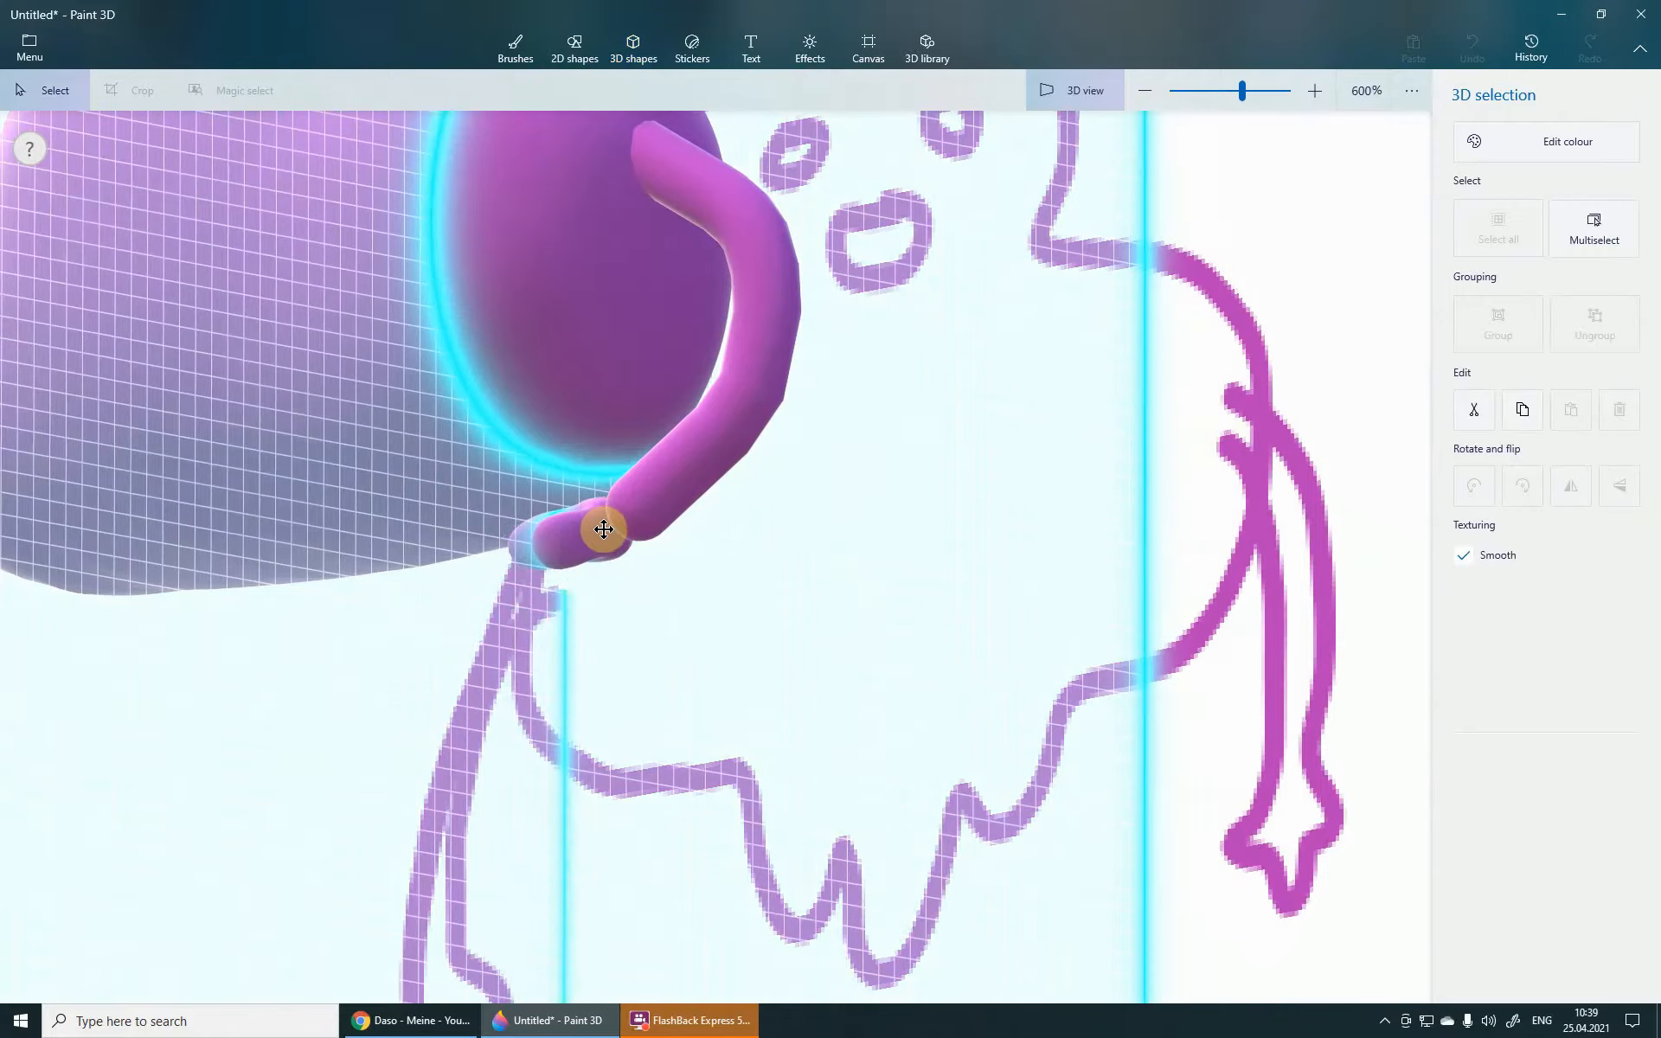
- Align the hand with the tip of the arm from several angles so they join, and deselect it
right_drag(699, 624, 853, 761)
drag(606, 529, 706, 578)
mouse_move(938, 700)
right_down()
mouse_move(871, 697)
mouse_move(744, 613)
right_up()
drag(742, 610, 640, 536)
right_drag(671, 683, 905, 769)
scroll(812, 655, down, 1)
right_drag(808, 649, 797, 611)
scroll(796, 611, down, 1)
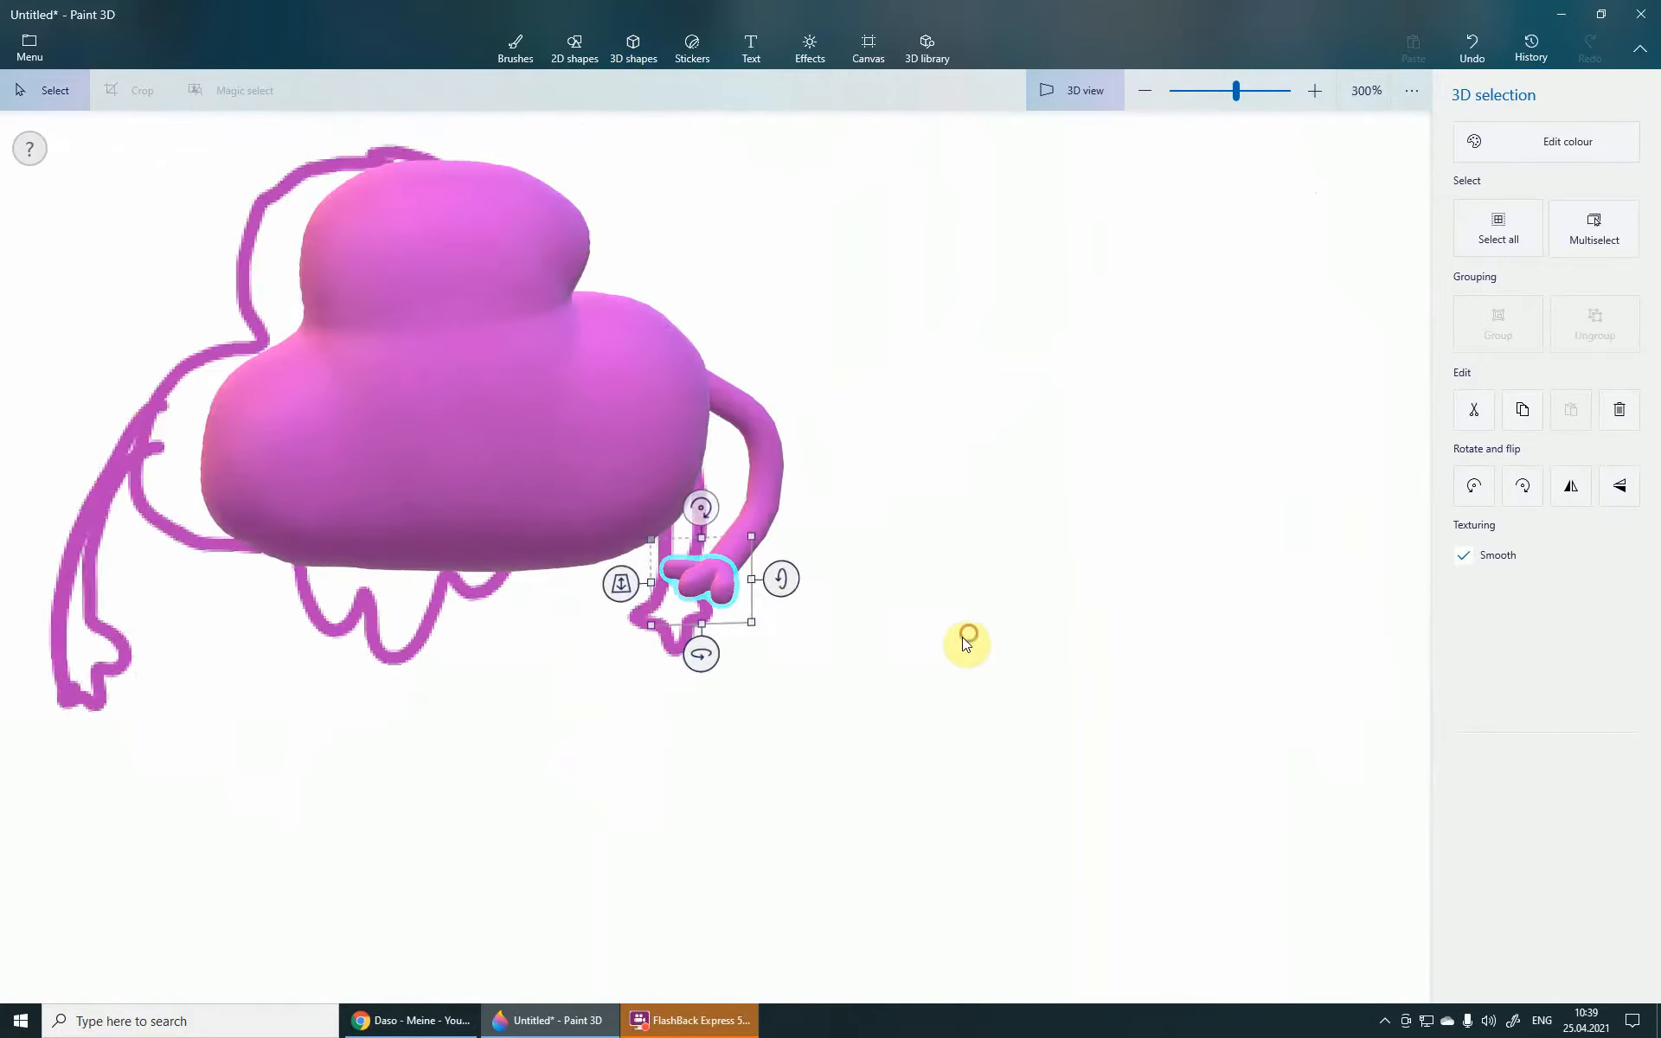
click(965, 642)
scroll(917, 647, down, 2)
mouse_move(940, 684)
right_down()
mouse_move(888, 646)
mouse_move(966, 663)
mouse_move(960, 721)
right_up()
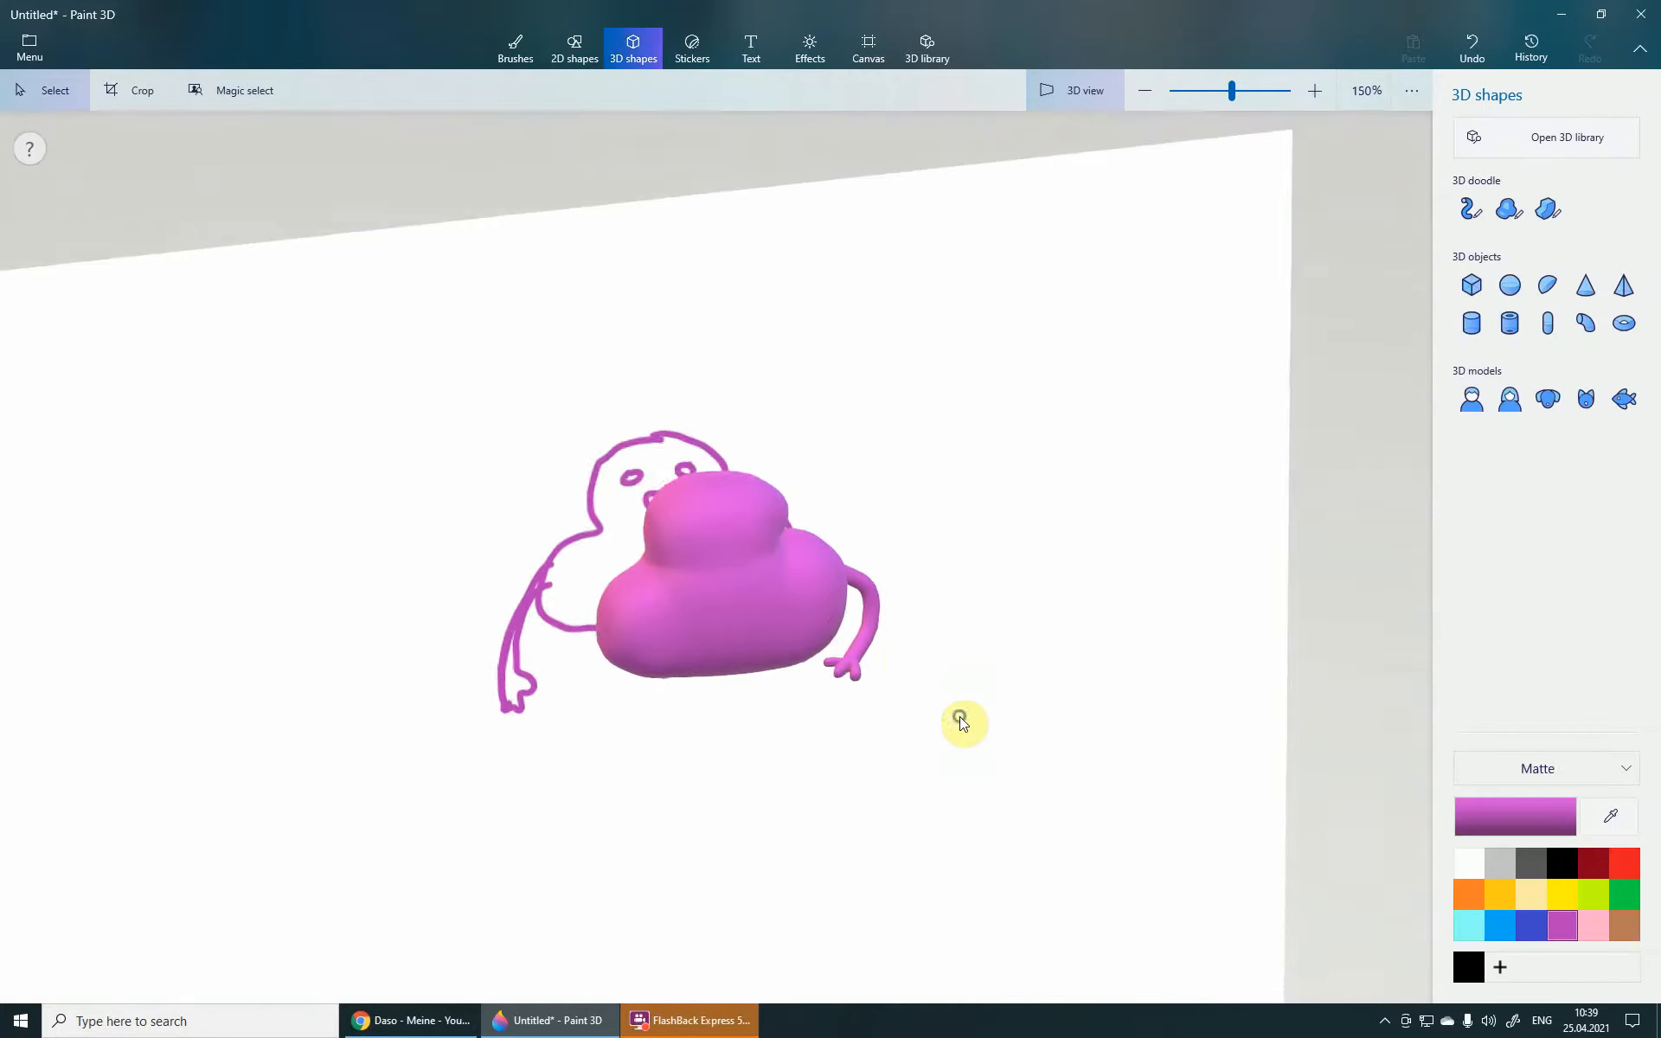
- Group the 3D arm and its hand, and move the group slightly down along the body's side
scroll(879, 664, up, 1)
scroll(826, 666, up, 1)
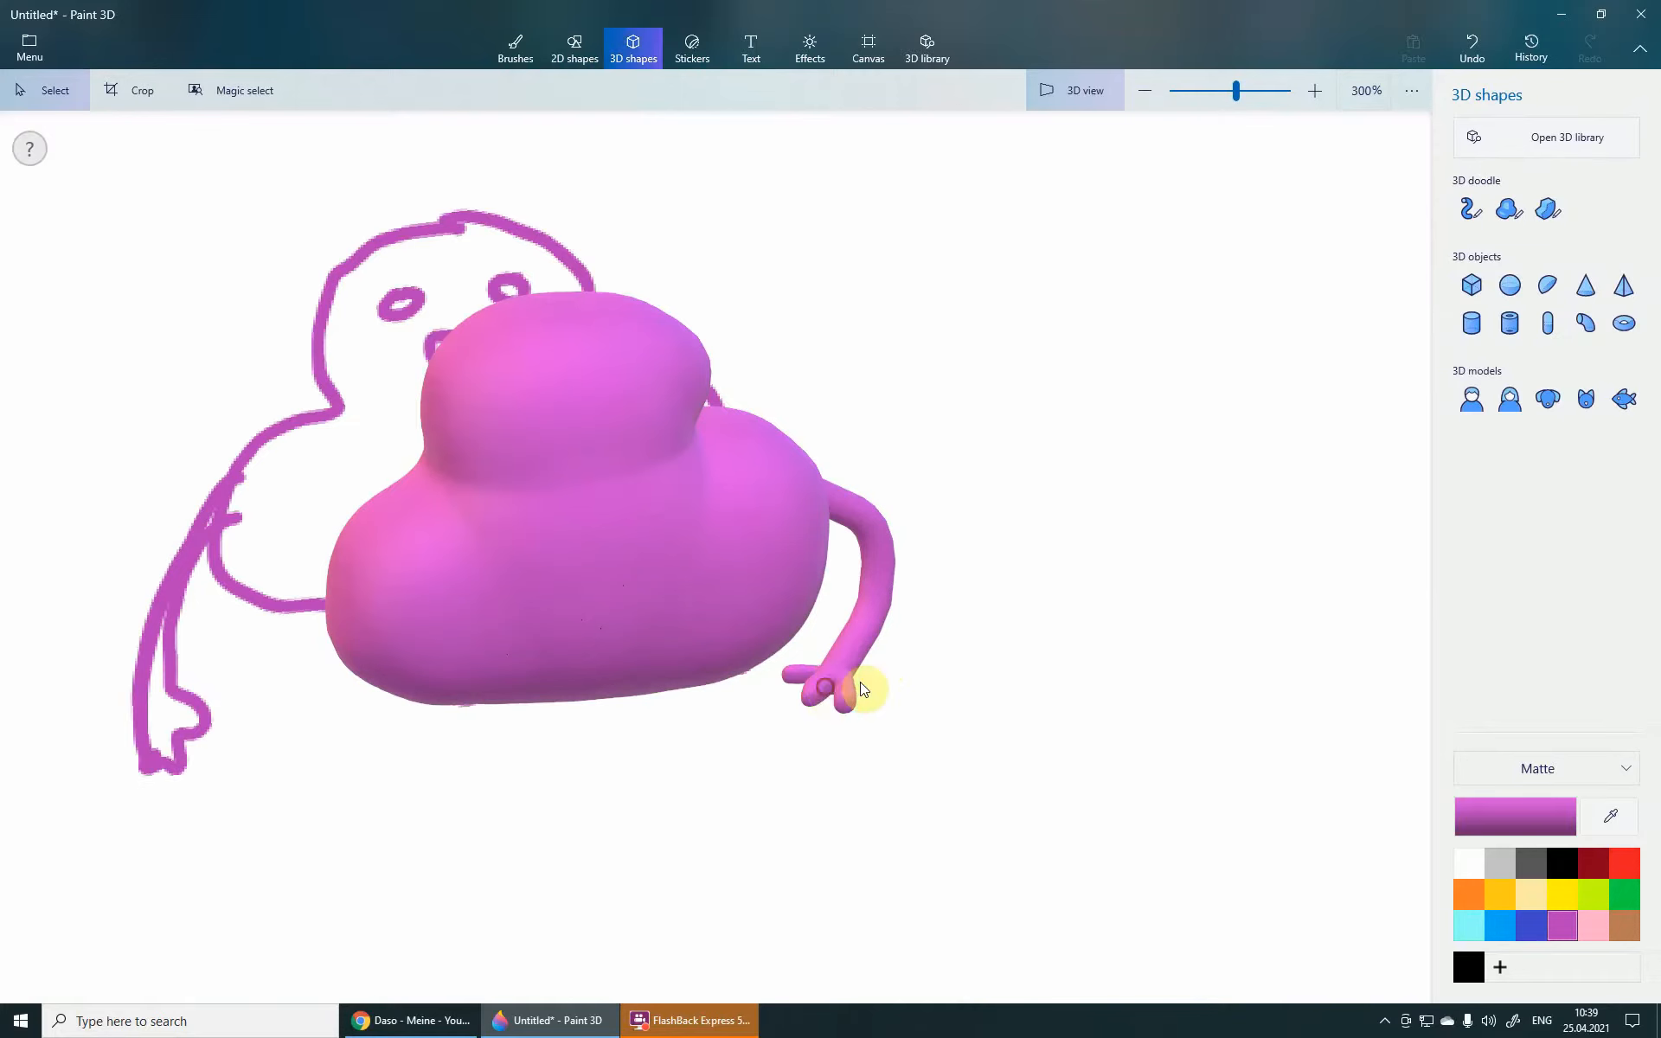
click(862, 689)
ctrl+click(865, 644)
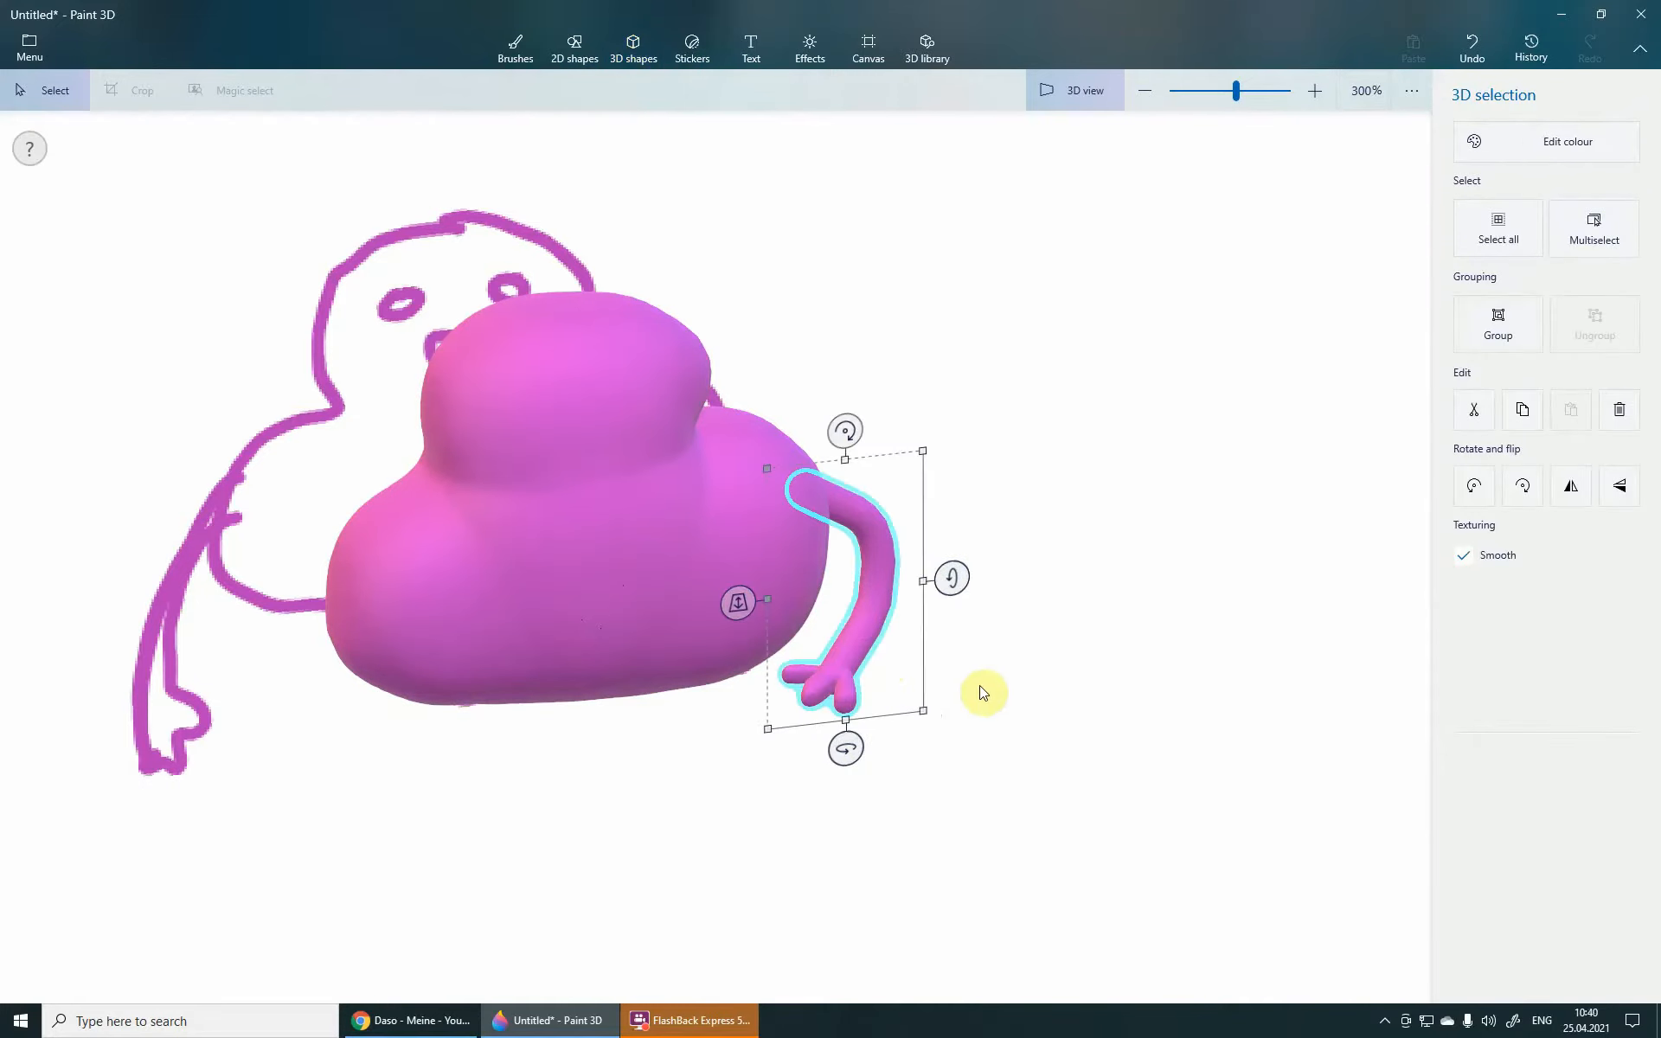
right_click(882, 547)
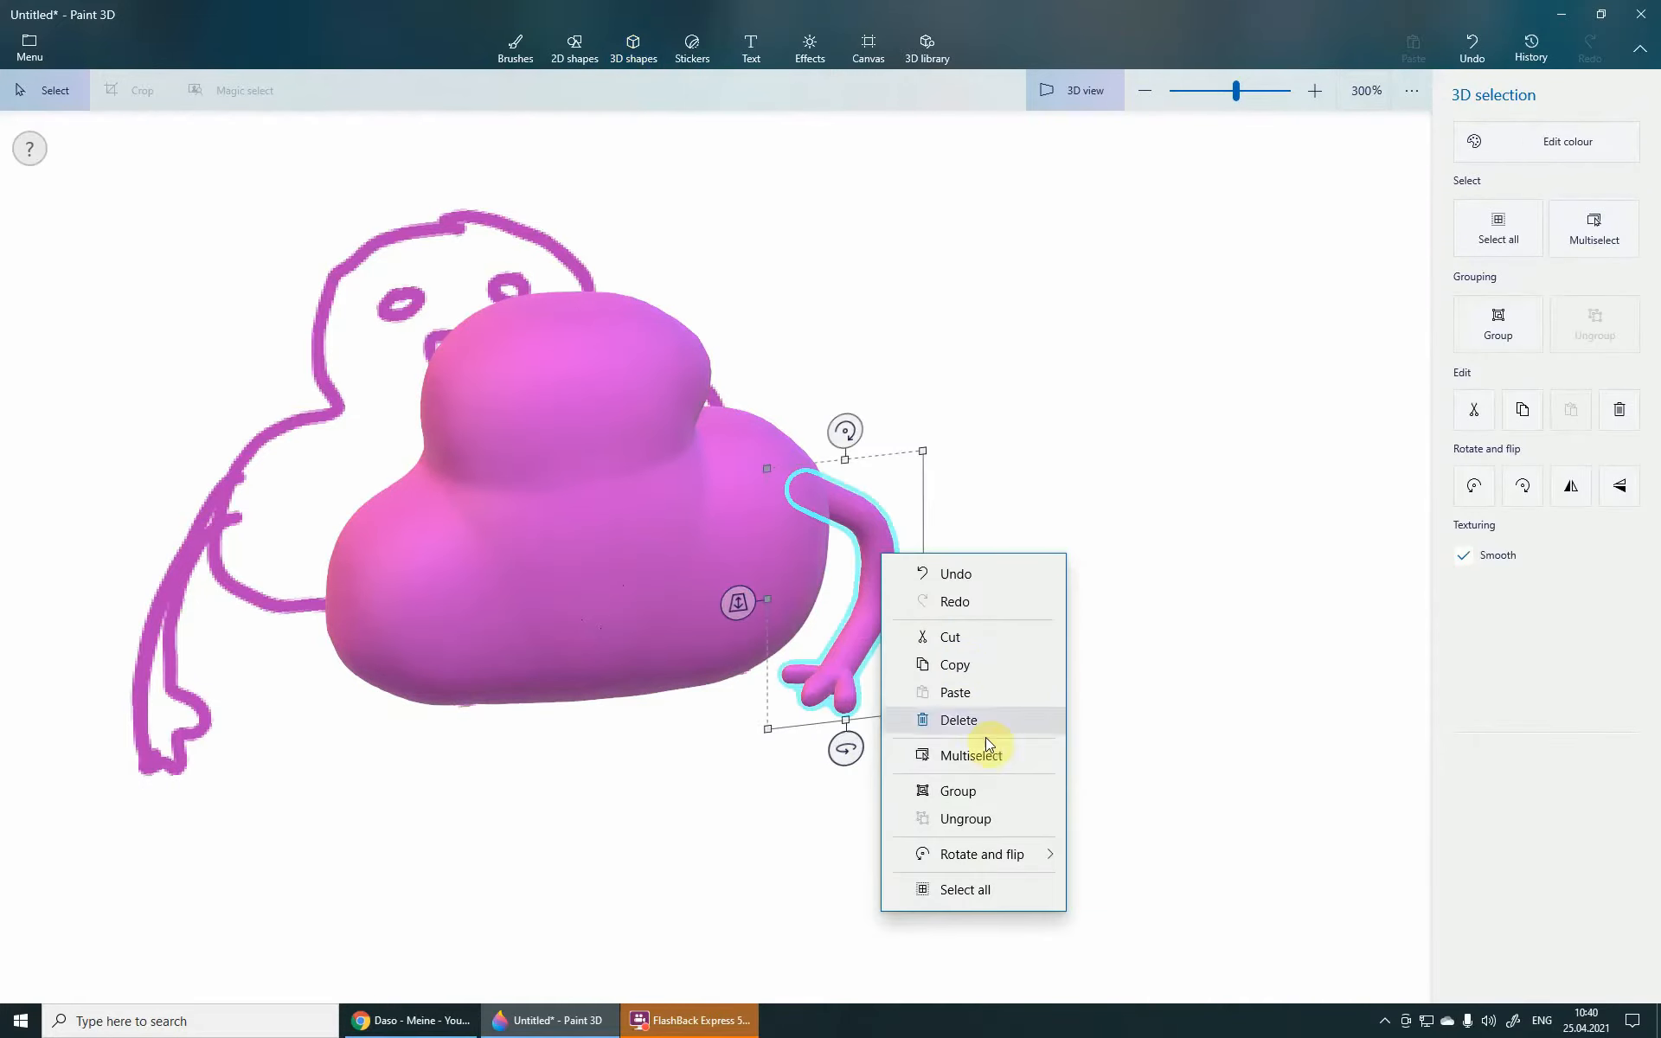
click(974, 797)
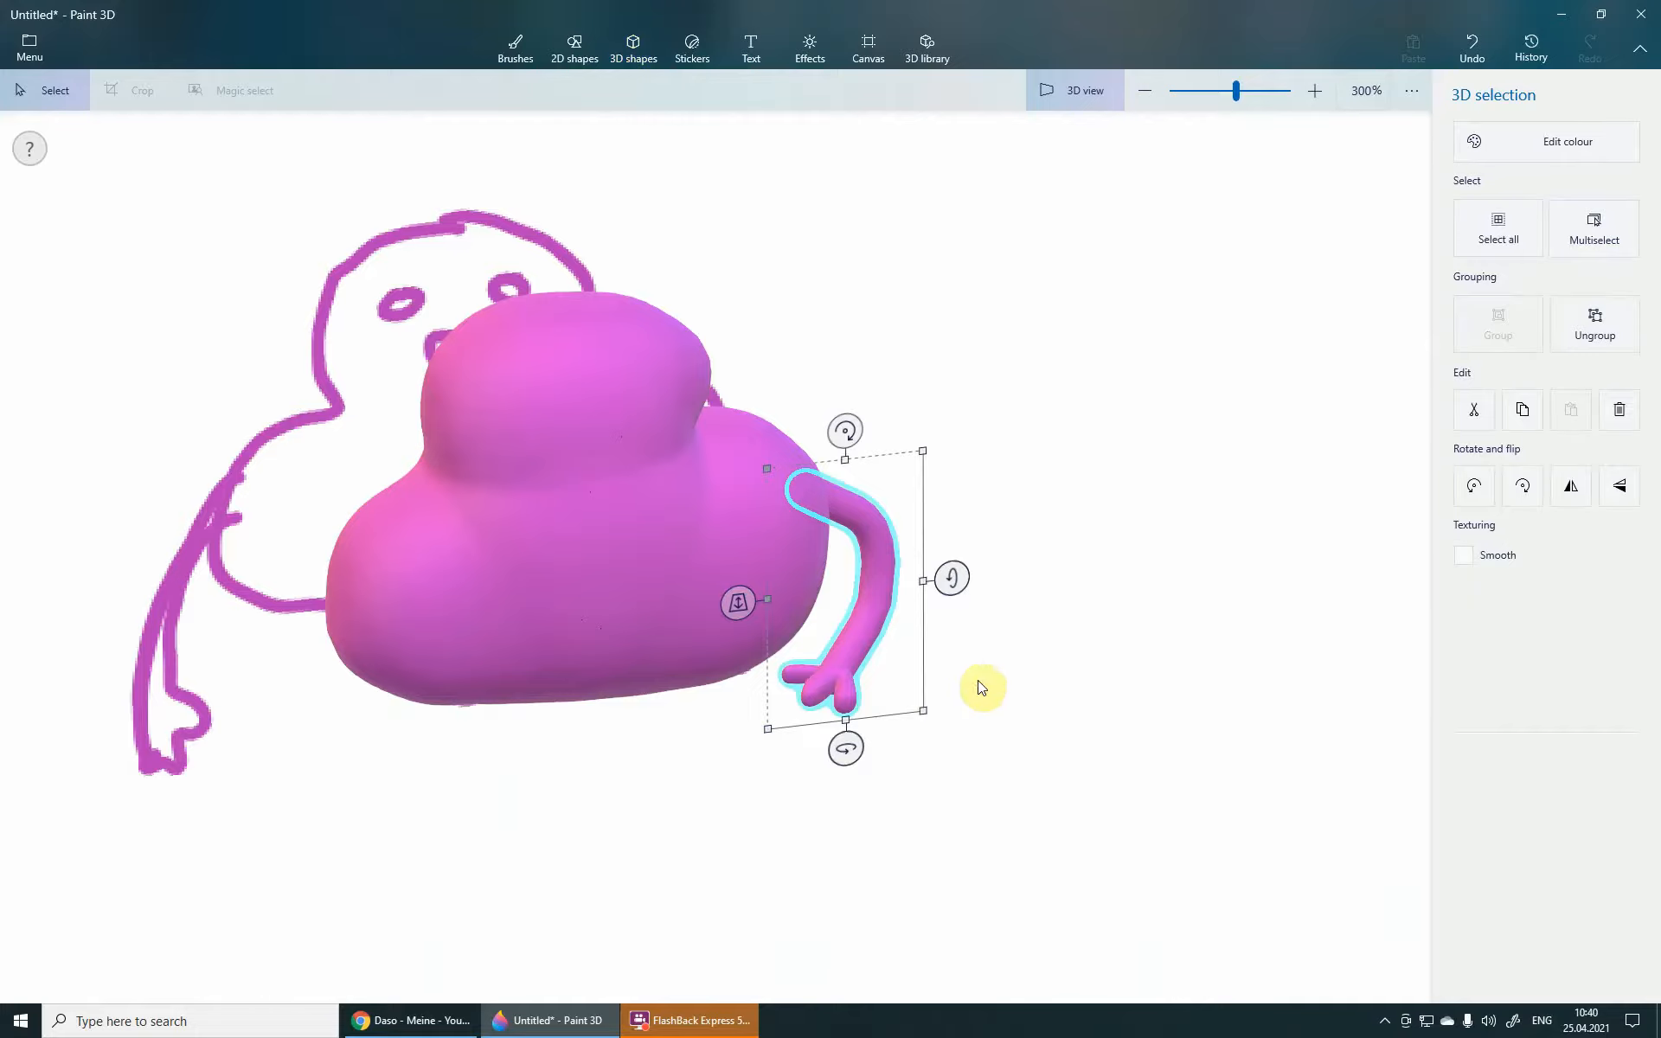
drag(863, 616, 826, 722)
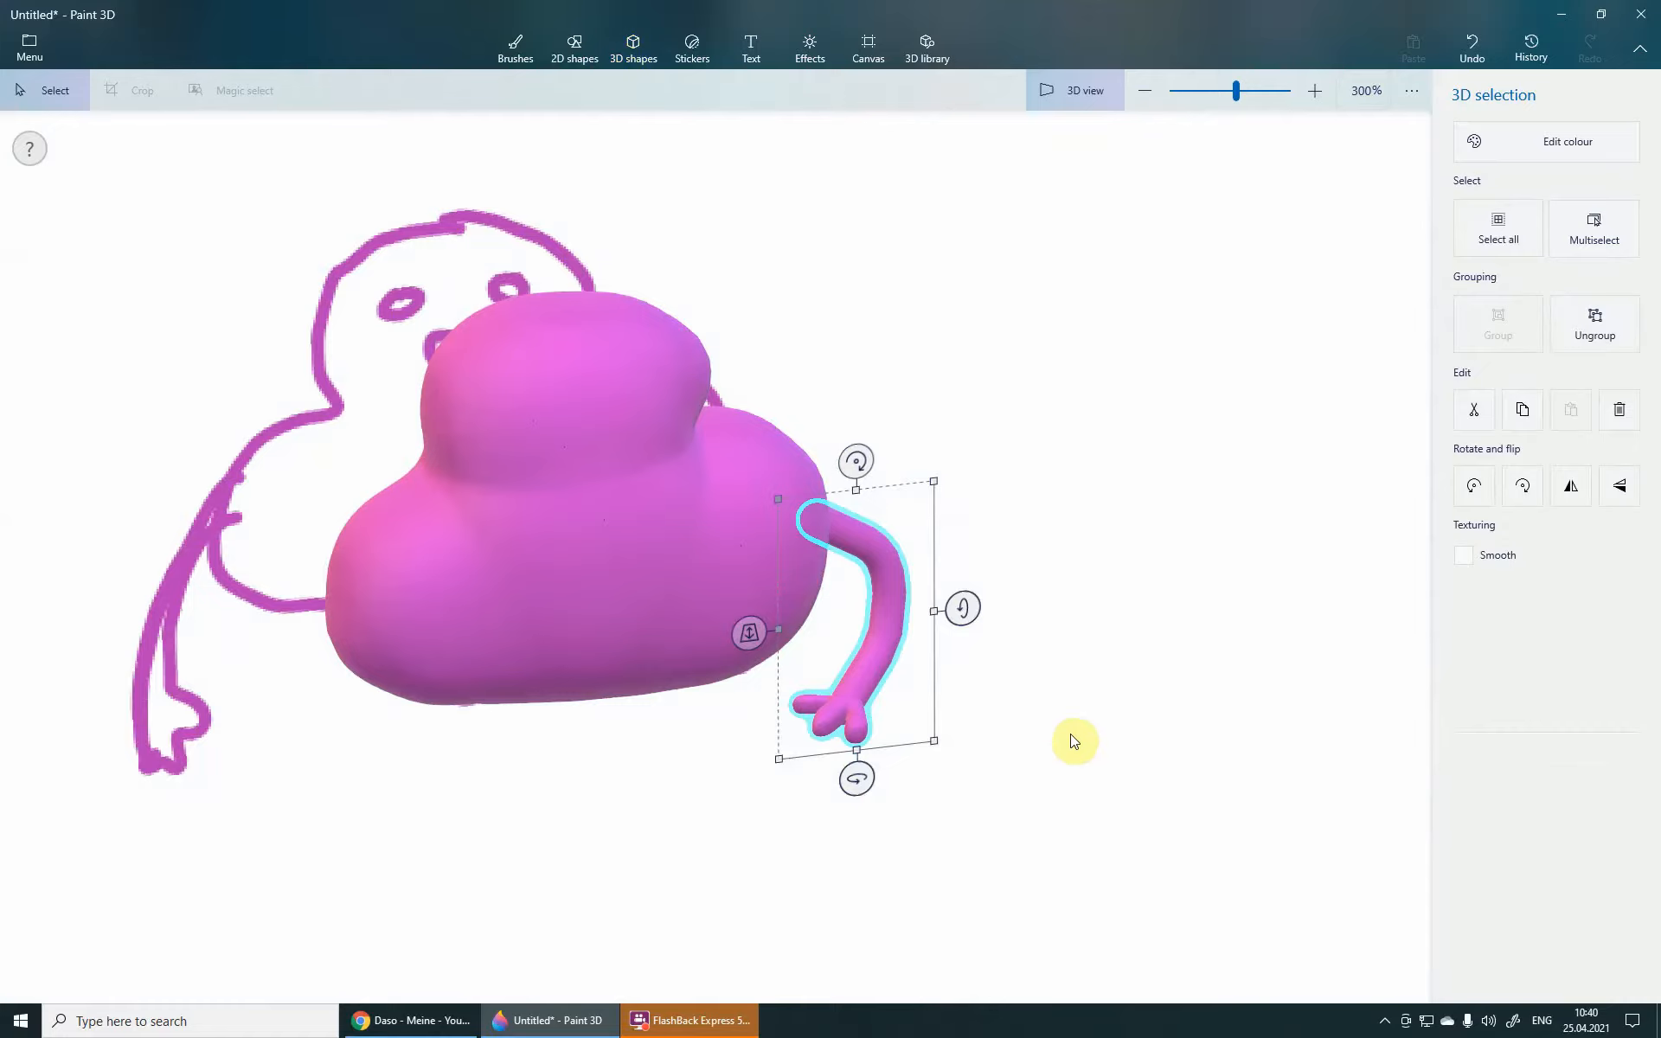
- Duplicate the grouped arm and hand, and move the copy to the opposite side of the body
middle_drag(1069, 734, 1092, 690)
right_drag(1093, 703, 1042, 652)
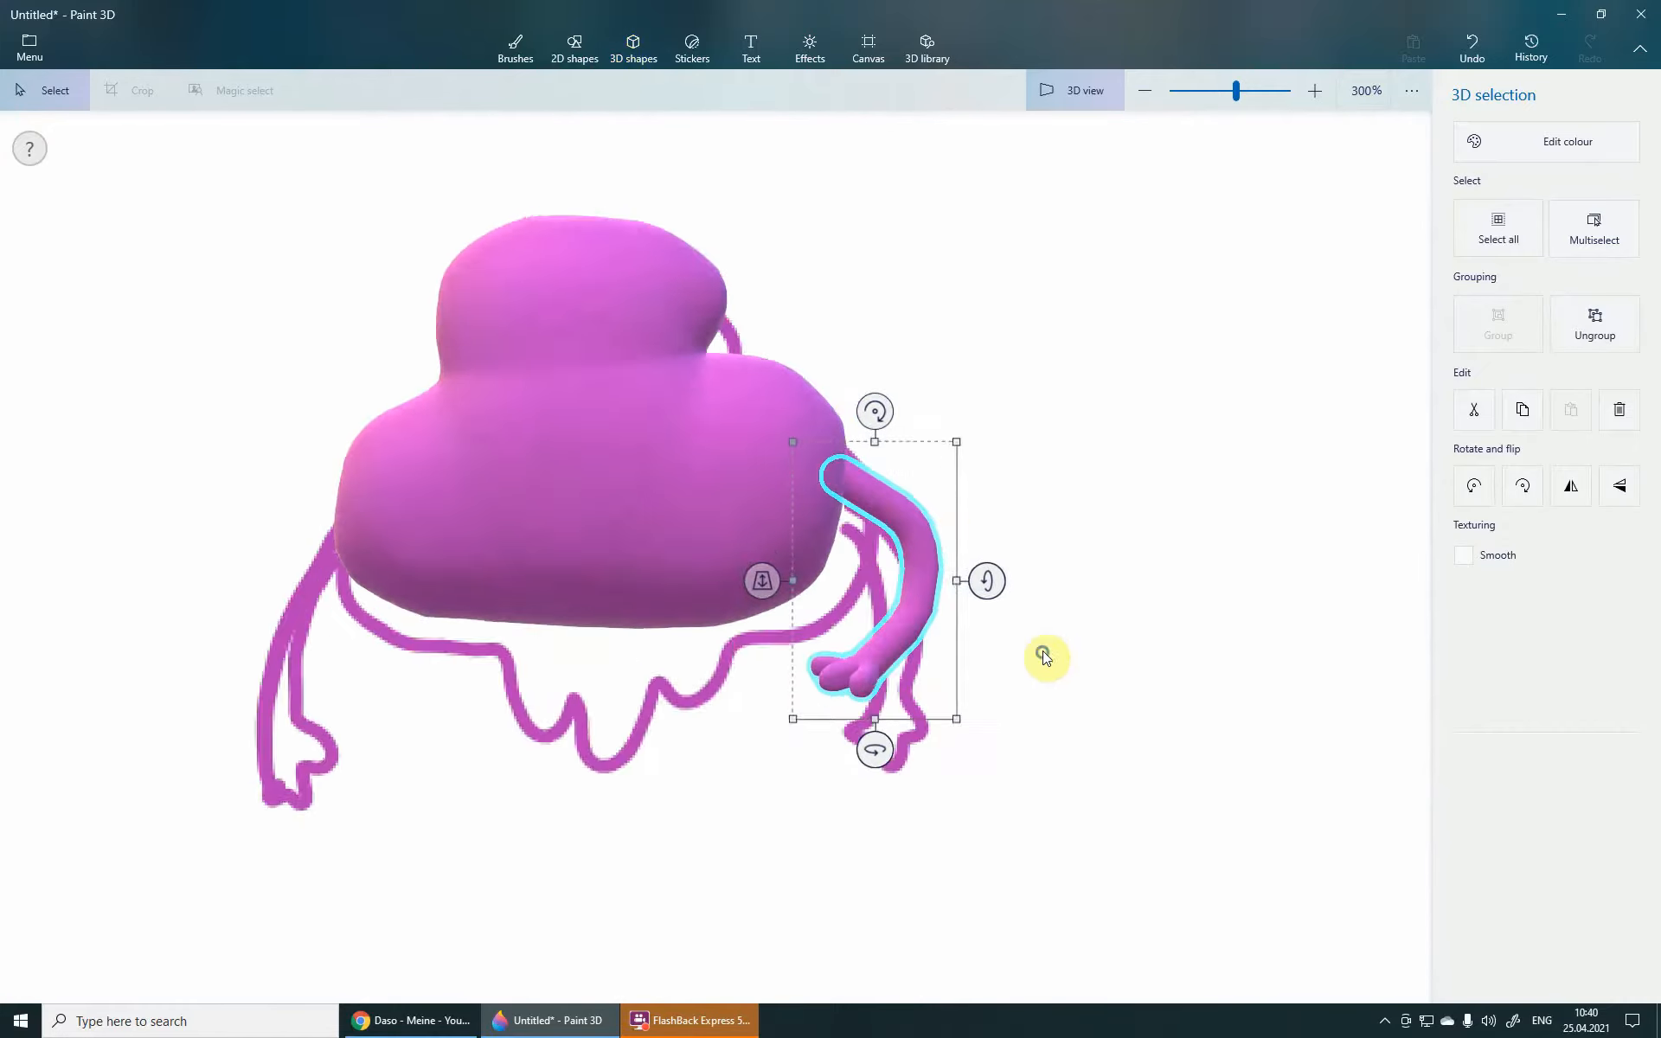
scroll(1042, 652, down, 1)
middle_drag(1042, 671, 1033, 675)
right_drag(1080, 727, 1114, 730)
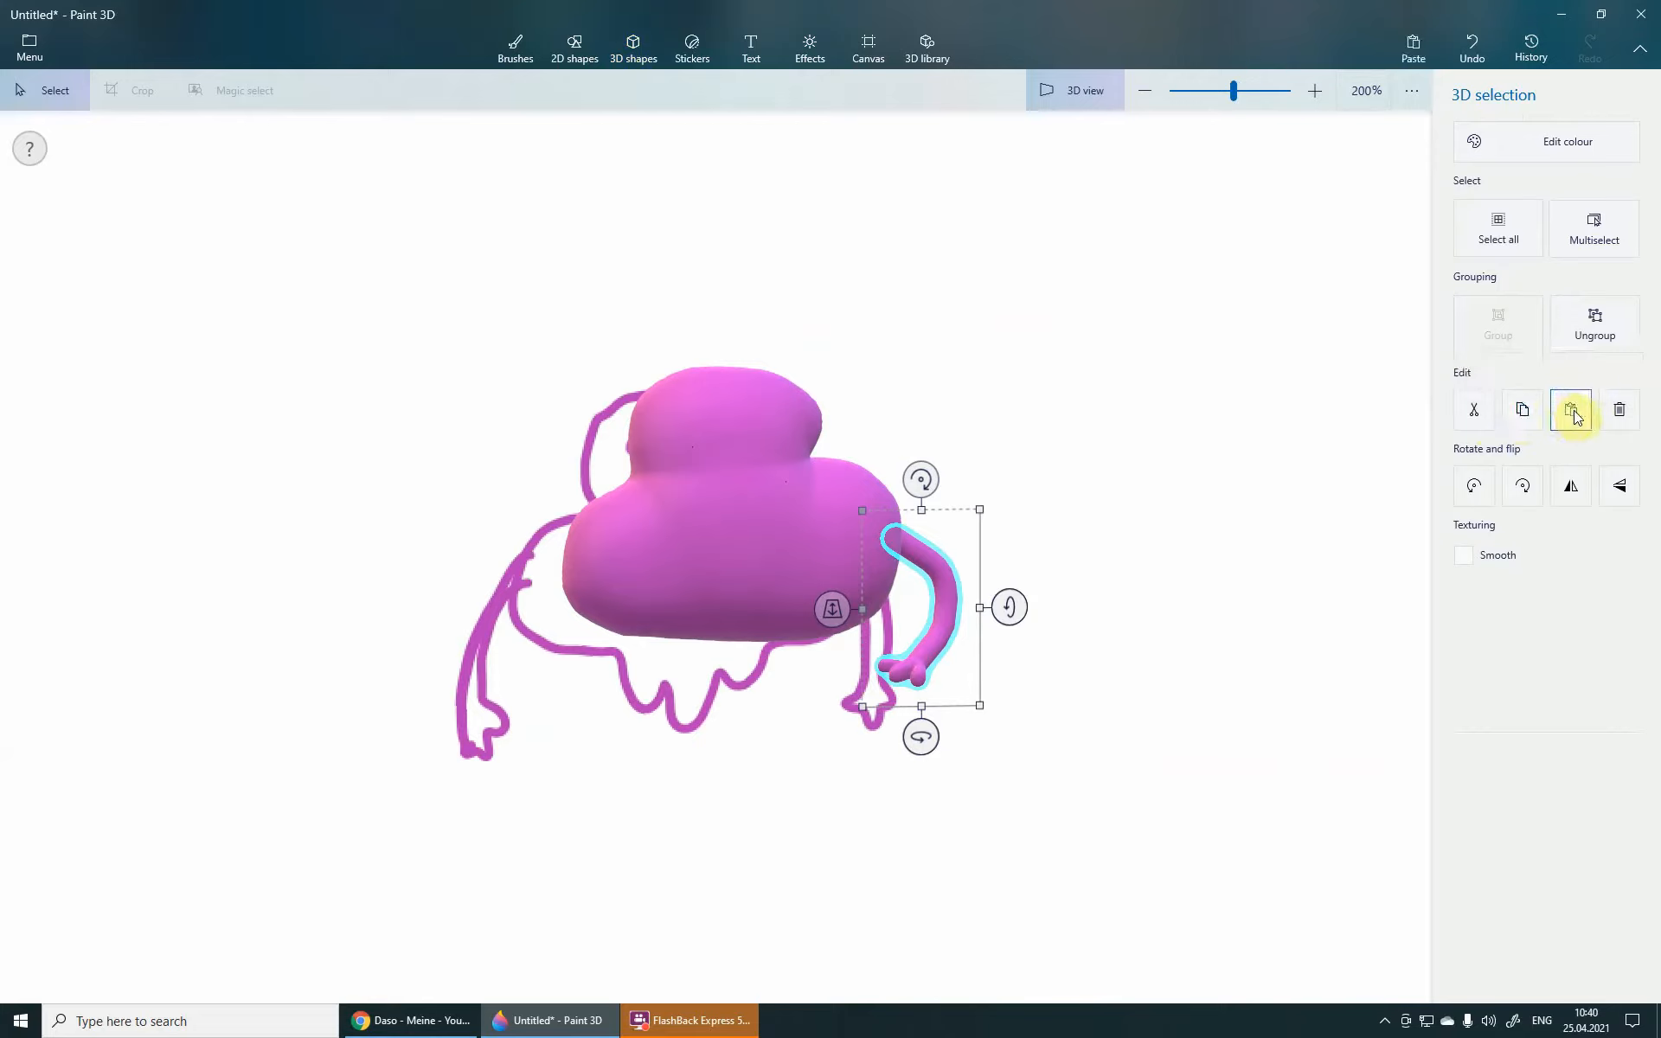
click(1573, 412)
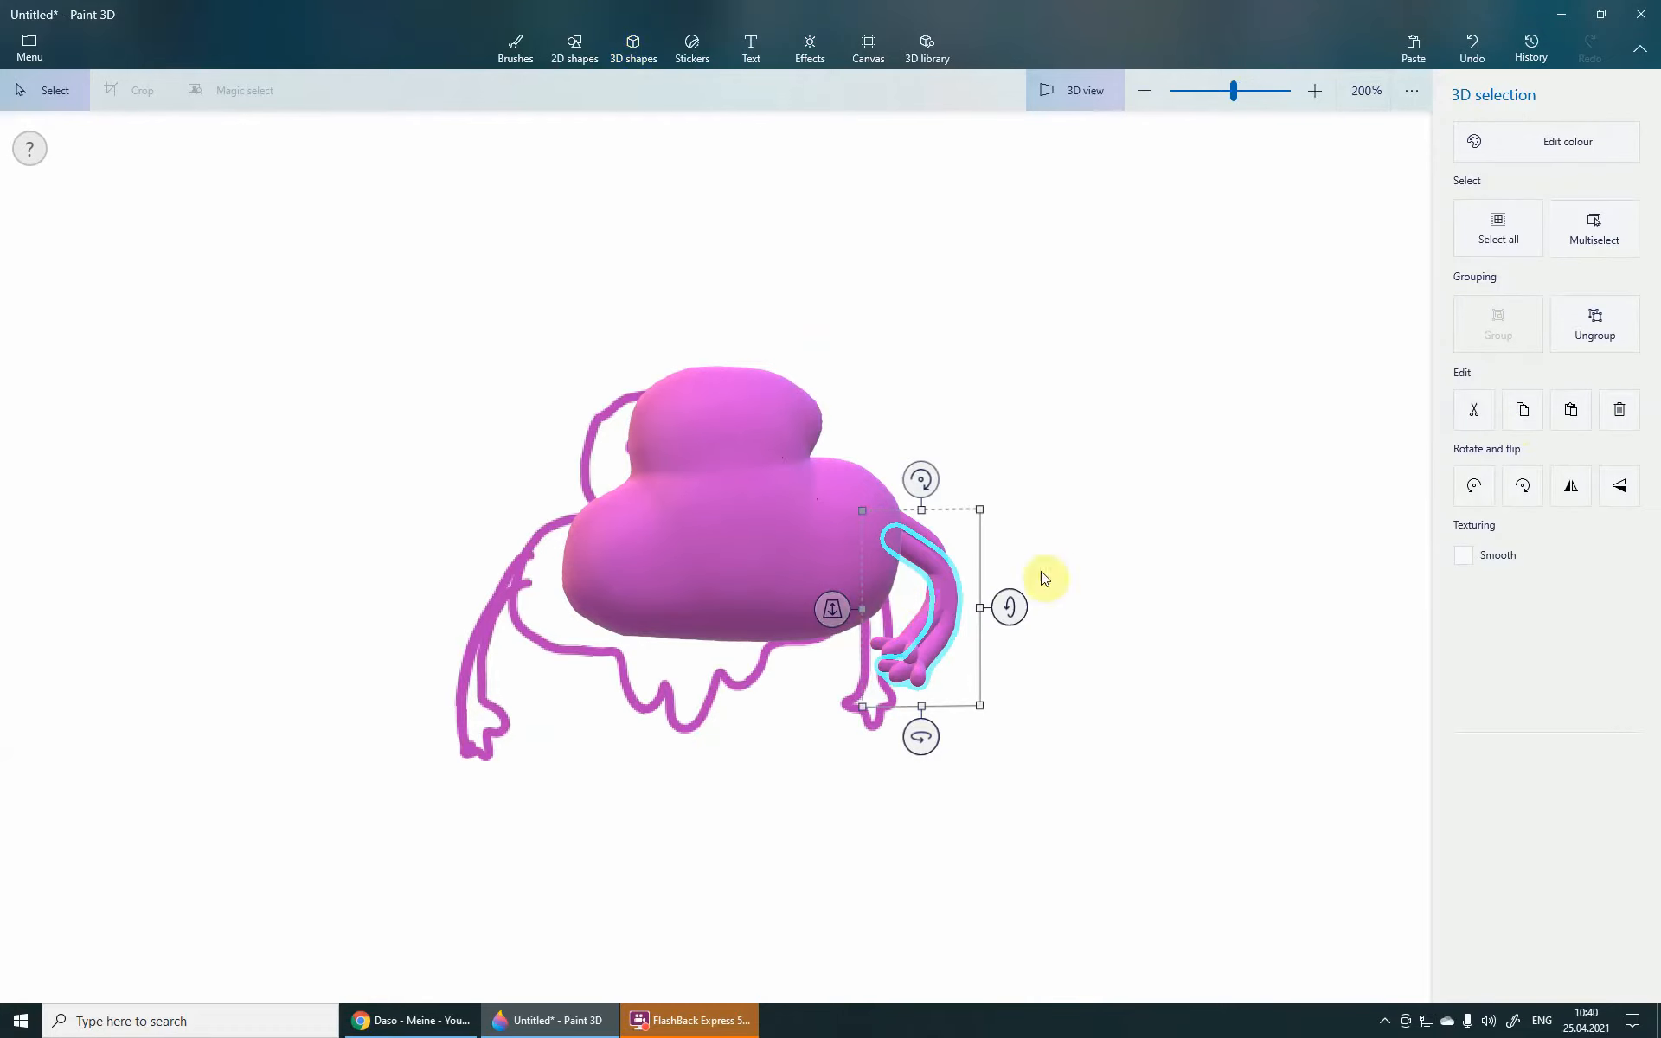
drag(957, 605, 543, 608)
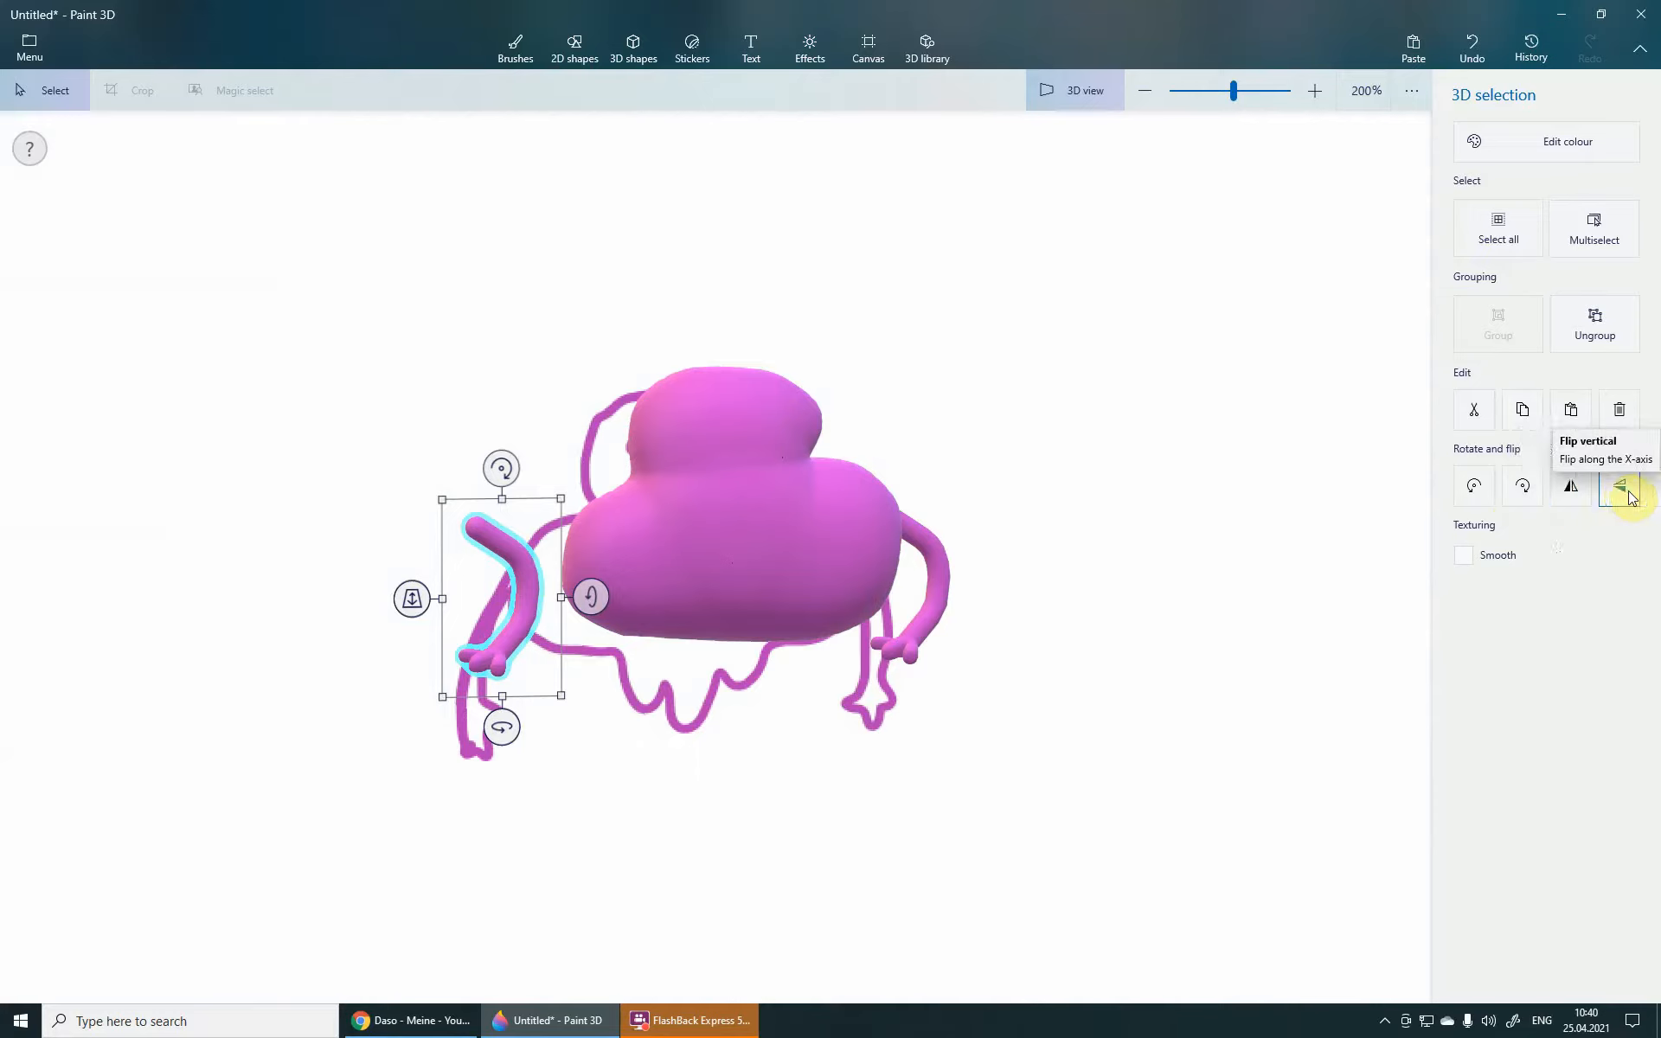
- Flip the copied arm horizontally, attach its upper end to the free side of the body, and deselect it
click(1572, 488)
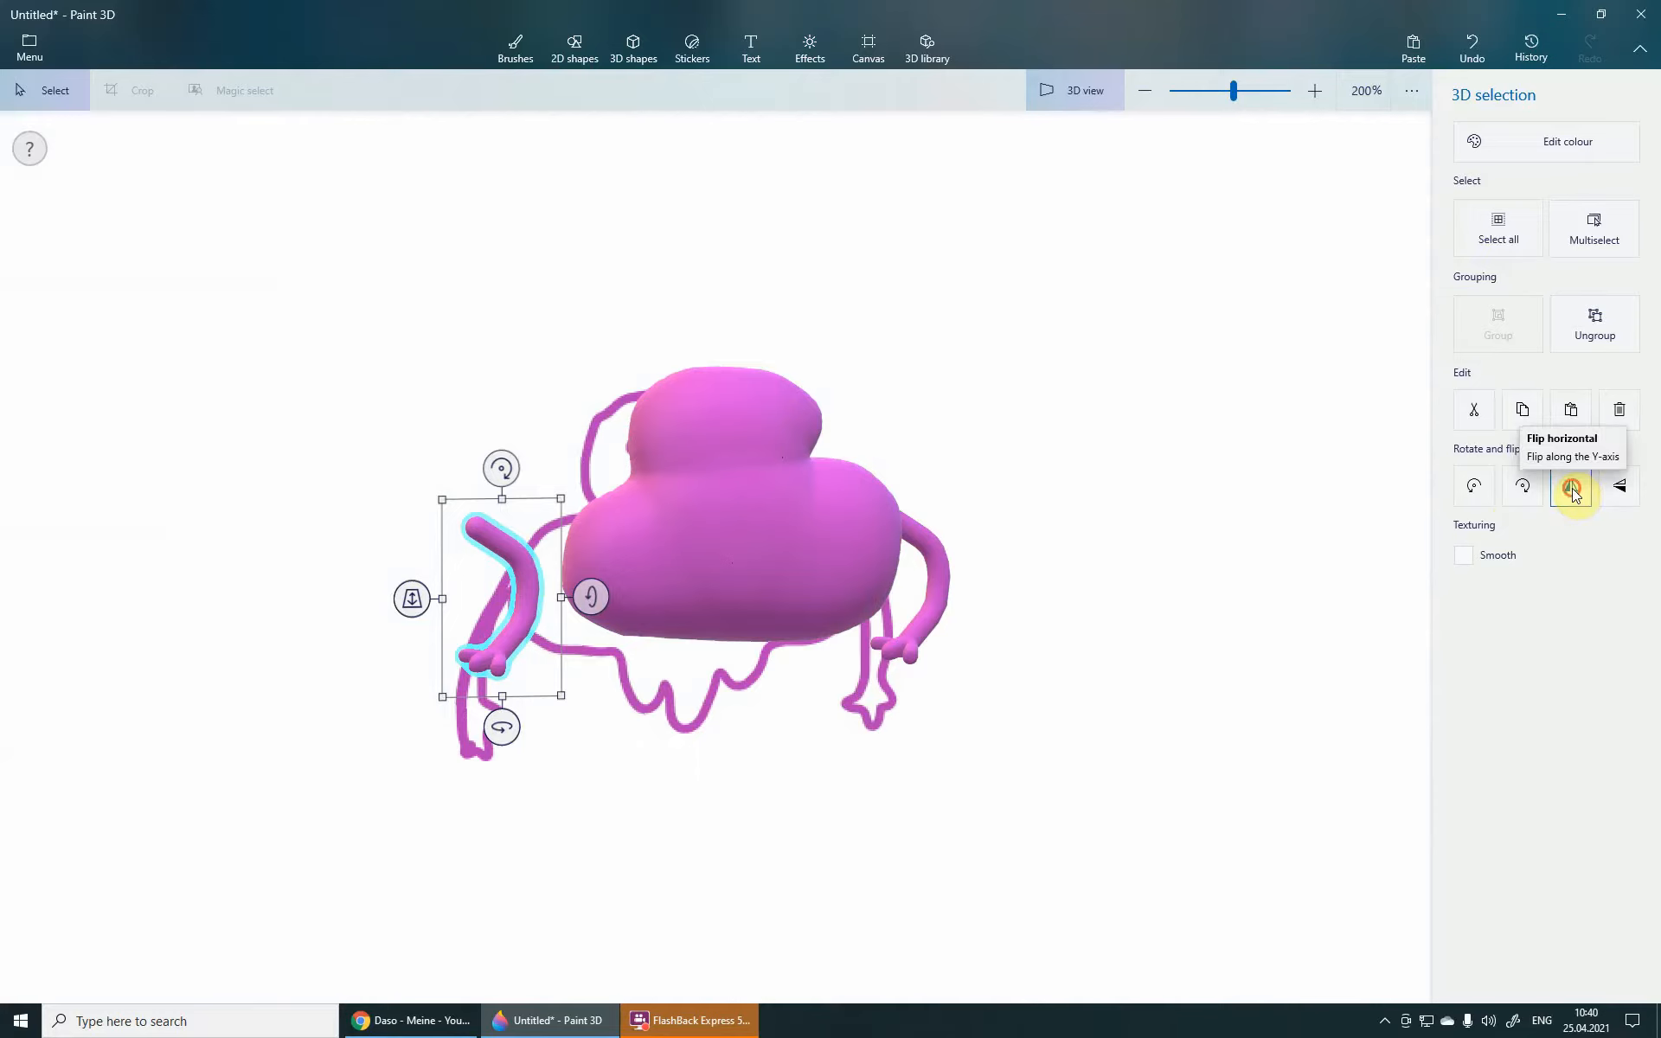
drag(476, 580, 537, 587)
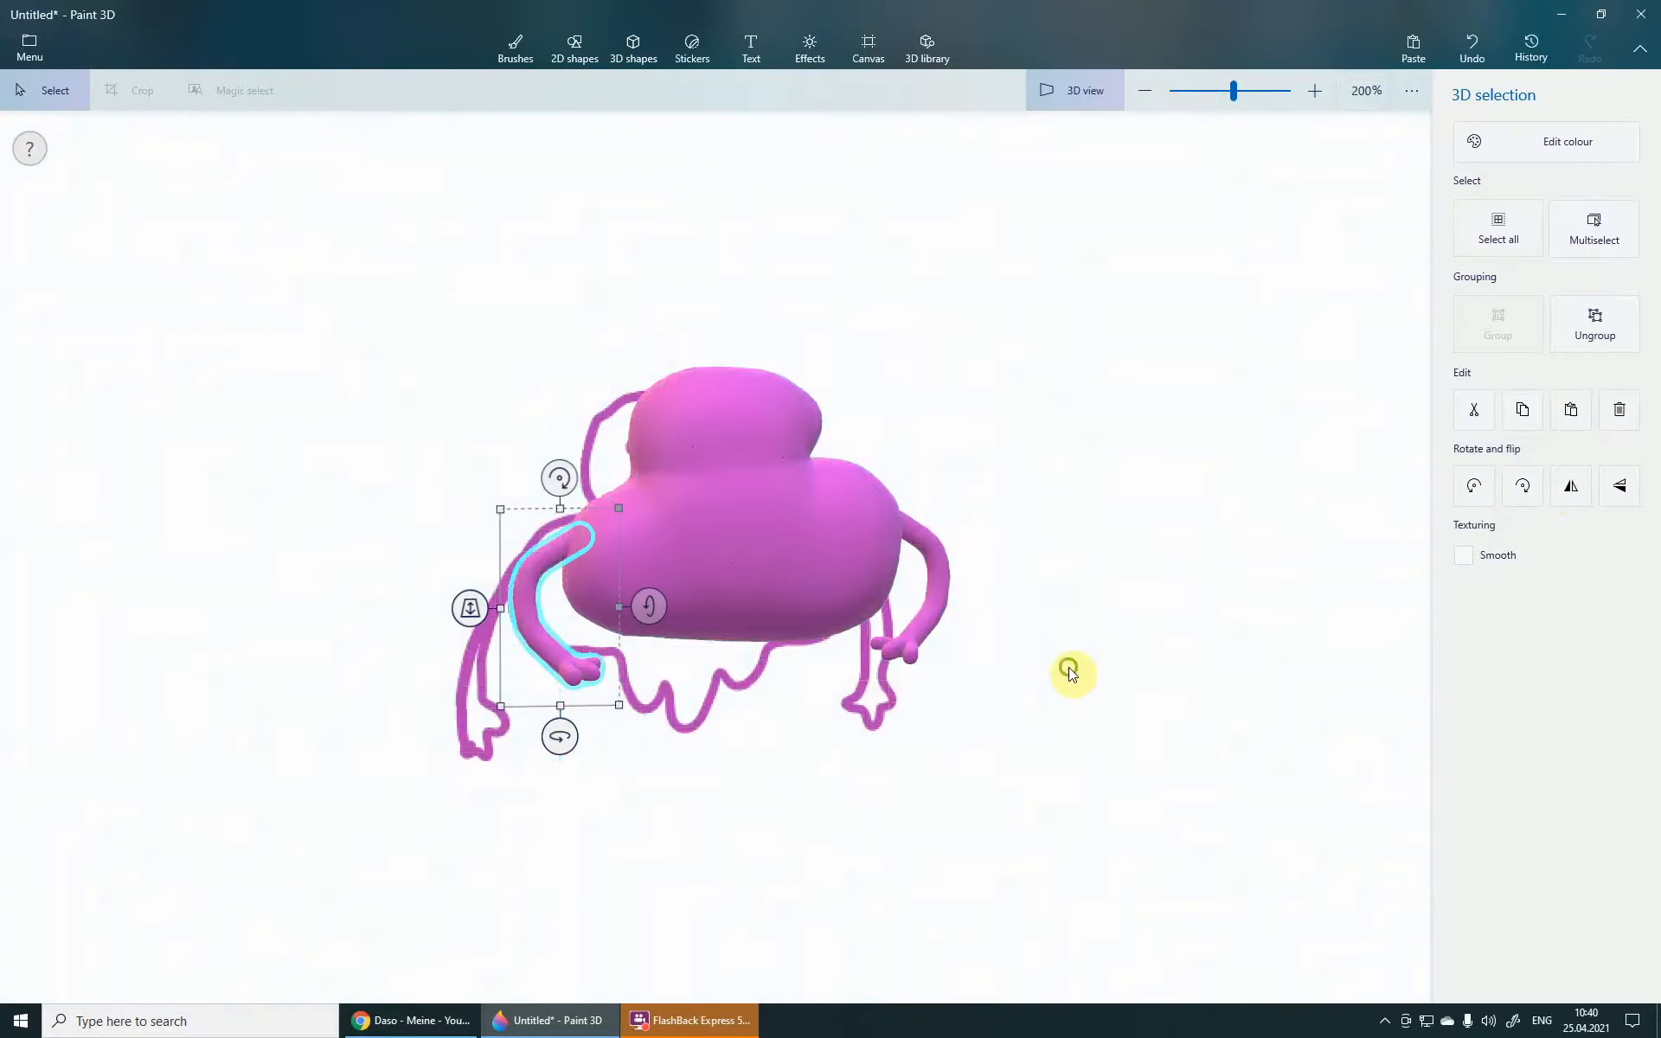
middle_drag(1069, 669, 1081, 619)
mouse_move(1081, 636)
right_down()
mouse_move(912, 646)
mouse_move(763, 621)
mouse_move(1061, 630)
right_up()
click(1088, 609)
- Examine from the front and side how both arms join the 3D body
scroll(992, 614, down, 1)
mouse_move(906, 637)
right_down()
mouse_move(867, 727)
mouse_move(838, 730)
mouse_move(905, 697)
mouse_move(845, 734)
mouse_move(754, 729)
right_up()
scroll(690, 623, up, 1)
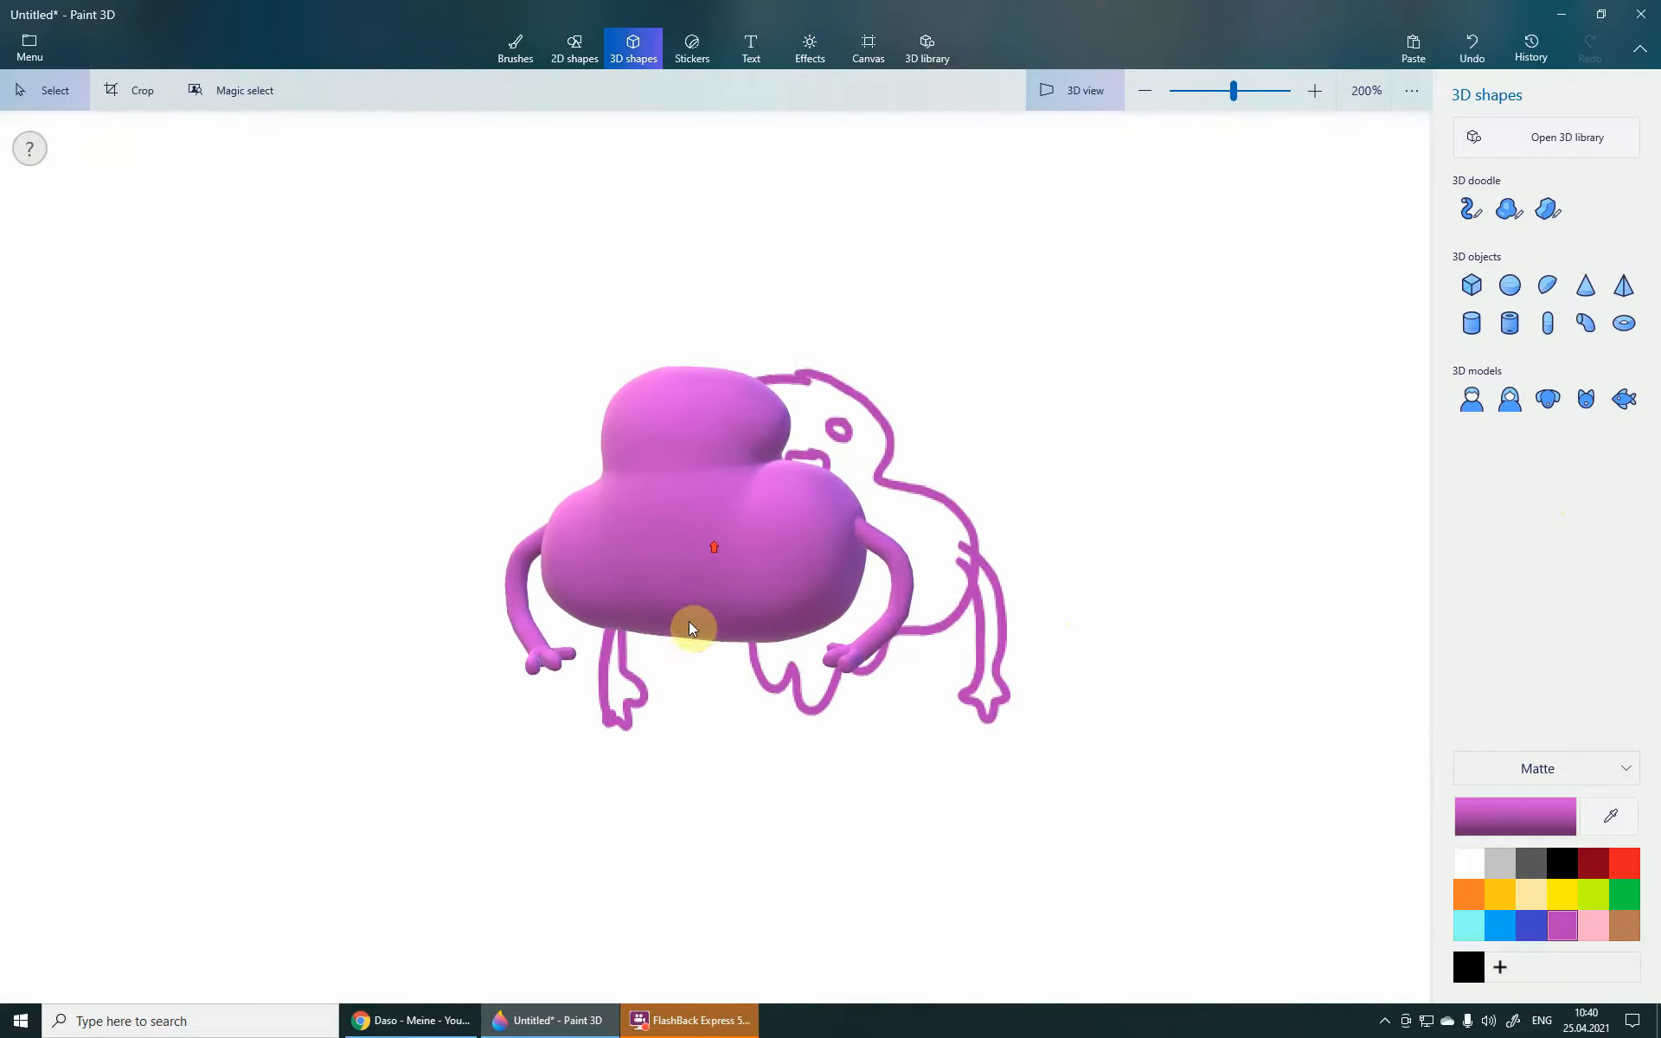
mouse_move(688, 623)
middle_down()
mouse_move(575, 654)
mouse_move(735, 670)
middle_up()
mouse_move(816, 726)
right_down()
mouse_move(782, 693)
mouse_move(868, 658)
mouse_move(831, 660)
mouse_move(900, 793)
mouse_move(930, 782)
mouse_move(923, 806)
mouse_move(919, 786)
mouse_move(886, 778)
mouse_move(725, 794)
mouse_move(891, 742)
mouse_move(883, 645)
right_up()
scroll(882, 645, up, 1)
mouse_move(946, 727)
right_down()
mouse_move(873, 732)
mouse_move(968, 730)
mouse_move(1012, 704)
mouse_move(1045, 731)
mouse_move(1023, 727)
mouse_move(1098, 741)
mouse_move(1045, 729)
right_up()
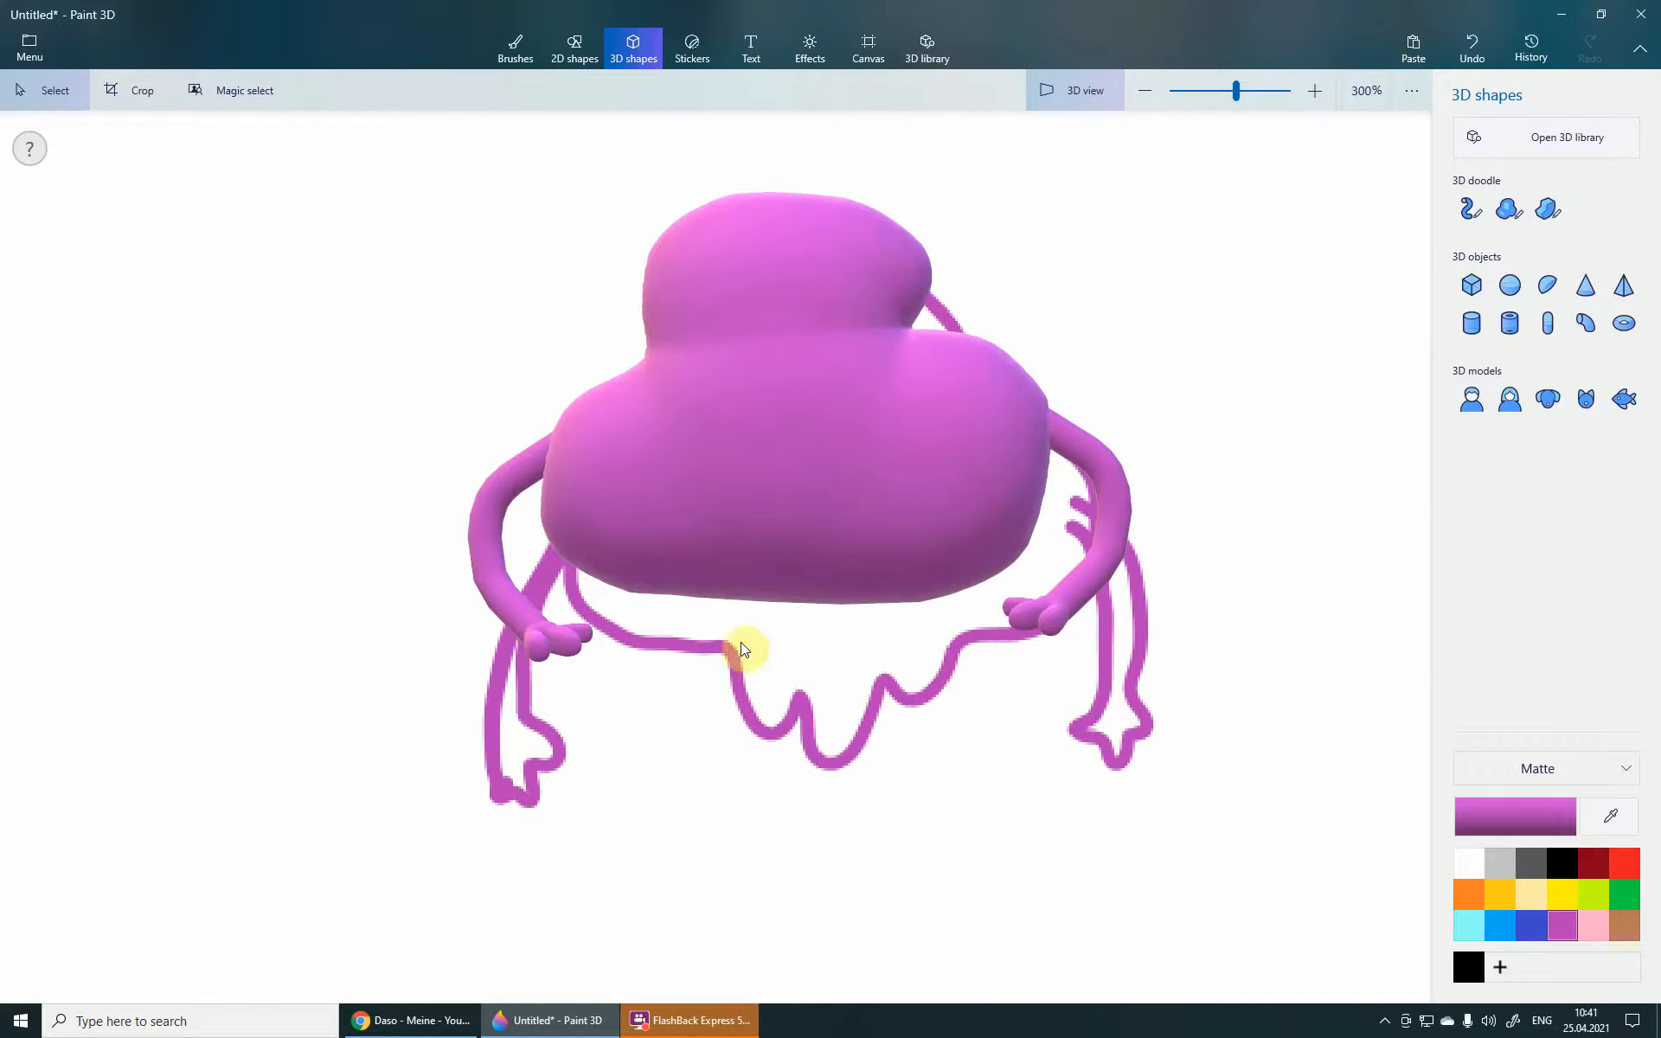
scroll(961, 705, down, 4)
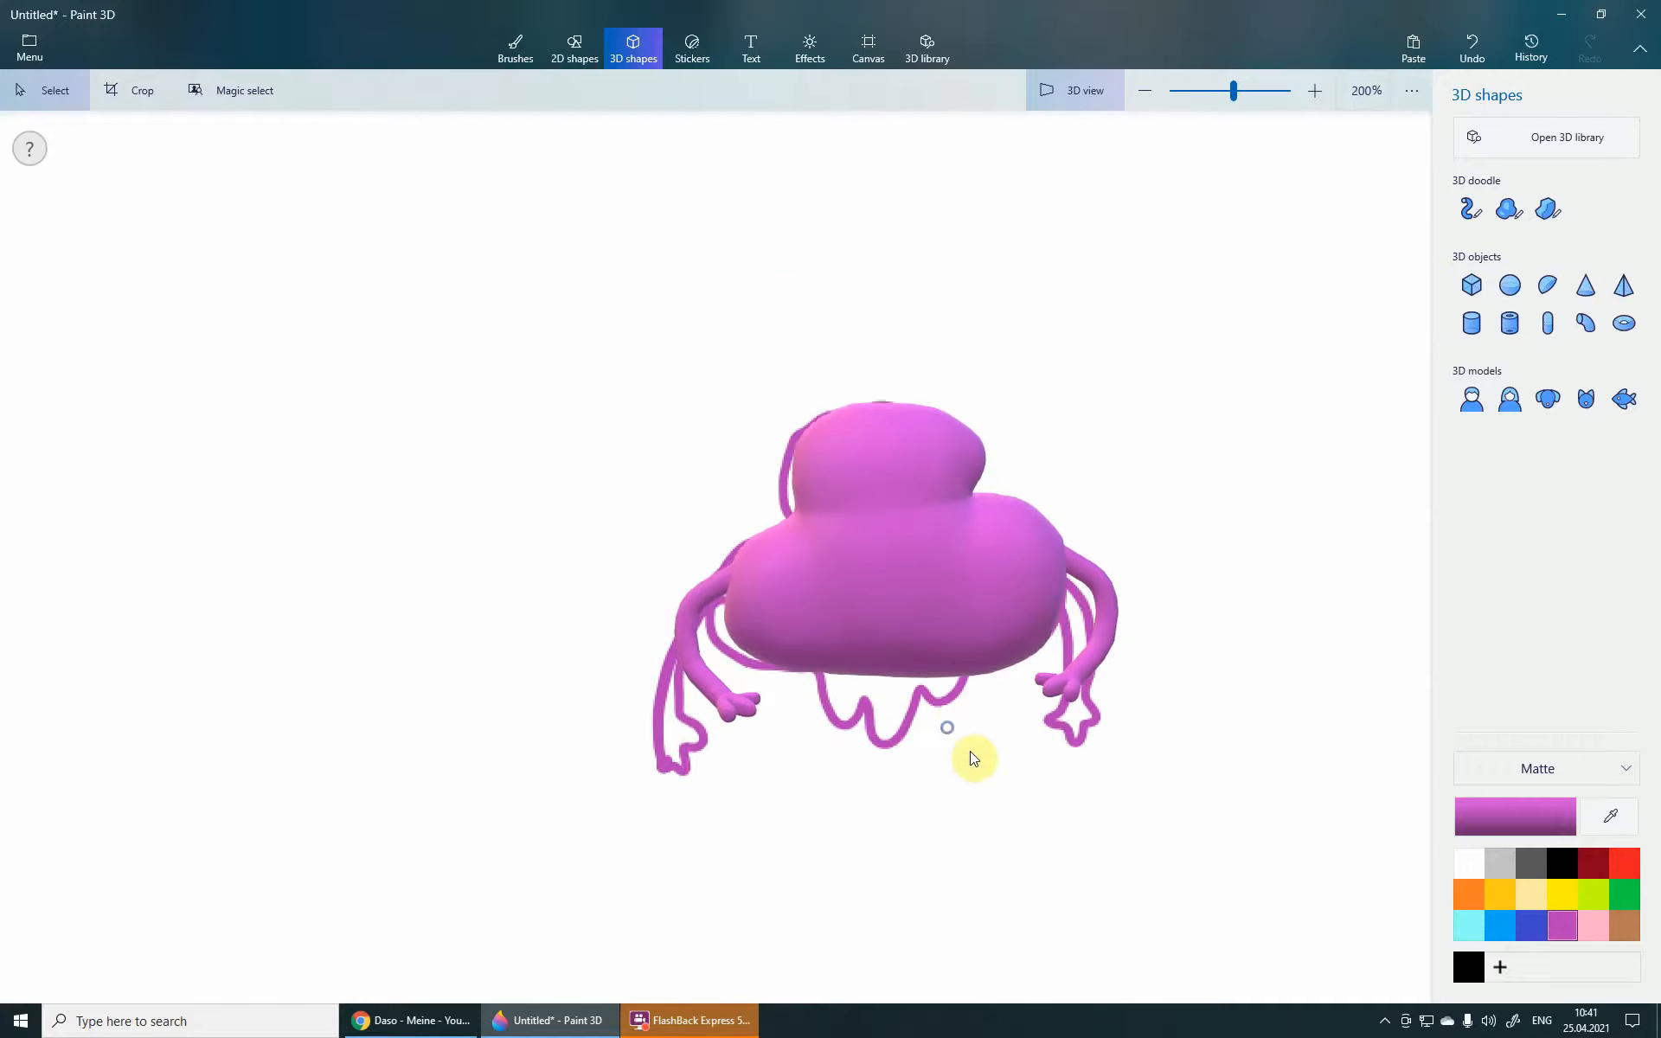
mouse_move(921, 708)
right_down()
mouse_move(697, 706)
mouse_move(994, 684)
mouse_move(1050, 708)
mouse_move(1056, 689)
mouse_move(987, 670)
right_up()
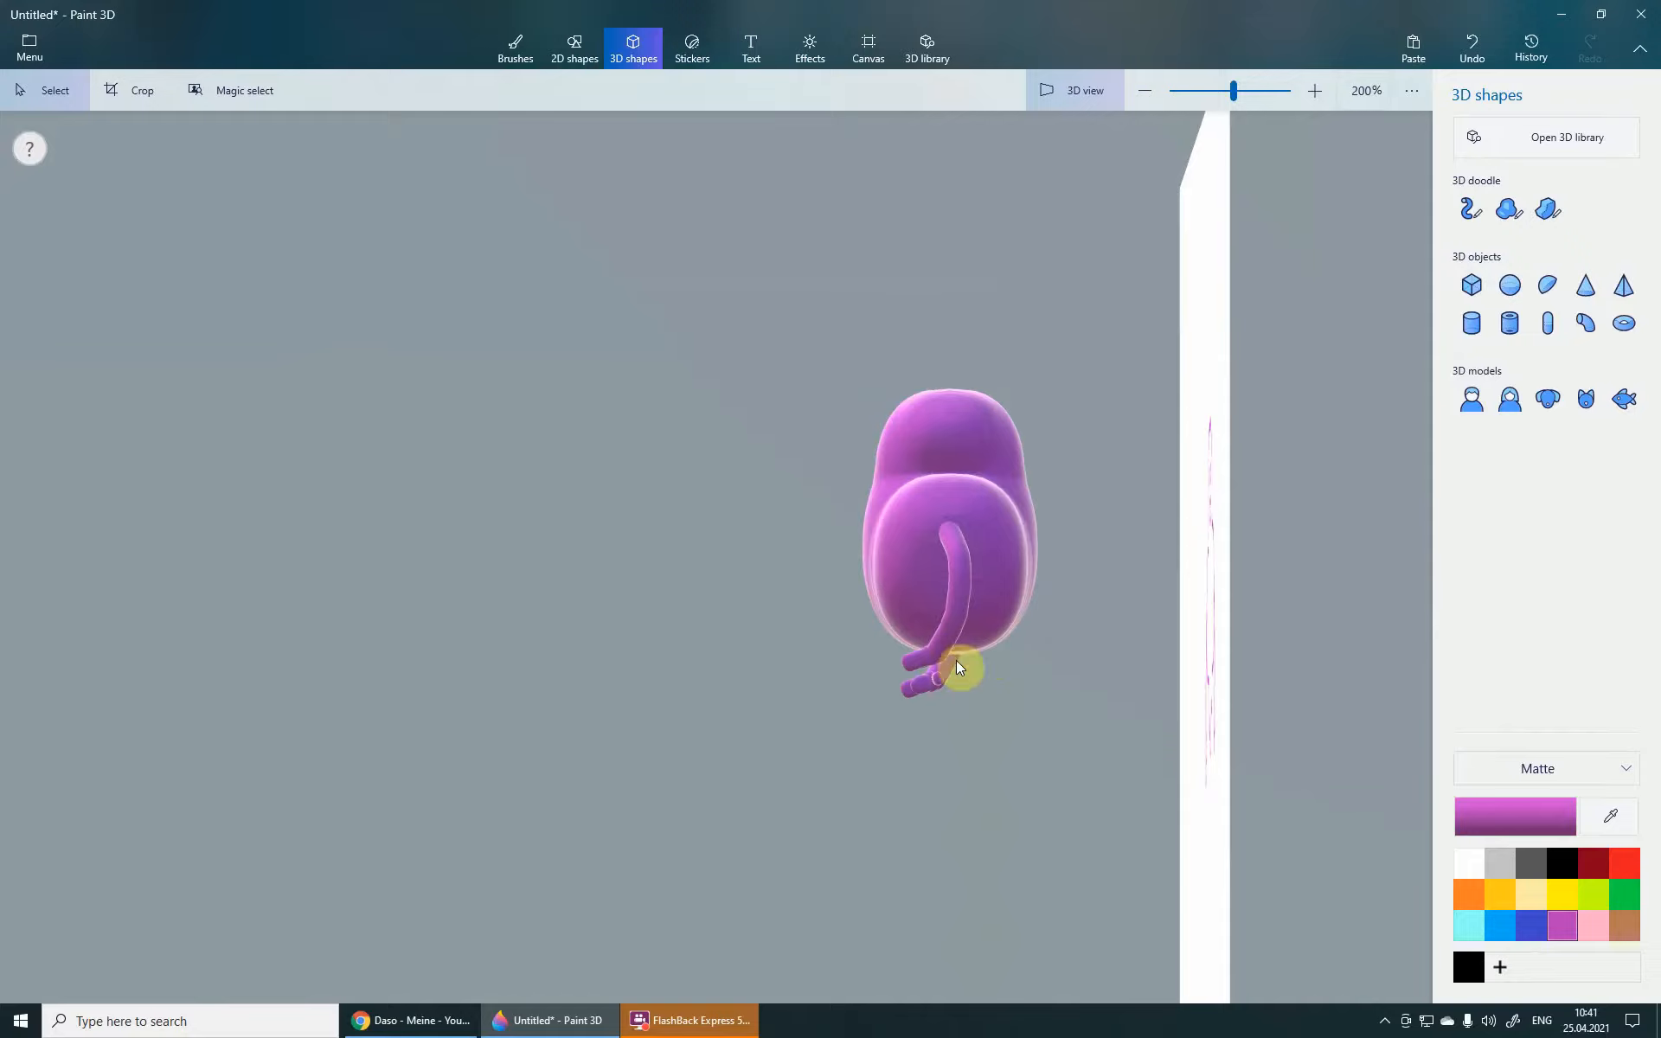
drag(968, 669, 1000, 711)
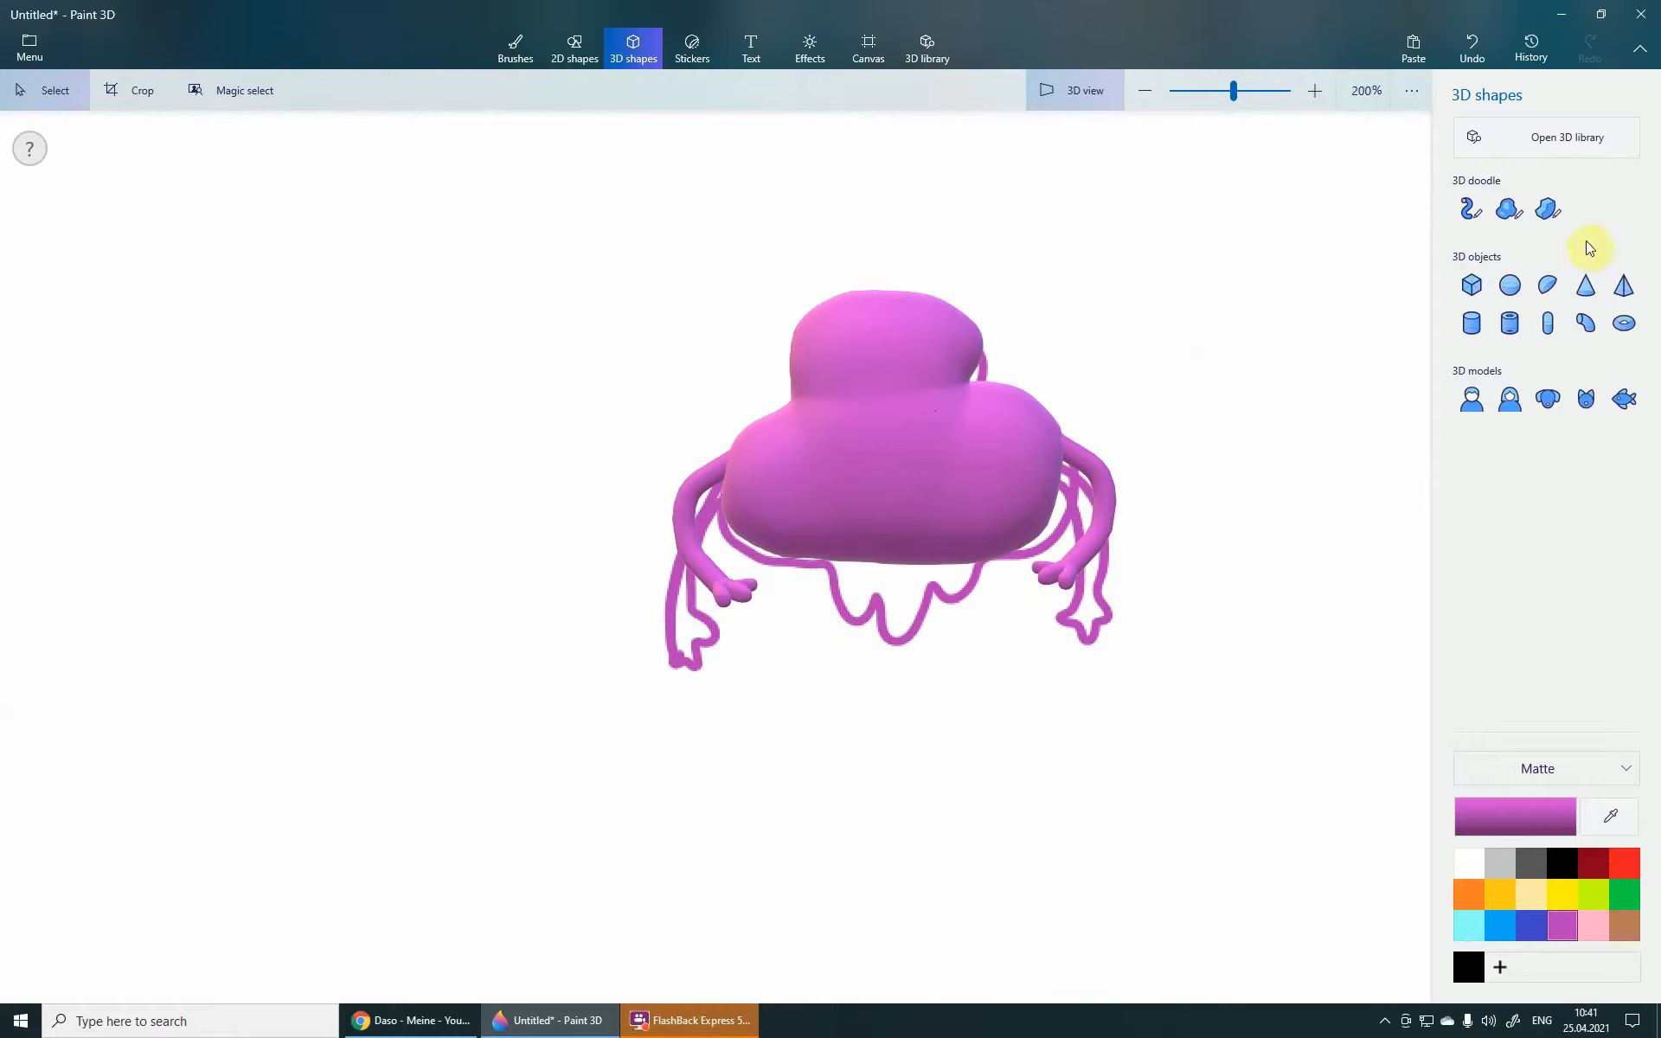
- Trace three dripping leg shapes along the sketch below the body with the Soft edge doodle
click(1510, 212)
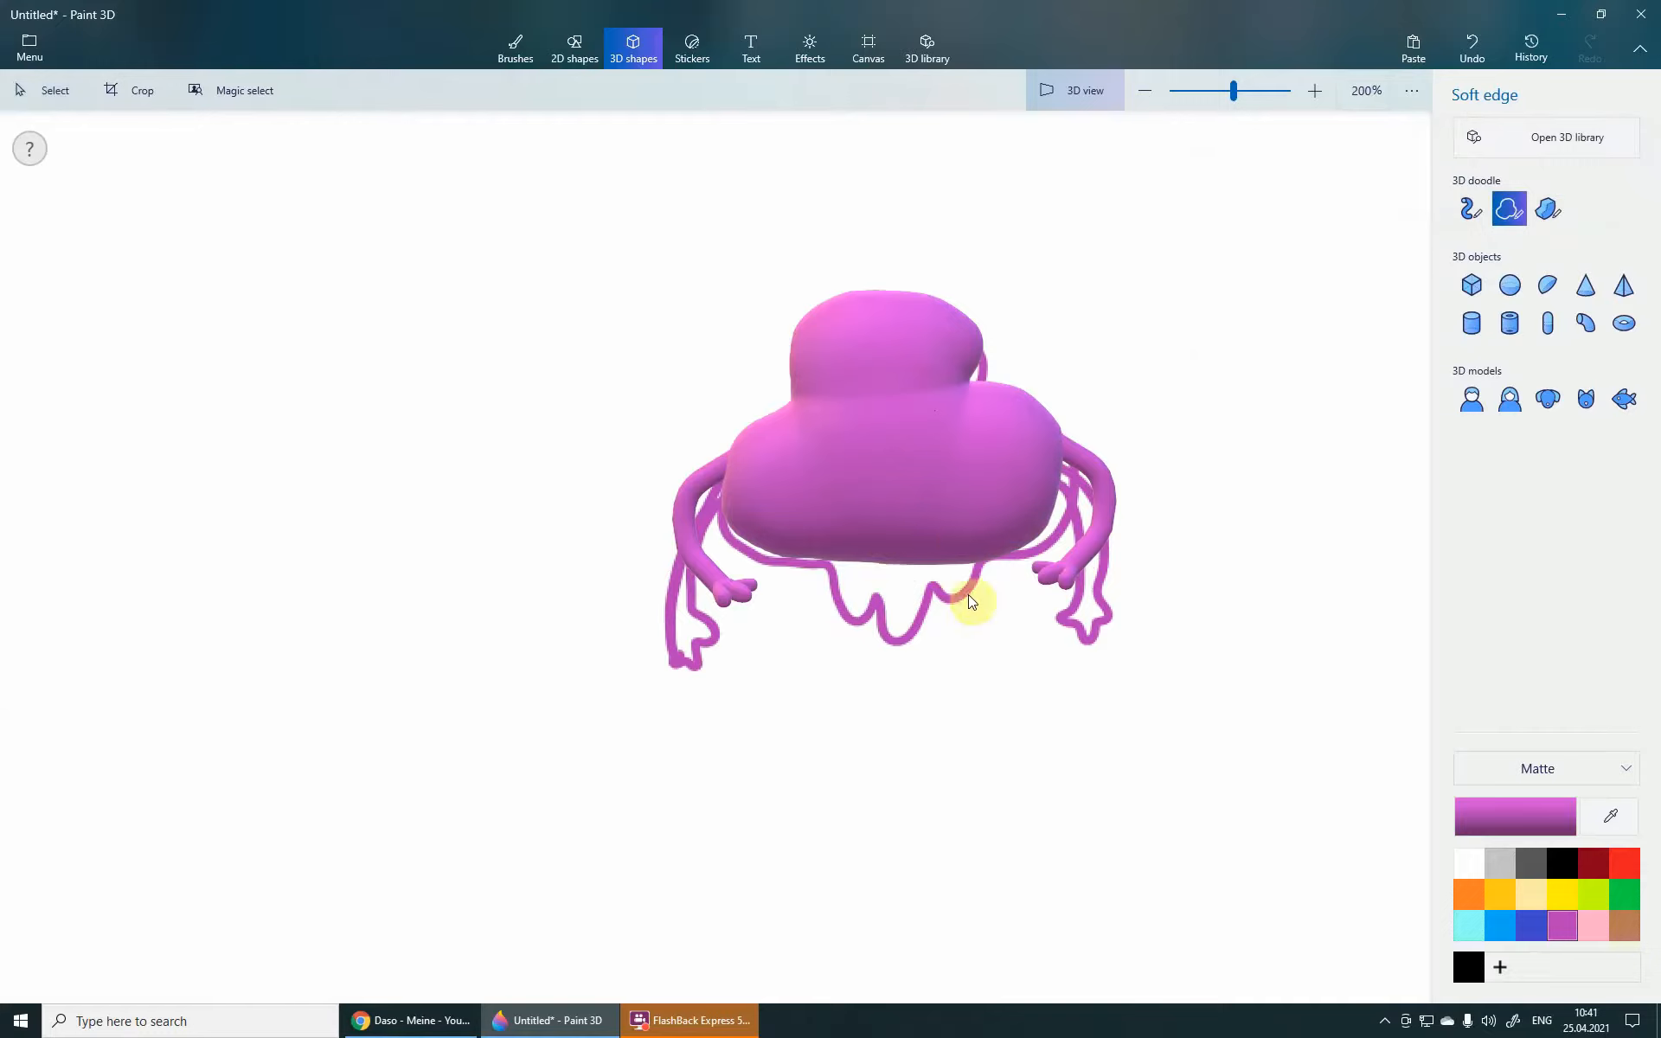
mouse_move(878, 583)
mouse_down()
mouse_move(993, 620)
mouse_move(852, 580)
mouse_move(938, 682)
mouse_move(923, 698)
mouse_move(830, 612)
mouse_move(881, 651)
mouse_up()
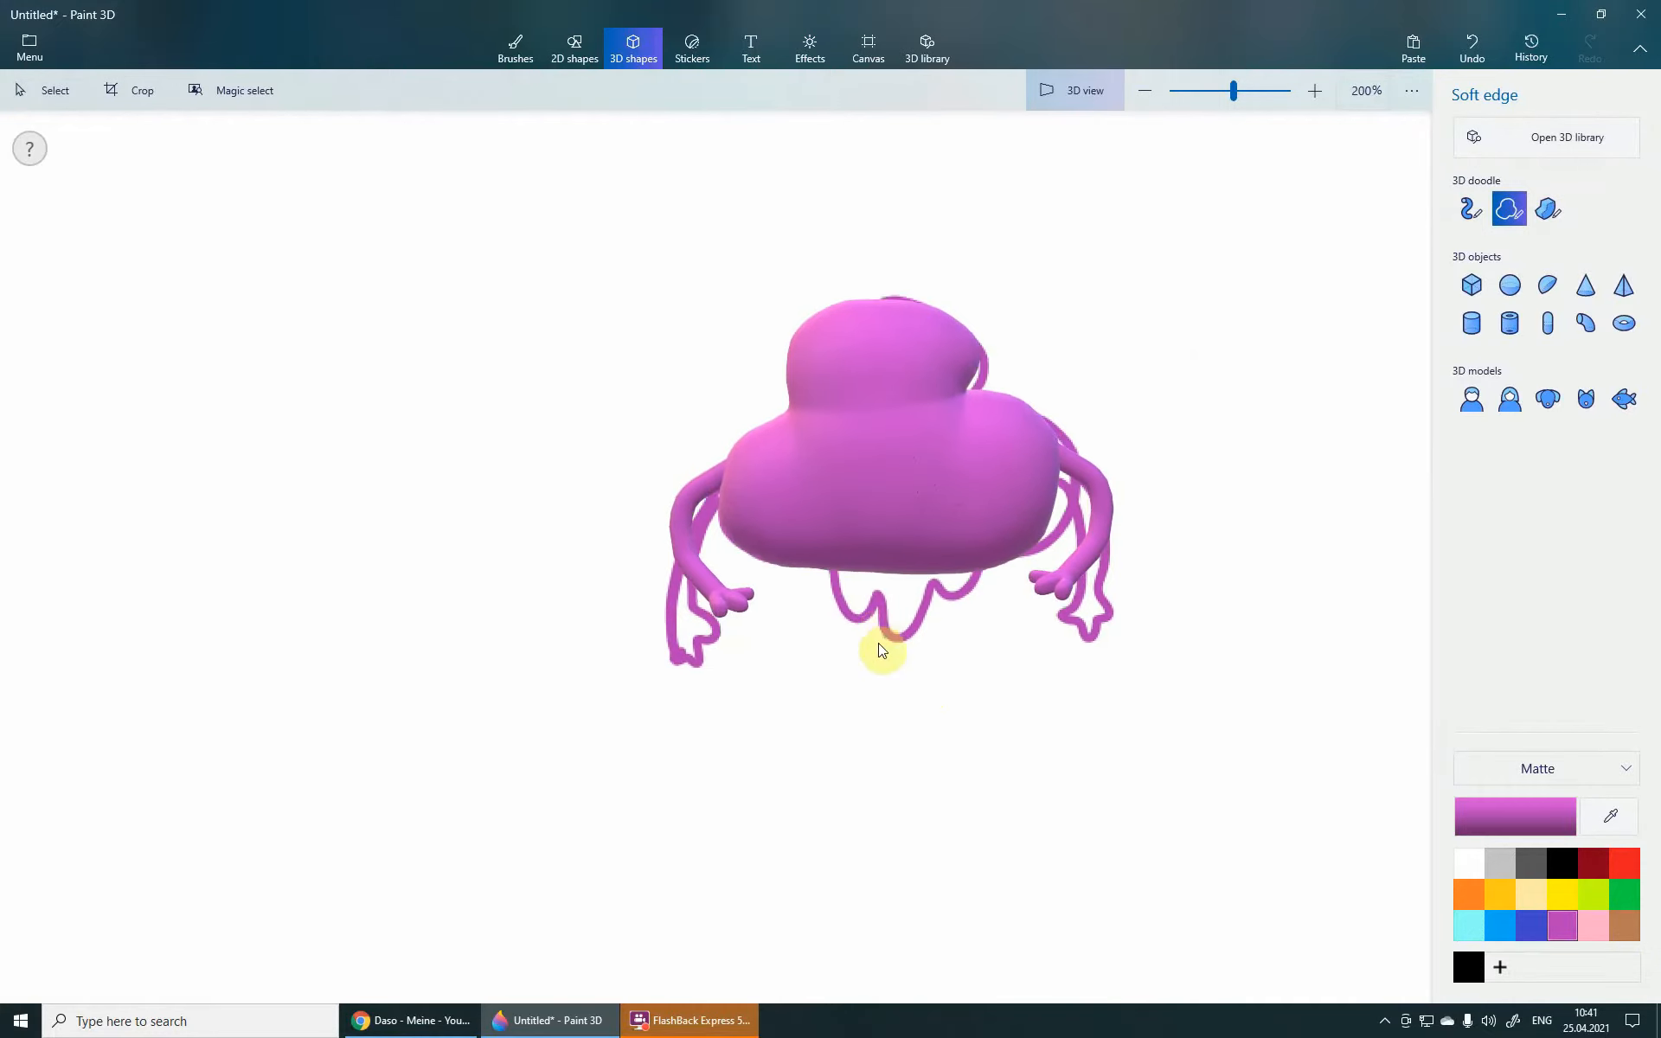
click(836, 563)
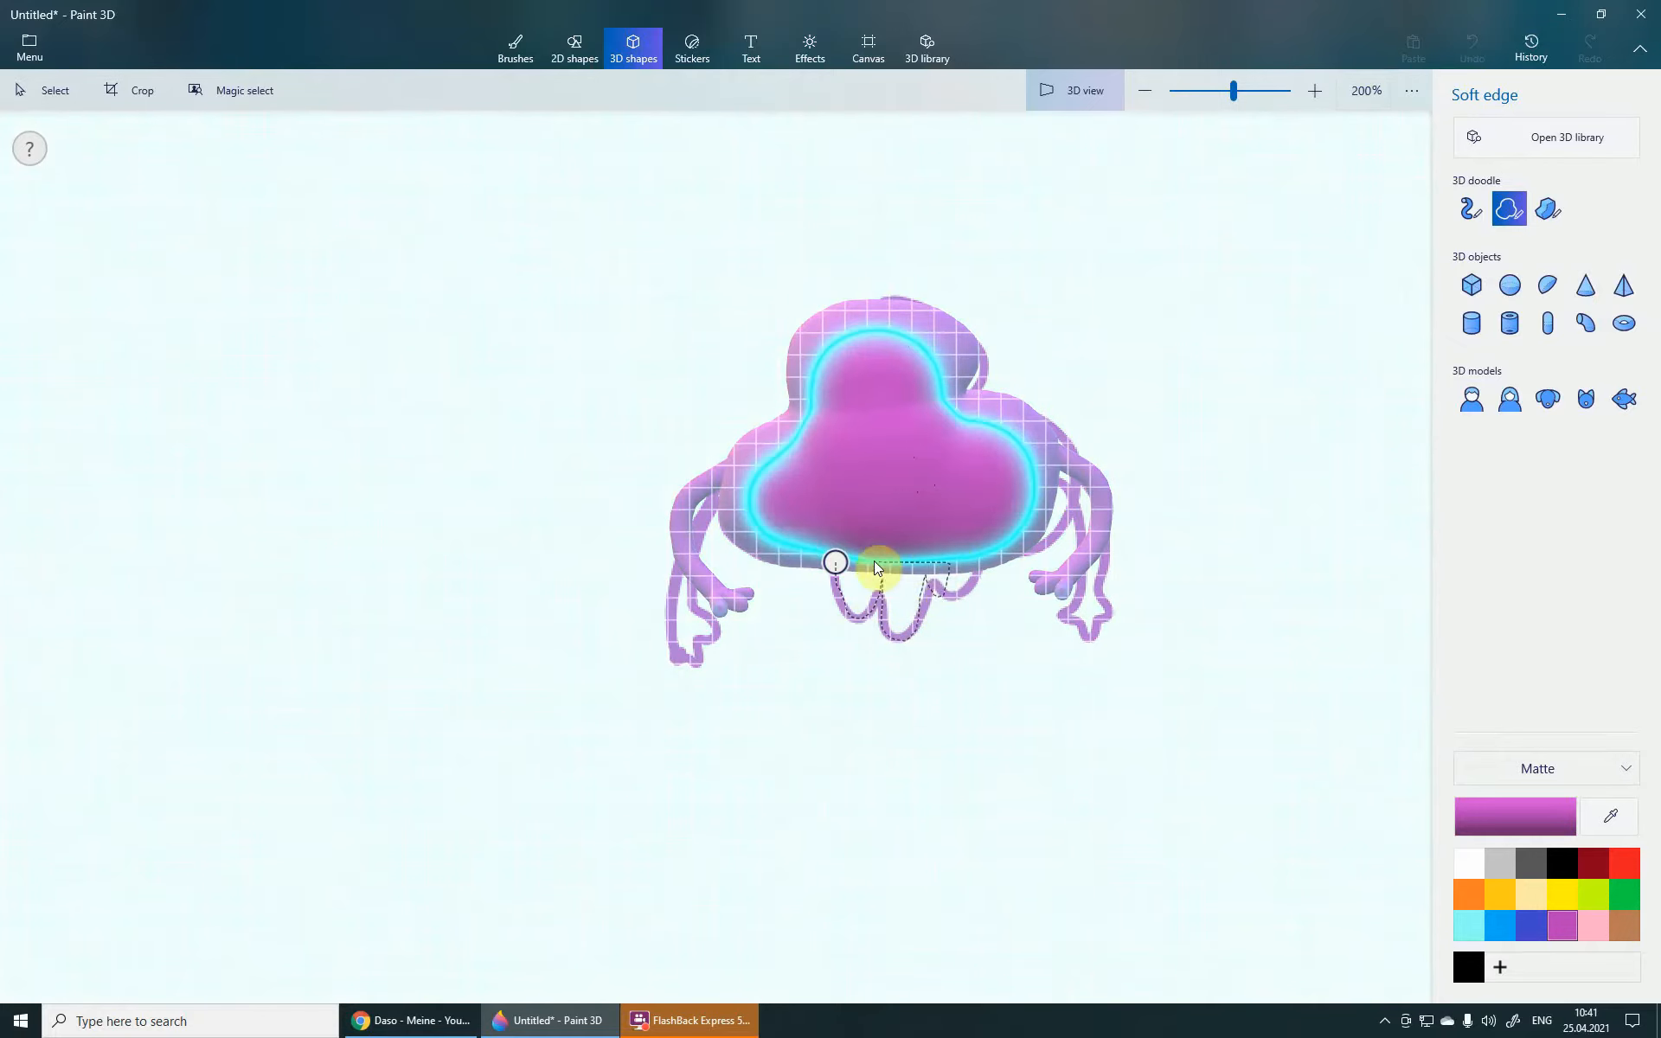
click(836, 564)
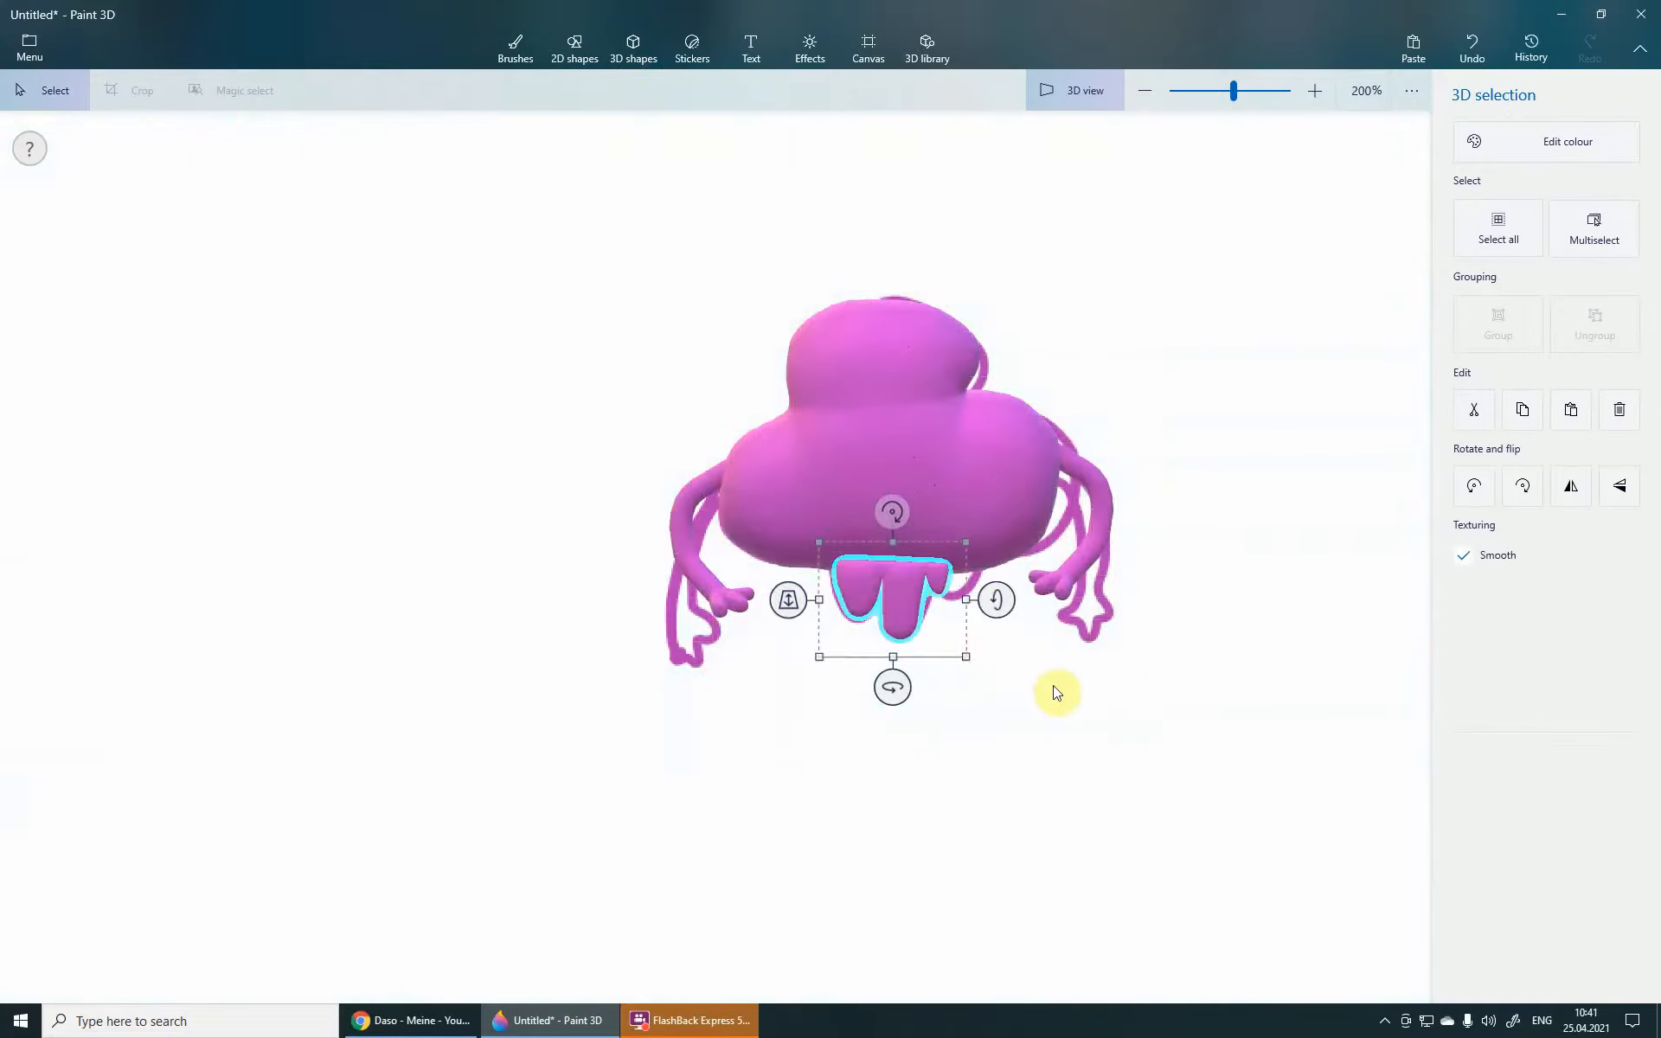
- Move the leg shapes in depth so they sit under the body, and deselect them
mouse_move(1052, 689)
mouse_down()
mouse_move(830, 672)
mouse_move(912, 595)
mouse_move(963, 607)
mouse_up()
scroll(917, 629, up, 2)
mouse_move(857, 718)
right_down()
mouse_move(1069, 707)
mouse_move(1093, 727)
right_up()
drag(985, 613, 986, 631)
scroll(990, 684, down, 1)
click(1074, 769)
mouse_move(1012, 761)
right_down()
mouse_move(998, 765)
mouse_move(1023, 756)
mouse_move(1001, 770)
mouse_move(1009, 715)
mouse_move(1083, 752)
mouse_move(993, 621)
right_up()
scroll(1083, 752, down, 1)
scroll(996, 621, up, 1)
mouse_move(1088, 732)
middle_down()
mouse_move(1057, 739)
mouse_move(1081, 749)
middle_up()
mouse_move(1081, 749)
right_down()
mouse_move(948, 756)
mouse_move(1105, 768)
mouse_move(1120, 729)
mouse_move(1023, 723)
mouse_move(1004, 775)
mouse_move(1098, 769)
right_up()
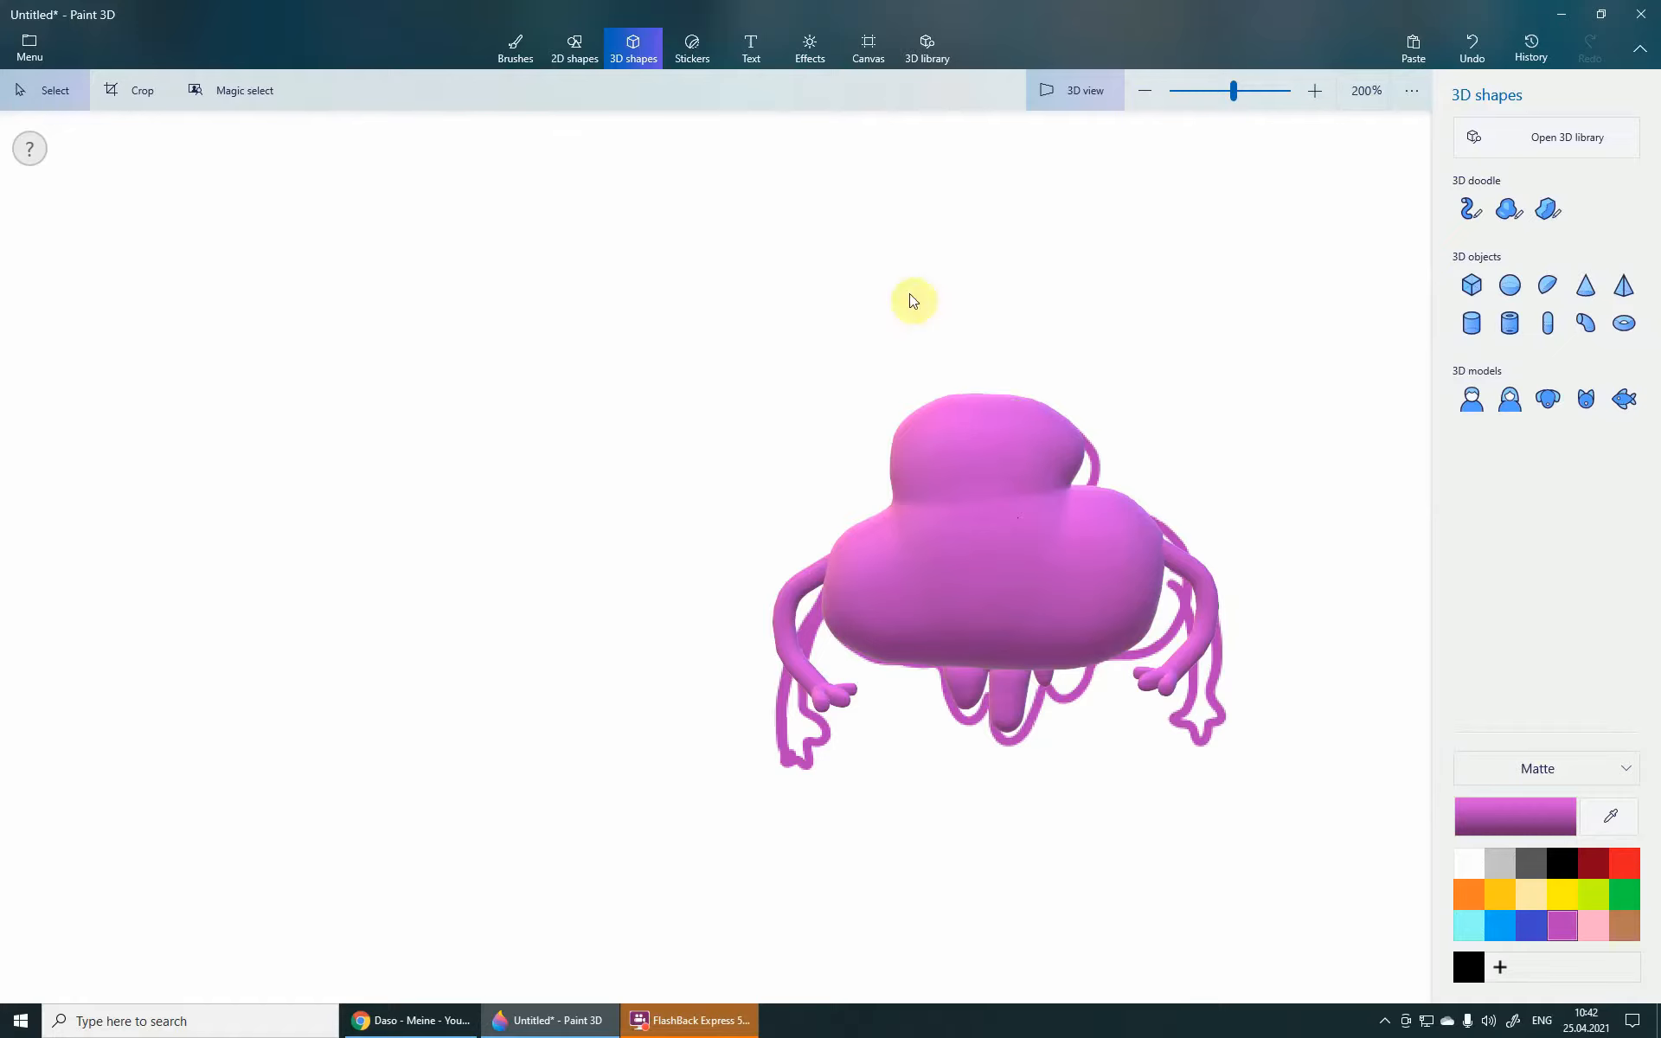
- Try to place a small round Eye sticker on the front of the head
click(695, 51)
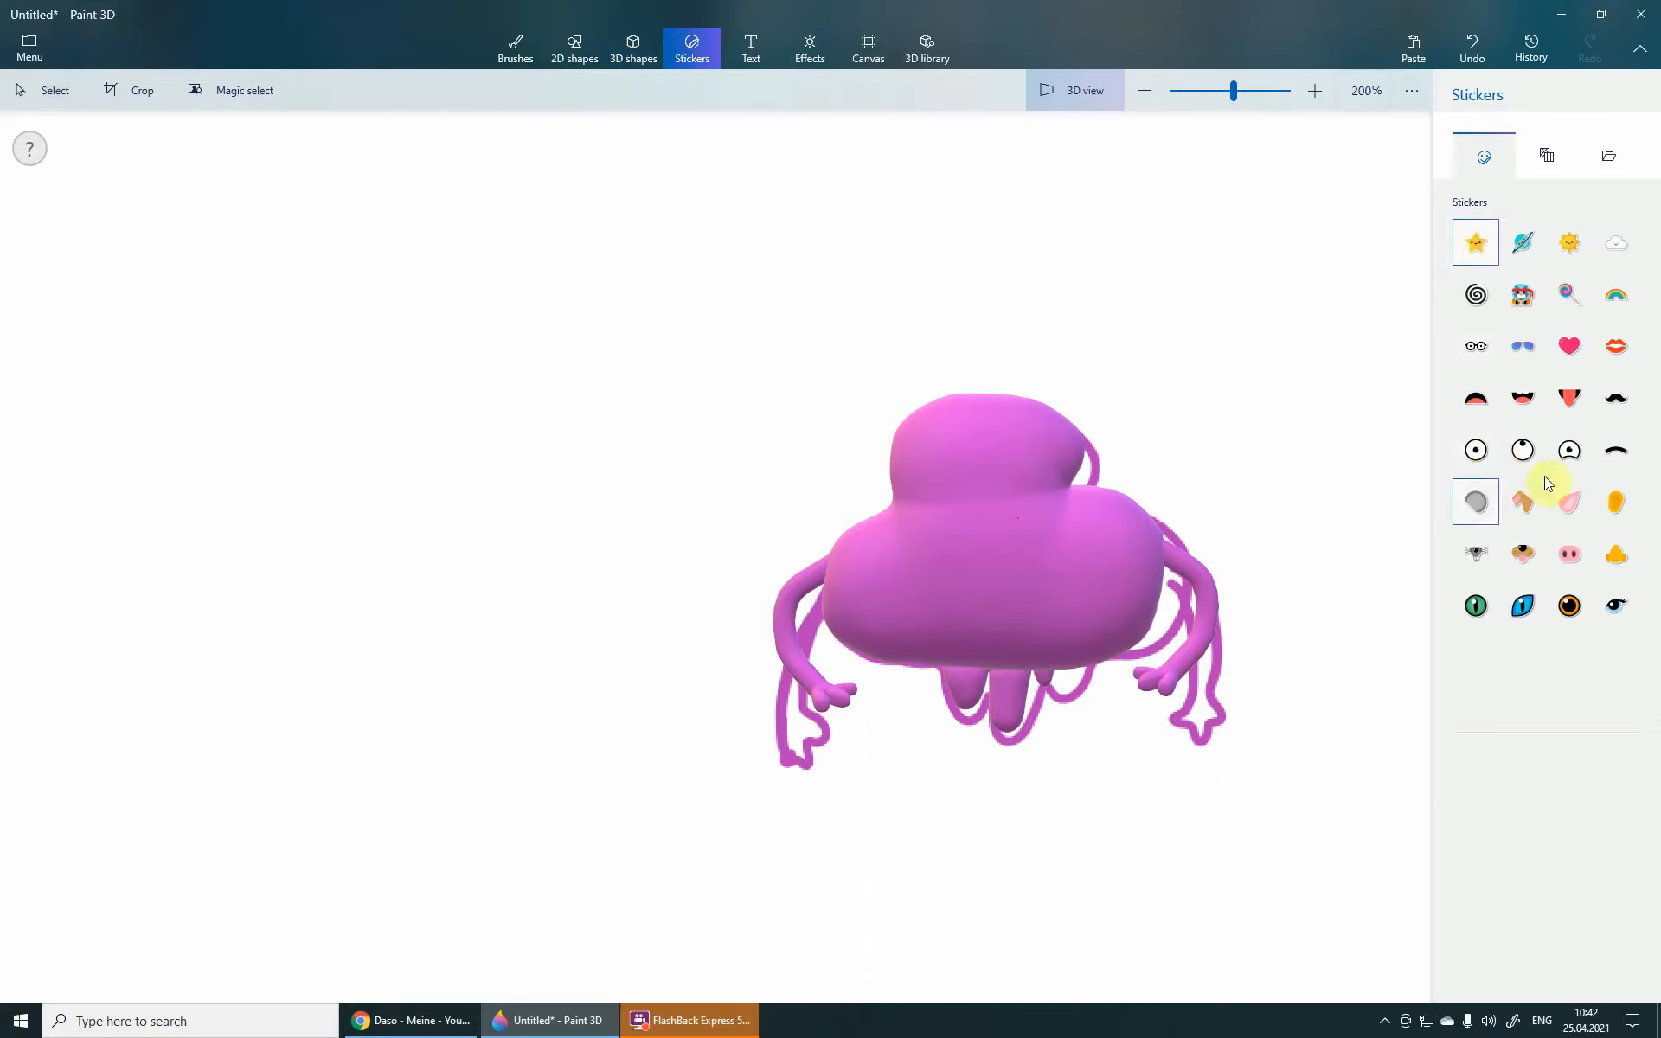
click(1480, 457)
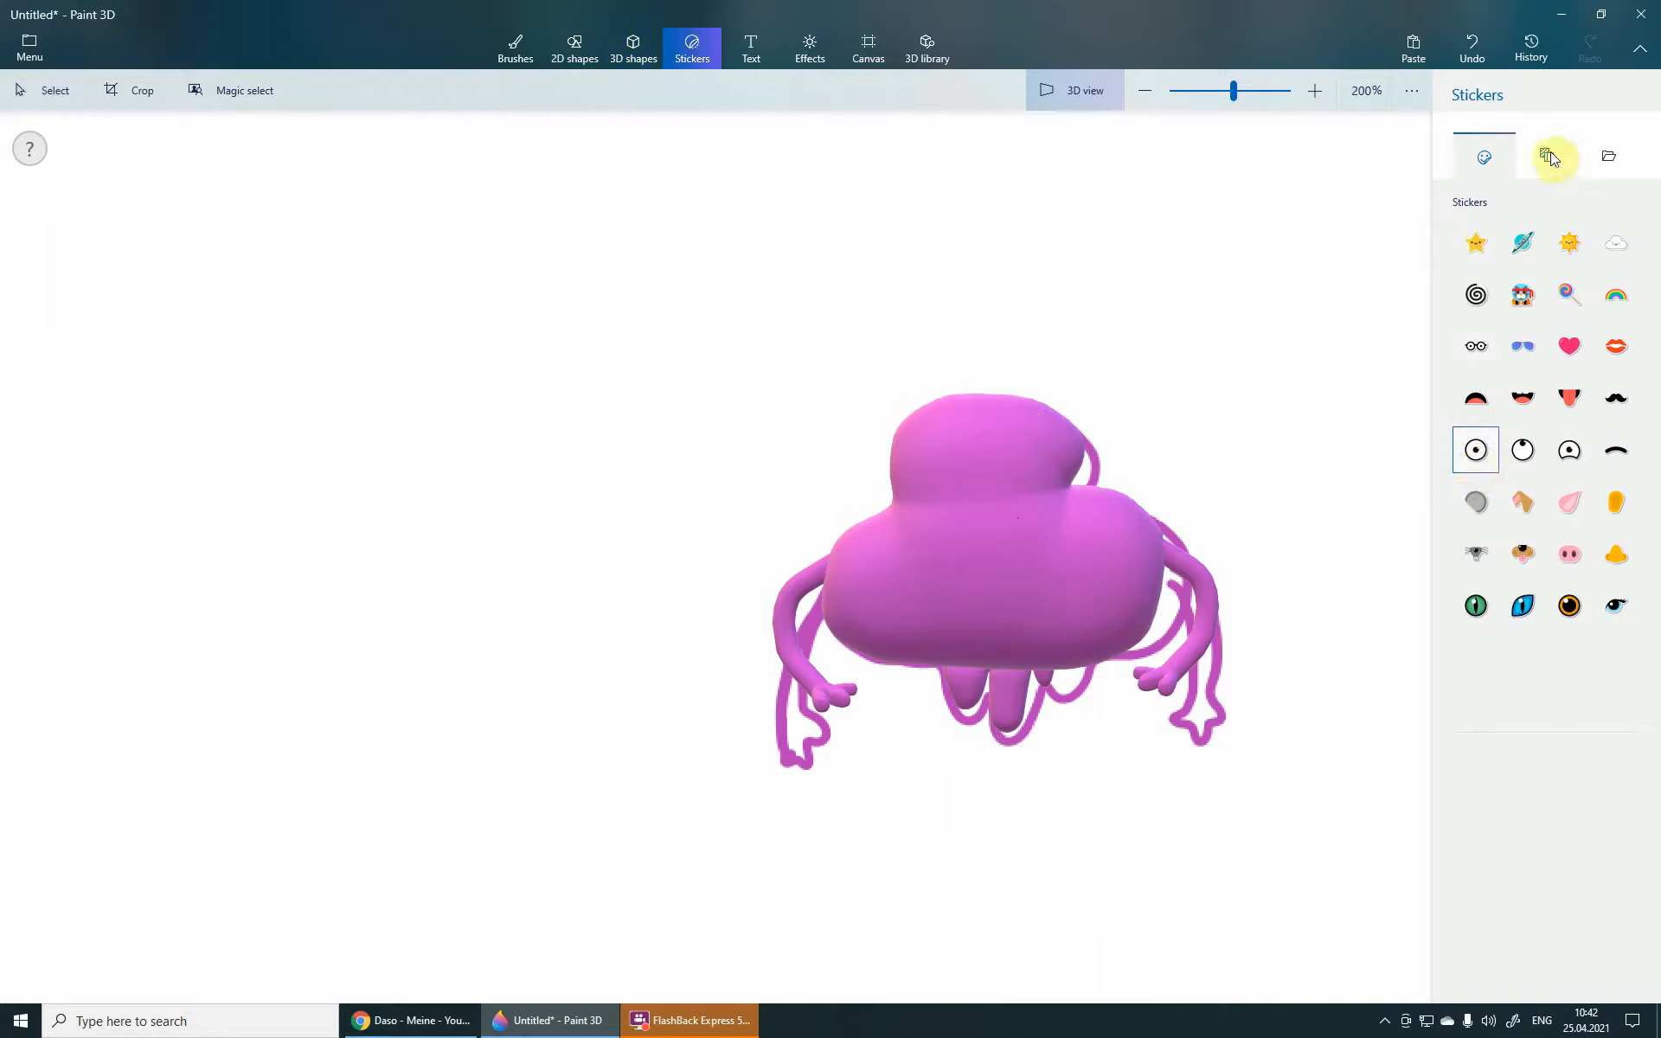
drag(944, 455, 972, 475)
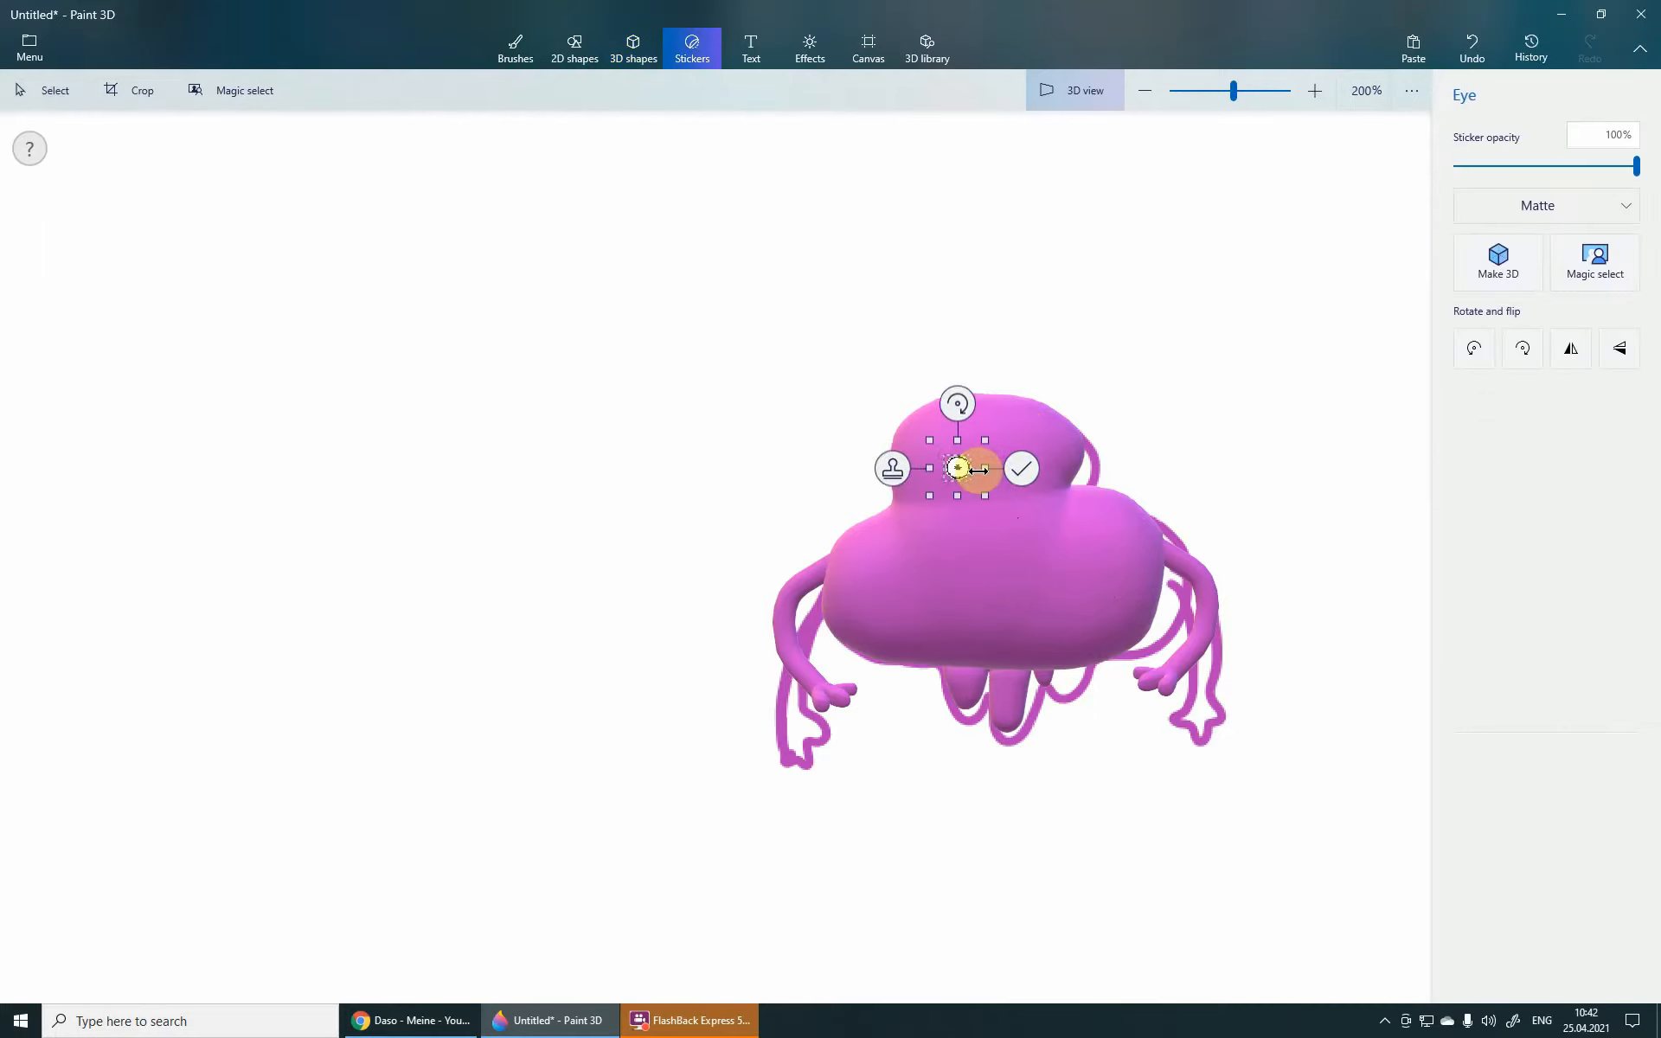
scroll(960, 452, up, 2)
scroll(977, 499, up, 1)
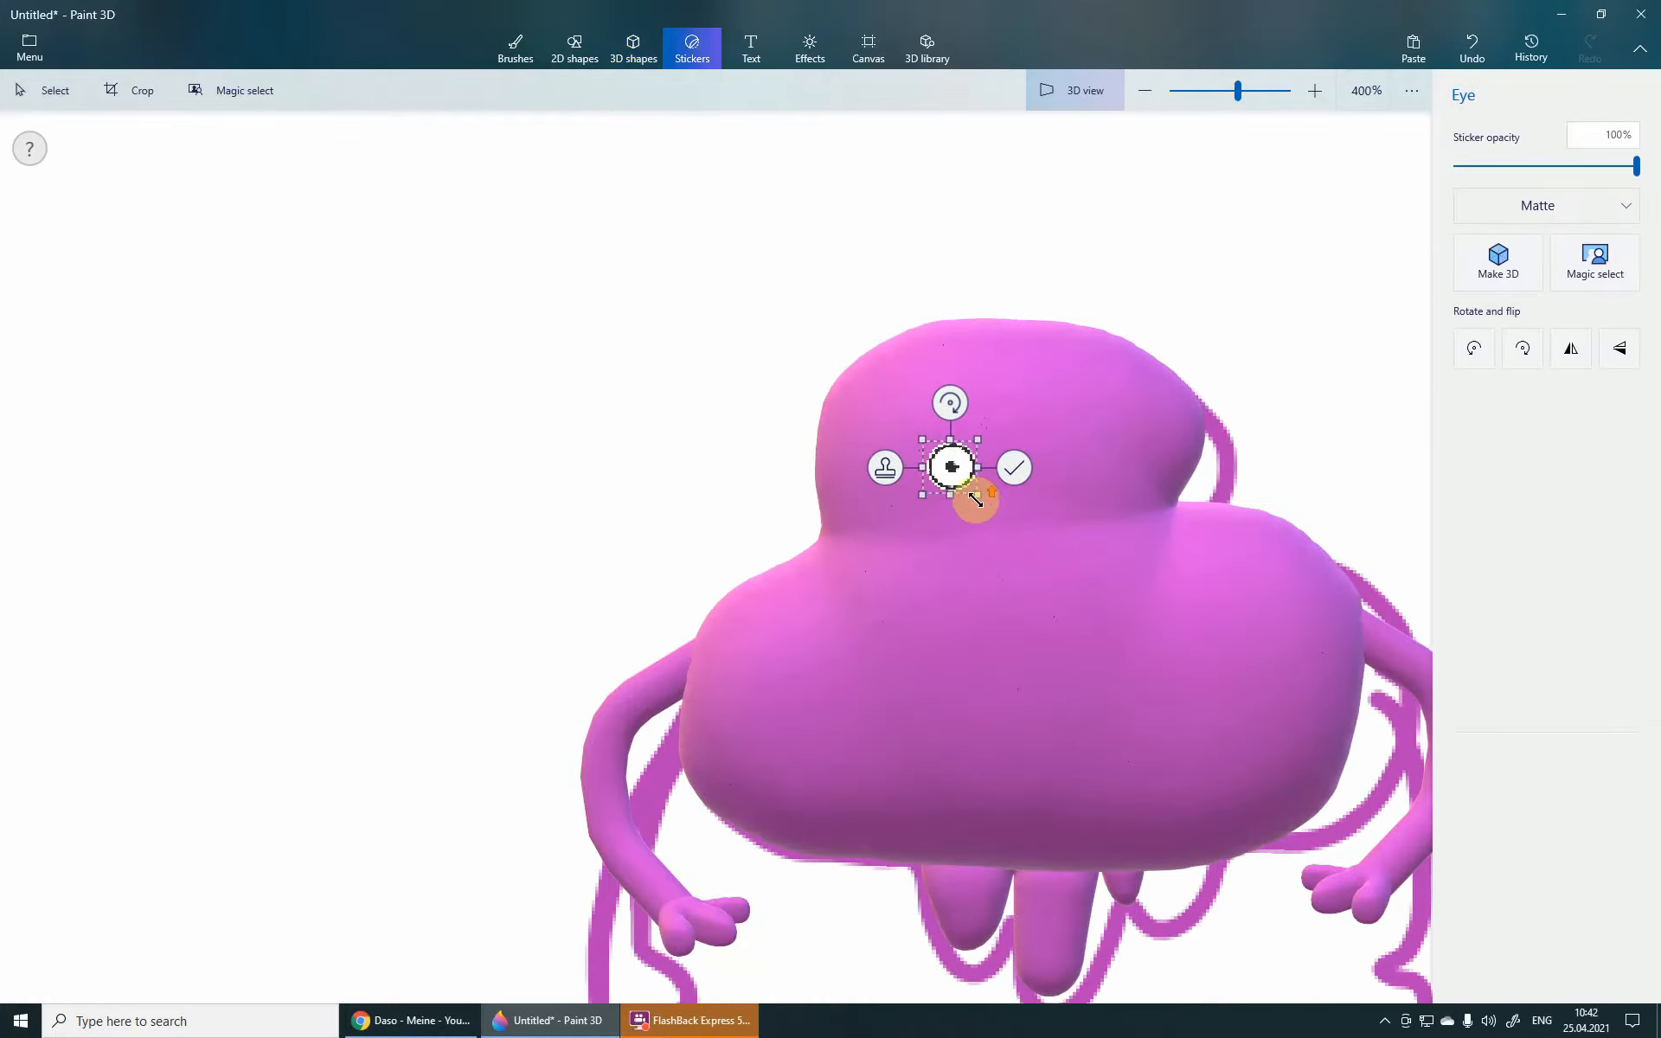
click(980, 505)
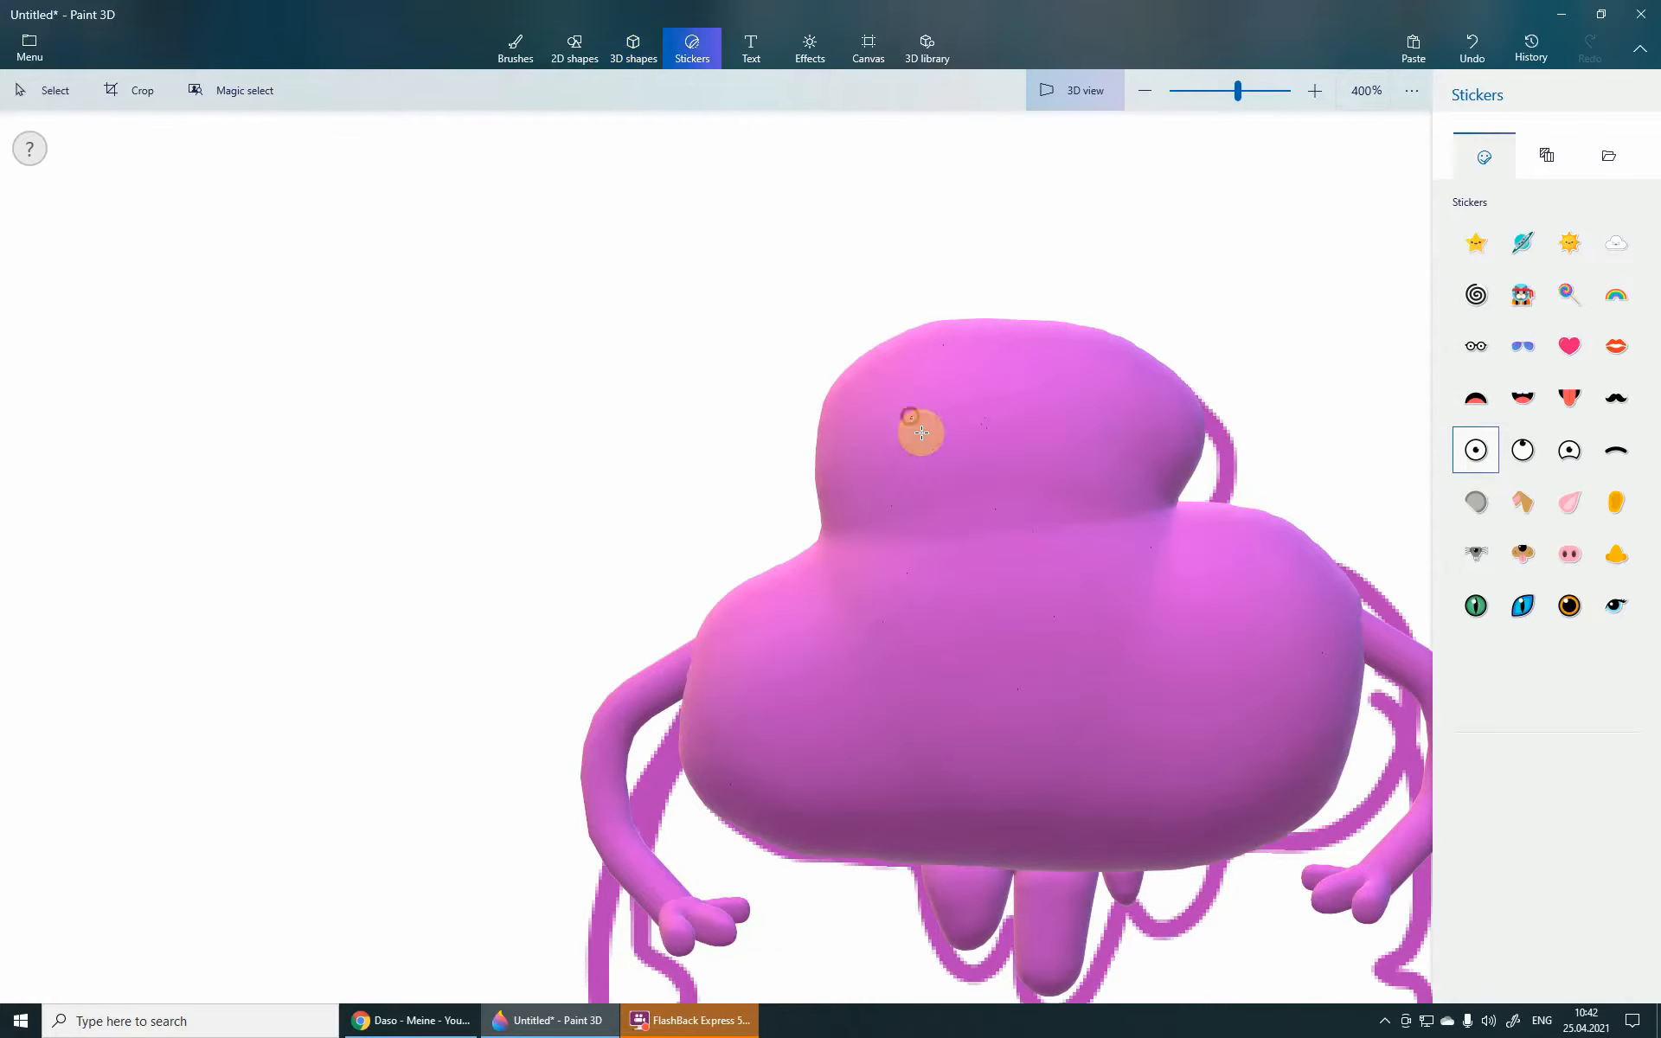
- Try a larger Eye sticker on the head, rotated about 45 degrees
drag(915, 424, 977, 467)
scroll(969, 460, down, 1)
scroll(962, 428, up, 1)
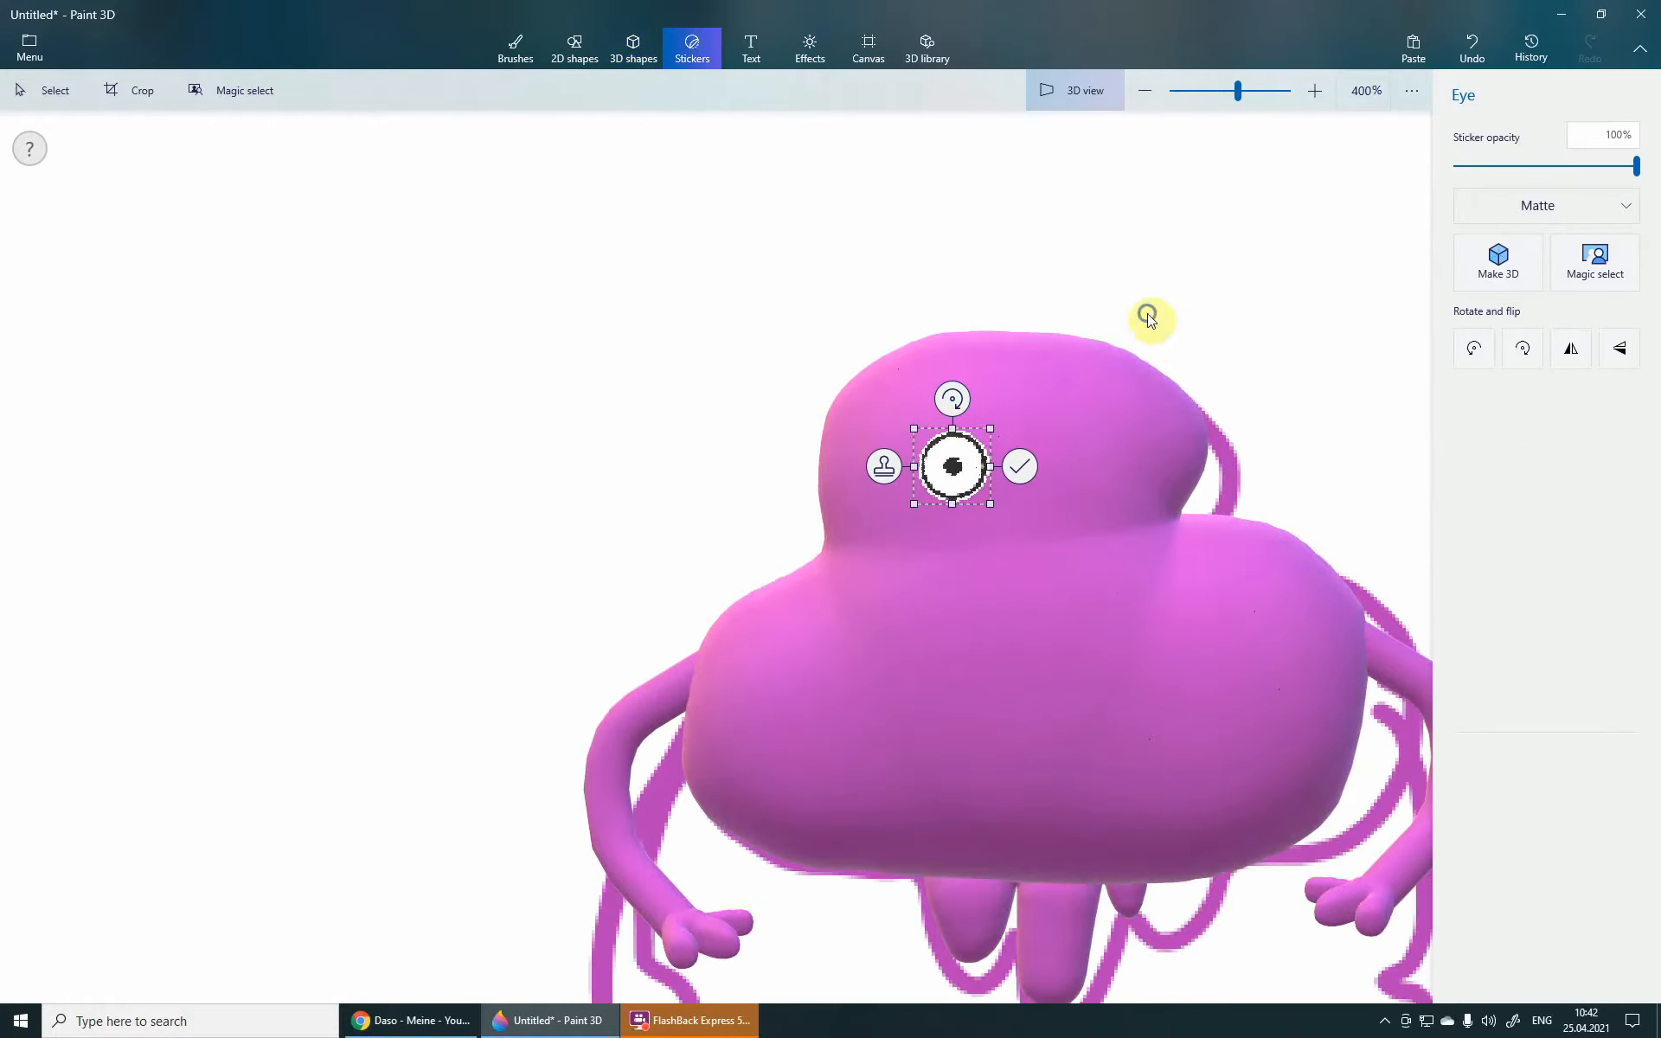
right_drag(1147, 315, 1034, 382)
drag(881, 439, 870, 459)
right_drag(705, 441, 854, 410)
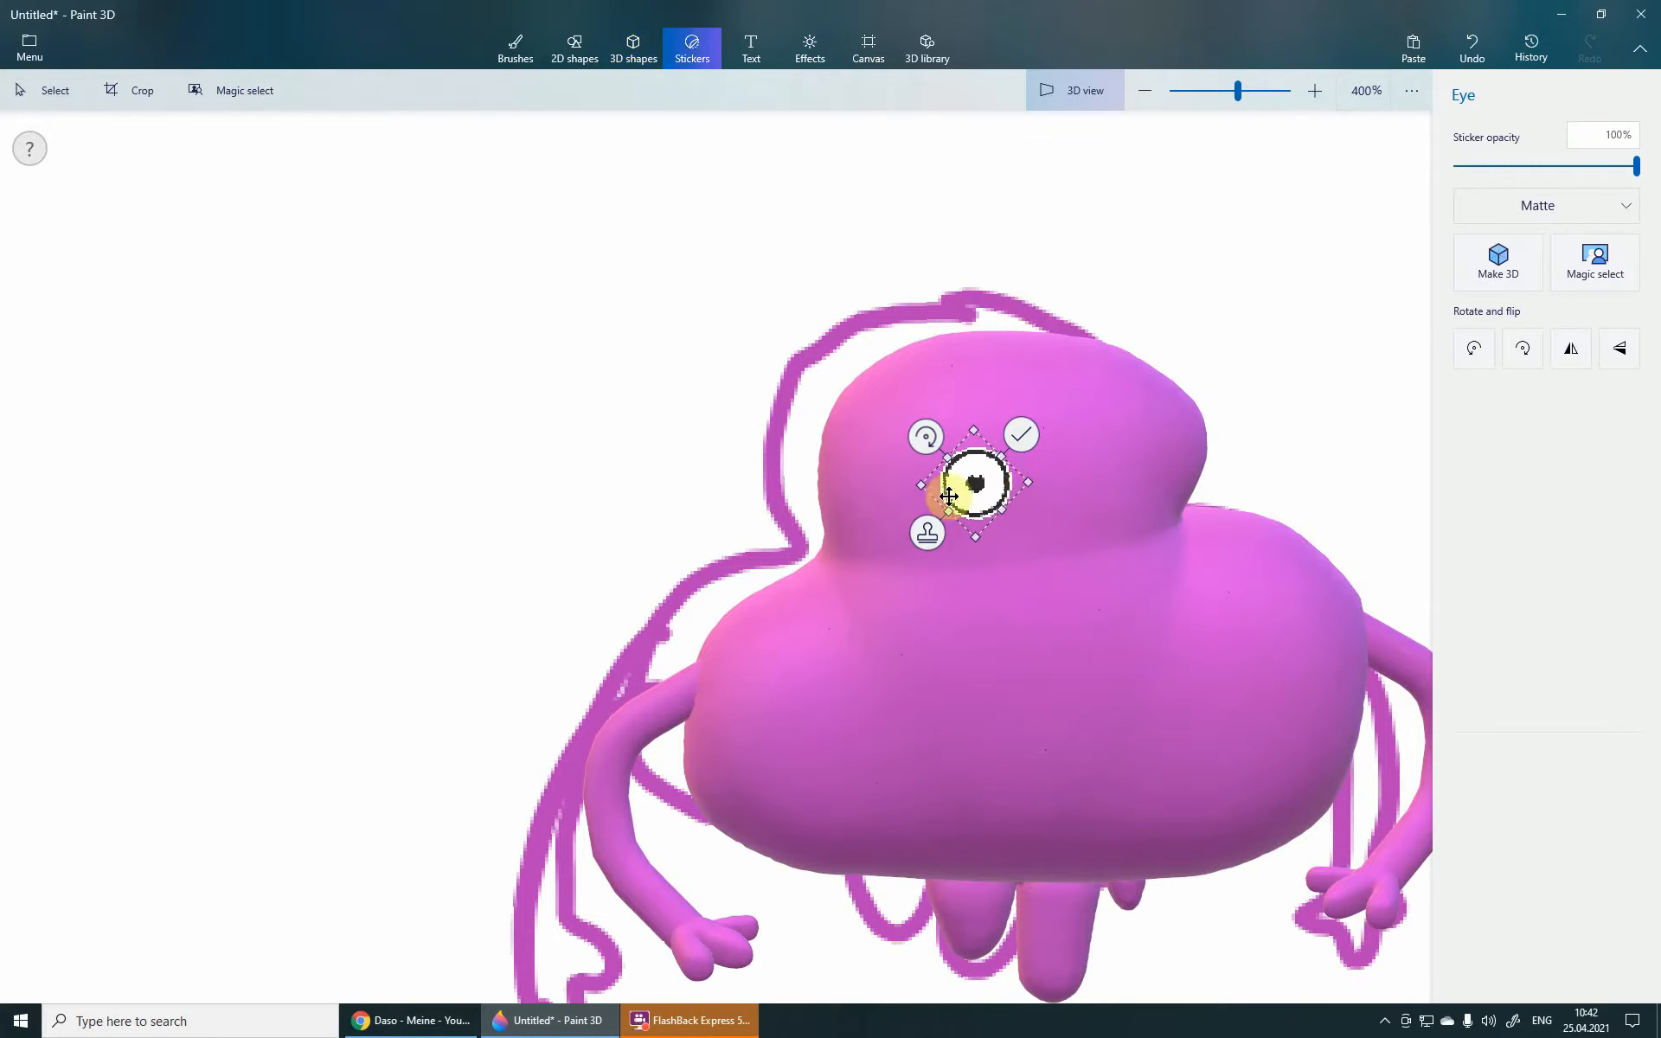
click(1022, 435)
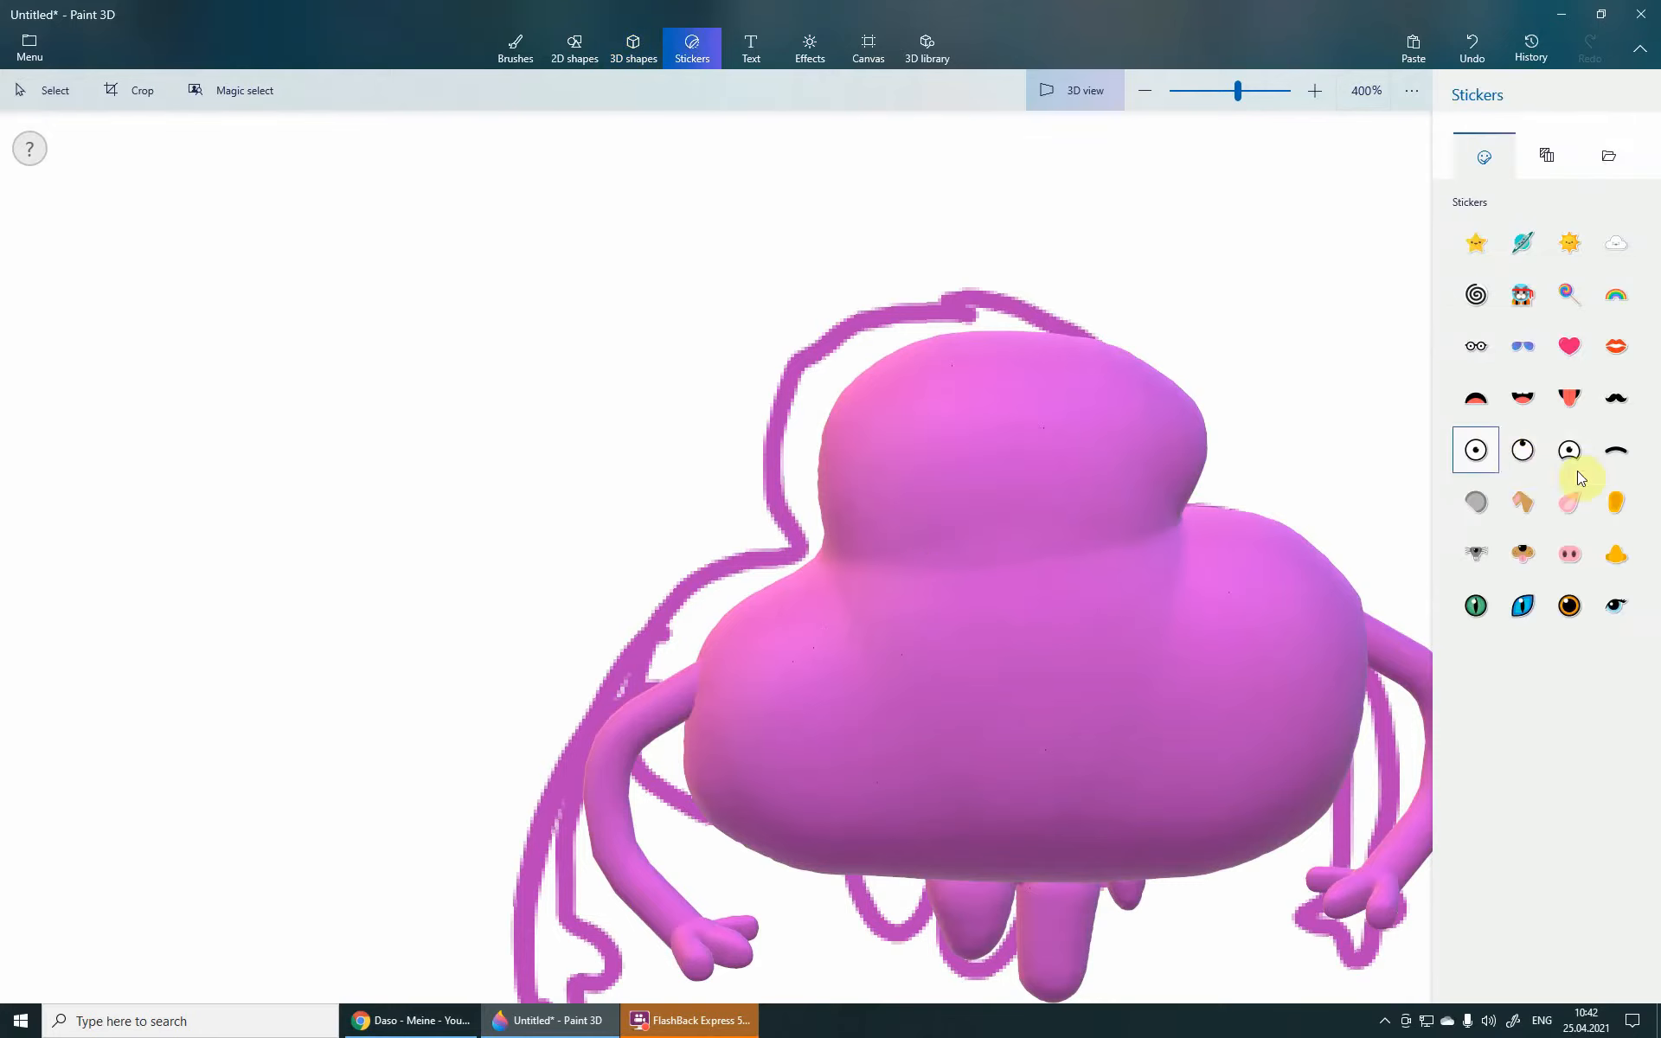
- Stamp Eye stickers at three spots on the head and apply them
drag(927, 452, 981, 508)
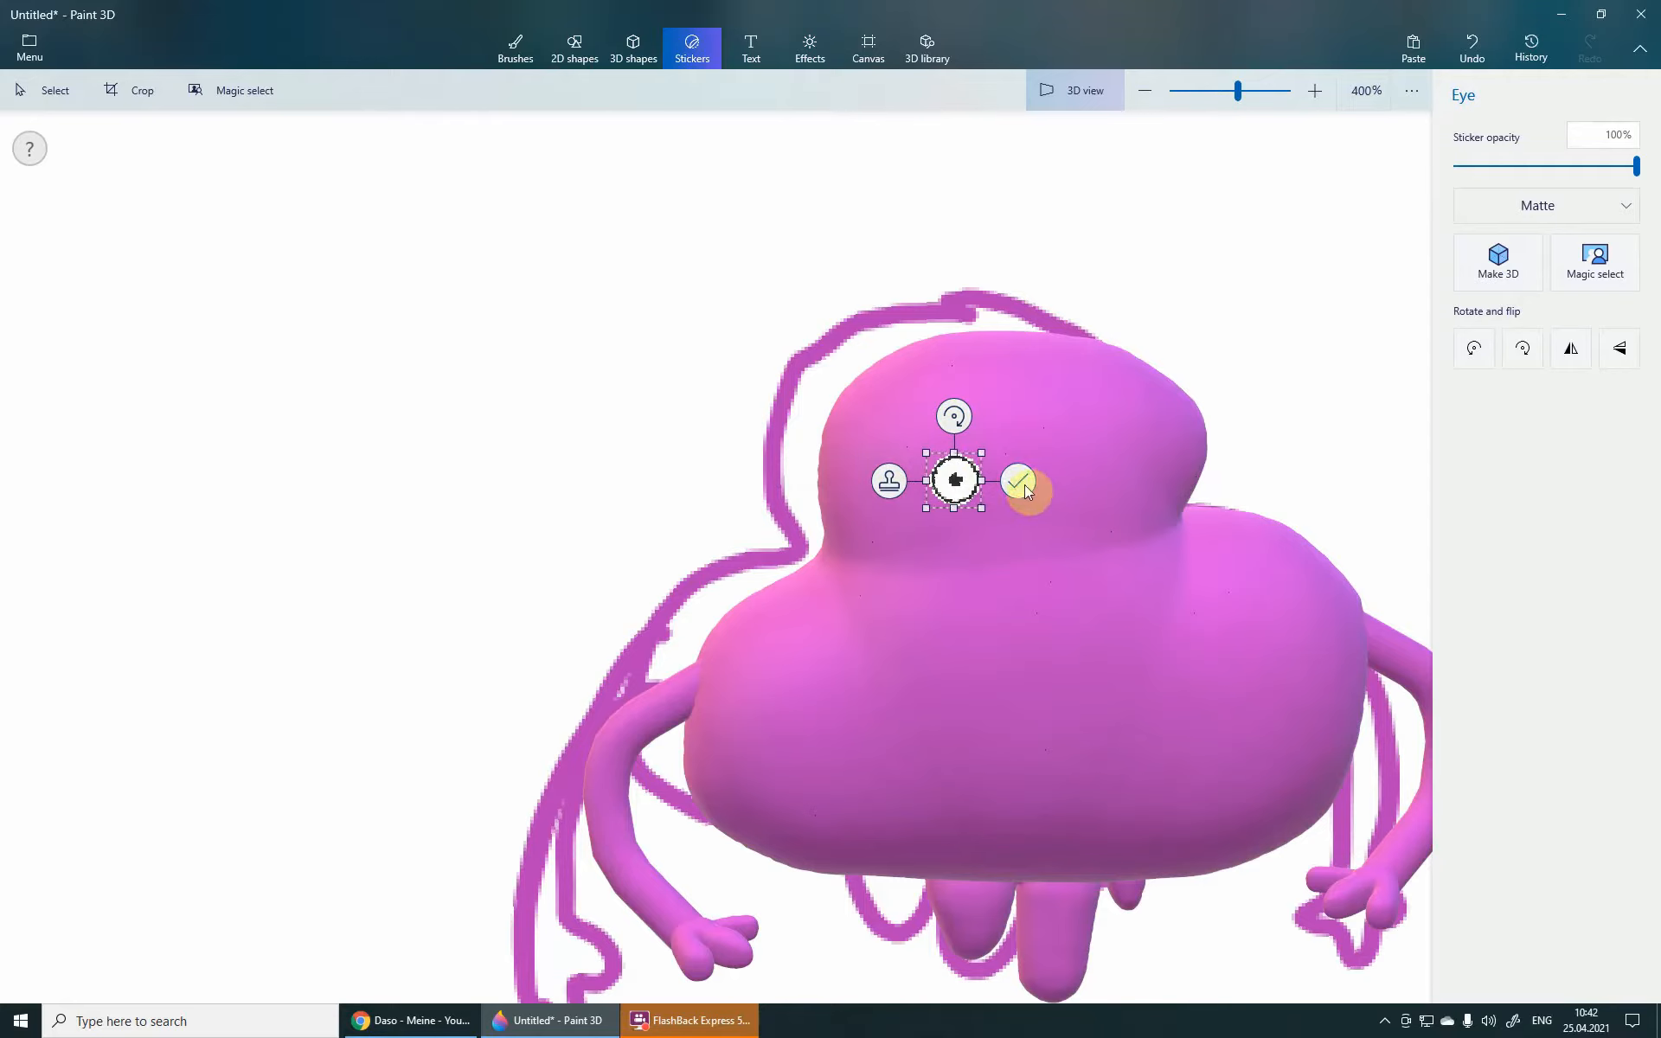
drag(954, 469, 1093, 485)
click(878, 490)
click(963, 429)
click(1030, 485)
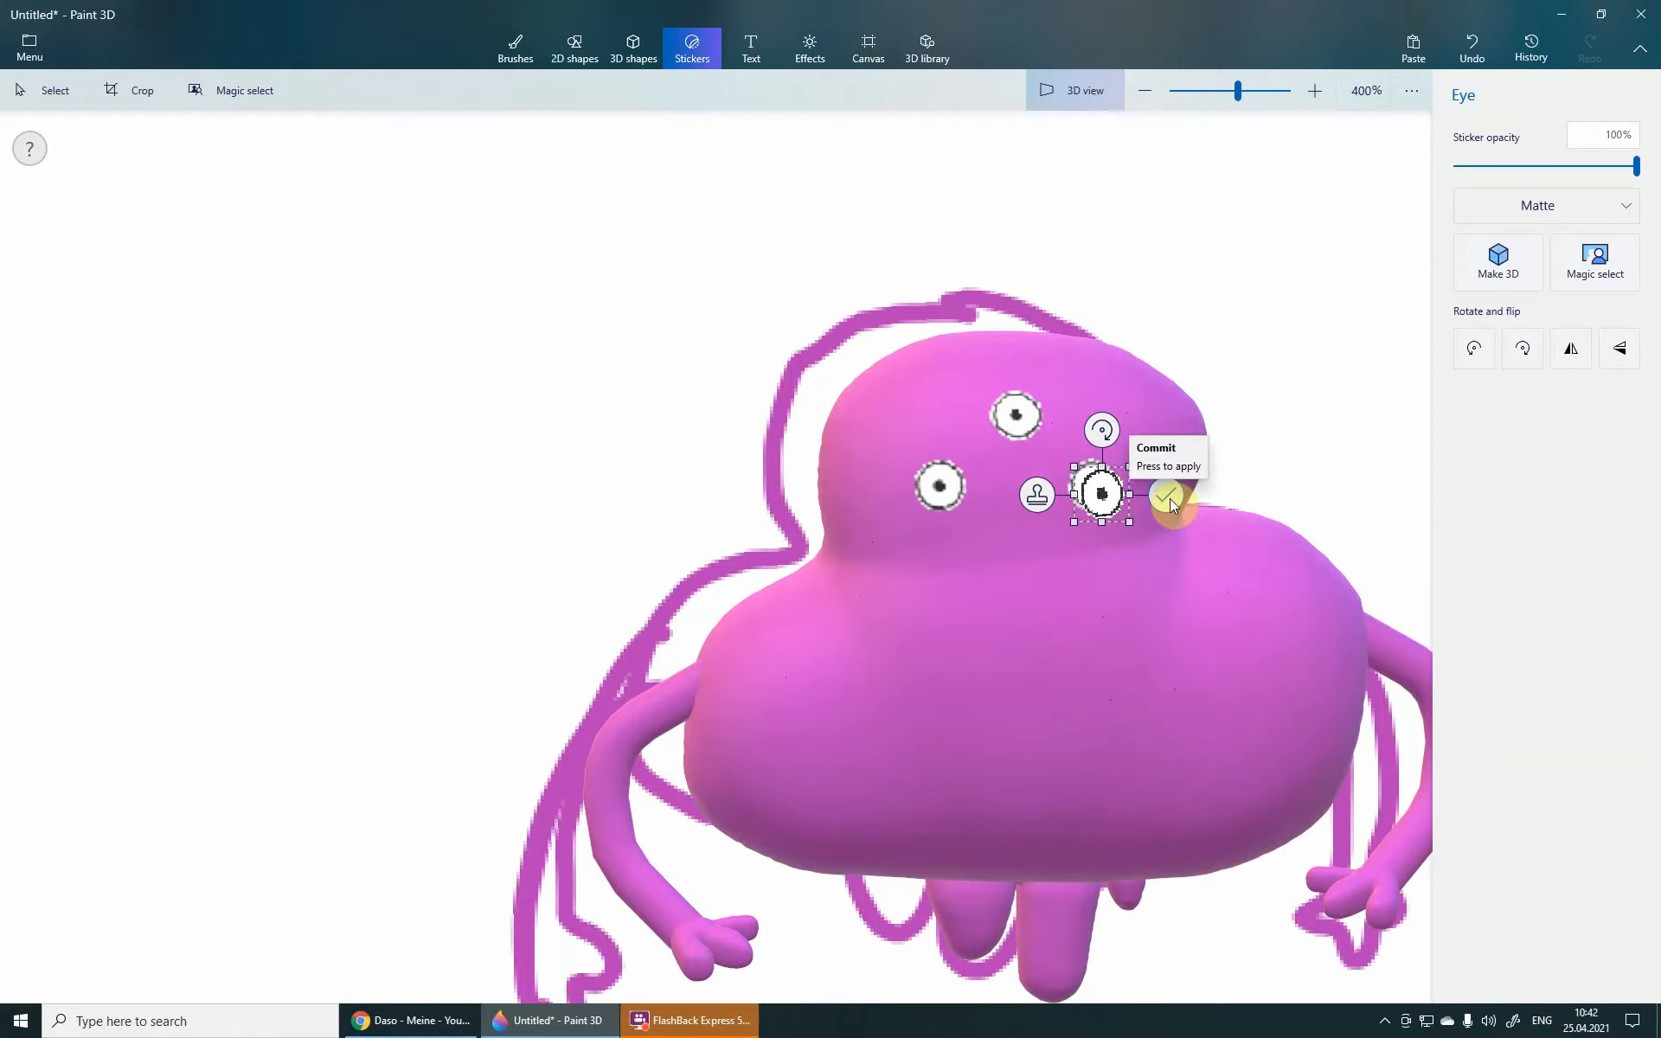
click(1164, 497)
- Check the Eye stickers from several angles, and undo them to clear the head
drag(1242, 494, 826, 467)
scroll(791, 480, down, 1)
right_drag(798, 489, 866, 465)
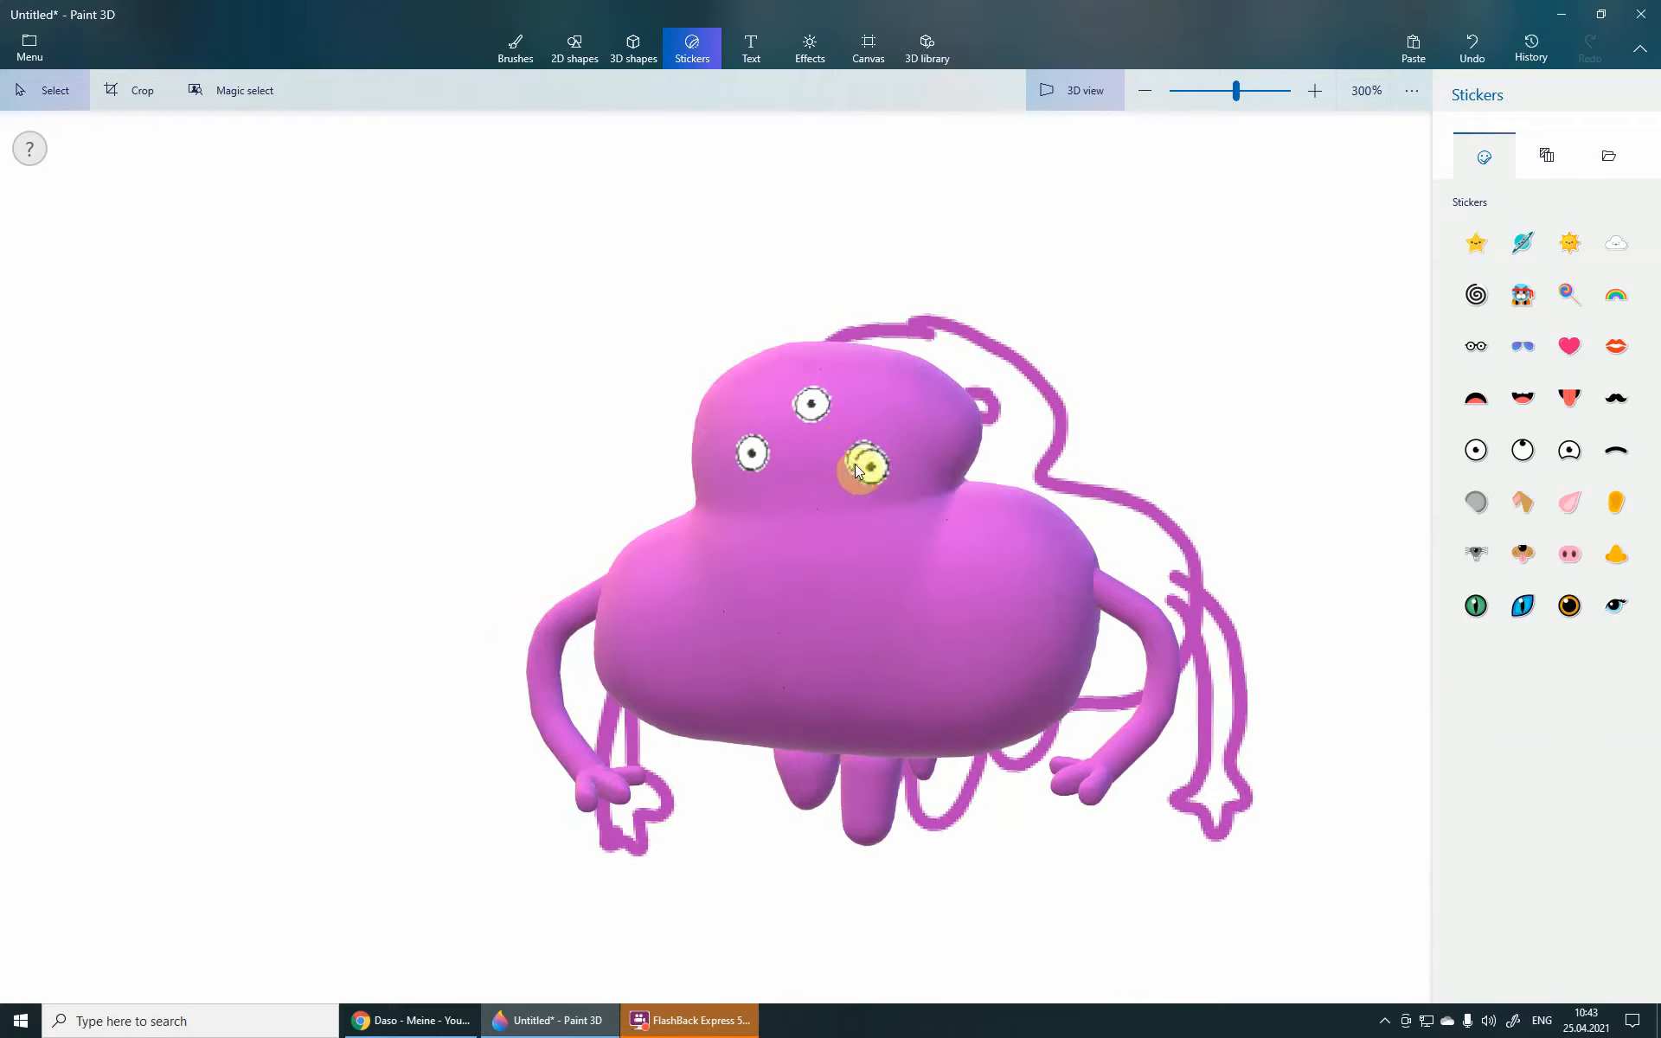
right_drag(844, 486, 899, 486)
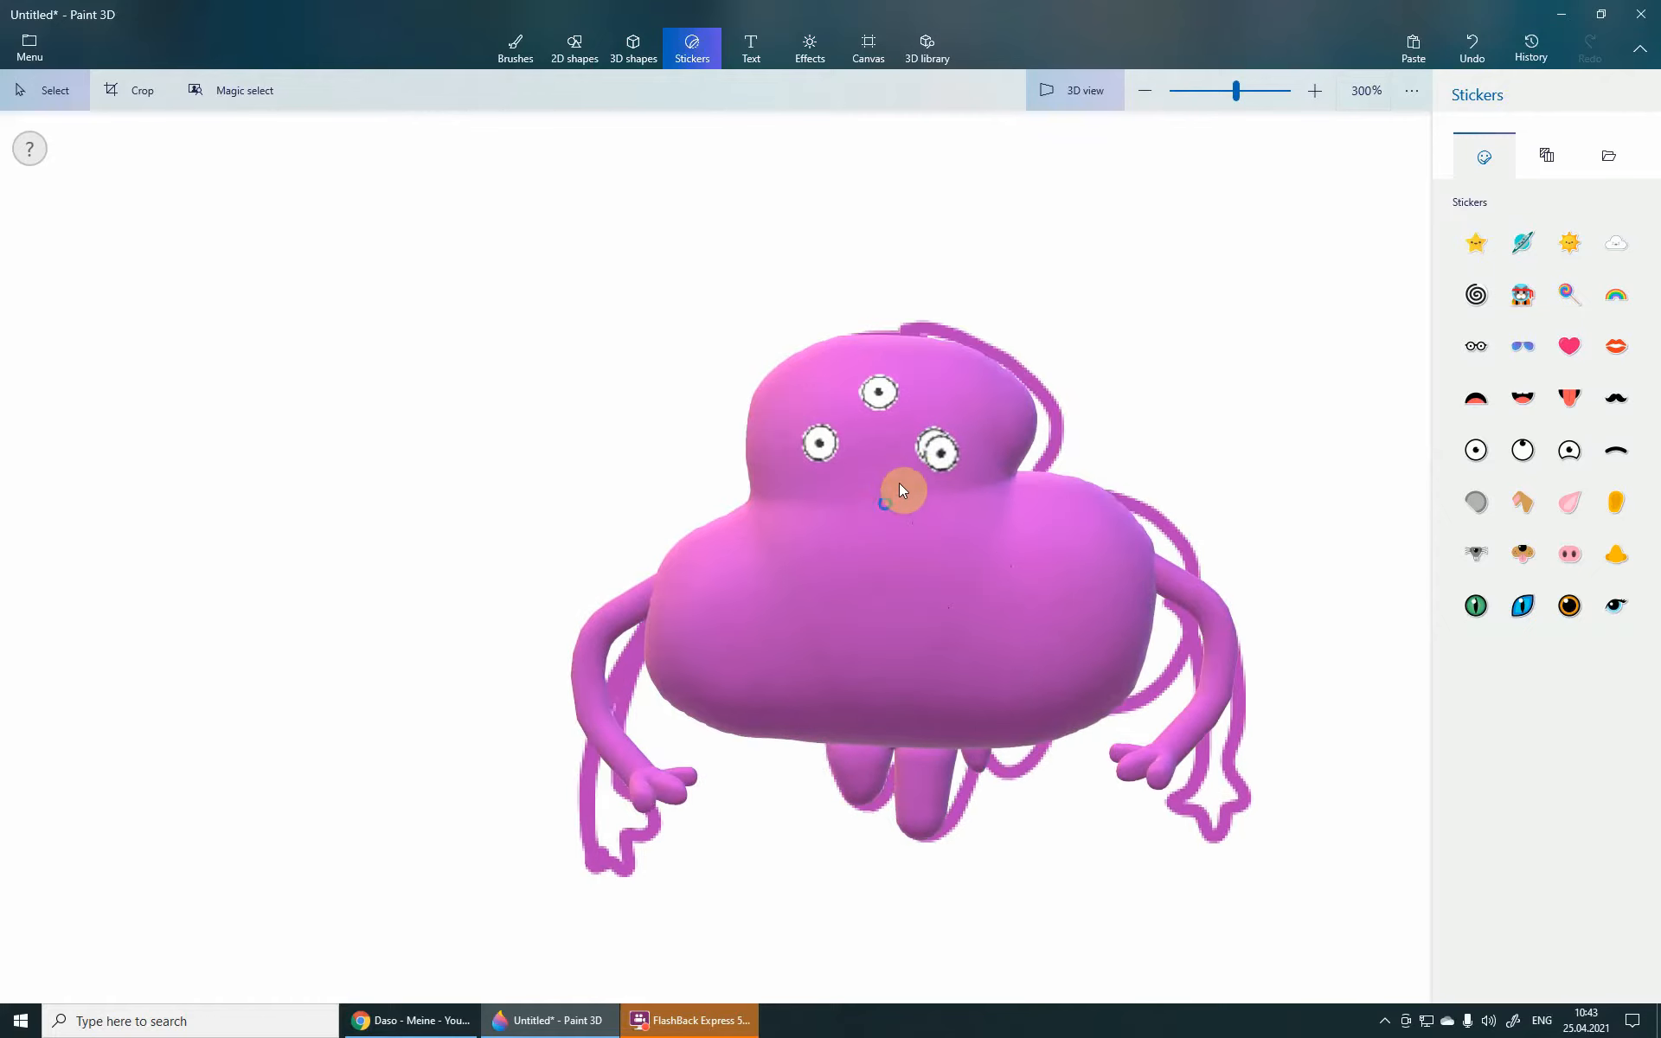
key(ctrl+z)
key(ctrl+z)
key(ctrl+z)
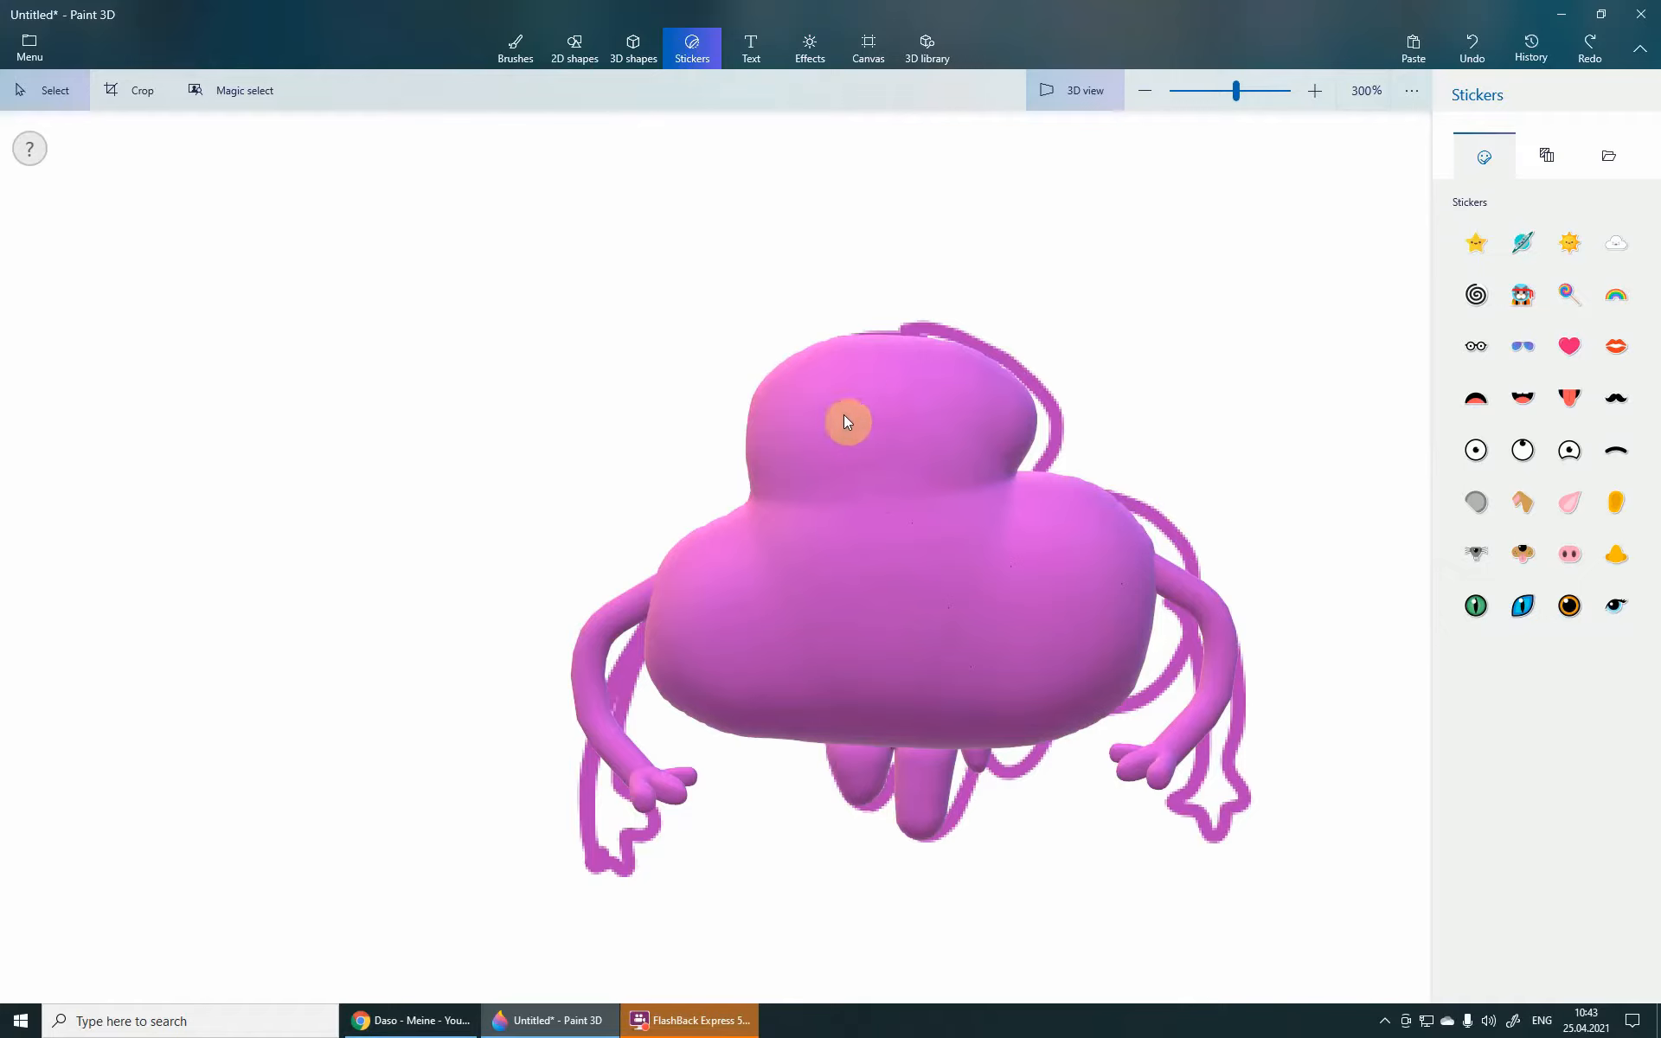
- Try modelling an eye as a small round soft-edge shape drawn on the front of the head
right_drag(1097, 441, 910, 441)
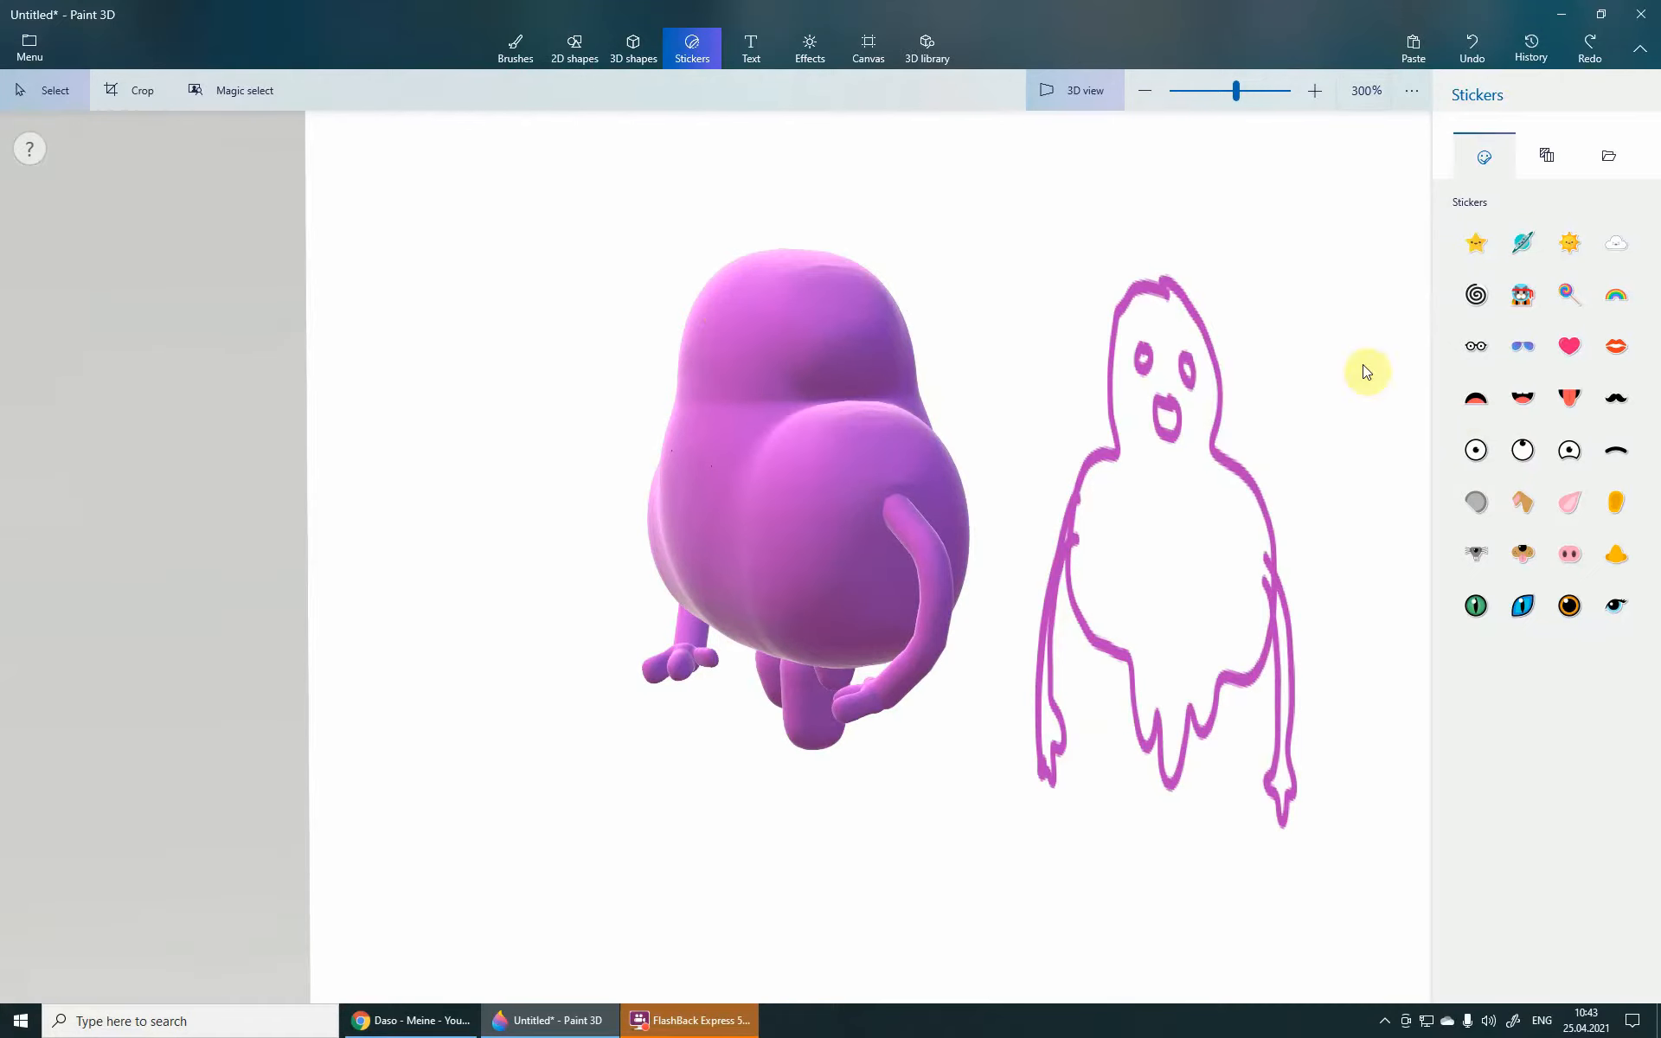
click(634, 48)
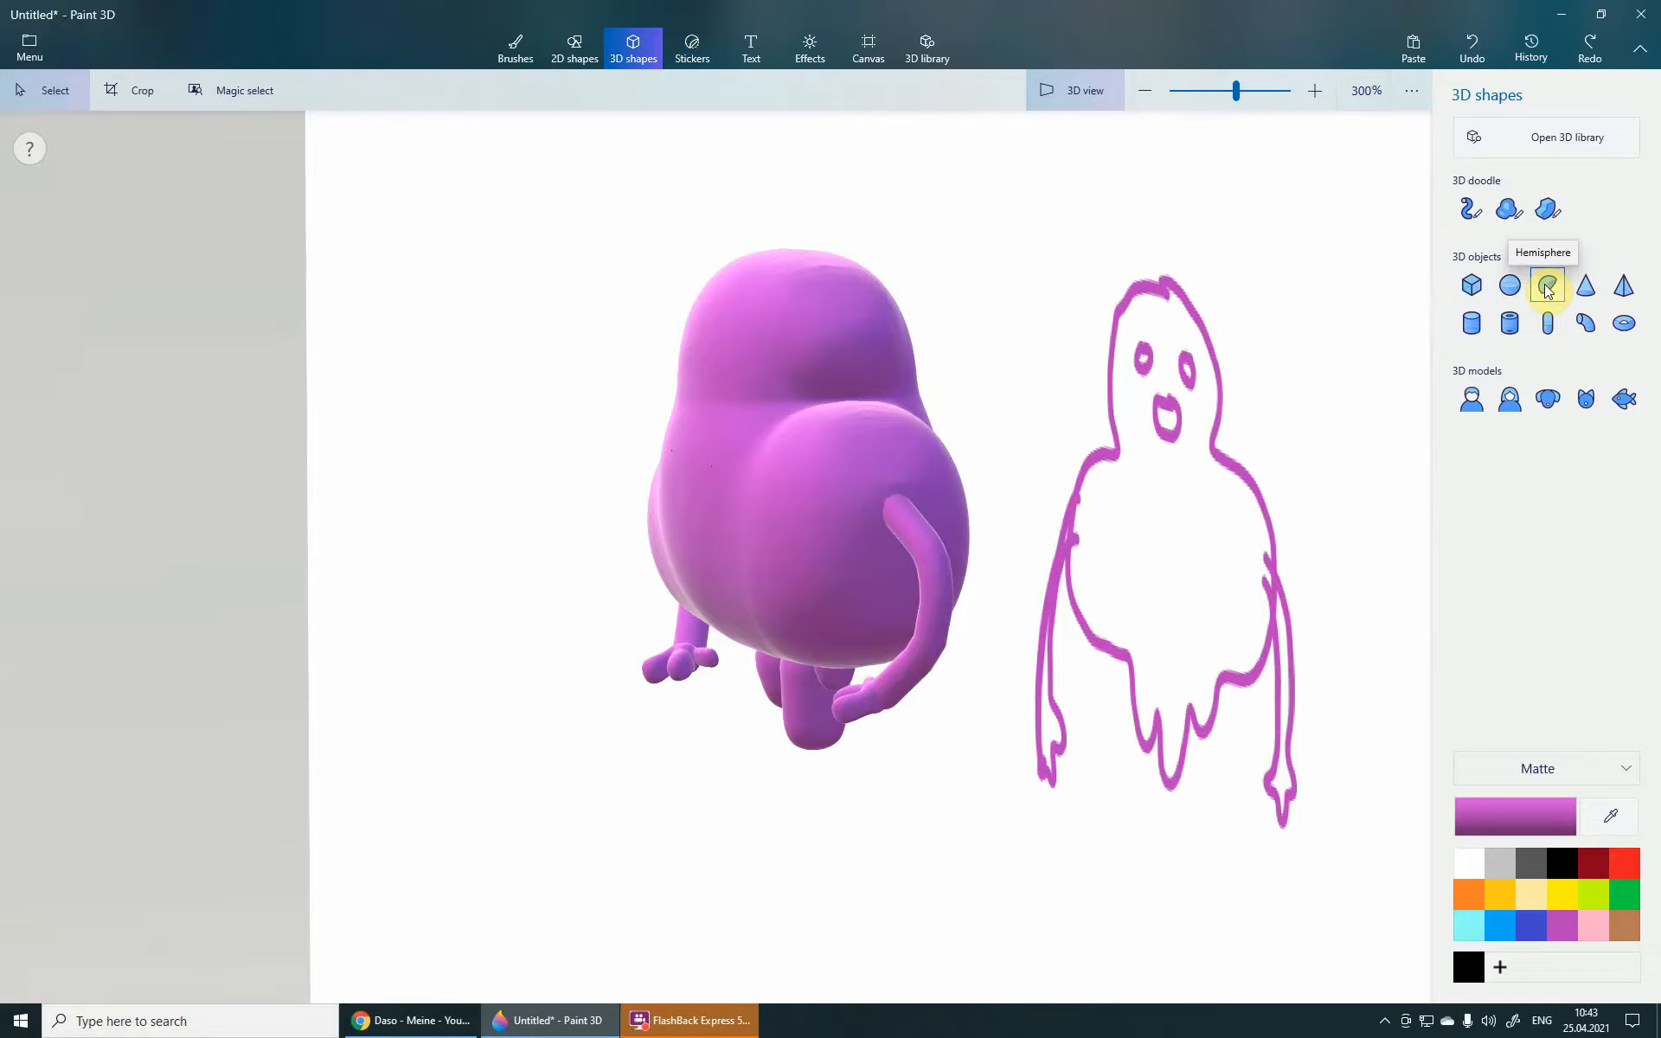
click(1505, 212)
click(995, 459)
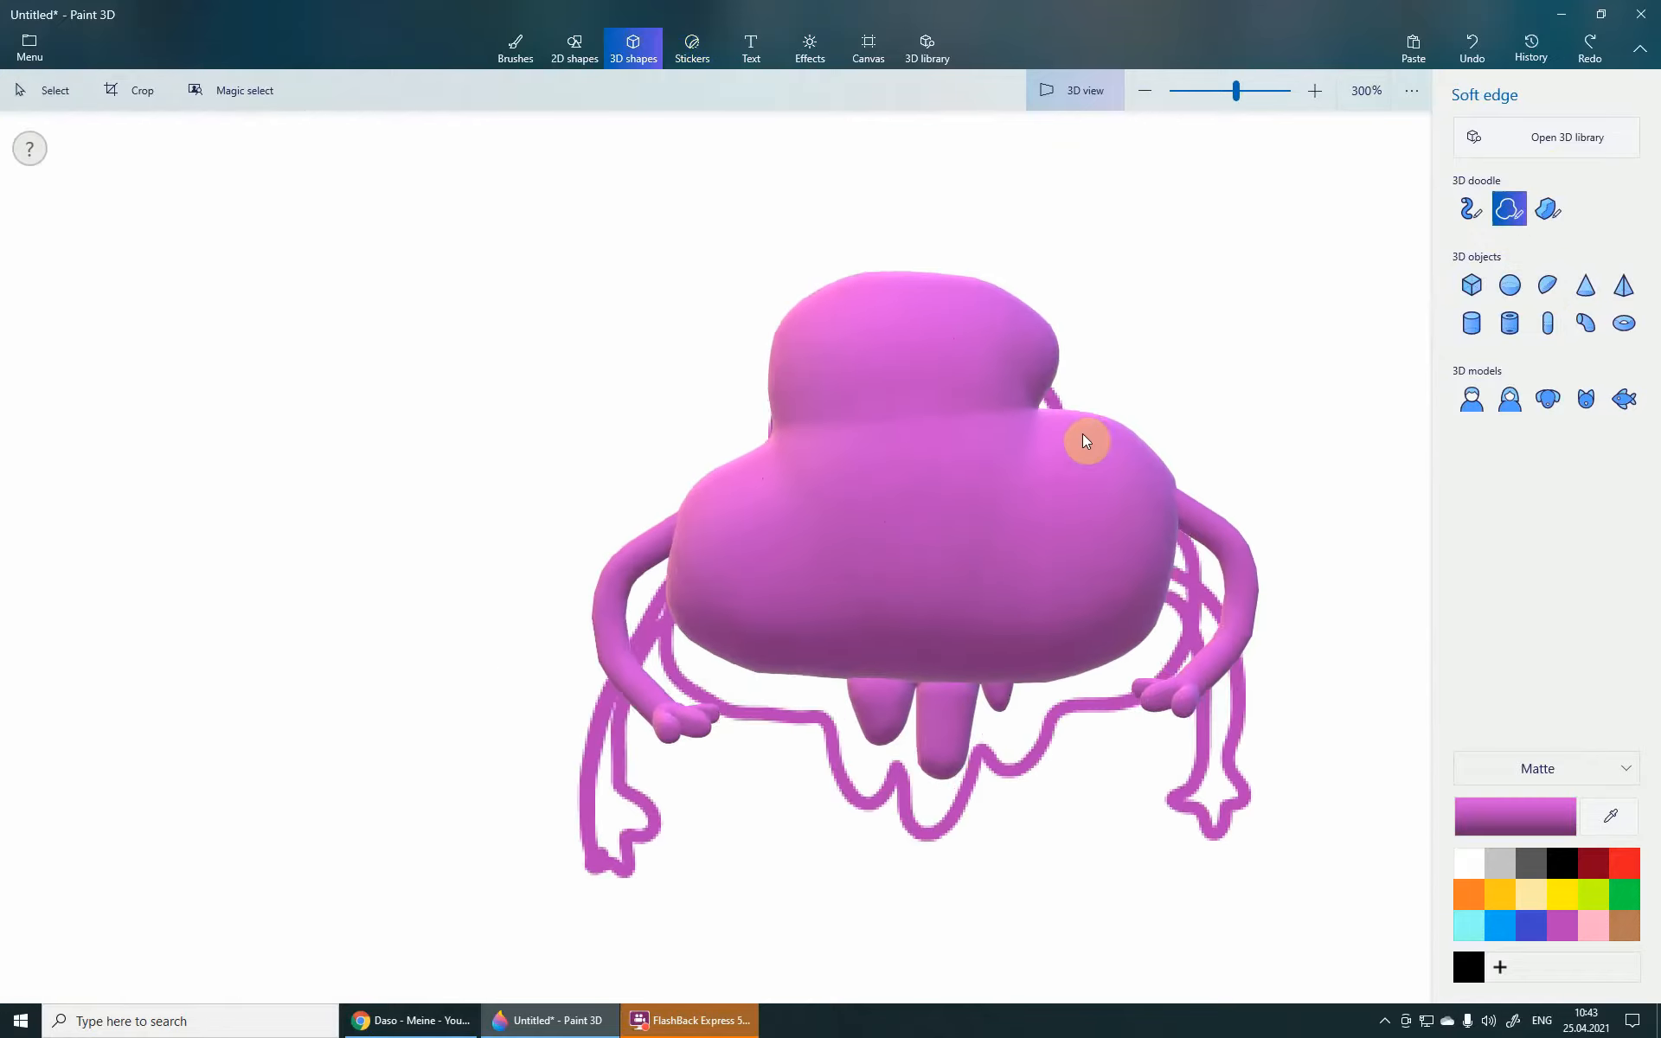
drag(1082, 435, 1086, 451)
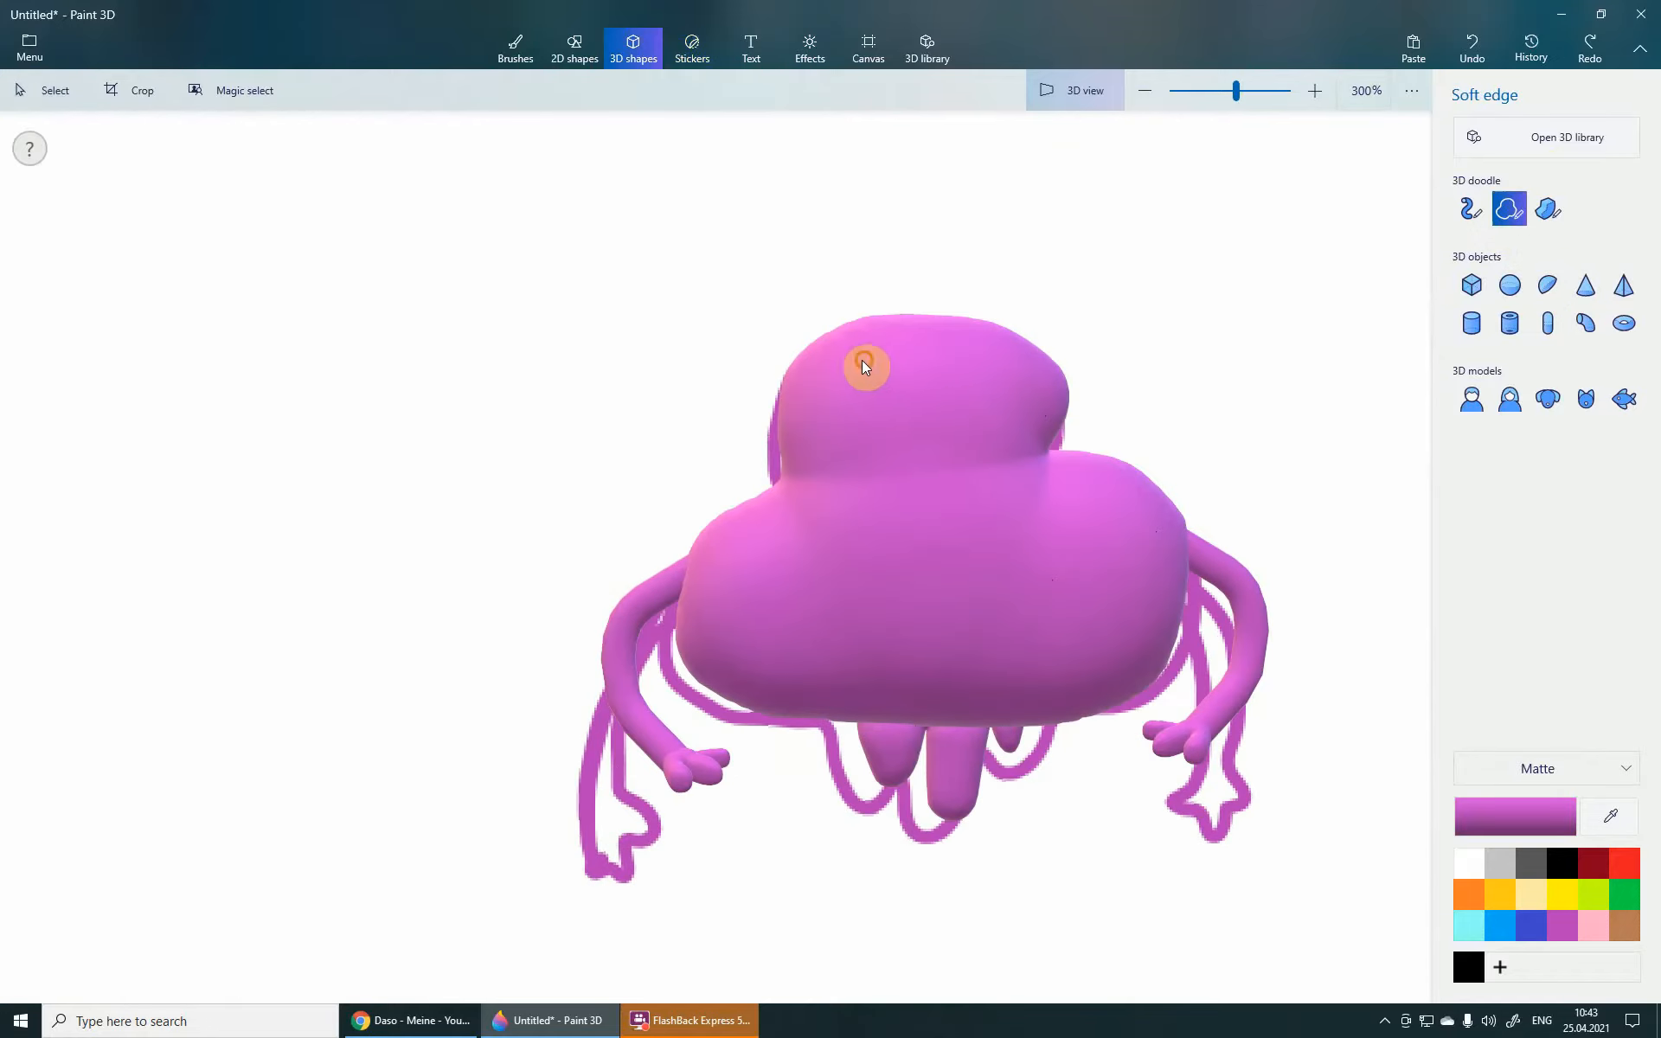
mouse_move(863, 361)
mouse_down()
mouse_move(850, 382)
mouse_move(864, 361)
mouse_up()
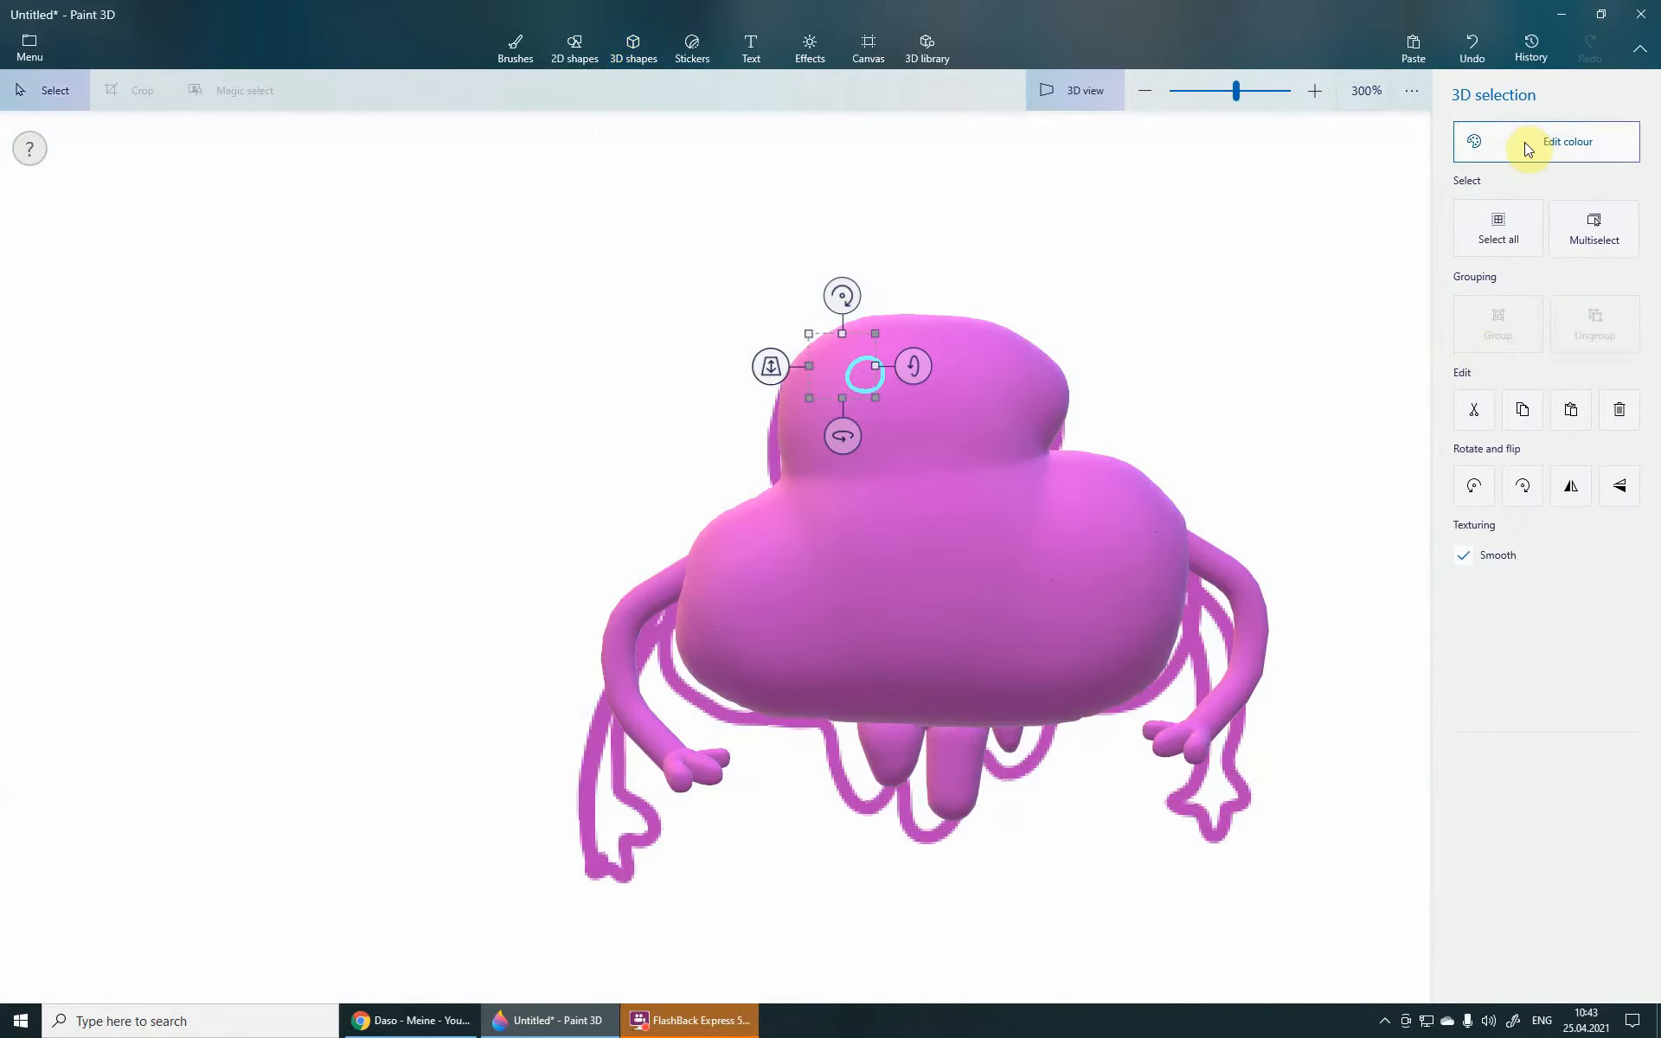
- Try colouring the small soft-edge eye matte black
click(1524, 141)
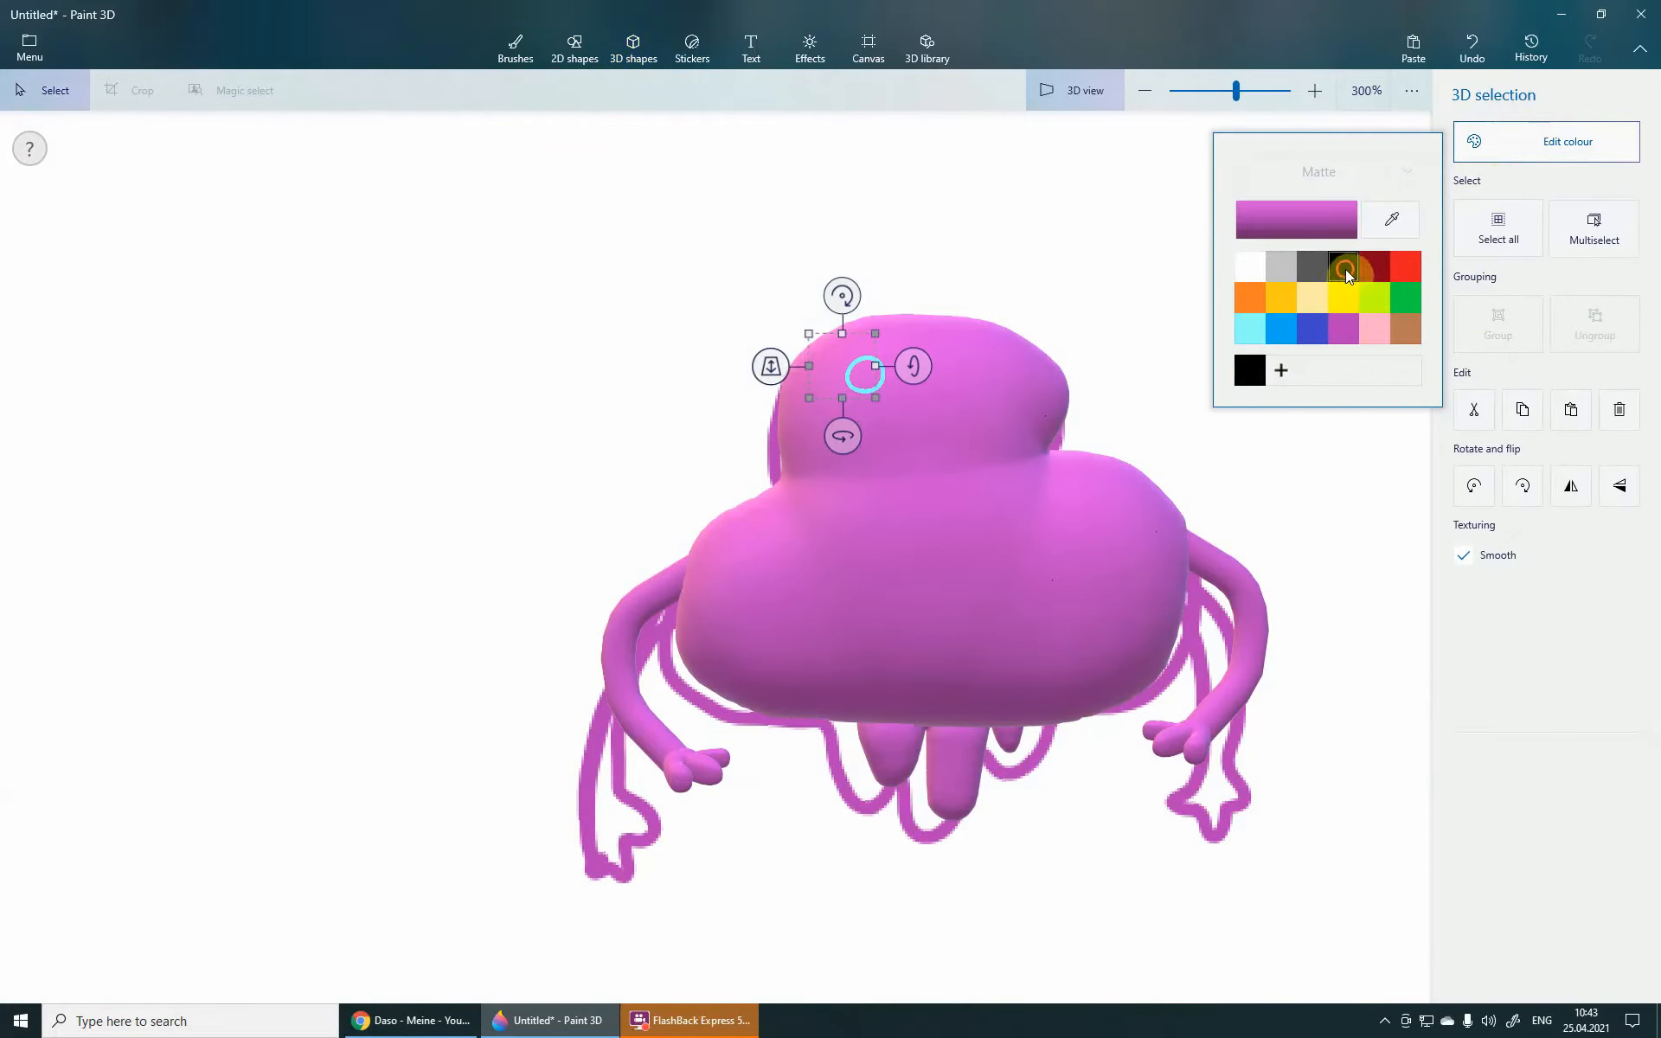
click(1346, 268)
click(1250, 370)
click(823, 364)
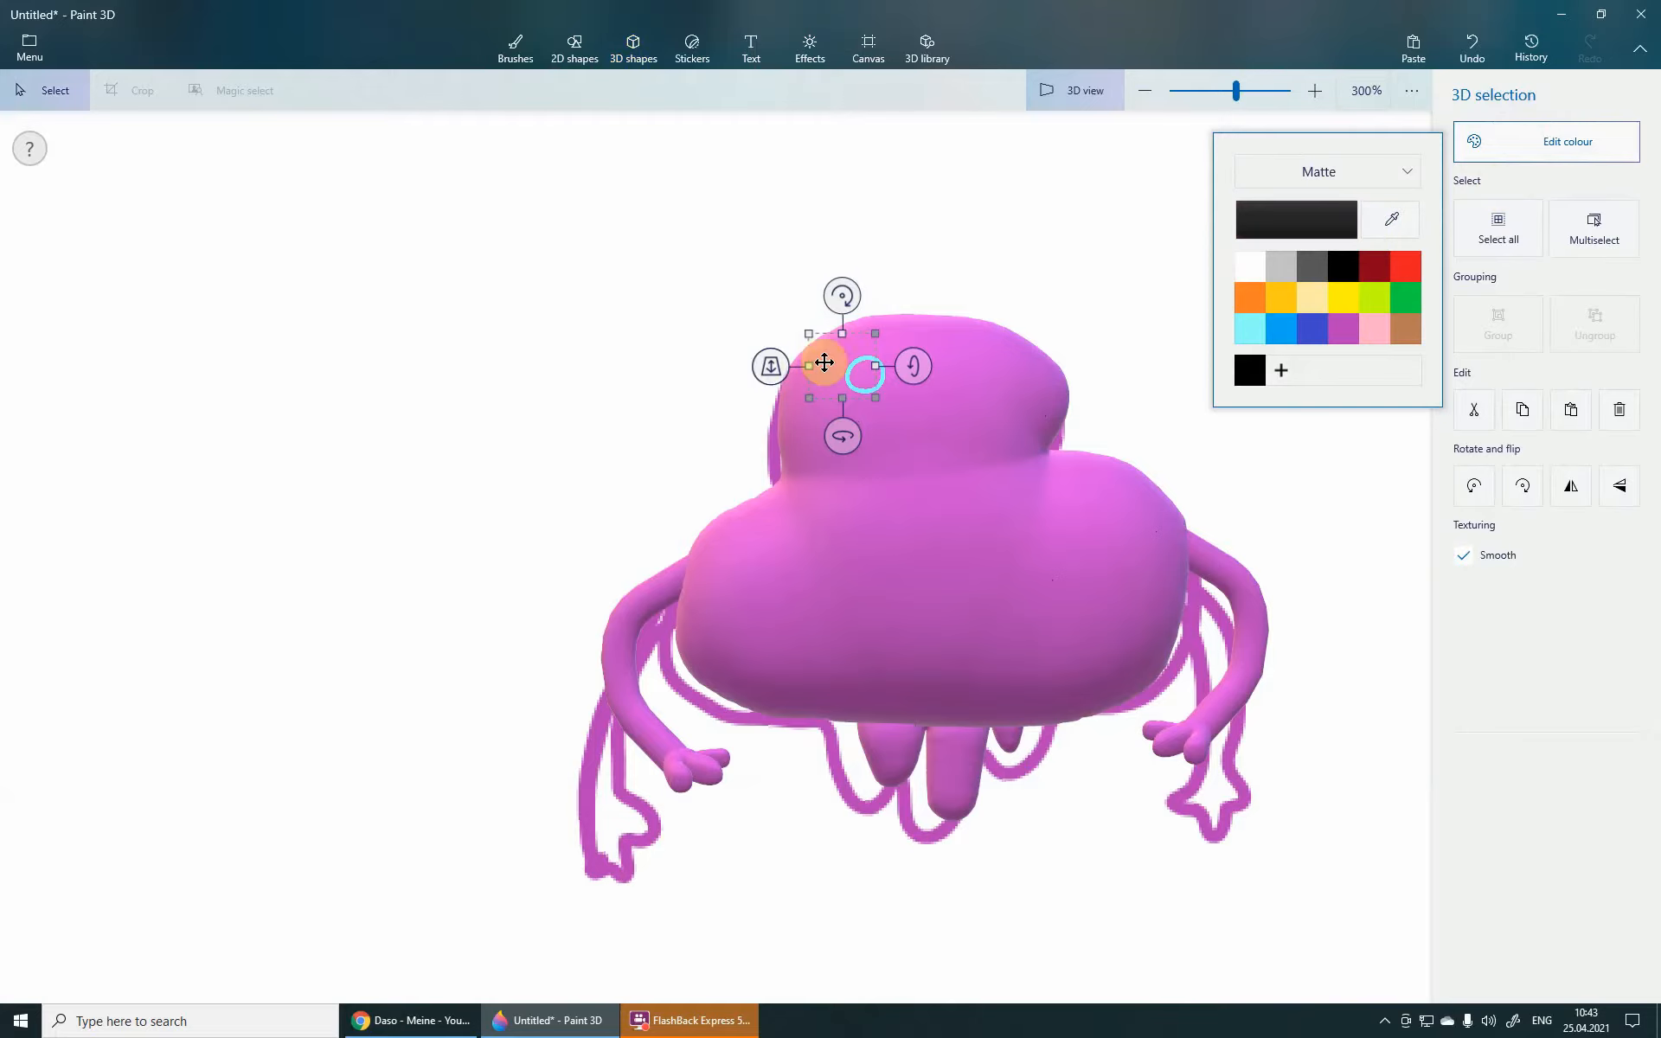
- Try to bring the soft-edge eye out to the head's front surface and adjust its shape
mouse_move(671, 344)
right_down()
mouse_move(709, 372)
mouse_move(927, 404)
right_up()
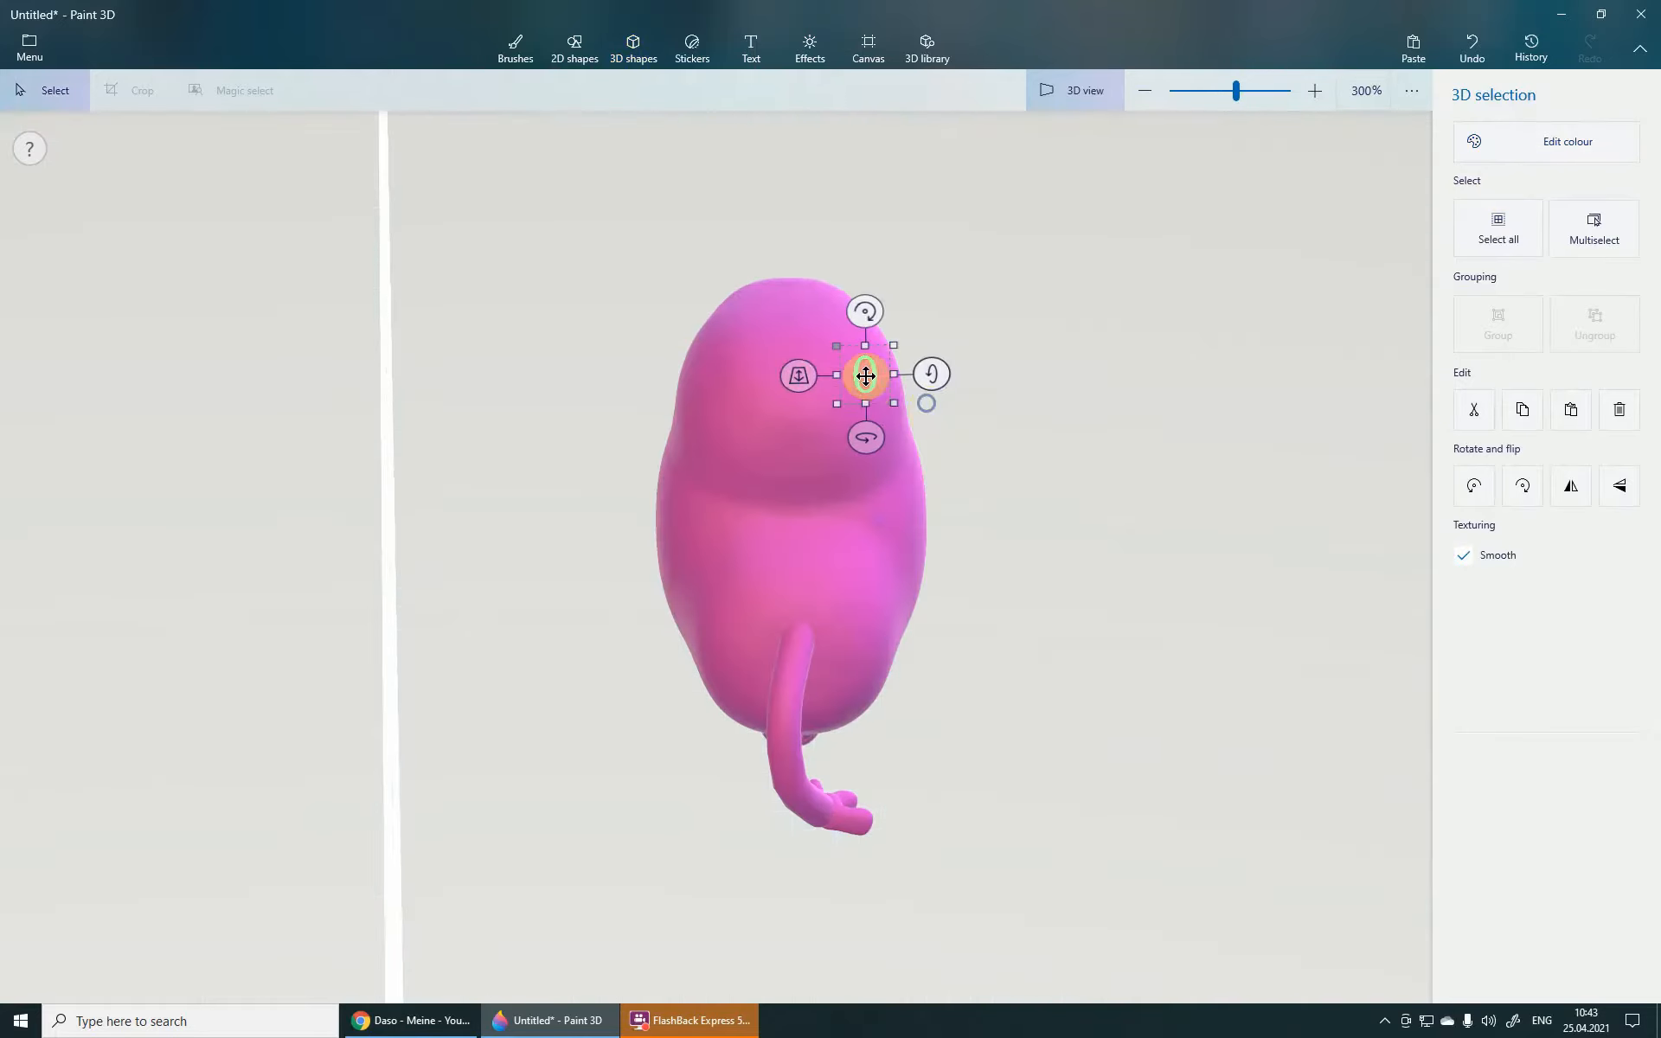
drag(865, 377, 922, 385)
scroll(922, 405, up, 2)
right_drag(1012, 407, 853, 403)
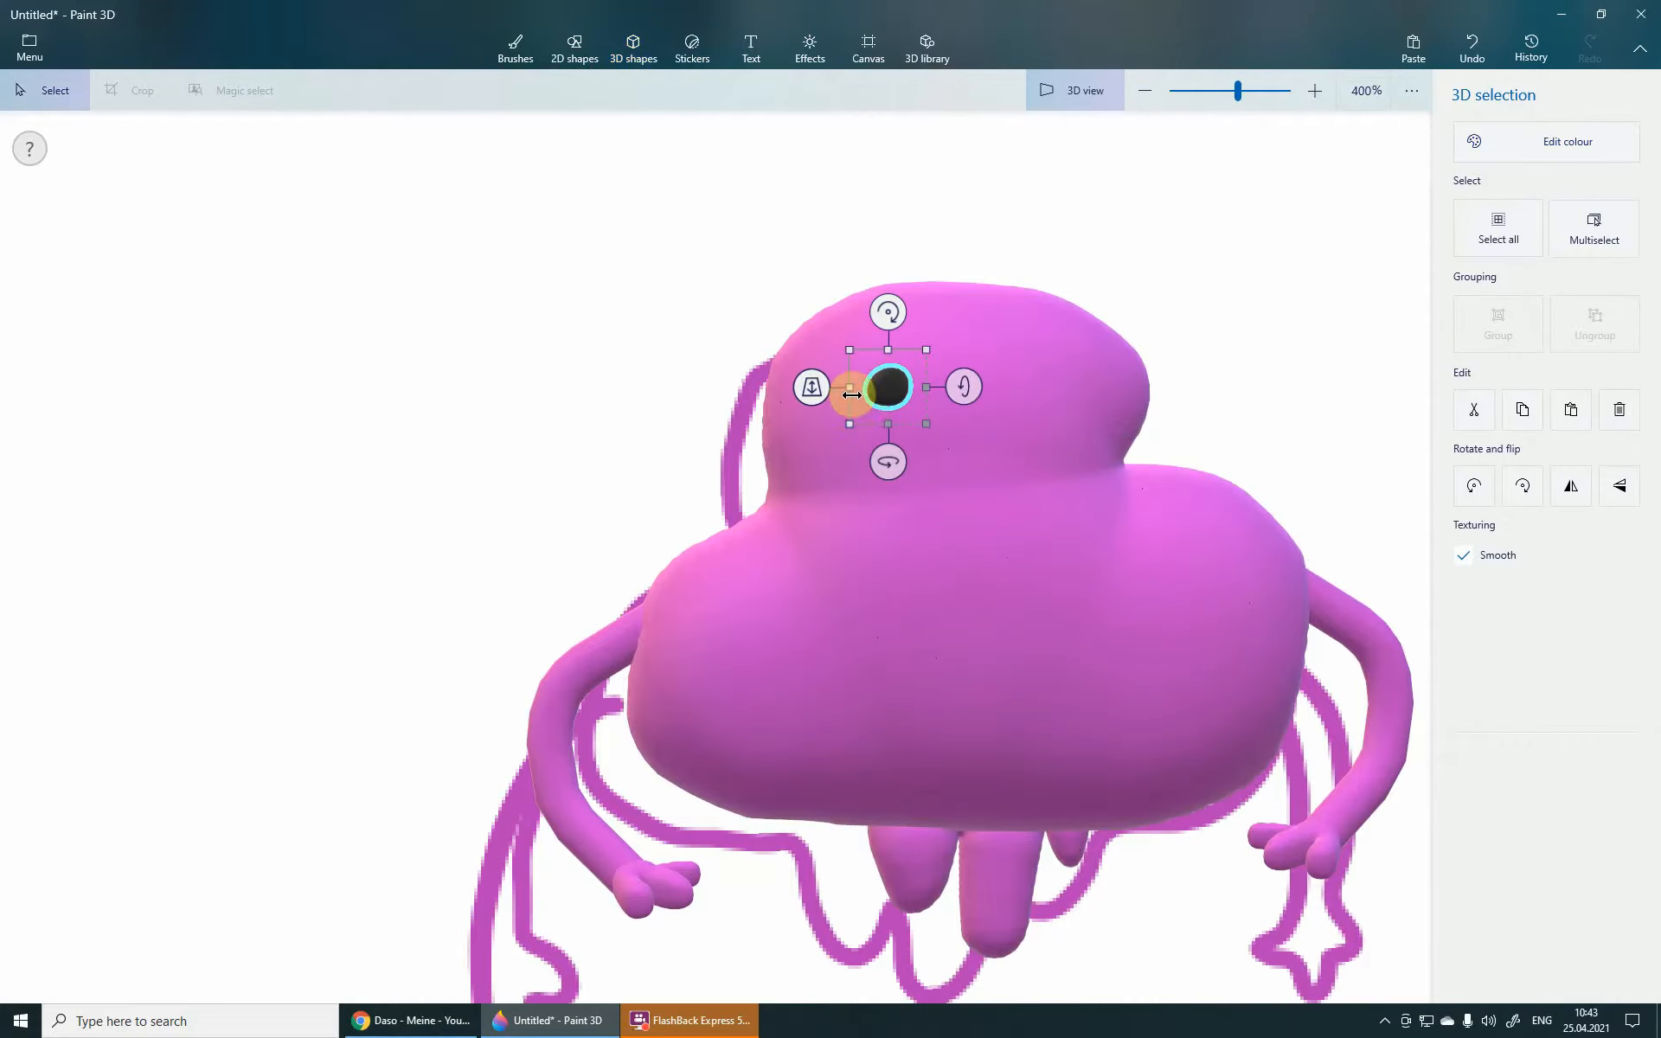
mouse_move(852, 395)
mouse_down()
mouse_move(855, 380)
mouse_move(905, 394)
mouse_up()
- Try a slightly smaller soft-edge eye, and undo the edits to clear it from the head
scroll(904, 393, down, 2)
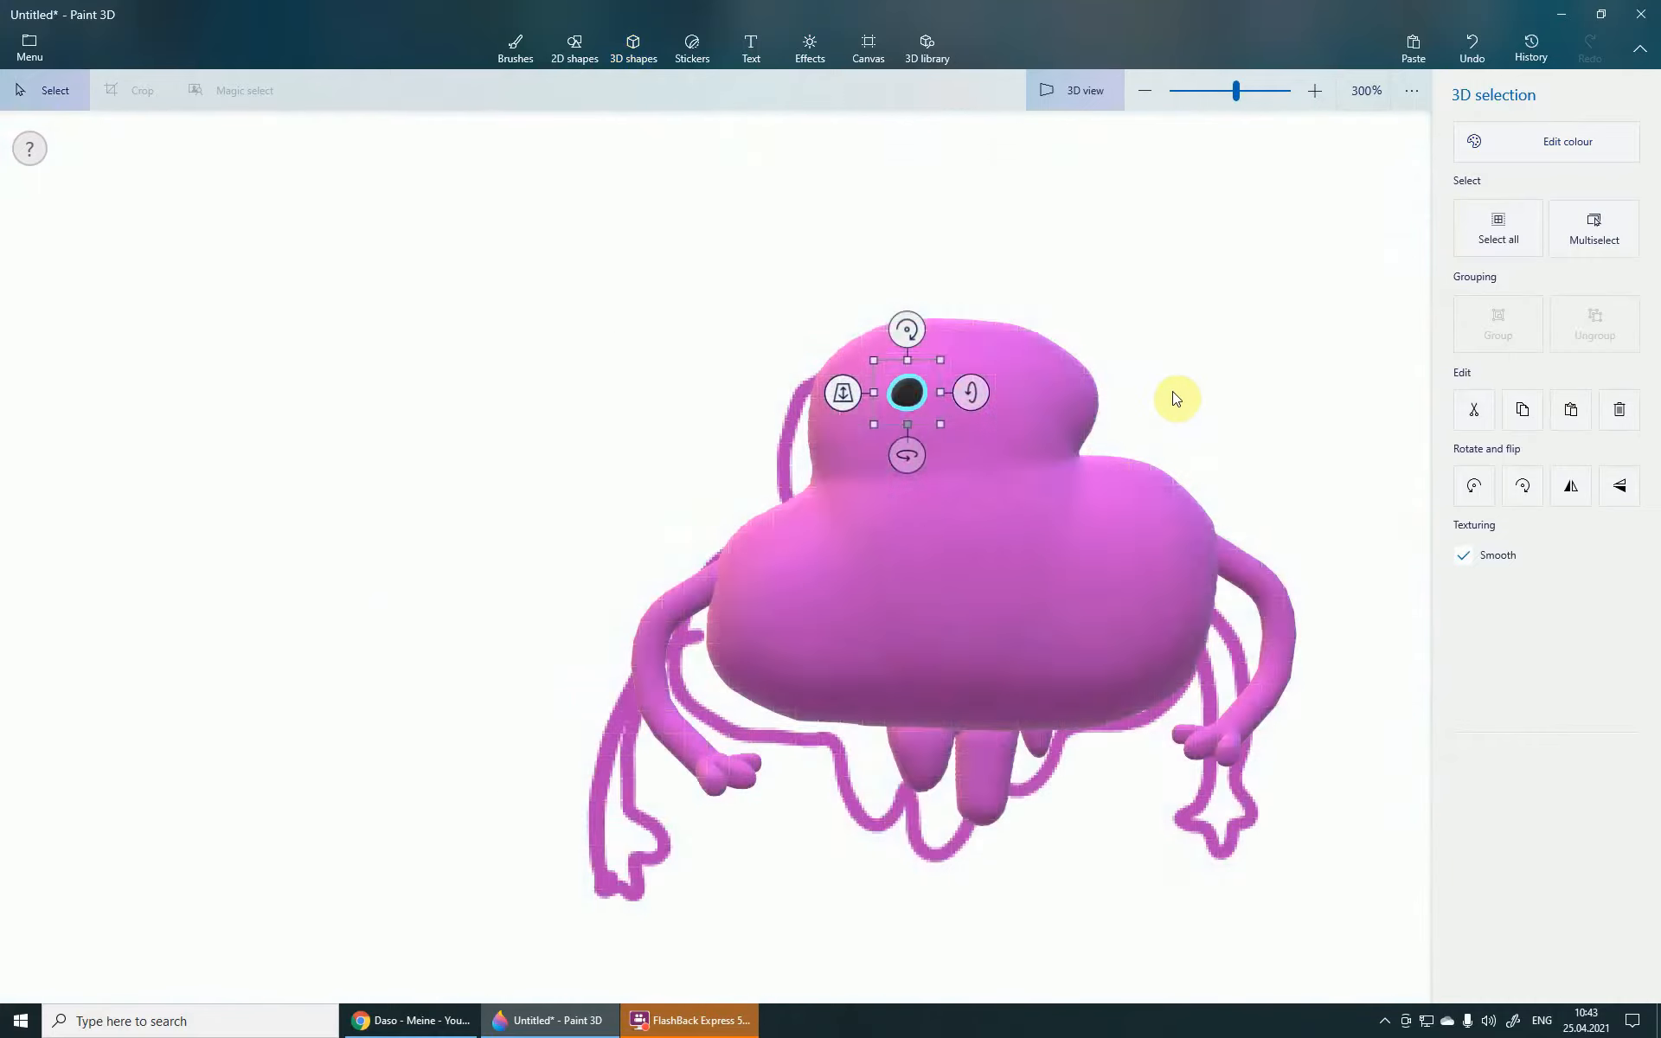
mouse_move(1175, 399)
right_down()
mouse_move(1403, 493)
mouse_move(1223, 444)
mouse_move(1160, 400)
right_up()
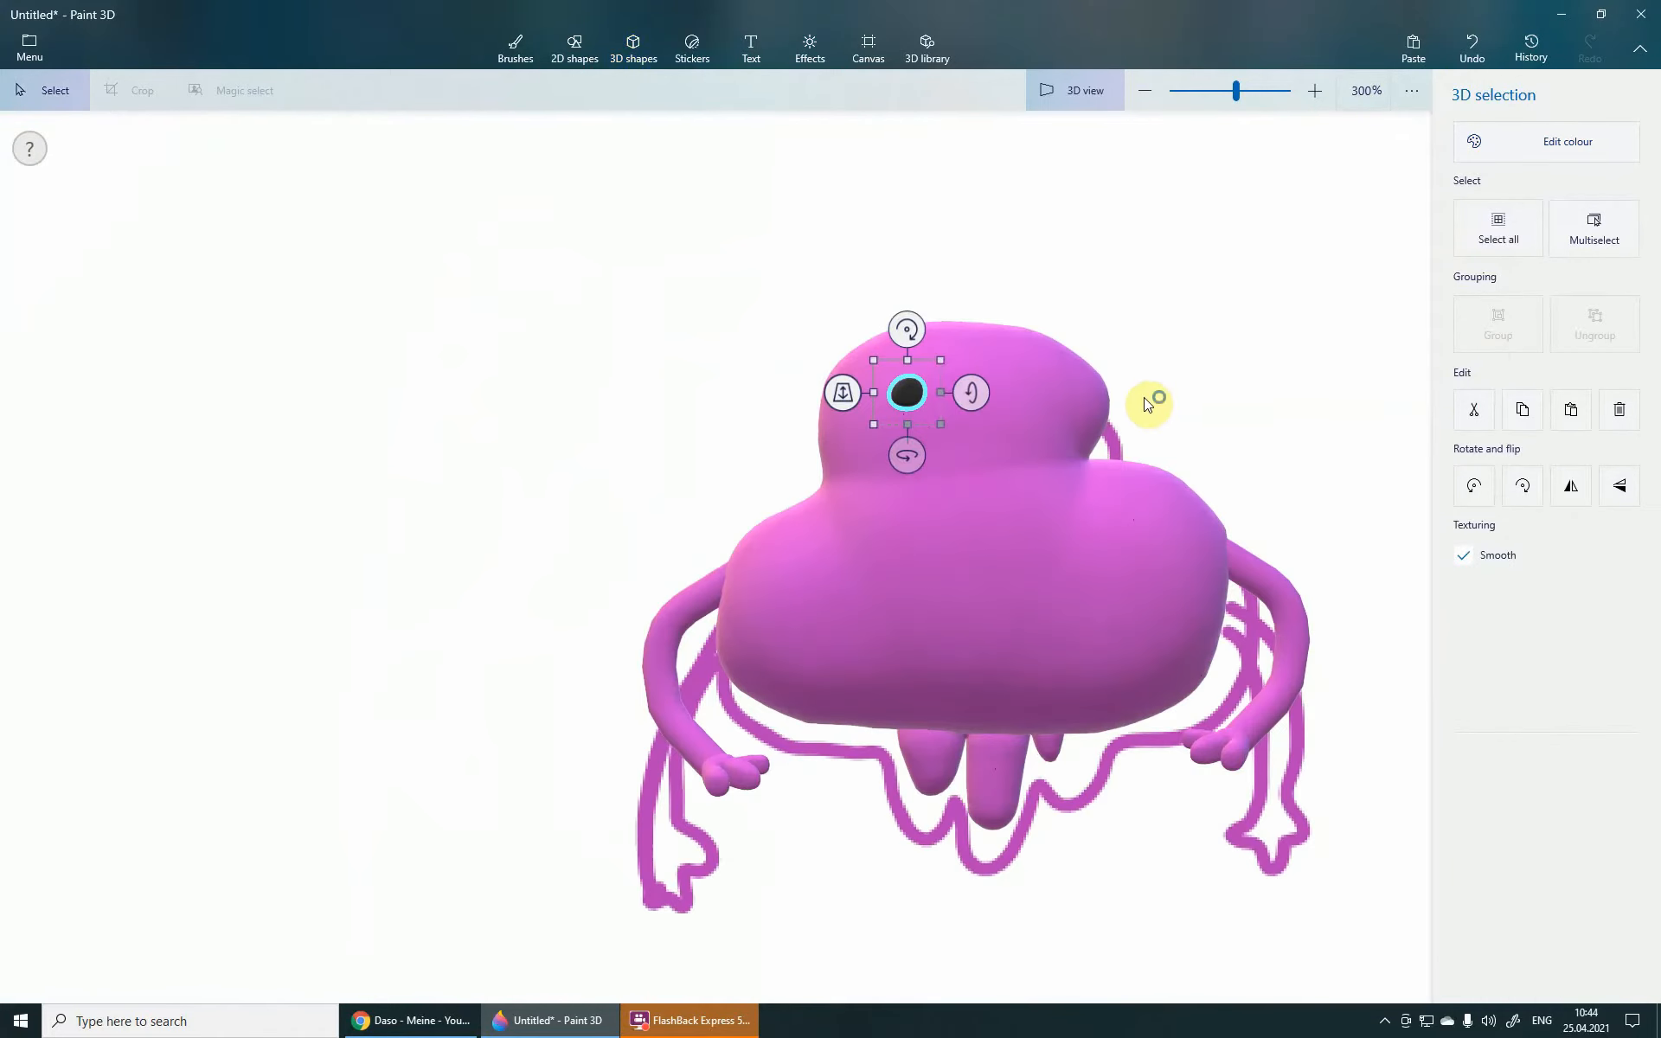
scroll(943, 390, up, 2)
drag(931, 355, 921, 367)
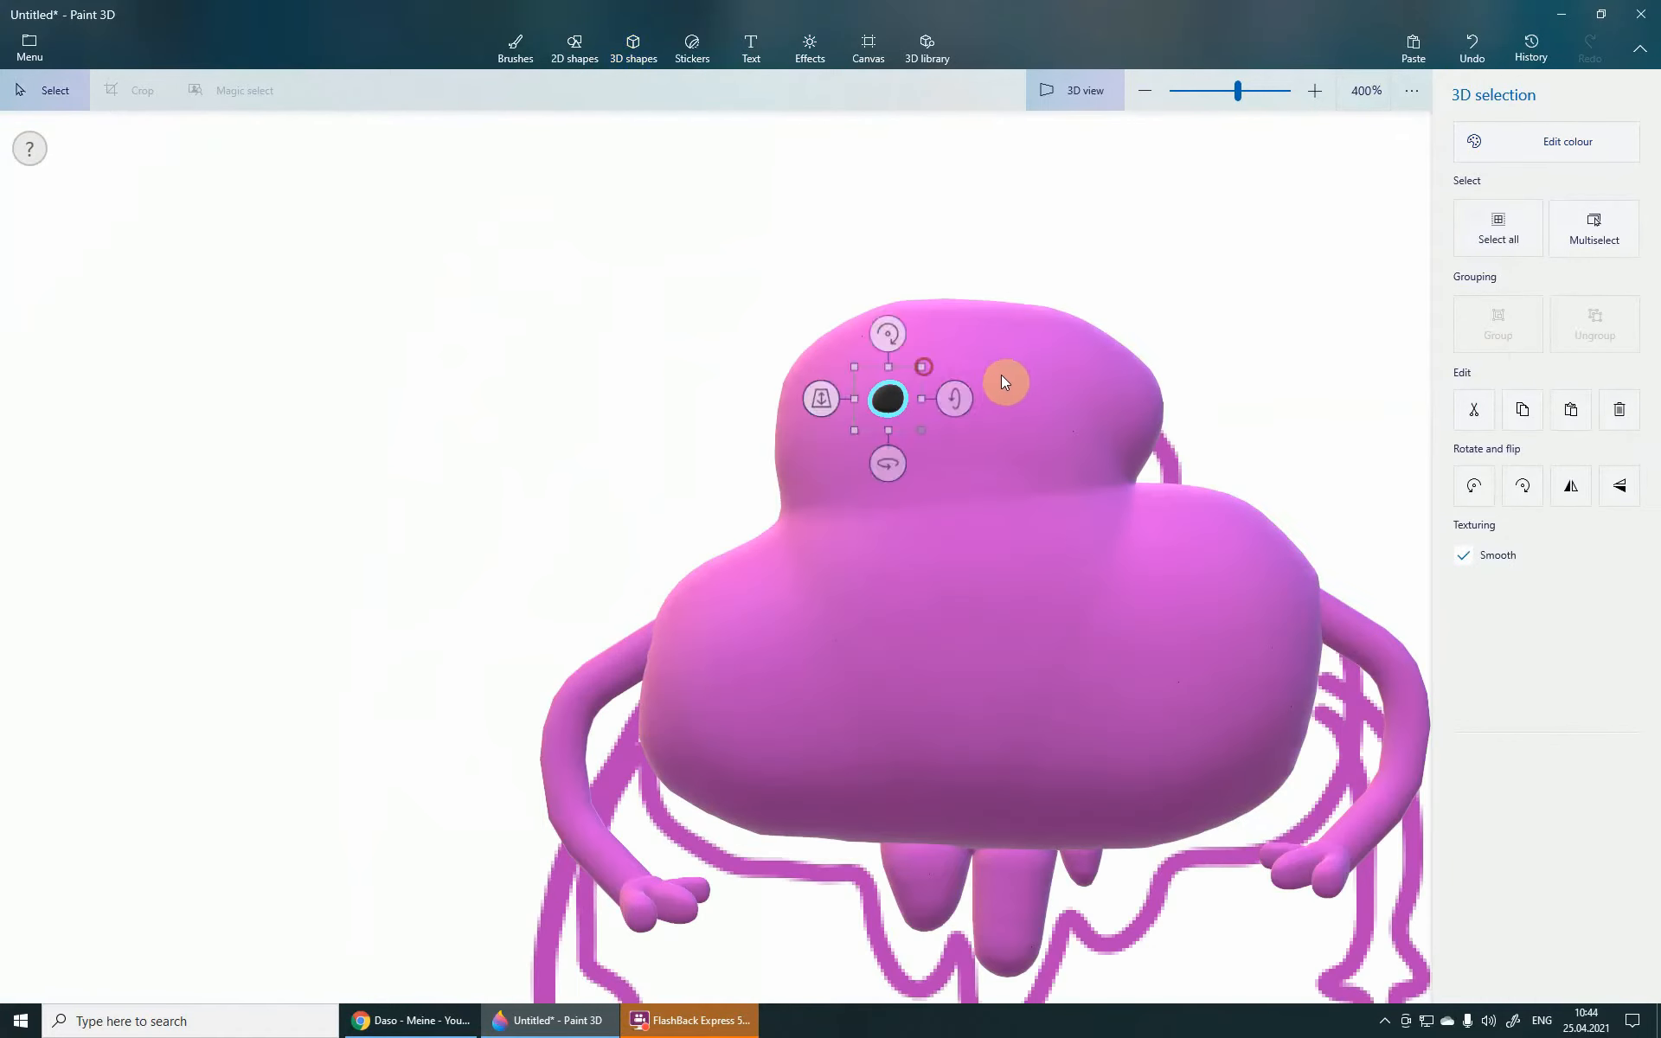
click(1003, 376)
key(ctrl+z)
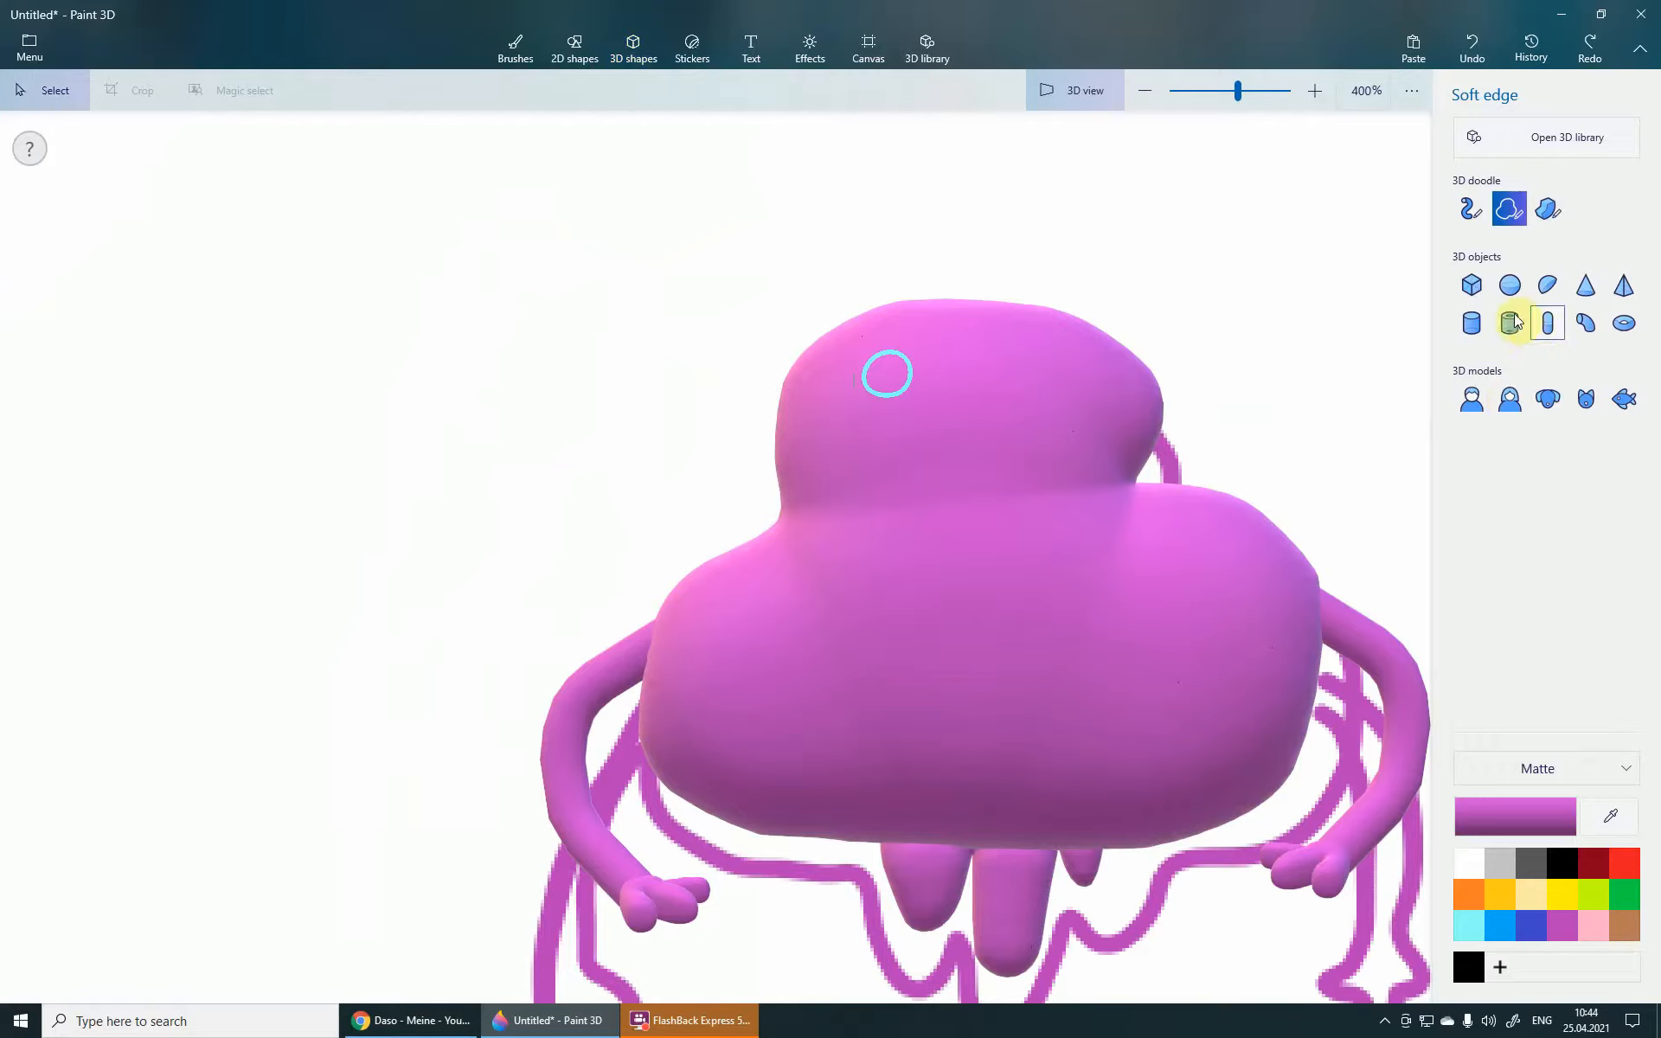
- Try a small cylinder as the eye, drawn beside the head and coloured black
click(1472, 329)
mouse_move(1112, 406)
right_down()
mouse_move(923, 441)
mouse_move(862, 389)
right_up()
drag(862, 388, 833, 400)
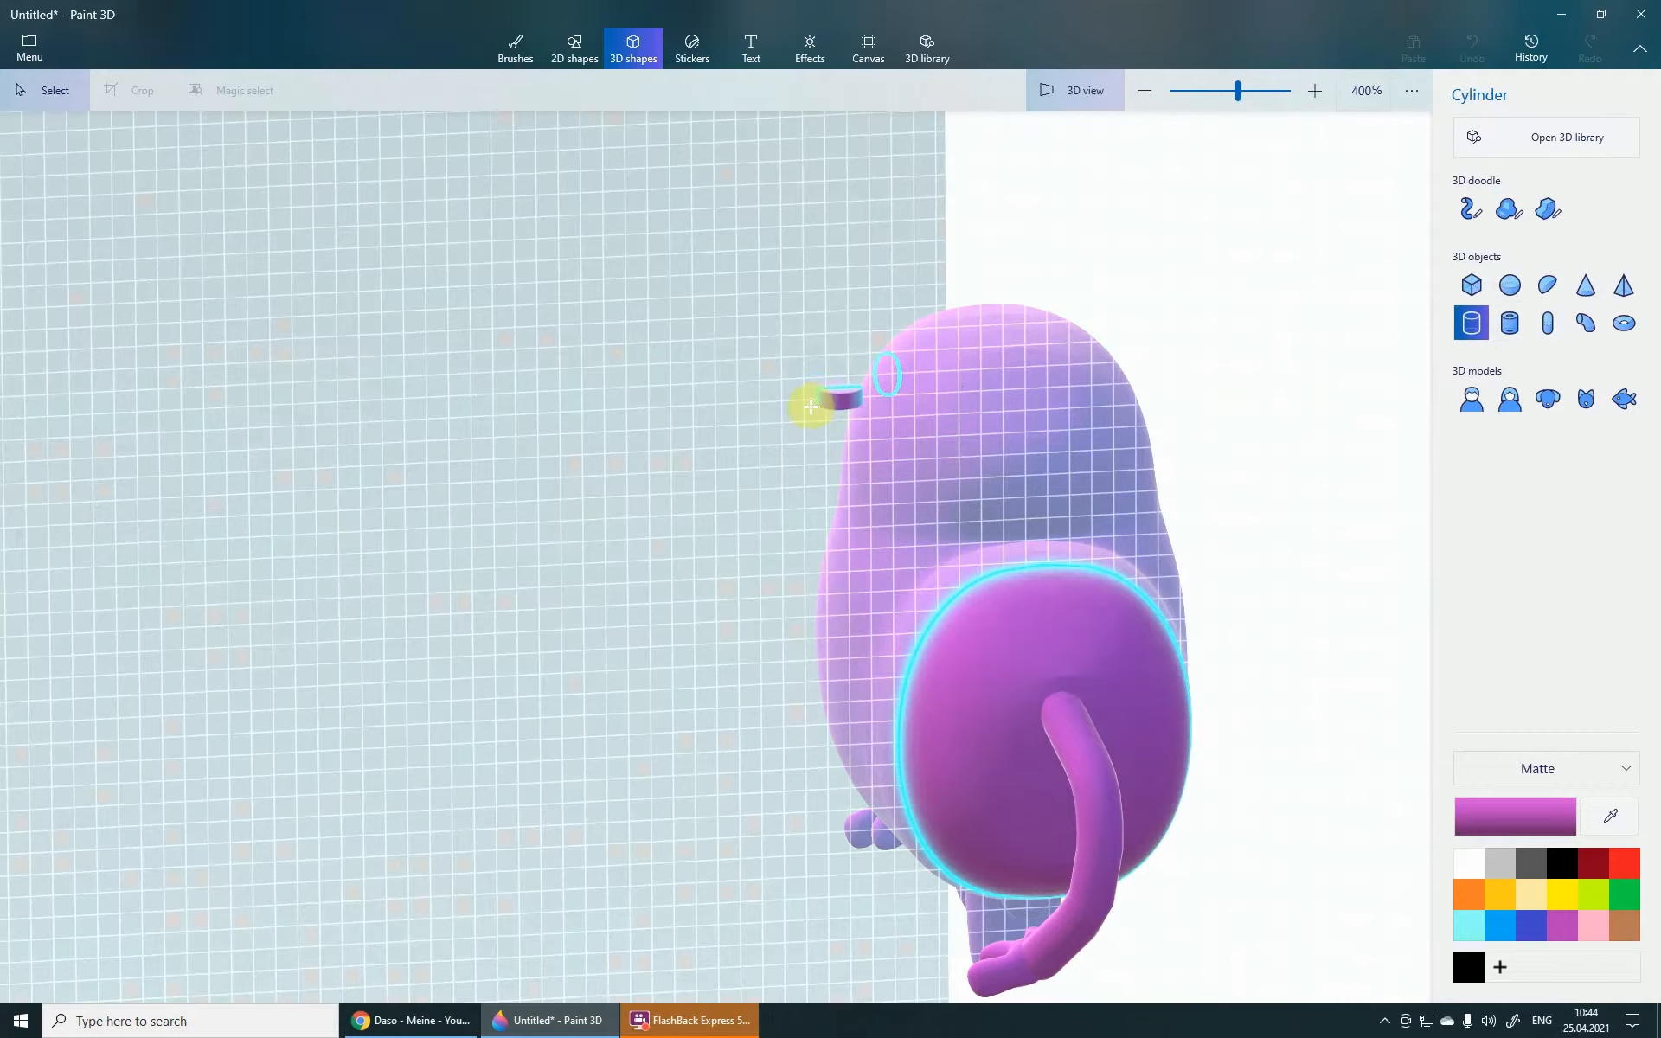
drag(807, 434, 807, 435)
mouse_move(786, 482)
right_down()
mouse_move(816, 508)
mouse_move(1108, 528)
mouse_move(1035, 482)
right_up()
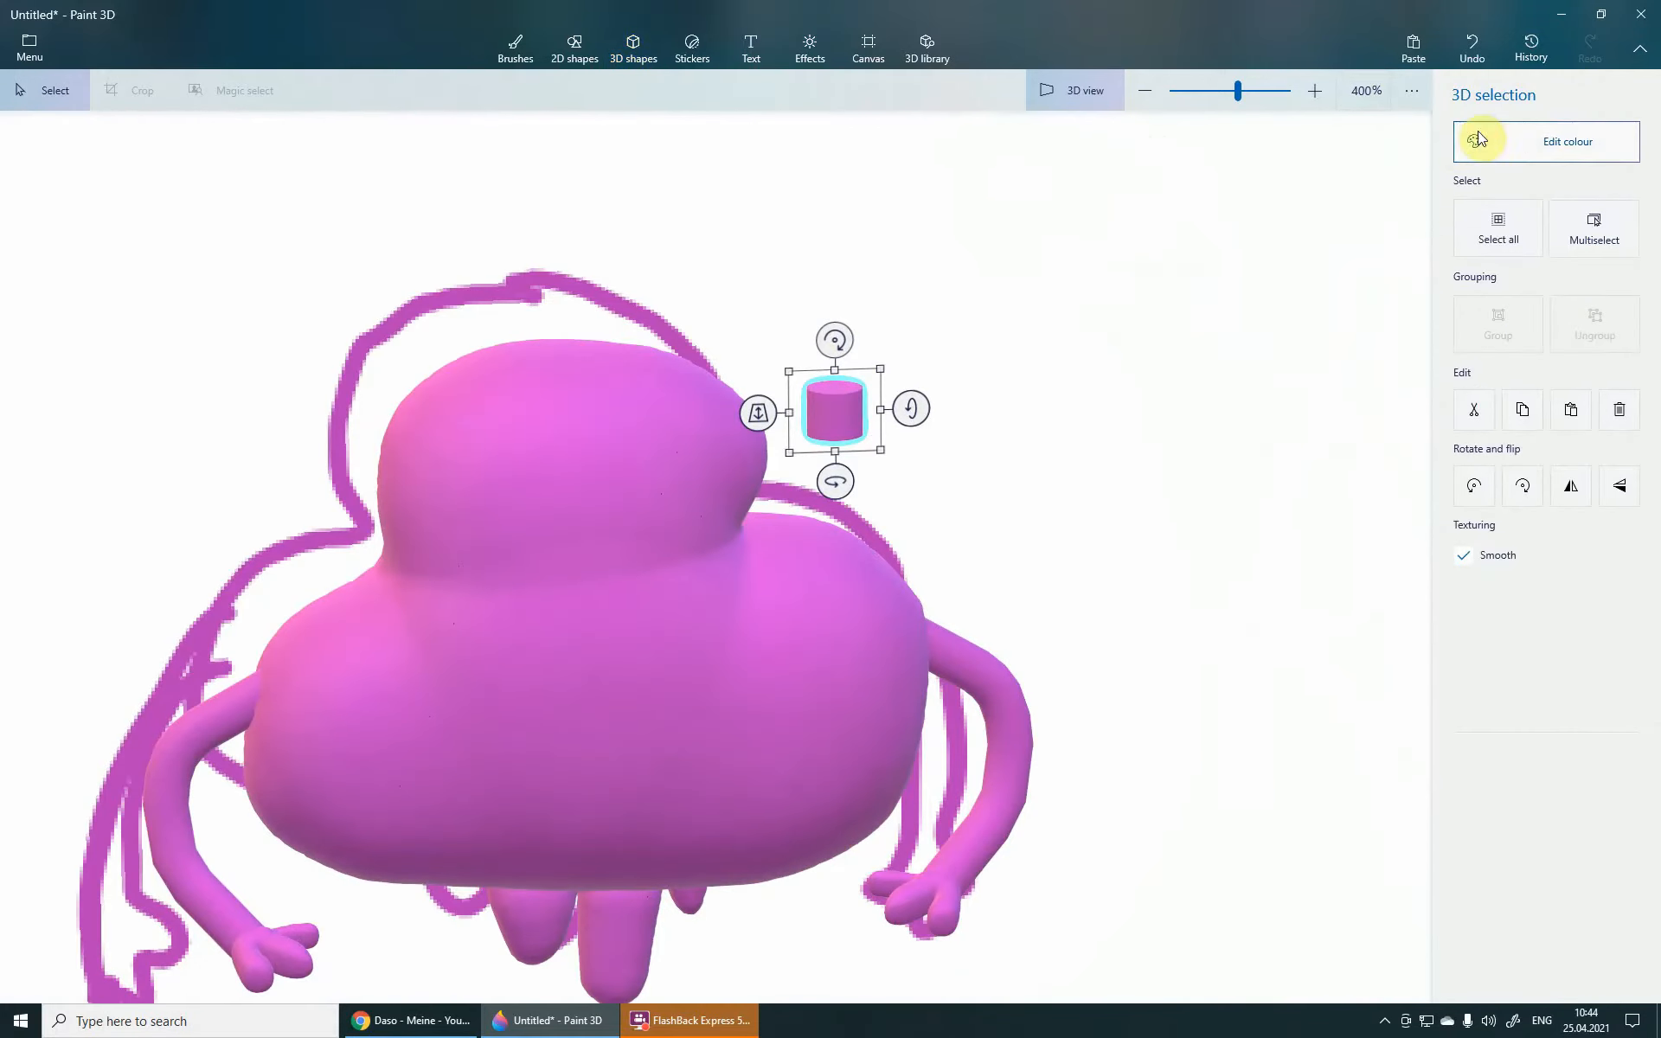
click(1515, 154)
click(1299, 232)
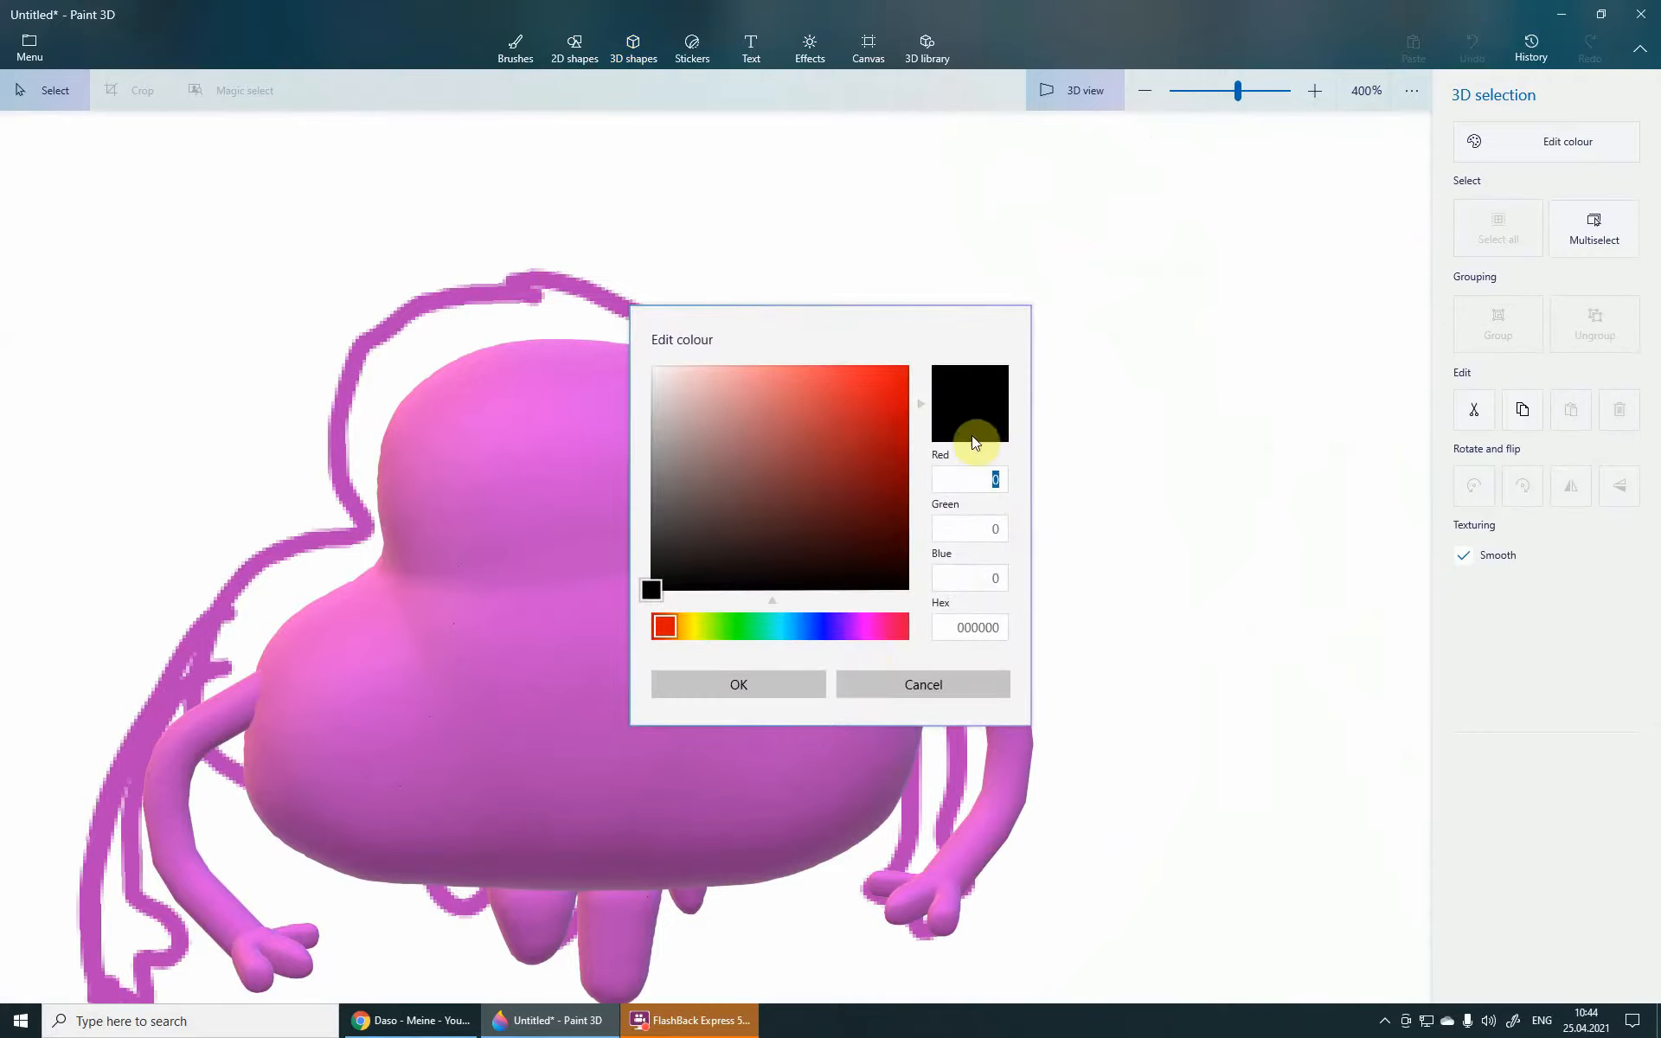
click(811, 685)
- Try laying the black cylinder flat with a z-axis rotation of about -94 degrees, and move it in front of the head
right_drag(1105, 516, 835, 491)
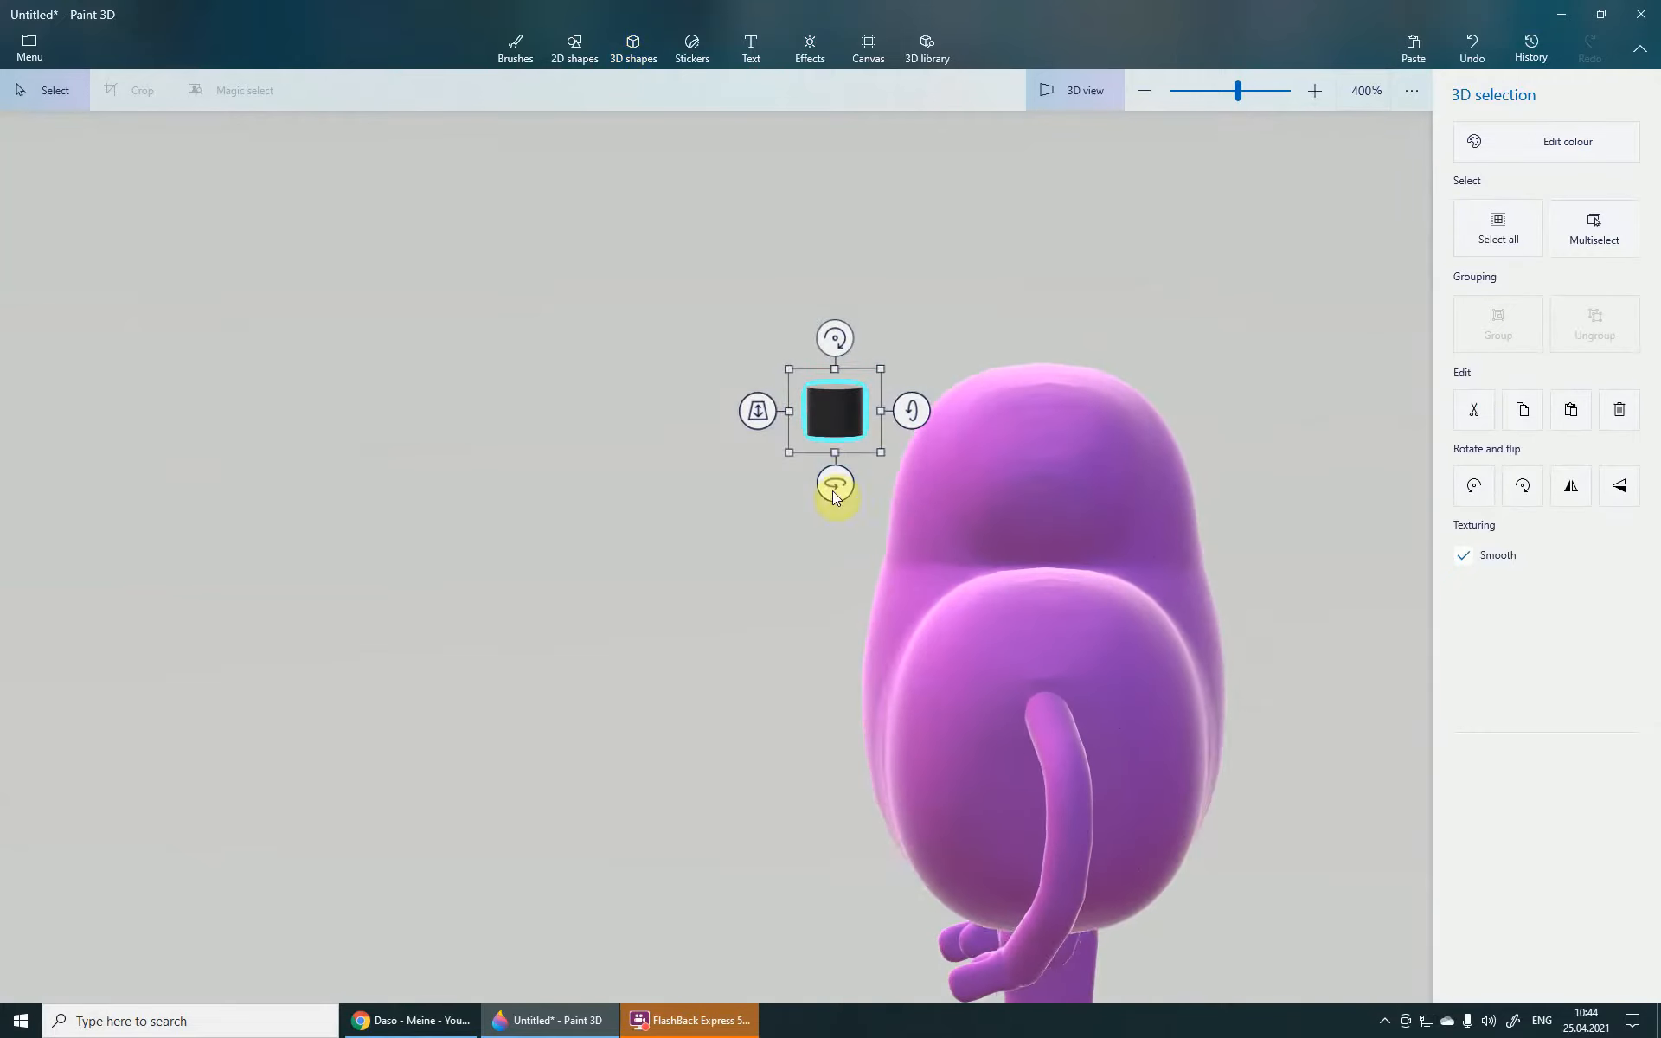
drag(843, 337, 767, 409)
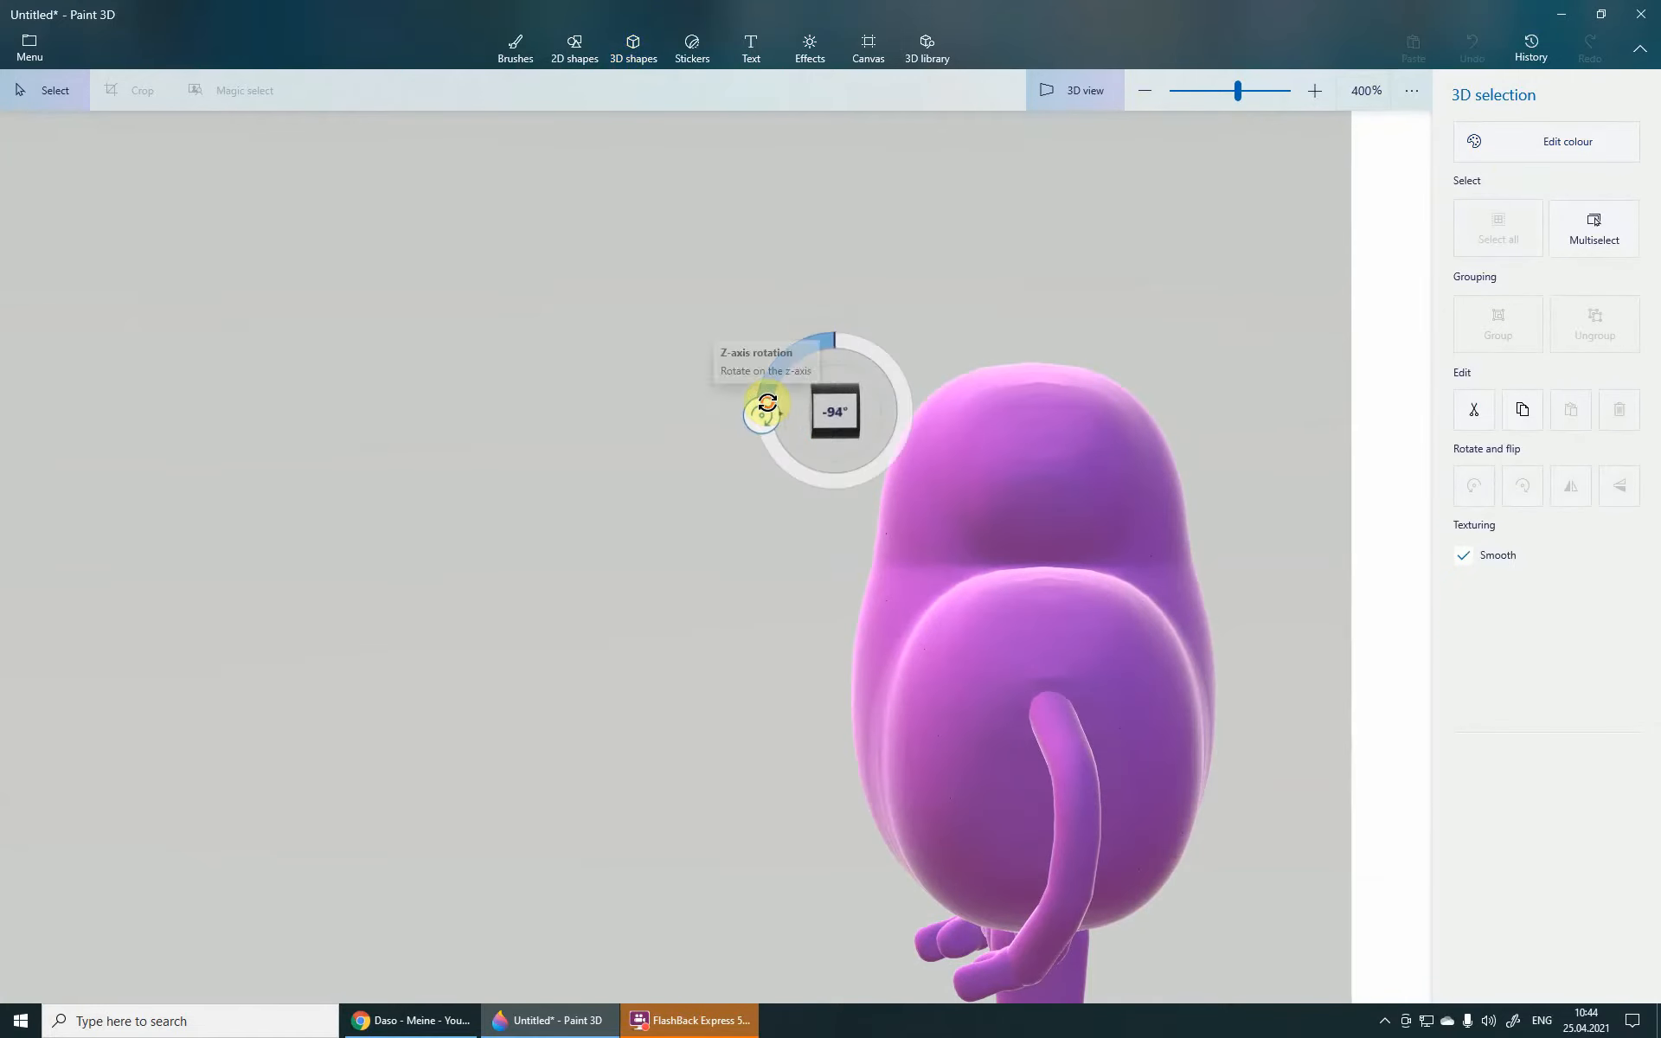
right_drag(788, 582, 942, 519)
drag(834, 407, 593, 463)
- Try to sink the cylinder partly into the front of the head and tilt it to match the surface
scroll(653, 469, down, 3)
right_drag(938, 493, 660, 524)
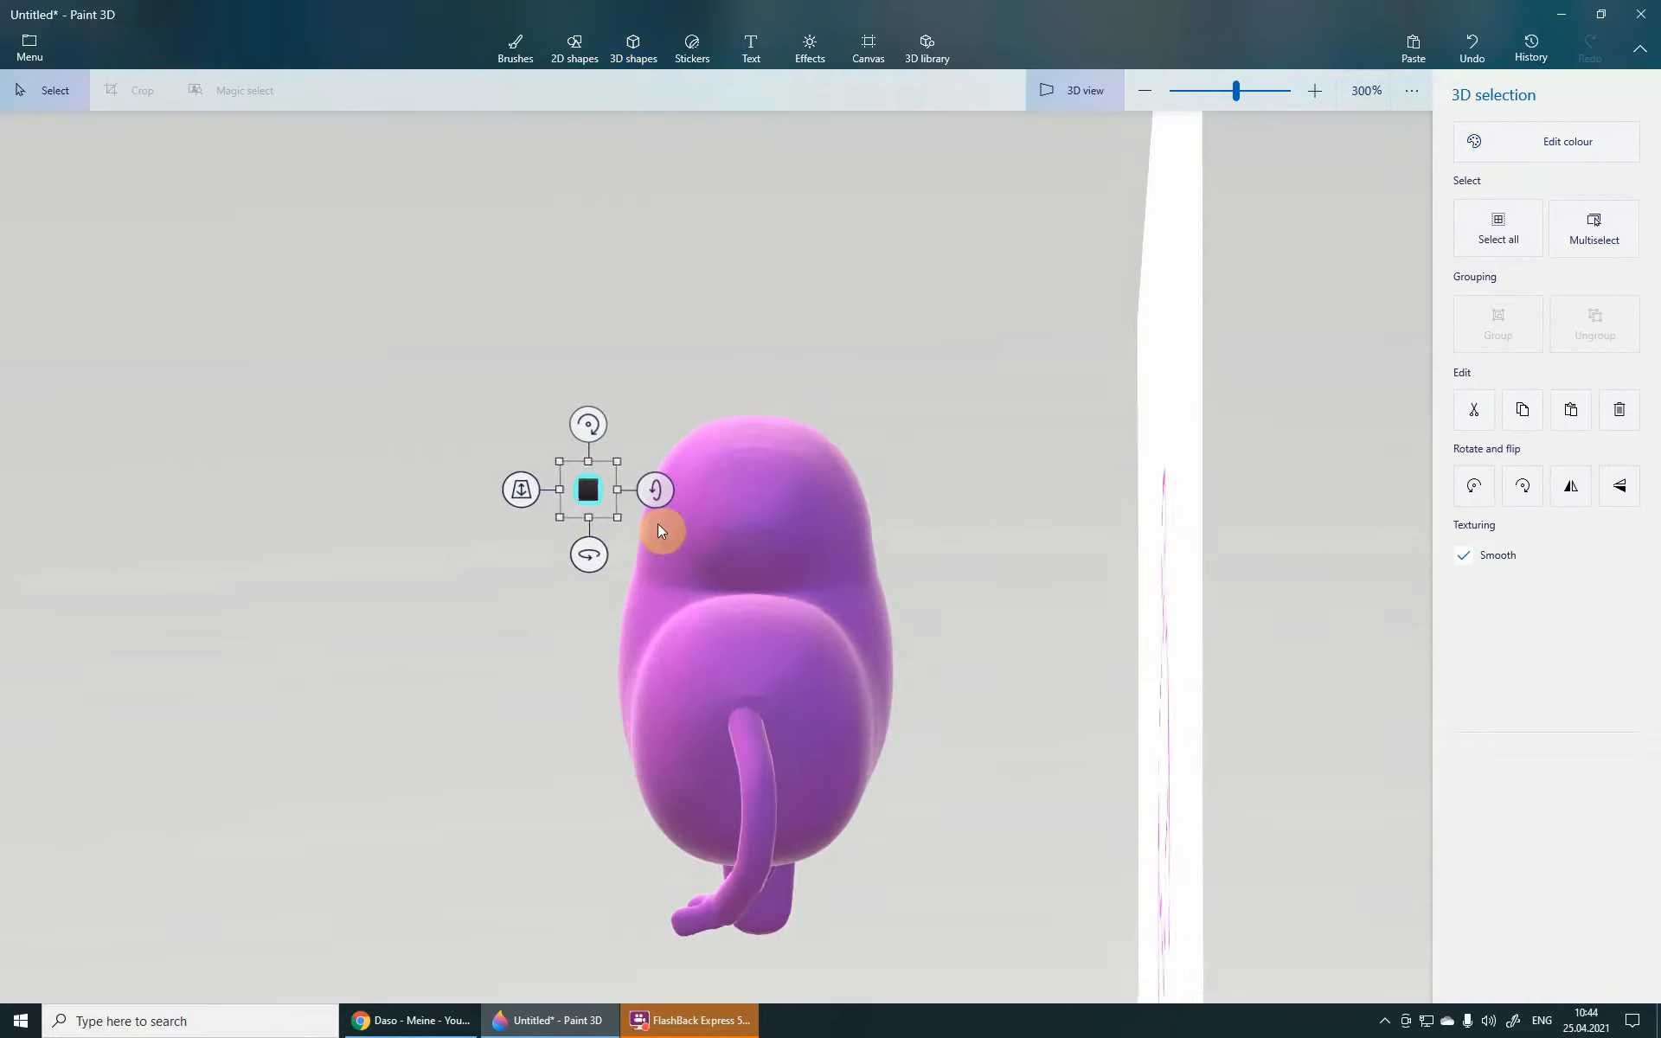
scroll(585, 478, up, 3)
drag(586, 478, 668, 464)
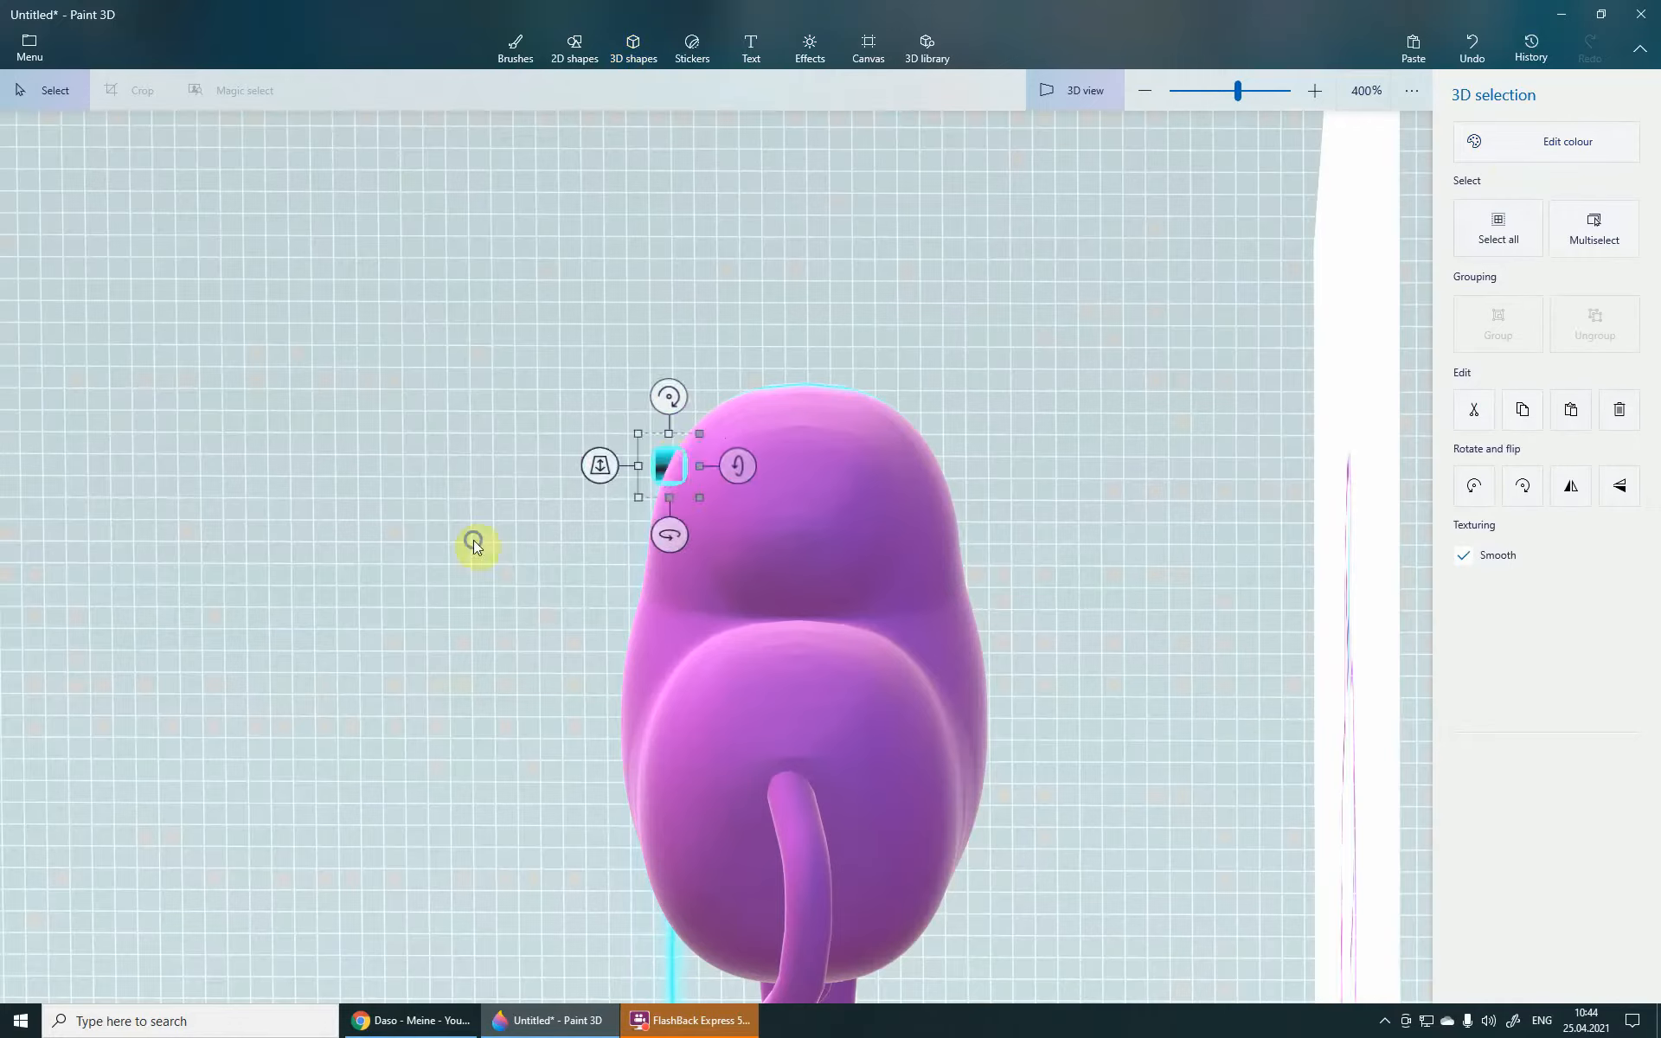
right_drag(471, 541, 682, 465)
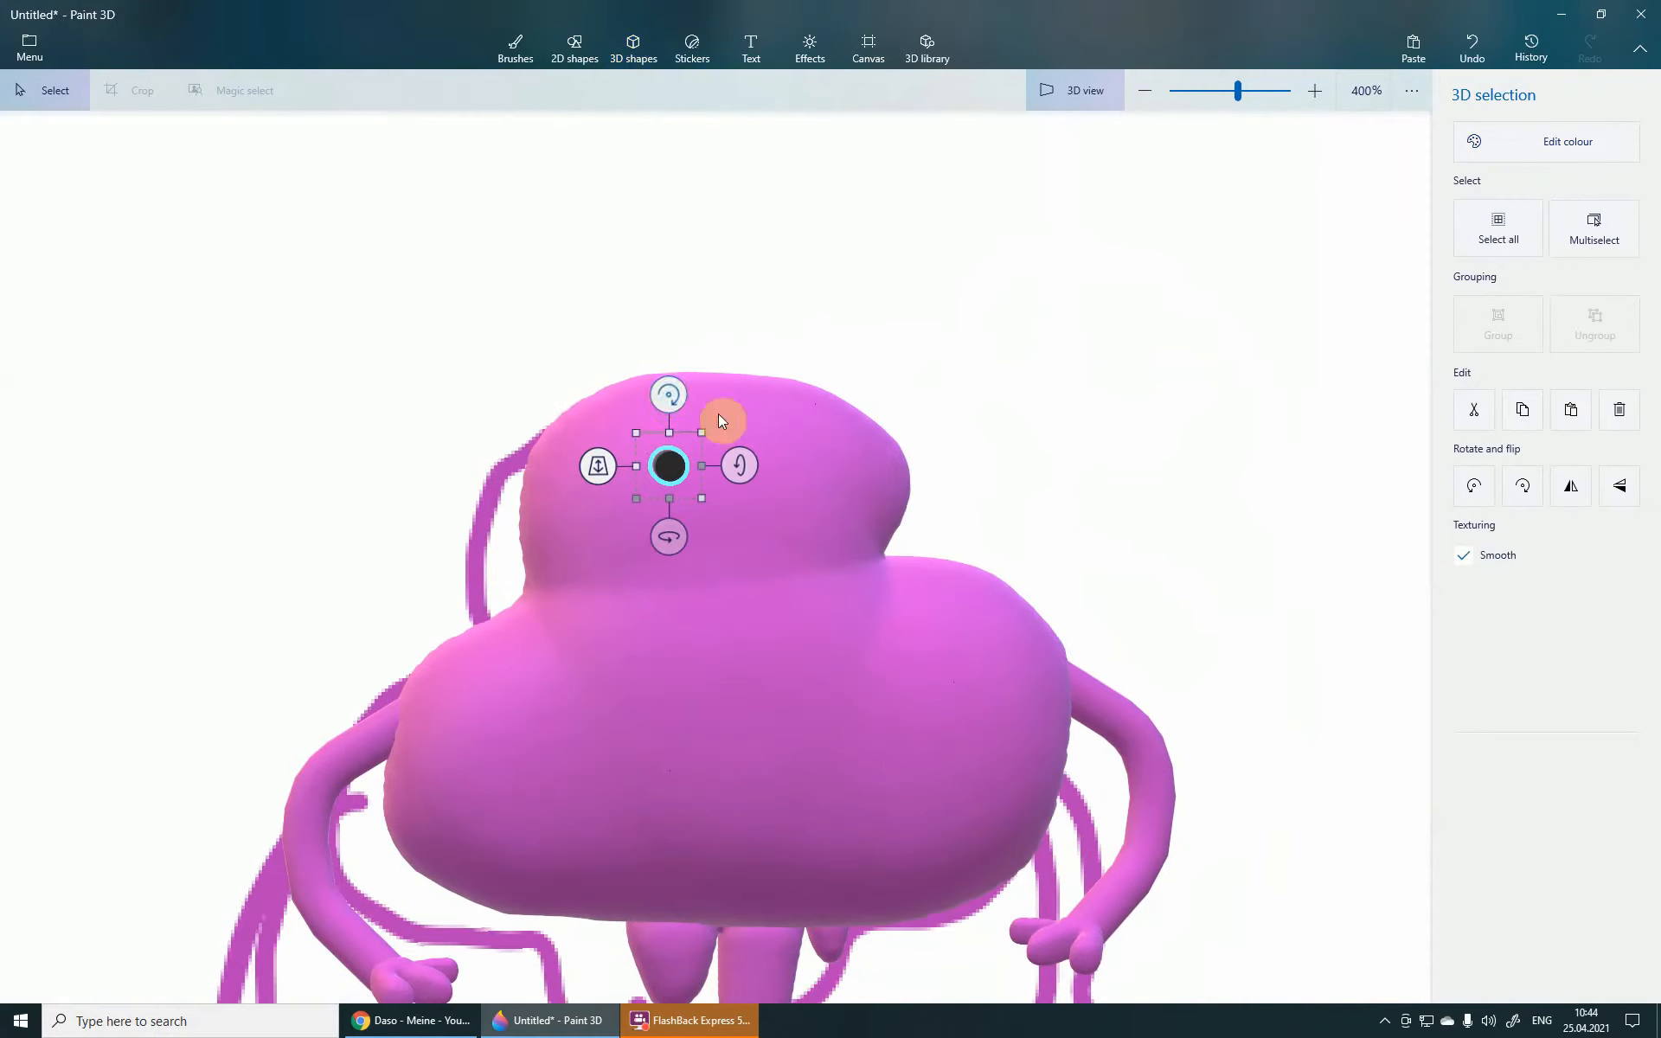
drag(739, 458, 744, 450)
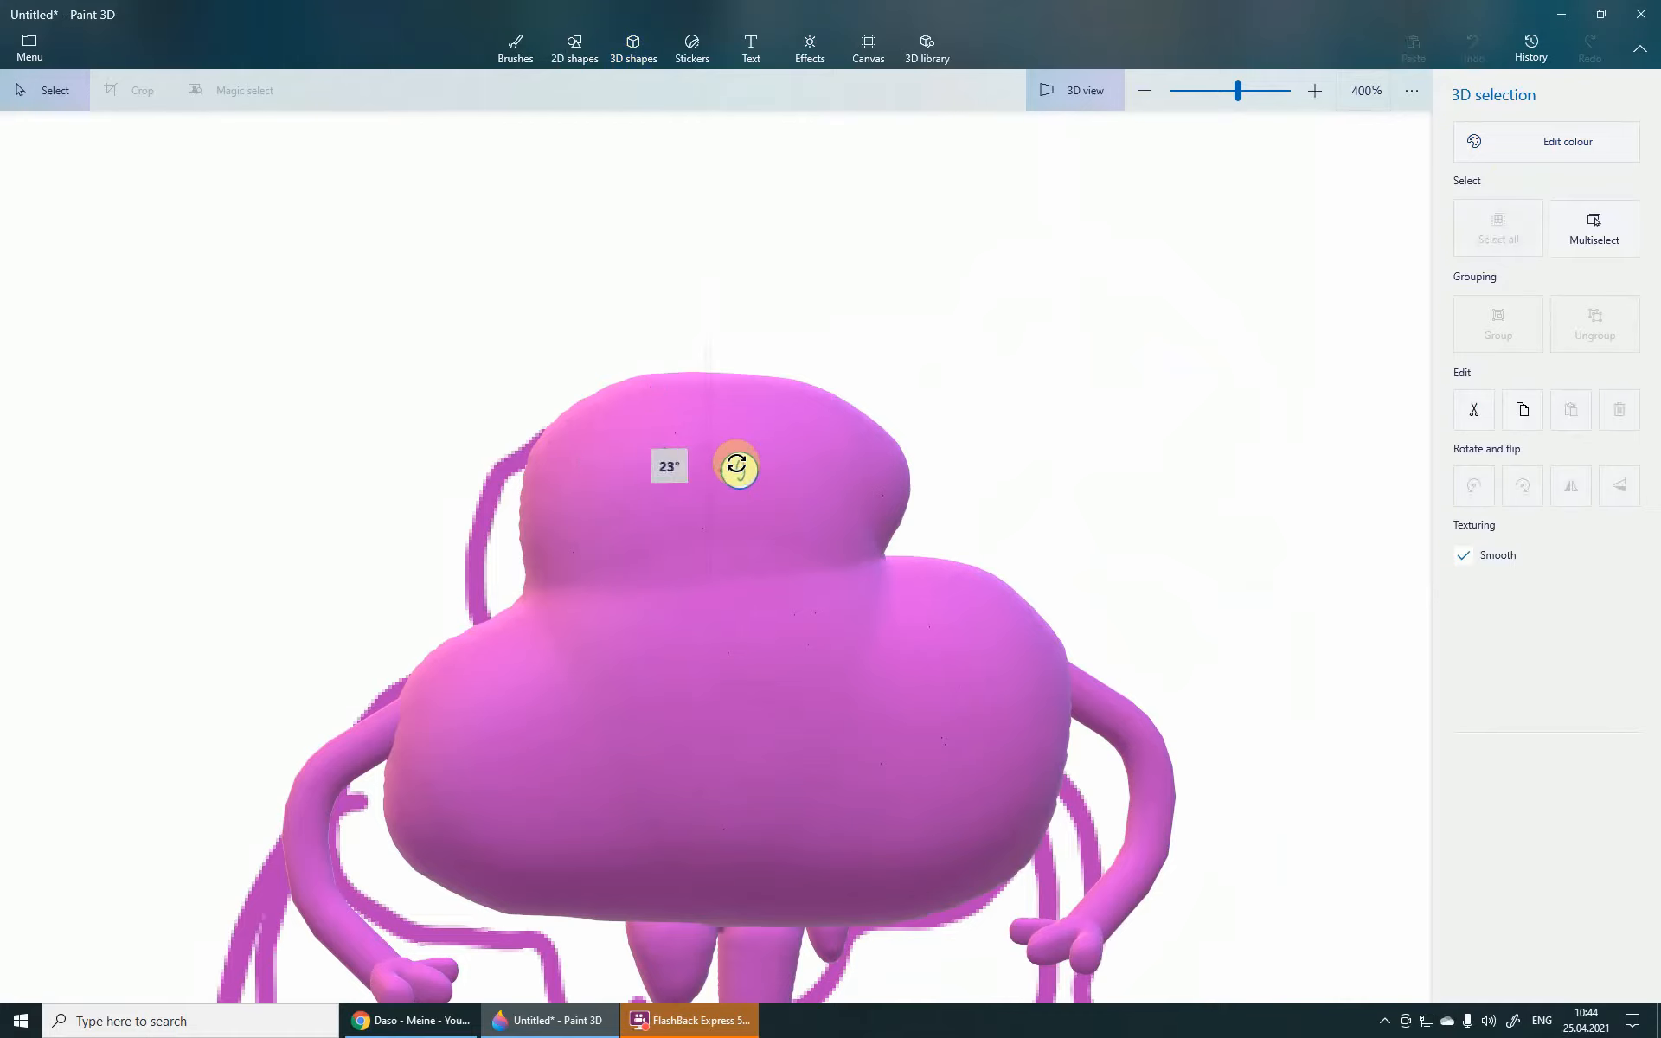
mouse_move(1048, 451)
mouse_down()
mouse_move(1056, 490)
mouse_move(1232, 519)
mouse_move(1030, 504)
mouse_up()
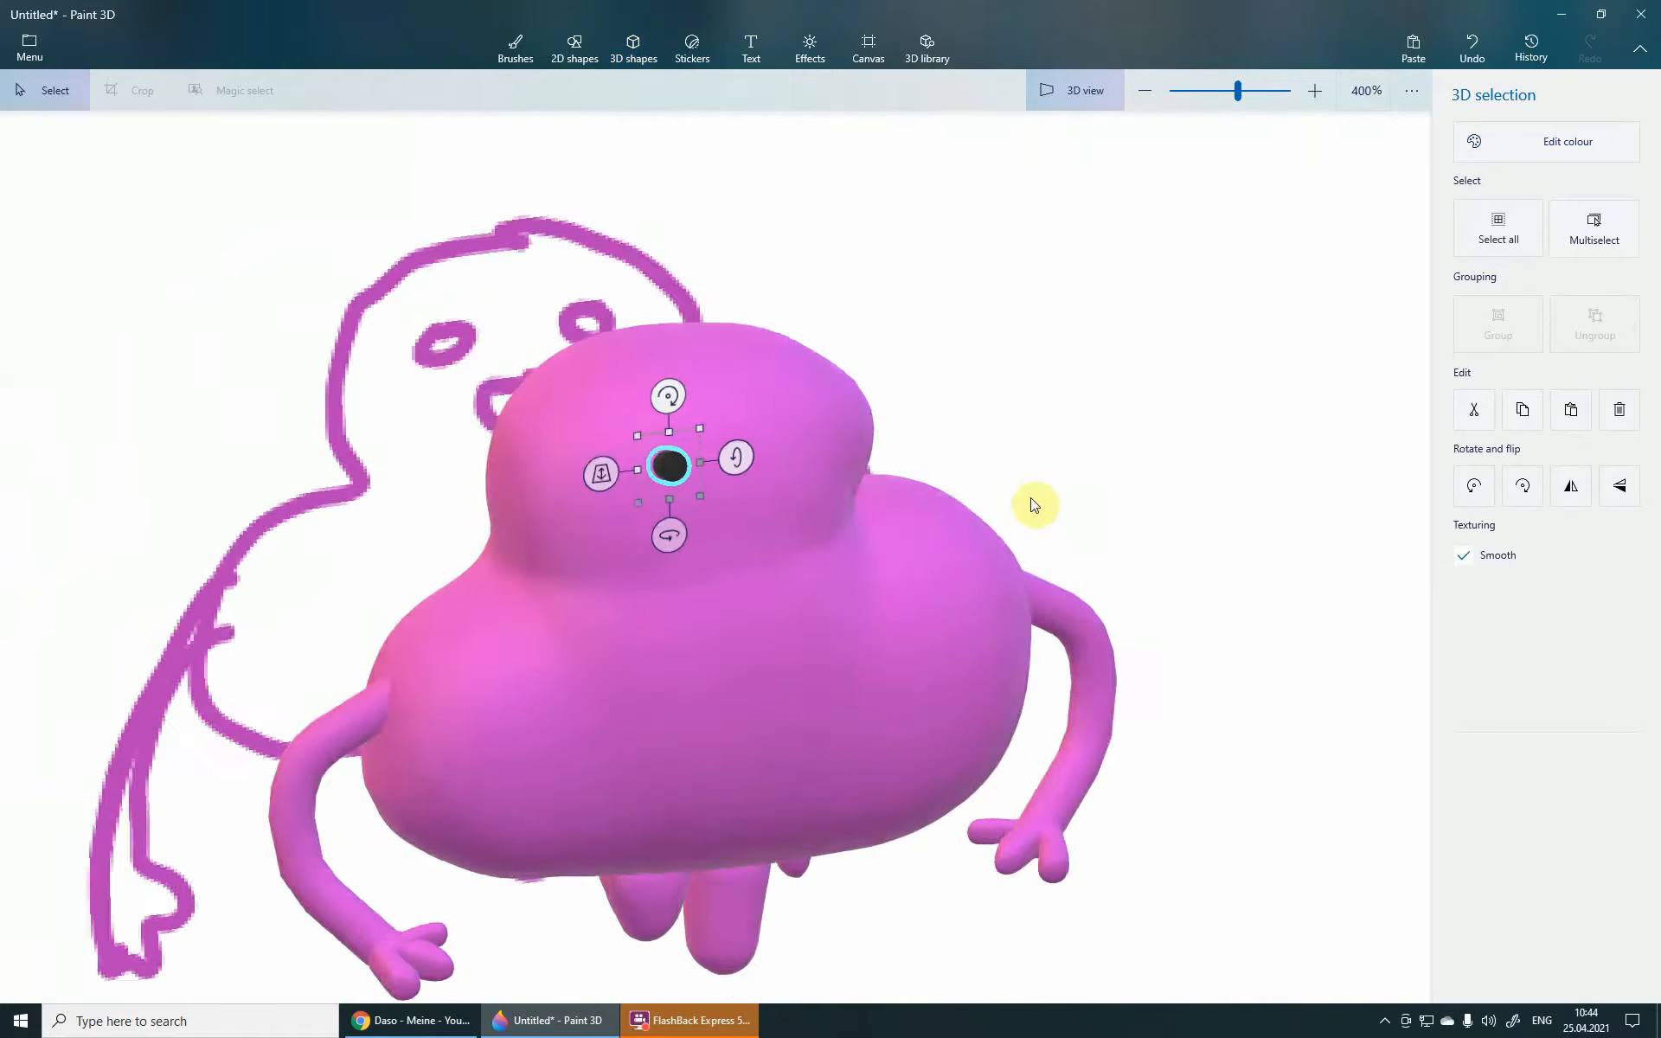
- Try to duplicate the cylinder eye for the other side, and undo back to the upright black cylinder
scroll(773, 516, up, 2)
key(ctrl+c)
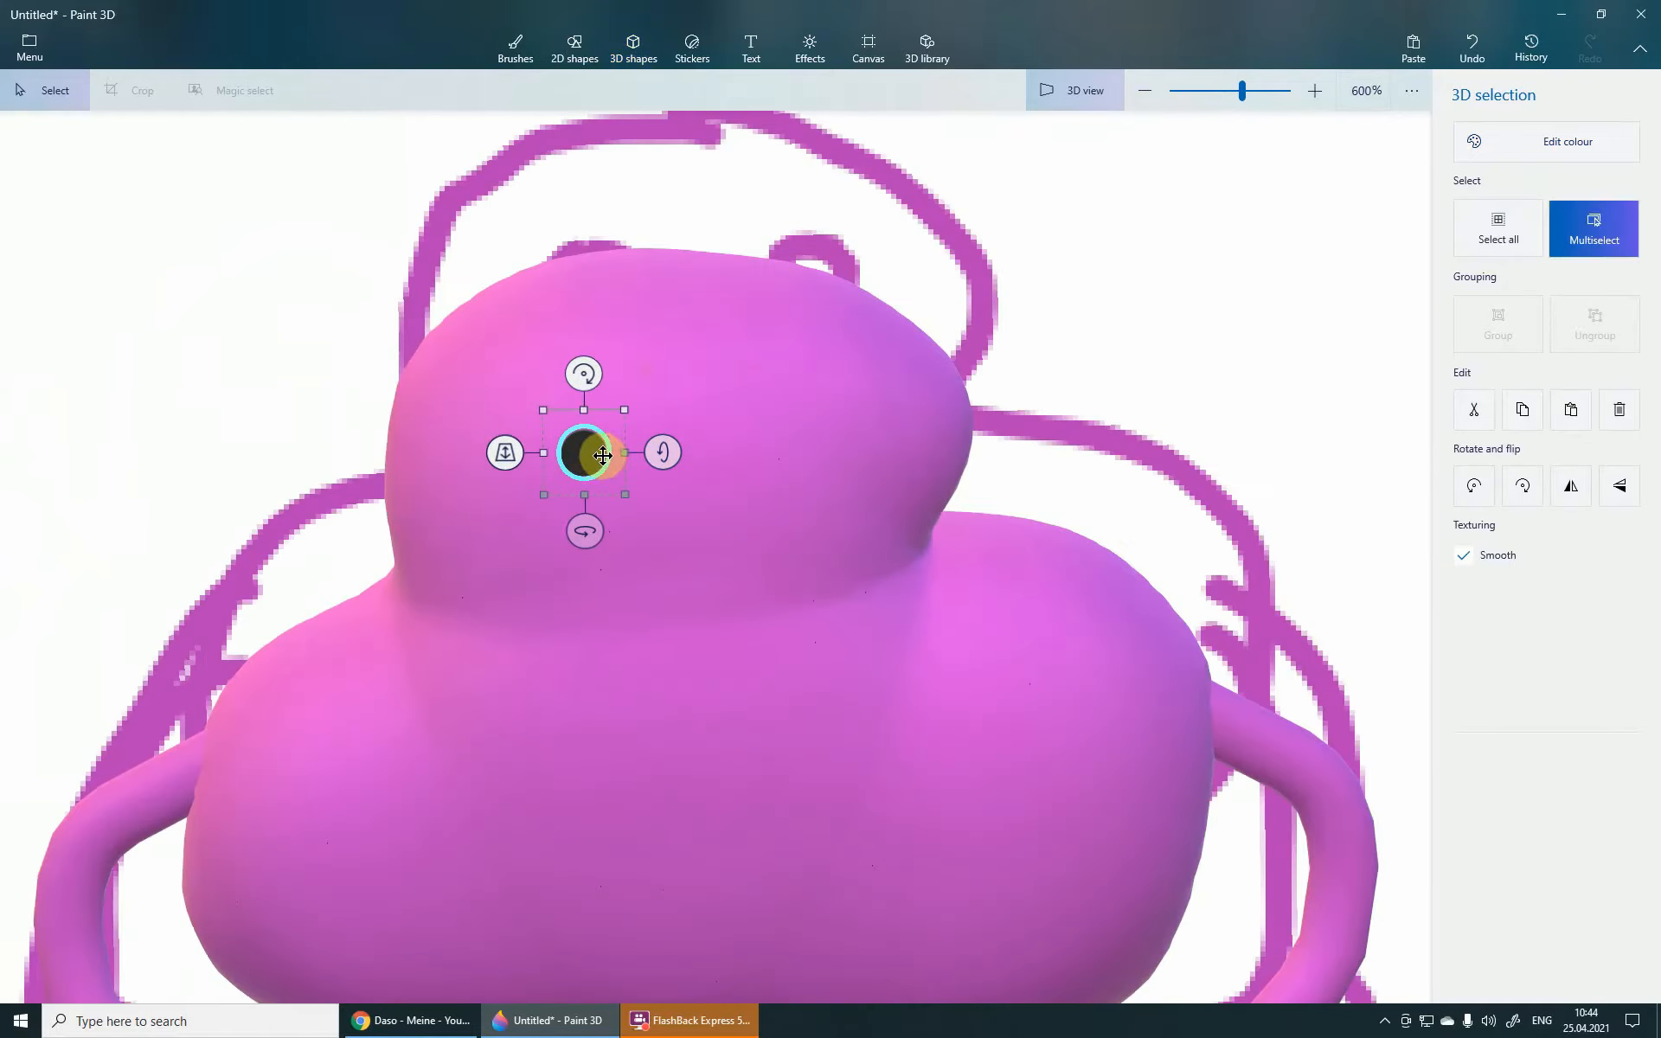
key(ctrl+v)
drag(579, 453, 634, 463)
key(ctrl+z)
scroll(718, 471, down, 3)
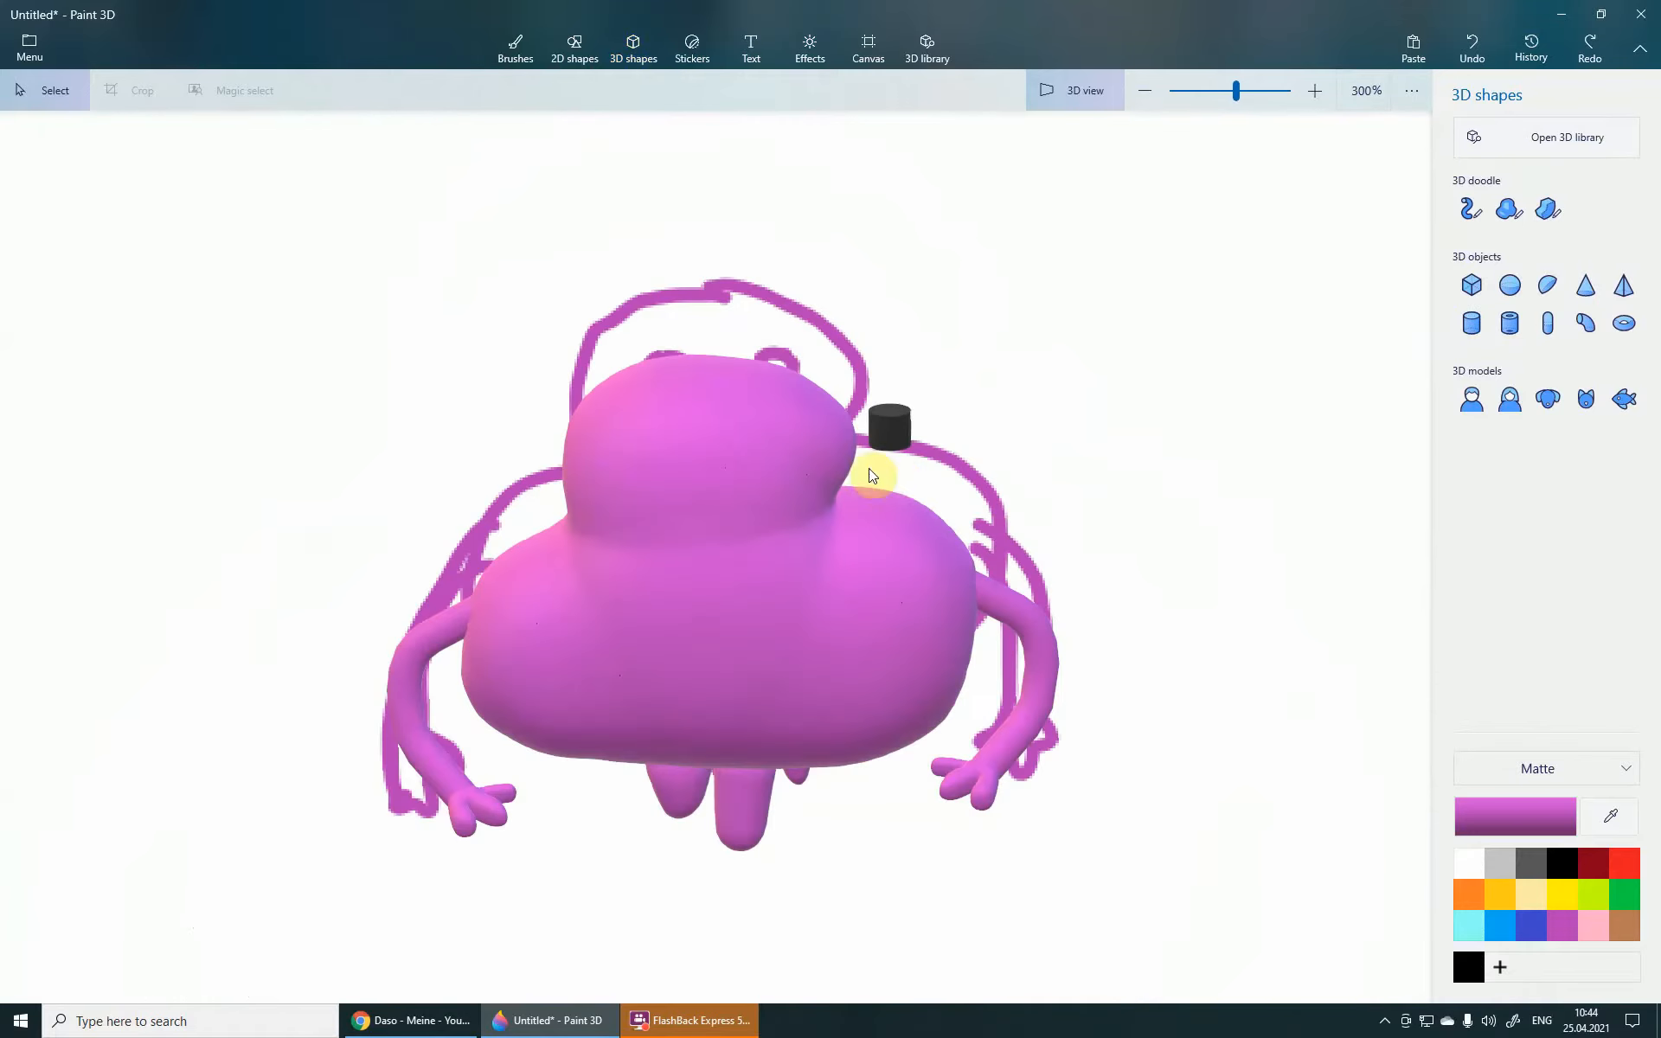
- Select the upright black cylinder beside the head, and undo its creation to remove it
mouse_move(790, 485)
mouse_down()
mouse_move(742, 452)
mouse_move(777, 477)
mouse_up()
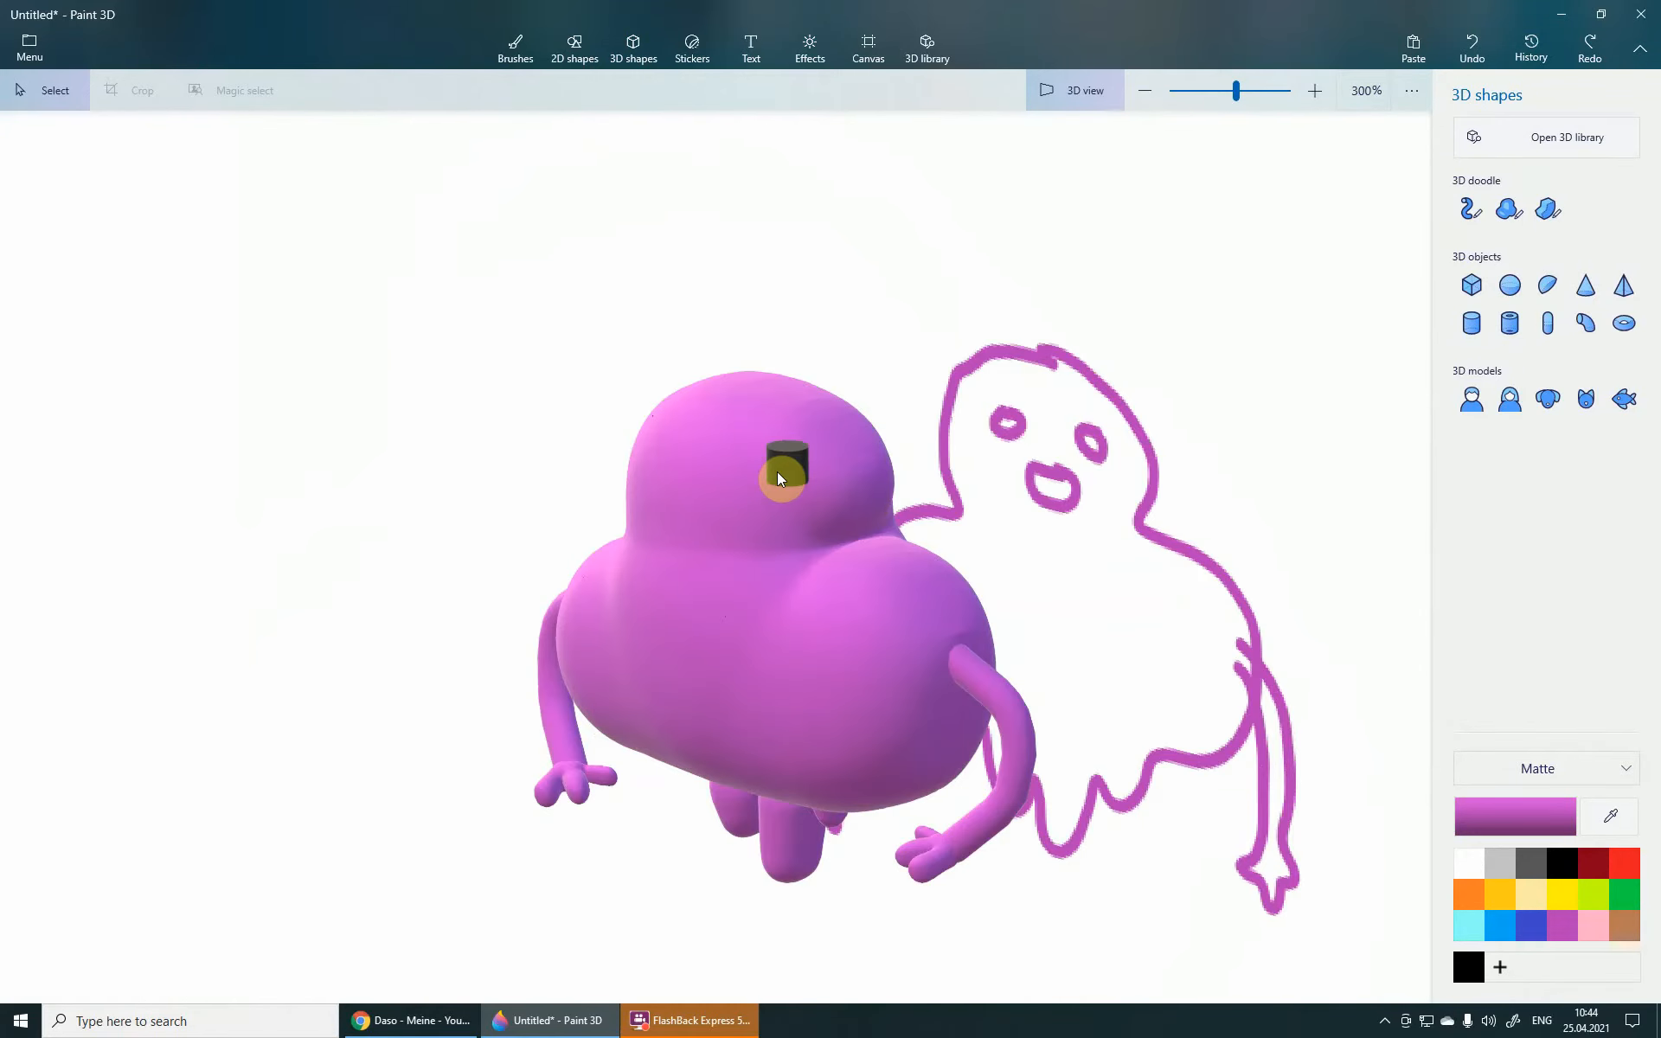
scroll(787, 472, up, 2)
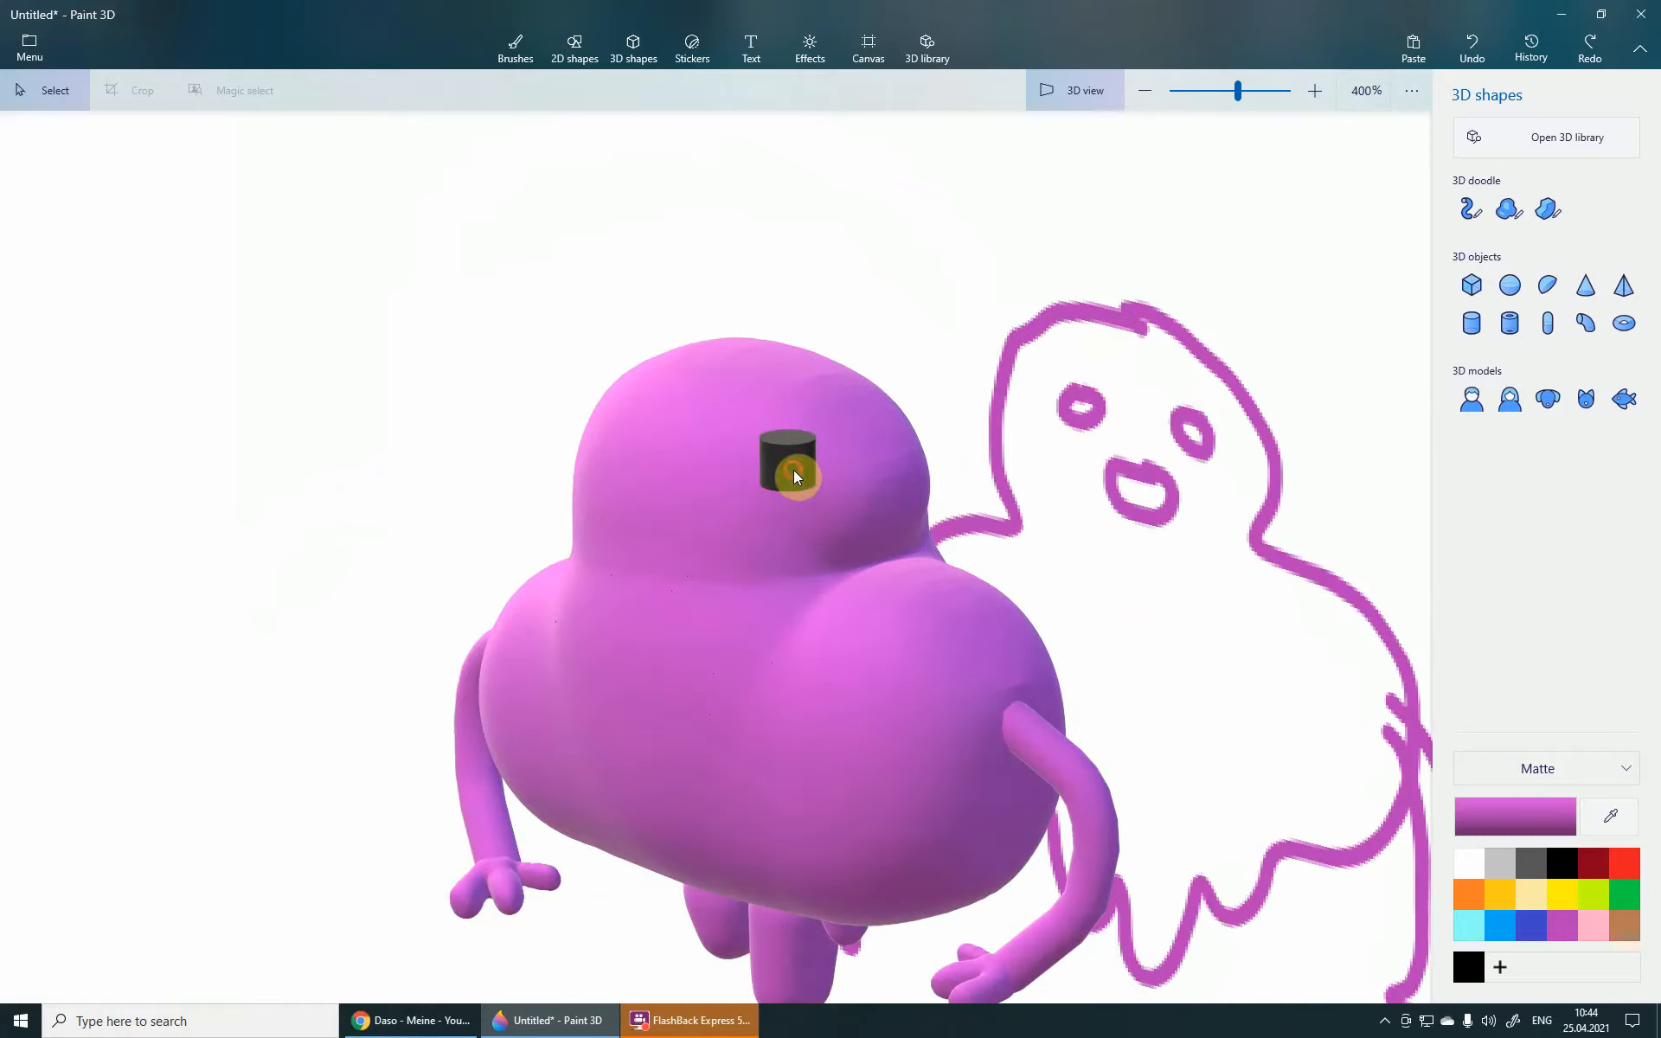
click(792, 470)
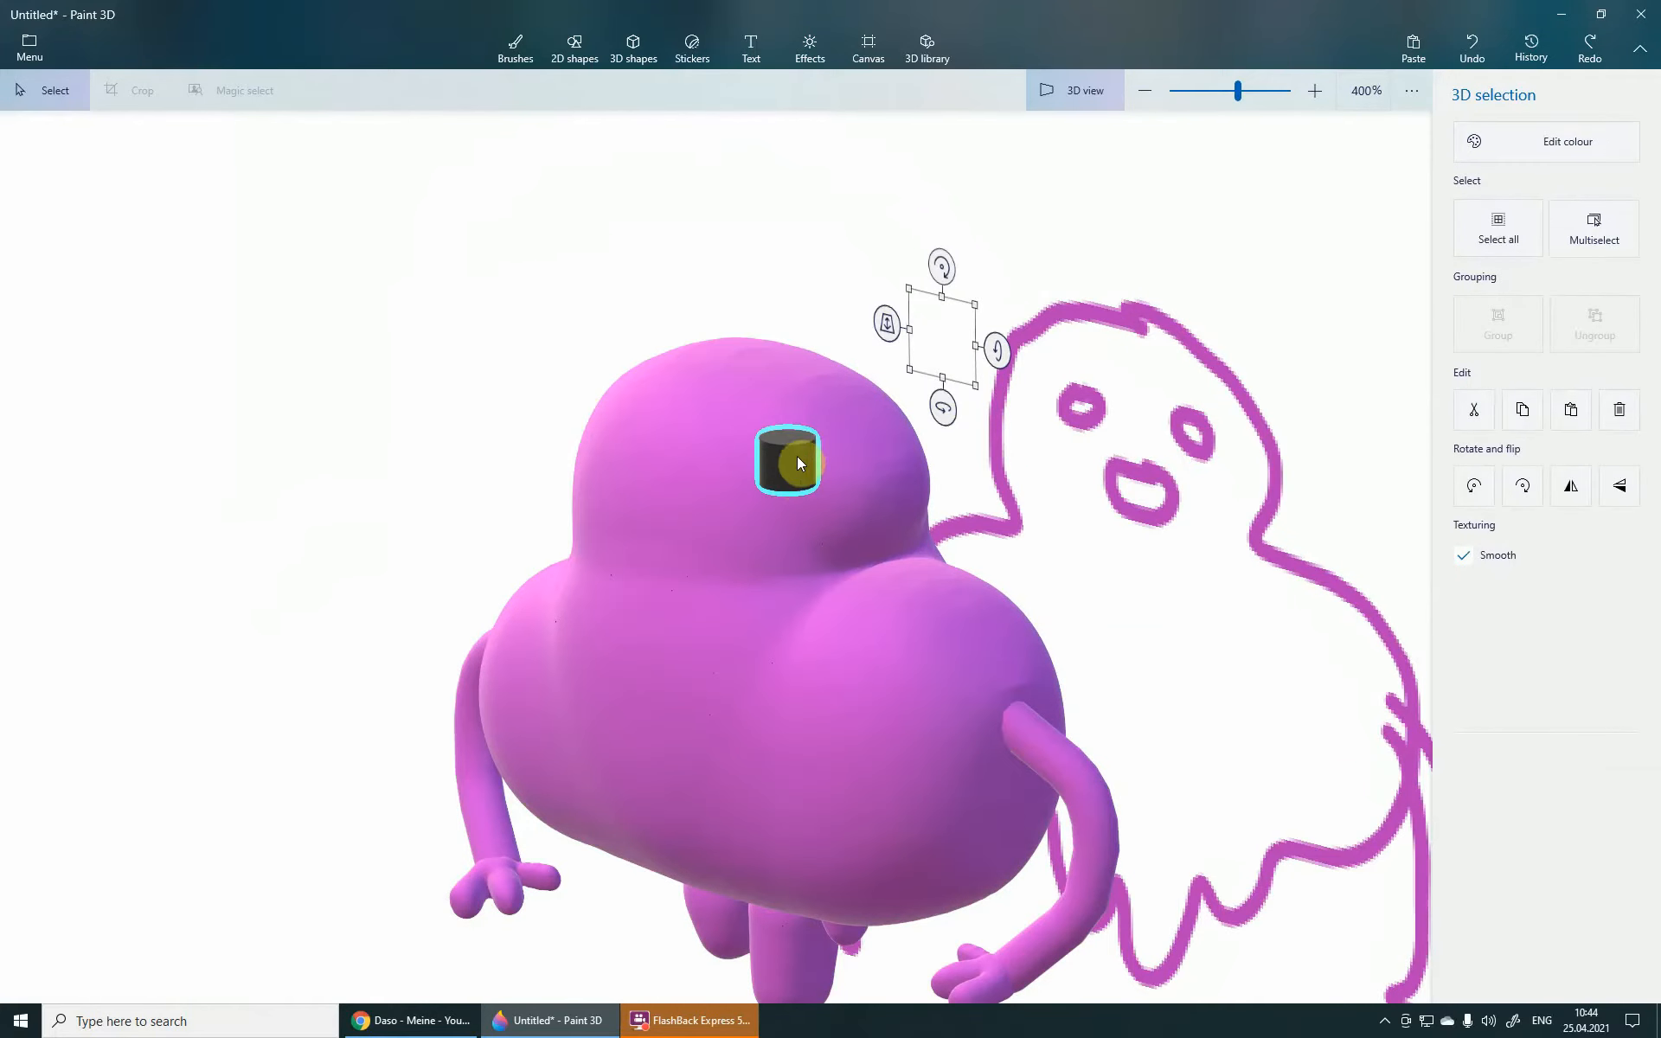
mouse_move(797, 463)
mouse_down()
mouse_move(704, 492)
mouse_move(749, 486)
mouse_move(832, 558)
mouse_move(818, 527)
mouse_up()
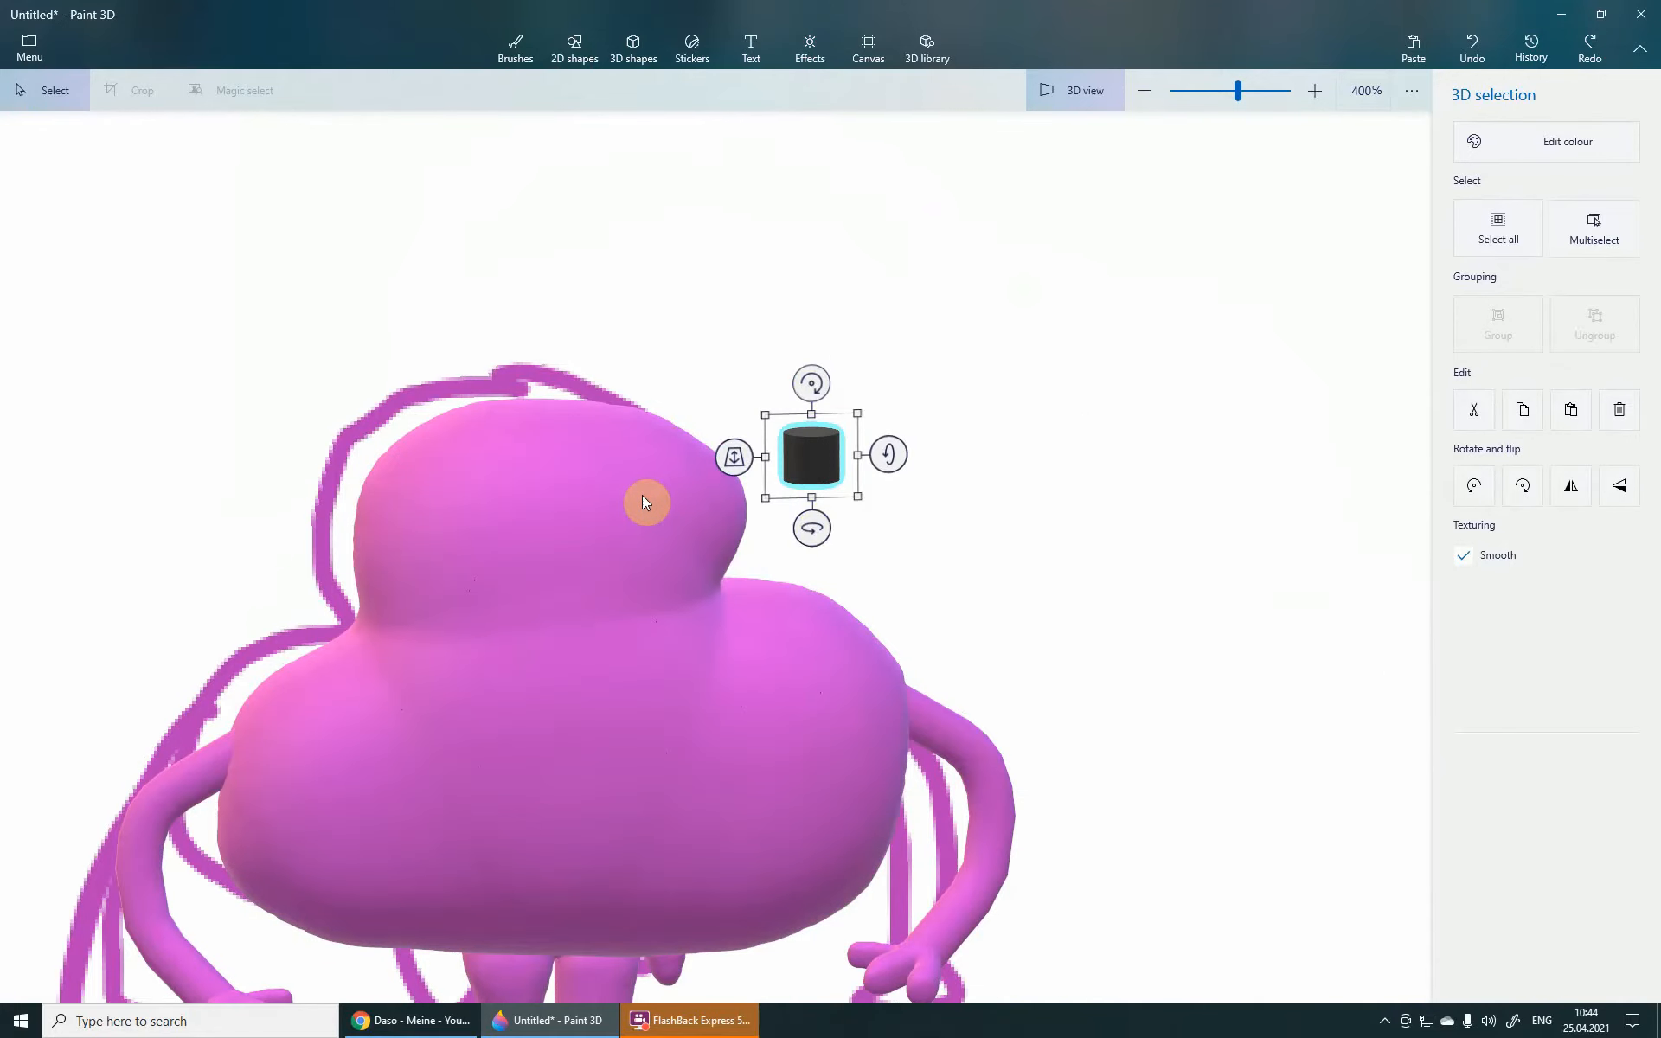
key(ctrl+z)
key(ctrl+z)
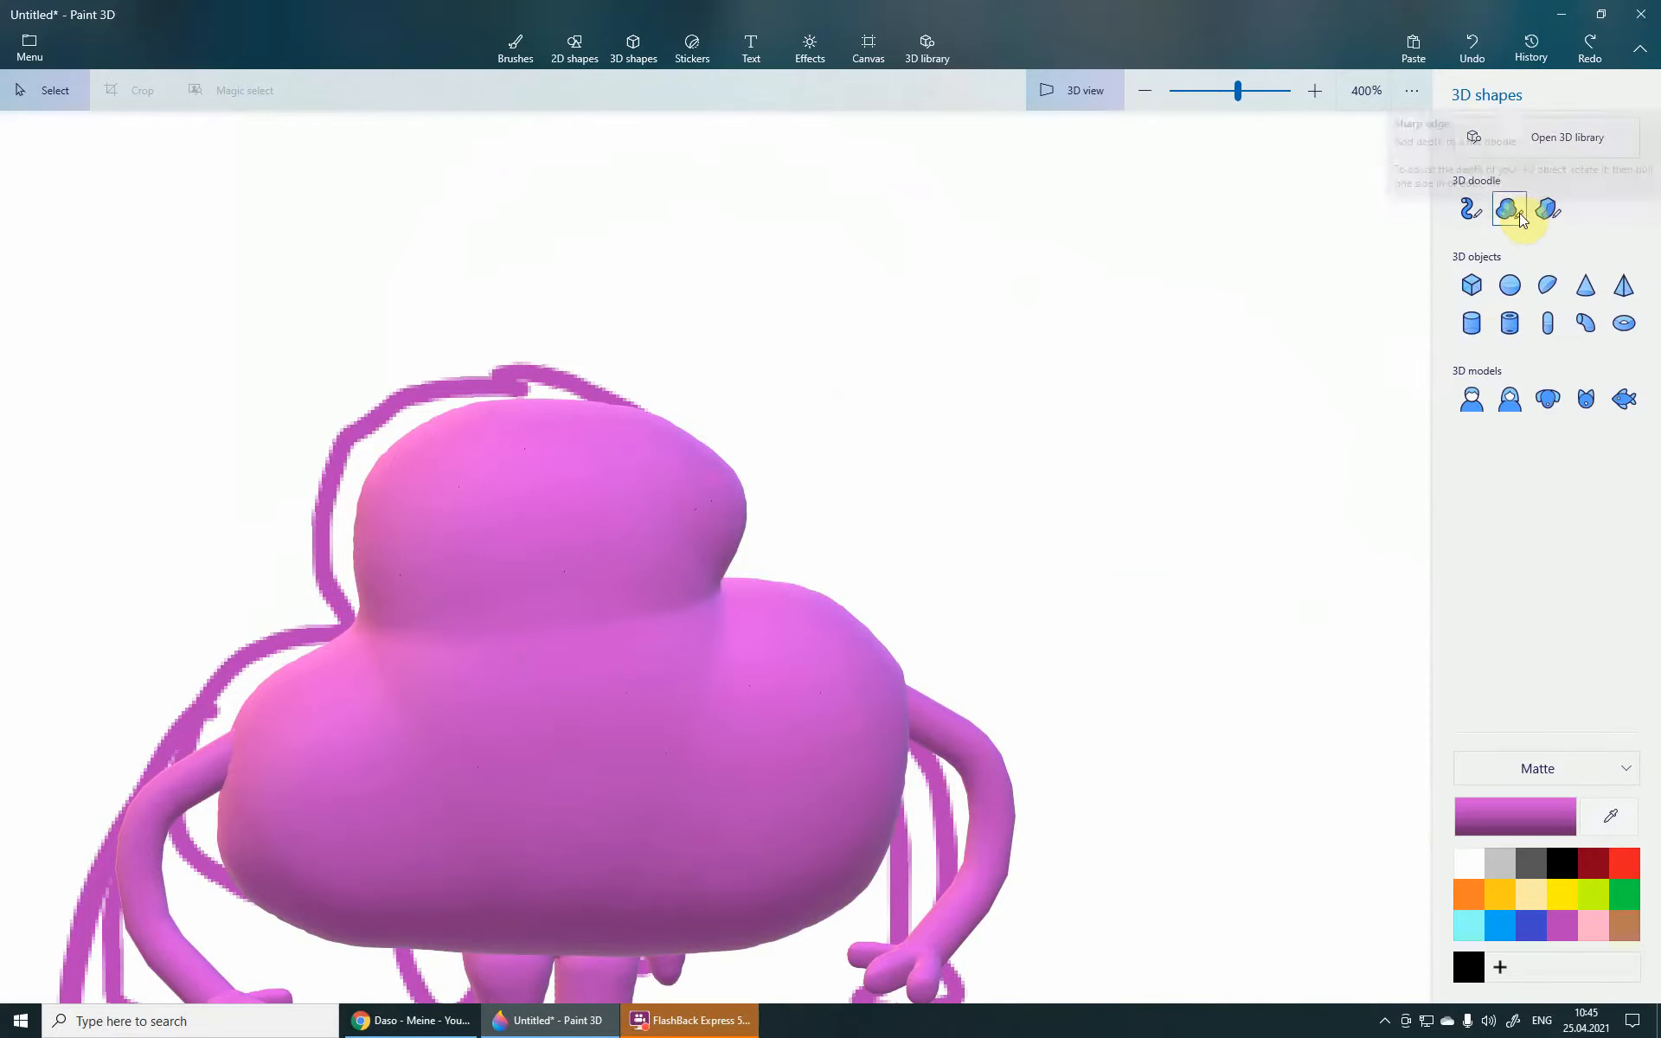
- Draw a small 3D sphere beside the head and colour it black
click(1510, 286)
drag(779, 500, 818, 537)
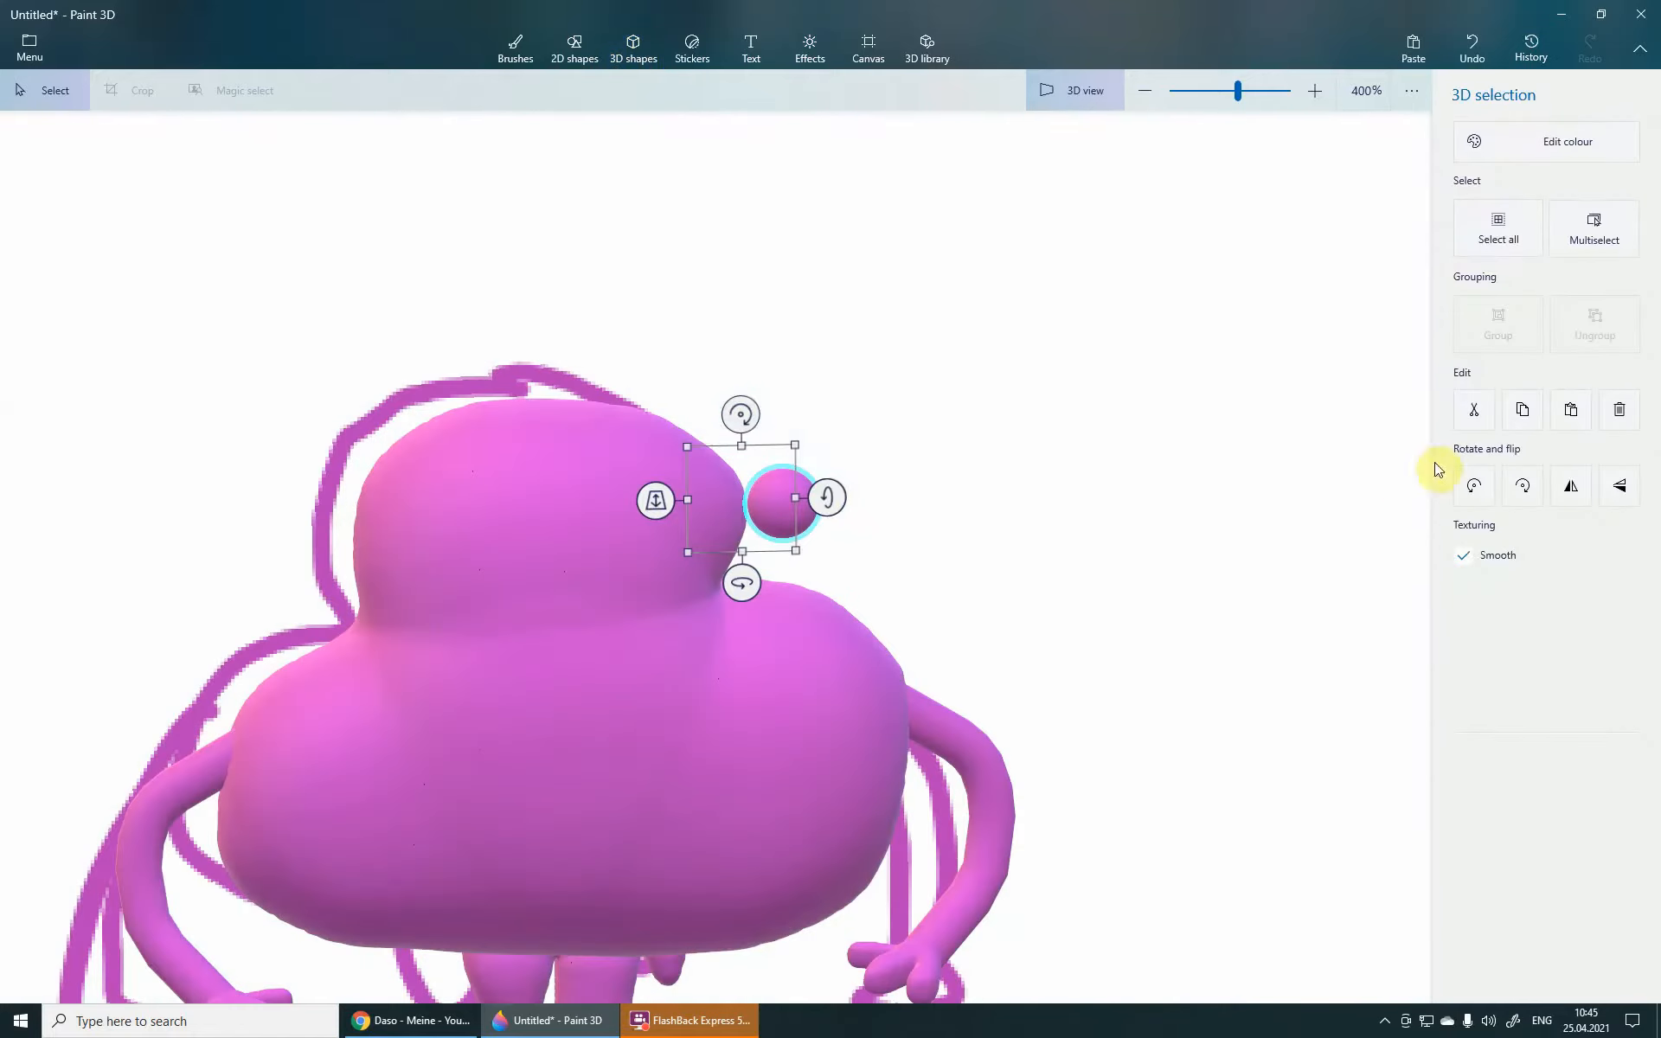
click(1540, 134)
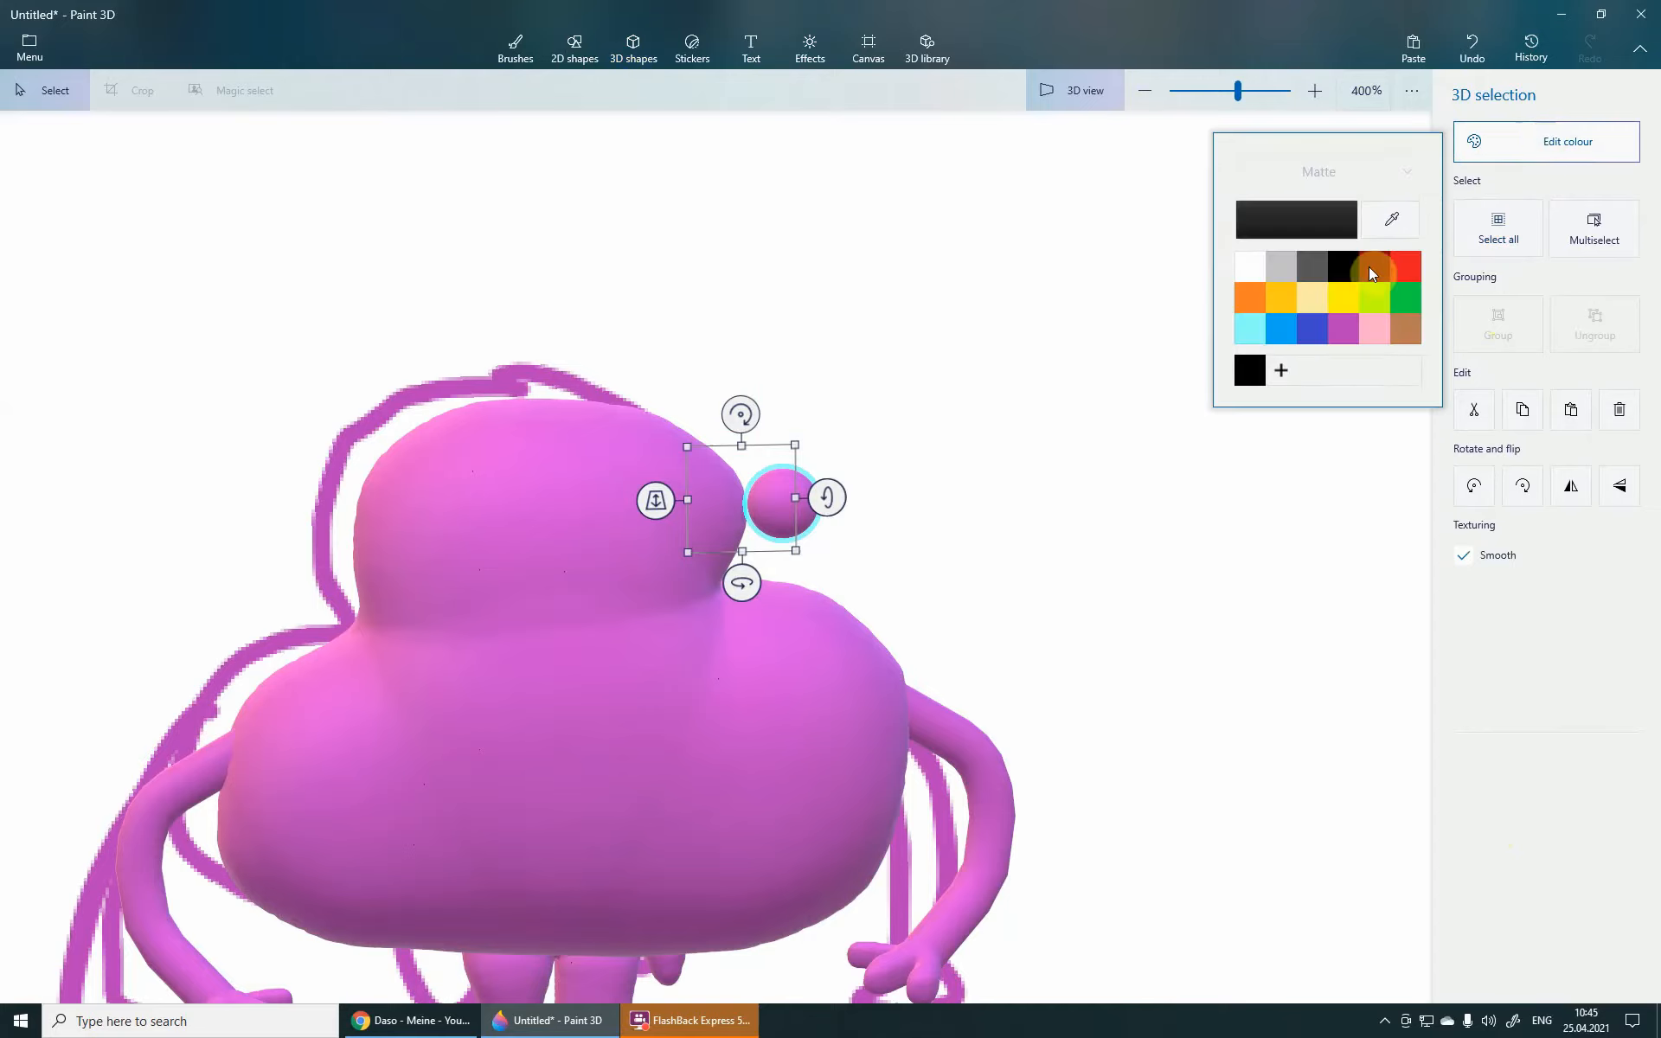
click(1272, 252)
click(720, 682)
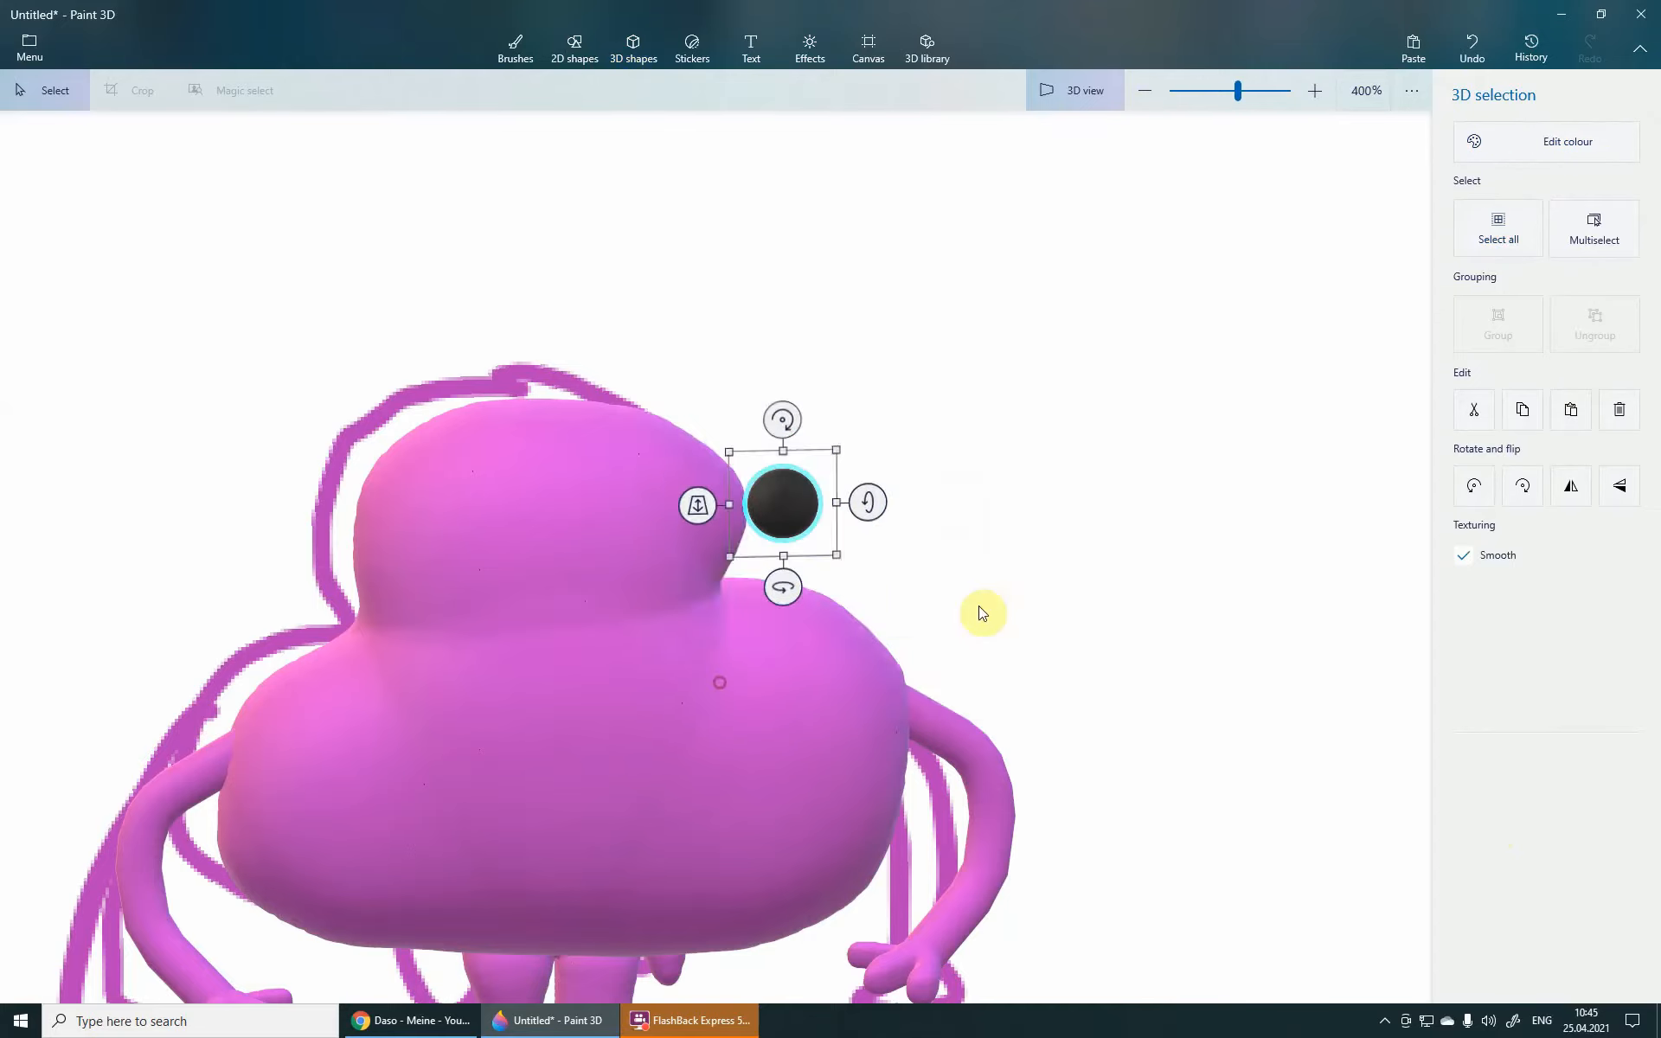
- Move the black sphere in front of the head to the first eye's position
mouse_move(1031, 620)
right_down()
mouse_move(915, 602)
mouse_move(1034, 624)
mouse_move(1006, 603)
right_up()
drag(781, 533, 590, 536)
scroll(590, 536, down, 2)
- Duplicate the black sphere eye and place the copy beside the original for the second eye
key(ctrl+c)
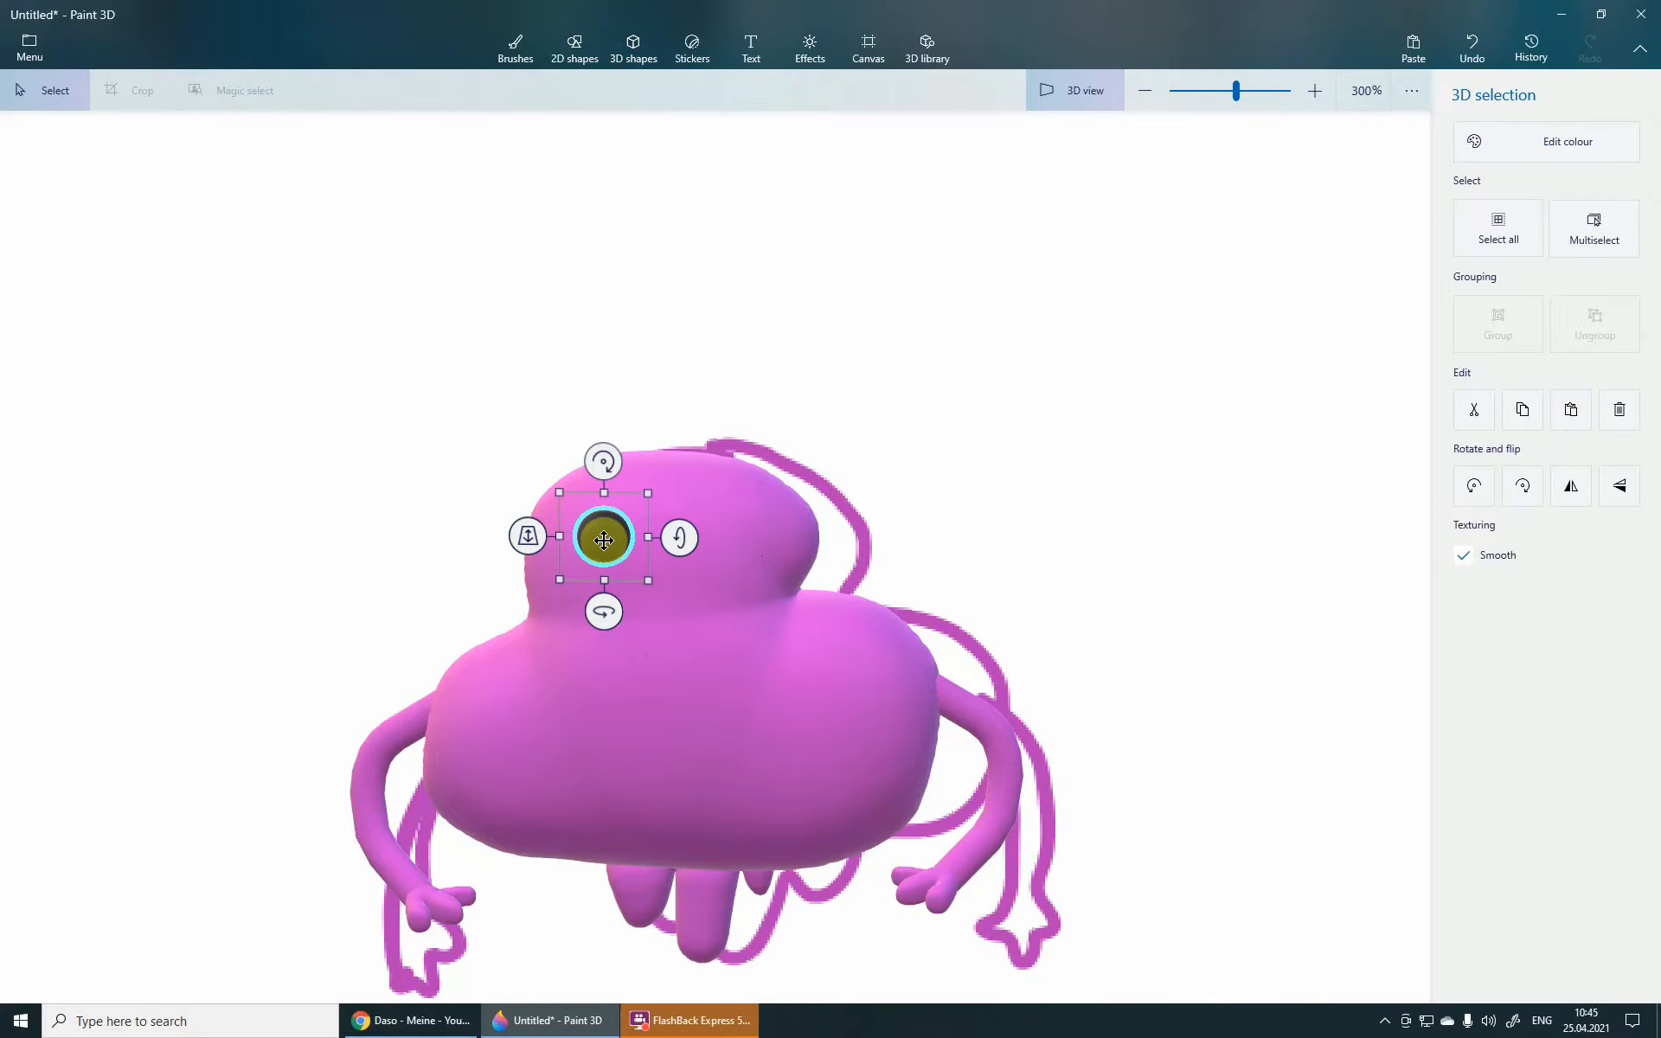
key(ctrl+v)
right_drag(1079, 441, 1034, 508)
click(749, 526)
right_drag(706, 635, 716, 562)
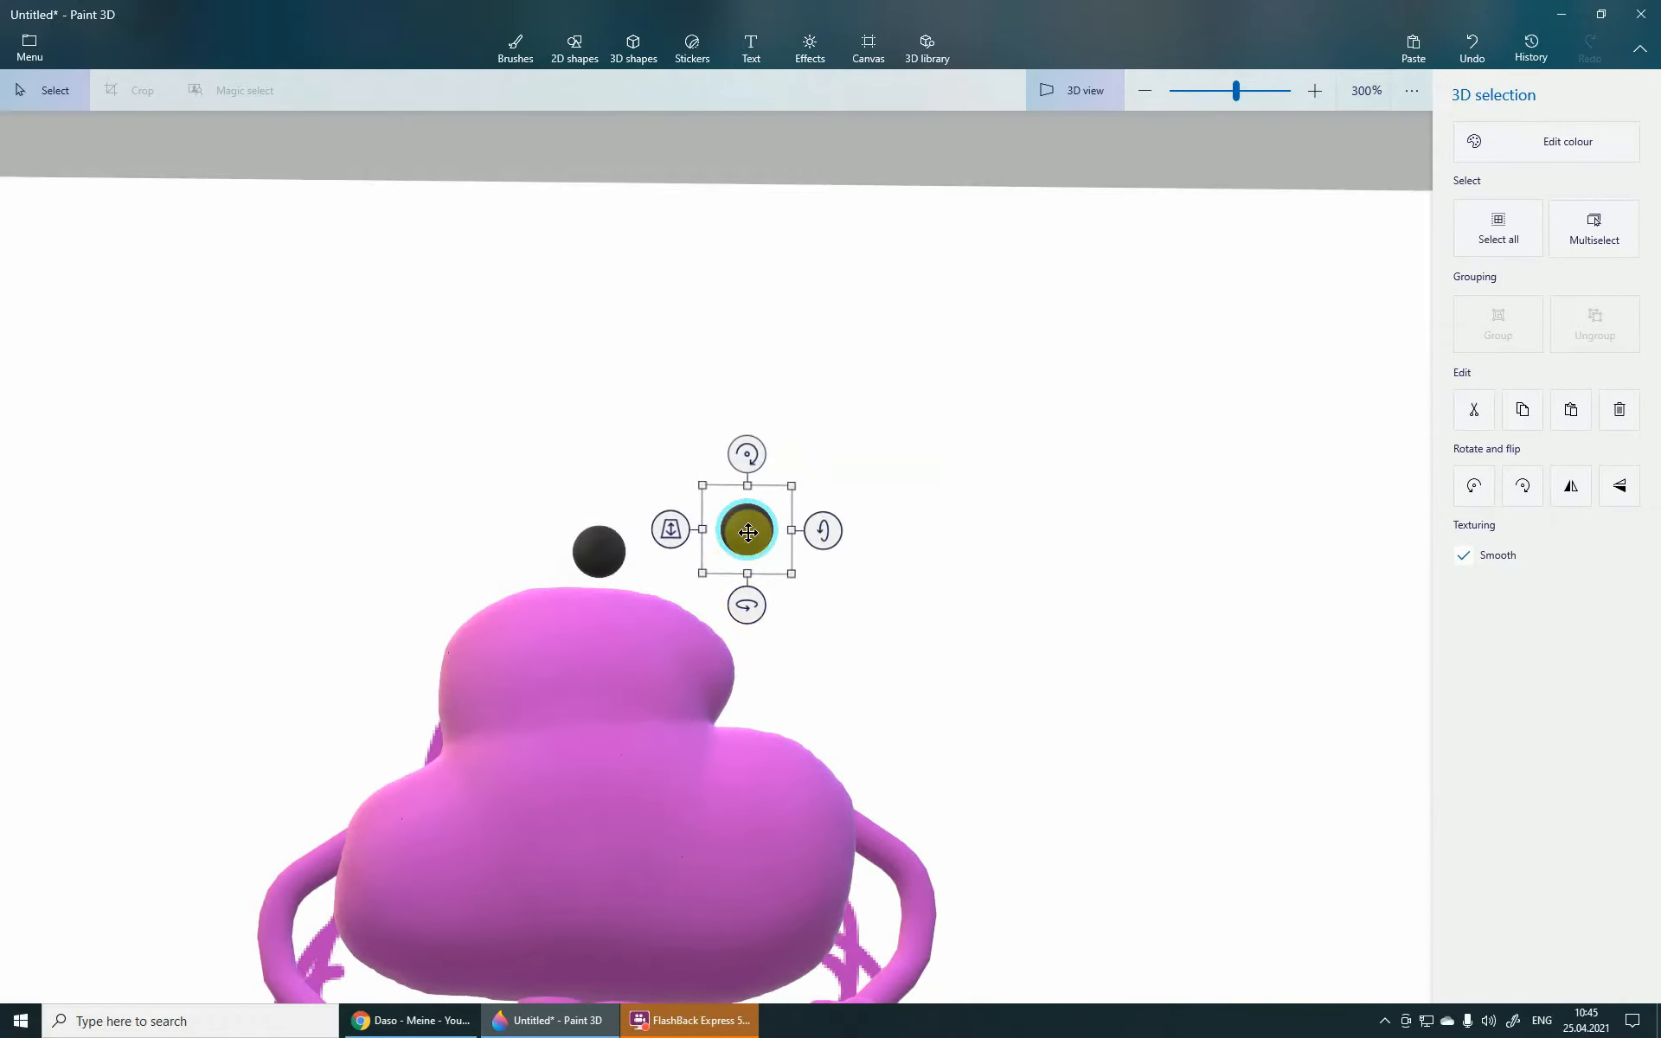
drag(749, 524, 736, 554)
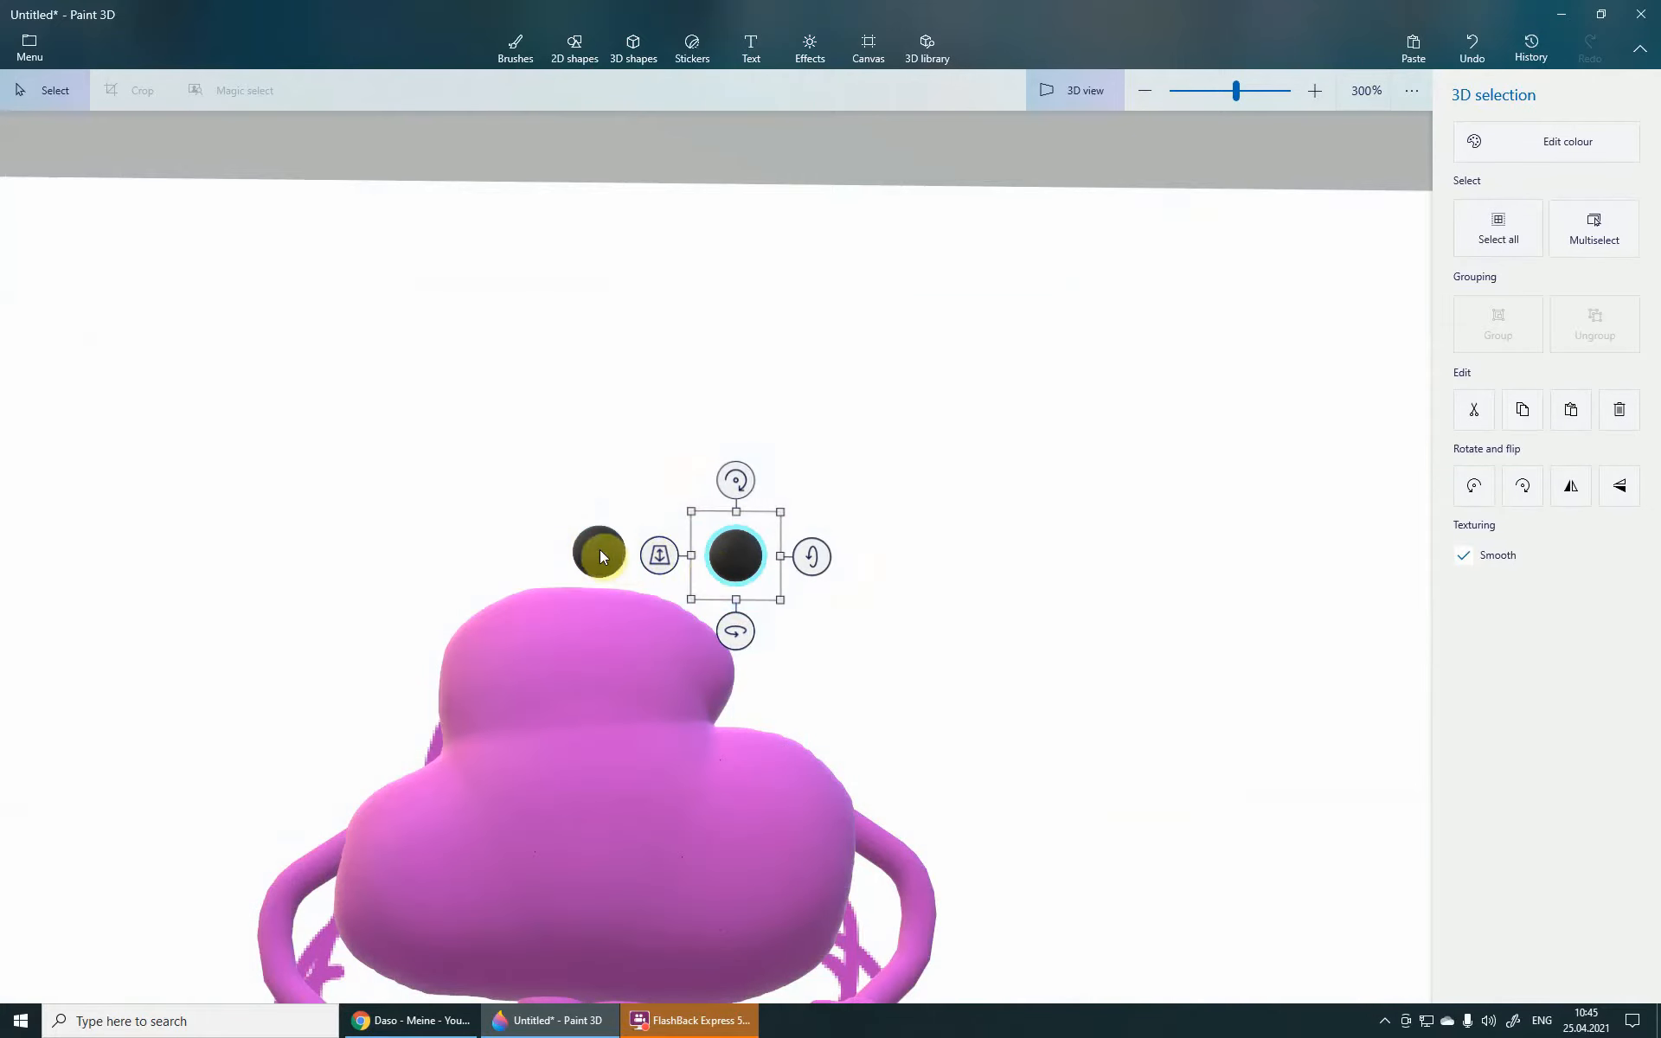
- Try to move both black spheres together toward the head, and undo the move
ctrl+click(599, 550)
right_drag(975, 608, 666, 672)
drag(654, 590, 890, 615)
key(ctrl+z)
key(ctrl+z)
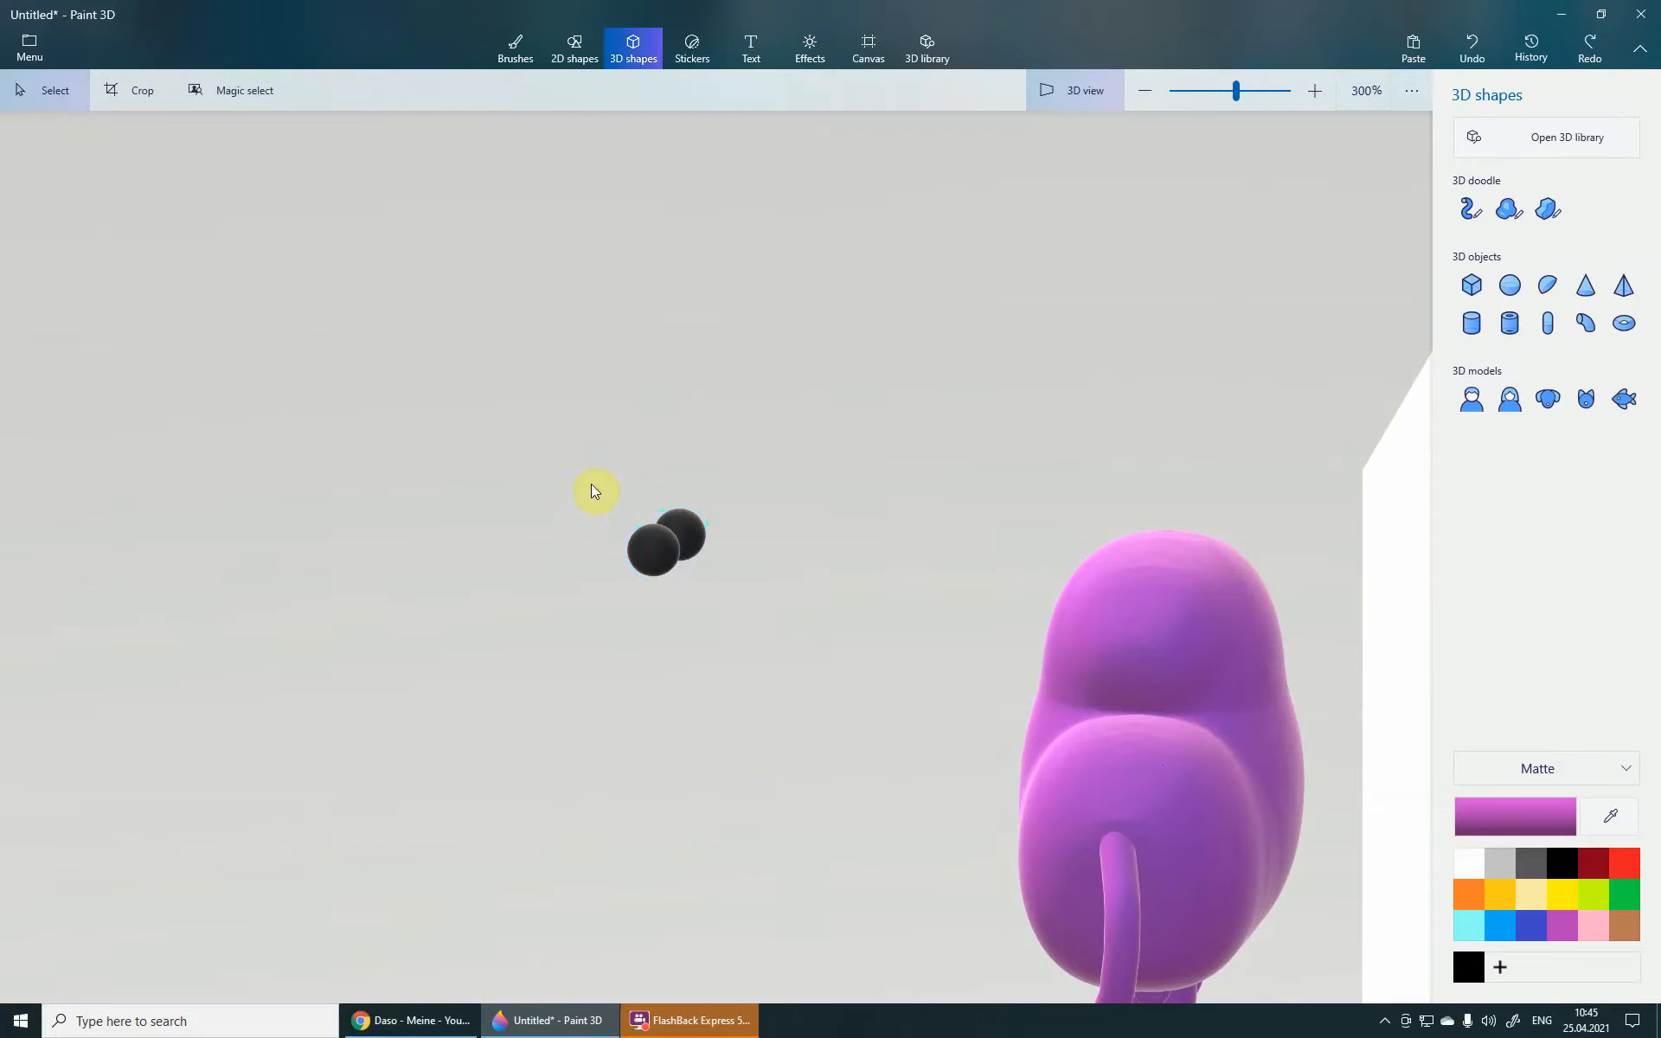
- Move both black spheres together onto the front of the head, level the pair and scale it down
click(671, 541)
drag(673, 542, 1078, 604)
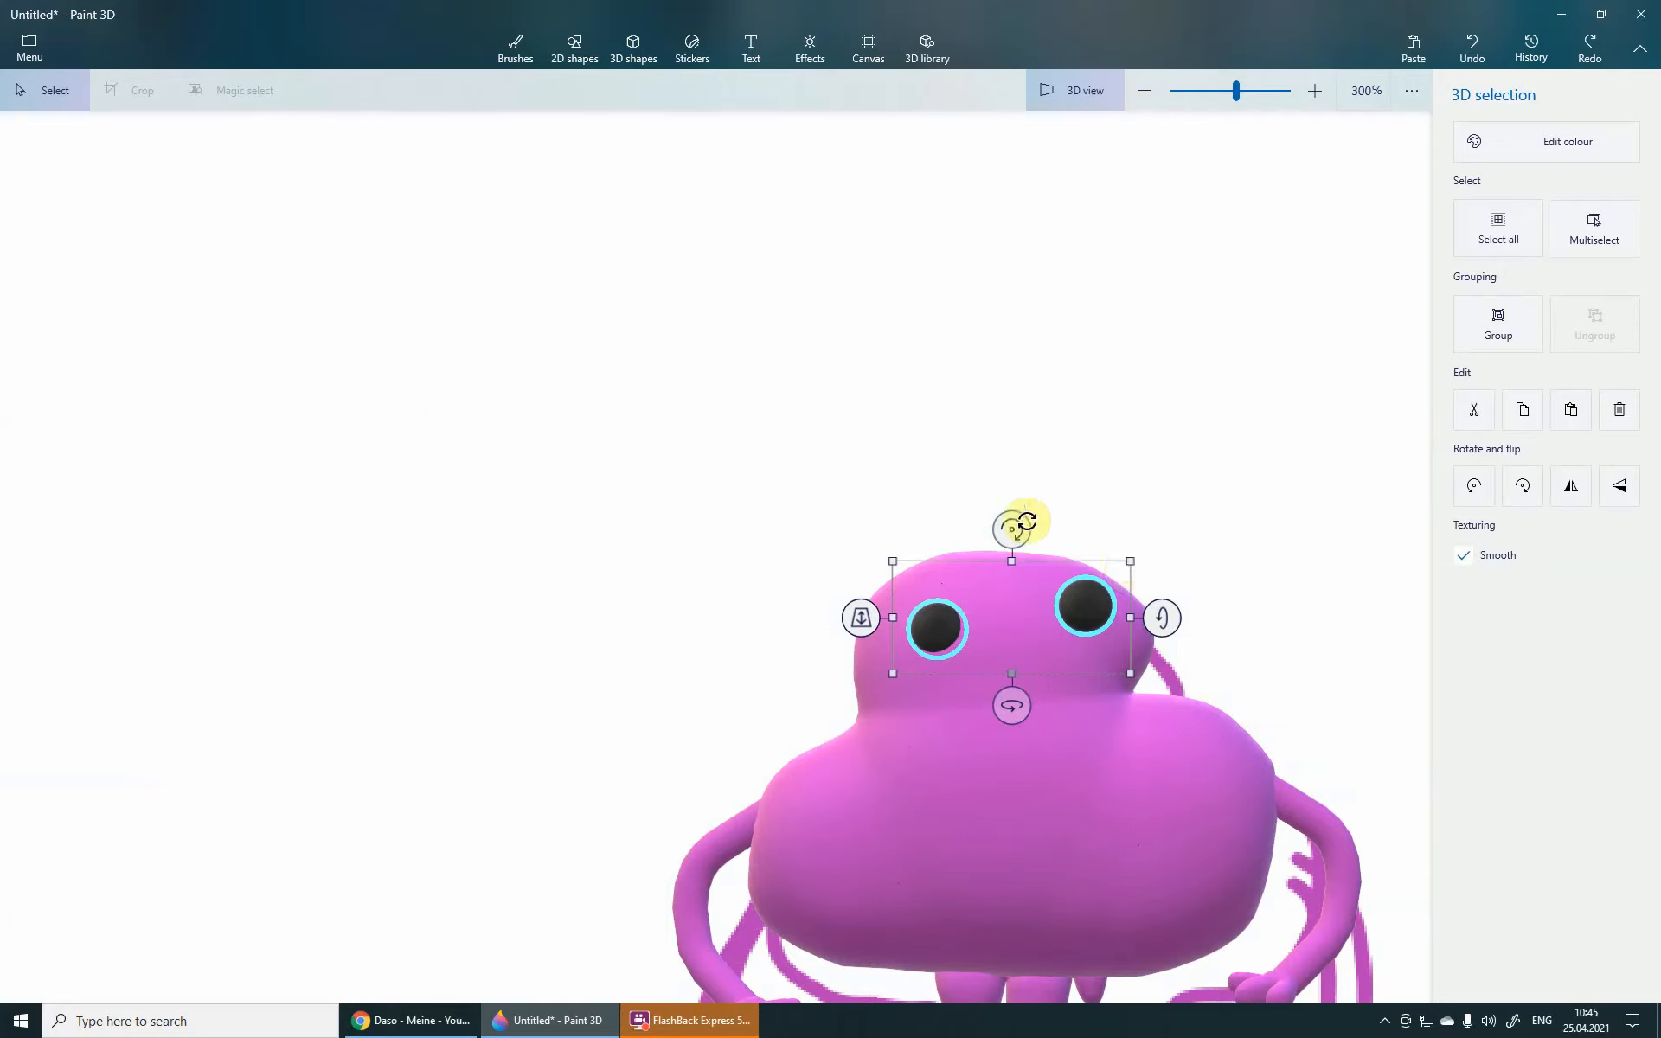
mouse_move(1015, 526)
mouse_down()
mouse_move(1041, 537)
mouse_move(1031, 520)
mouse_up()
drag(1131, 545, 1047, 608)
click(1281, 577)
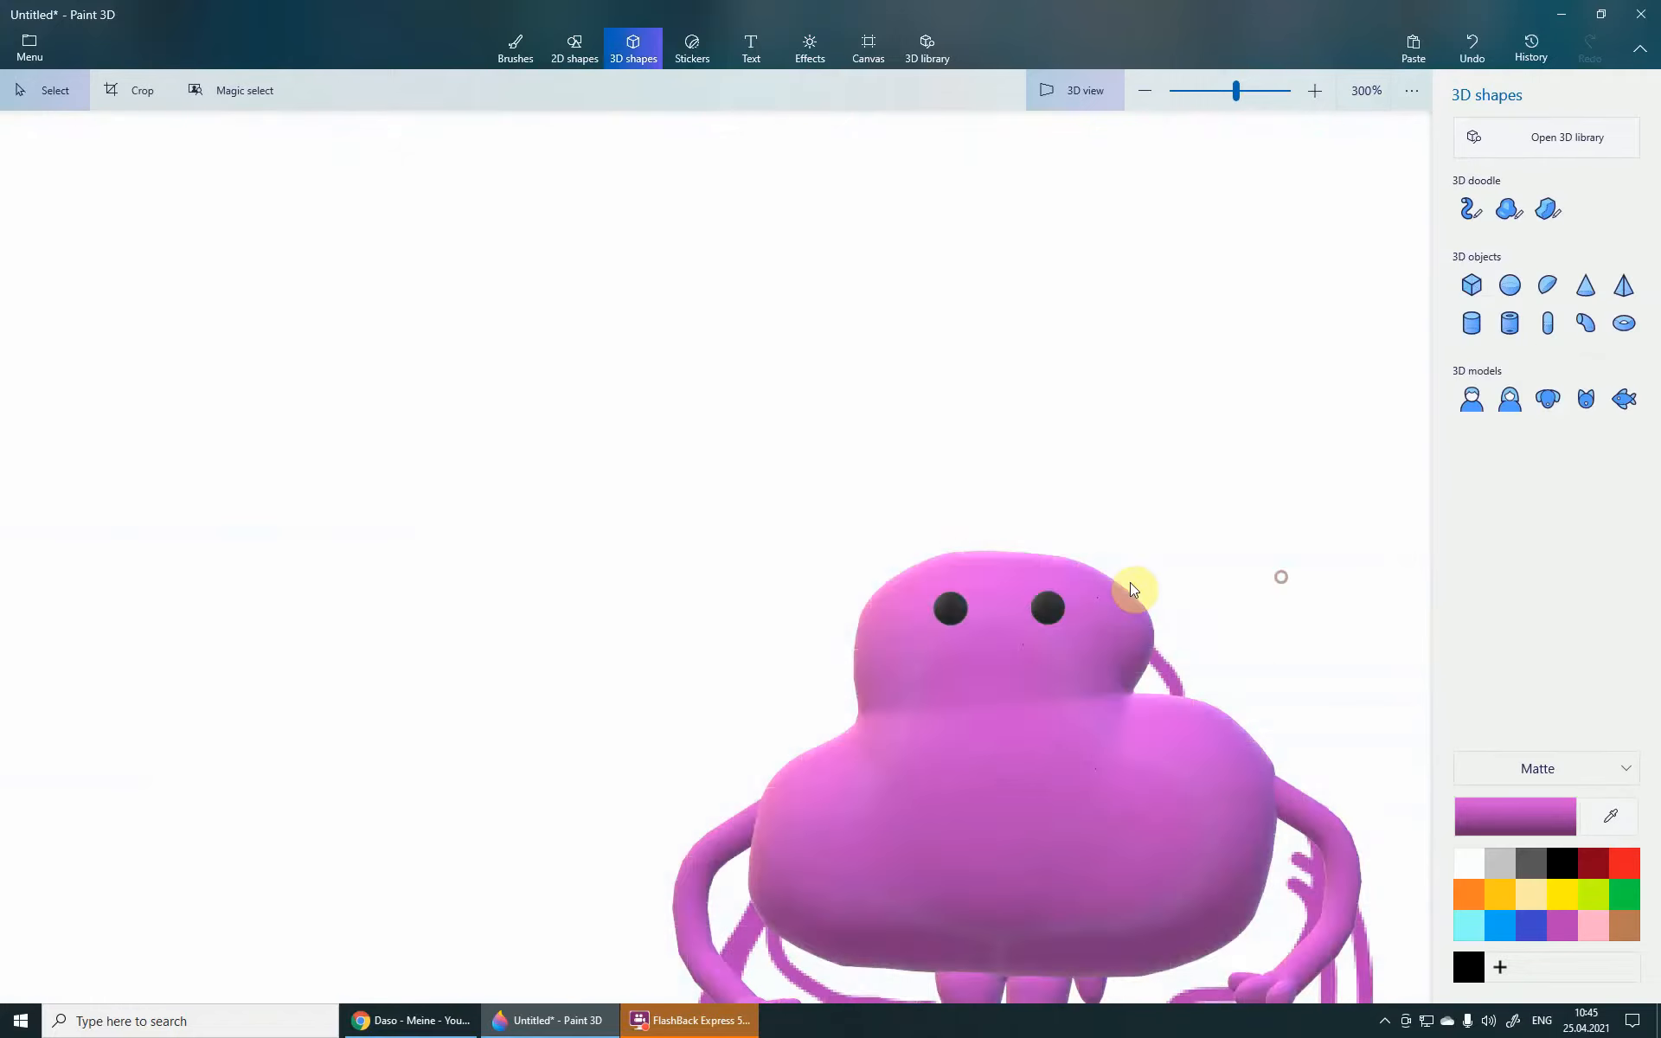
- Select both eyes together and shift them slightly lower on the face
scroll(1090, 581, down, 1)
right_drag(1197, 595, 1240, 632)
scroll(1240, 632, down, 1)
middle_drag(1176, 671, 942, 623)
scroll(912, 626, up, 1)
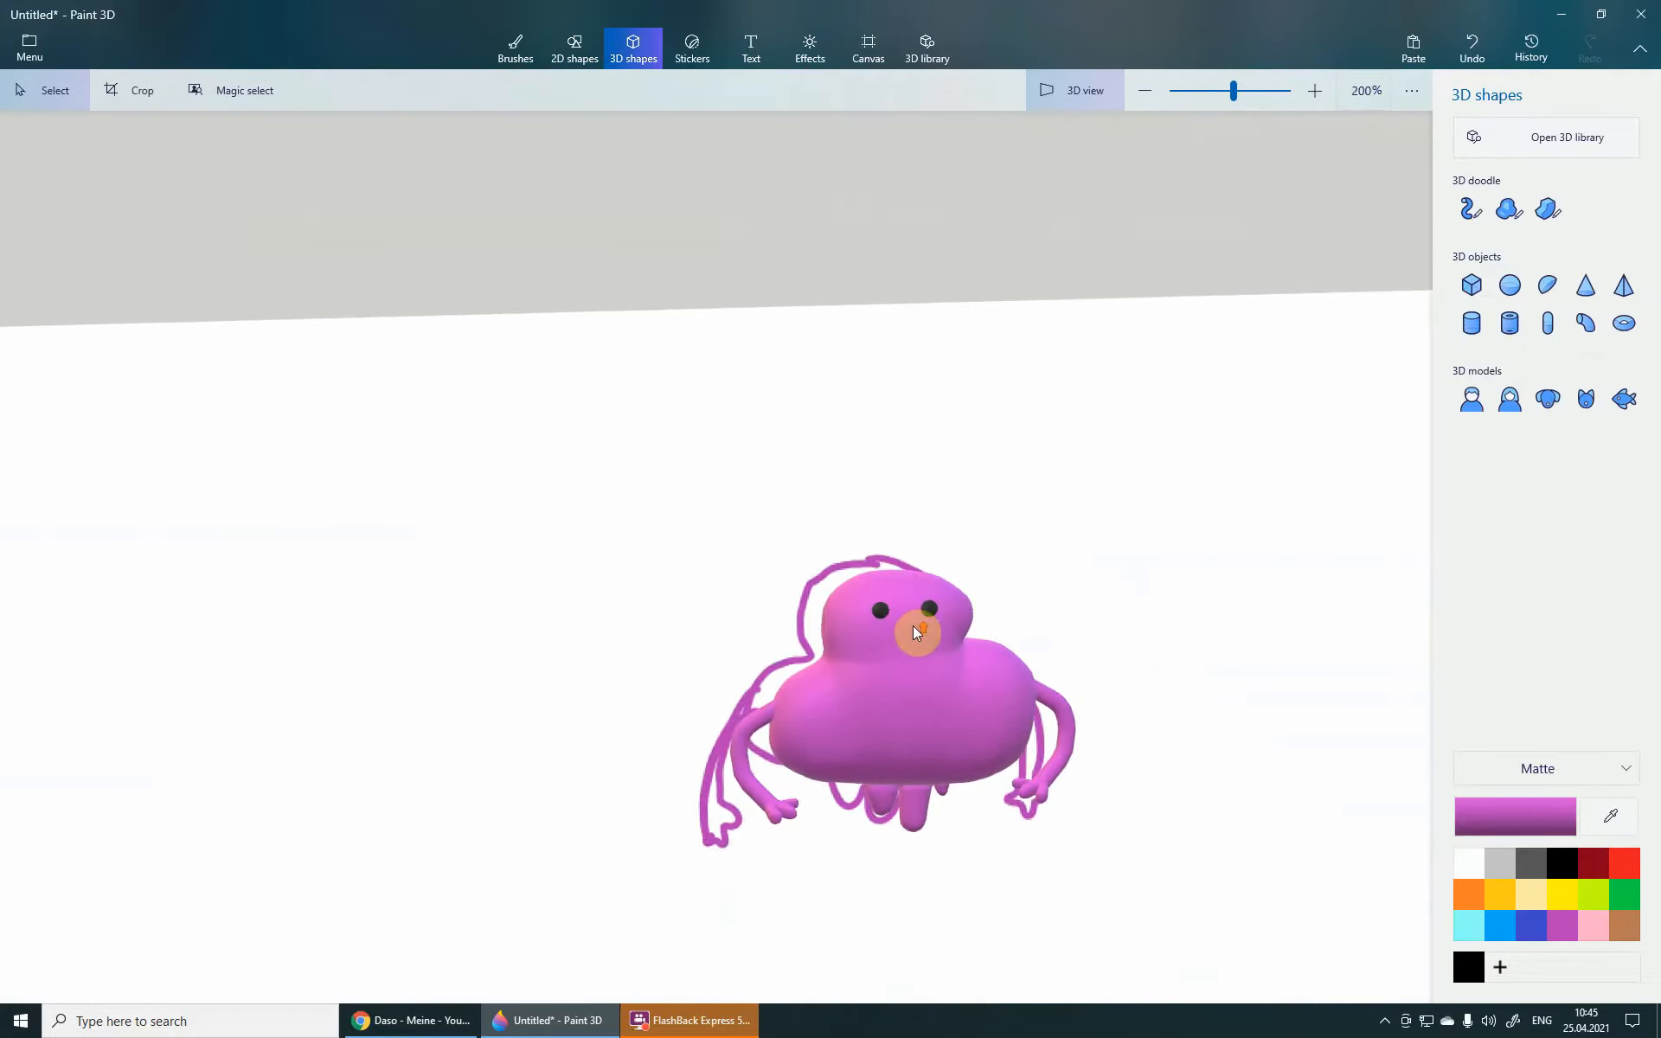
scroll(915, 661, up, 1)
right_drag(918, 659, 891, 631)
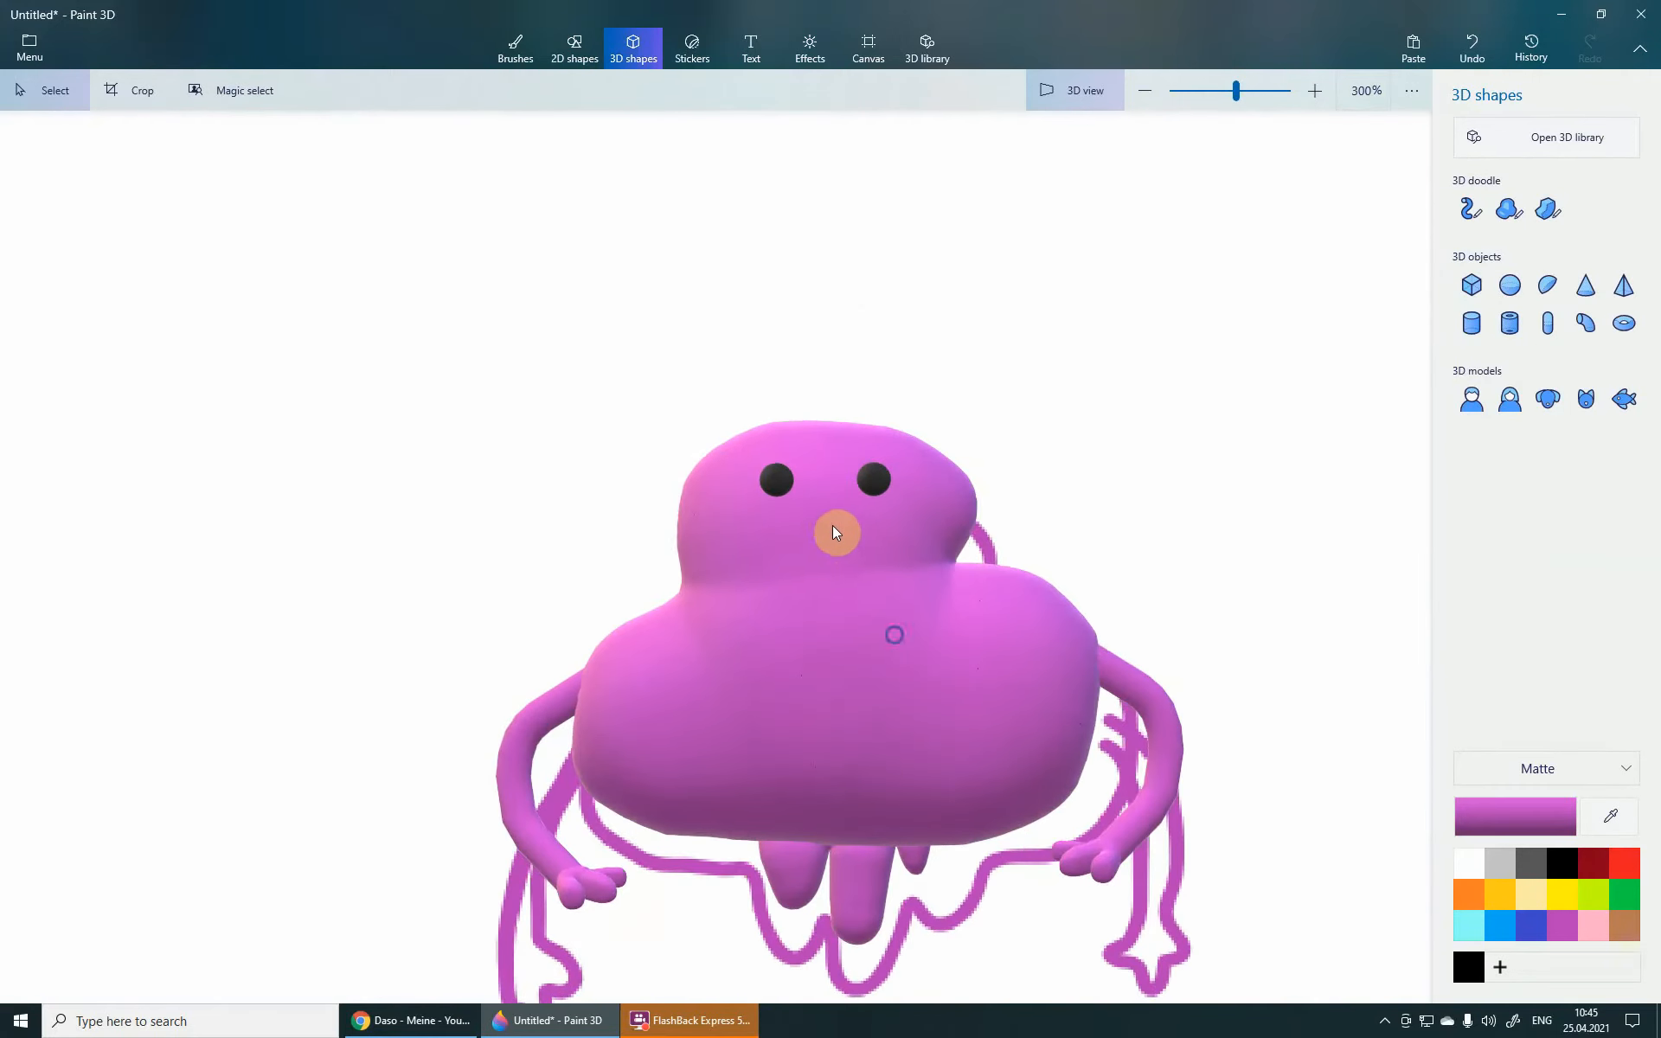
drag(685, 404, 952, 526)
drag(873, 486, 866, 509)
click(1200, 497)
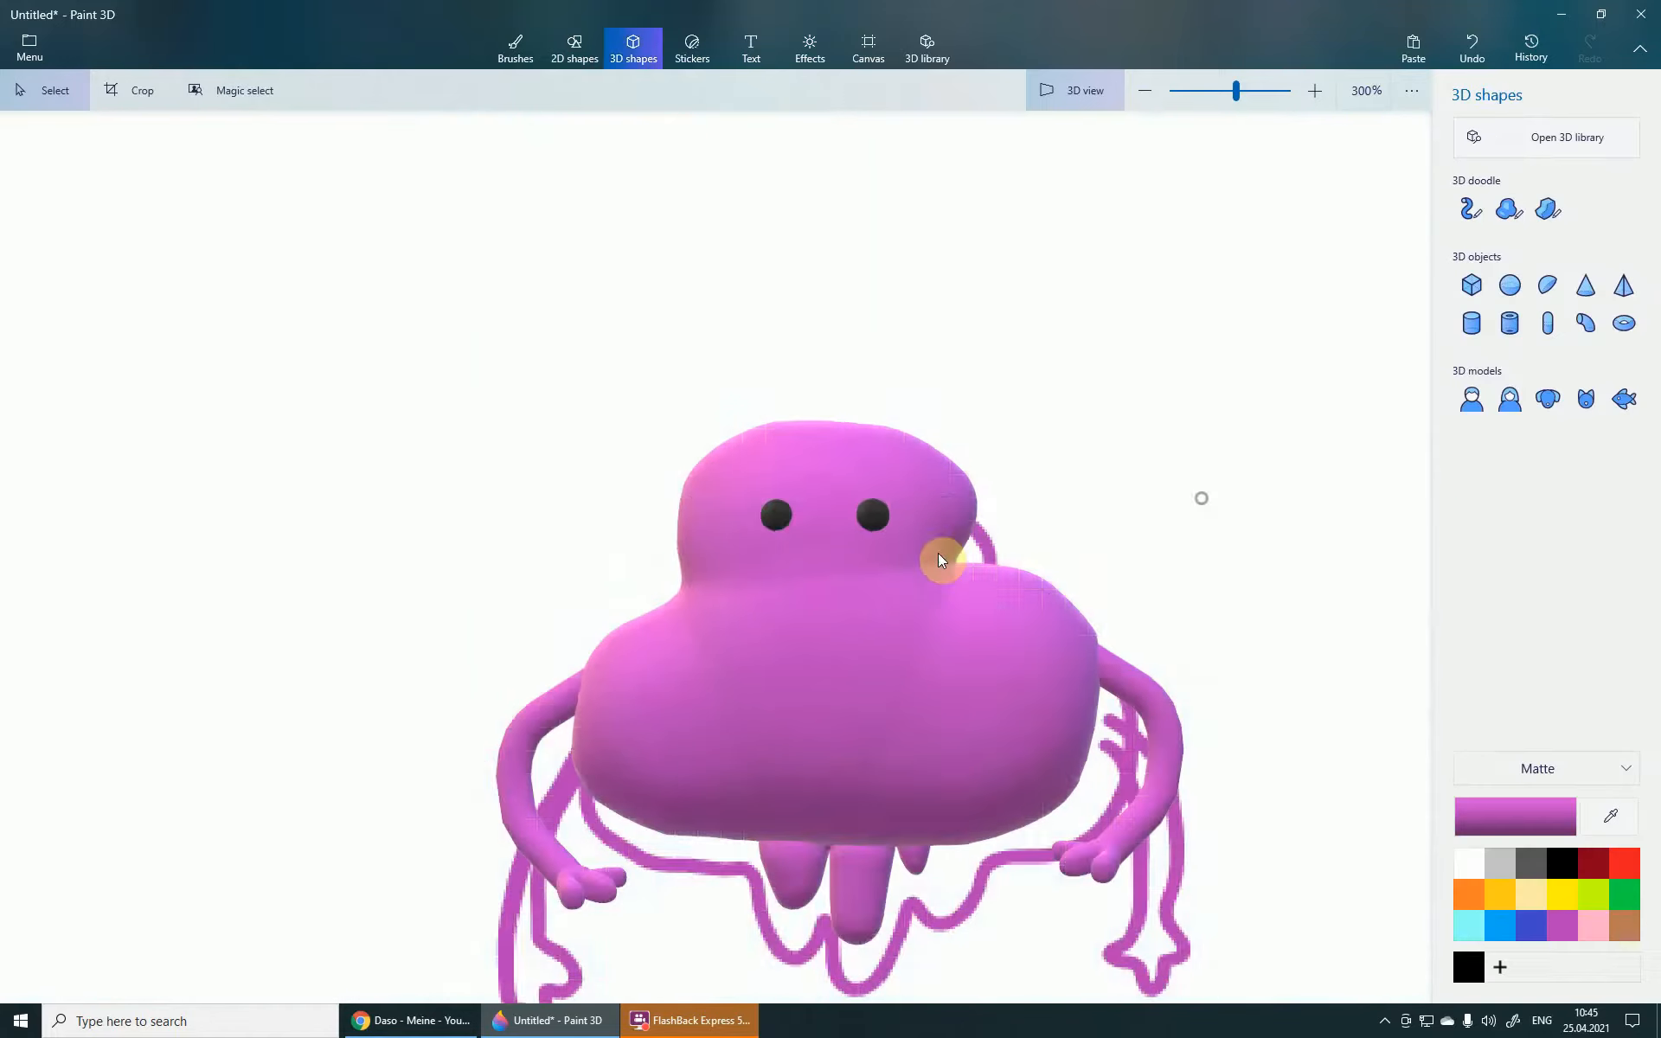
- Paint an open smiling mouth below the eyes with a black Marker 3 px thick
scroll(813, 562, up, 1)
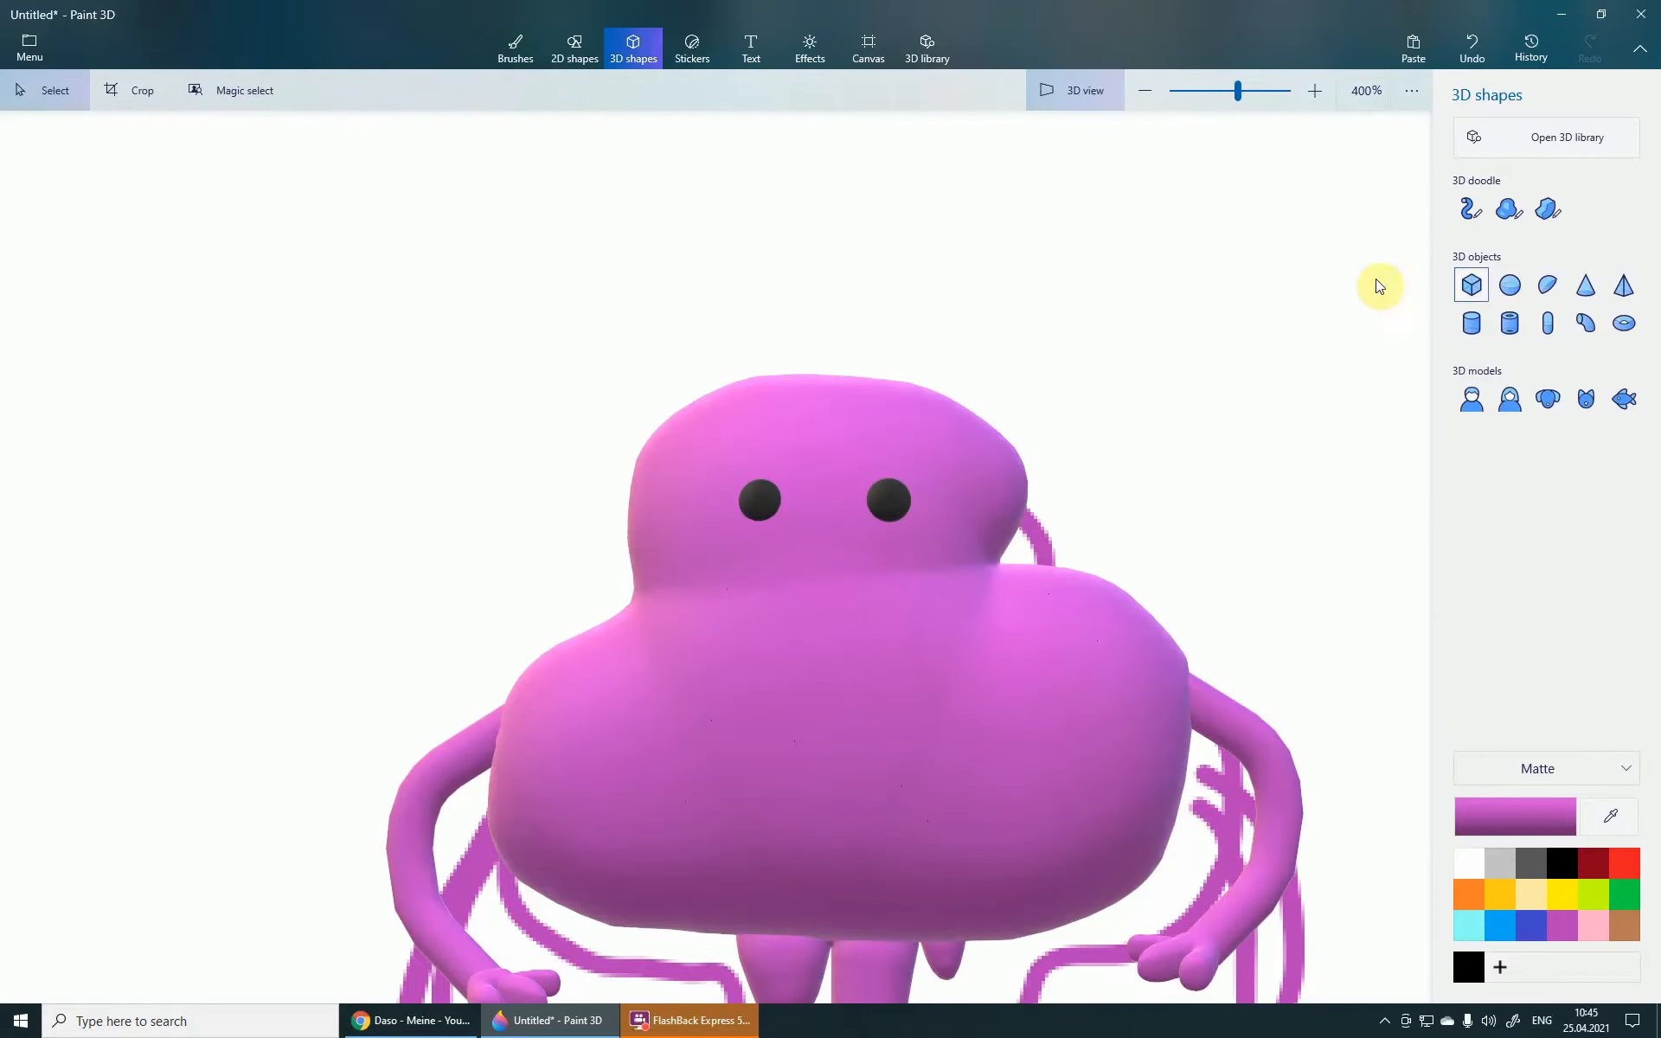
click(514, 47)
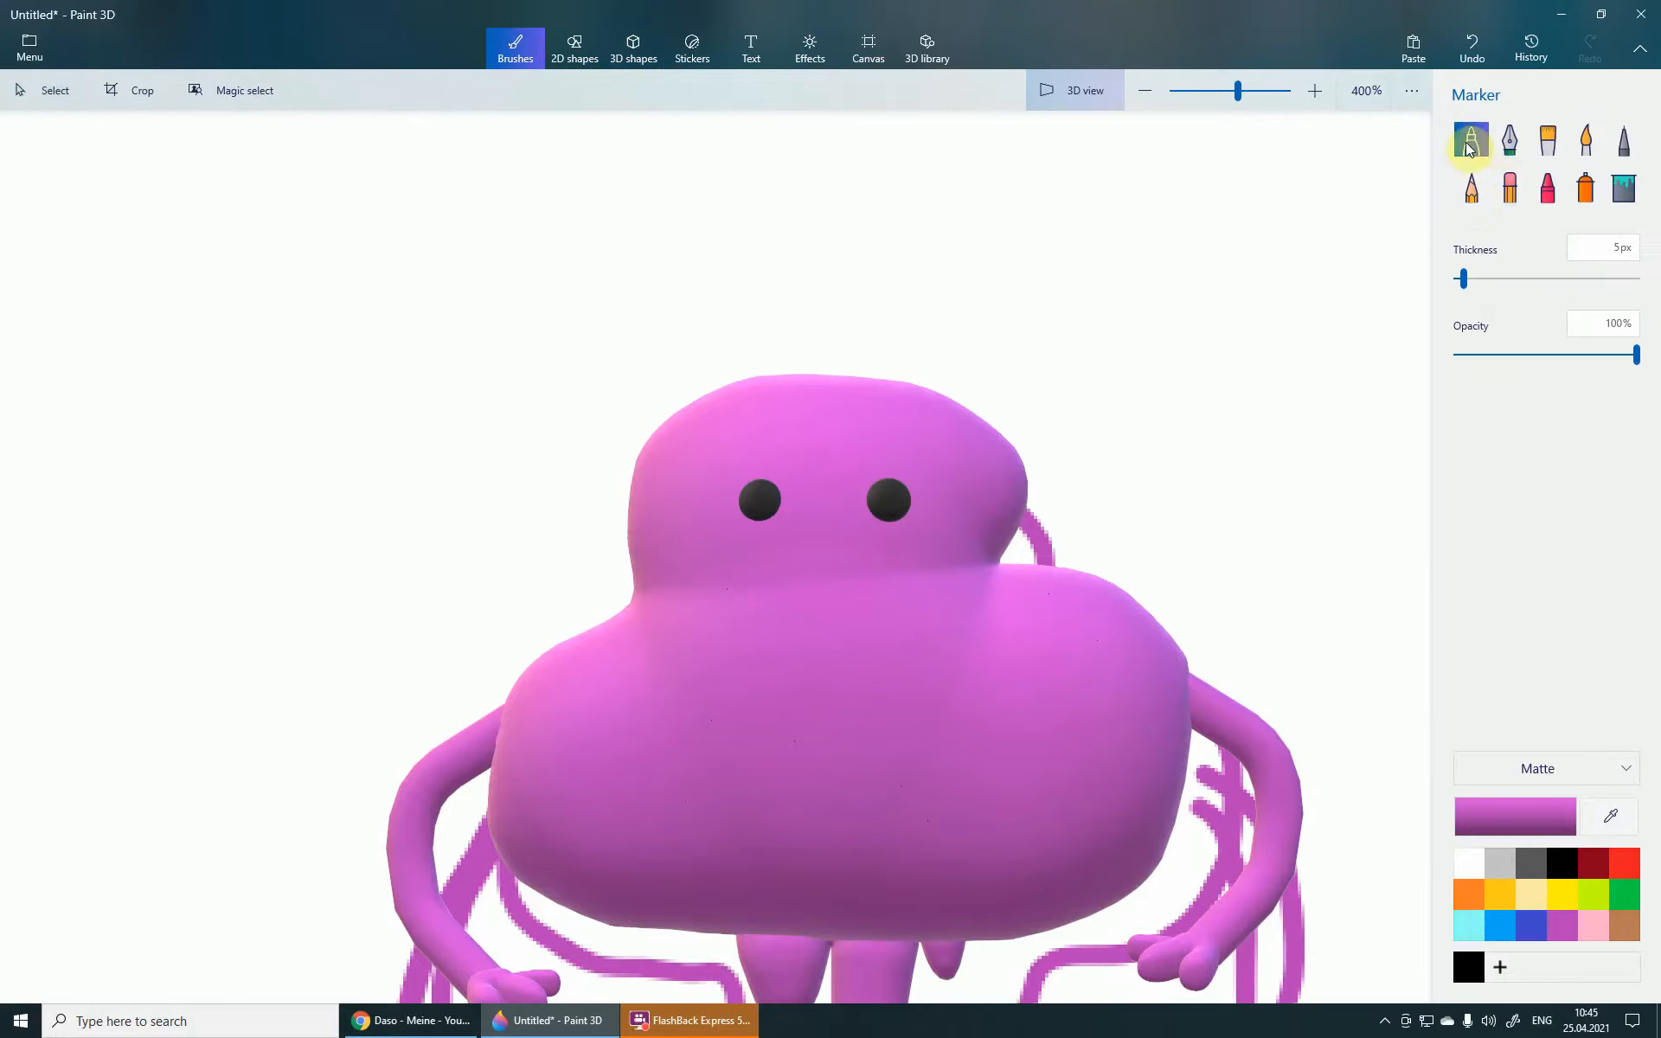
click(1562, 862)
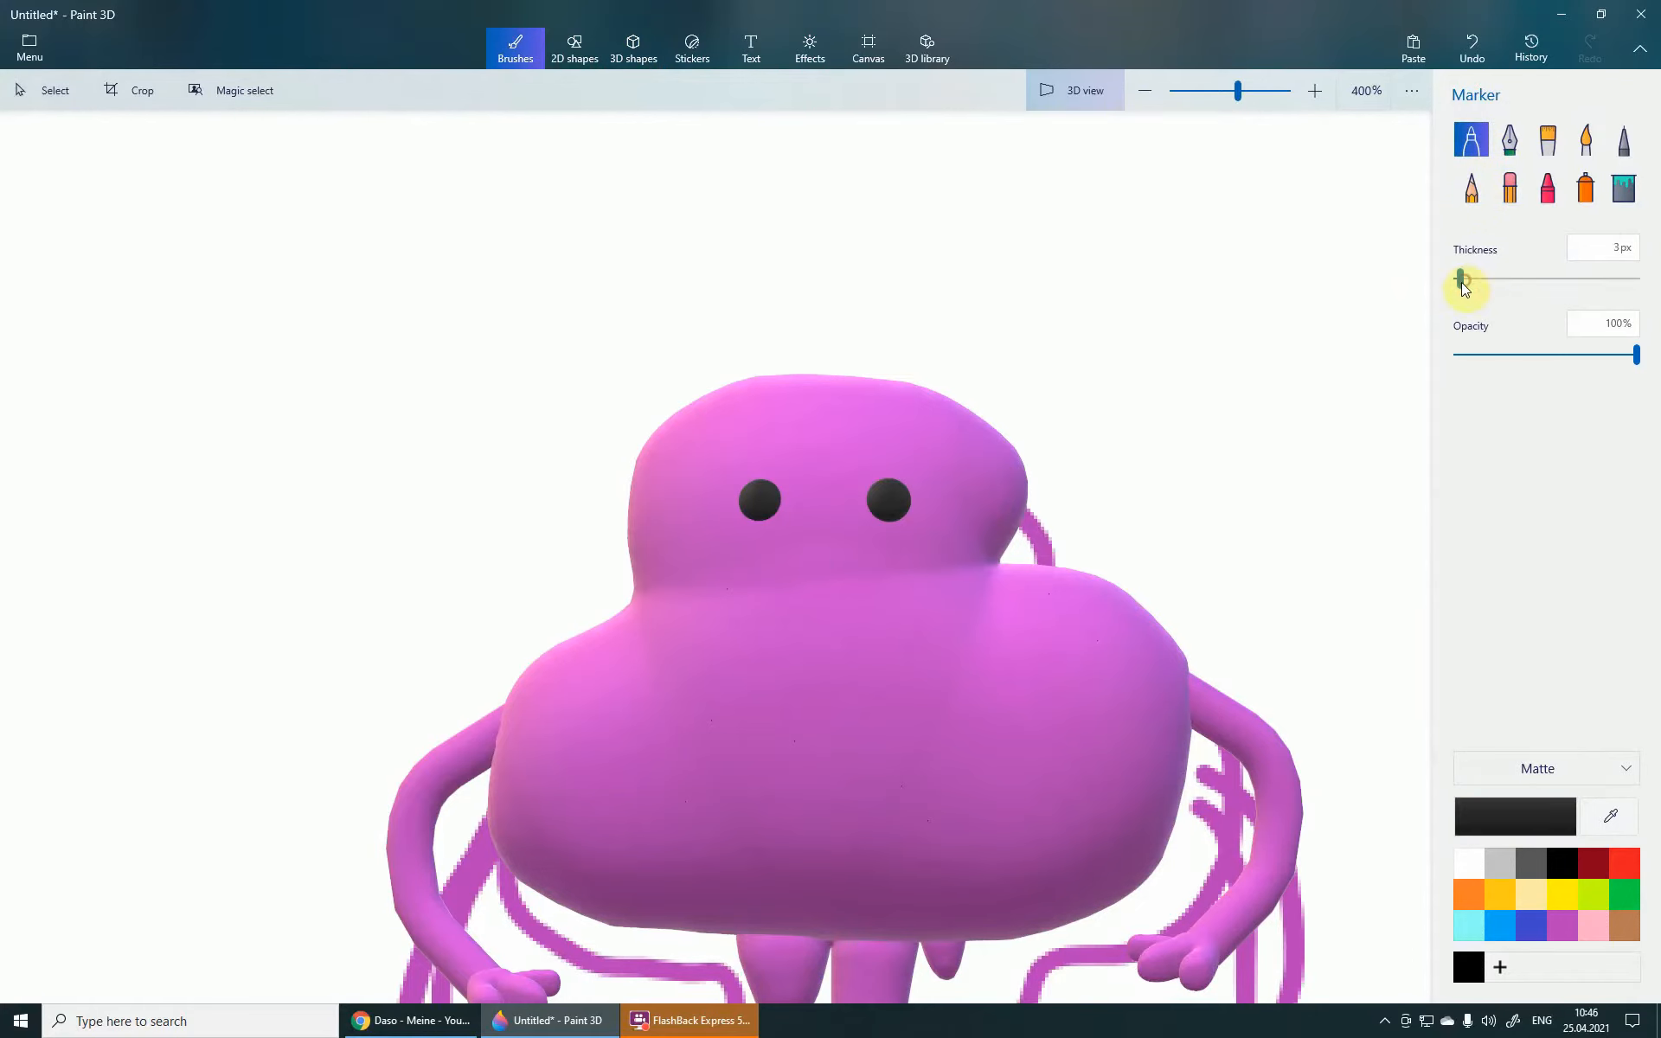
scroll(847, 611, up, 5)
mouse_move(800, 497)
mouse_down()
mouse_move(752, 475)
mouse_move(707, 485)
mouse_move(781, 563)
mouse_move(853, 549)
mouse_move(875, 497)
mouse_move(765, 495)
mouse_move(775, 524)
mouse_move(801, 522)
mouse_move(813, 504)
mouse_move(730, 511)
mouse_move(752, 505)
mouse_move(789, 548)
mouse_move(849, 516)
mouse_move(756, 548)
mouse_move(791, 536)
mouse_up()
scroll(1016, 450, down, 3)
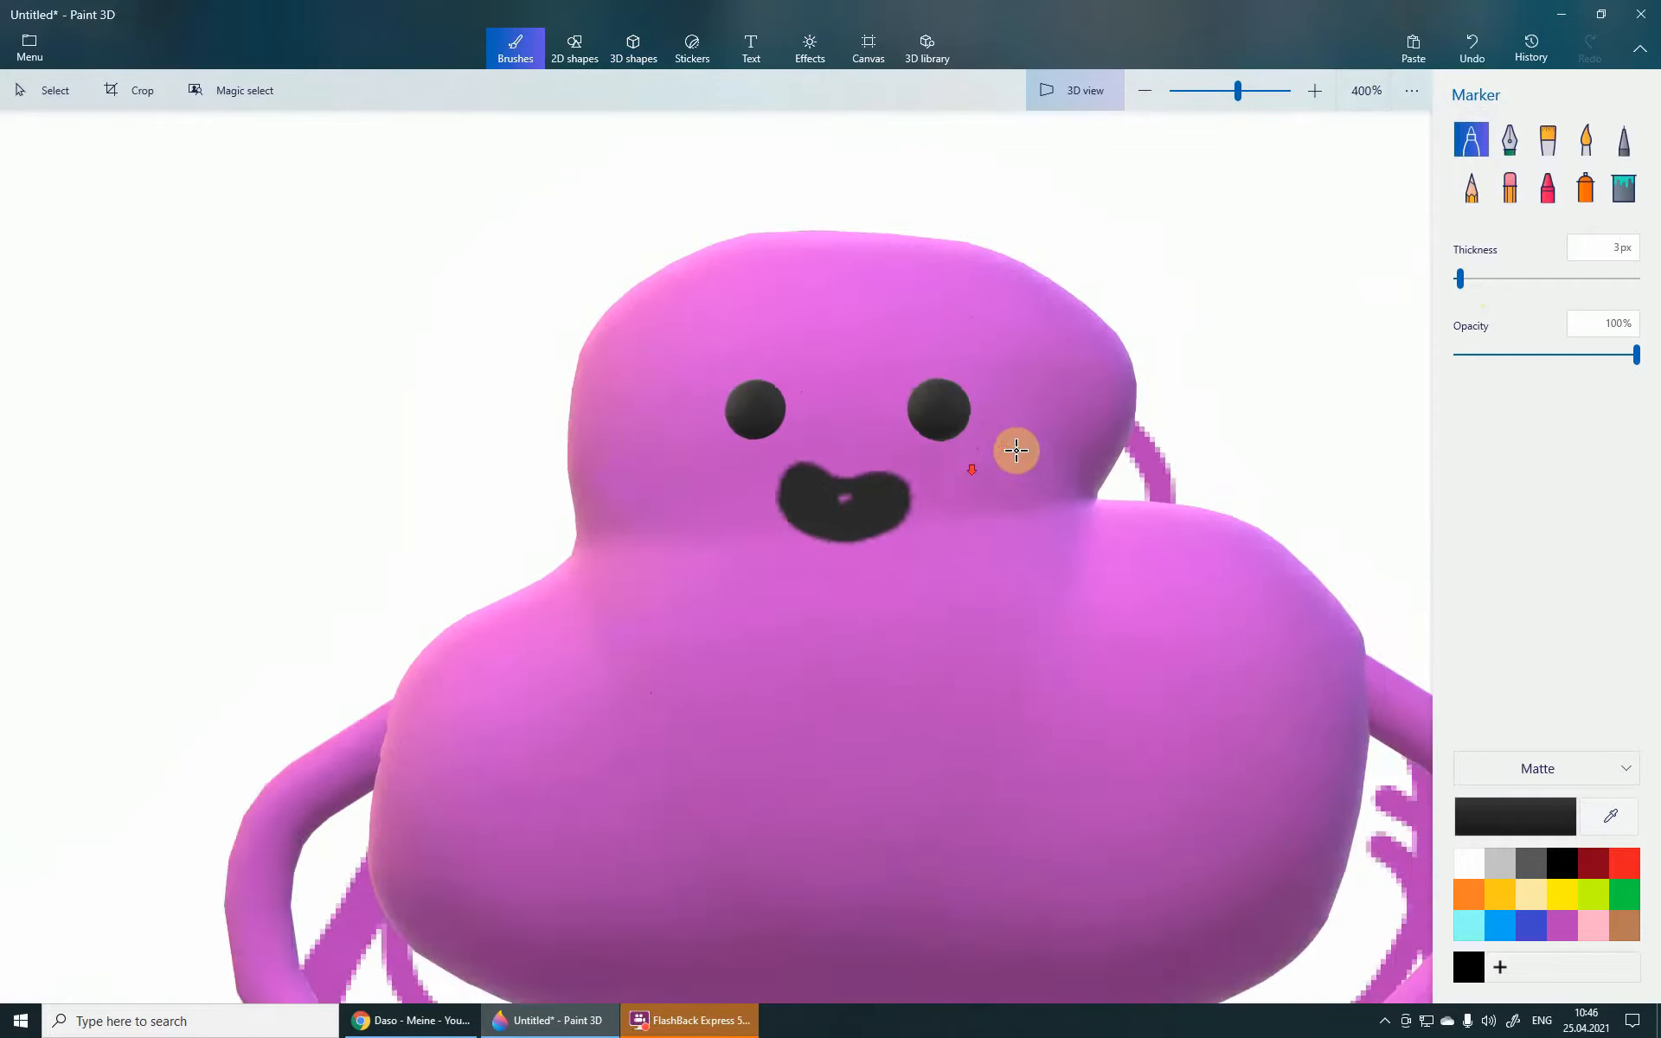
- Paint a white tooth in the upper middle of the black mouth with the 3 px Marker
scroll(1016, 450, down, 2)
mouse_move(1160, 397)
right_down()
mouse_move(1183, 437)
mouse_move(1201, 434)
right_up()
scroll(1202, 434, down, 2)
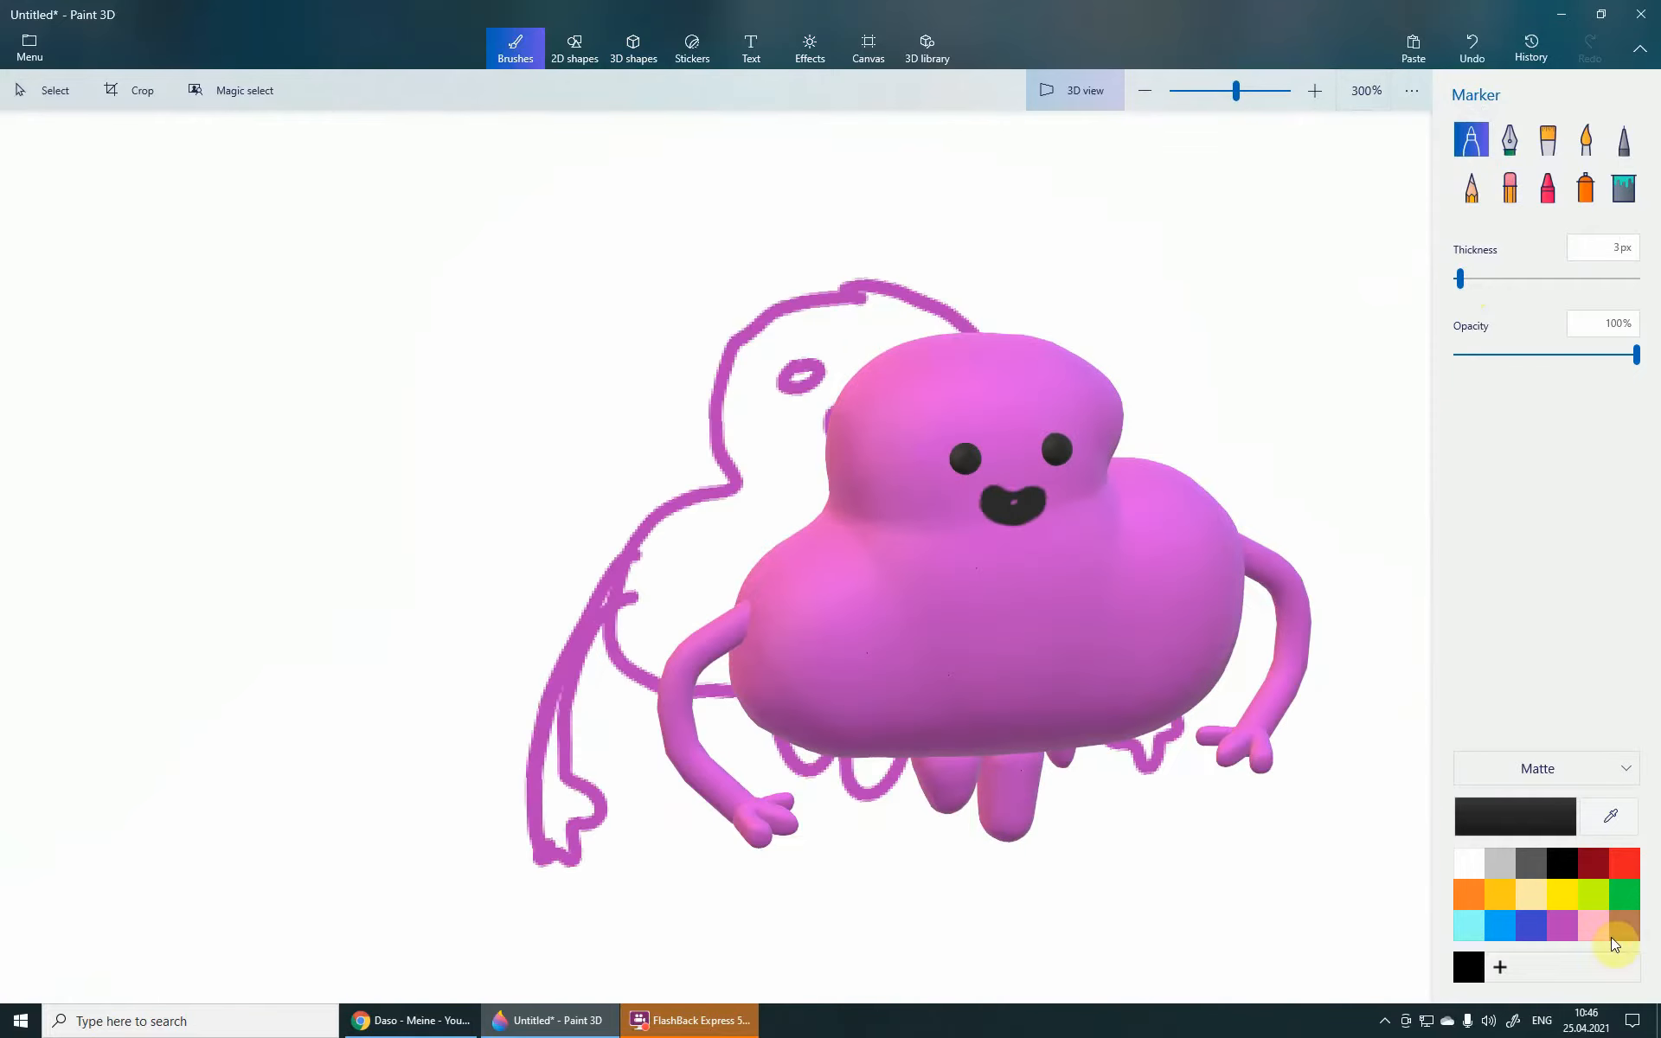
click(1483, 875)
scroll(1003, 502, up, 5)
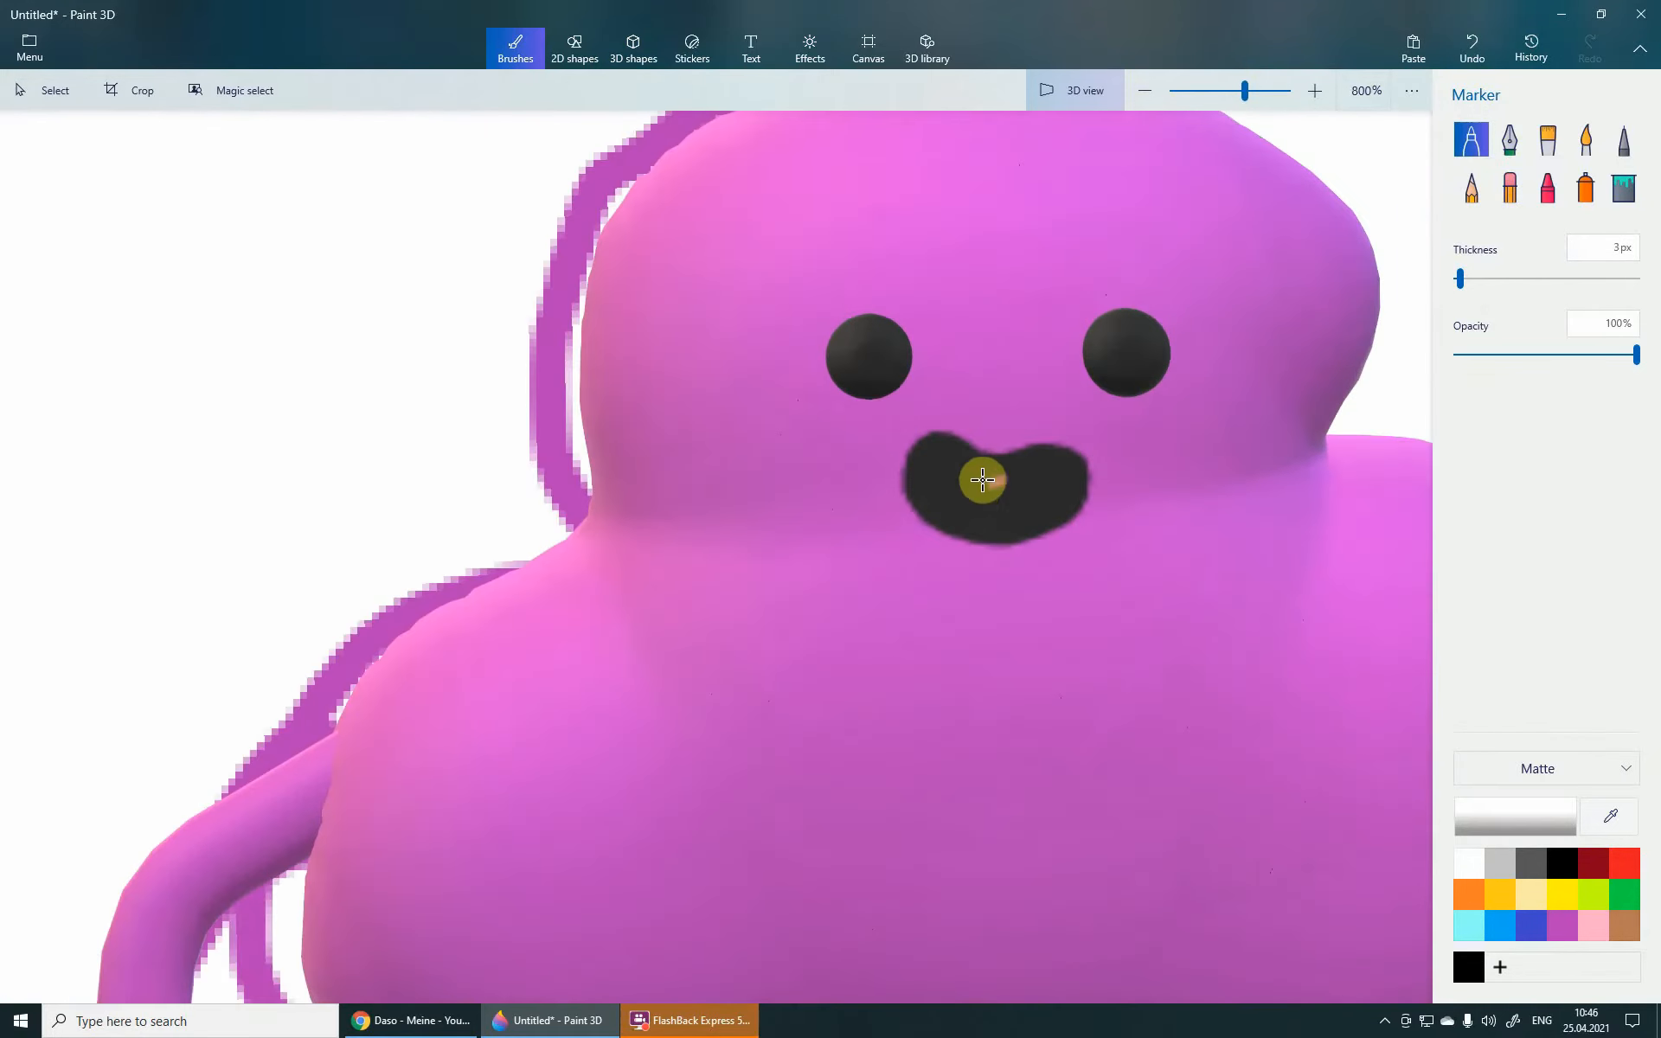
mouse_move(983, 480)
mouse_down()
mouse_move(1016, 486)
mouse_move(983, 478)
mouse_move(1008, 512)
mouse_up()
scroll(952, 504, up, 4)
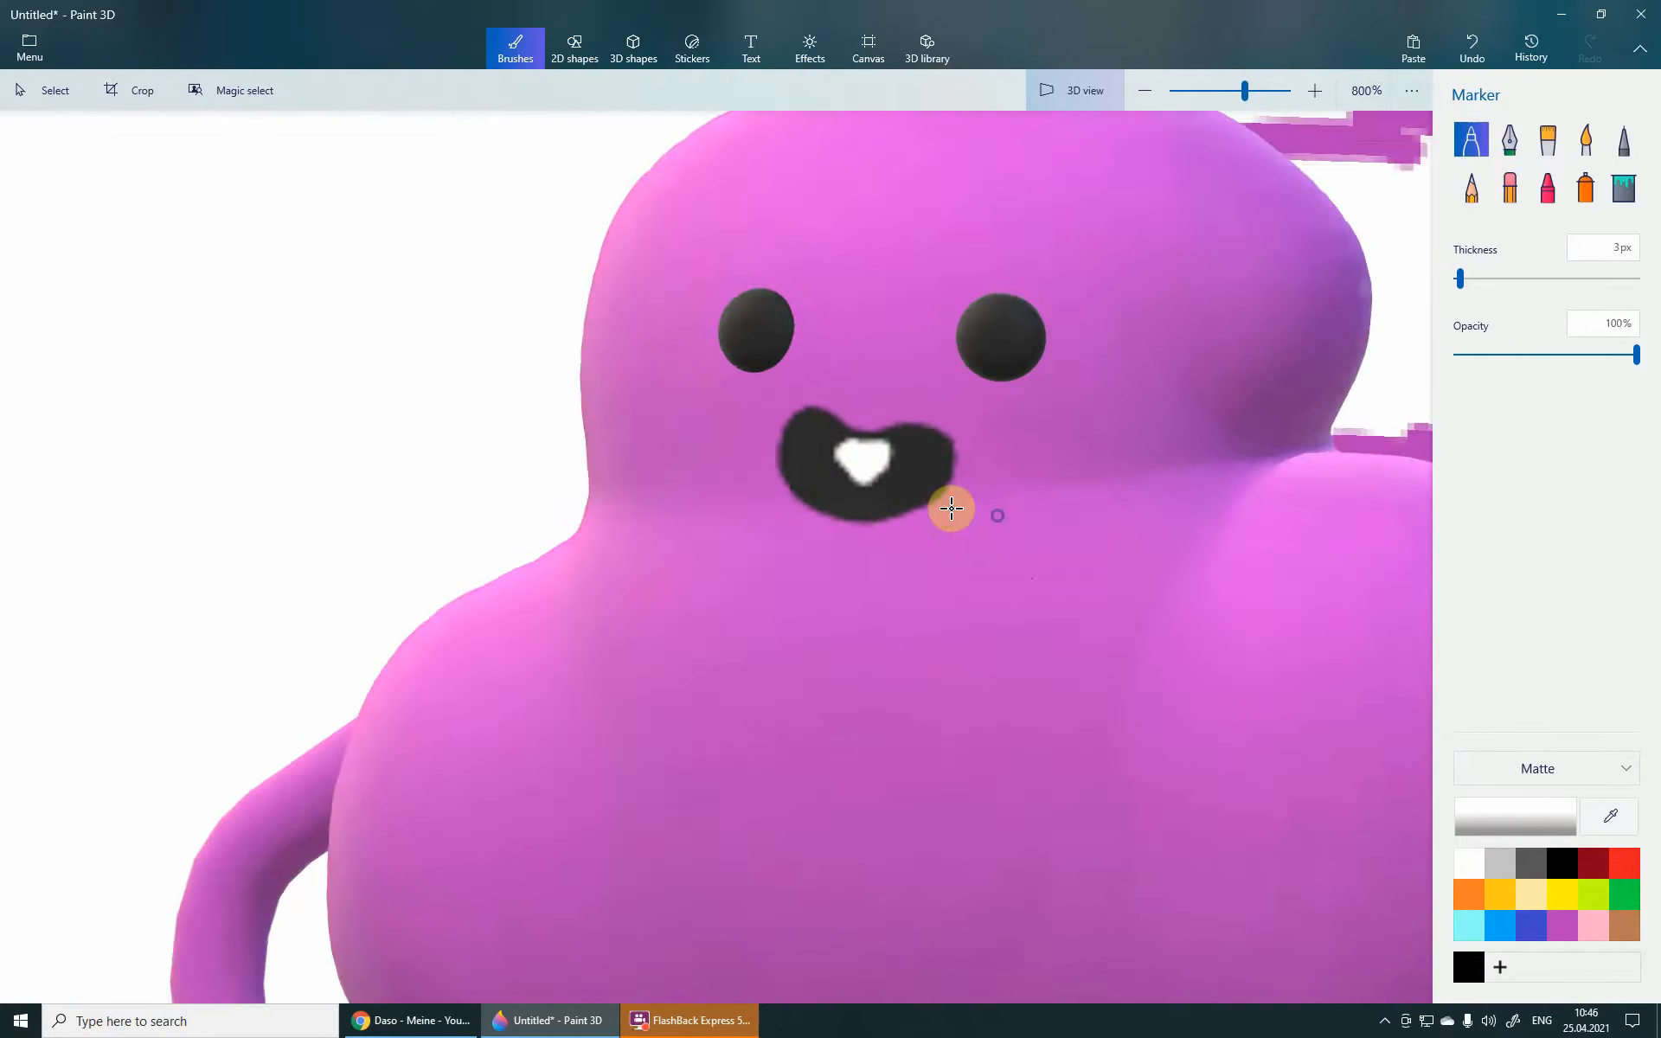
mouse_move(848, 467)
mouse_down()
mouse_move(820, 481)
mouse_move(902, 465)
mouse_up()
scroll(826, 512, down, 8)
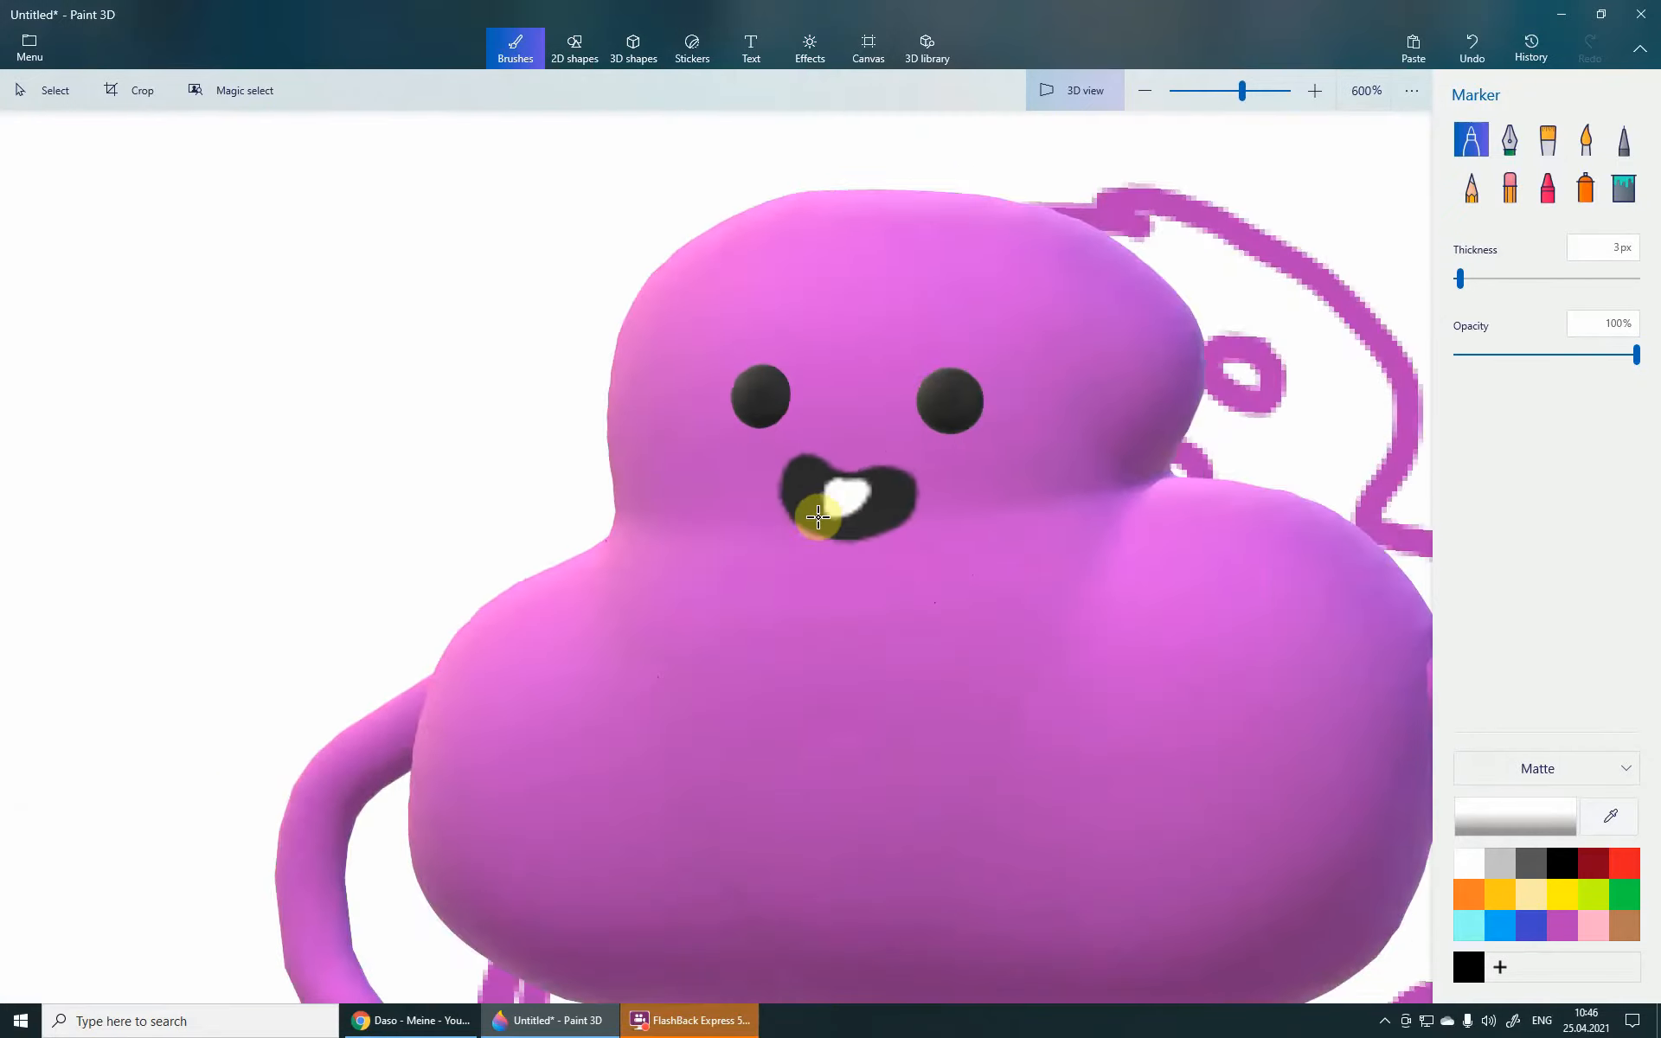
scroll(895, 538, down, 3)
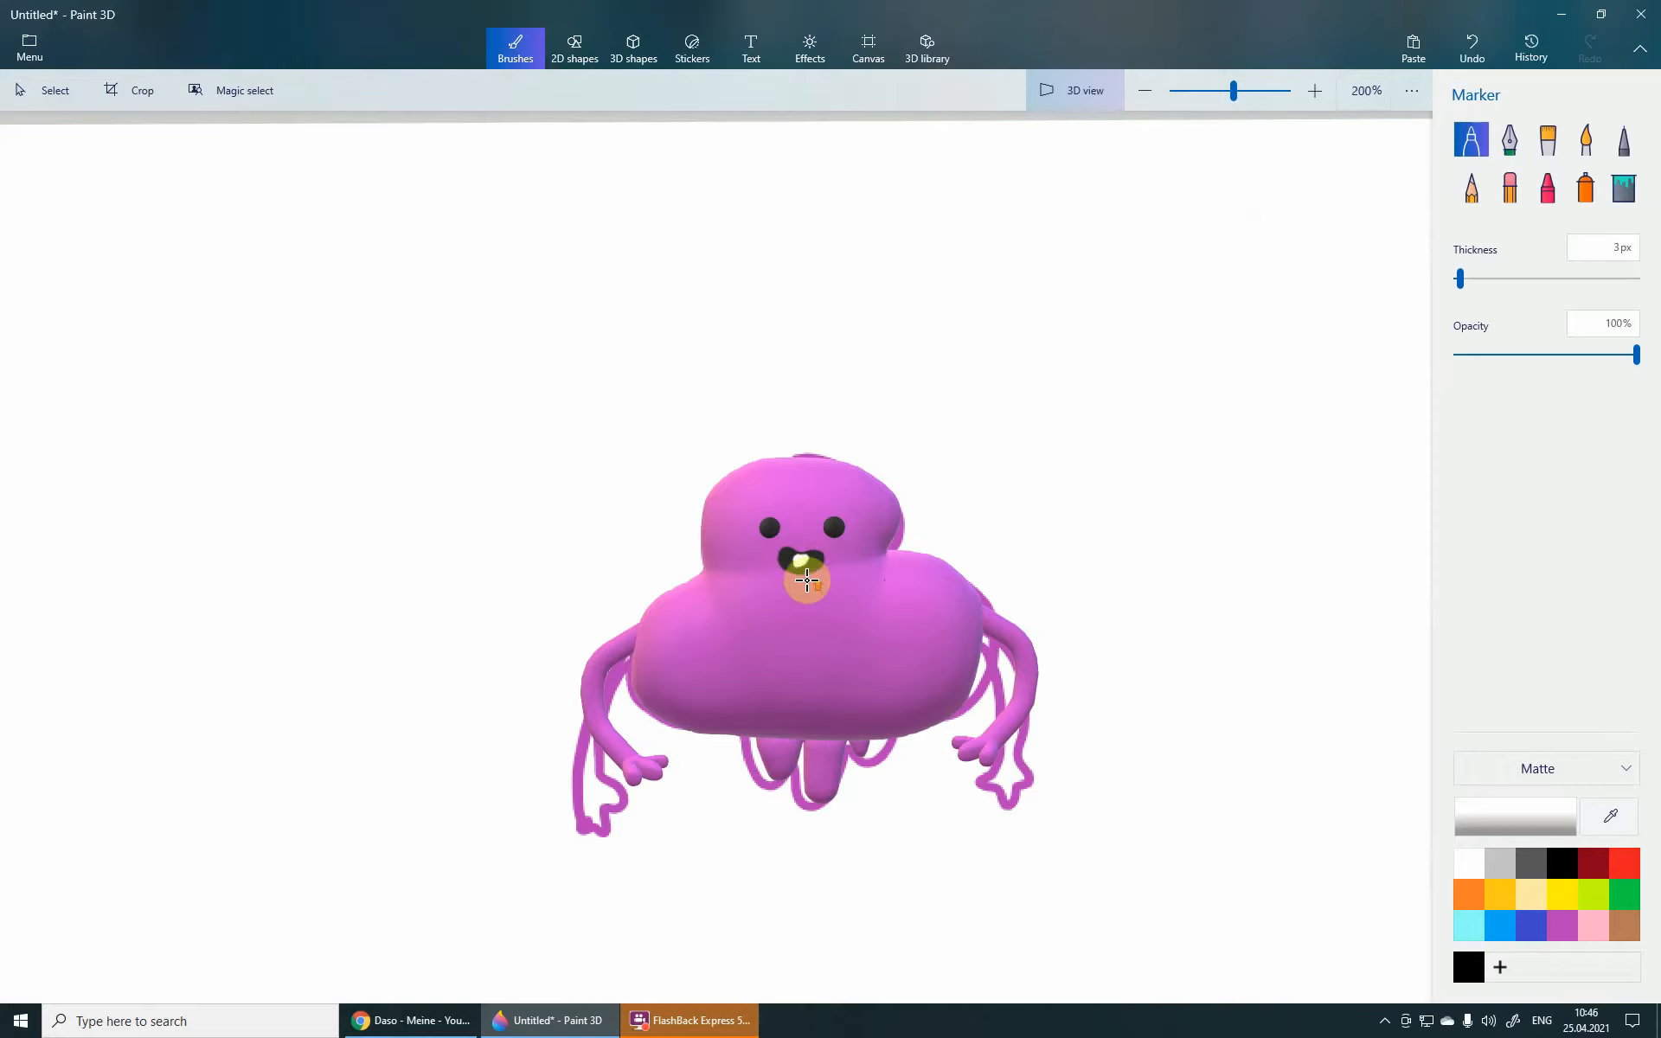
- Retouch the mouth around the white tooth with the black Marker to make the tooth narrower
scroll(804, 575, up, 3)
click(1466, 972)
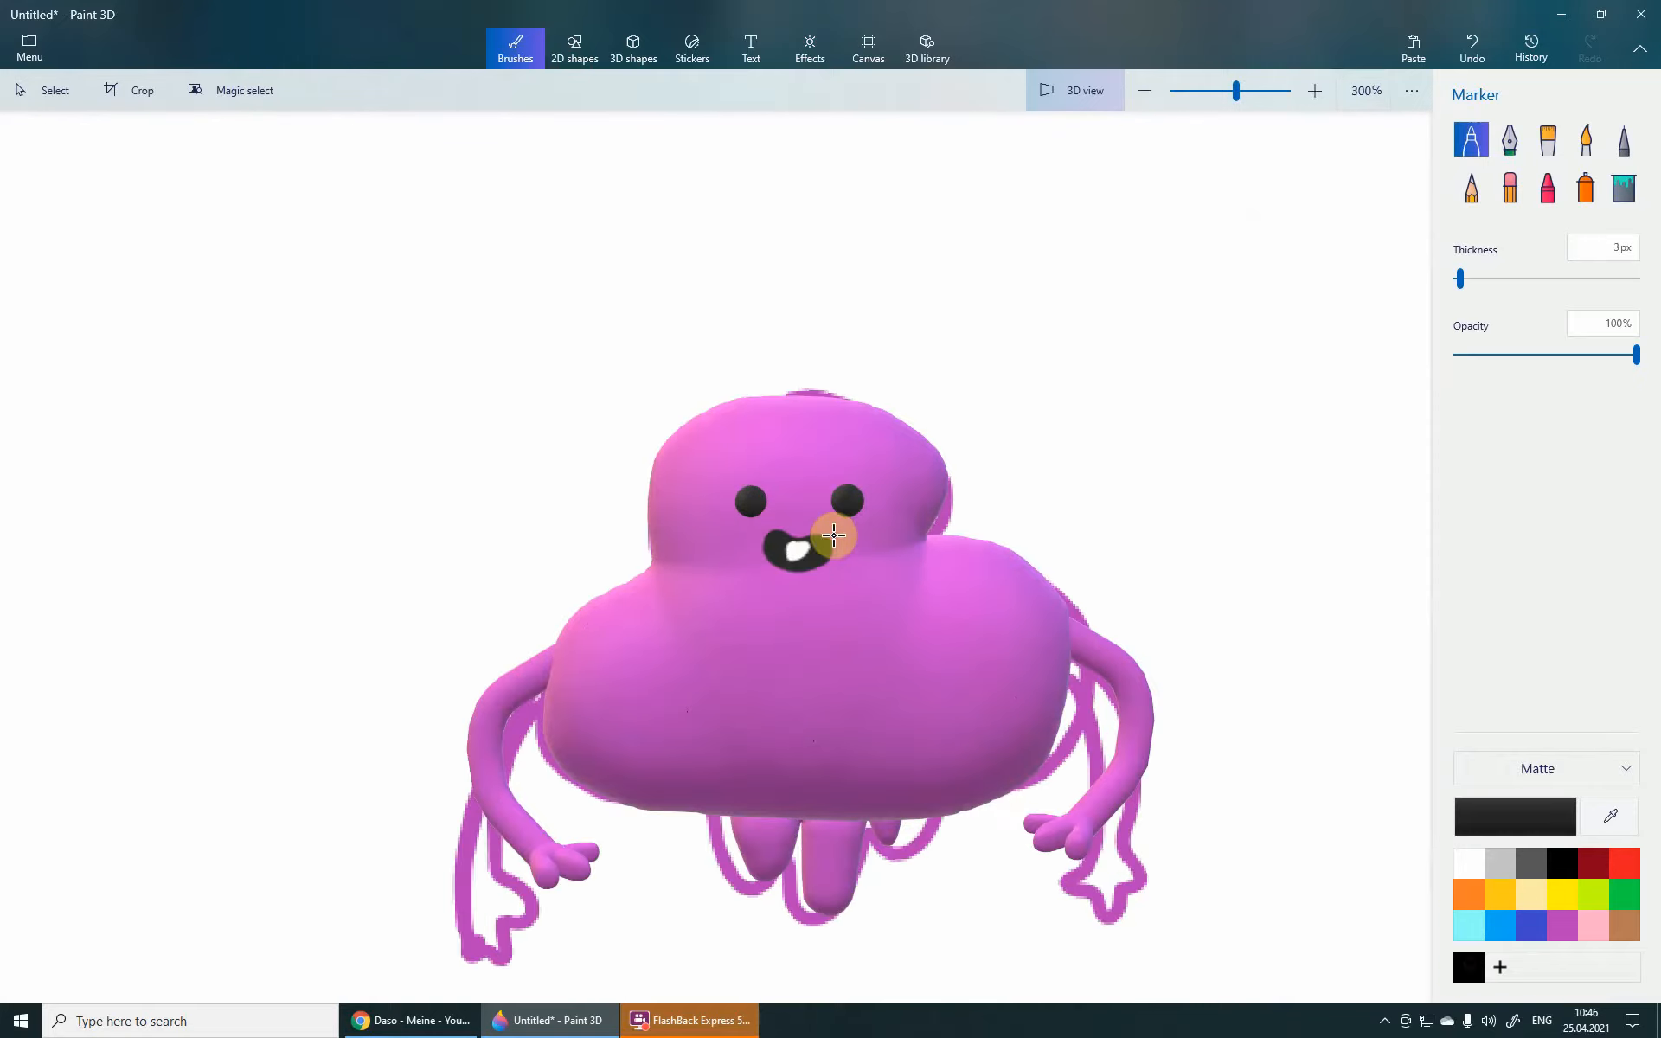
scroll(830, 534, up, 1)
mouse_move(772, 570)
mouse_down()
mouse_move(801, 572)
mouse_move(769, 551)
mouse_move(789, 563)
mouse_move(813, 545)
mouse_move(770, 551)
mouse_up()
scroll(754, 548, down, 2)
mouse_move(726, 640)
right_down()
mouse_move(786, 671)
mouse_move(733, 649)
mouse_move(803, 629)
right_up()
scroll(751, 557, up, 1)
scroll(754, 560, down, 2)
scroll(782, 575, up, 2)
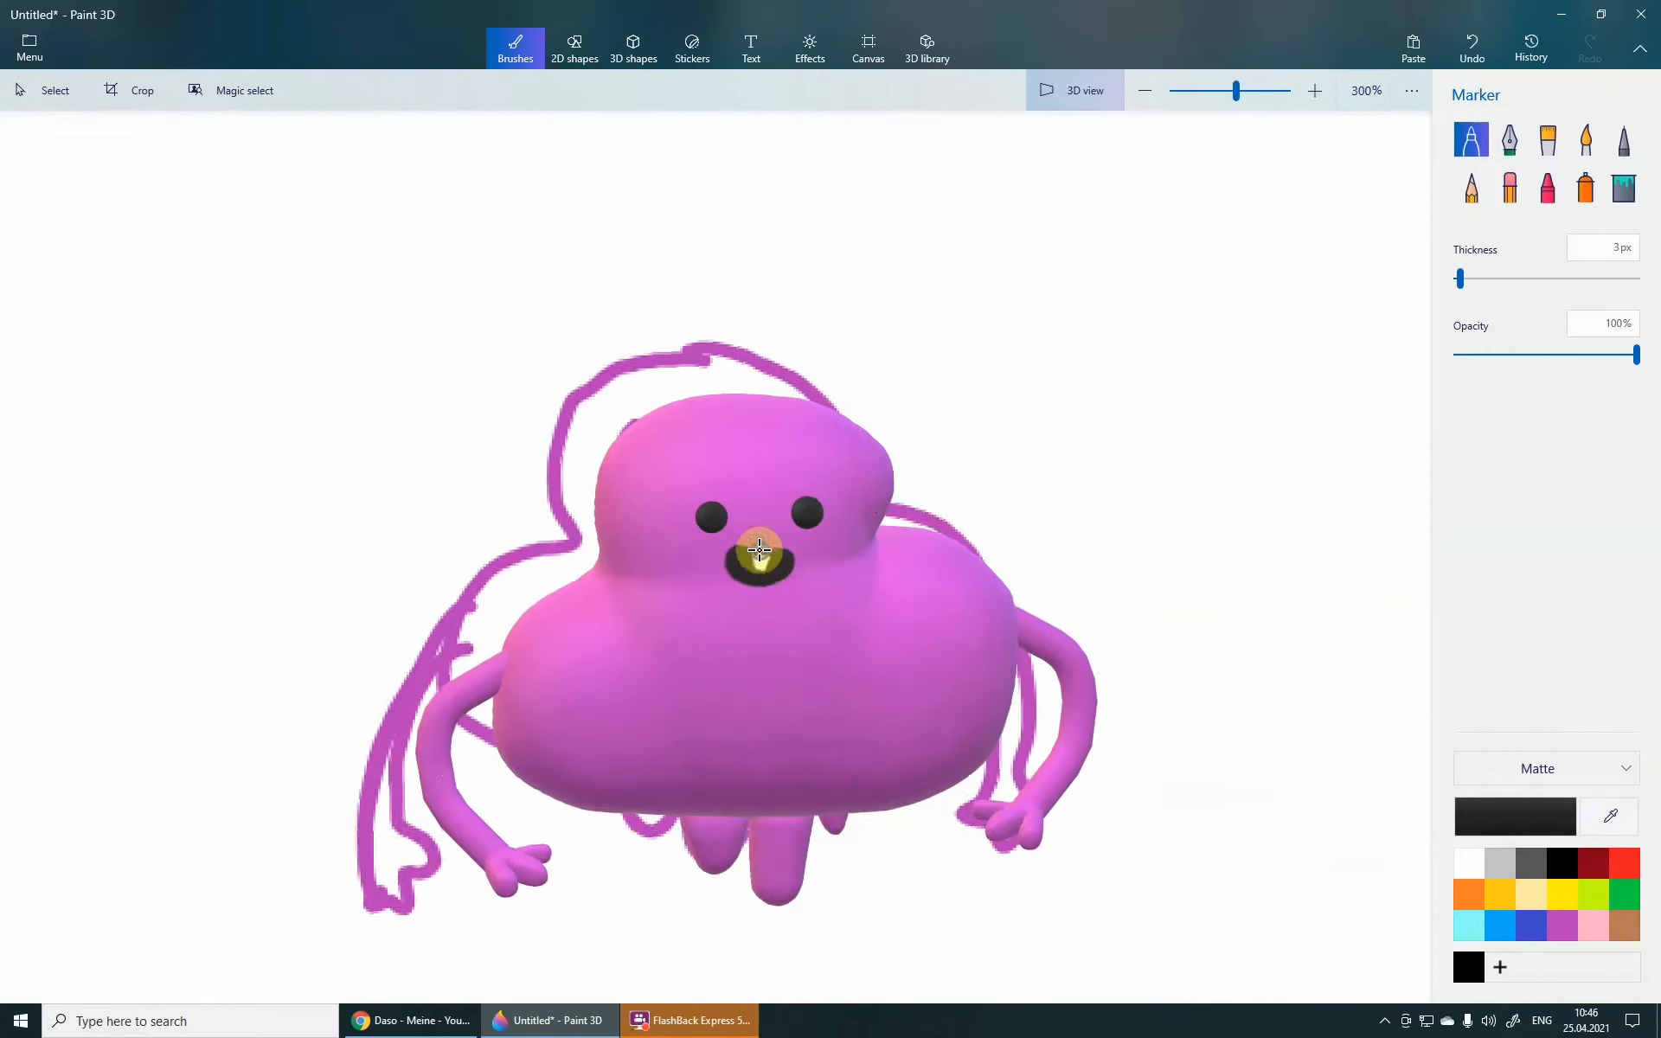
right_click(759, 549)
click(1327, 345)
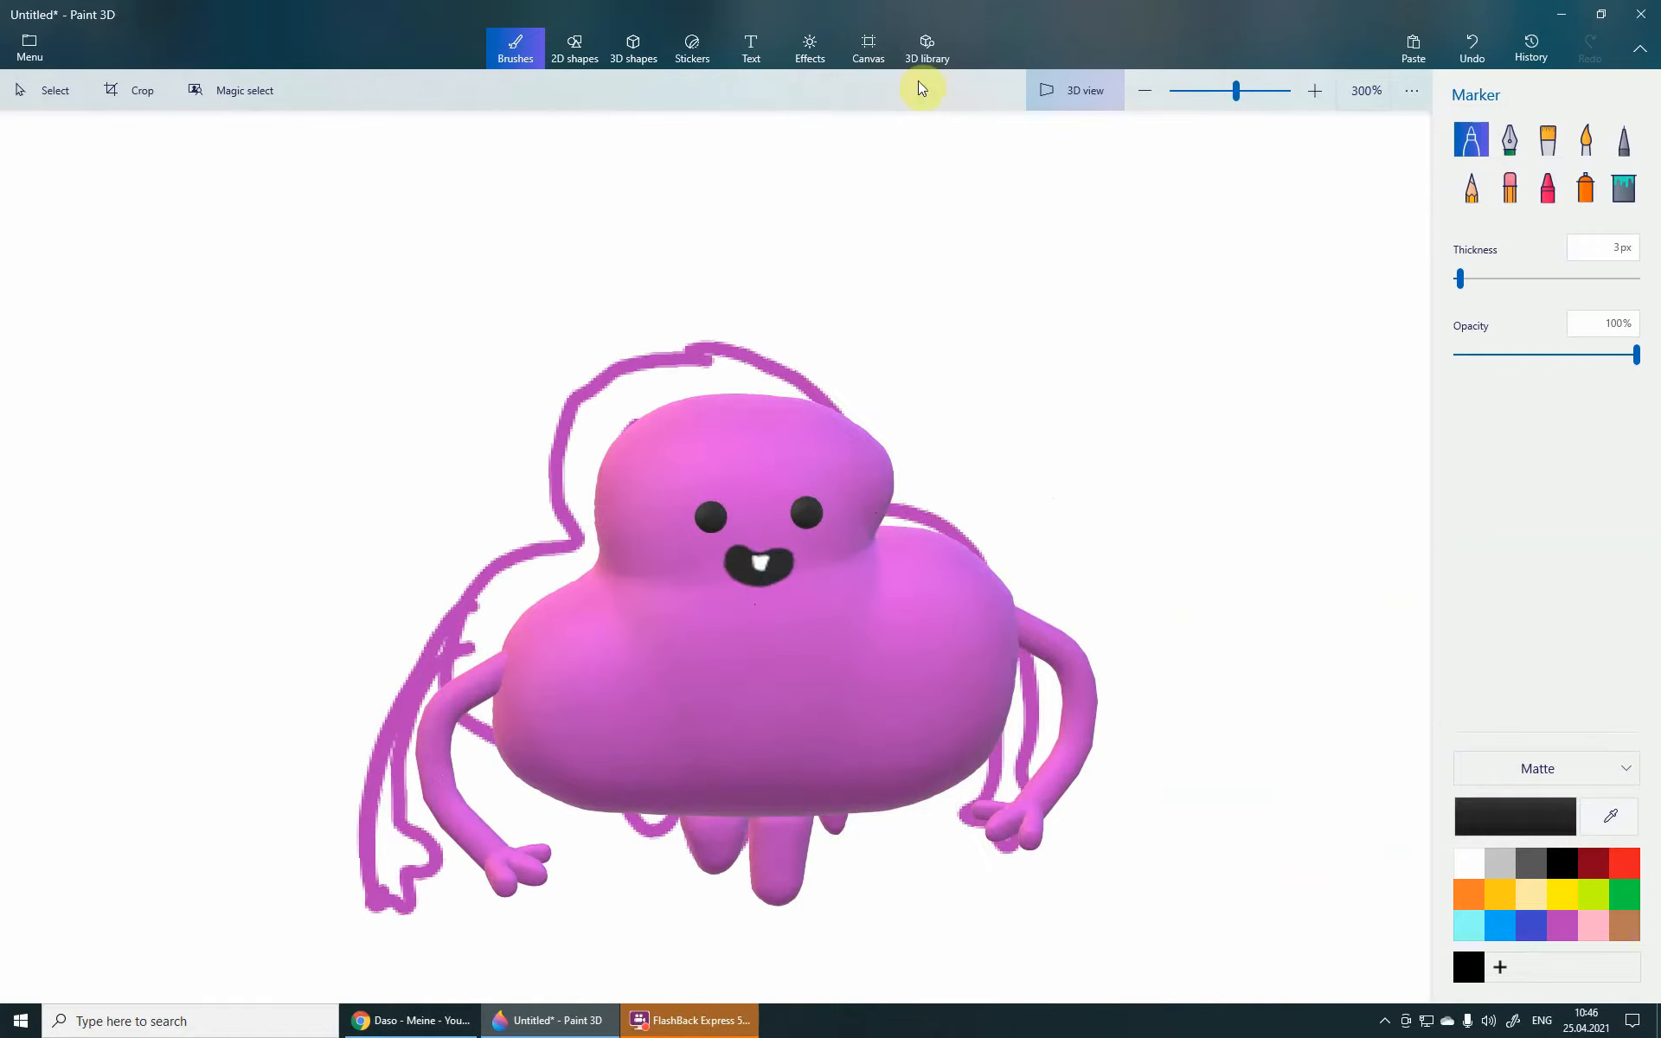
- Draw a small five-point star on the forehead and shift it slightly higher above the eyes
click(686, 43)
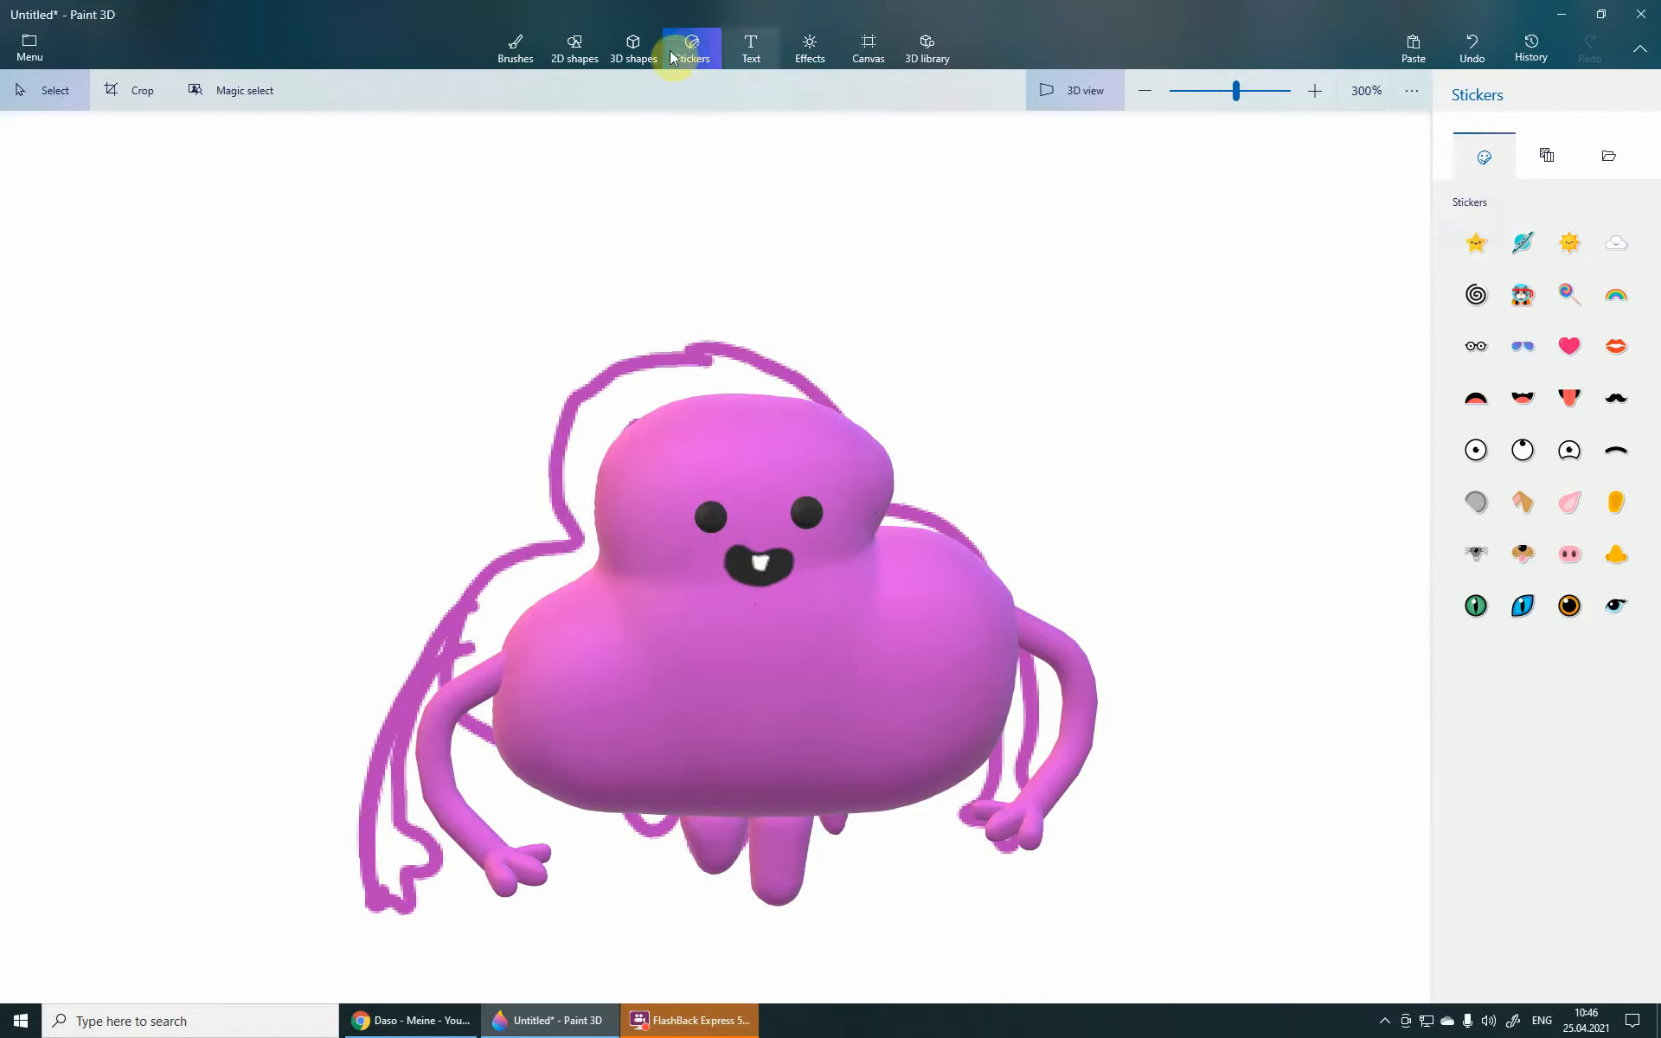
click(582, 51)
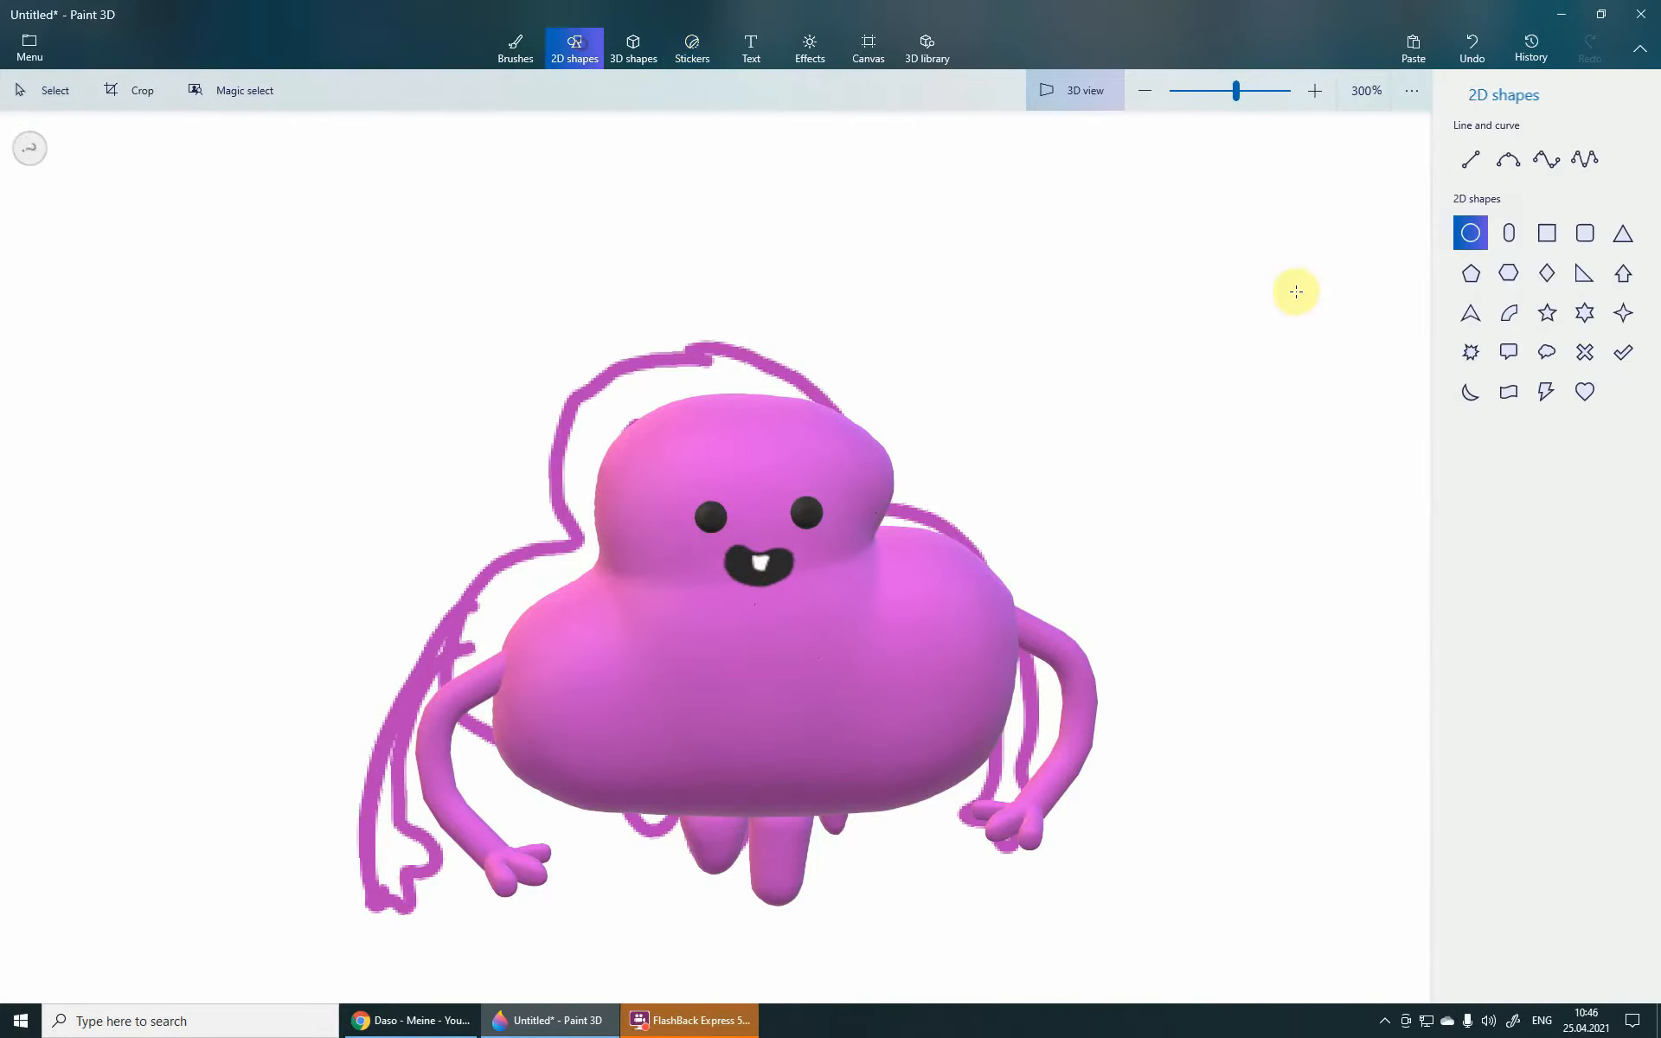
click(1548, 314)
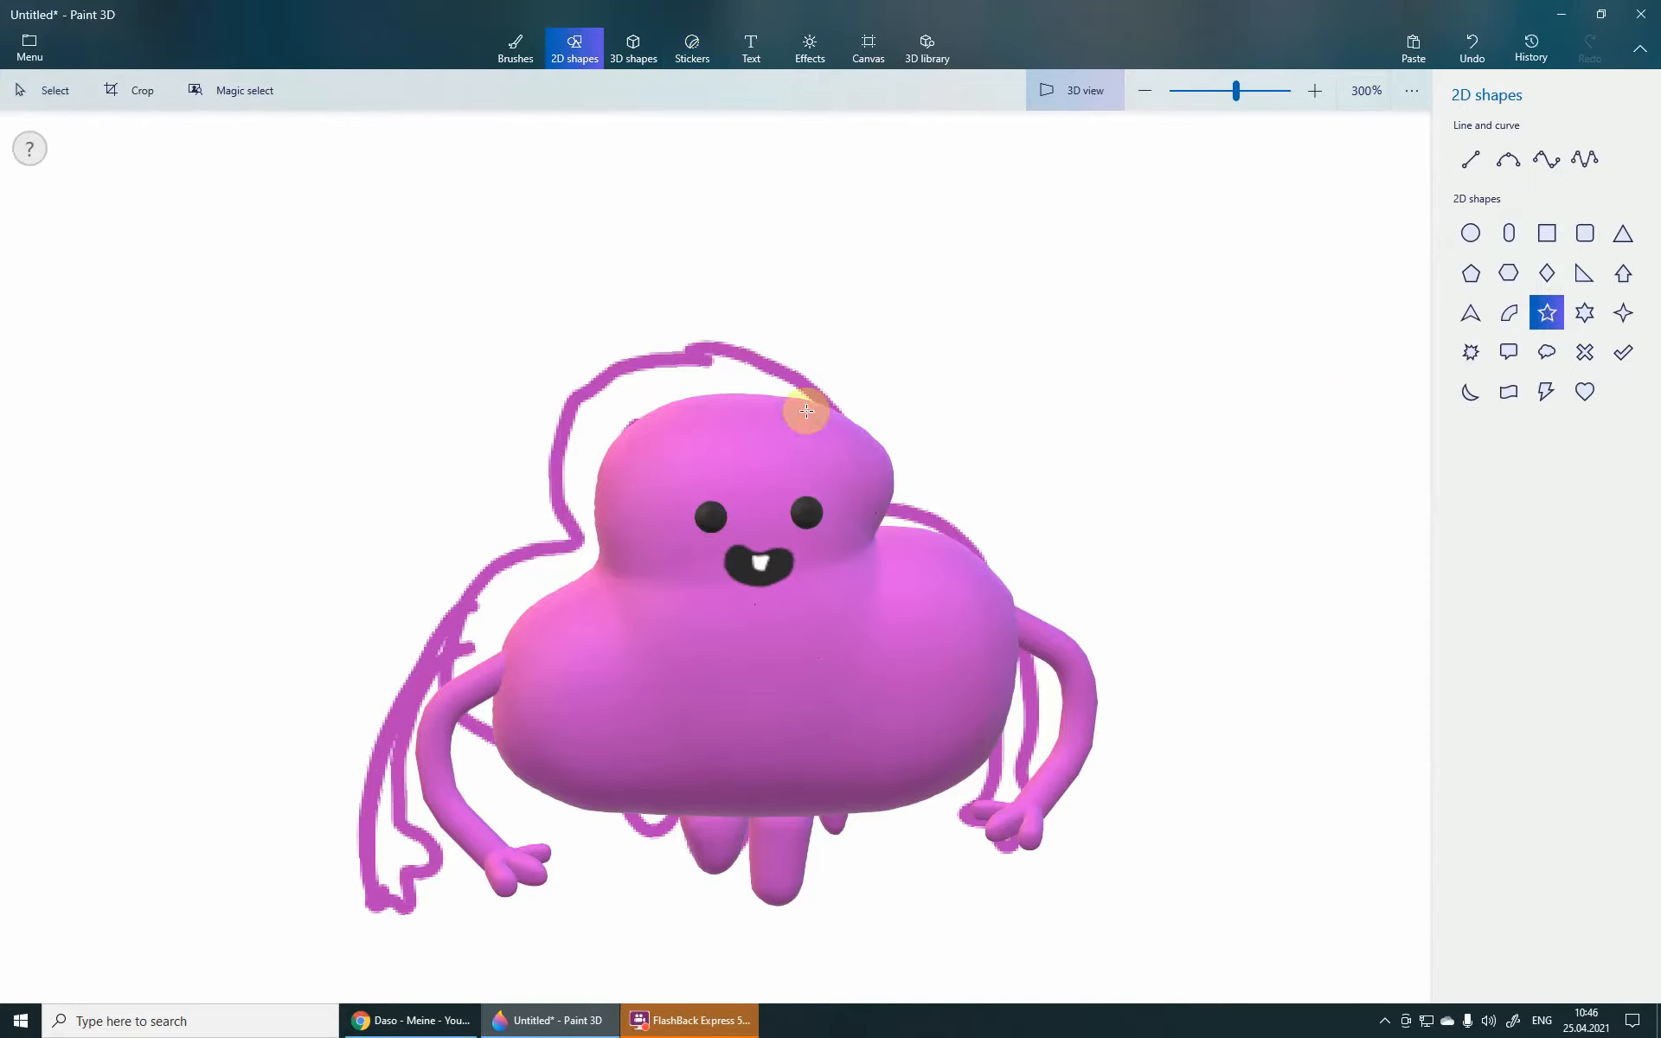
drag(745, 434, 808, 489)
right_drag(1097, 554, 942, 554)
scroll(756, 453, up, 1)
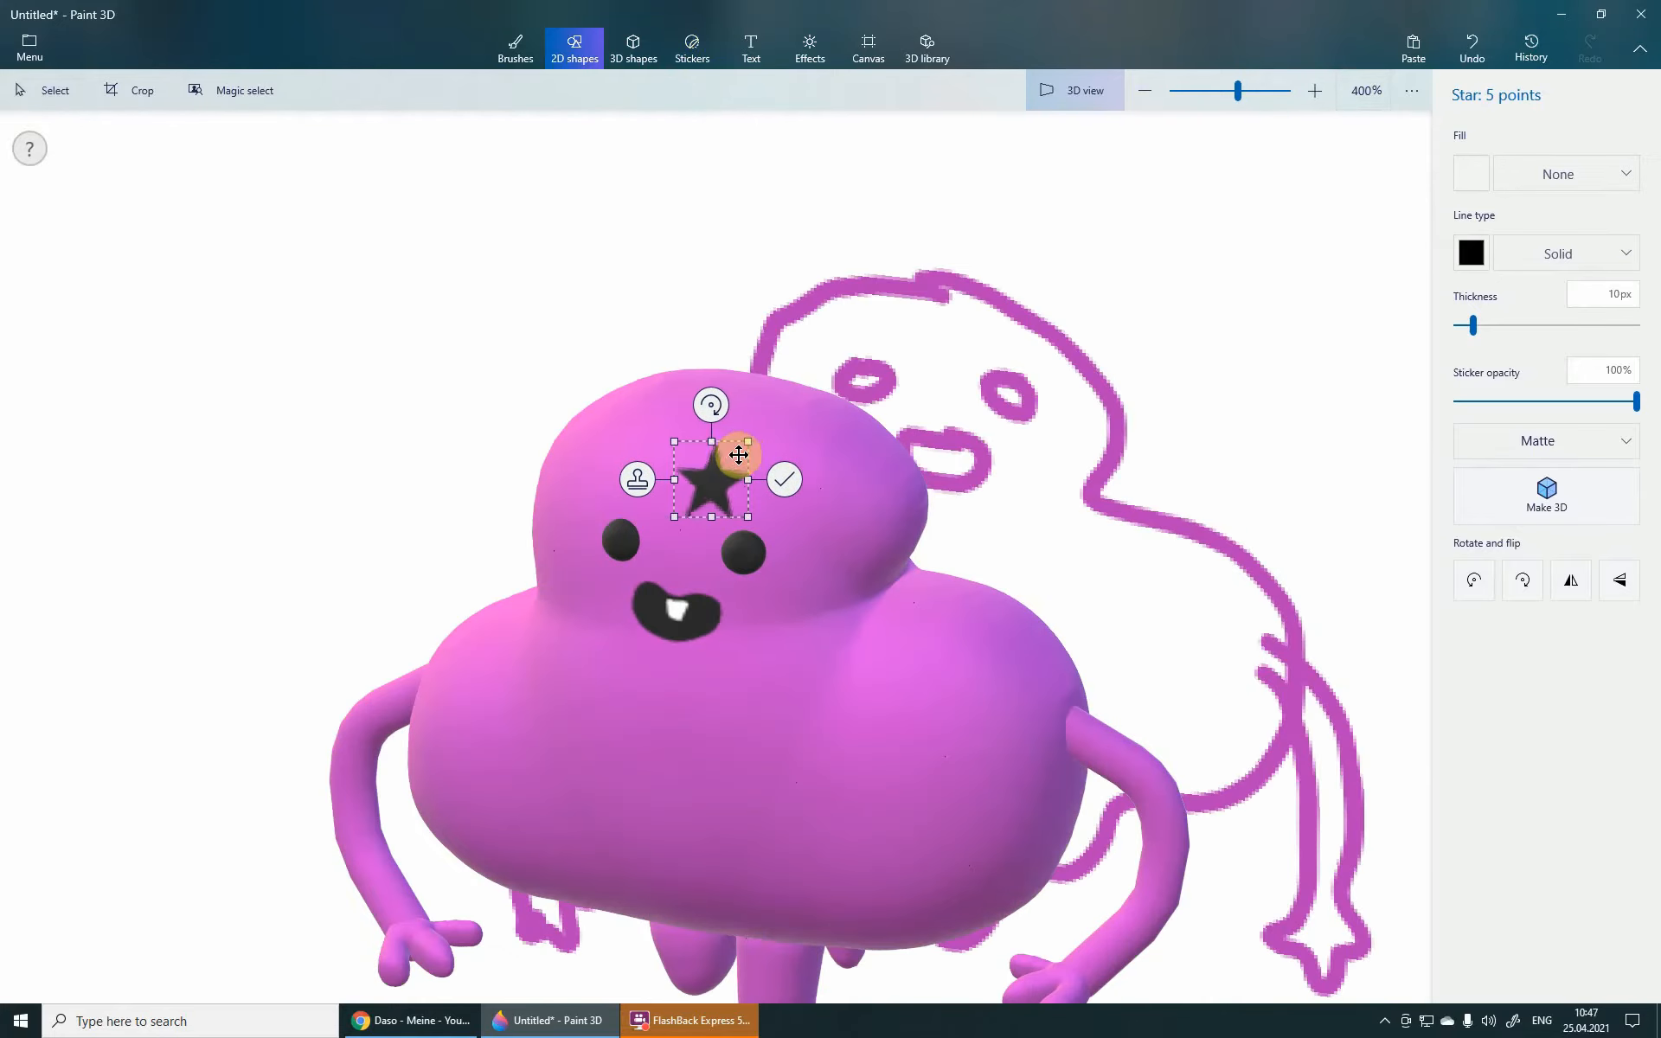
drag(739, 455, 722, 437)
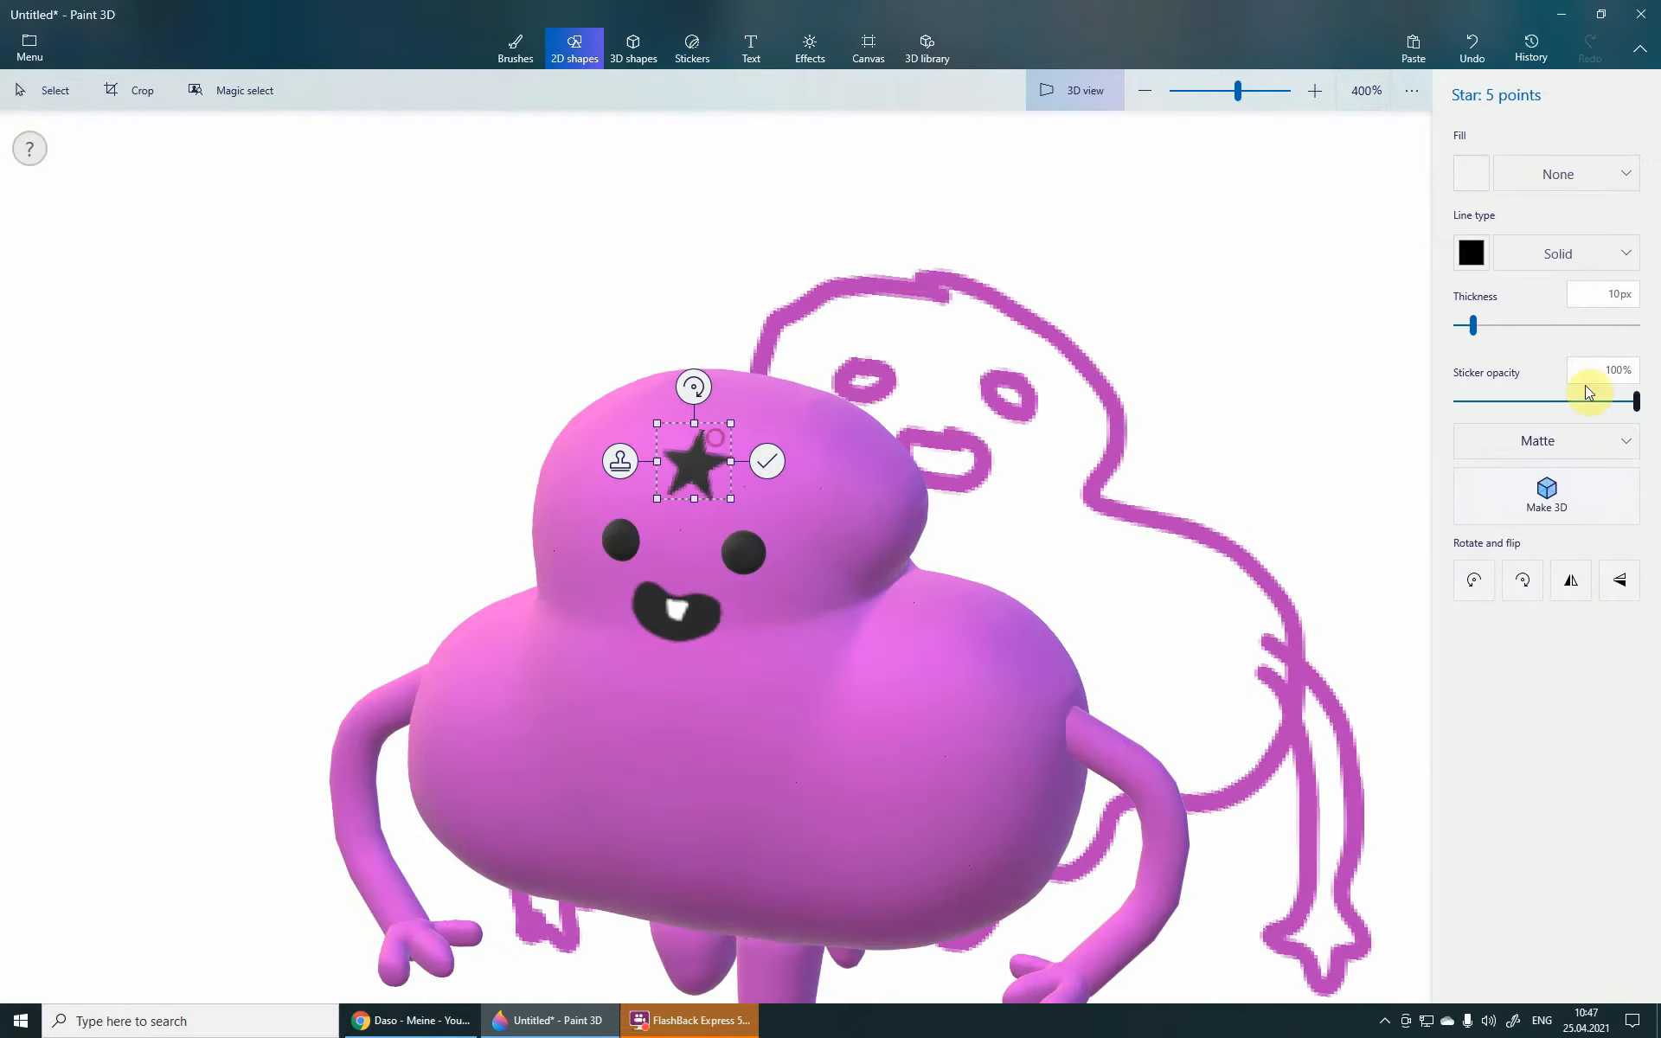
- Change the forehead star's line colour to yellow and commit the shape
click(1475, 251)
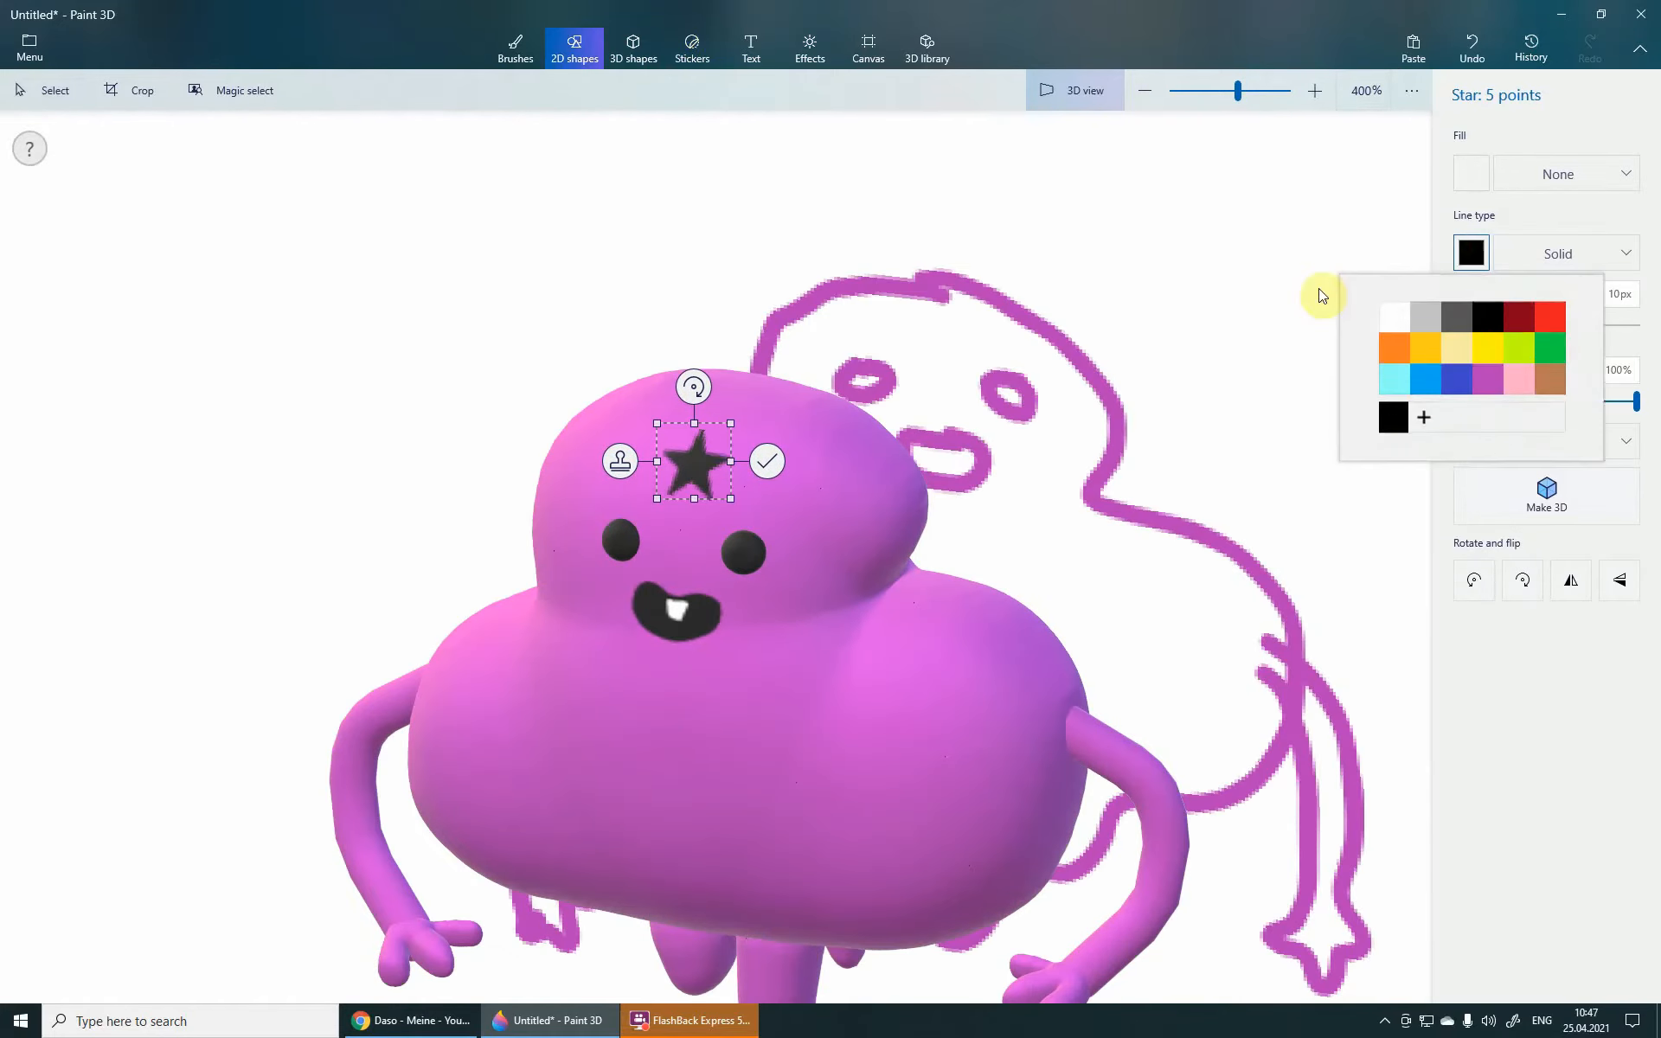
click(1492, 346)
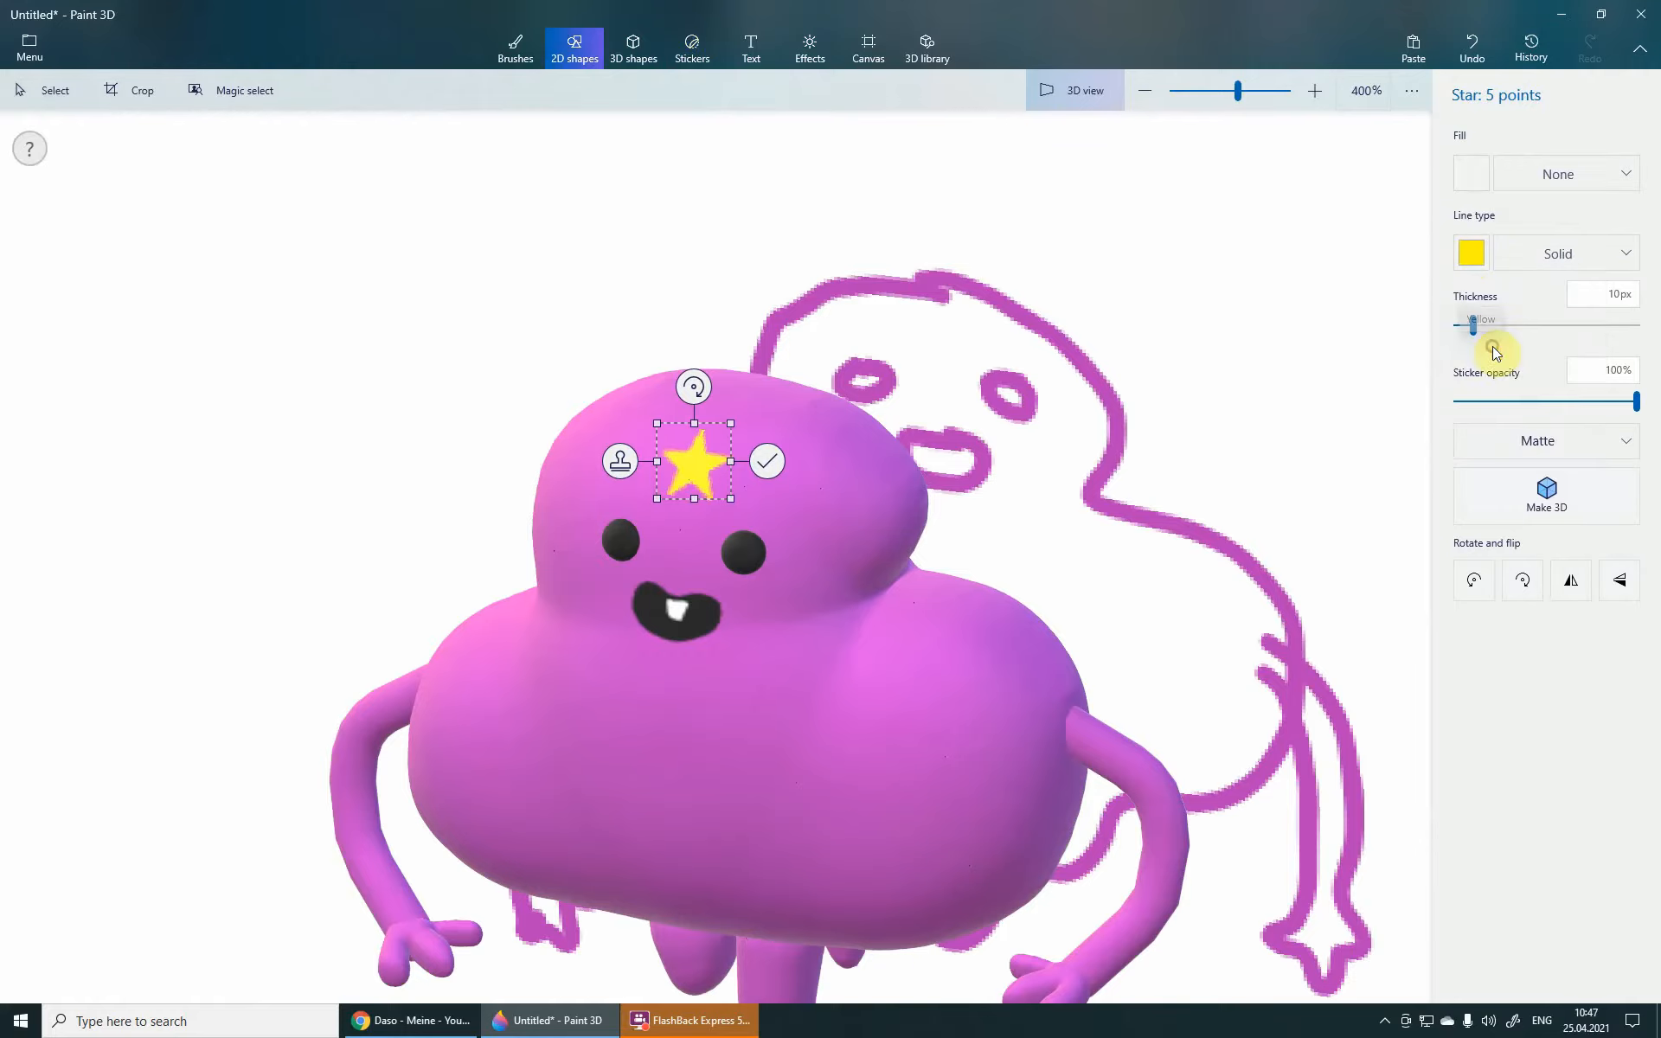
scroll(899, 517, down, 1)
right_drag(899, 517, 938, 510)
click(893, 435)
scroll(1035, 456, down, 1)
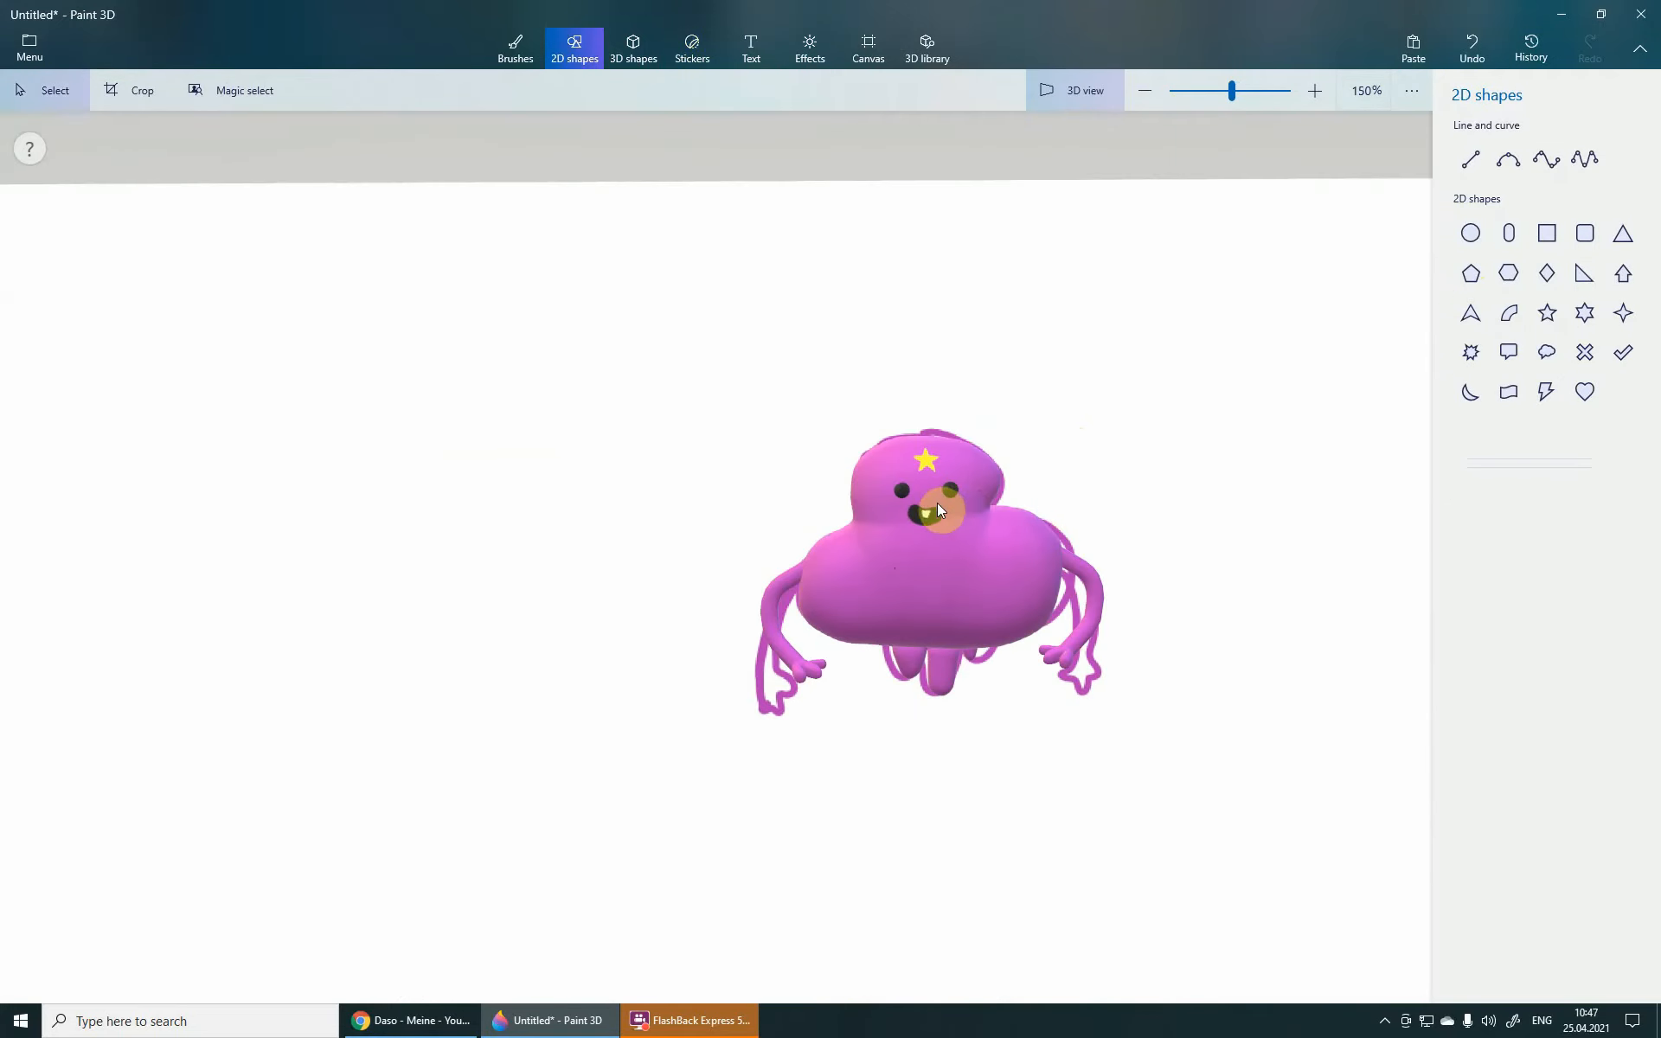
- Sample the body's purple for the Watercolour brush and adjust it to a slightly lighter custom purple
scroll(938, 501, up, 1)
scroll(942, 519, up, 2)
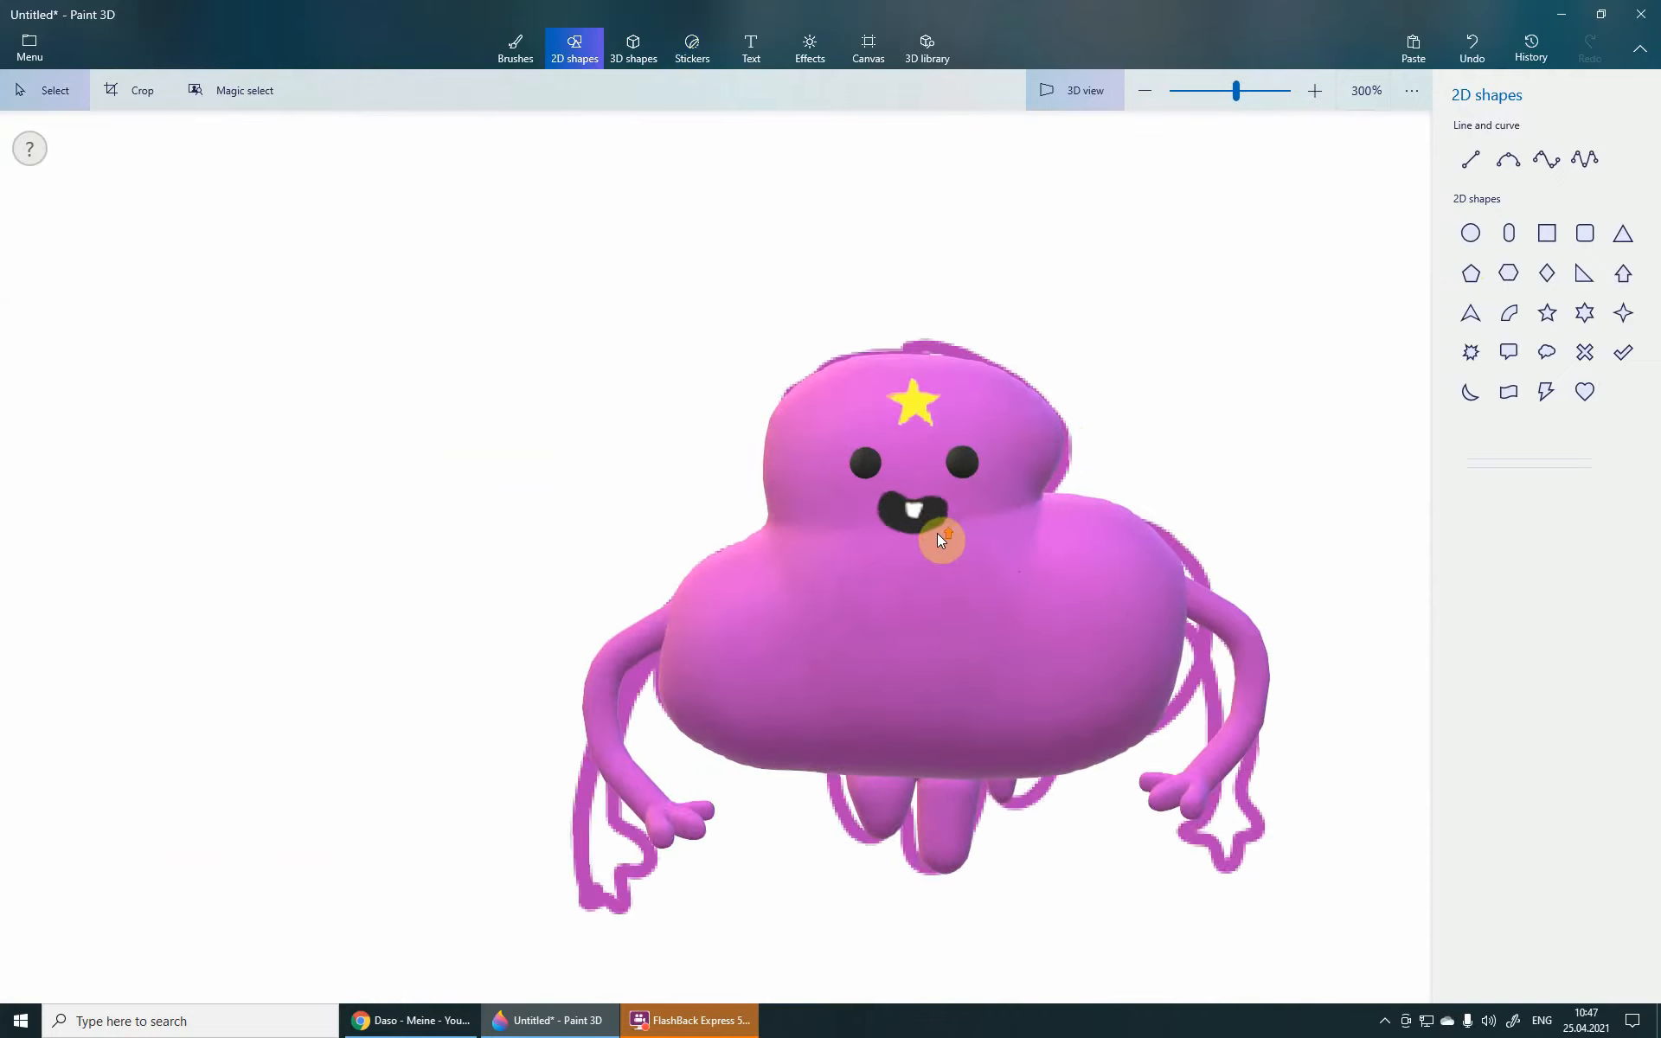
scroll(972, 516, down, 1)
right_drag(1004, 550, 951, 479)
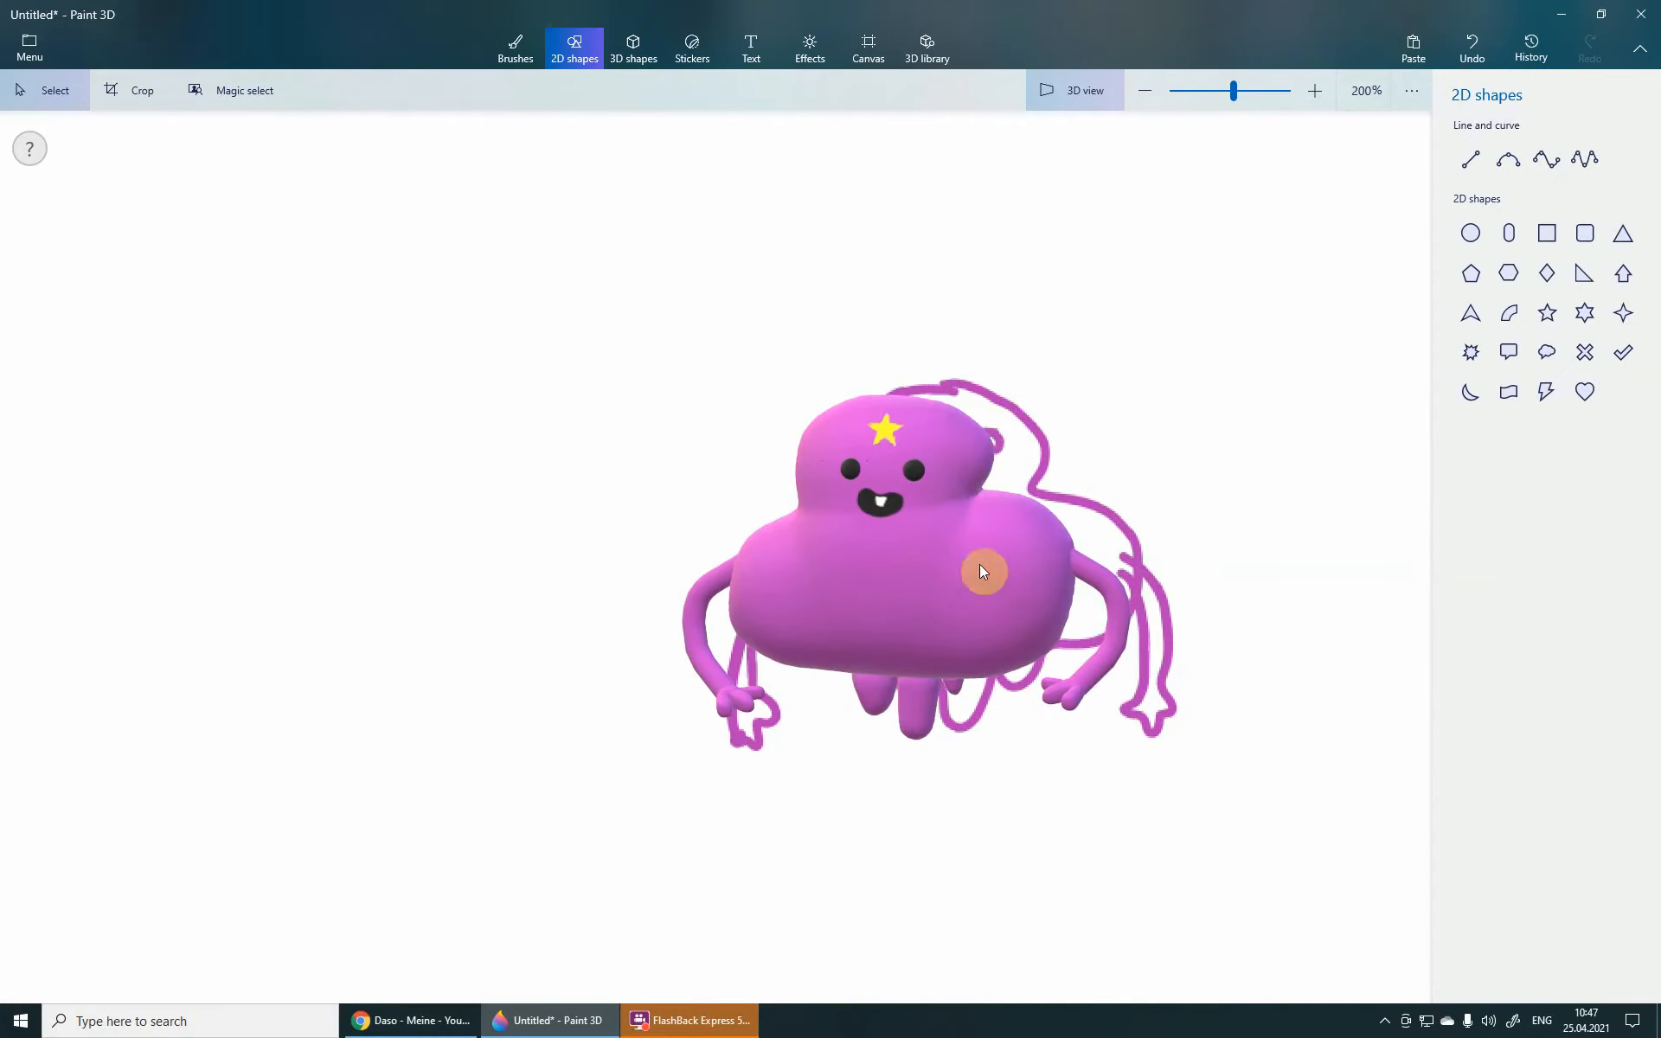
right_drag(979, 565, 1067, 650)
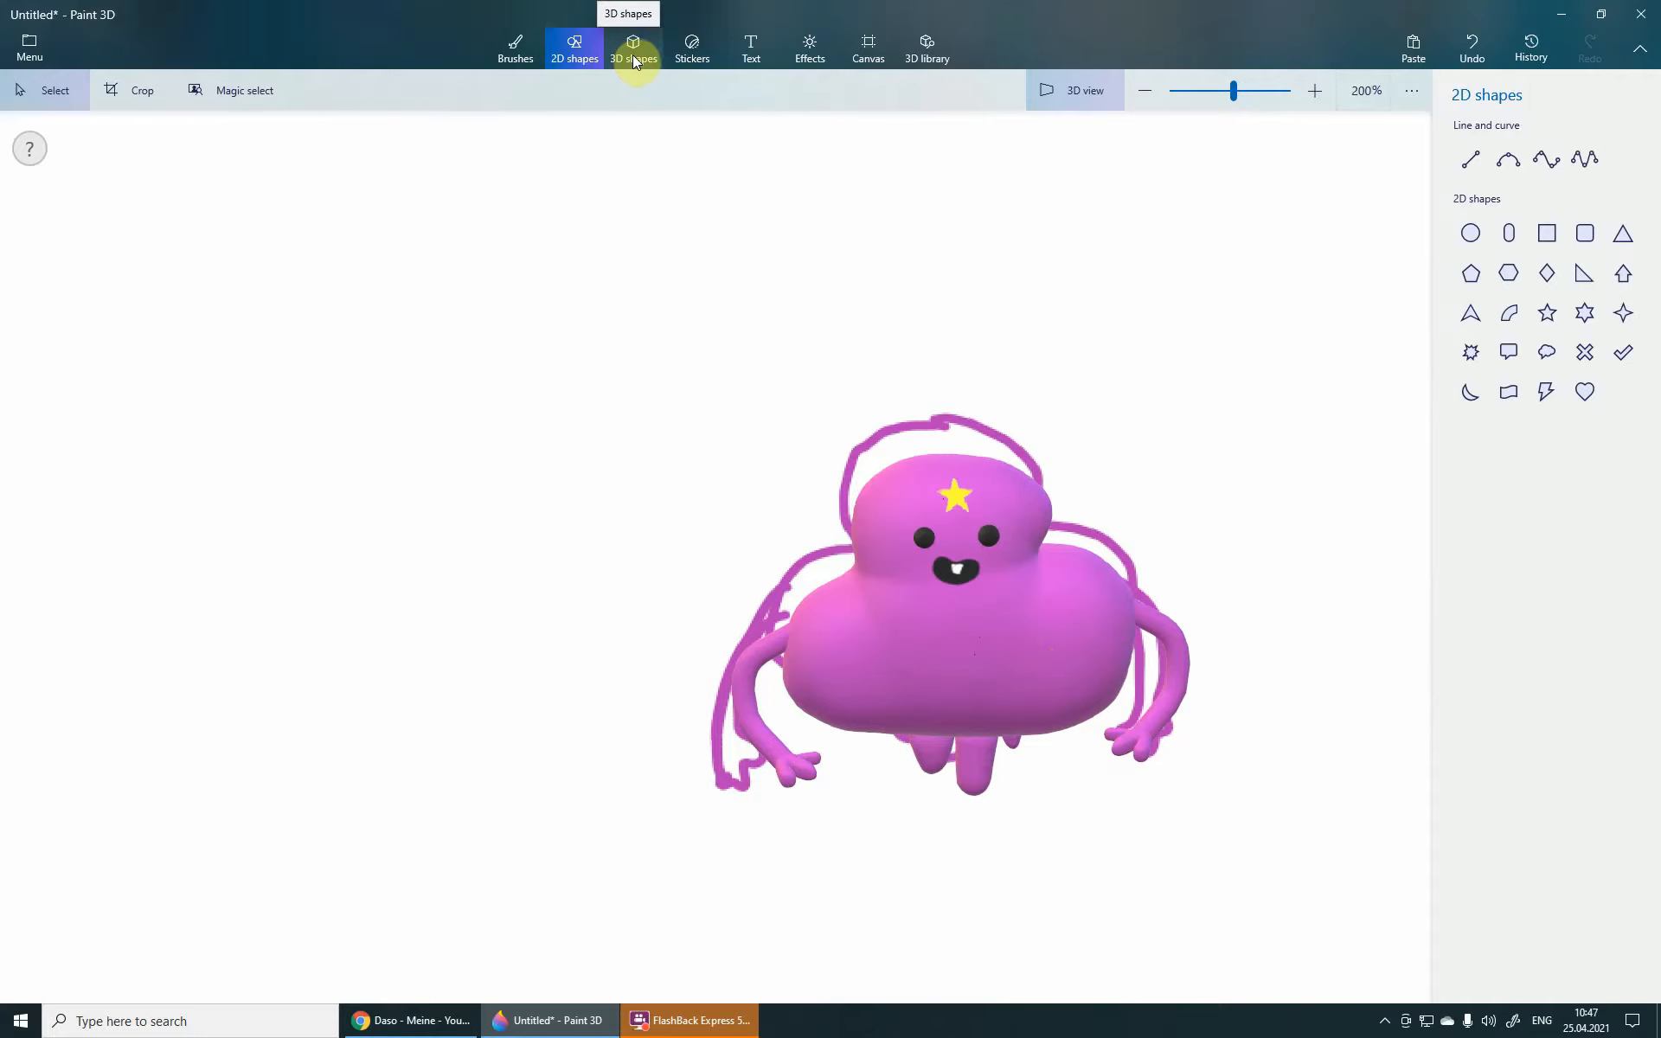
click(535, 46)
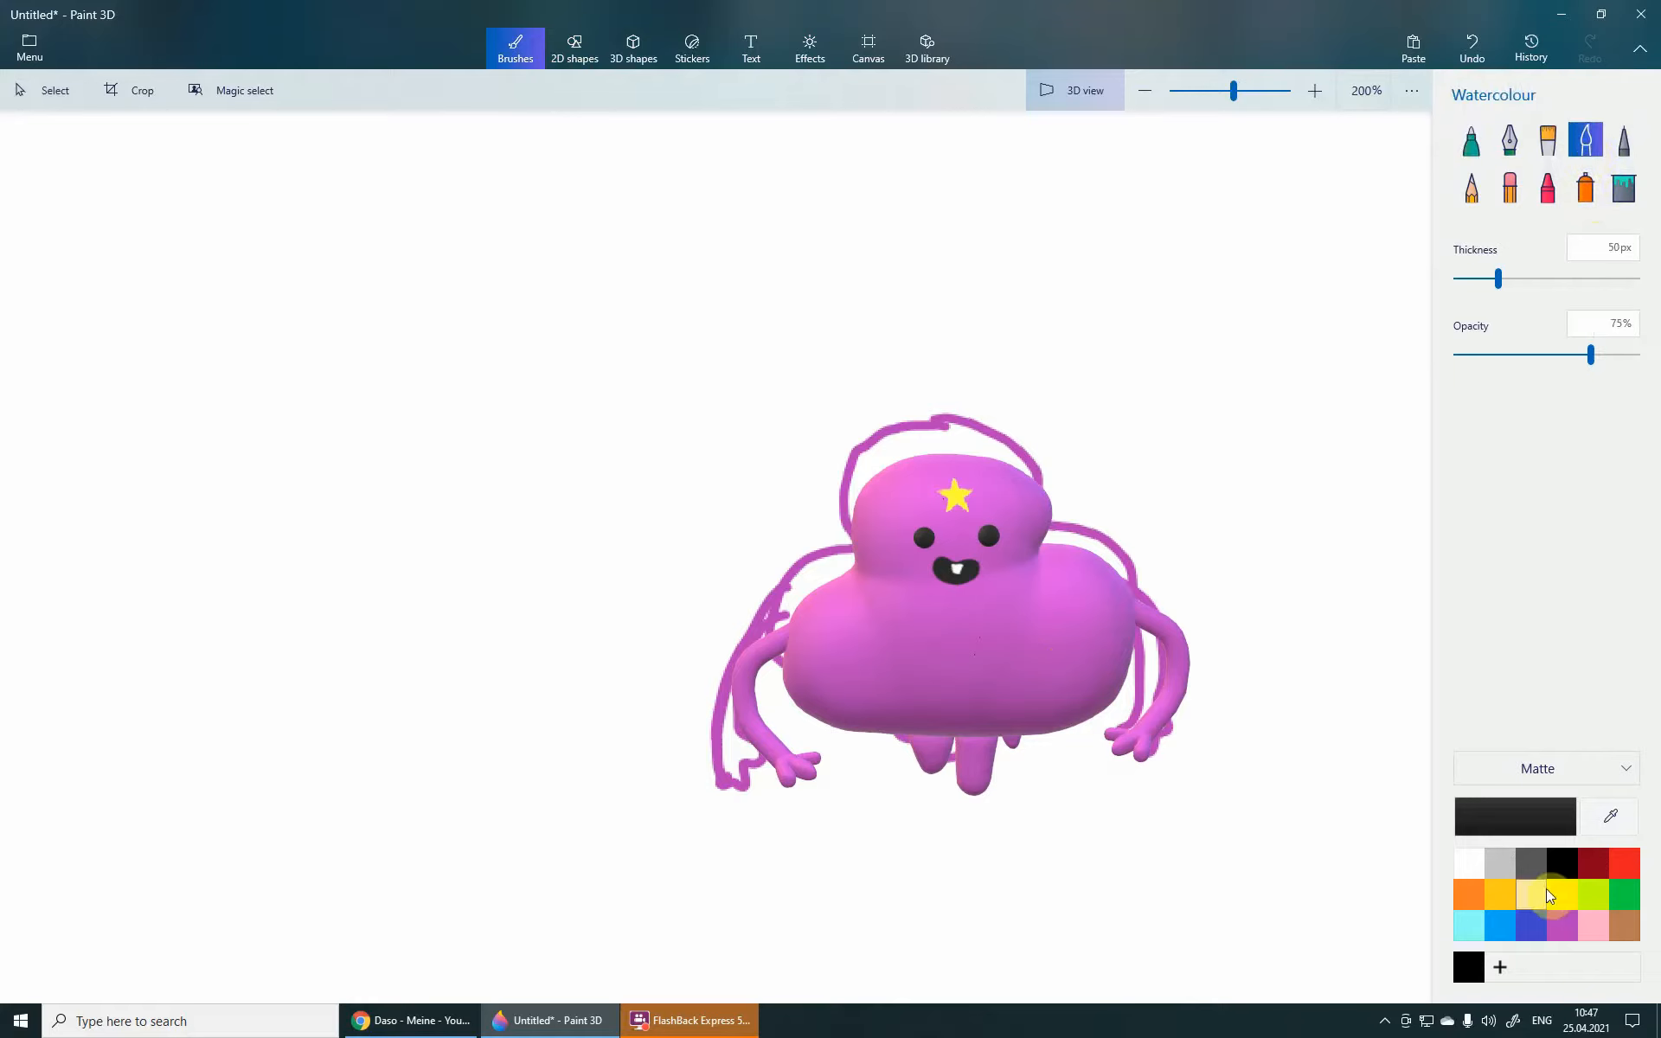
click(1627, 820)
click(1027, 655)
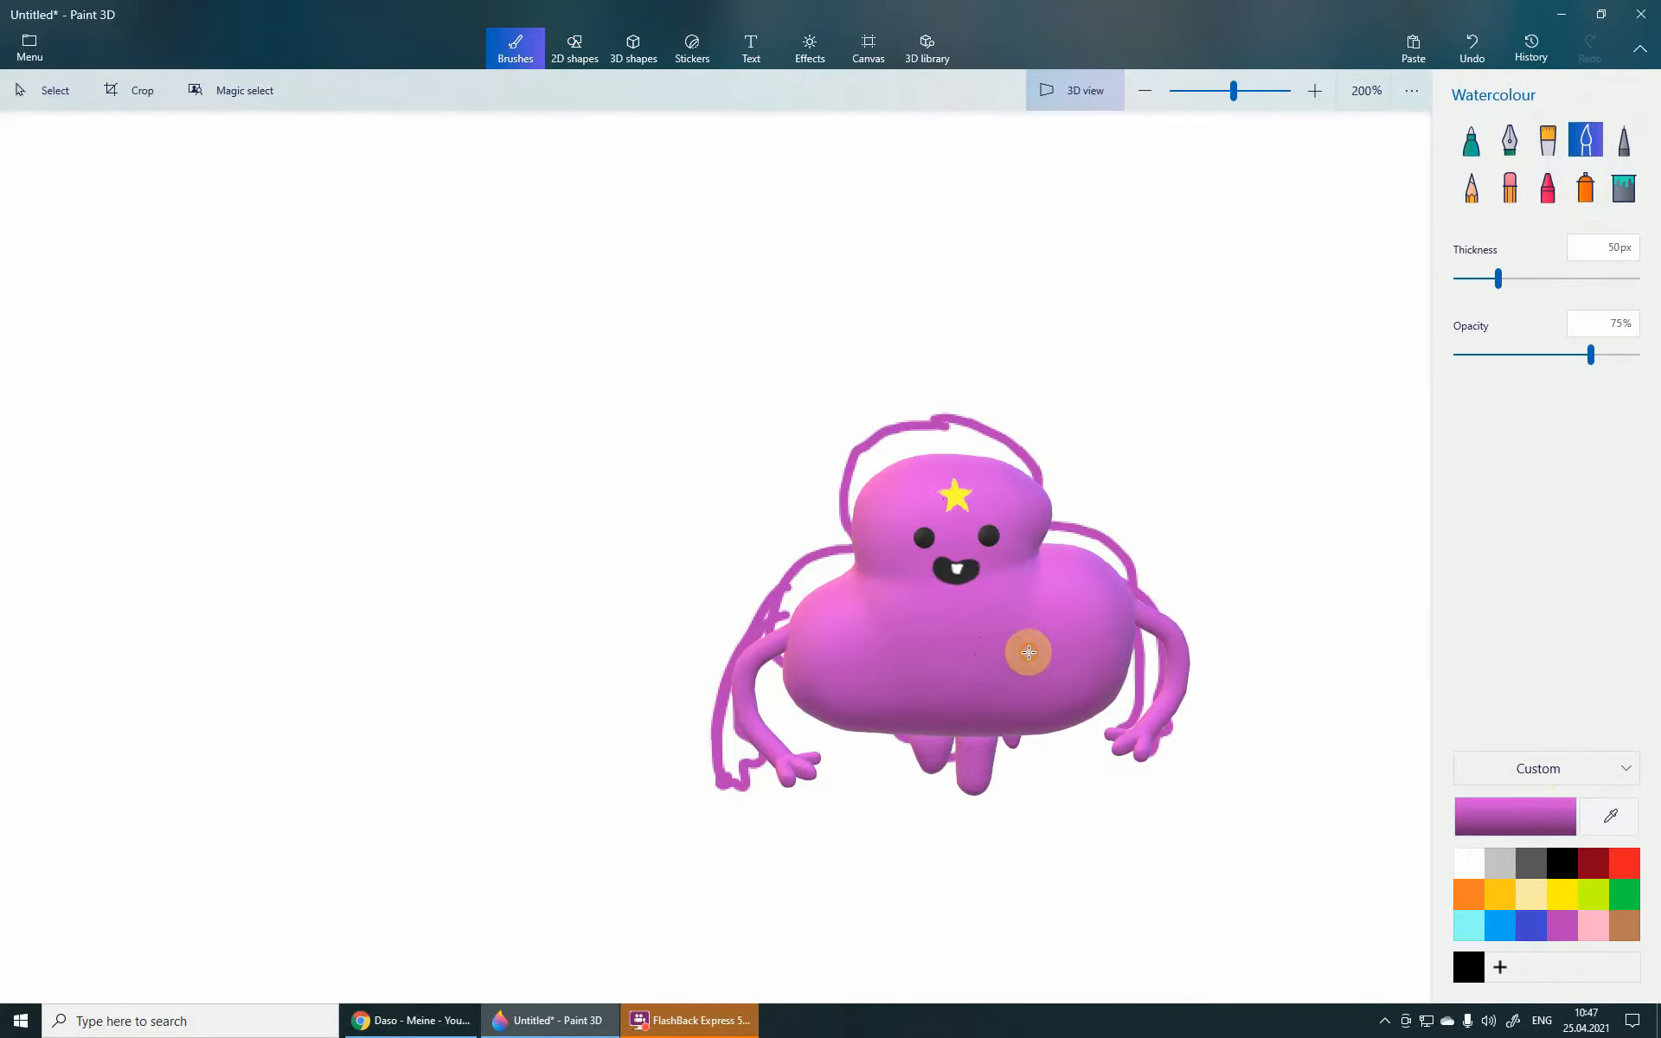
click(1527, 816)
click(831, 422)
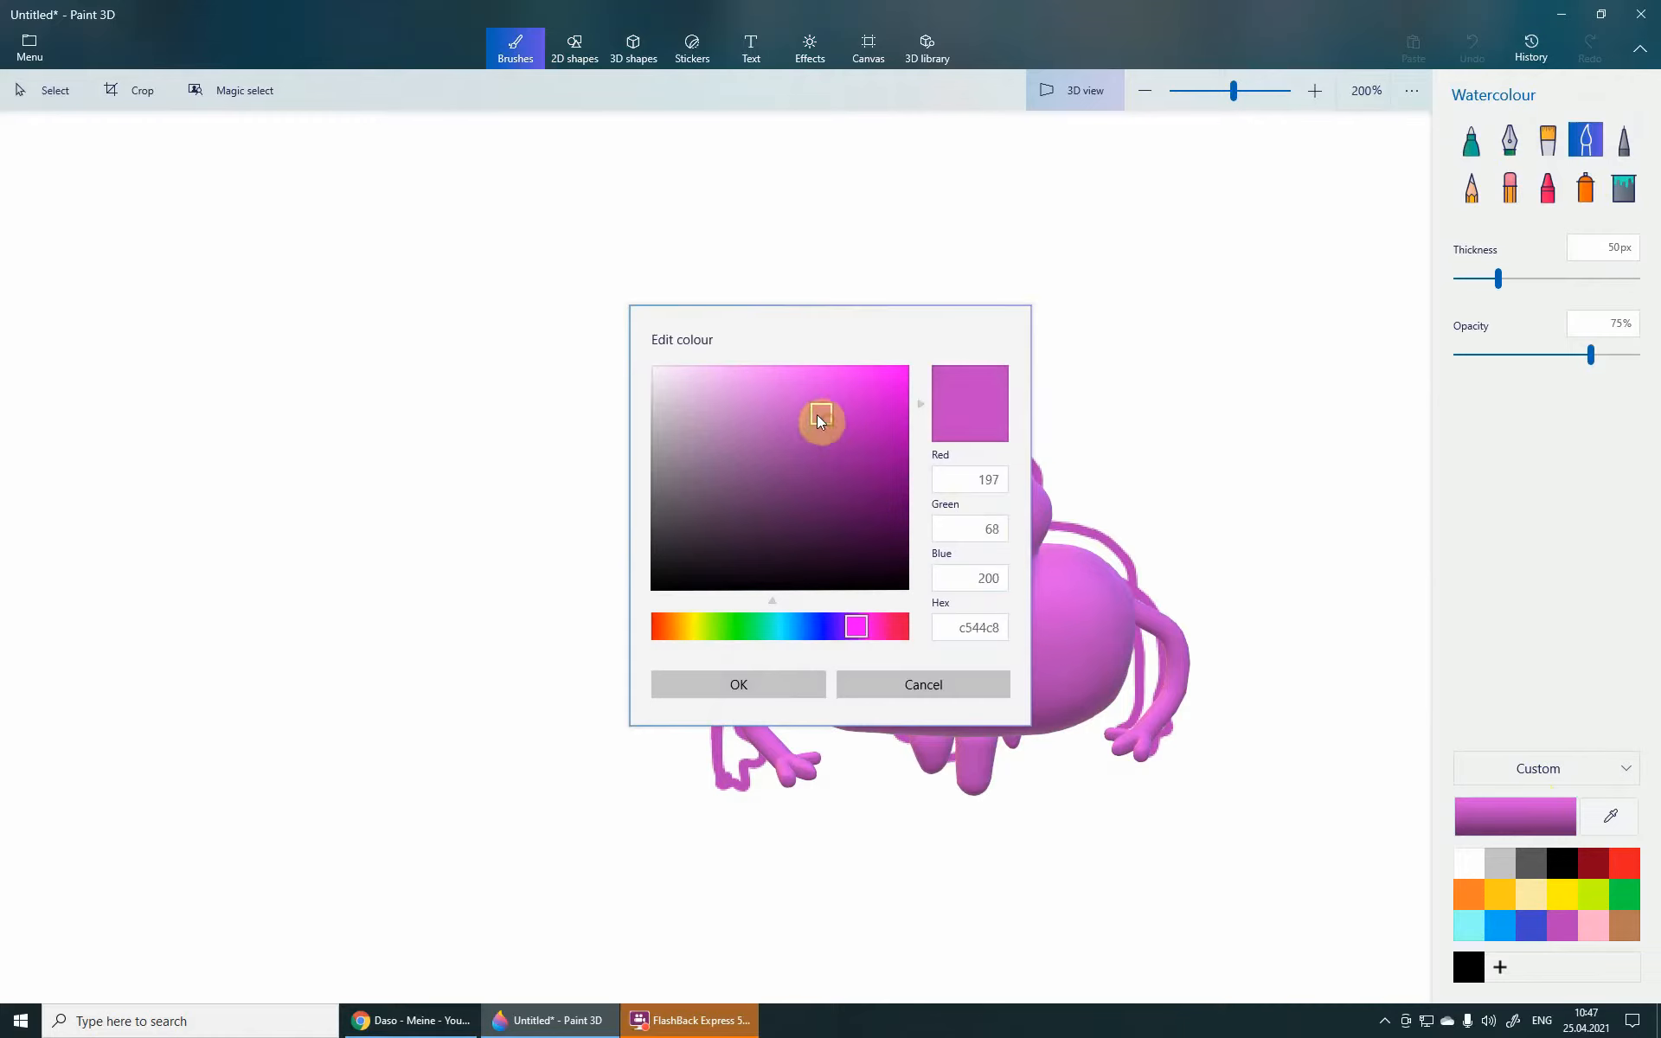
drag(820, 422, 819, 465)
click(796, 684)
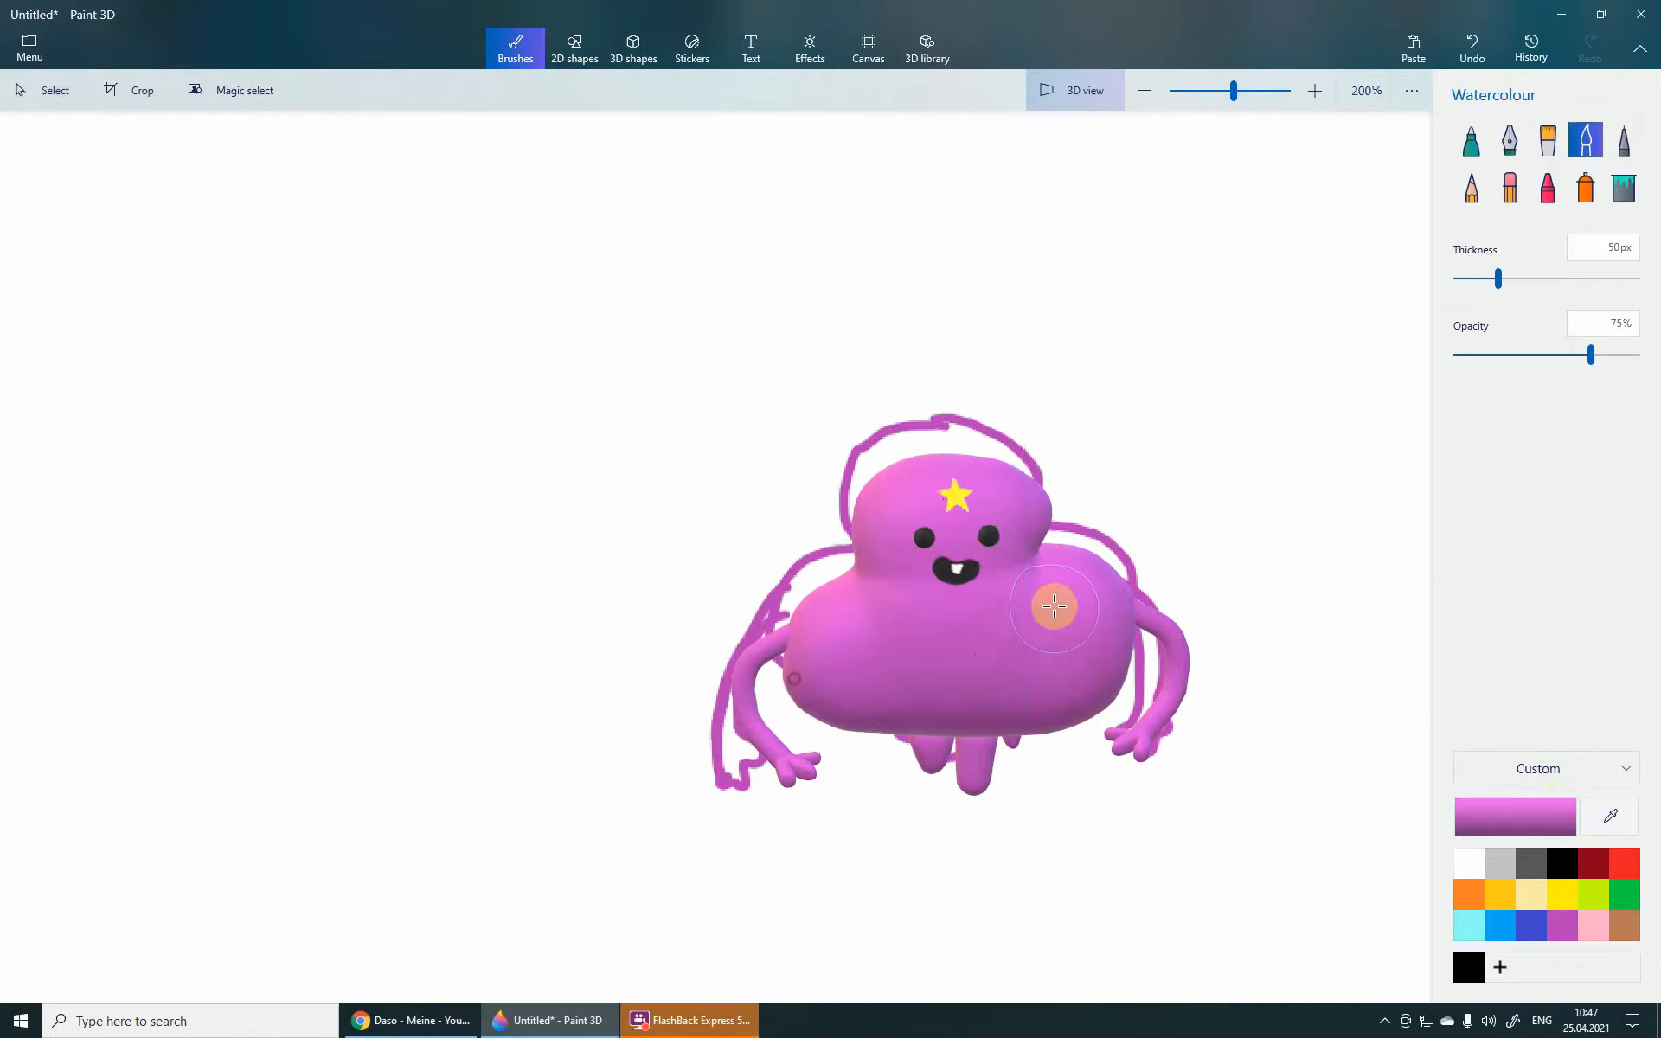
- Paint lighter highlights on both shoulders and across the forehead with the 50 px Watercolour brush at 75% opacity
scroll(1052, 604, up, 2)
mouse_move(1096, 623)
mouse_down()
mouse_move(1101, 645)
mouse_move(1131, 611)
mouse_move(1100, 651)
mouse_move(1057, 609)
mouse_move(1212, 519)
mouse_move(1027, 619)
mouse_move(741, 634)
mouse_move(714, 650)
mouse_move(727, 649)
mouse_up()
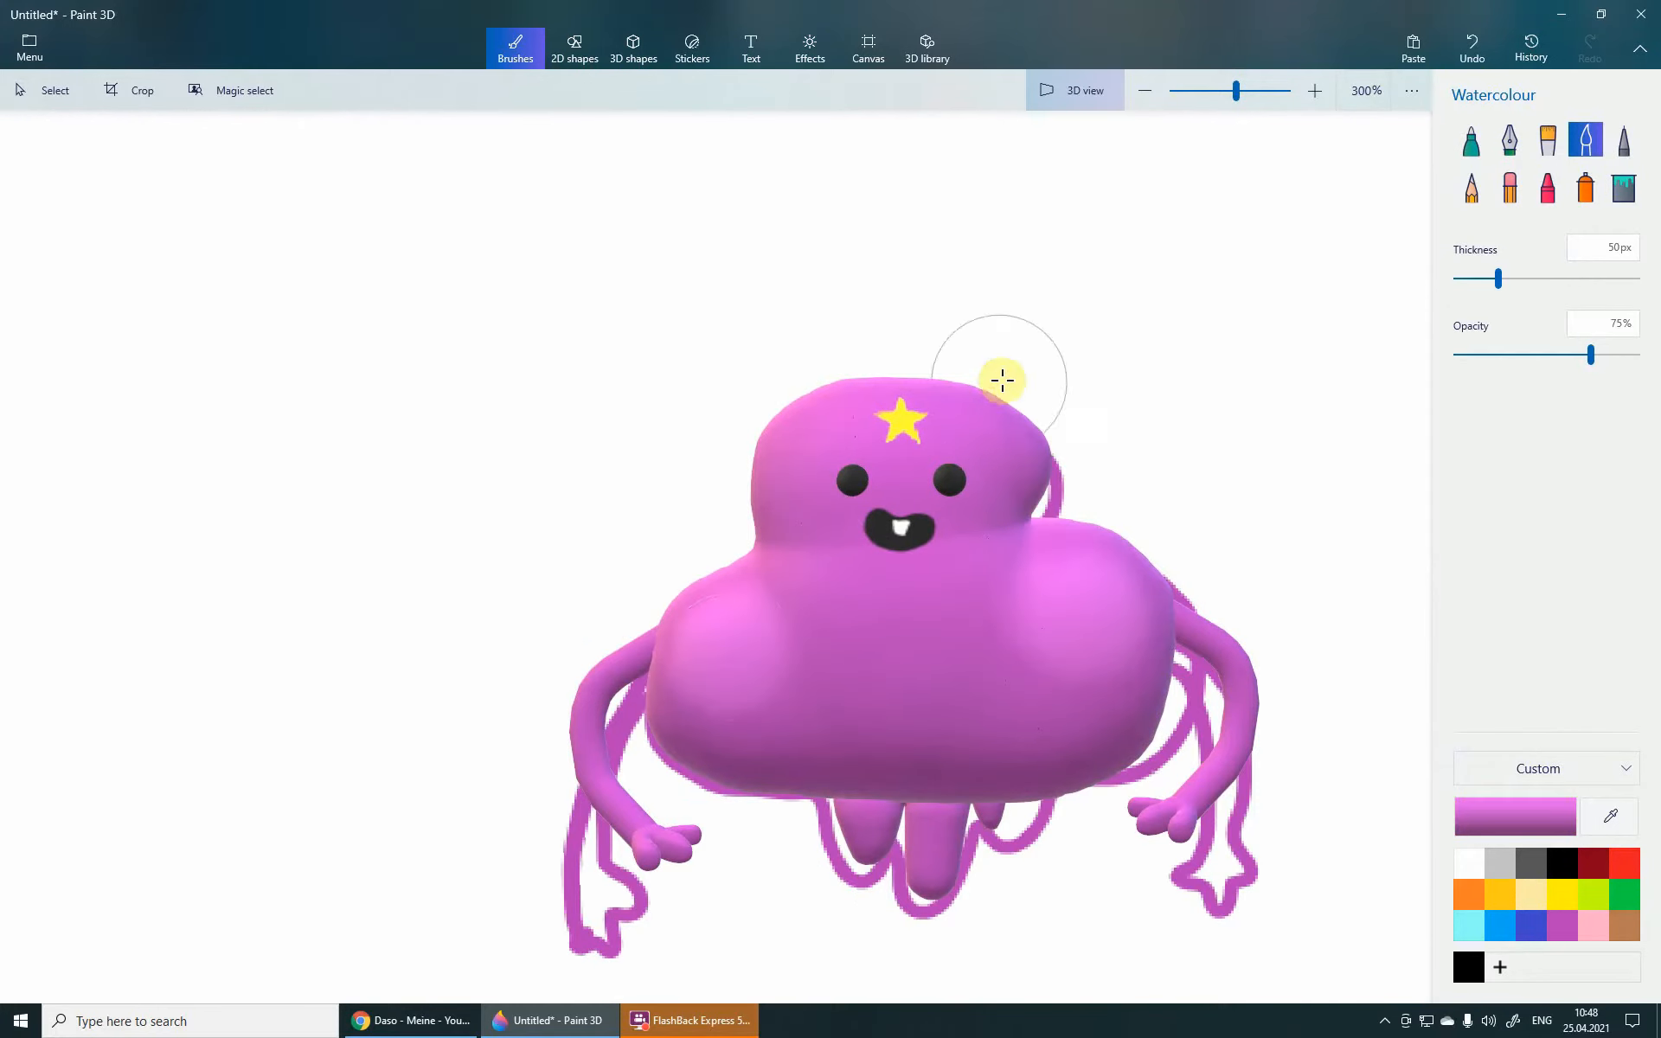
scroll(900, 432, up, 3)
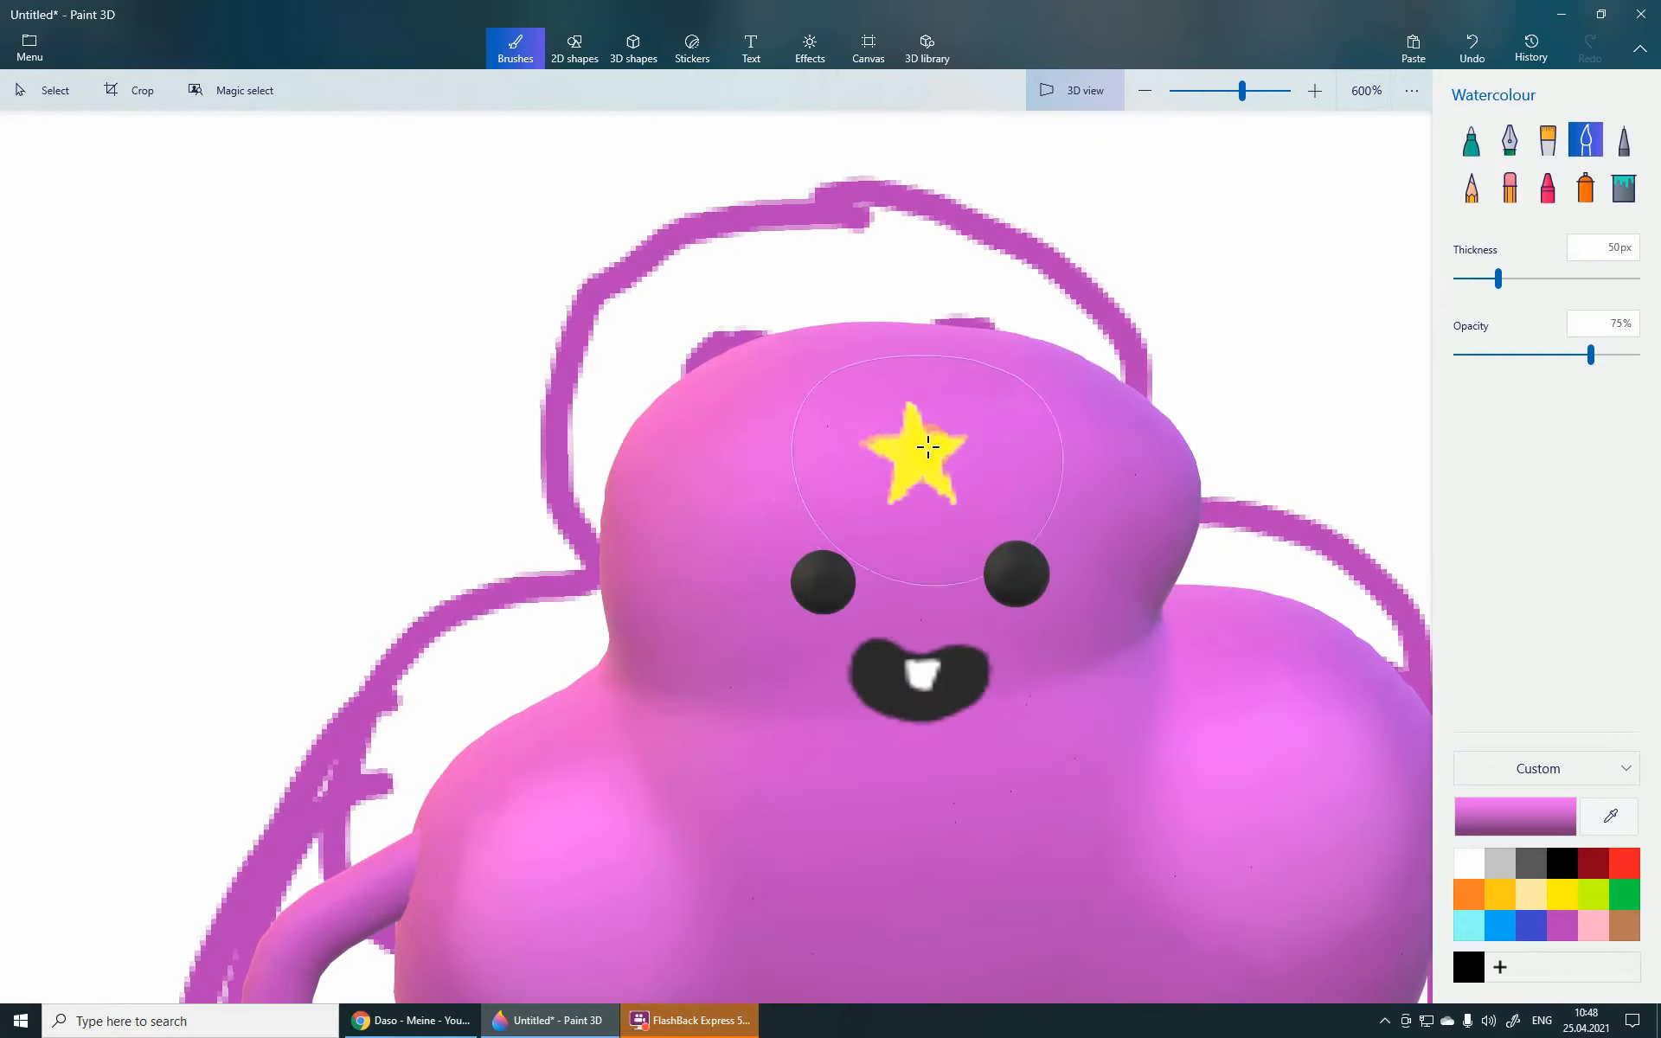
mouse_move(928, 446)
mouse_down()
mouse_move(901, 459)
mouse_move(968, 427)
mouse_move(820, 429)
mouse_move(842, 441)
mouse_move(923, 401)
mouse_move(927, 489)
mouse_move(886, 448)
mouse_move(956, 456)
mouse_move(916, 475)
mouse_up()
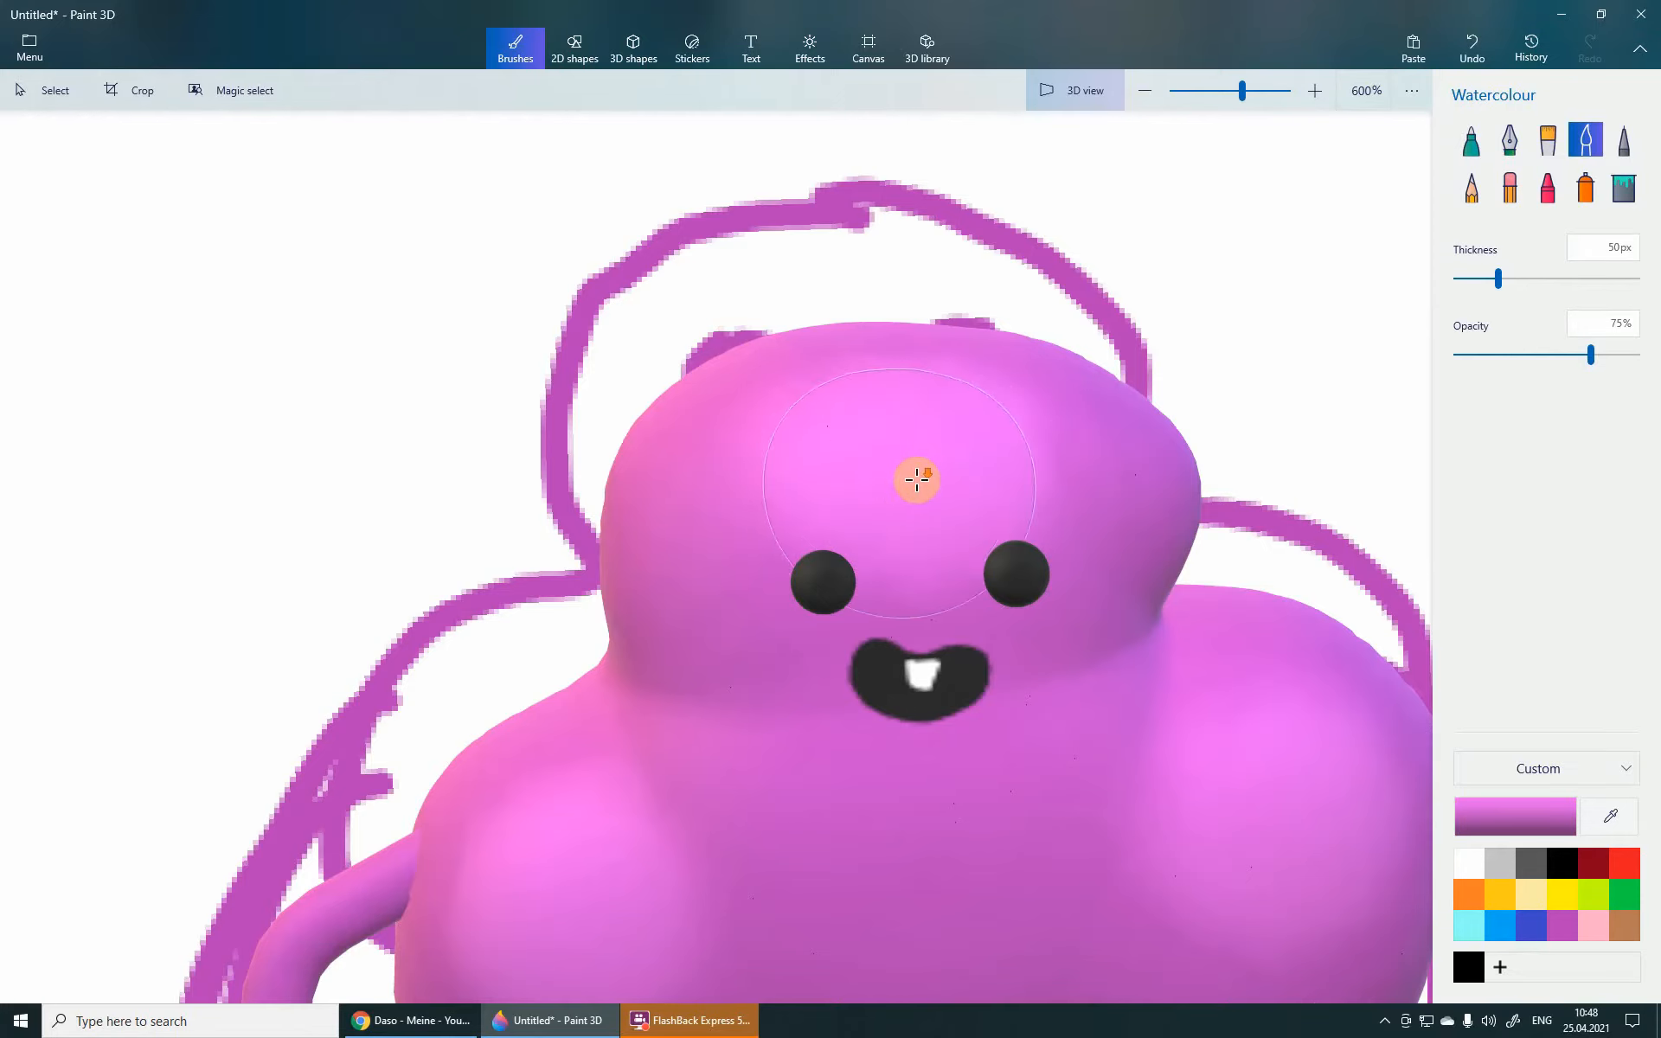
- Paint light highlights on the three legs with the Watercolour brush at 16 px thickness and 71% opacity
scroll(951, 467, down, 3)
right_drag(1072, 366, 1072, 523)
scroll(1242, 610, down, 1)
scroll(1016, 584, up, 1)
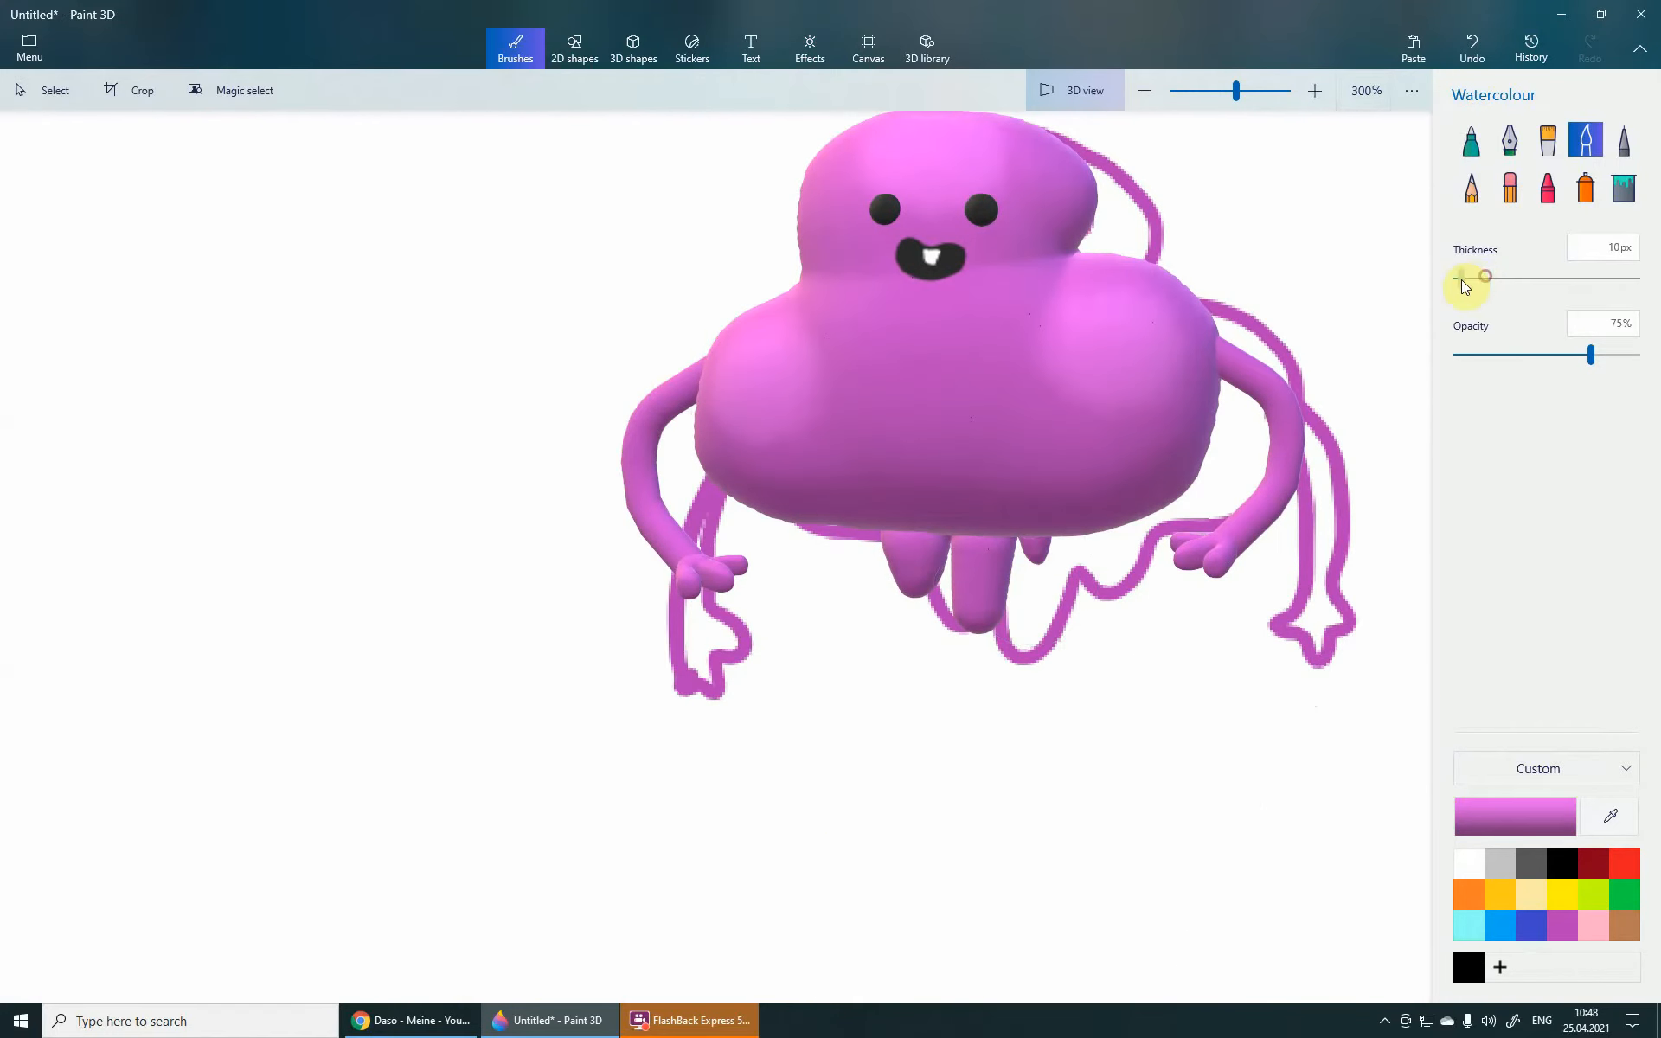
click(1466, 279)
scroll(1030, 640, up, 1)
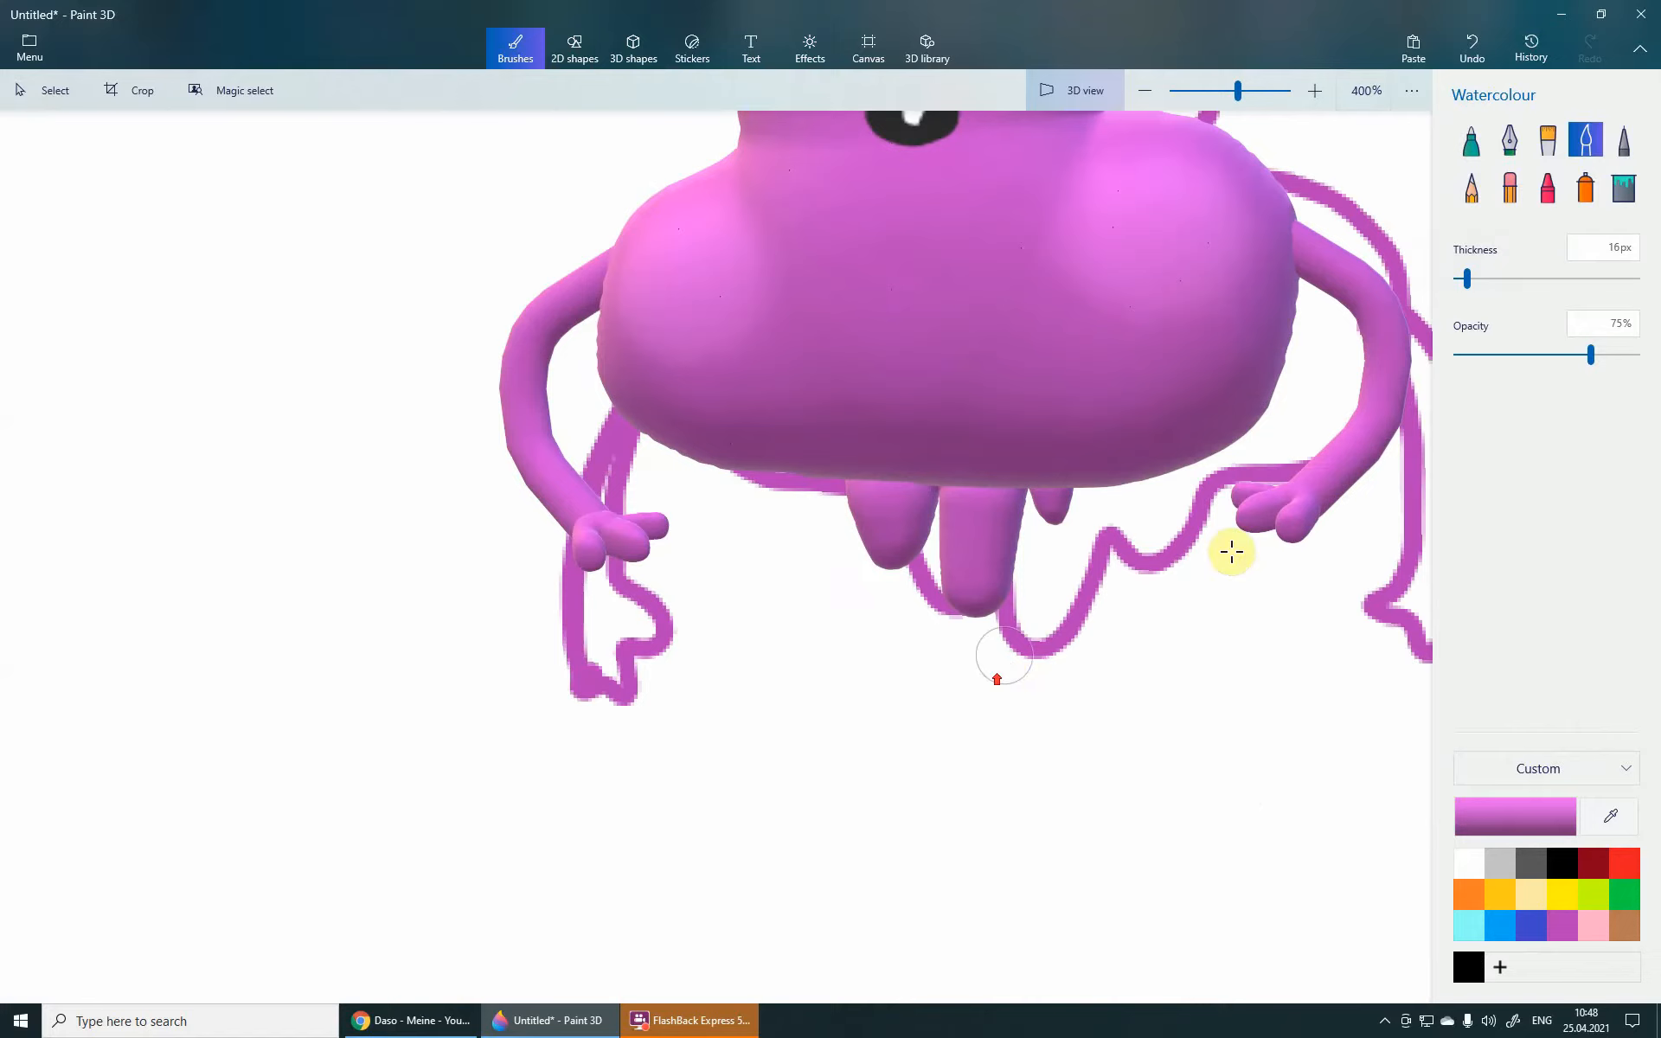
click(1581, 354)
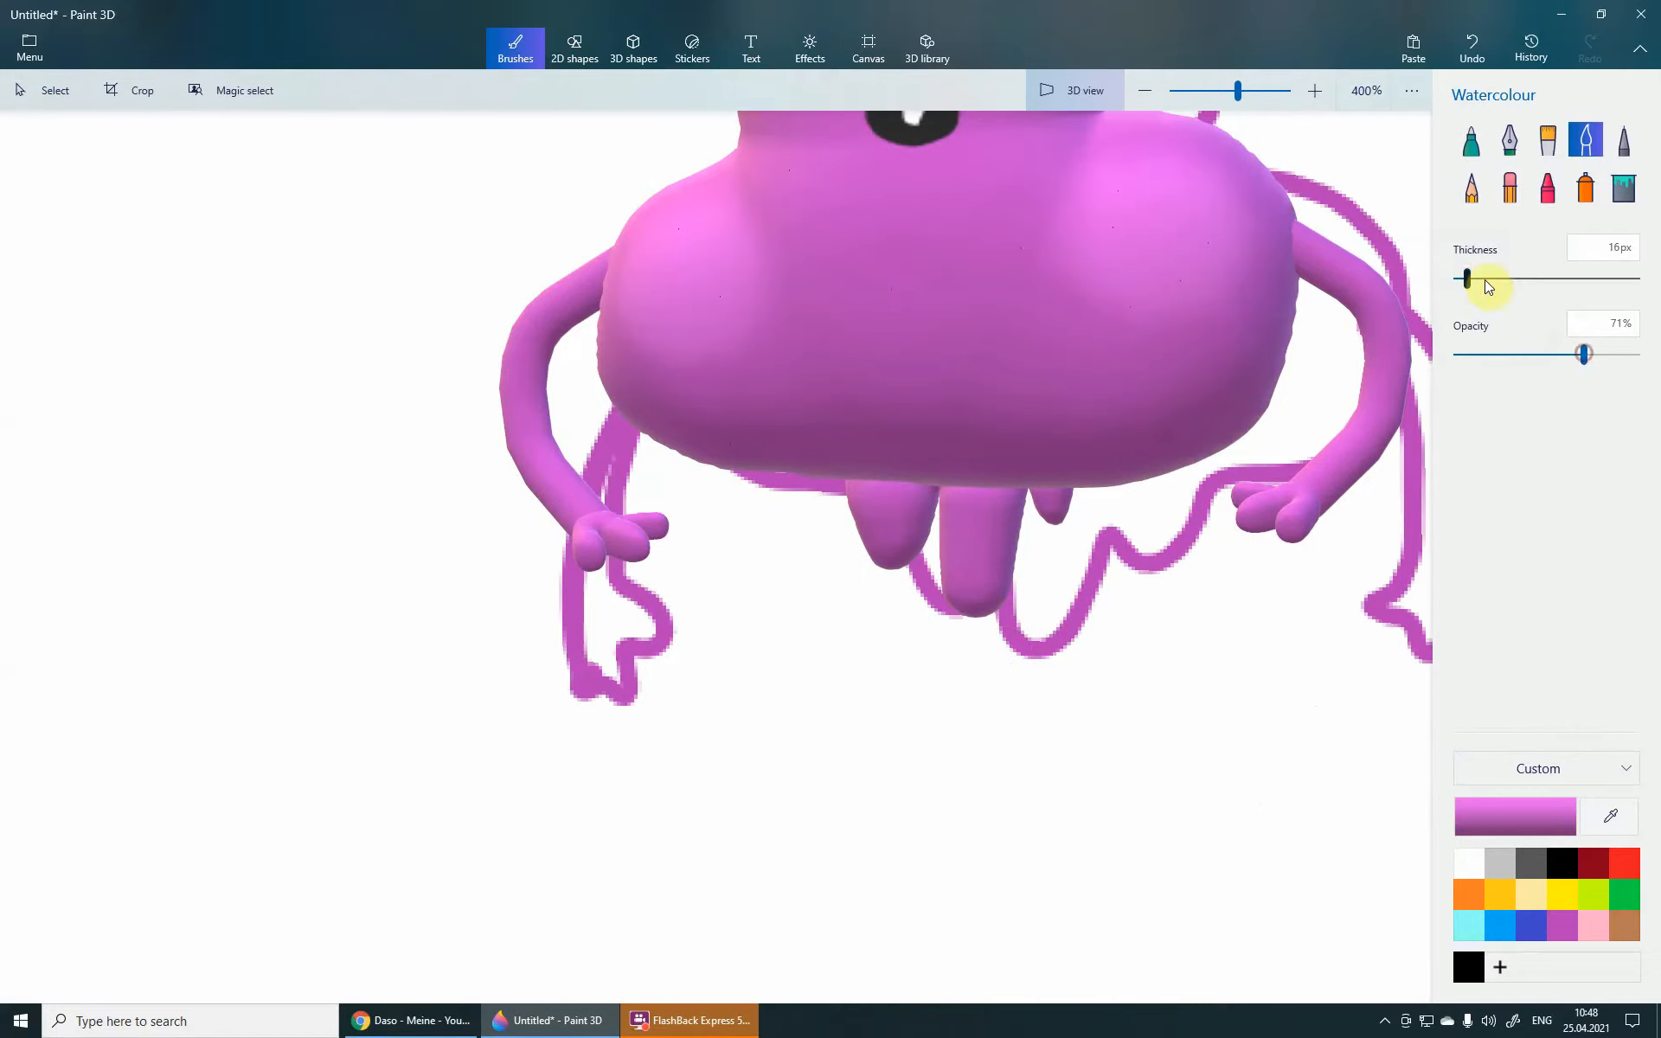
drag(978, 518, 964, 589)
drag(898, 509, 898, 499)
drag(1050, 496, 1050, 517)
- Change the Watercolour brush colour to a darker, slightly more reddish purple
scroll(1050, 517, down, 5)
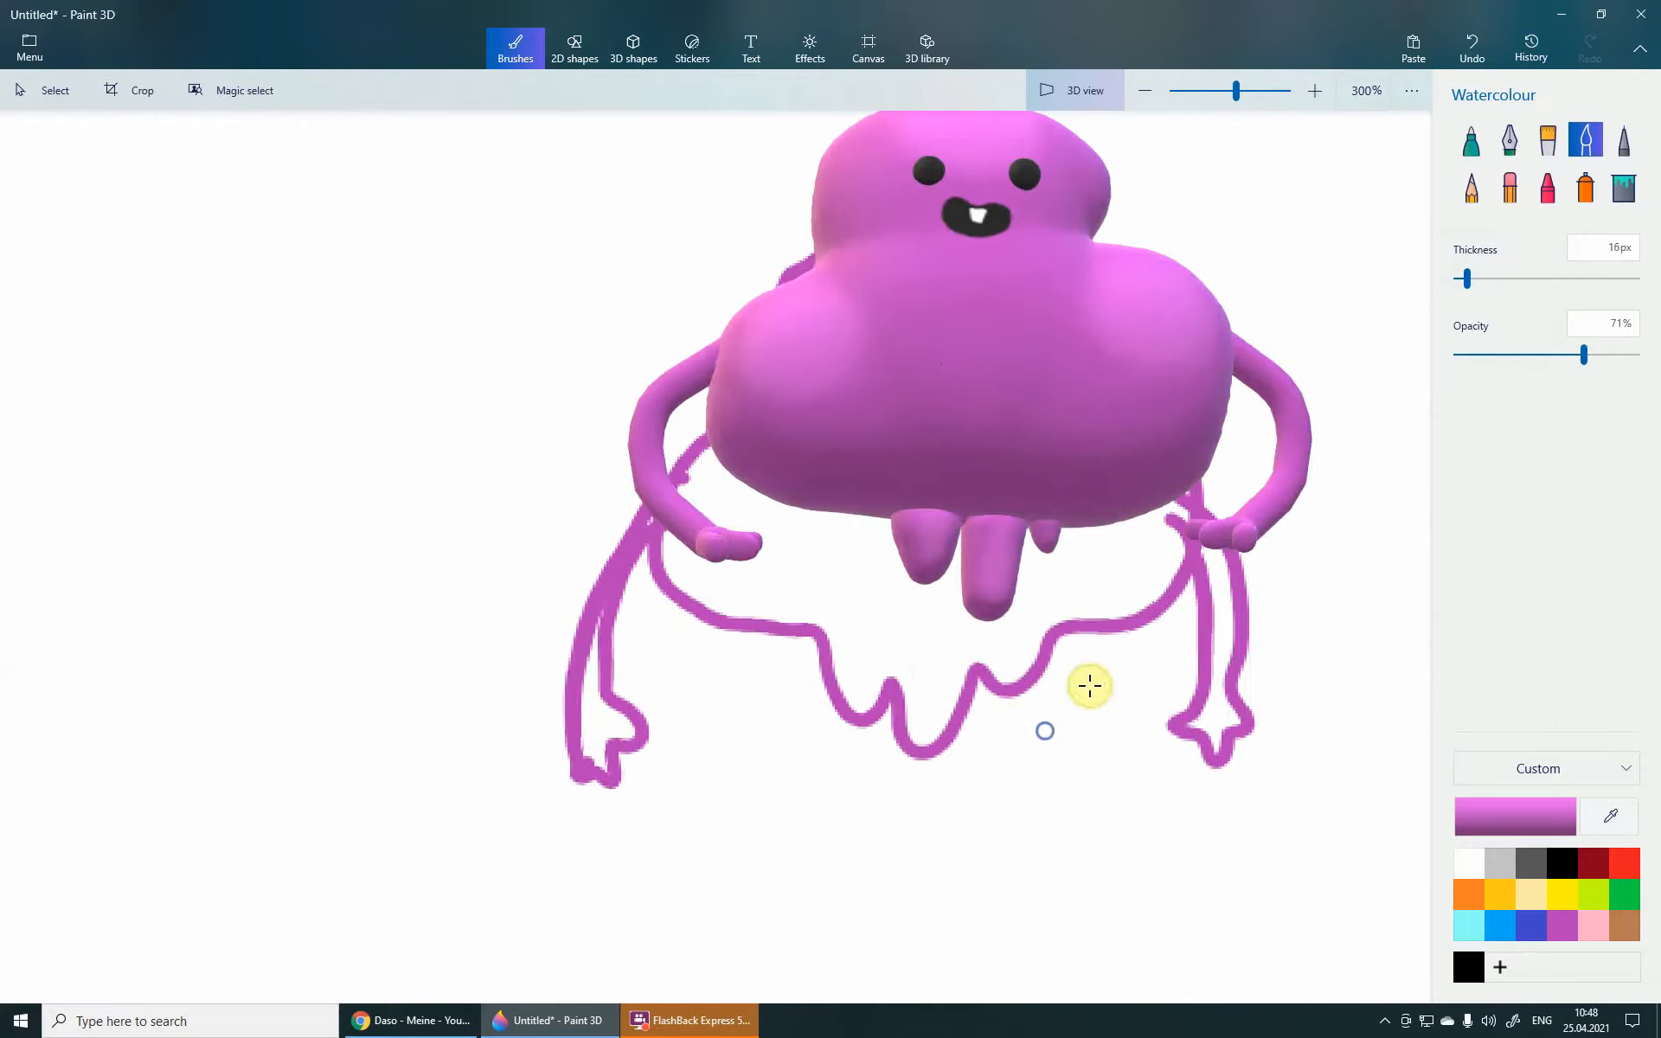
middle_drag(1060, 735, 985, 719)
right_drag(999, 763, 1004, 687)
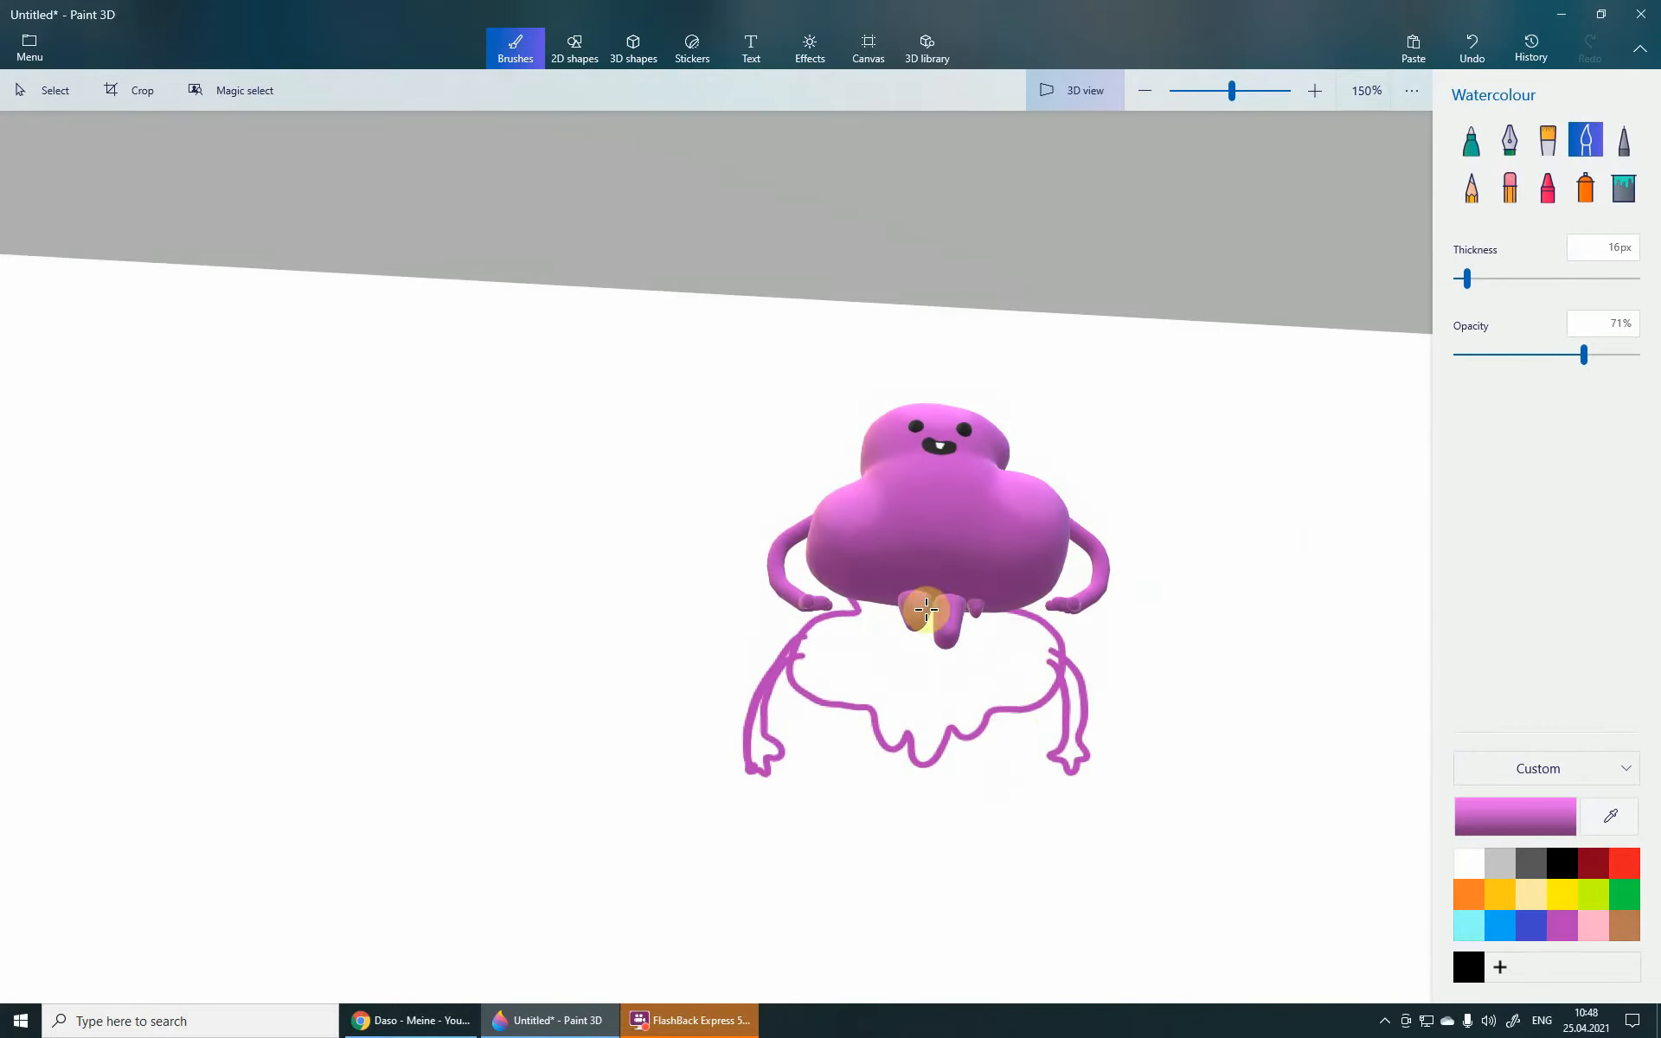
scroll(1350, 783, up, 2)
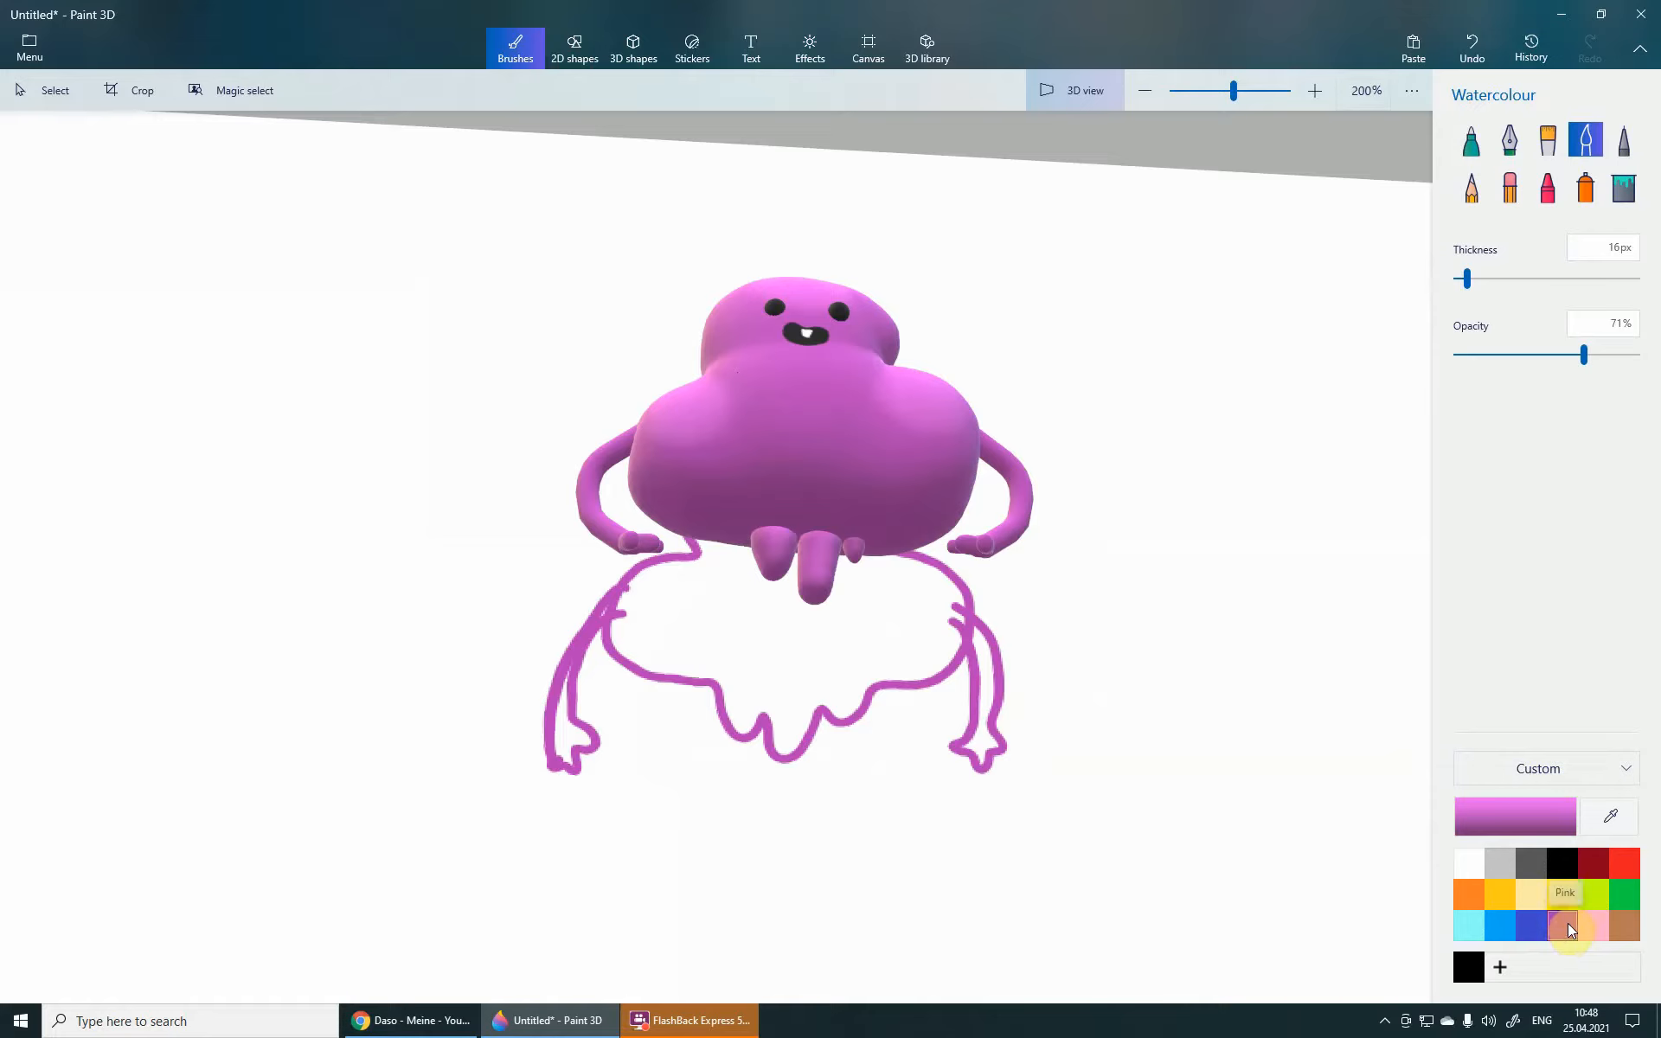
click(1553, 822)
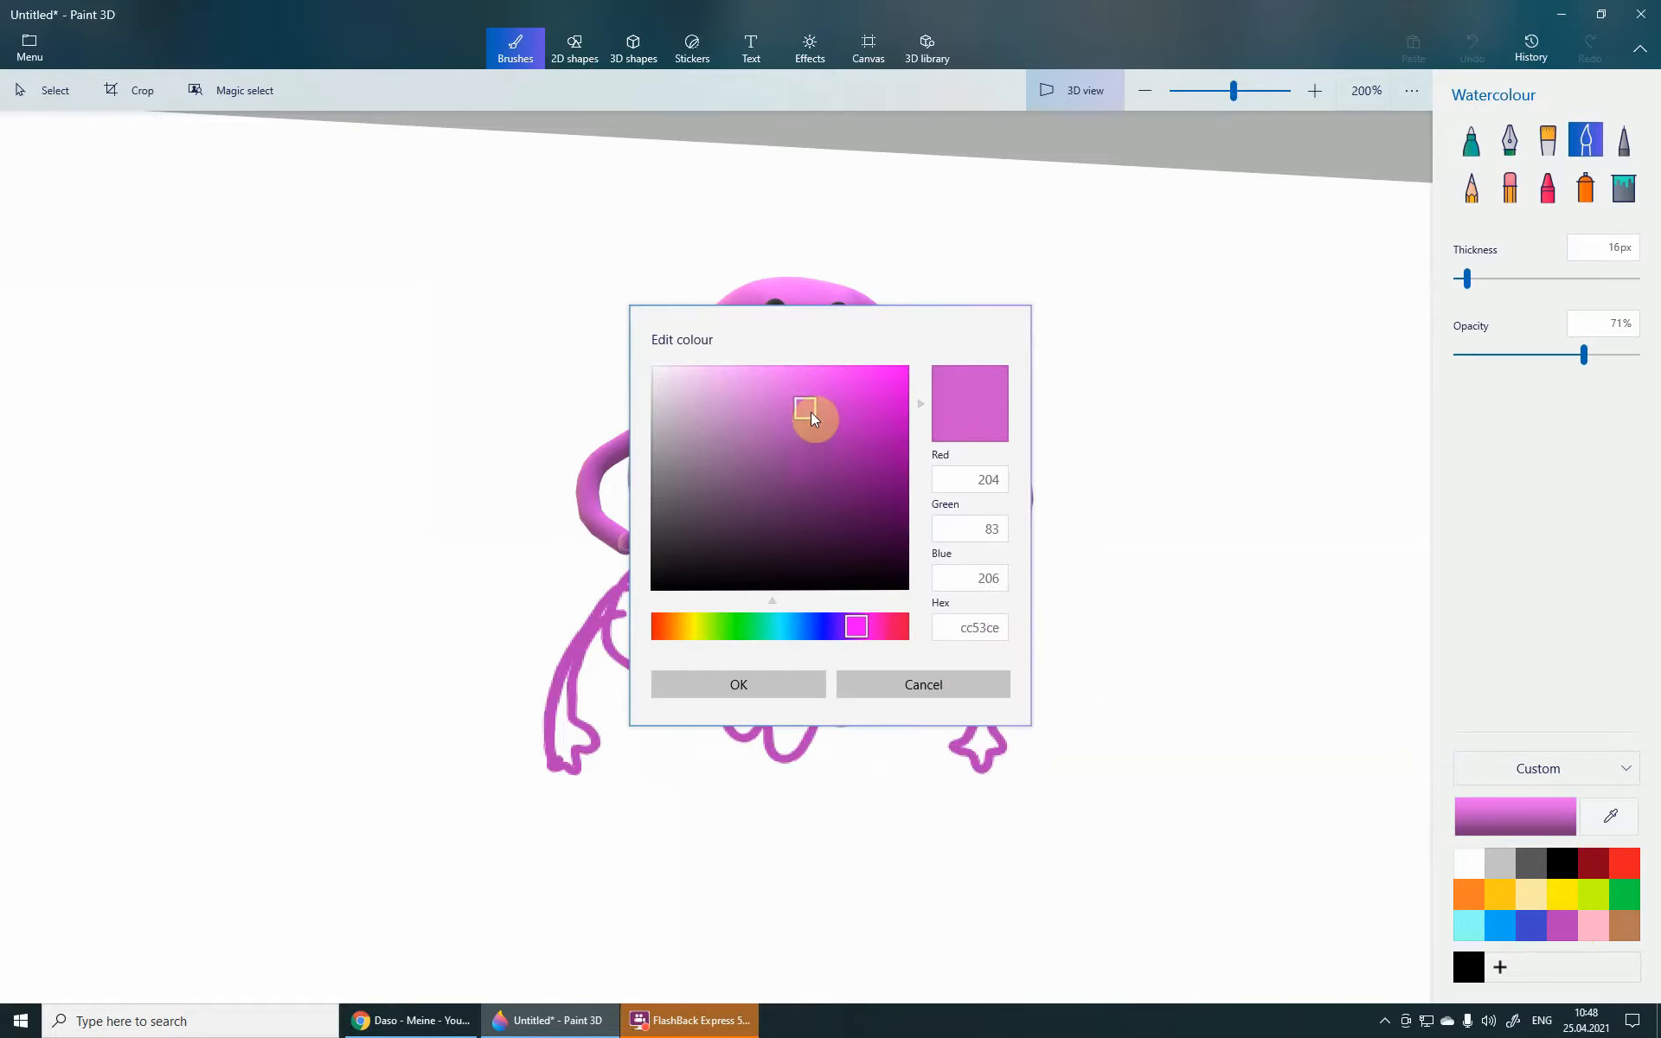
drag(811, 416, 821, 467)
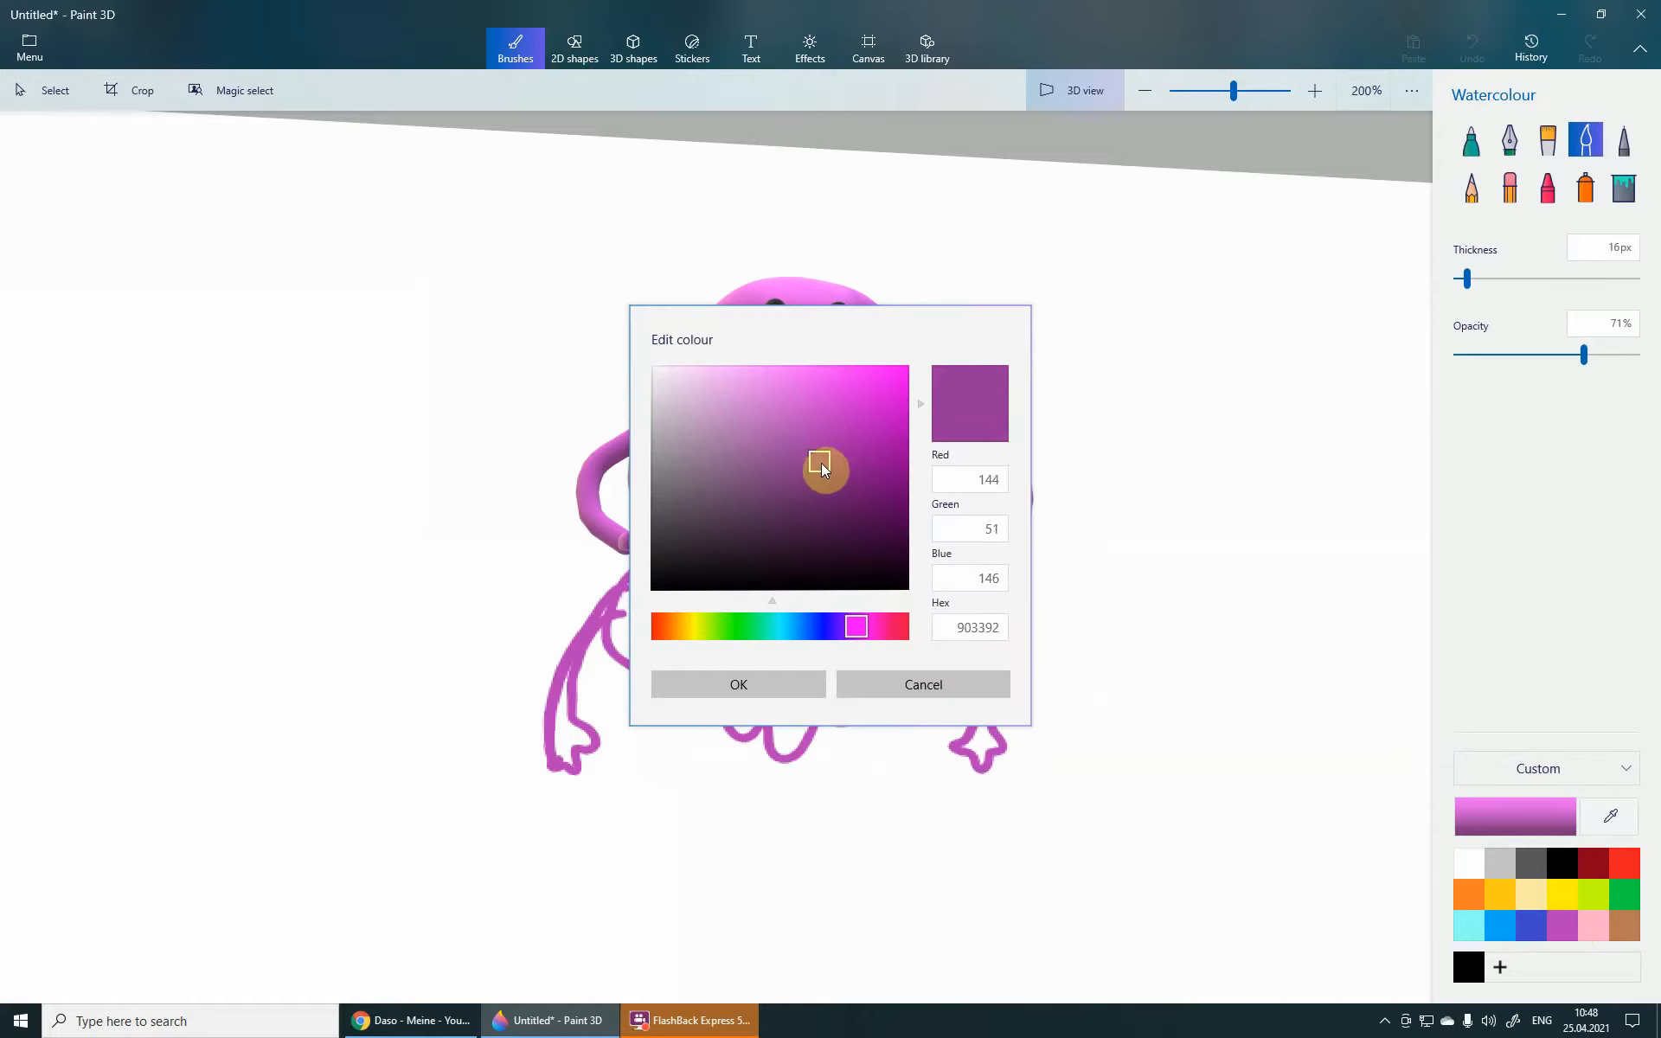
drag(879, 628, 873, 626)
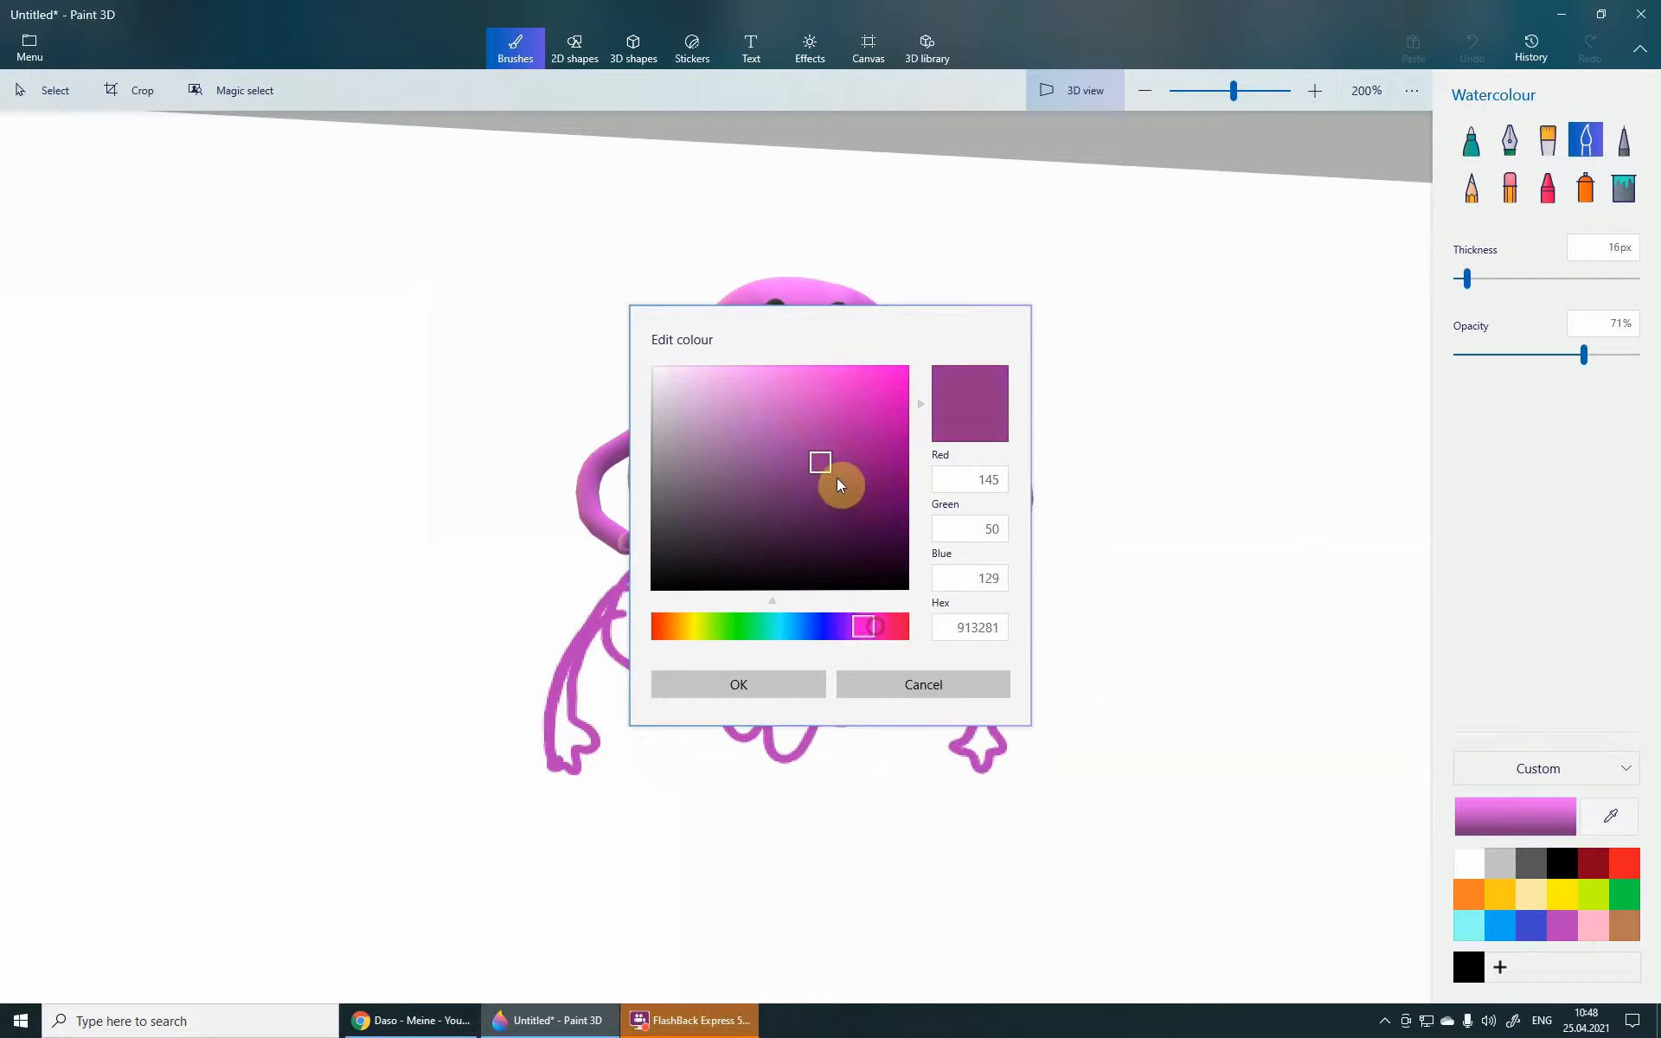
click(738, 683)
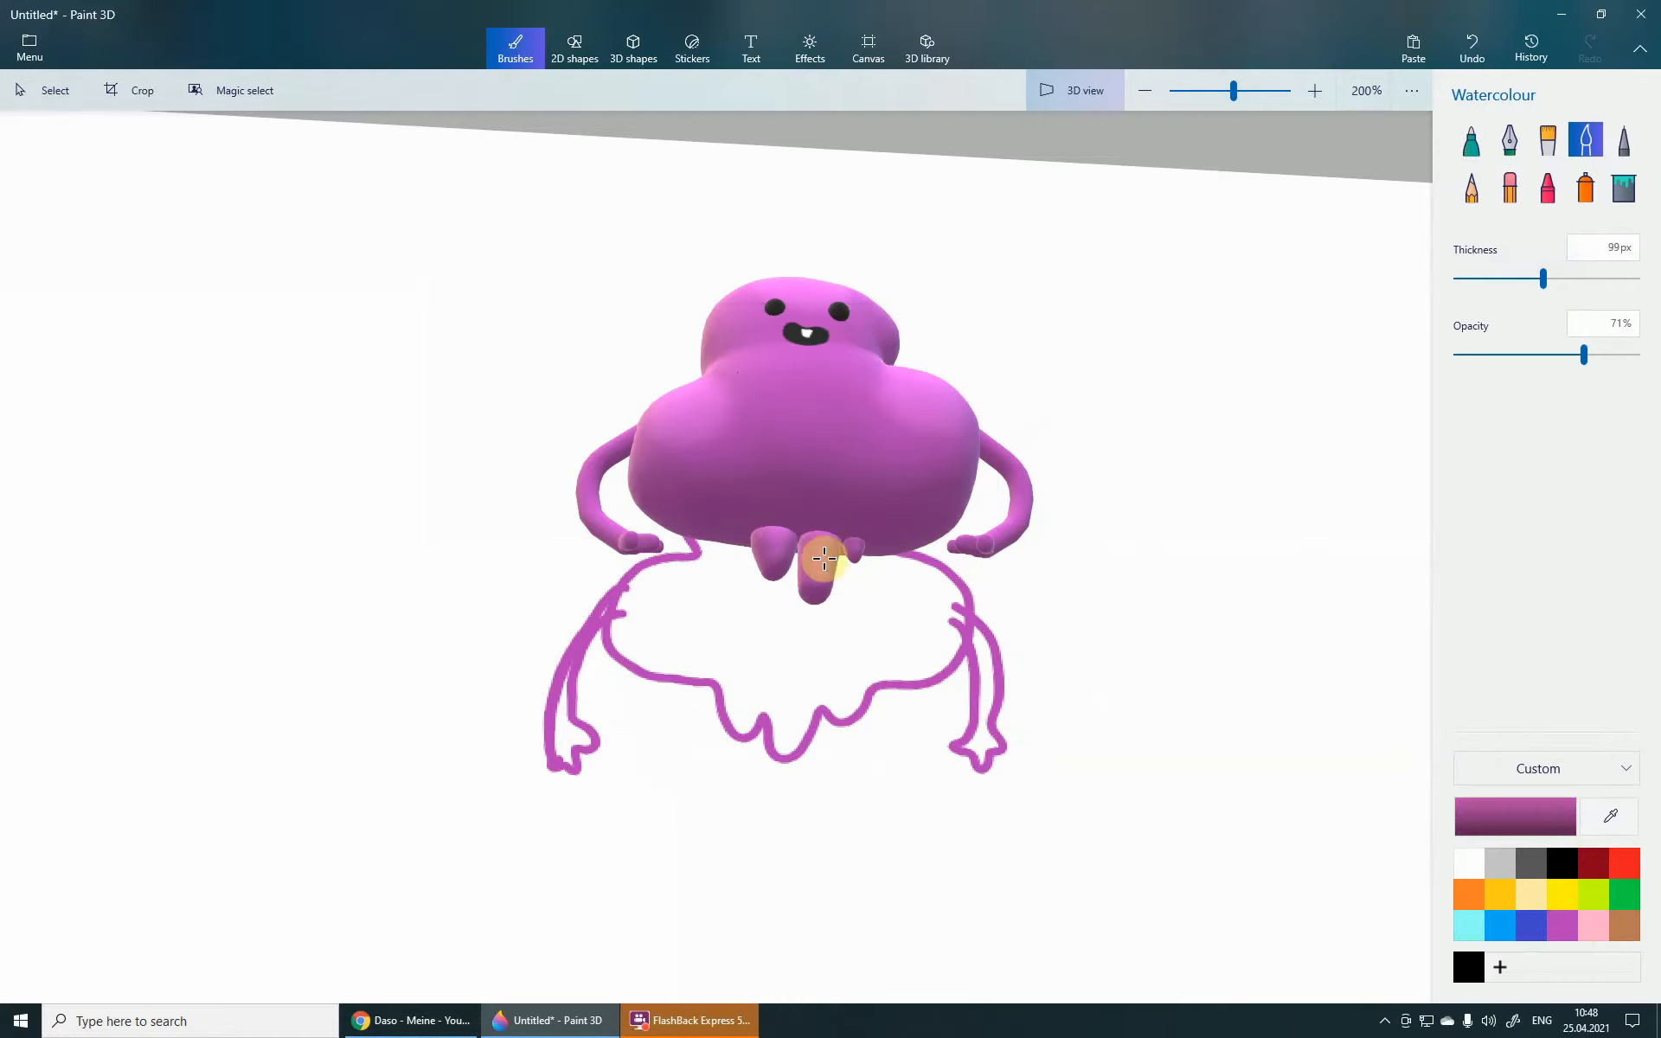
- Shade the underside of the body and the legs in dark purple with the Watercolour brush at 99 px
mouse_move(838, 497)
mouse_down()
mouse_move(749, 514)
mouse_move(900, 529)
mouse_move(826, 551)
mouse_up()
right_drag(870, 636, 872, 727)
mouse_move(921, 533)
mouse_down()
mouse_move(900, 554)
mouse_move(678, 515)
mouse_move(930, 519)
mouse_up()
drag(1027, 545, 1141, 612)
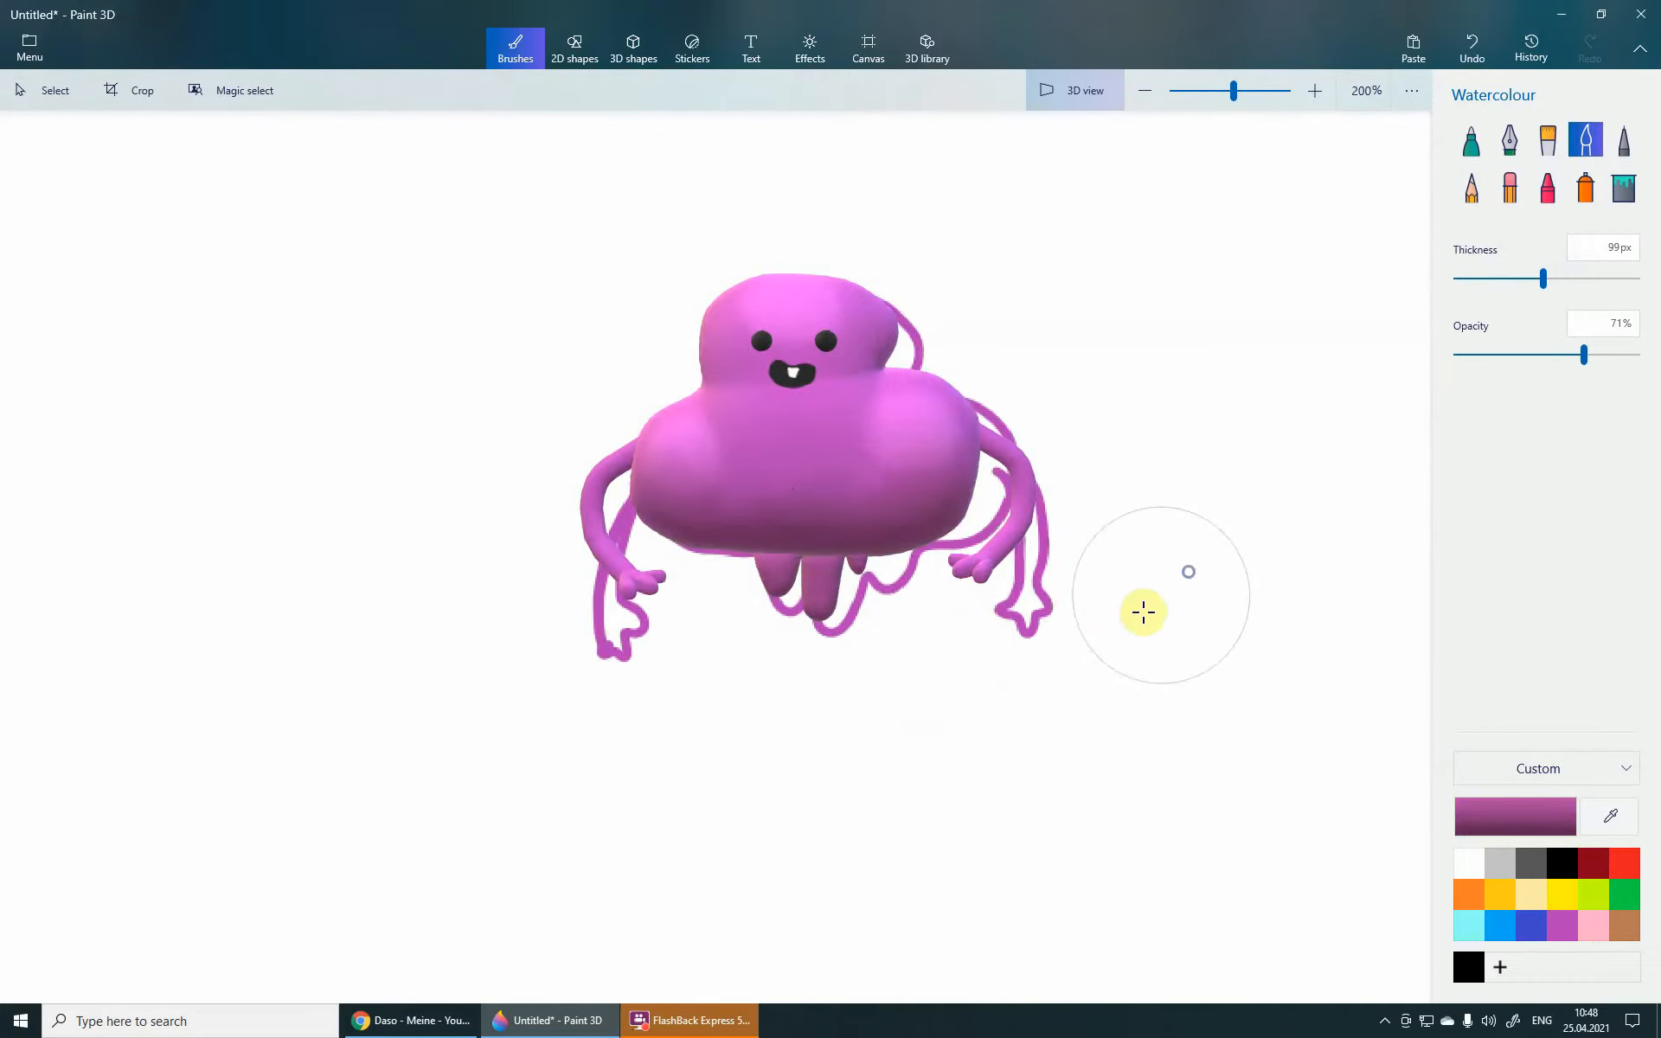
mouse_move(1142, 612)
right_down()
mouse_move(908, 619)
mouse_move(874, 548)
mouse_move(815, 516)
right_up()
drag(815, 516, 833, 580)
right_drag(770, 621, 1046, 700)
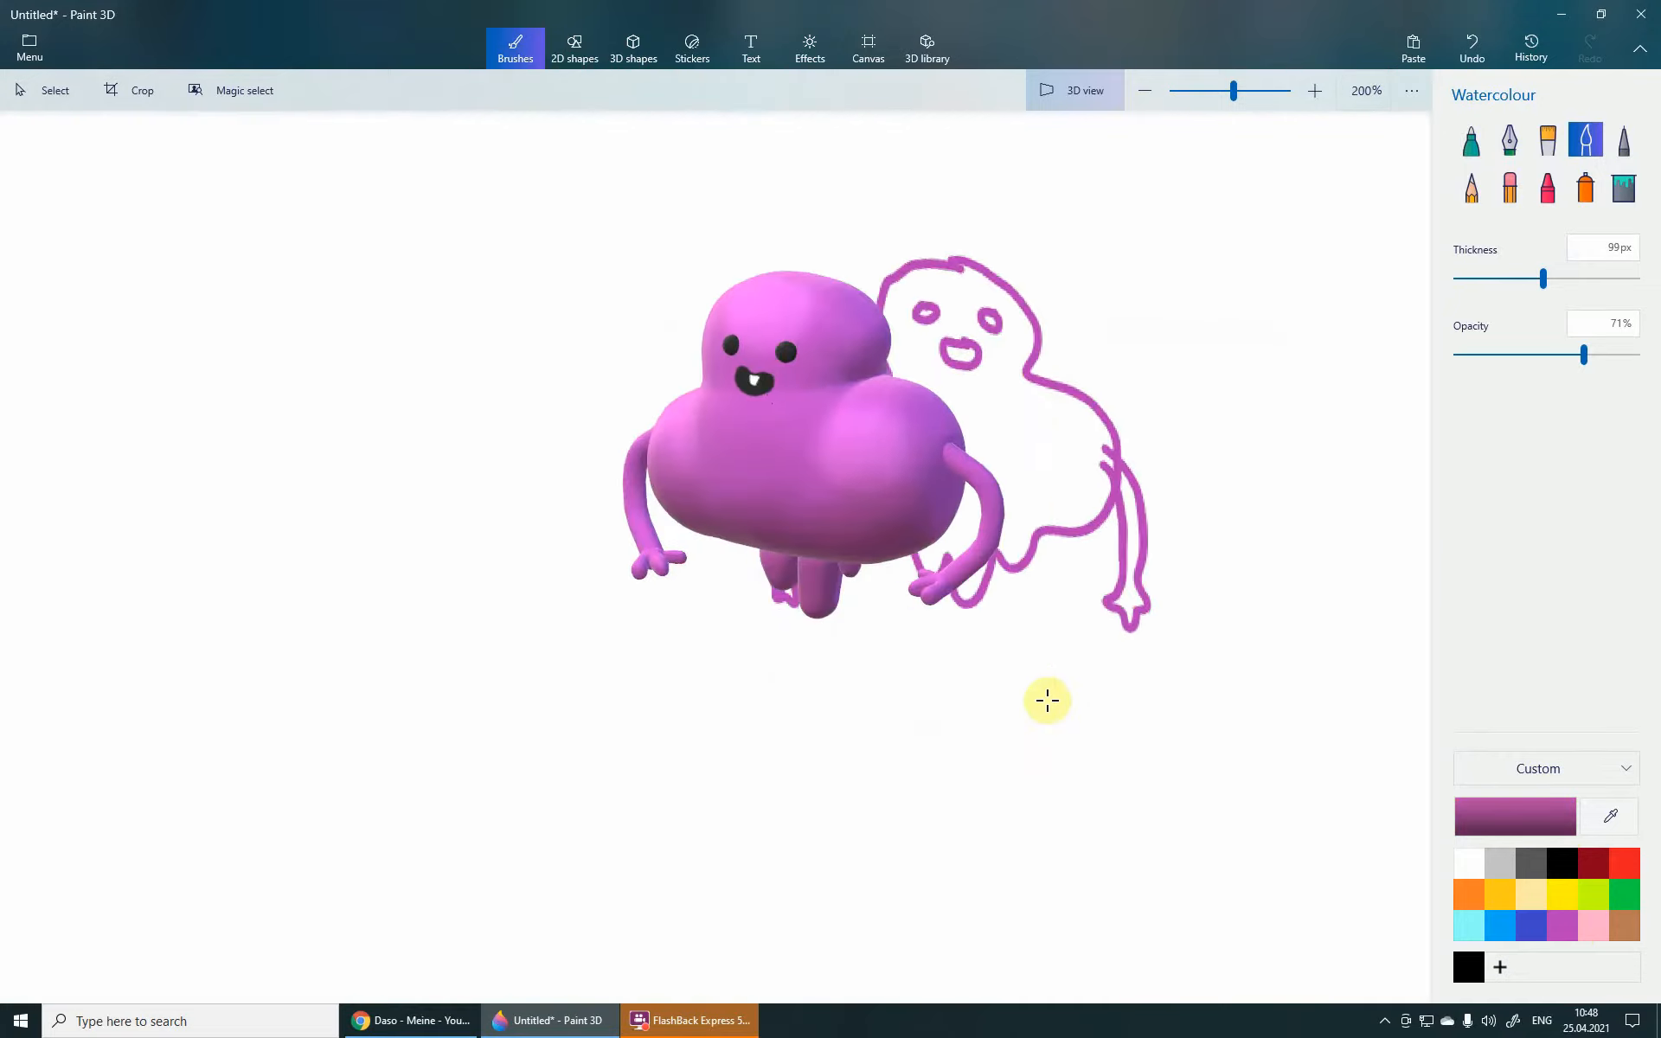
- Hide the canvas so that the original sketch no longer surrounds the 3D character
scroll(917, 678, down, 1)
mouse_move(899, 674)
right_down()
mouse_move(1040, 668)
mouse_move(931, 563)
mouse_move(868, 531)
right_up()
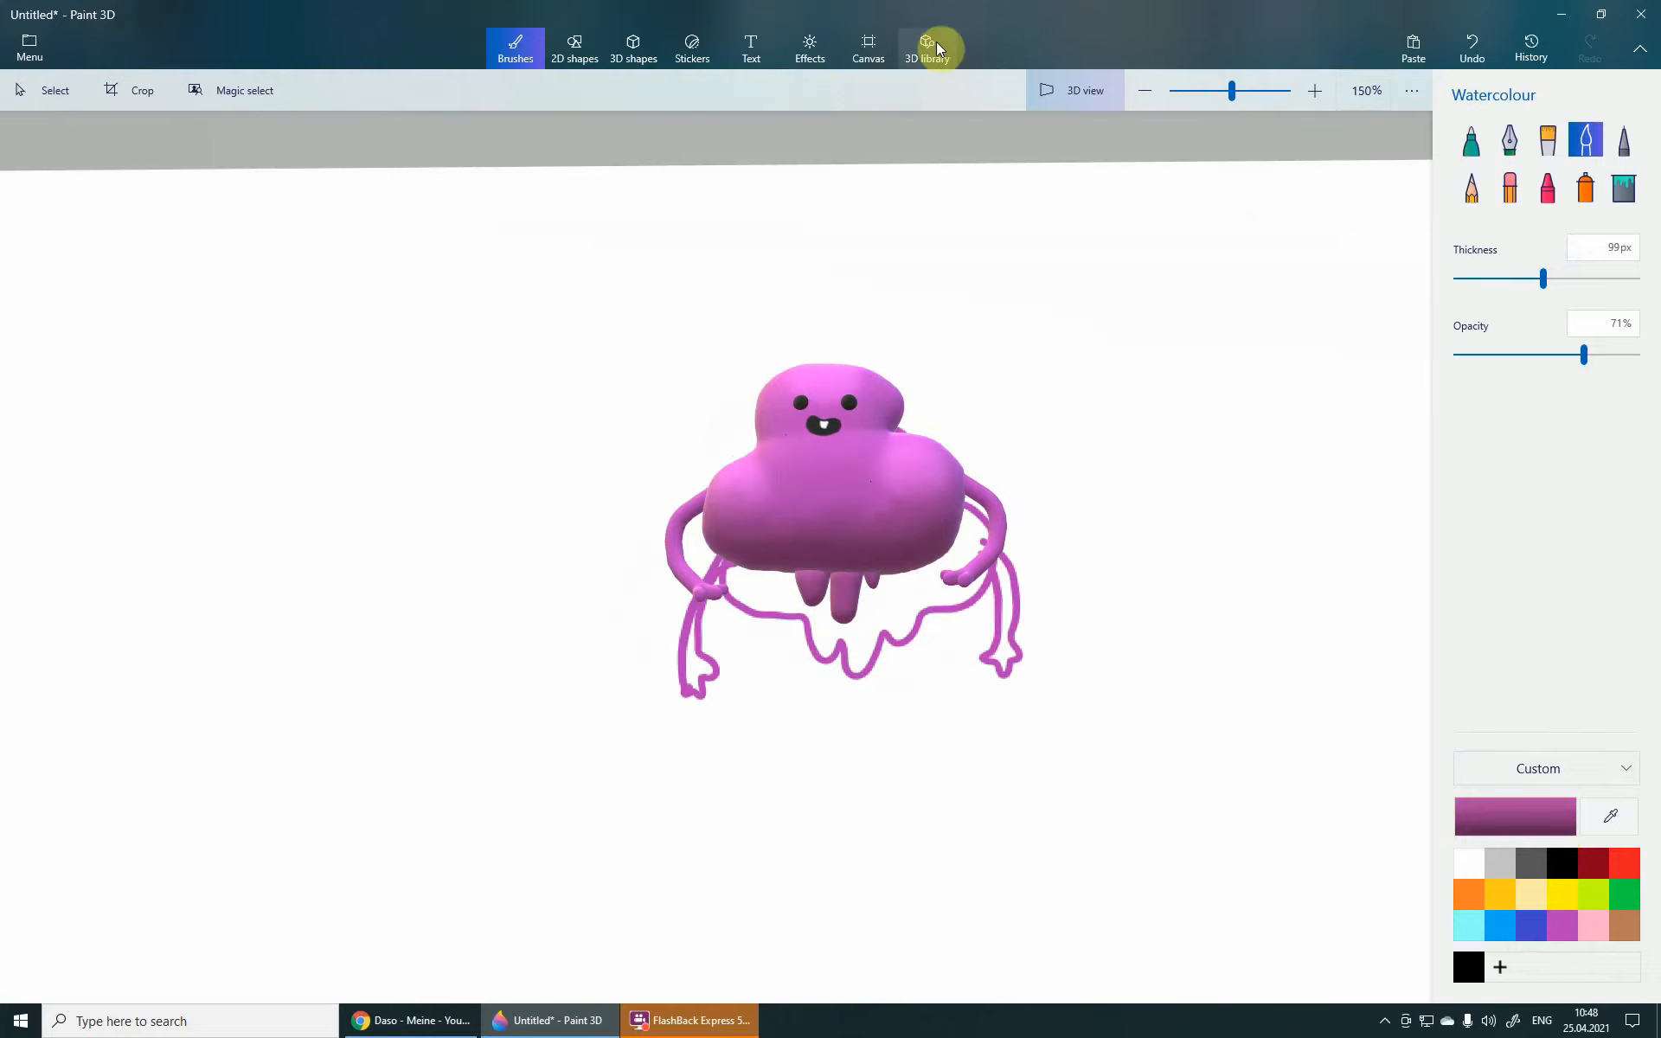
click(880, 52)
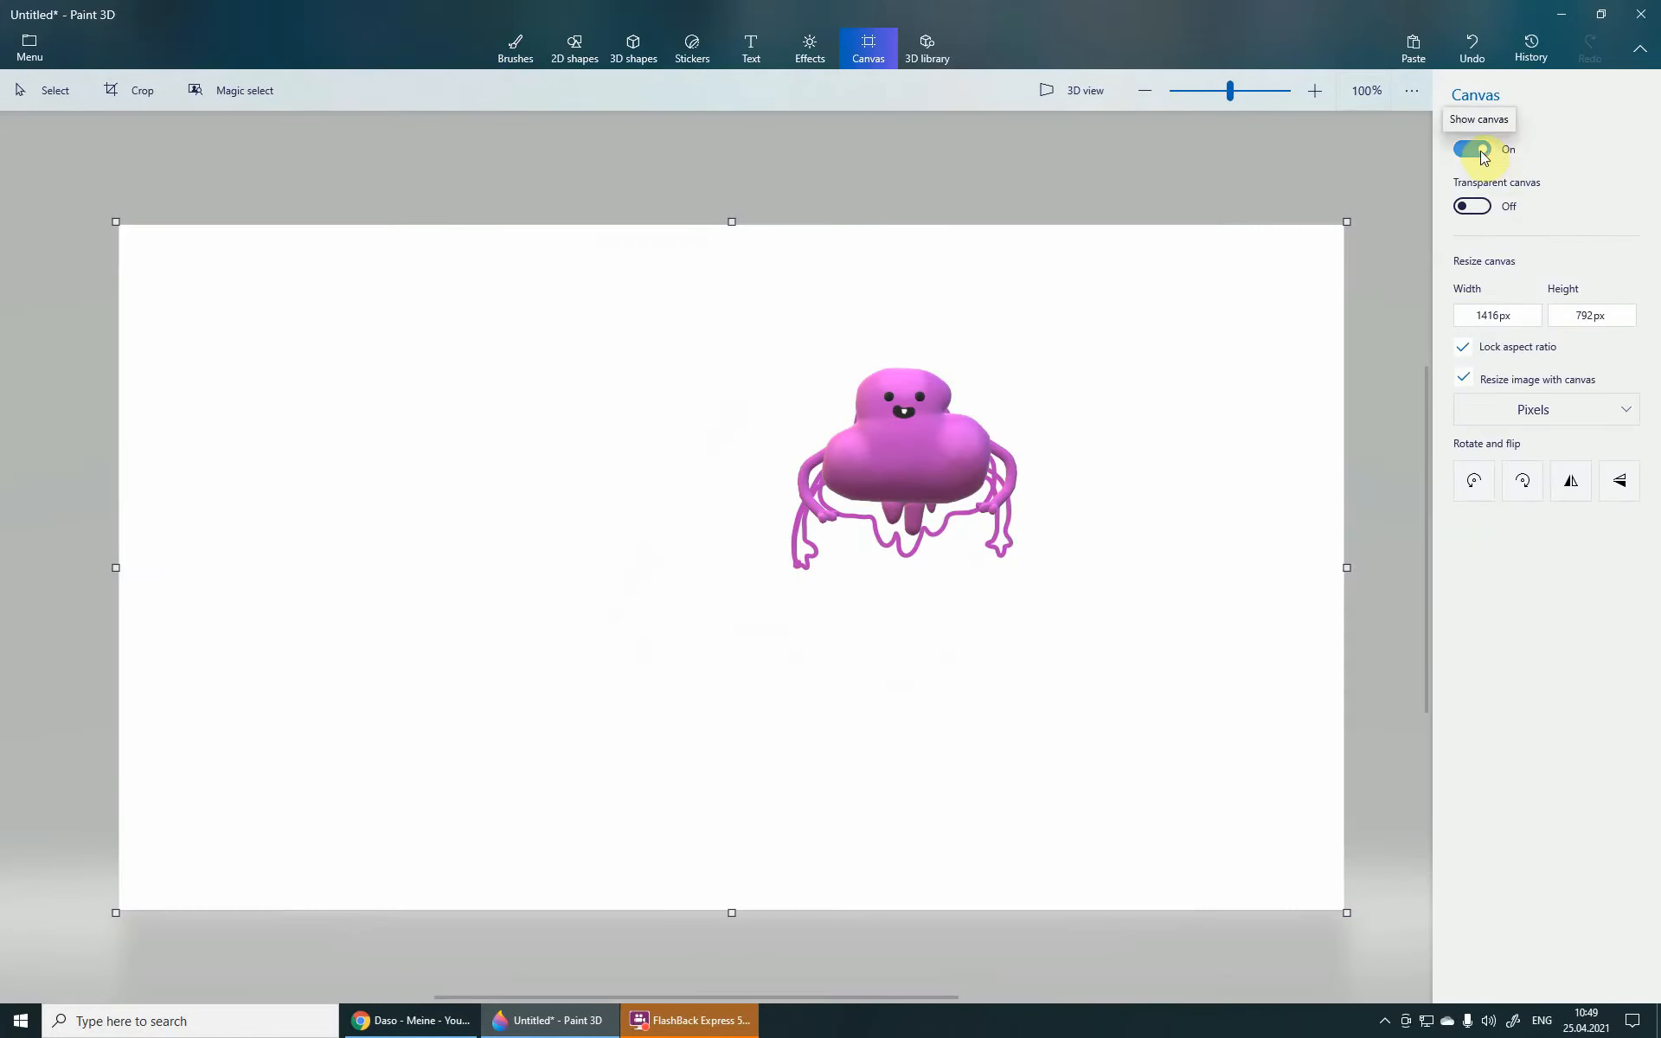
click(1481, 151)
middle_drag(1111, 480, 991, 558)
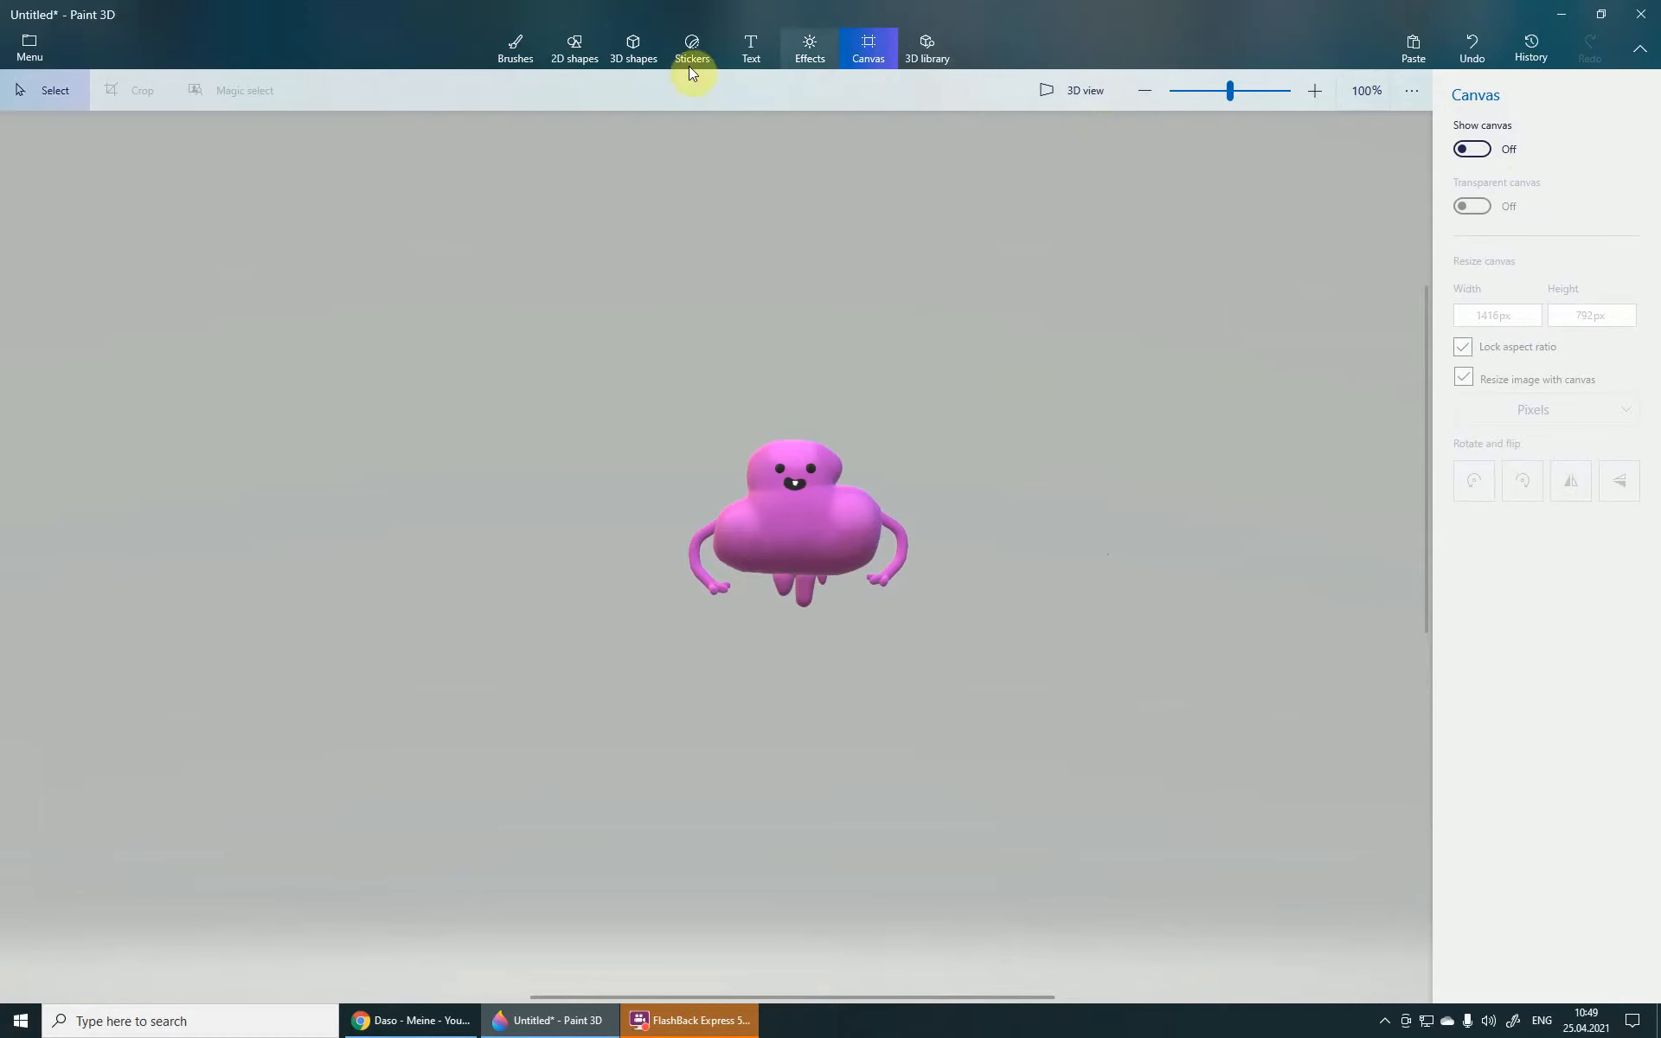
- Return to 3D view and mix a rosy pink custom paint colour
click(640, 57)
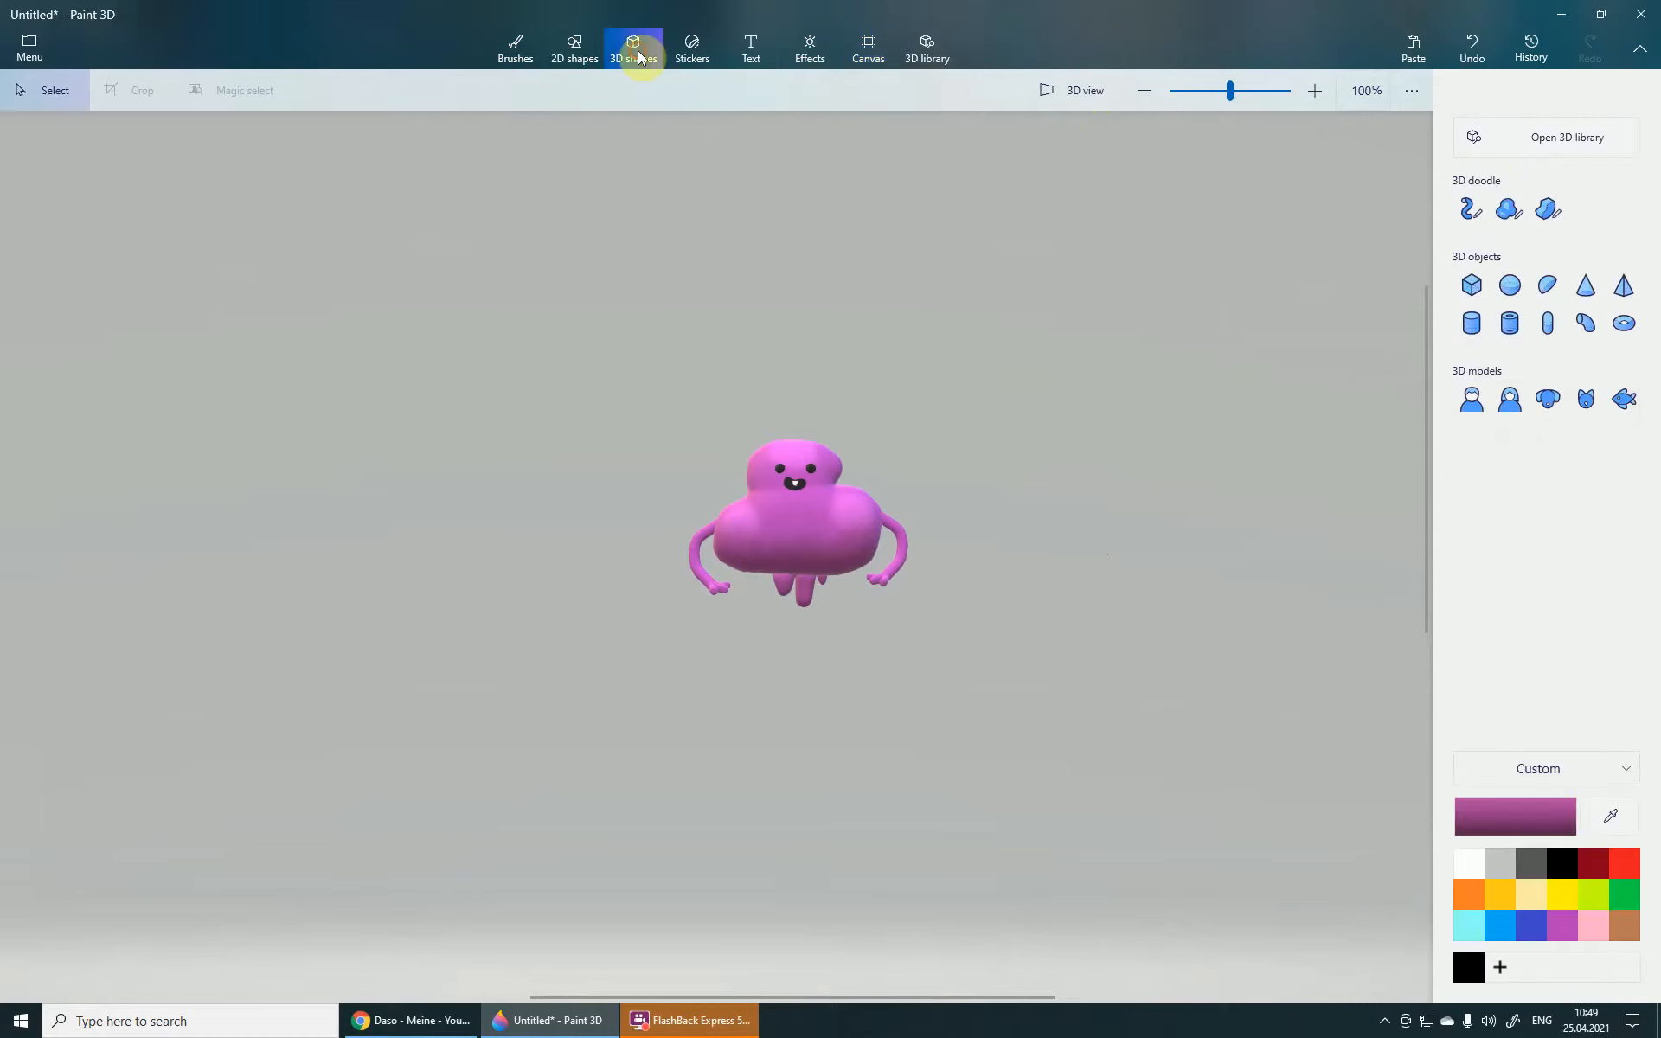
click(1085, 88)
right_drag(1183, 542, 781, 523)
scroll(781, 523, up, 5)
middle_drag(912, 534, 889, 548)
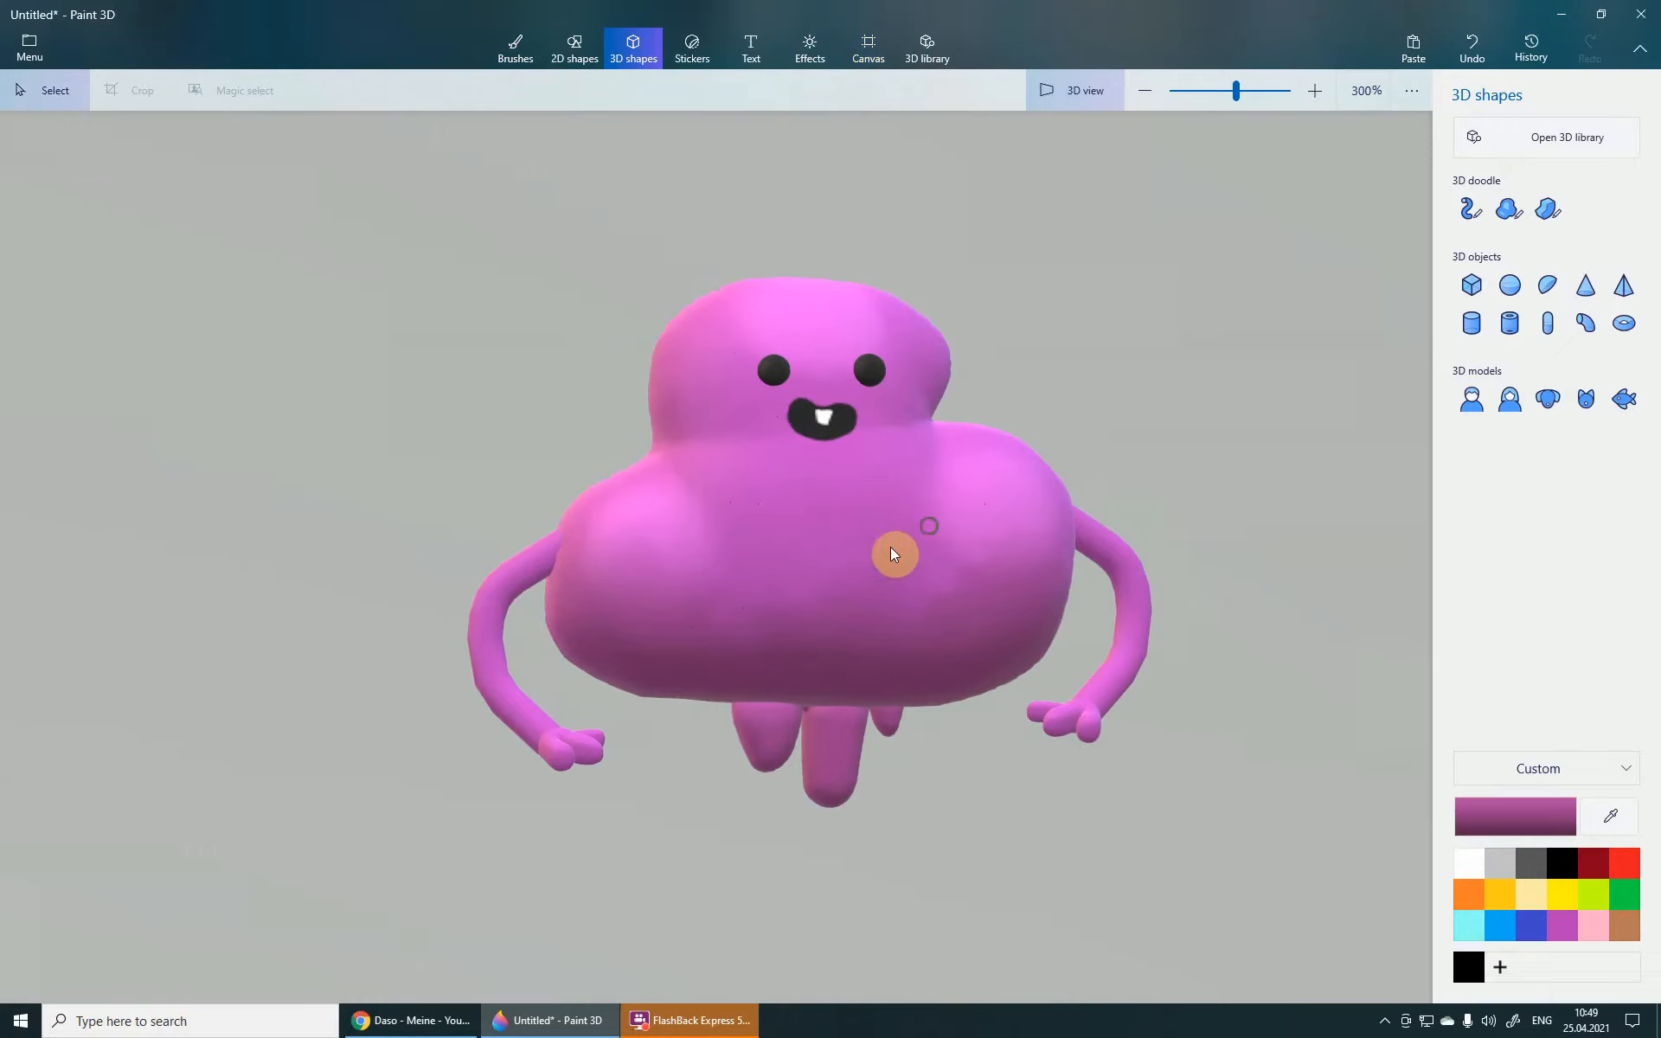
middle_drag(951, 734, 888, 598)
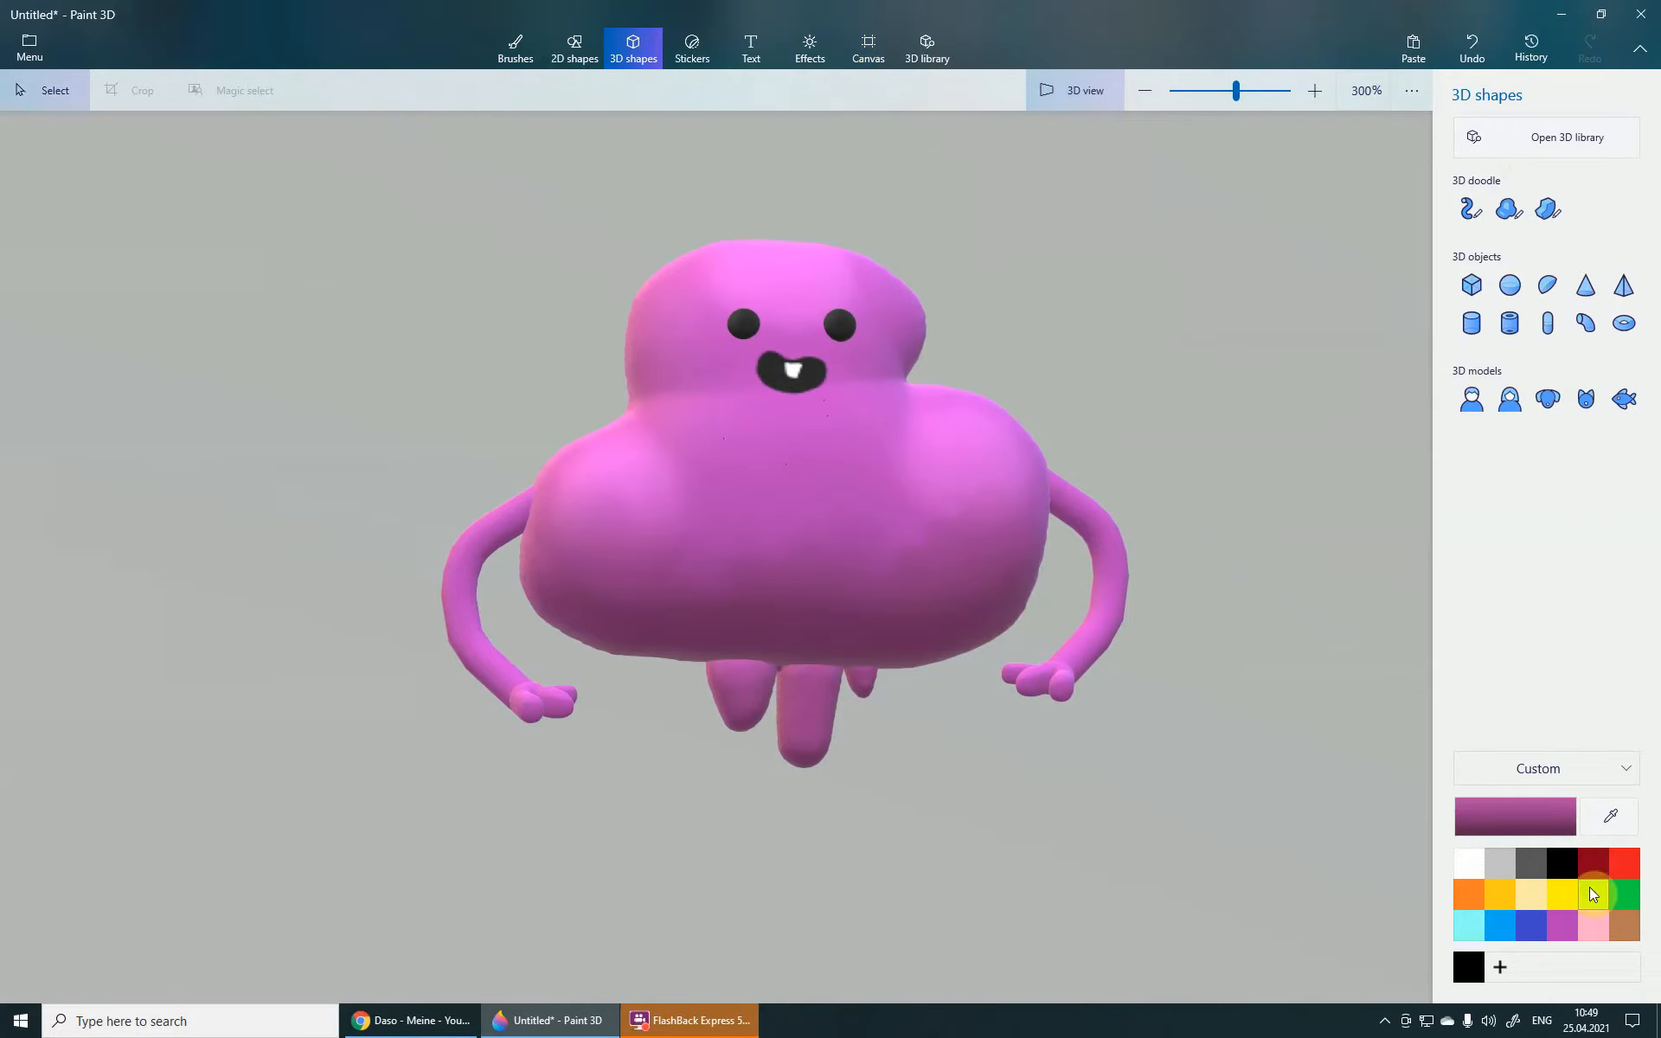
click(1567, 836)
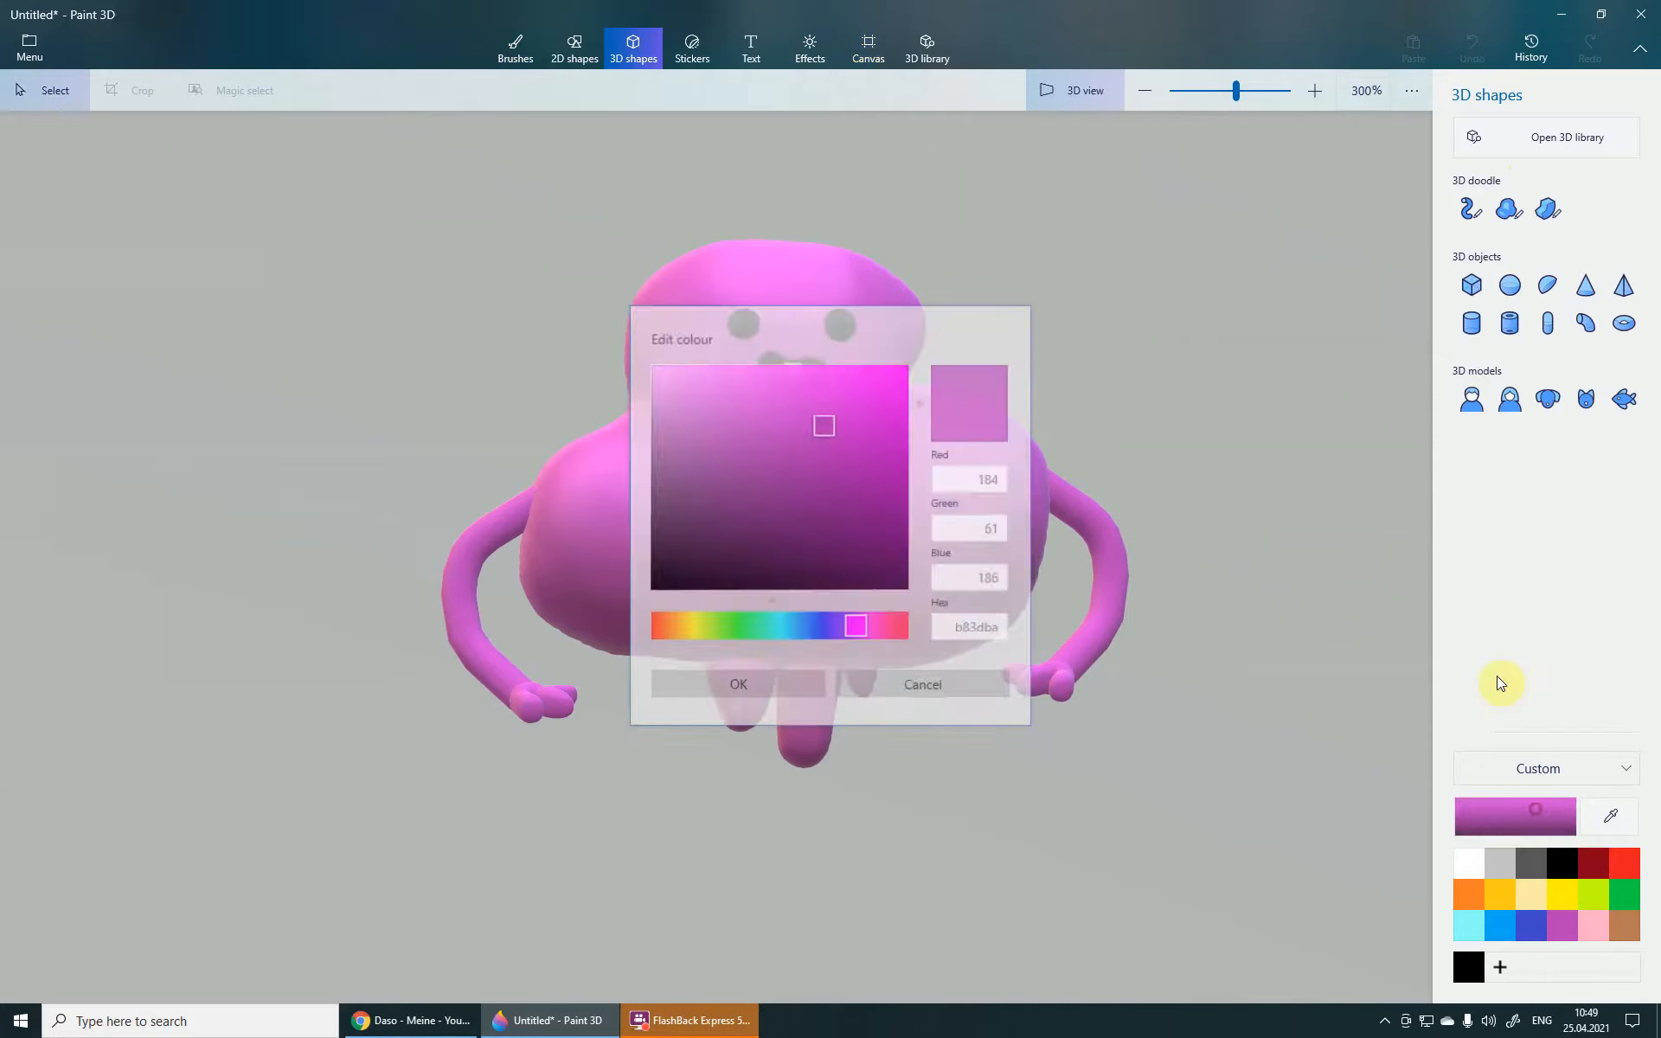
drag(761, 428, 816, 386)
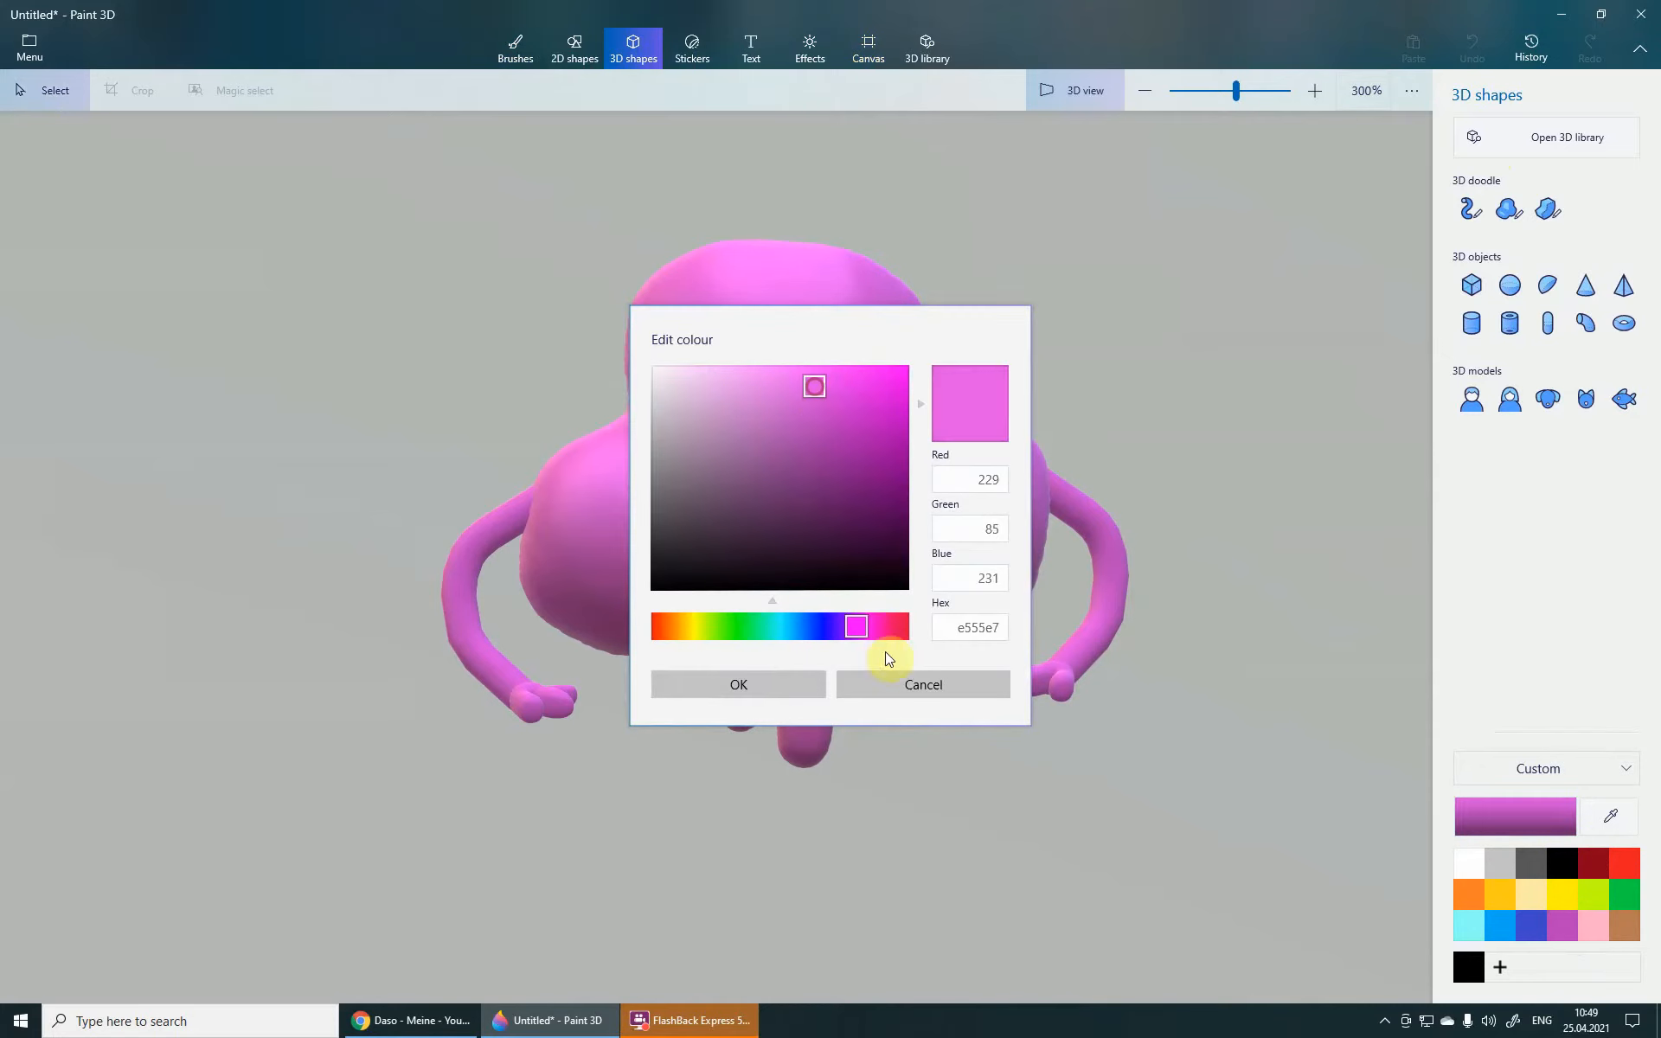
drag(890, 633, 882, 631)
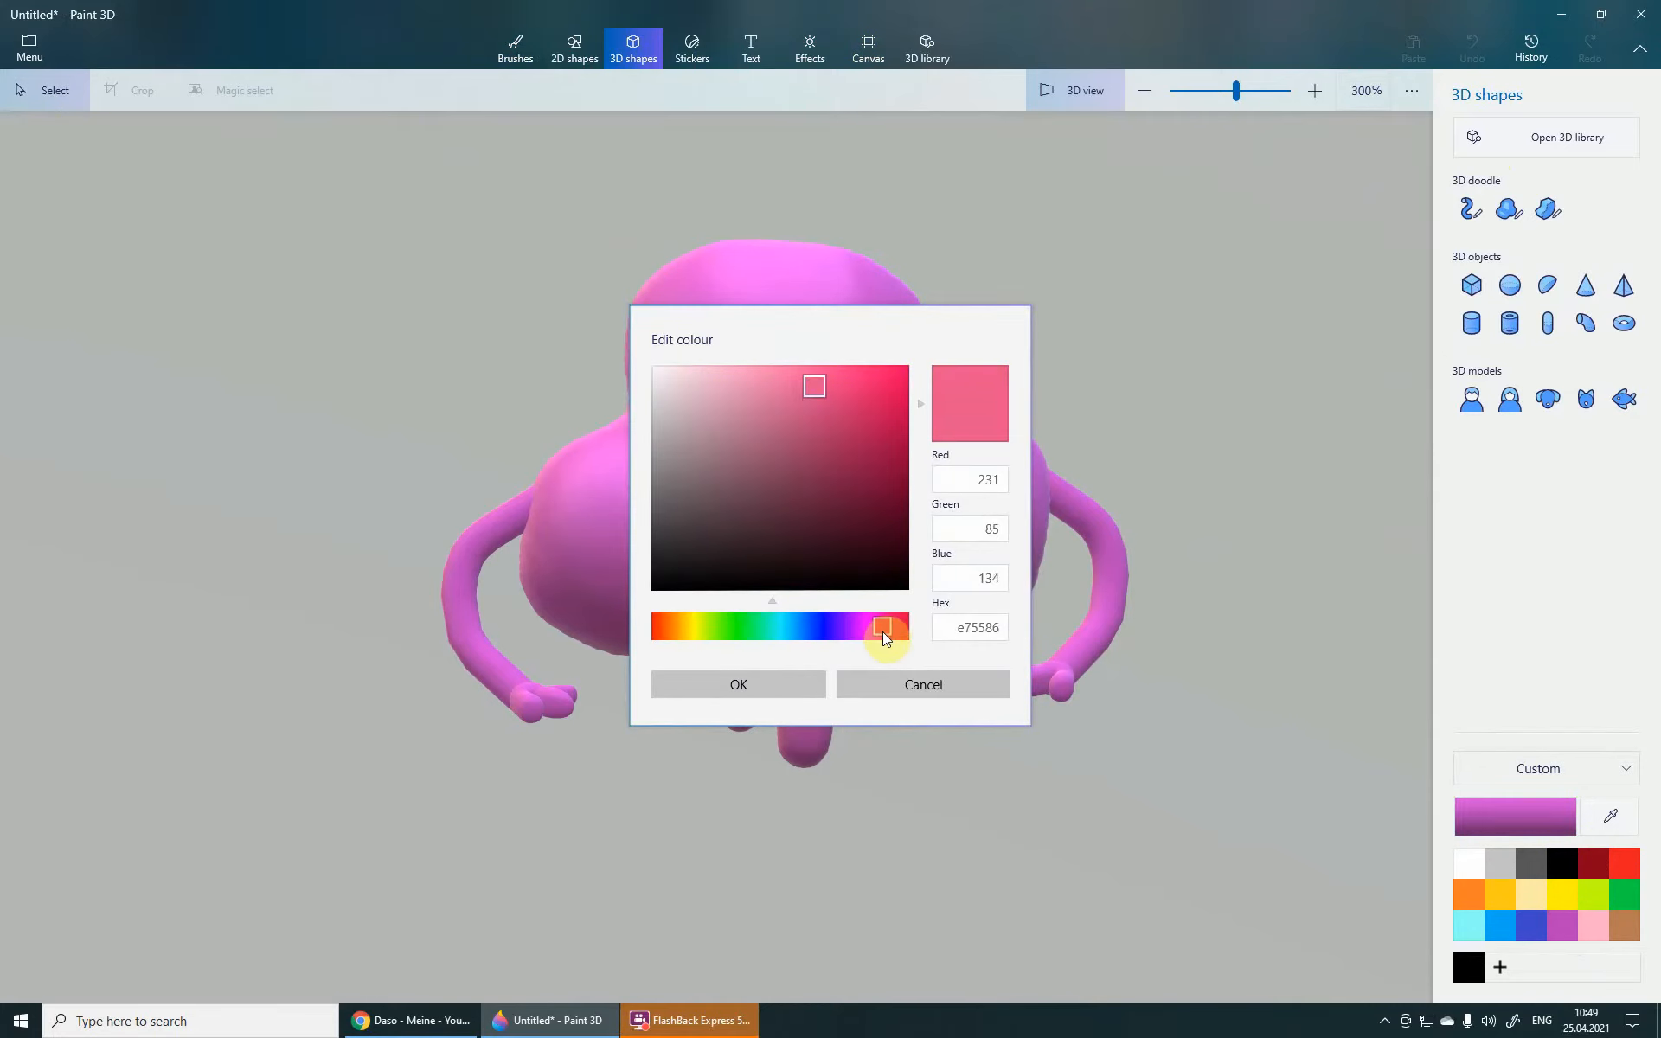
drag(819, 391, 824, 381)
click(767, 685)
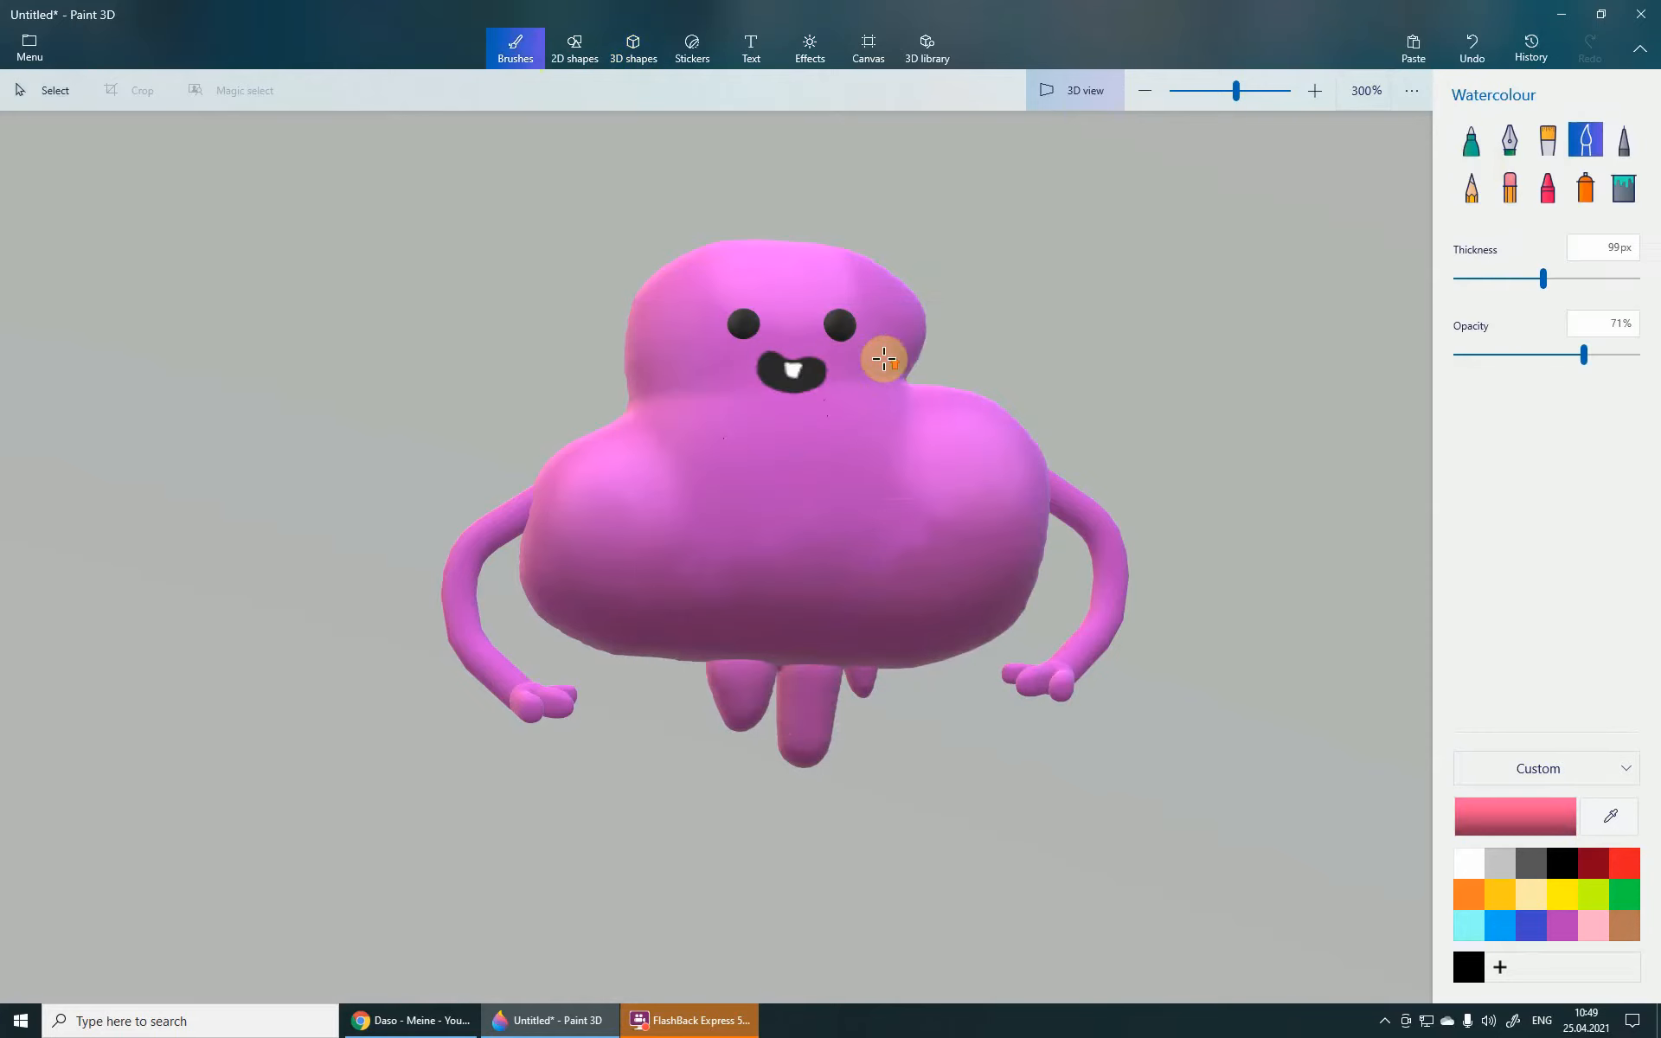
- Paint pink blush on both cheeks beside the mouth with the Watercolour brush at 19 px and 71% opacity
scroll(883, 357, up, 1)
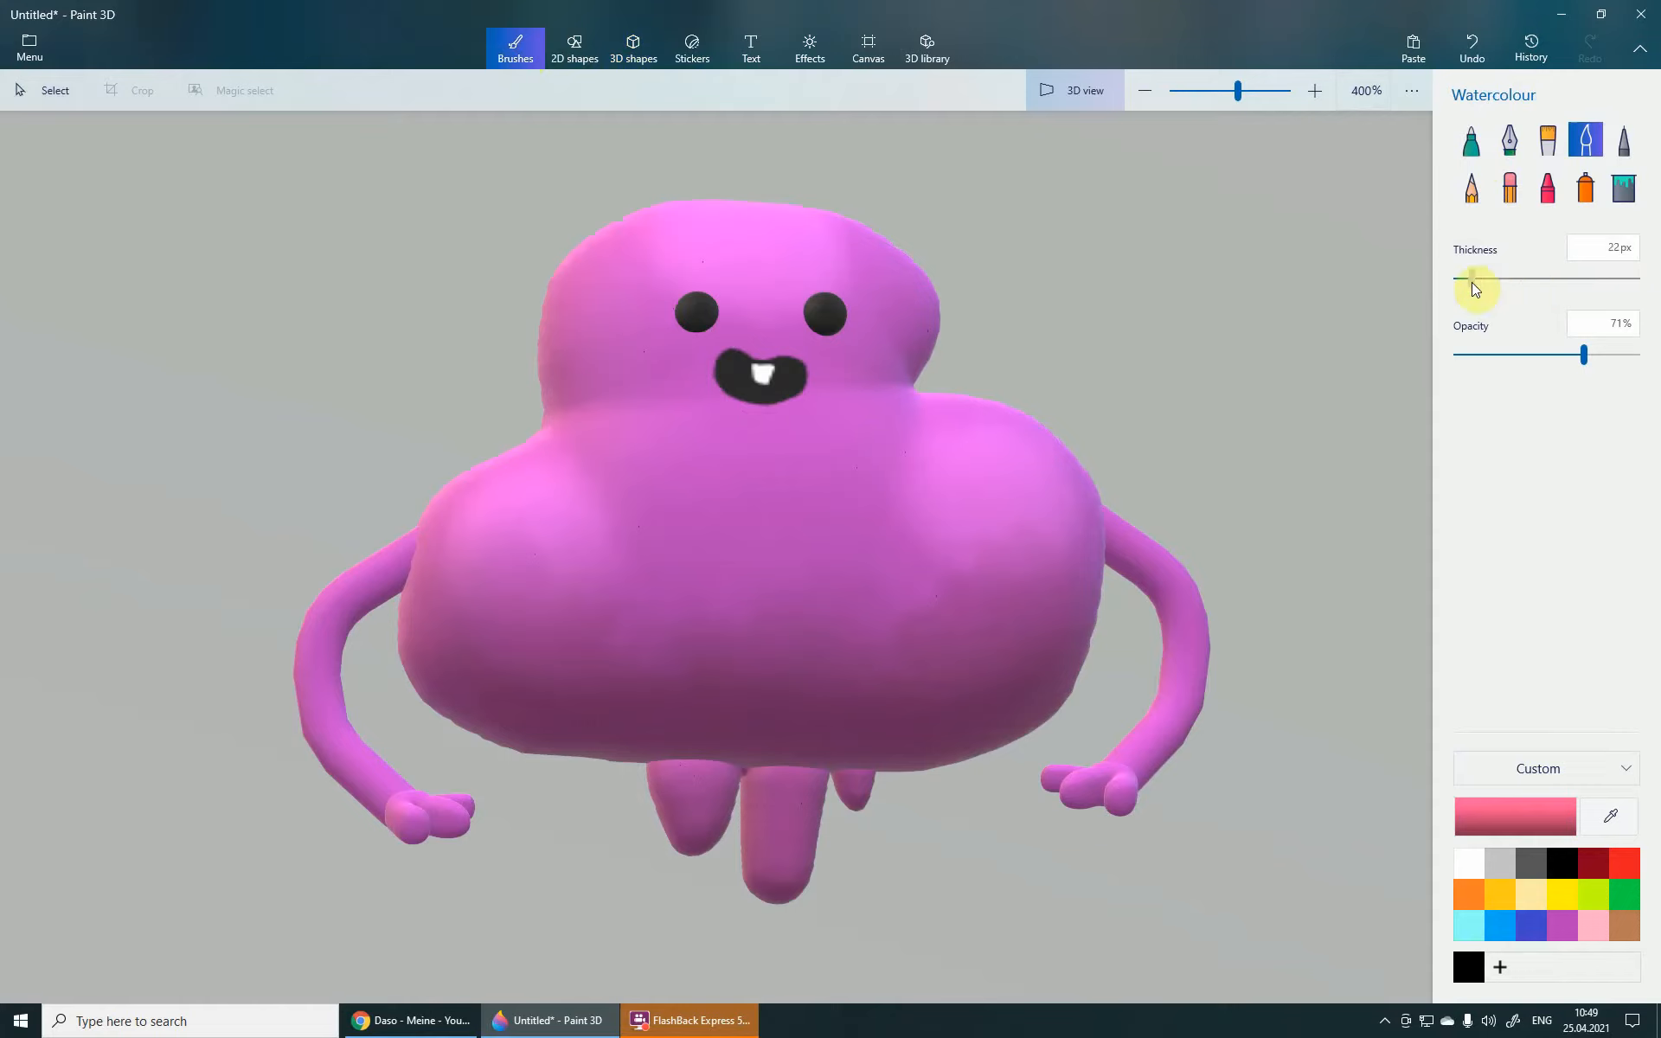
drag(1475, 288, 1470, 286)
click(646, 378)
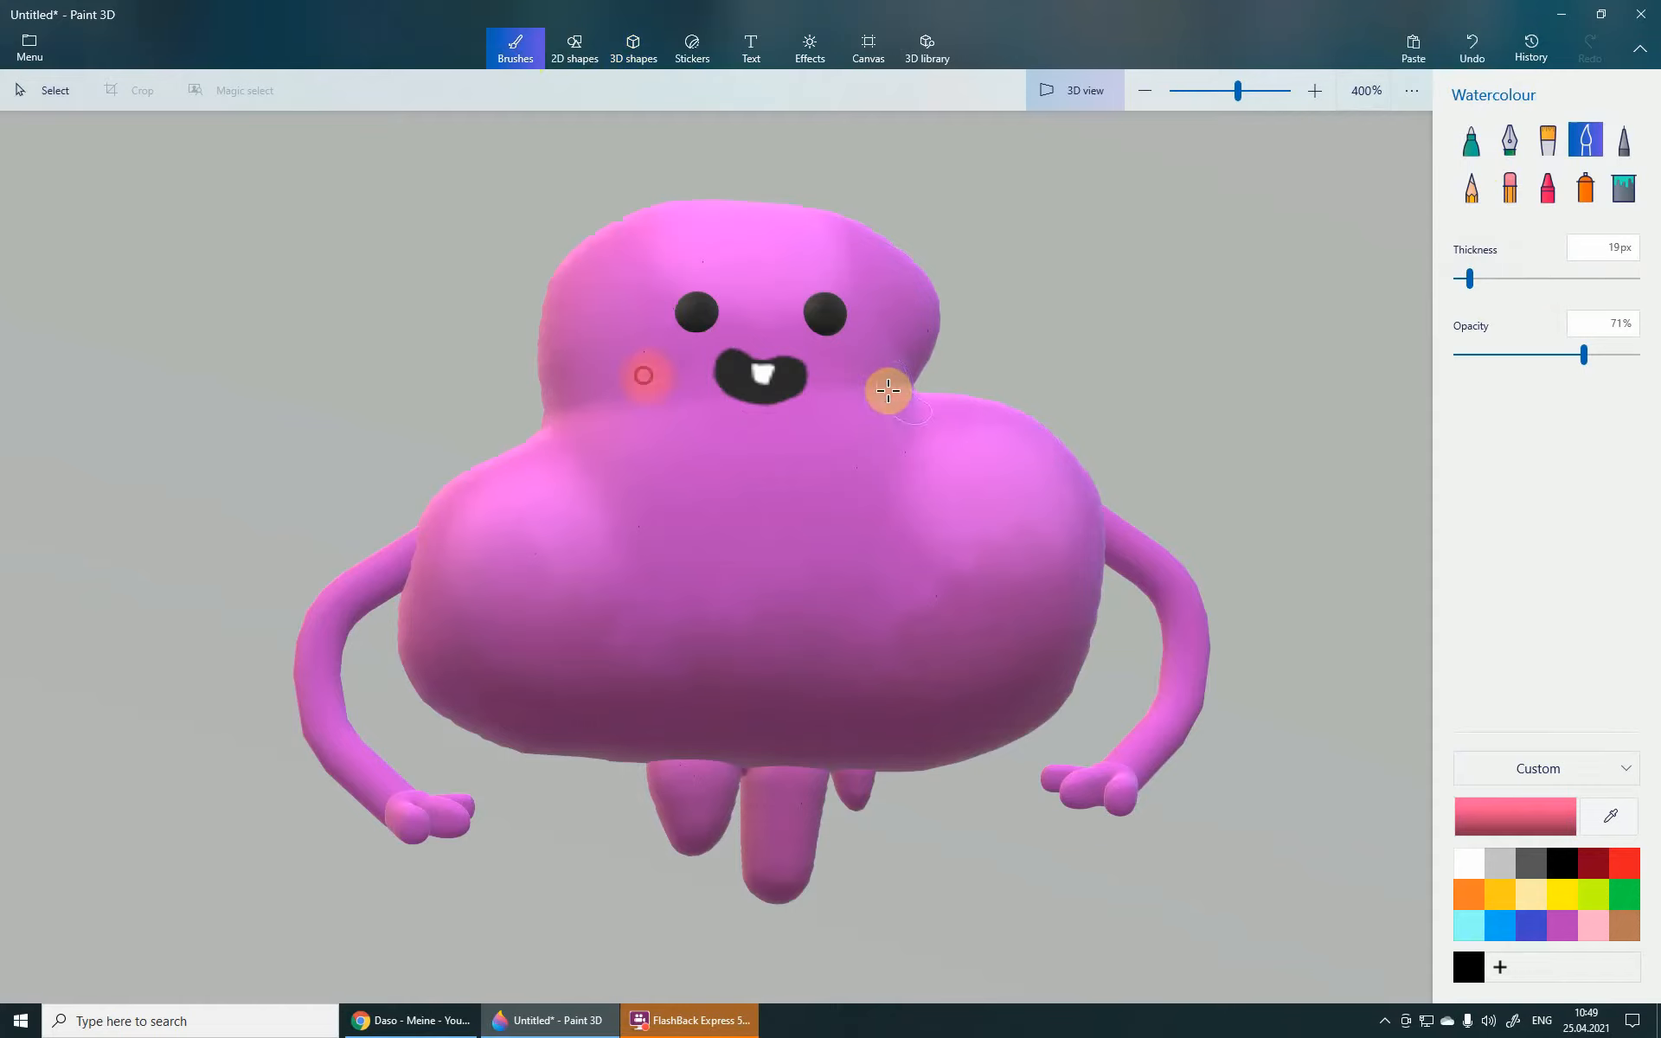
drag(889, 389, 860, 378)
scroll(1144, 427, down, 1)
scroll(1144, 427, down, 2)
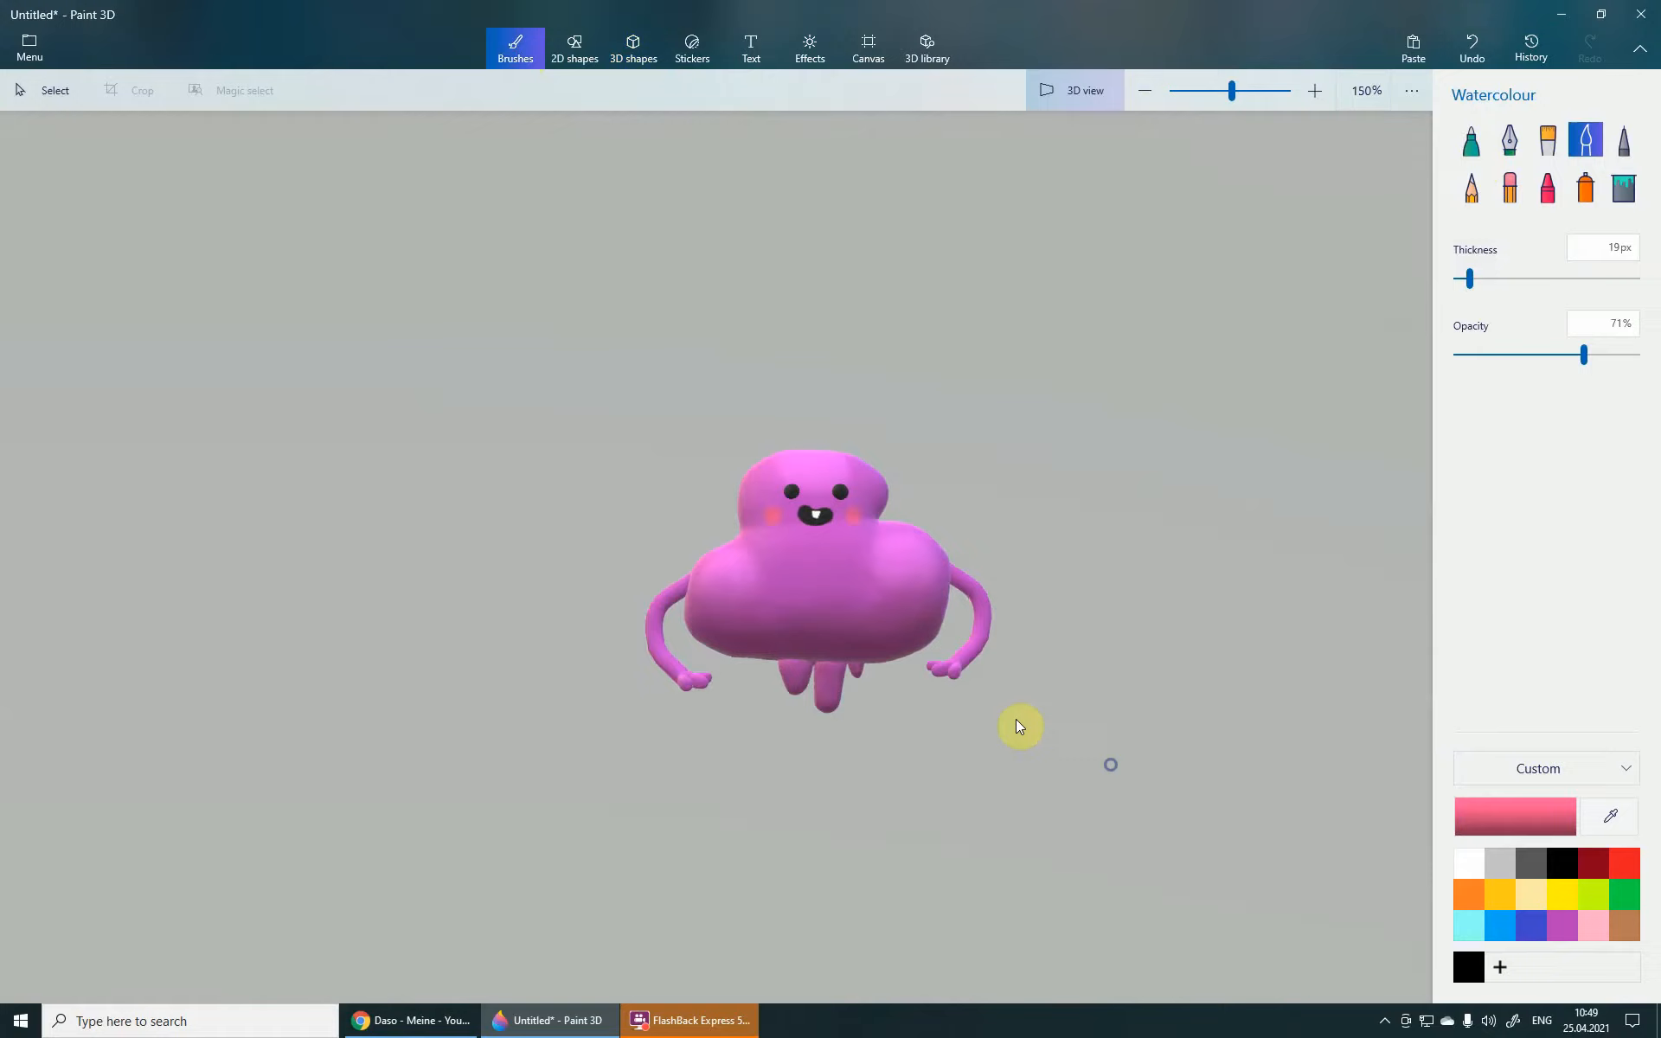
right_drag(1016, 719, 1174, 767)
scroll(912, 700, up, 1)
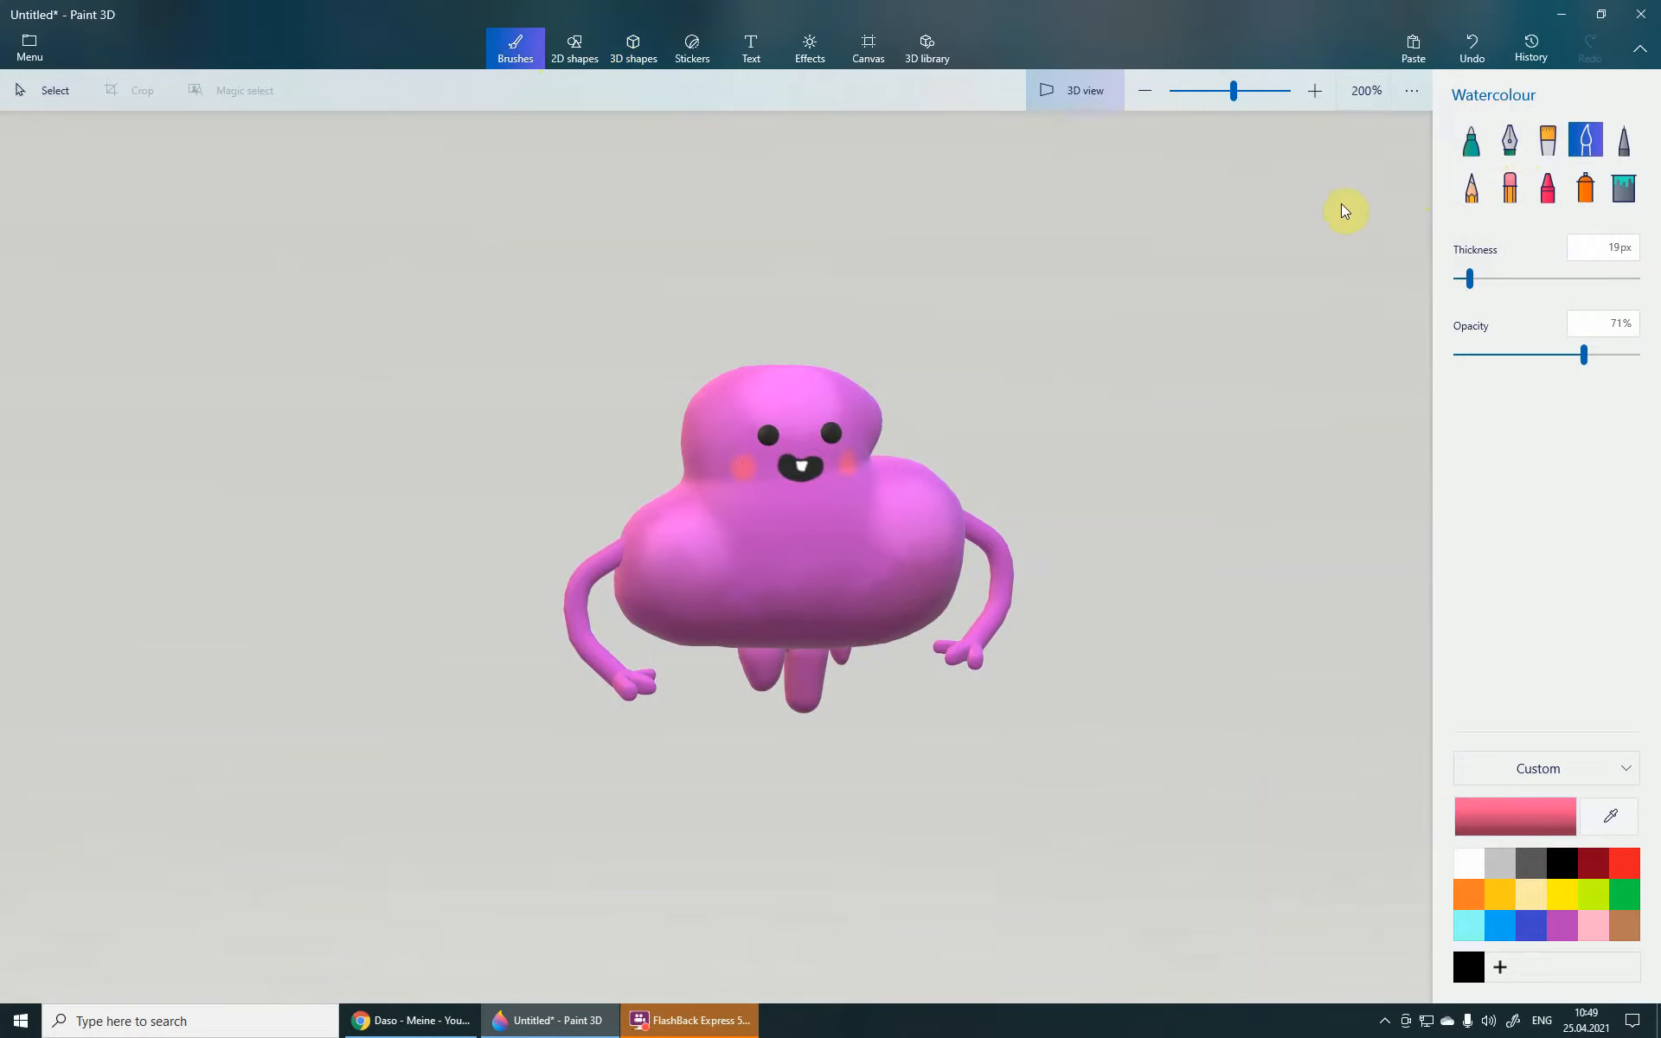
click(640, 47)
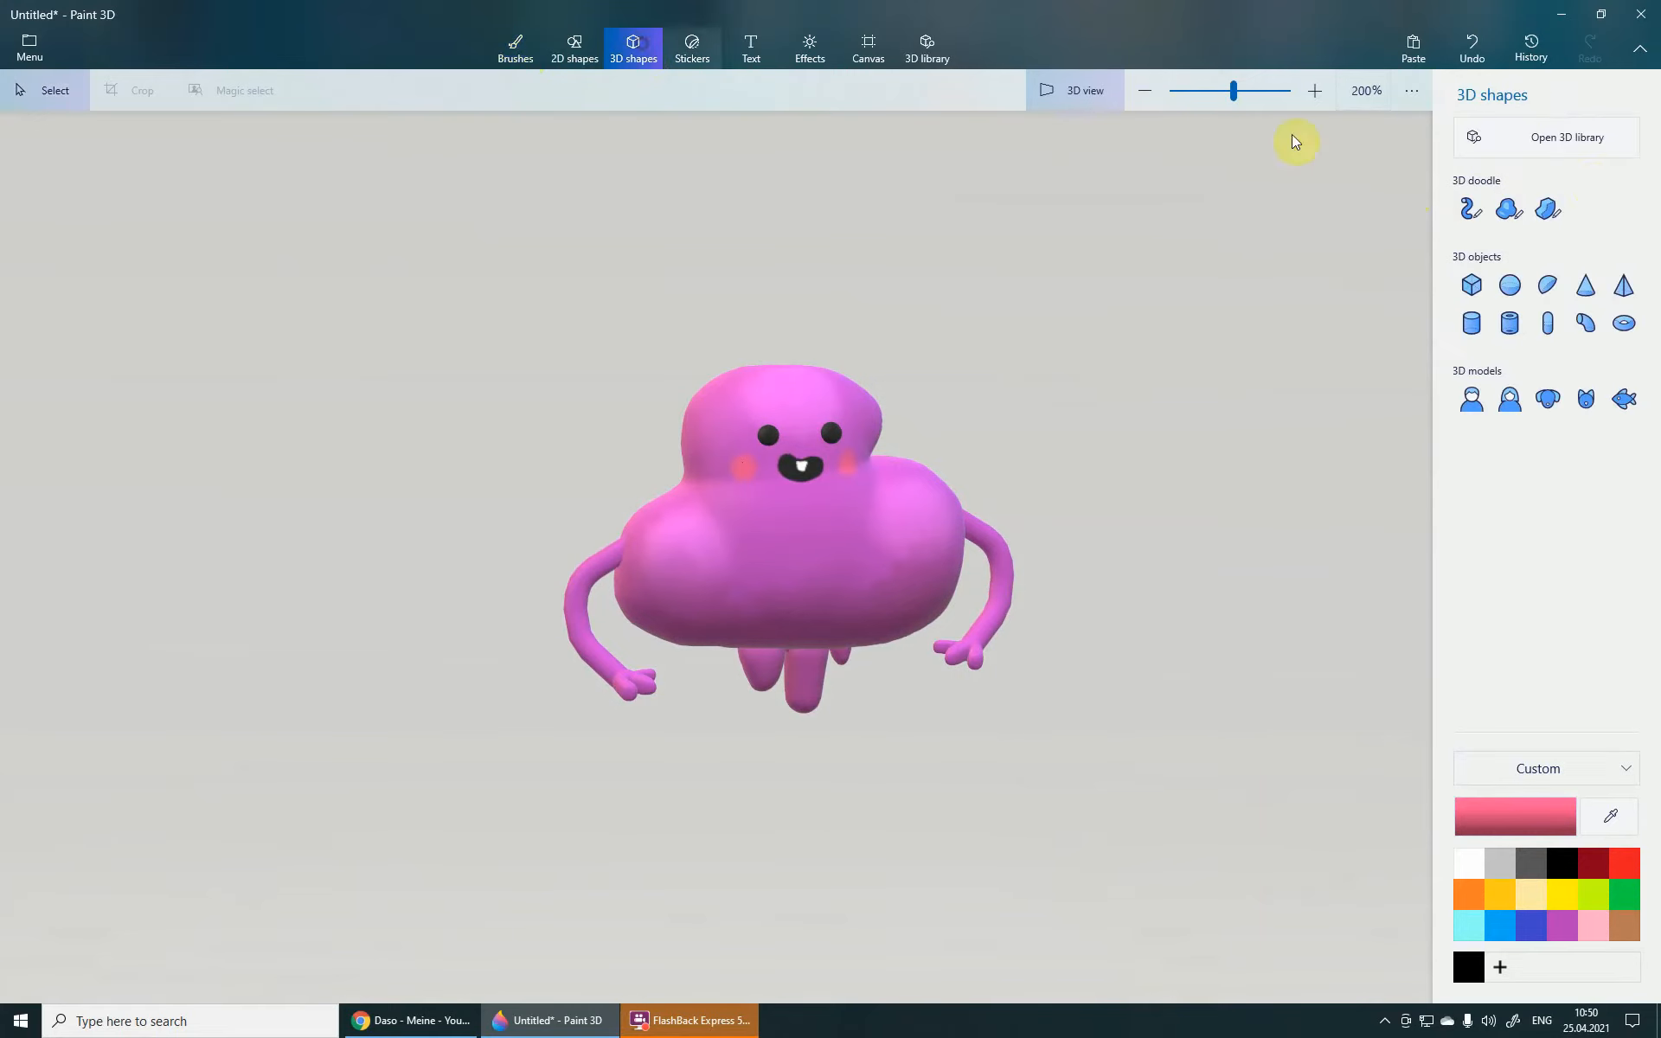
click(586, 54)
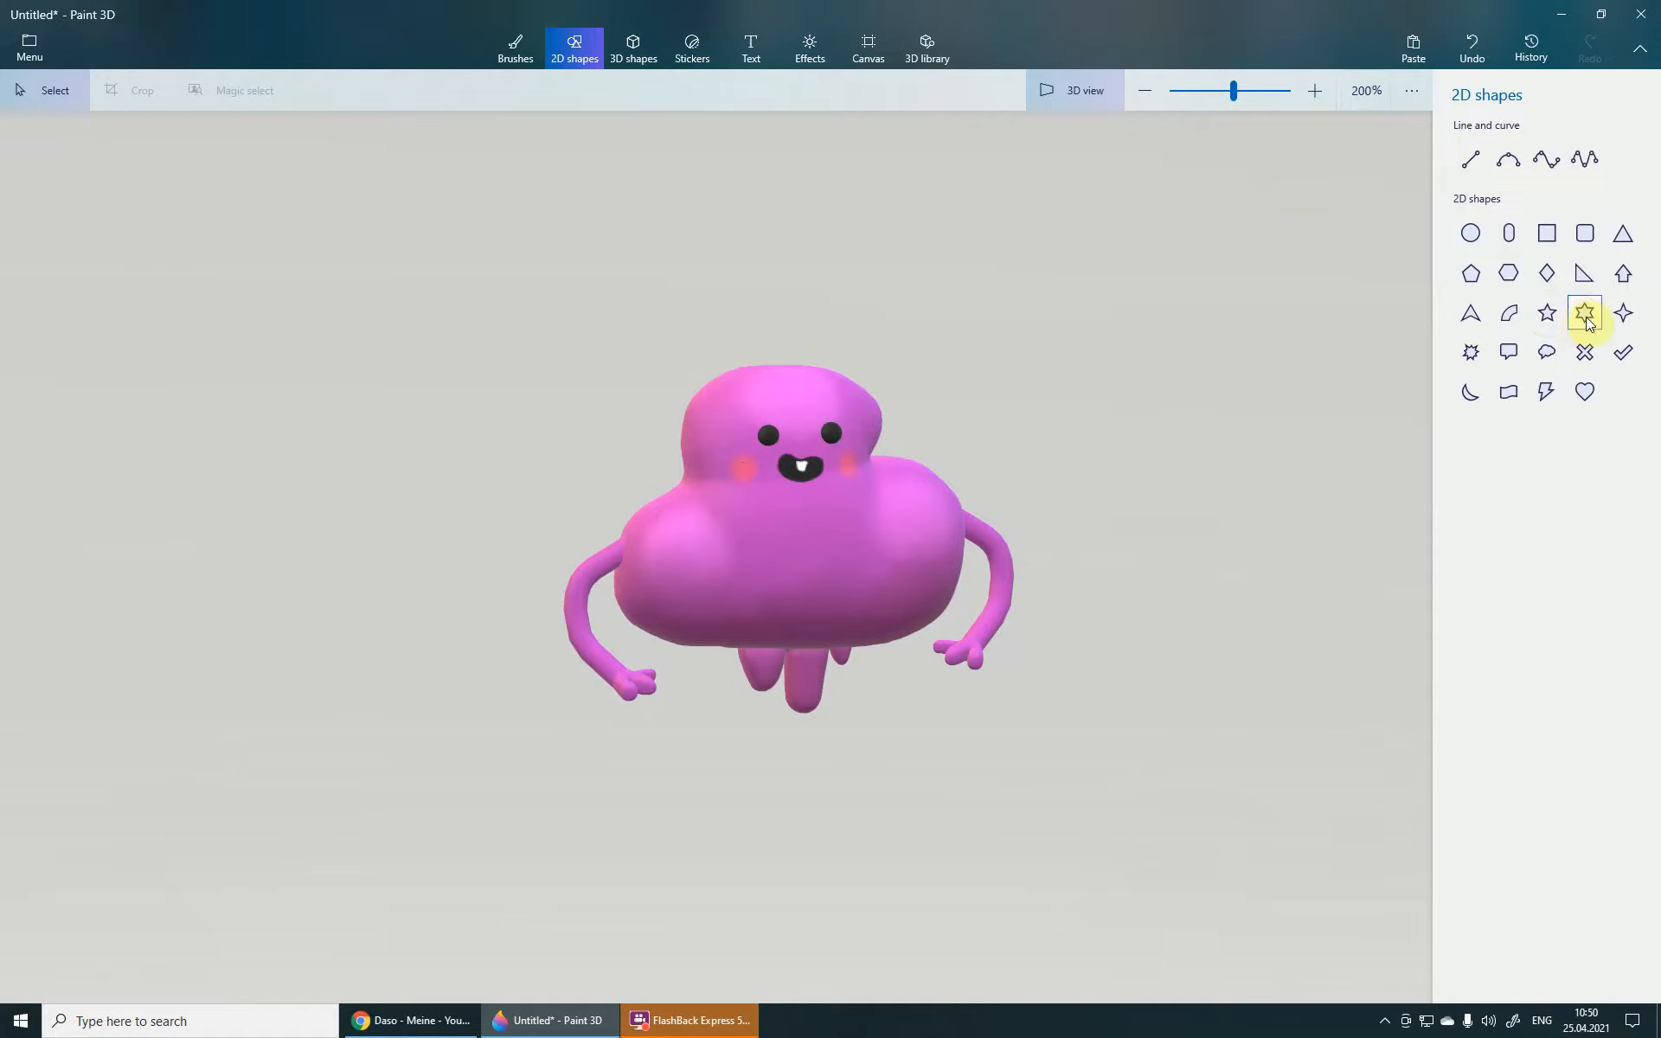
click(1548, 313)
scroll(782, 330, up, 1)
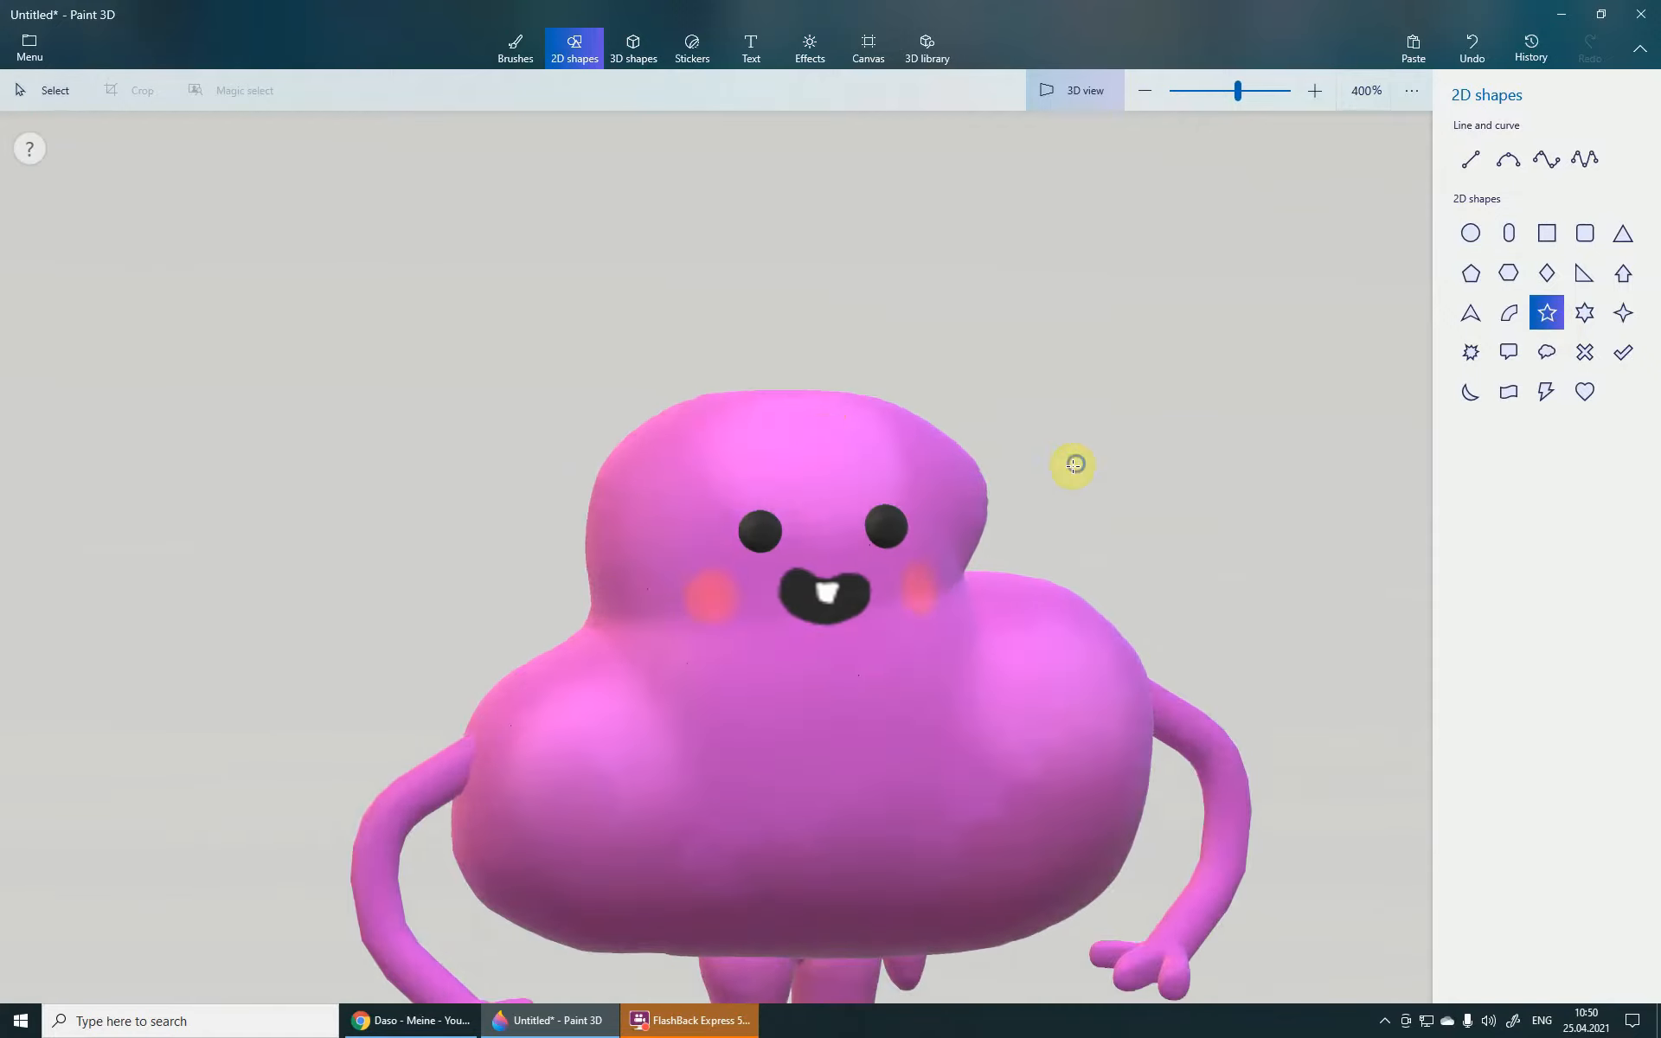
scroll(1072, 458, up, 1)
scroll(1072, 451, down, 1)
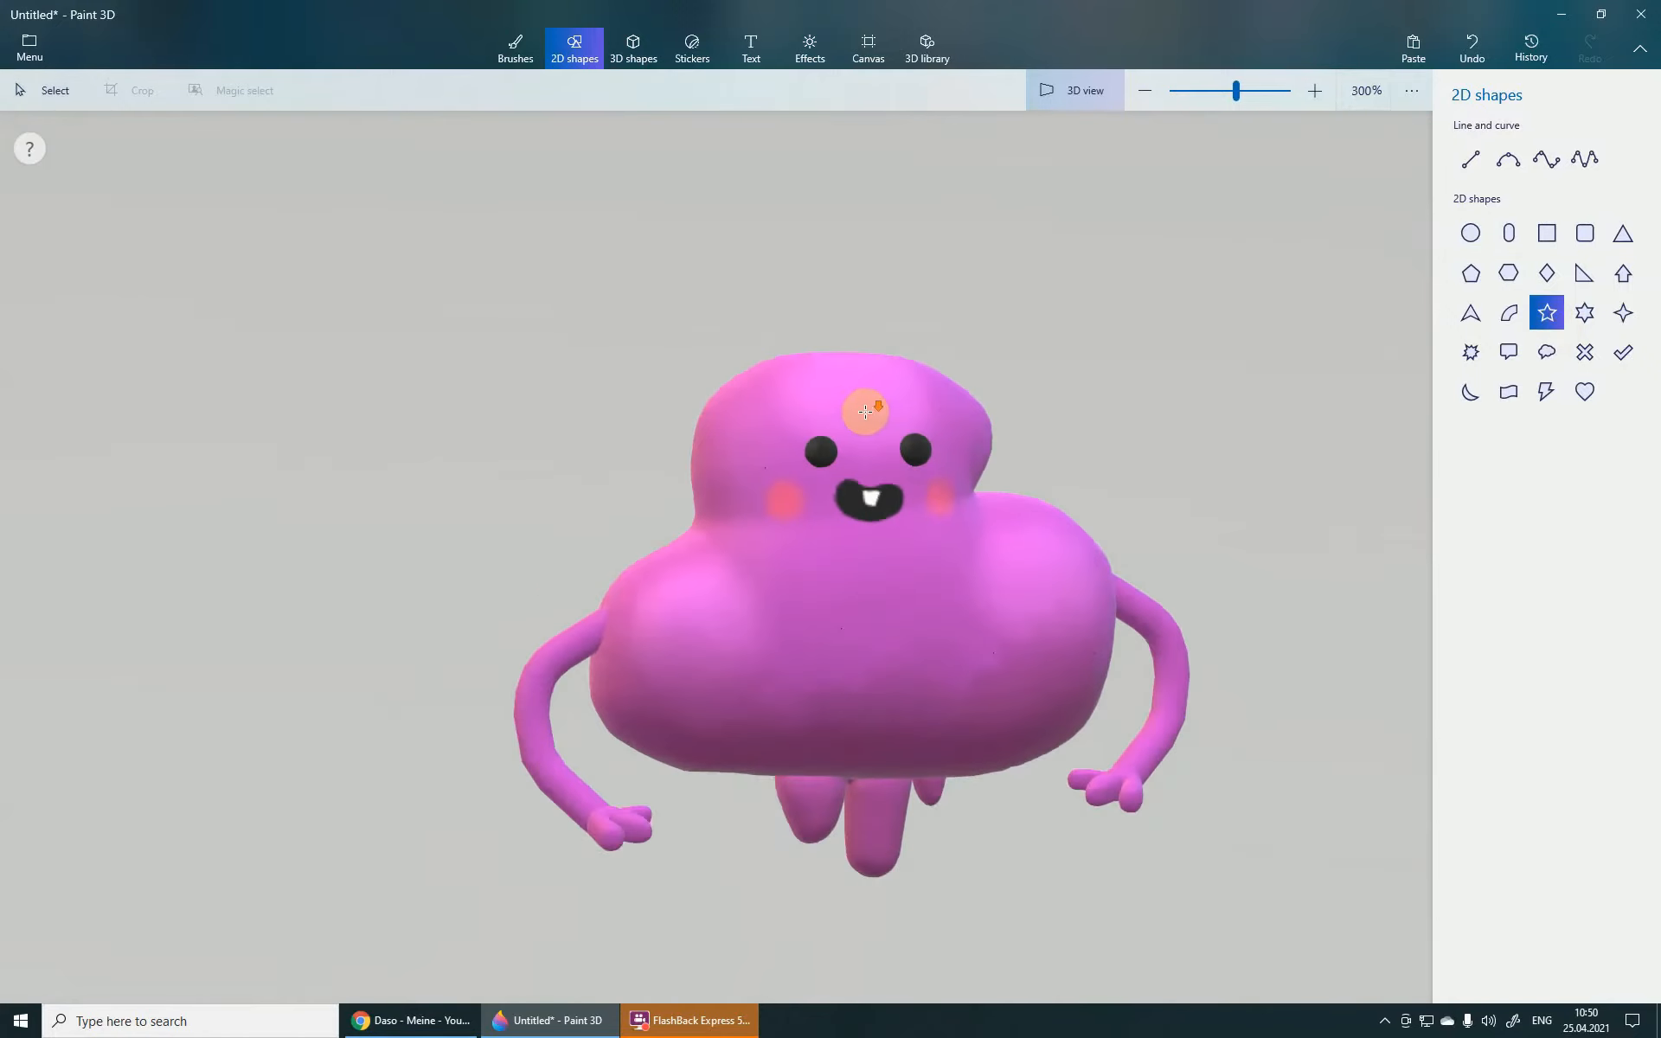
scroll(865, 412, down, 3)
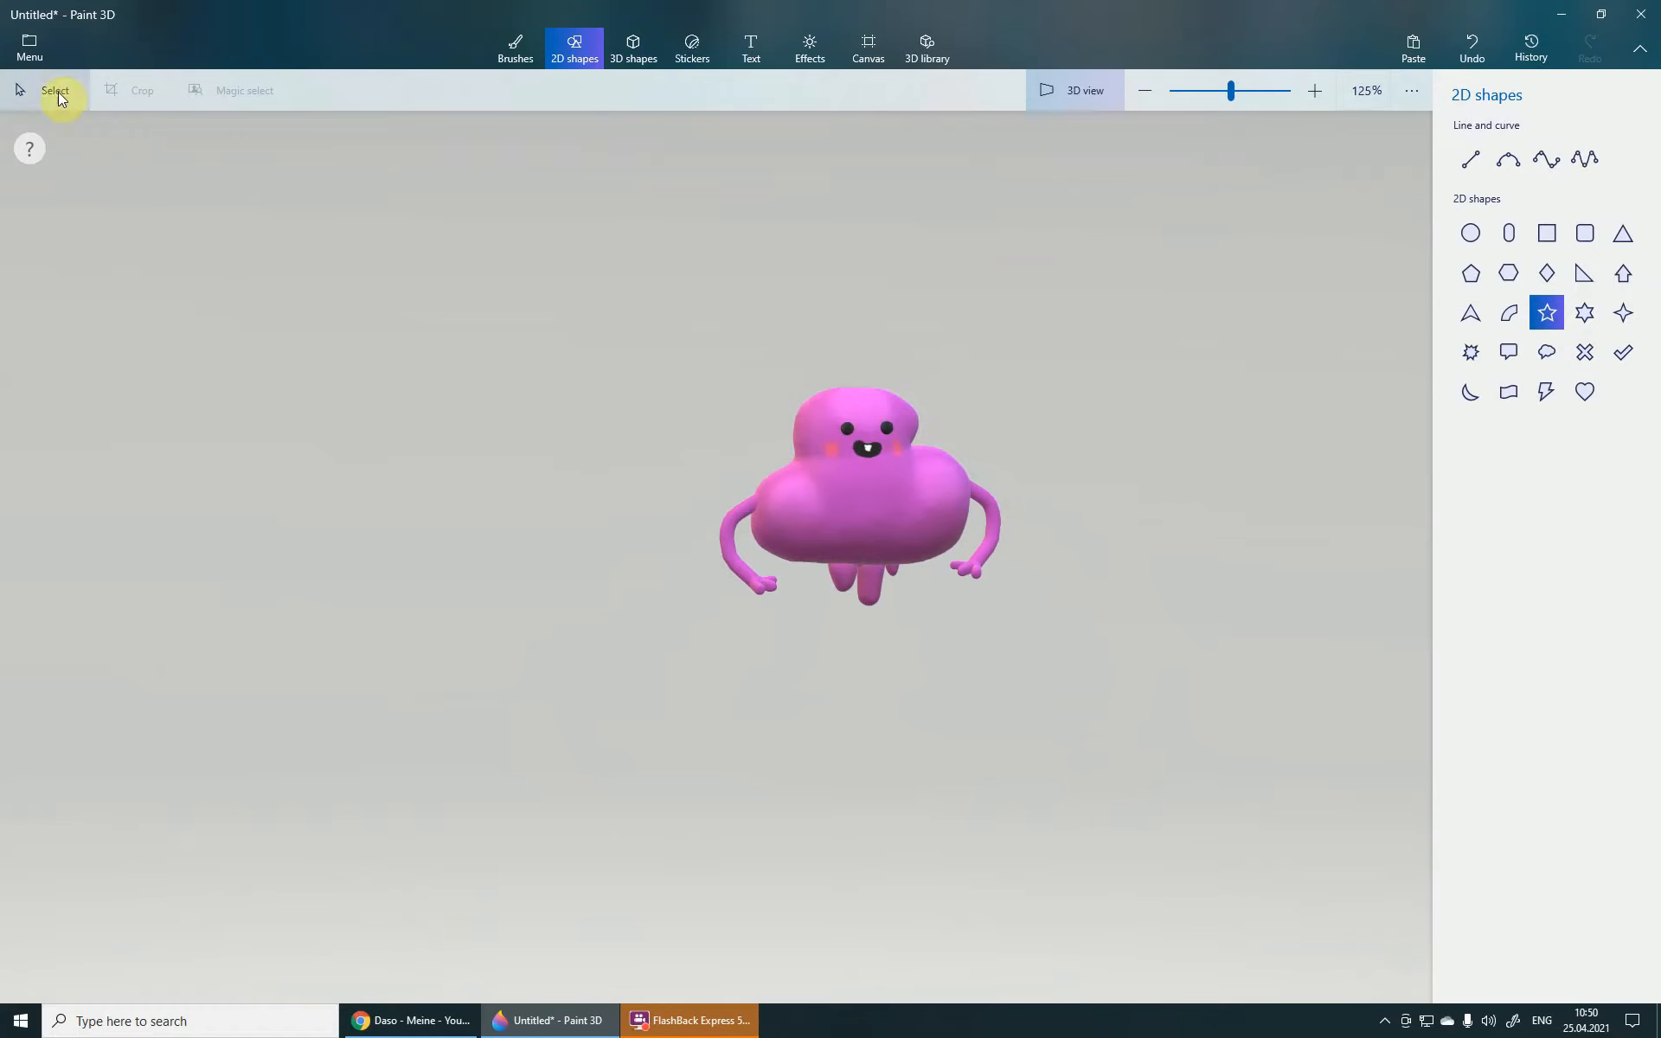
- Select all parts of the 3D character and group them into one object
click(57, 90)
drag(614, 337, 1067, 610)
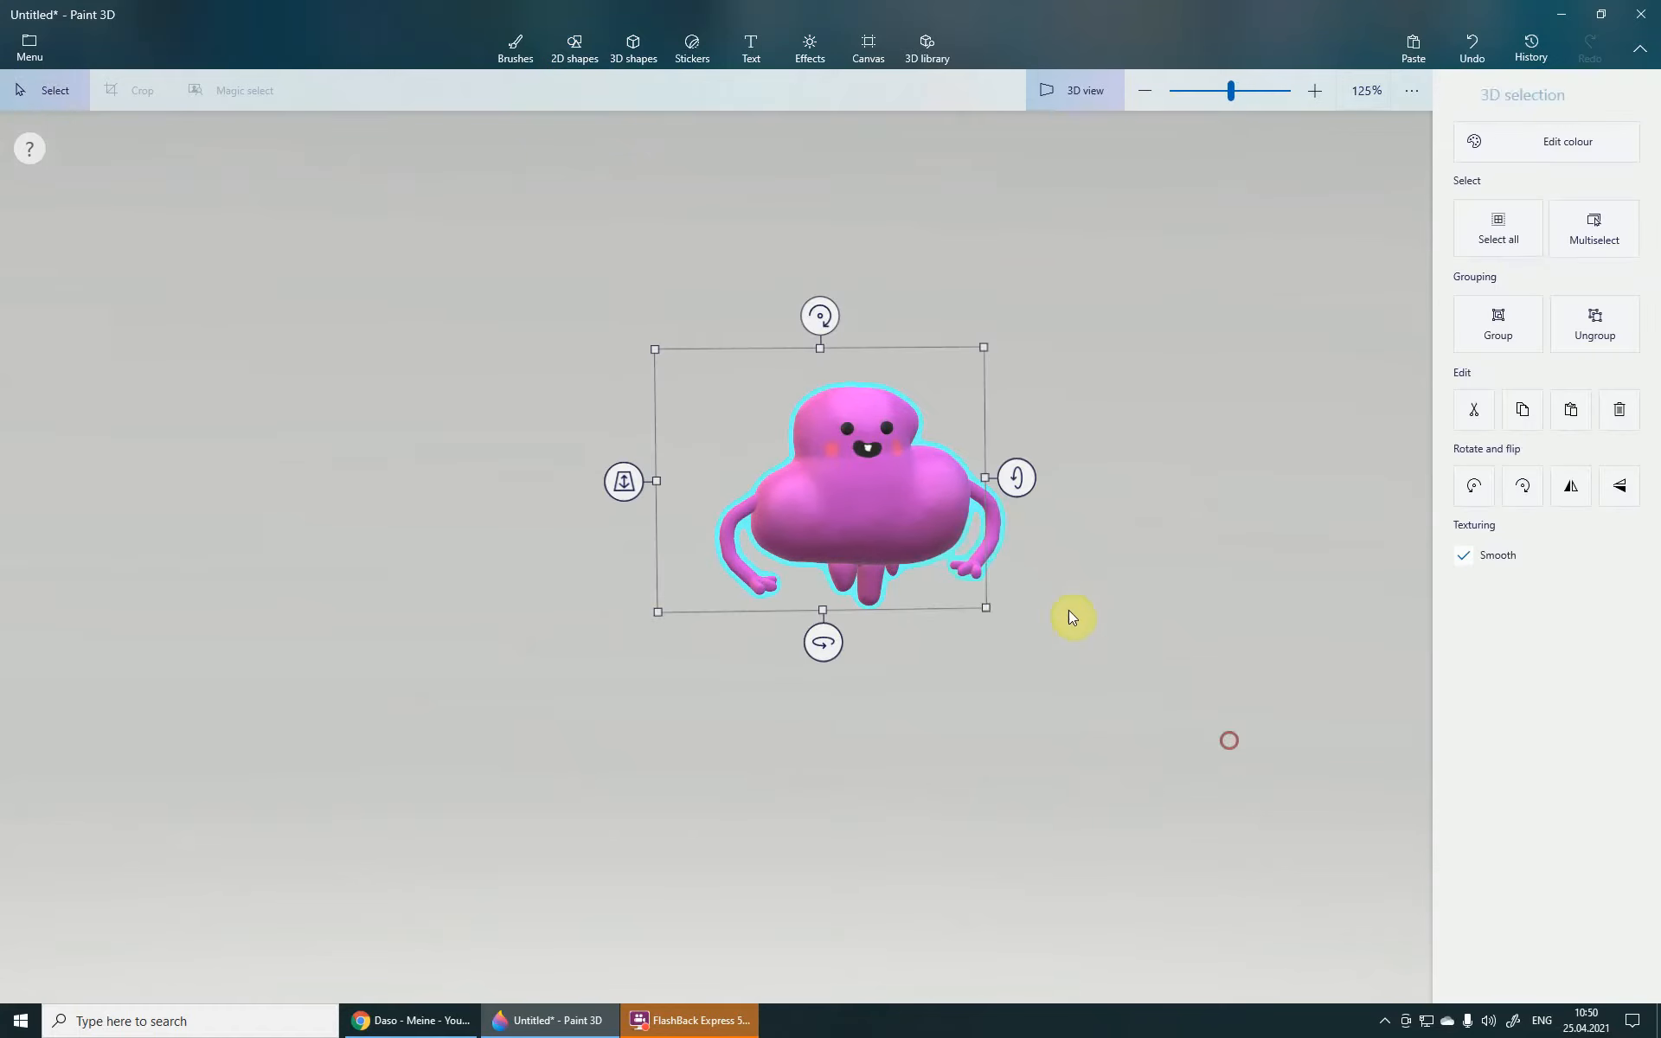
right_click(928, 533)
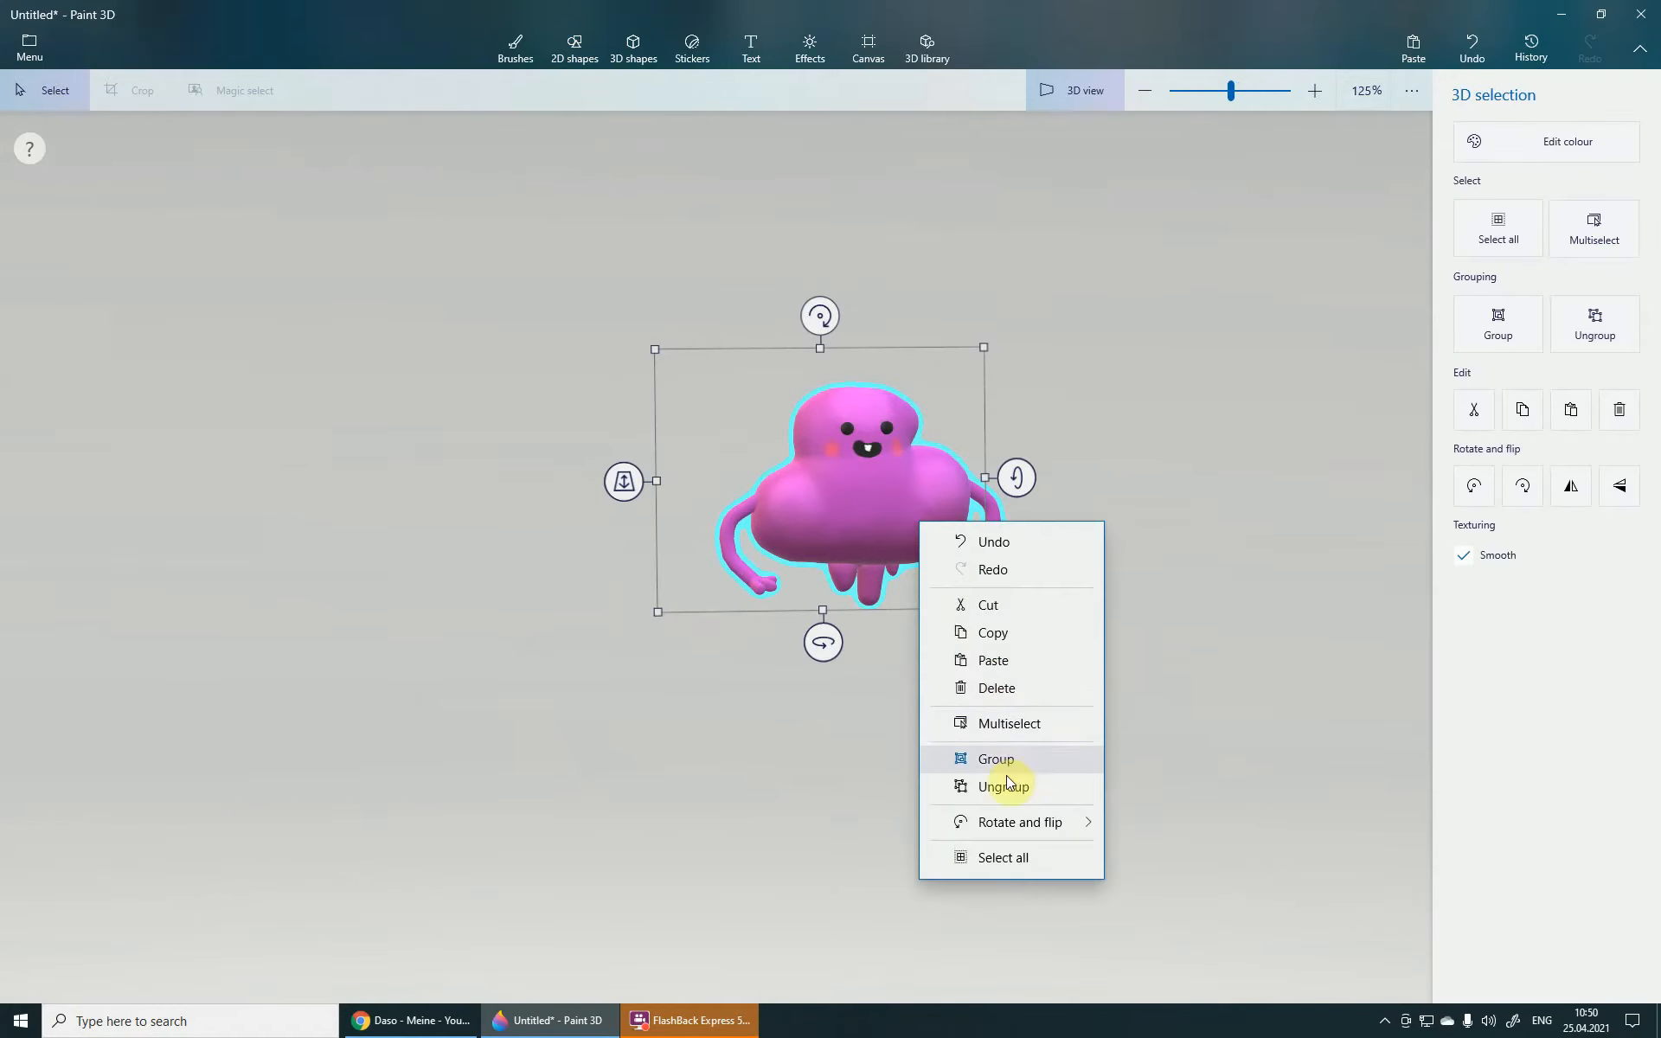
click(997, 760)
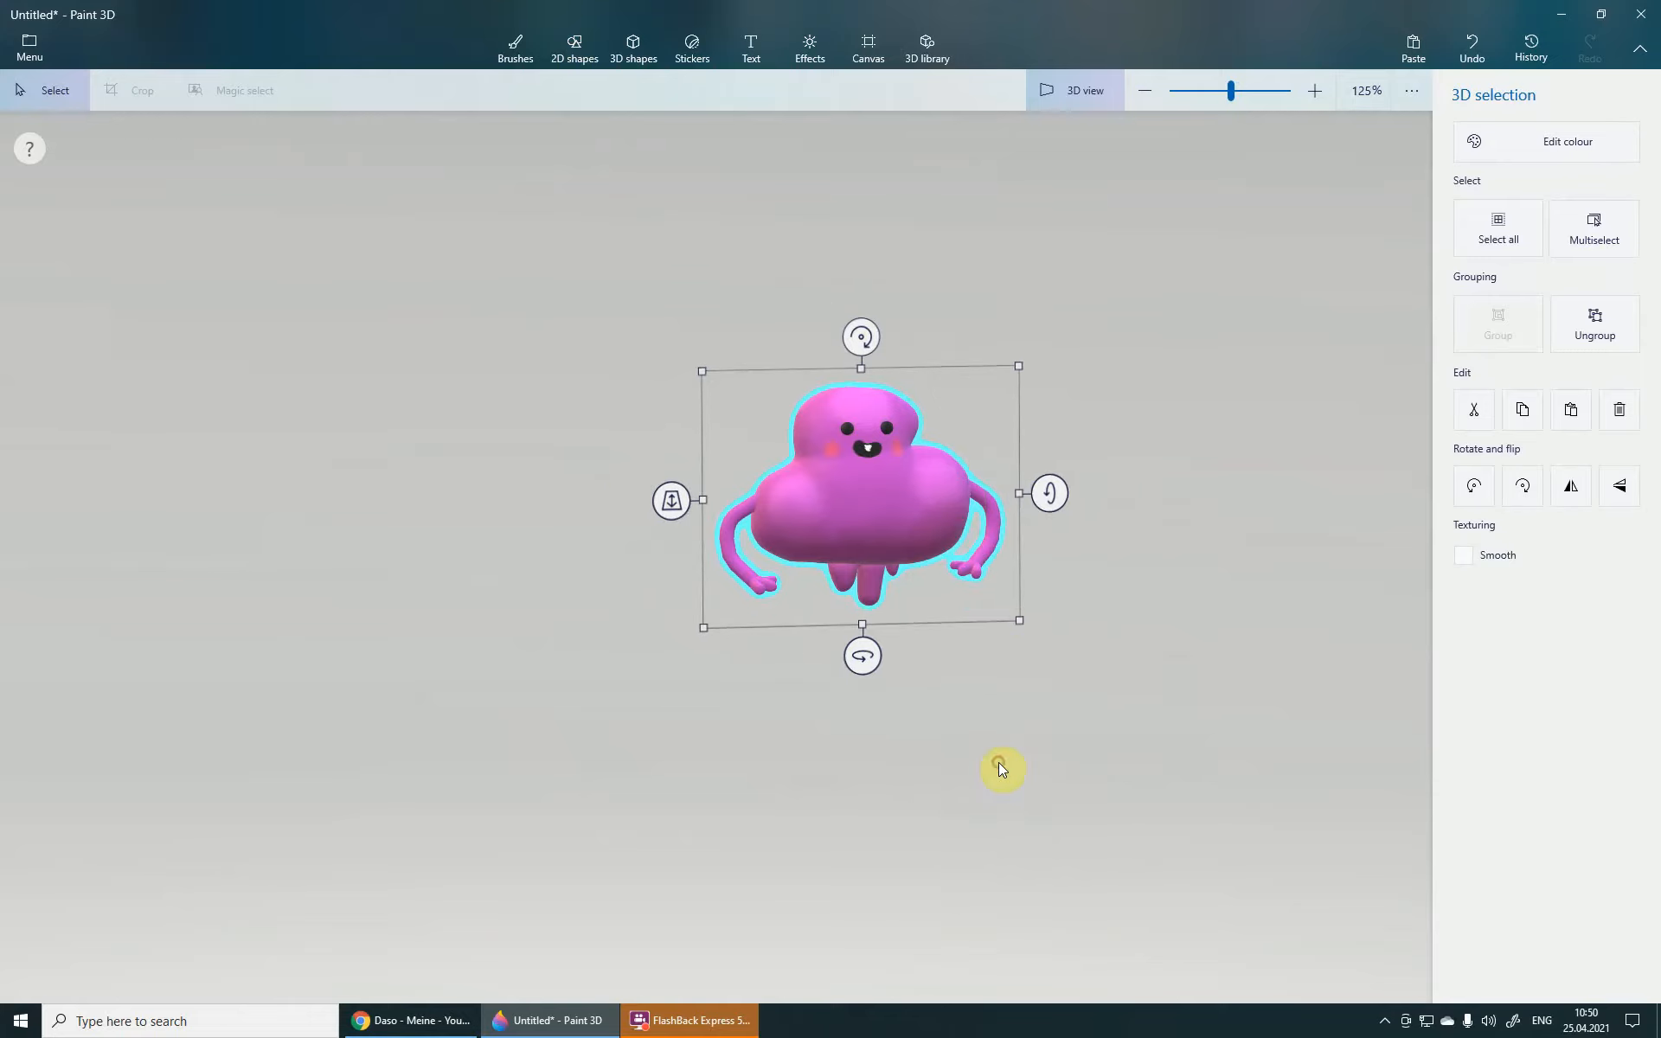
- Scale up the grouped character in several stages so that it becomes clearly larger in the scene
right_drag(1092, 656, 1000, 673)
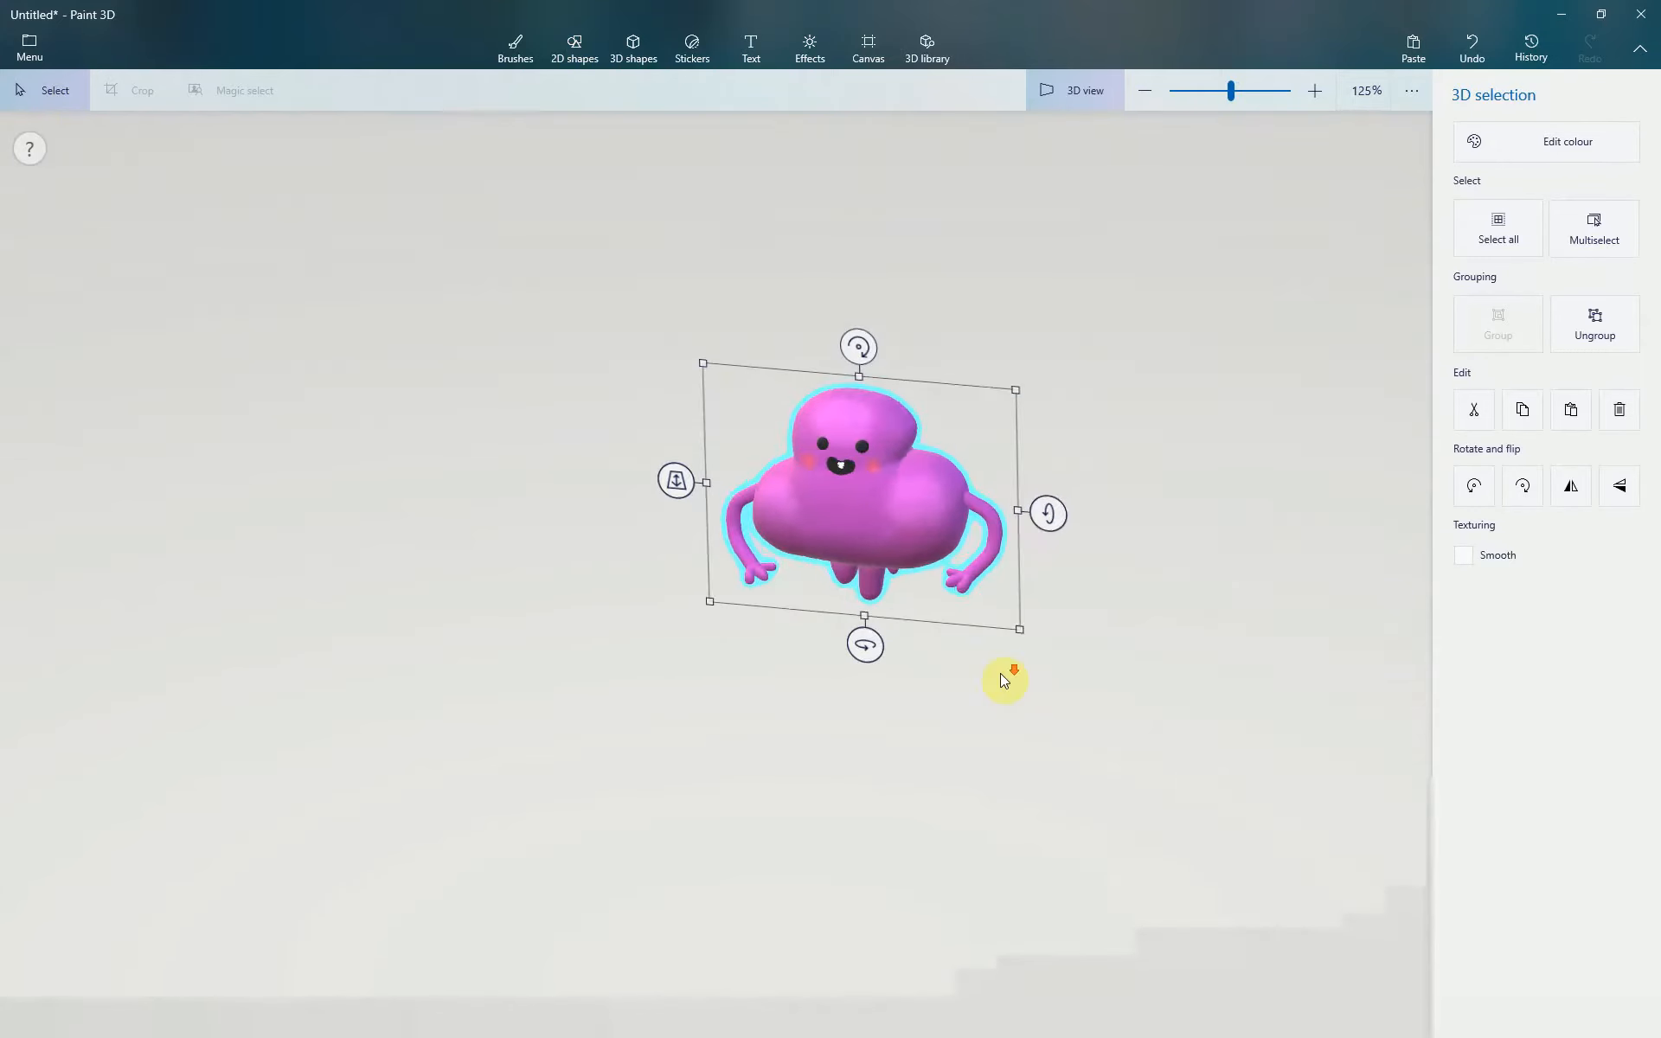
scroll(943, 661, down, 1)
drag(861, 449, 986, 230)
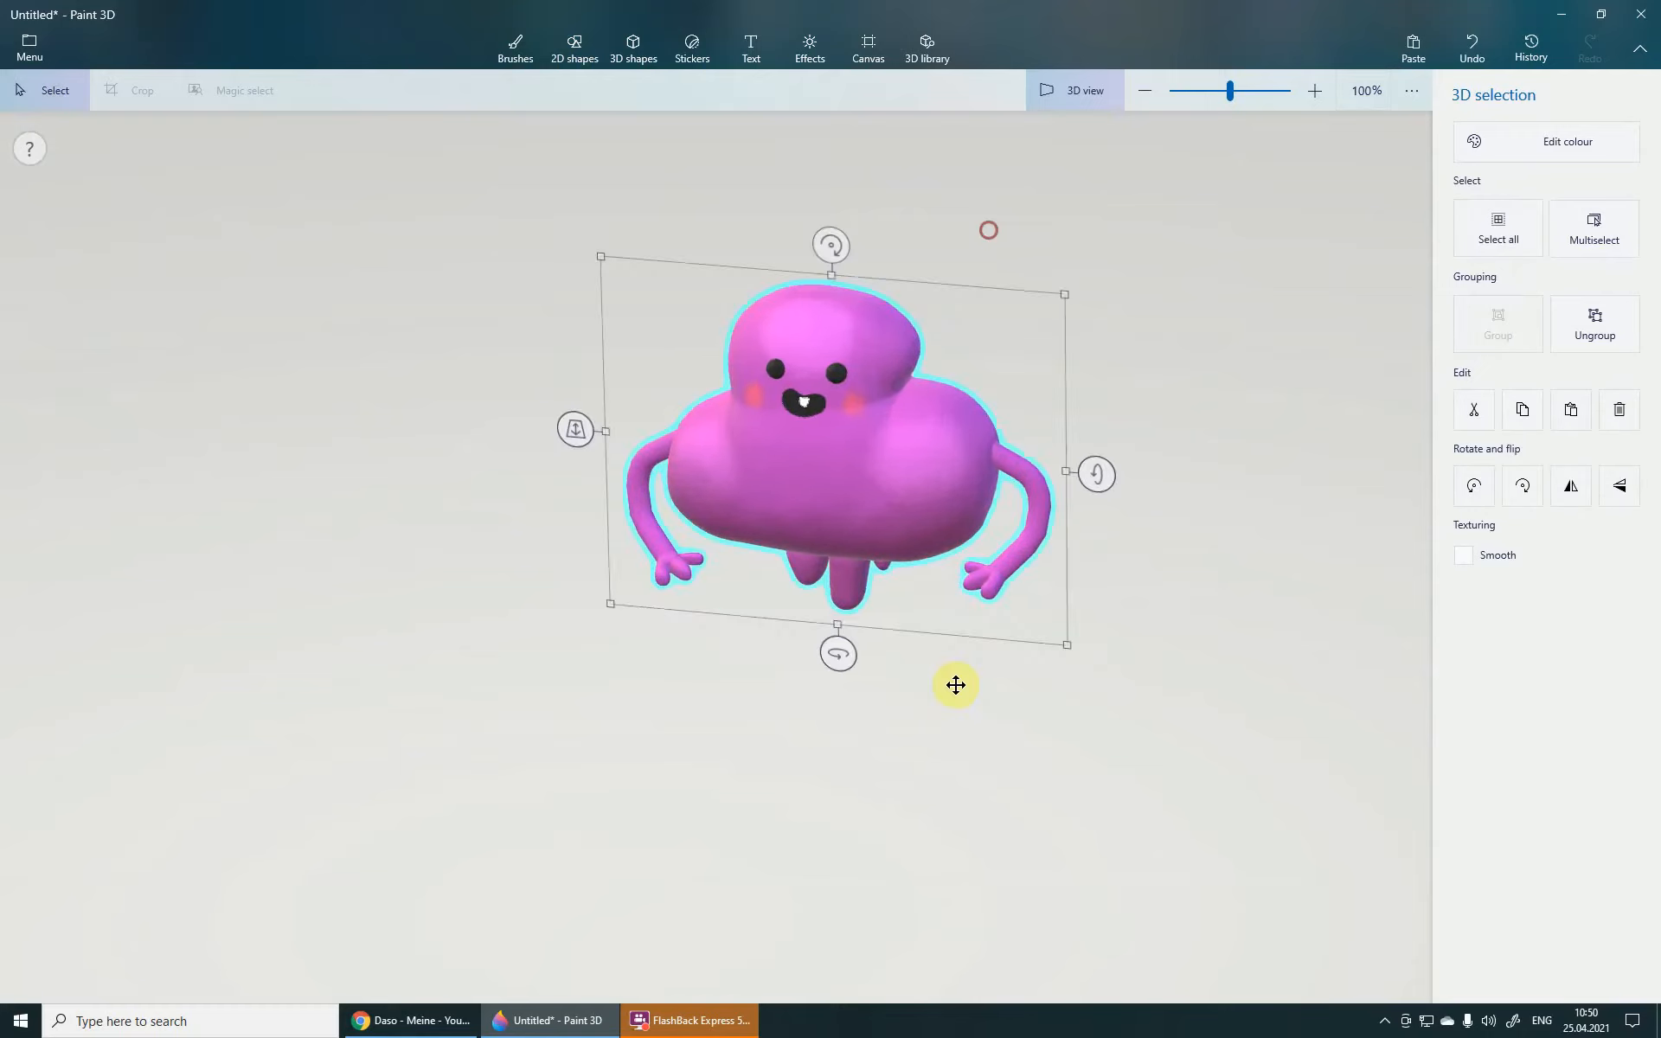
scroll(955, 640, down, 1)
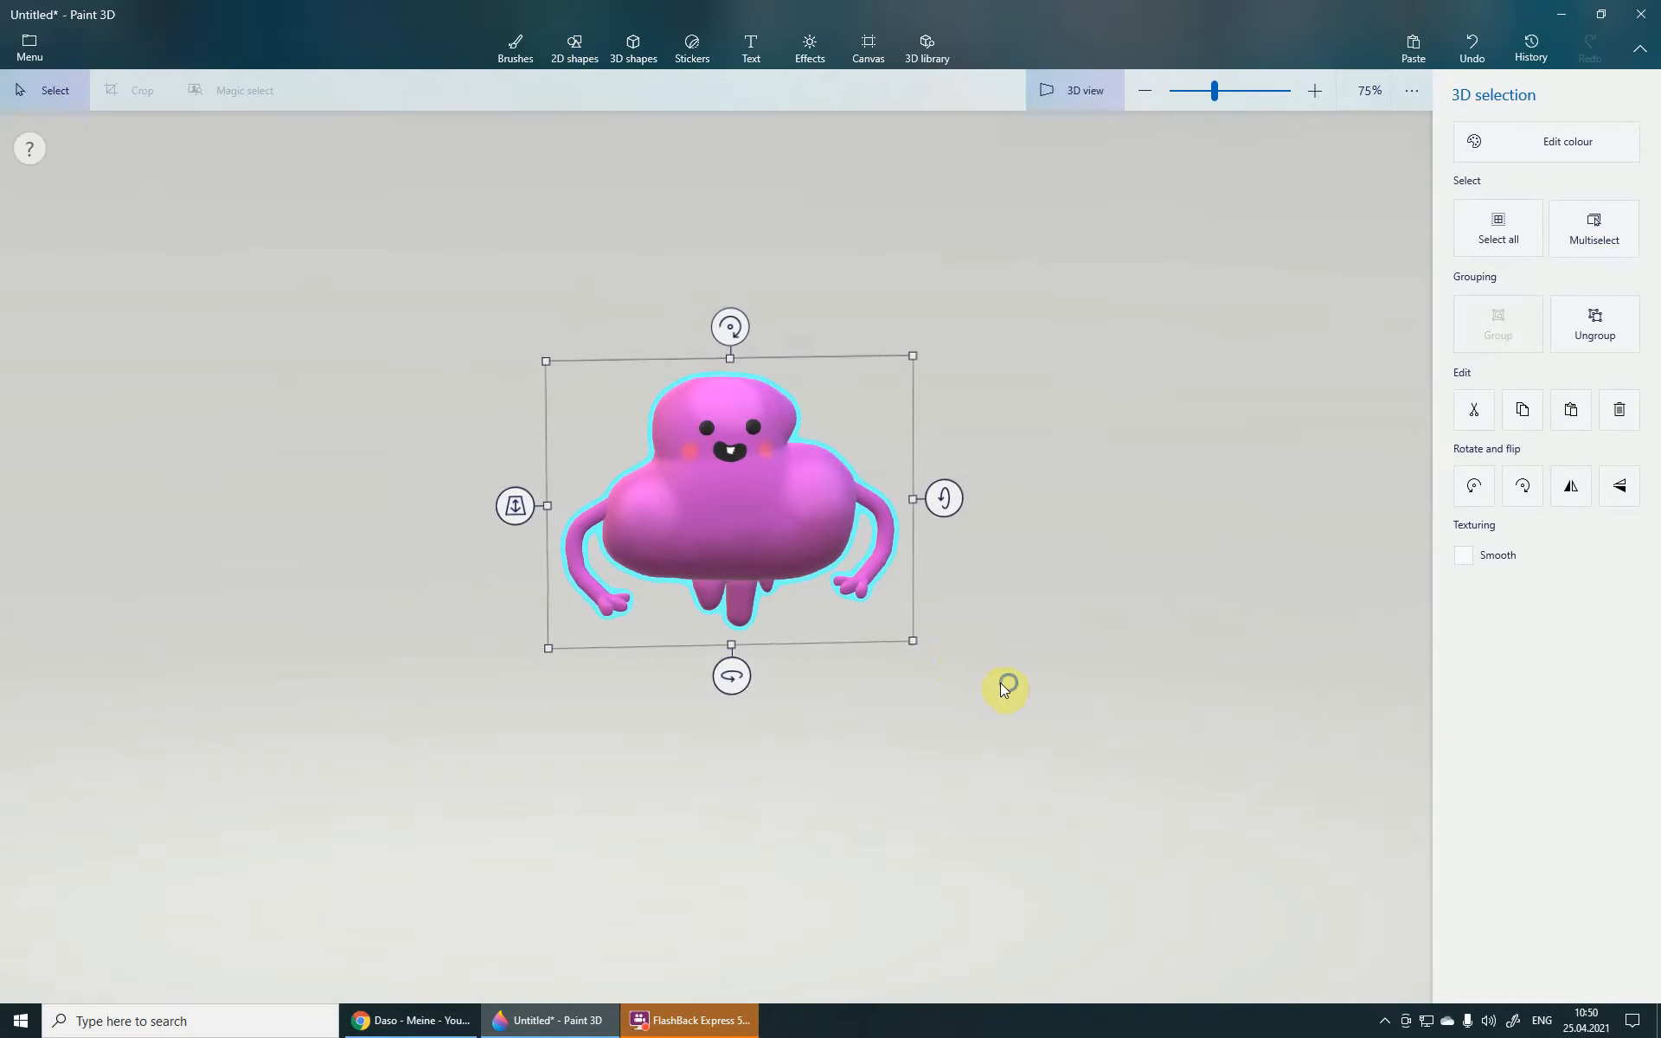
scroll(829, 566, up, 1)
drag(935, 294, 1025, 221)
scroll(874, 586, down, 1)
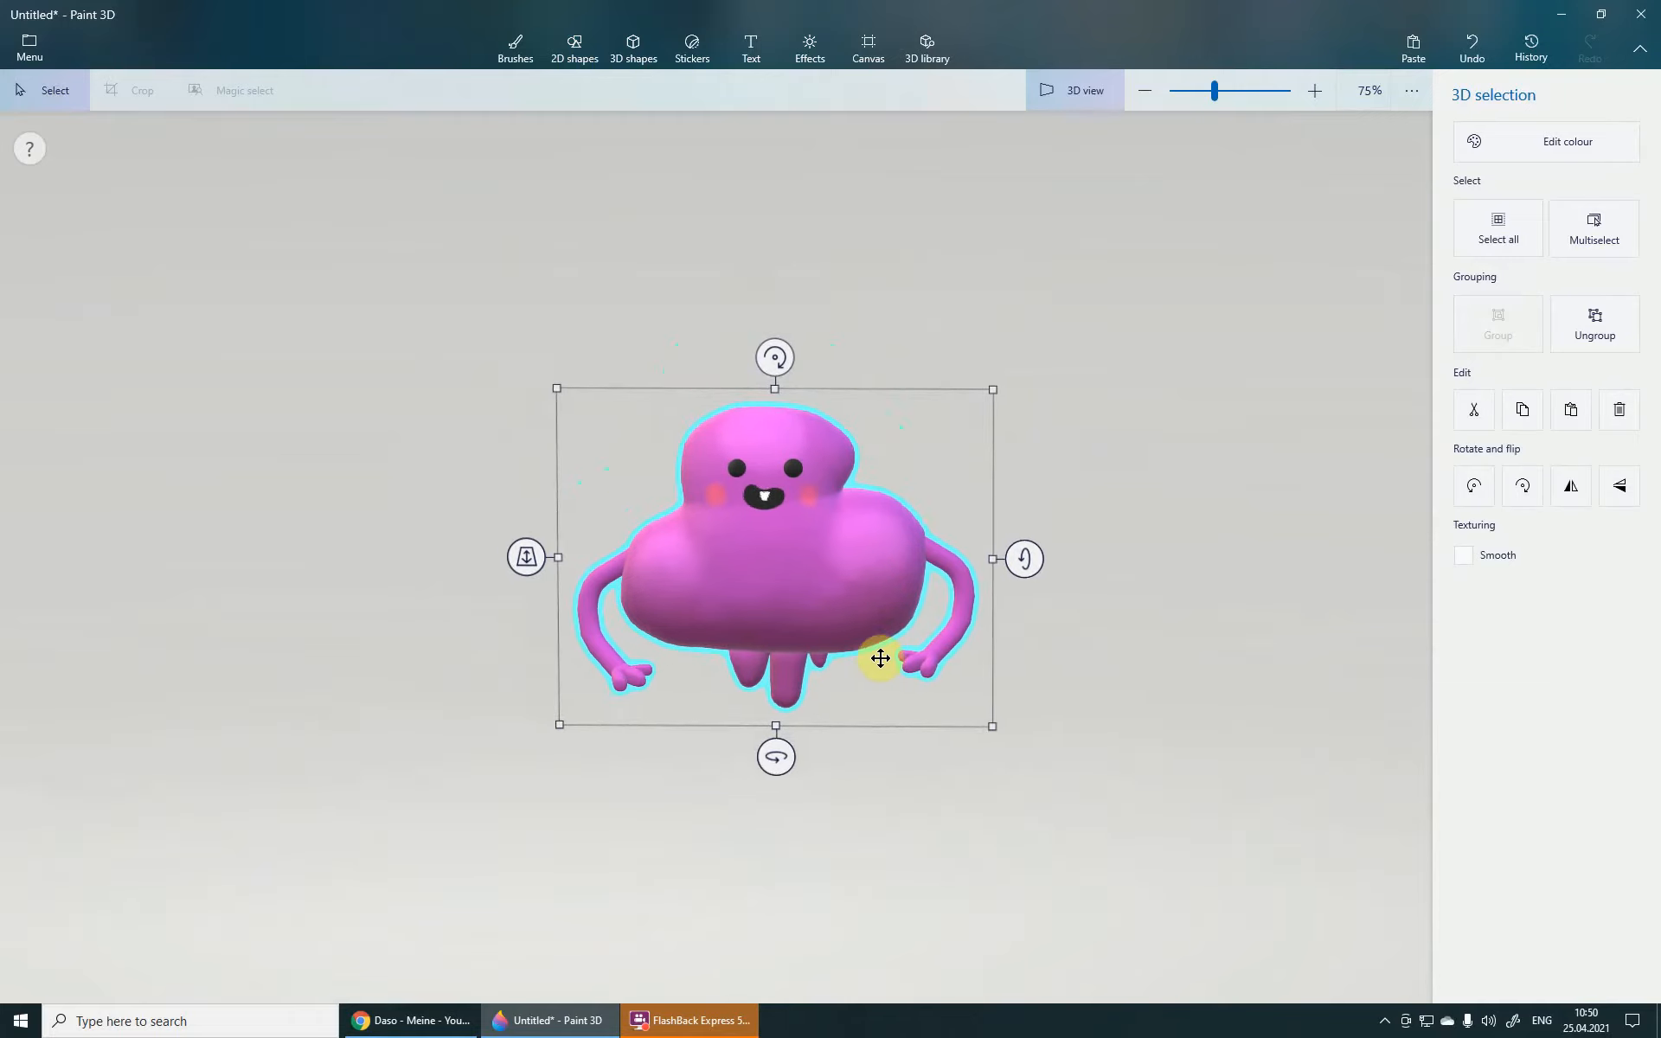
mouse_move(1129, 715)
mouse_down()
mouse_move(674, 705)
mouse_move(1134, 704)
mouse_up()
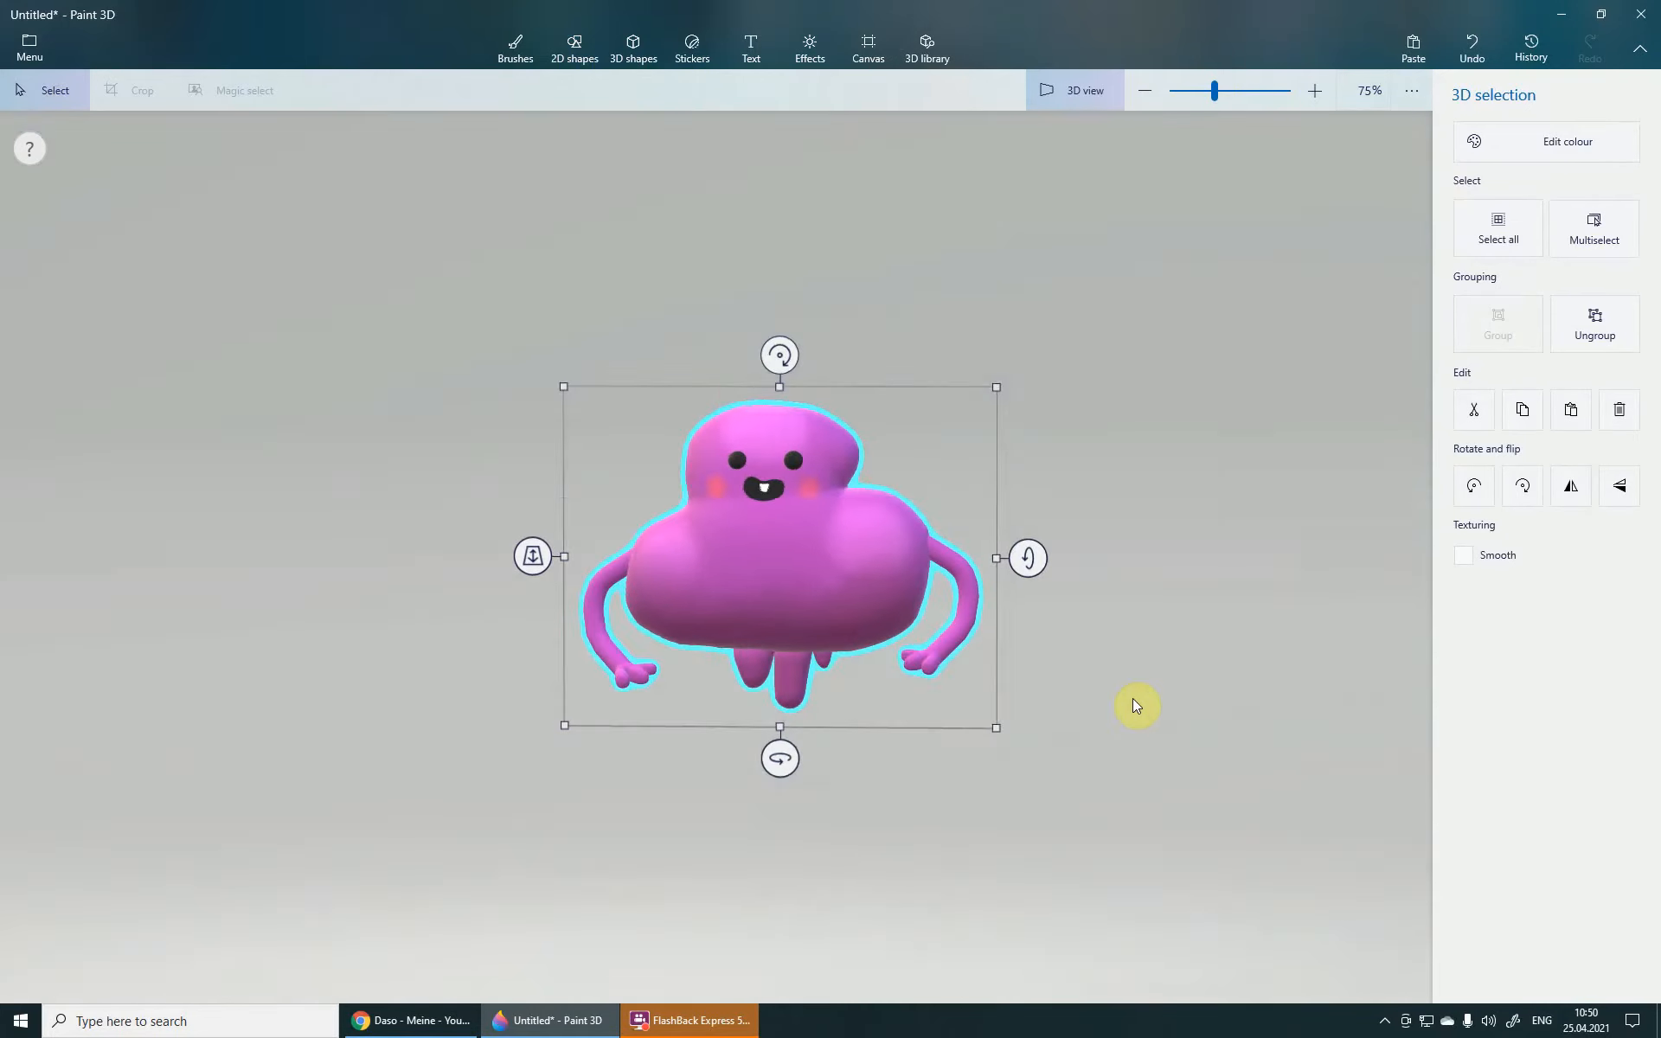
scroll(904, 661, up, 1)
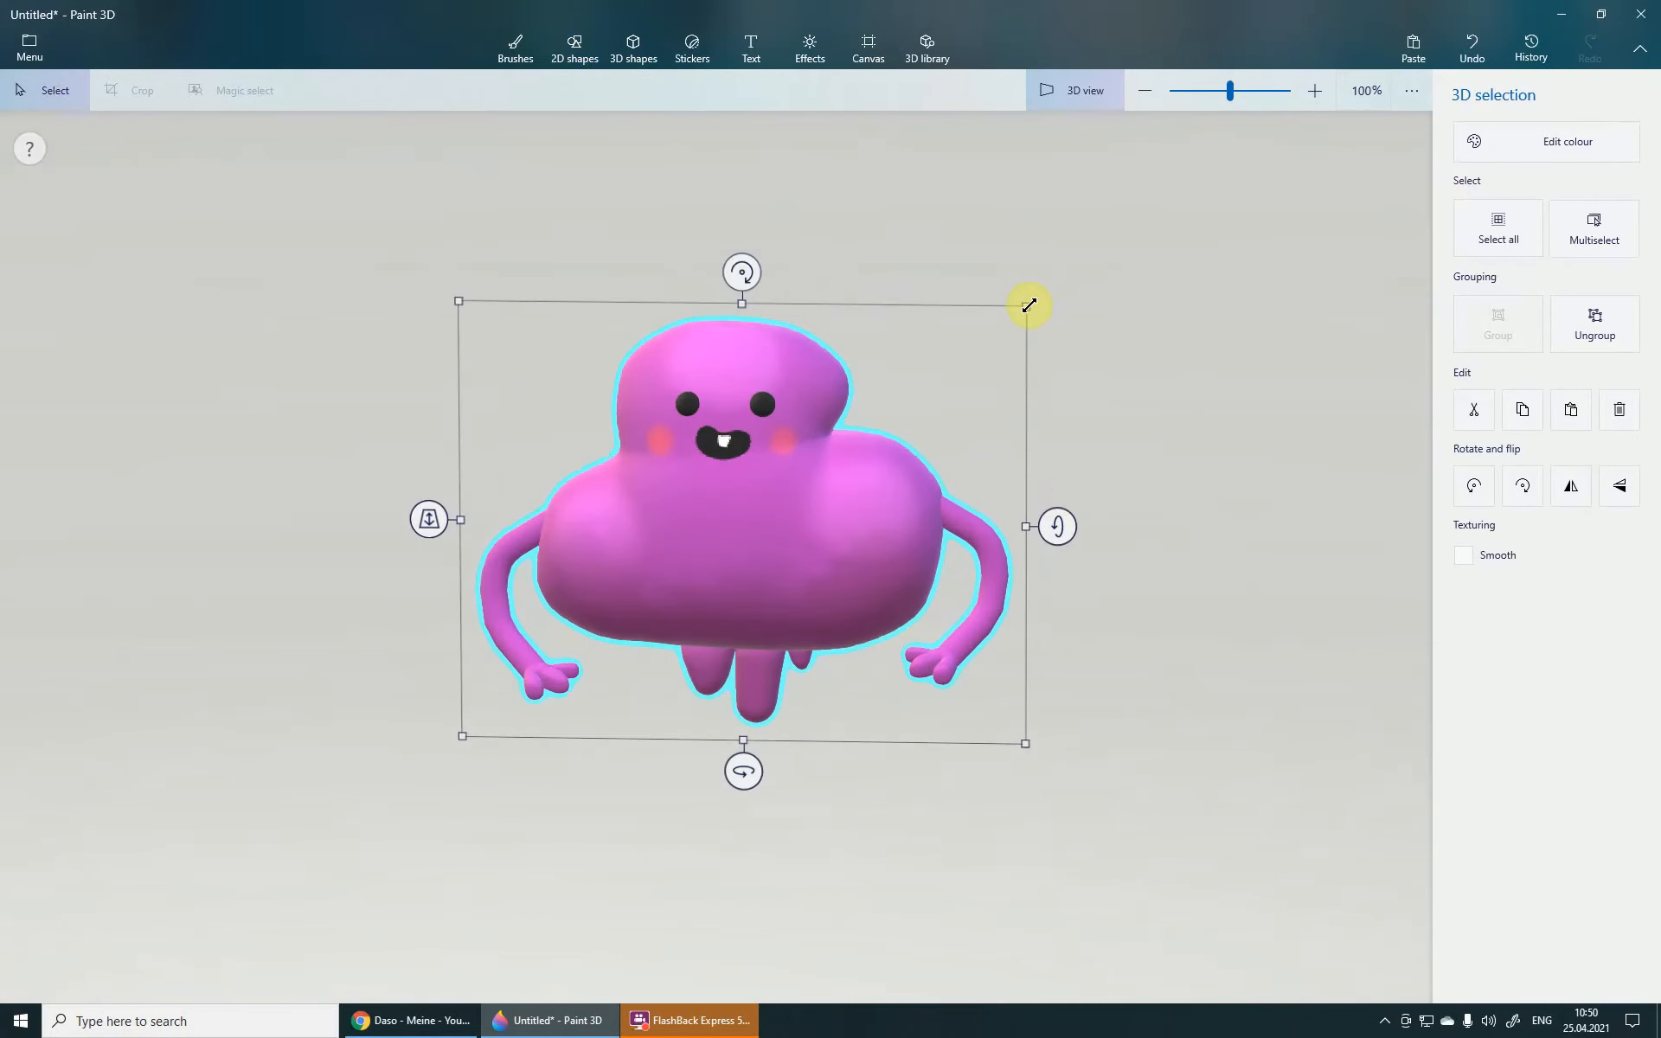
click(1078, 259)
click(930, 464)
scroll(1004, 556, down, 1)
right_click(986, 525)
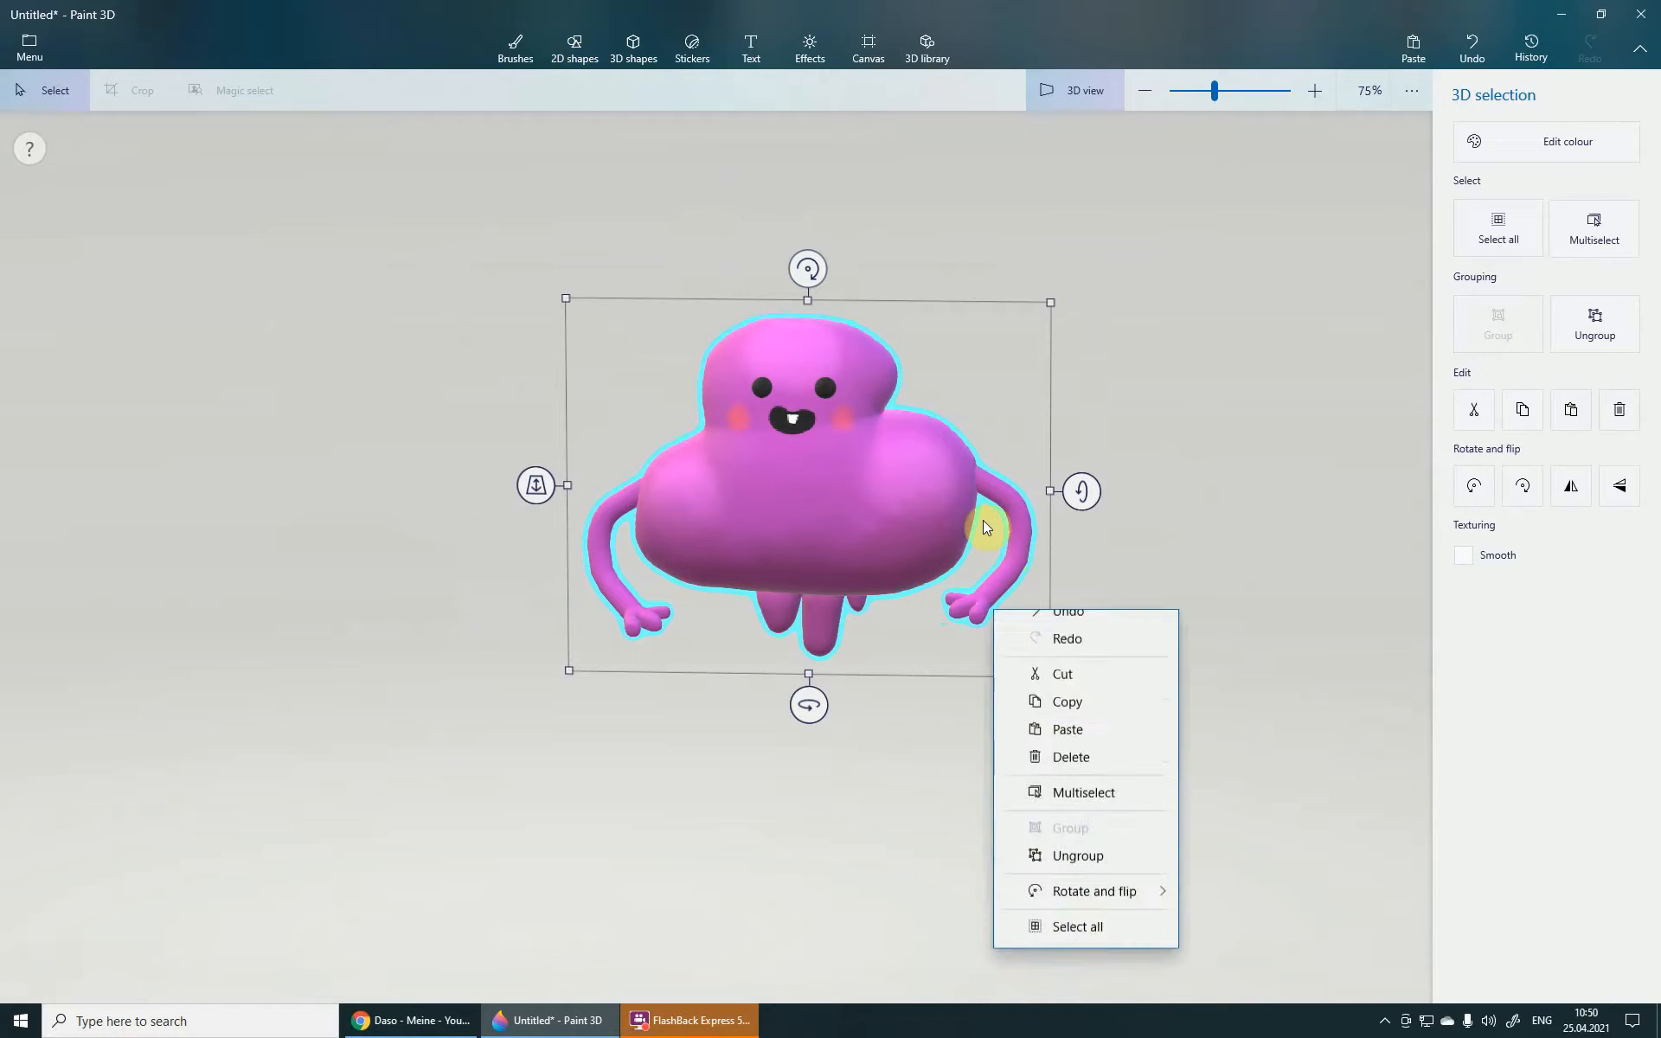
click(1299, 562)
scroll(845, 511, up, 1)
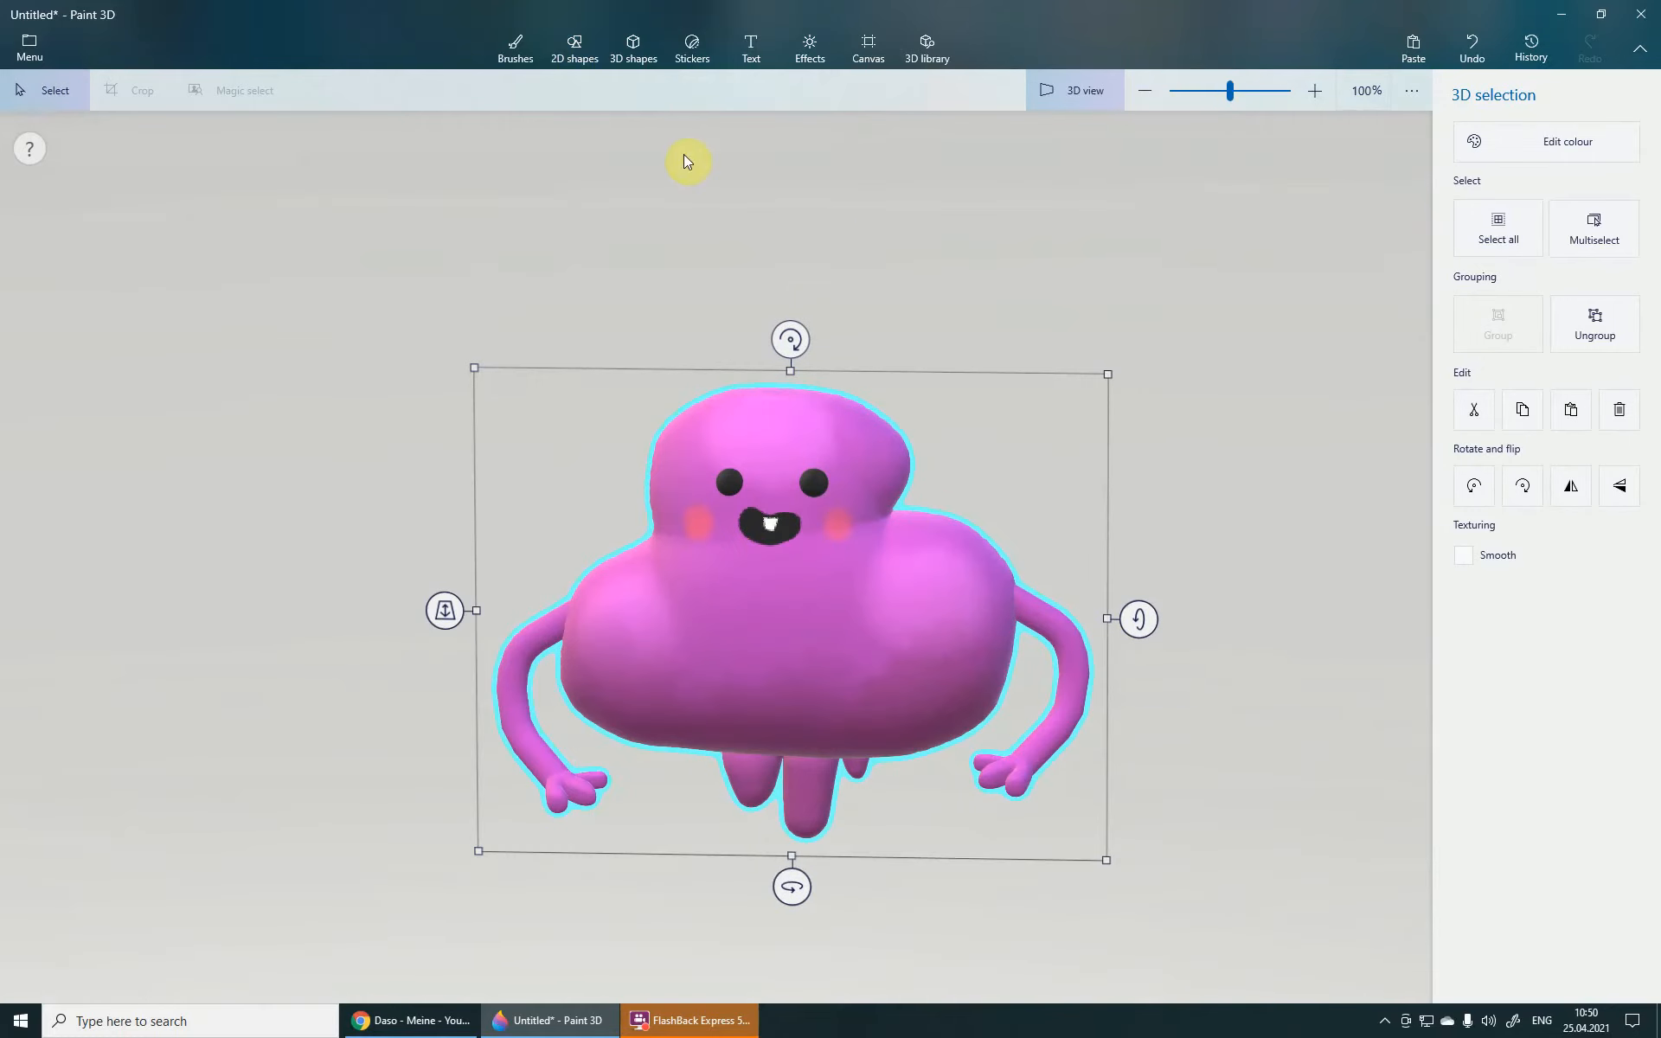
- Draw a small yellow five-pointed 2D star on the character's forehead
click(581, 55)
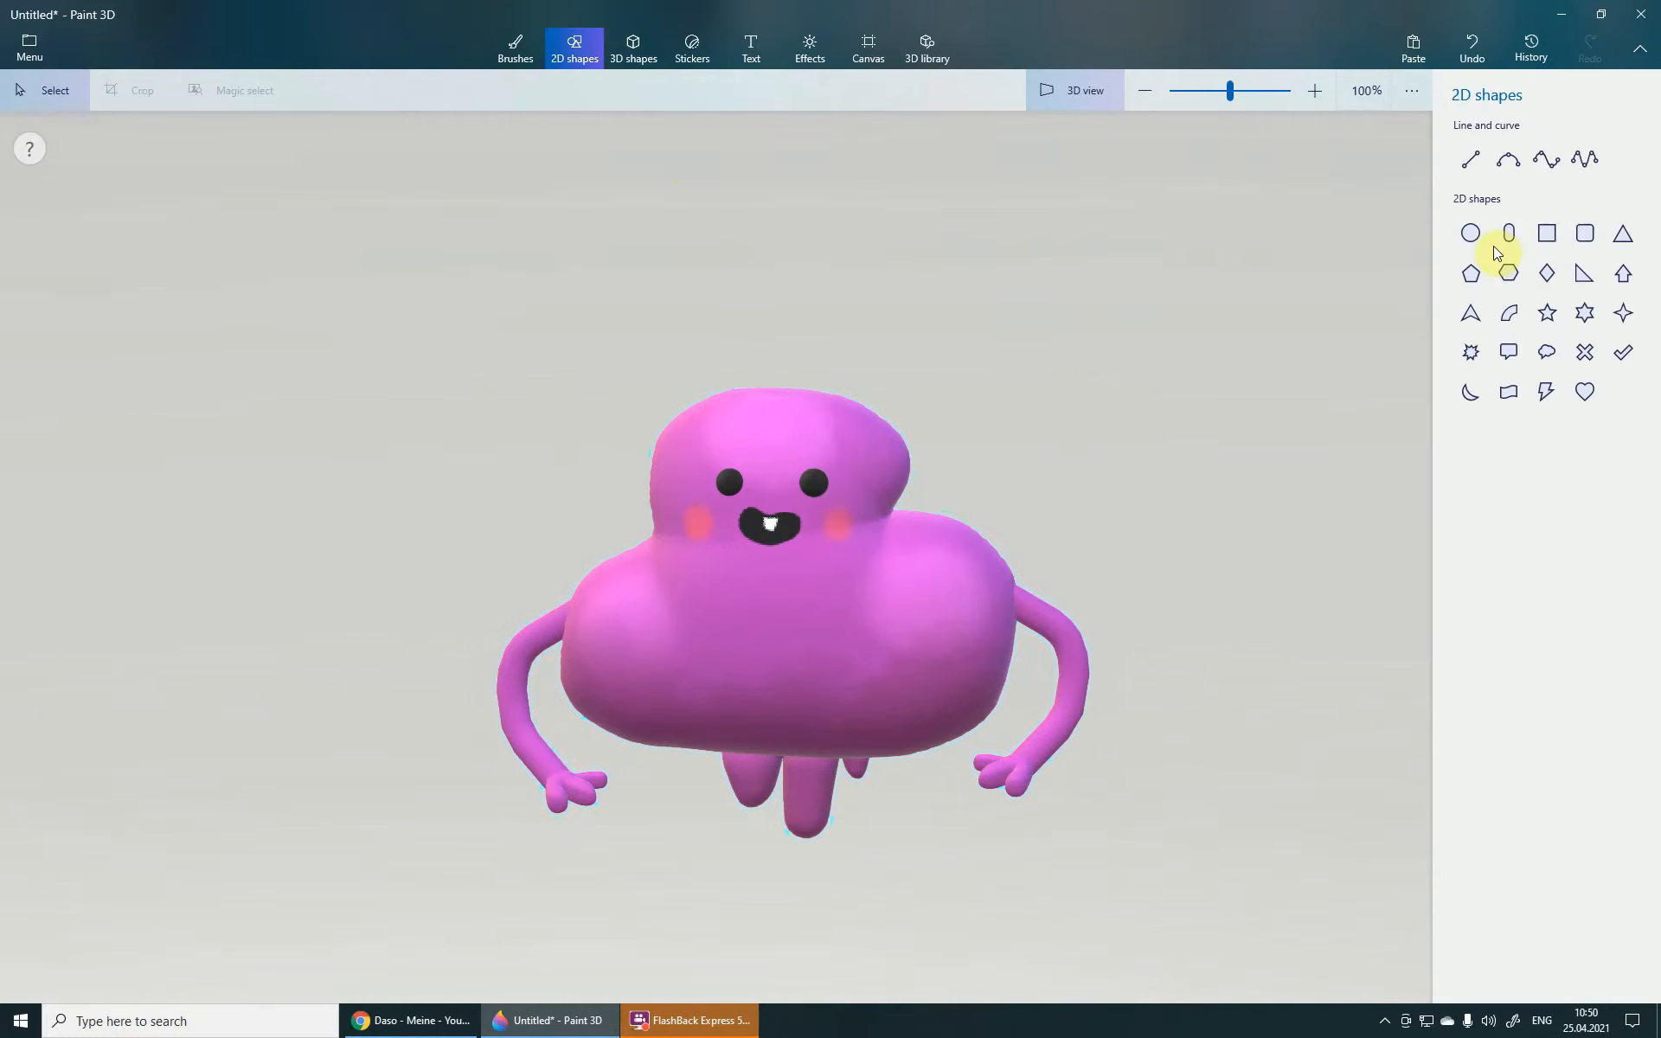
click(1548, 313)
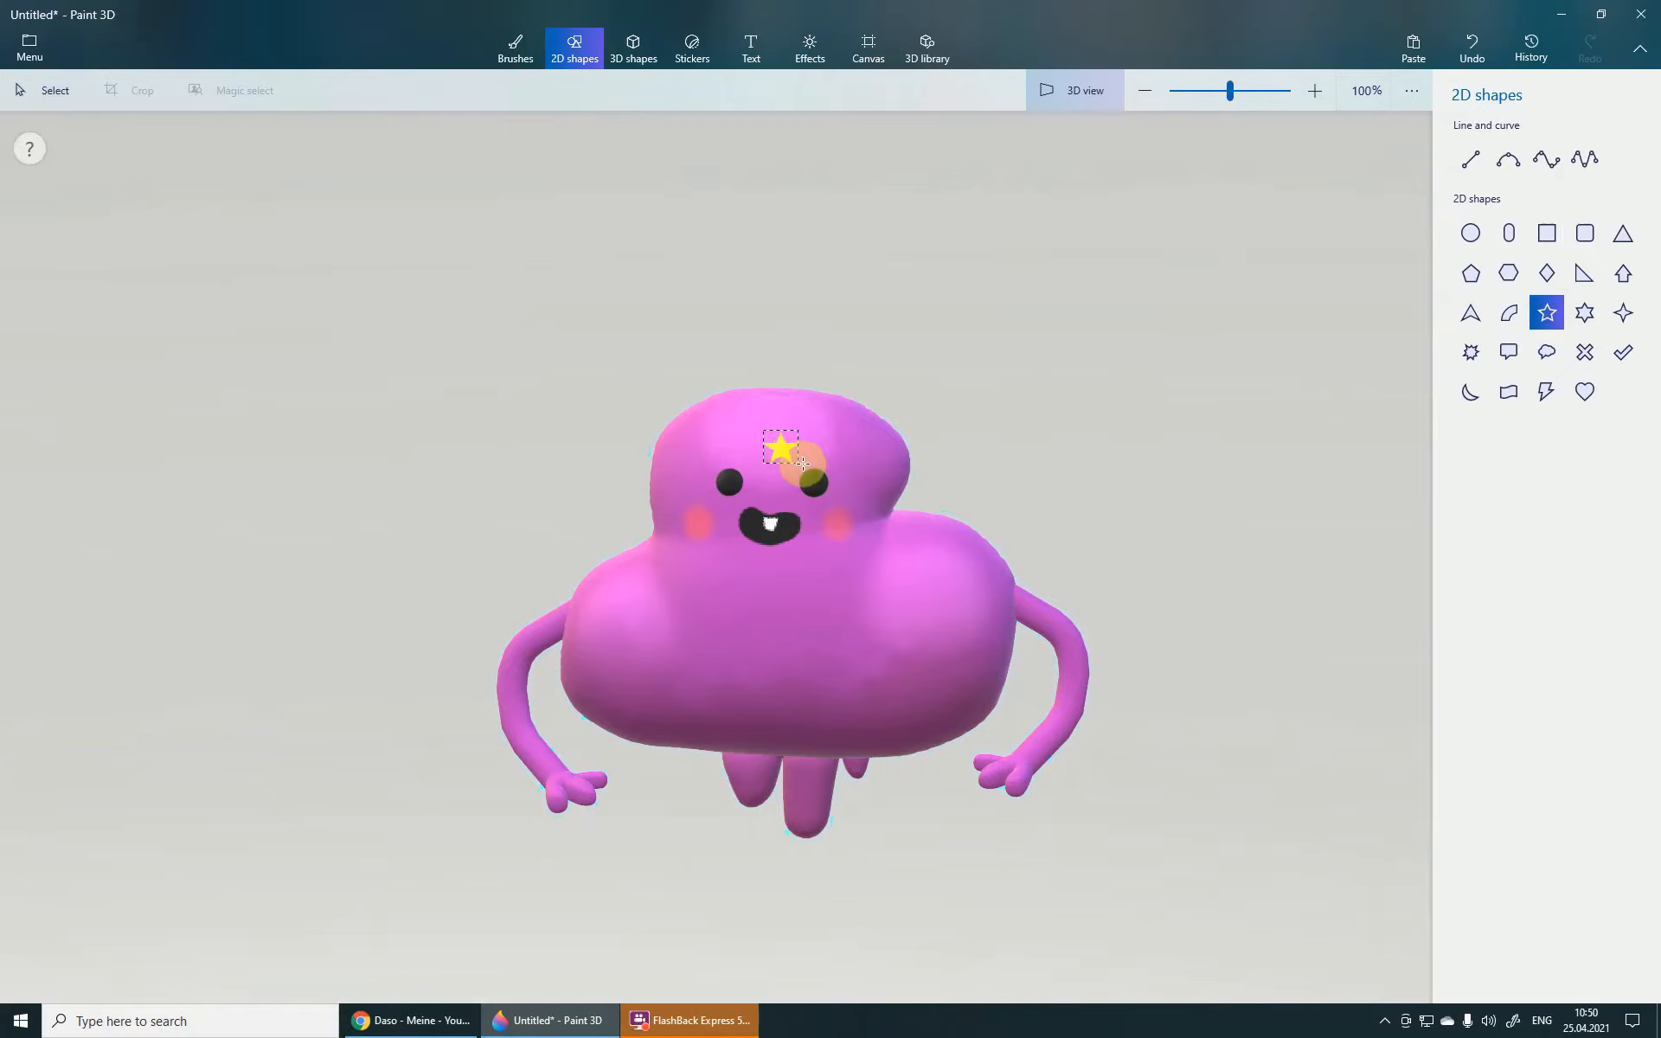
drag(810, 464, 811, 464)
scroll(778, 445, up, 6)
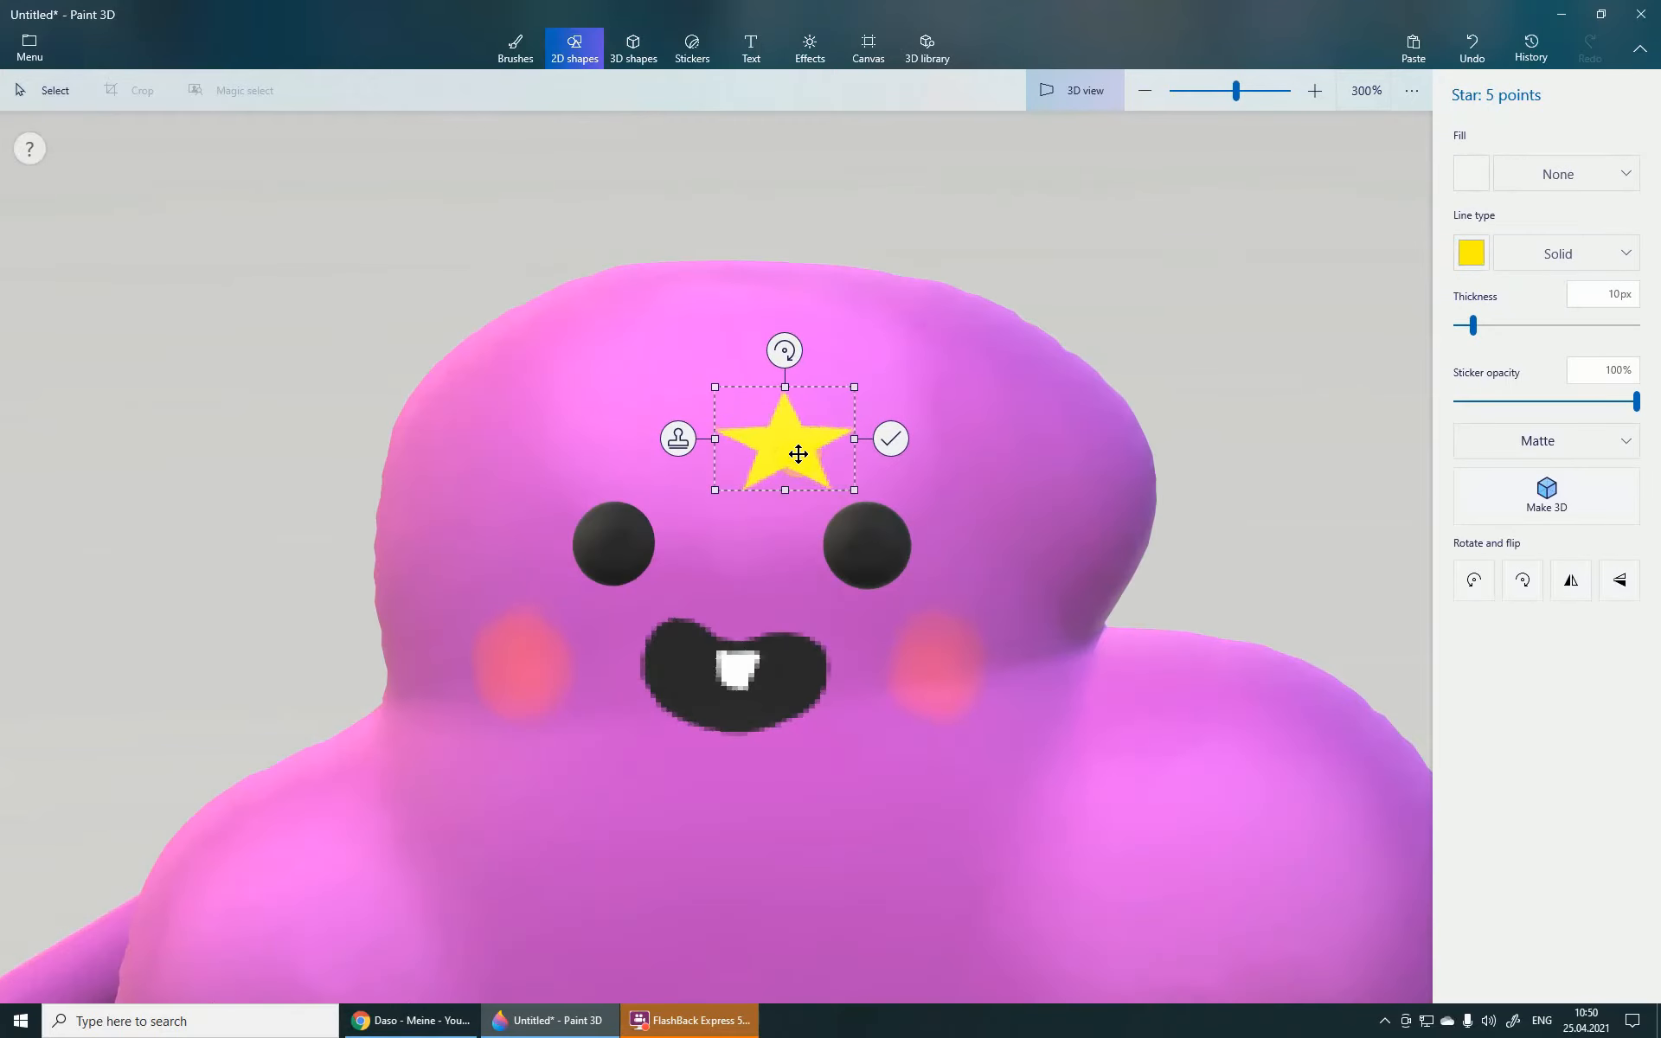
- Enlarge the star slightly, raise it to the centre of the forehead above the eyes, and apply it to the model
drag(800, 464, 831, 478)
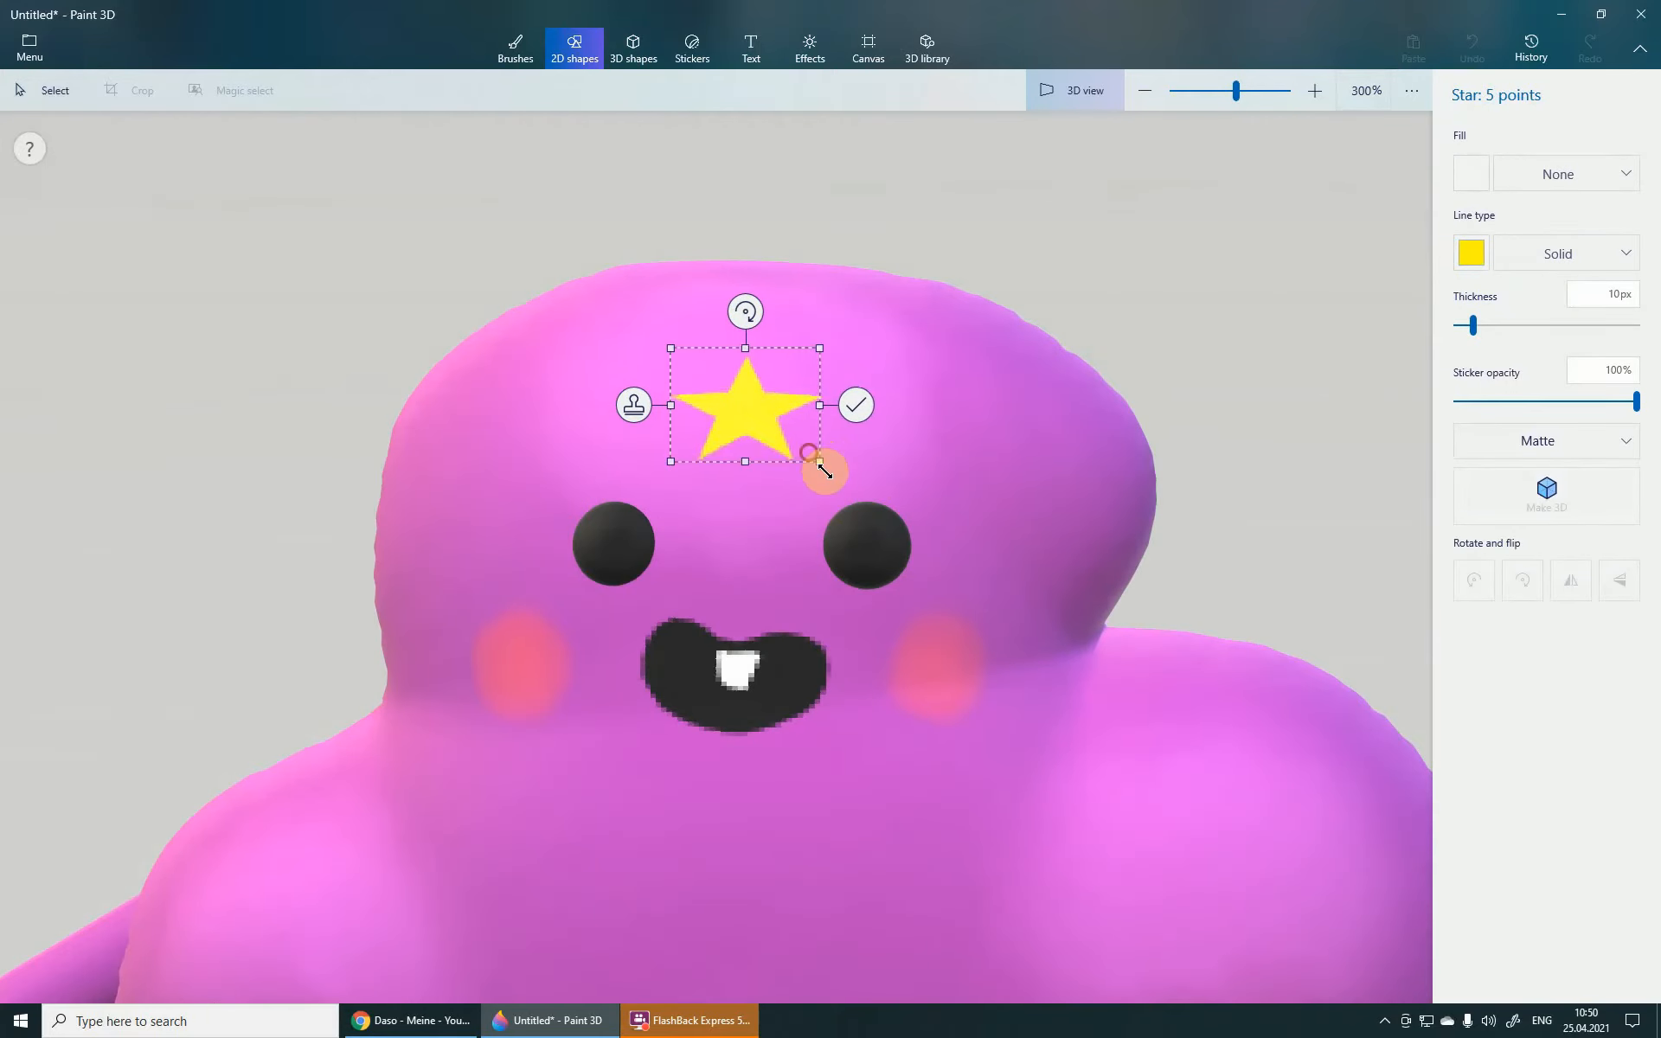
drag(772, 426, 769, 406)
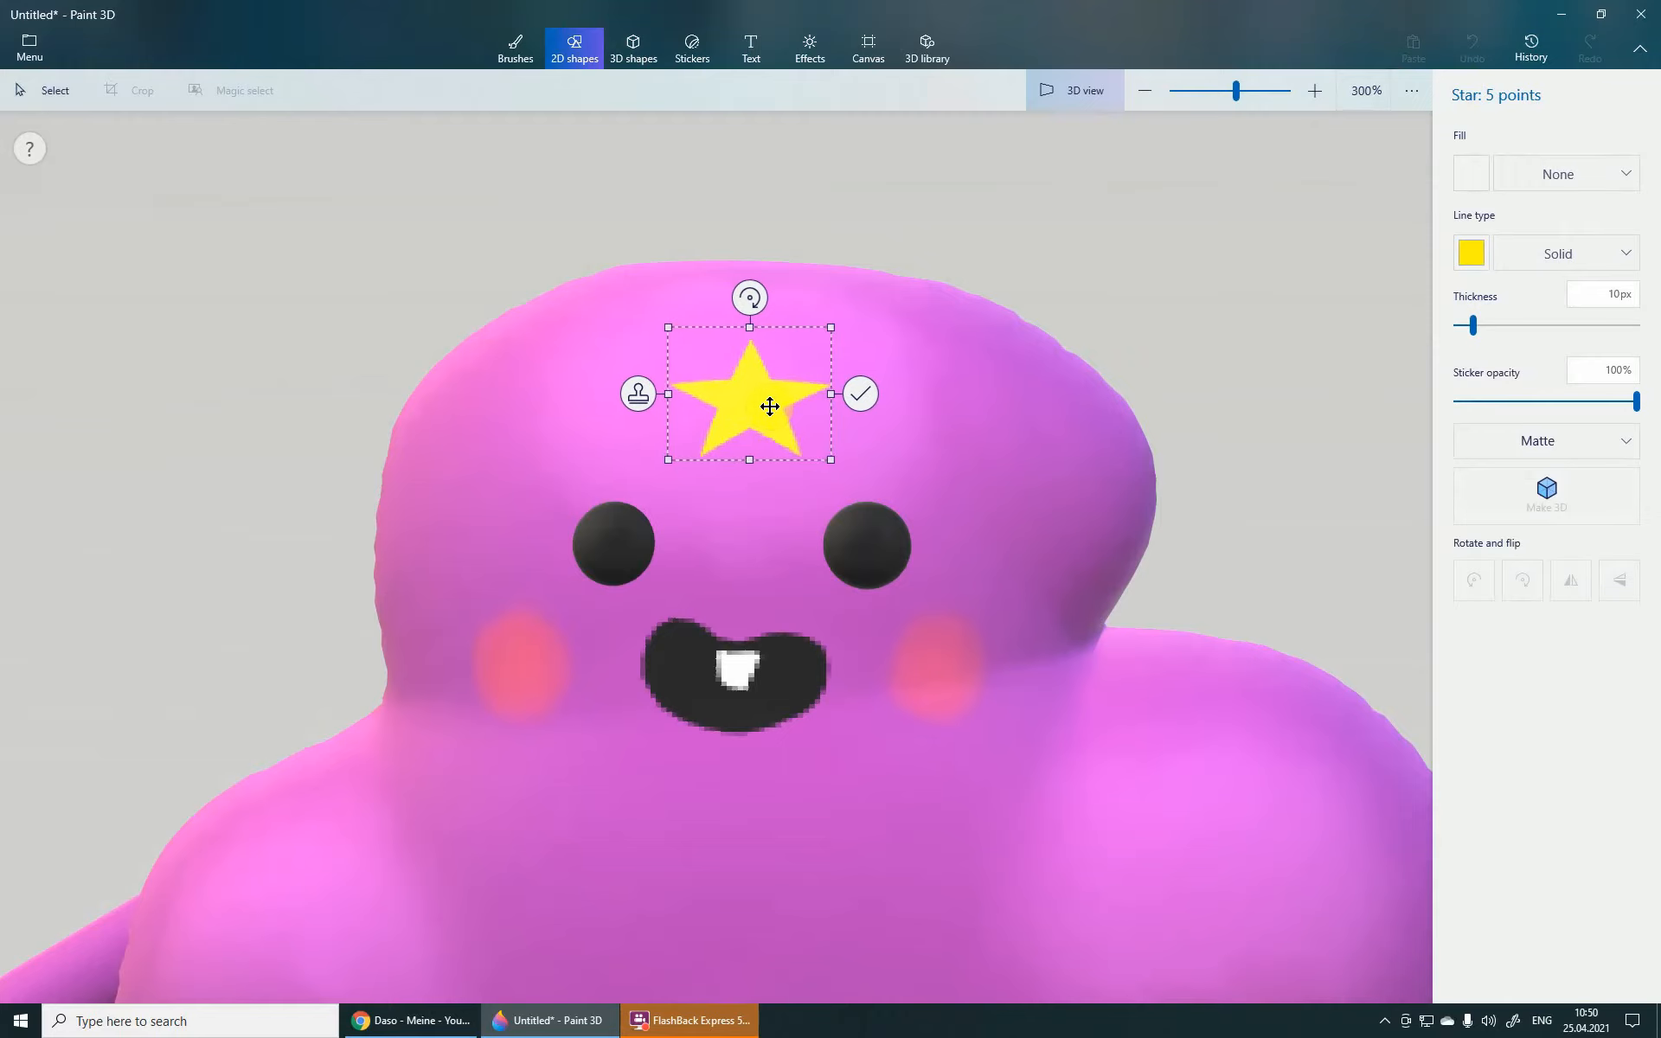
scroll(769, 405, down, 3)
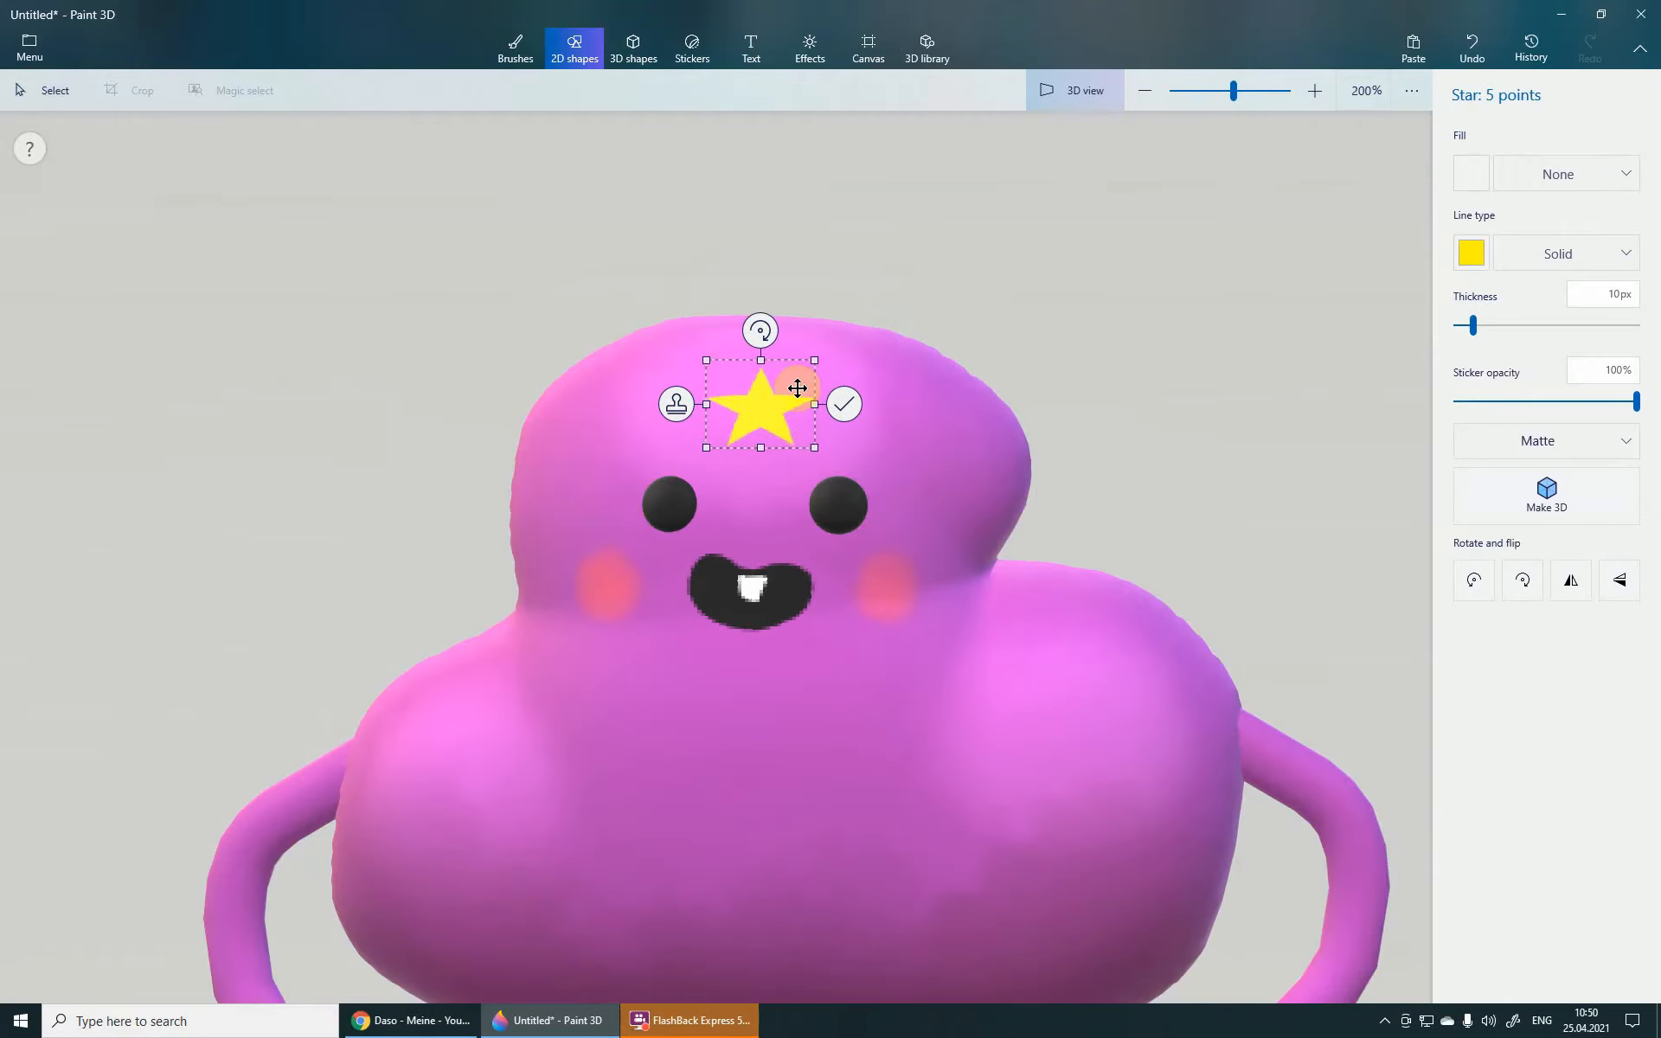
drag(770, 414, 770, 408)
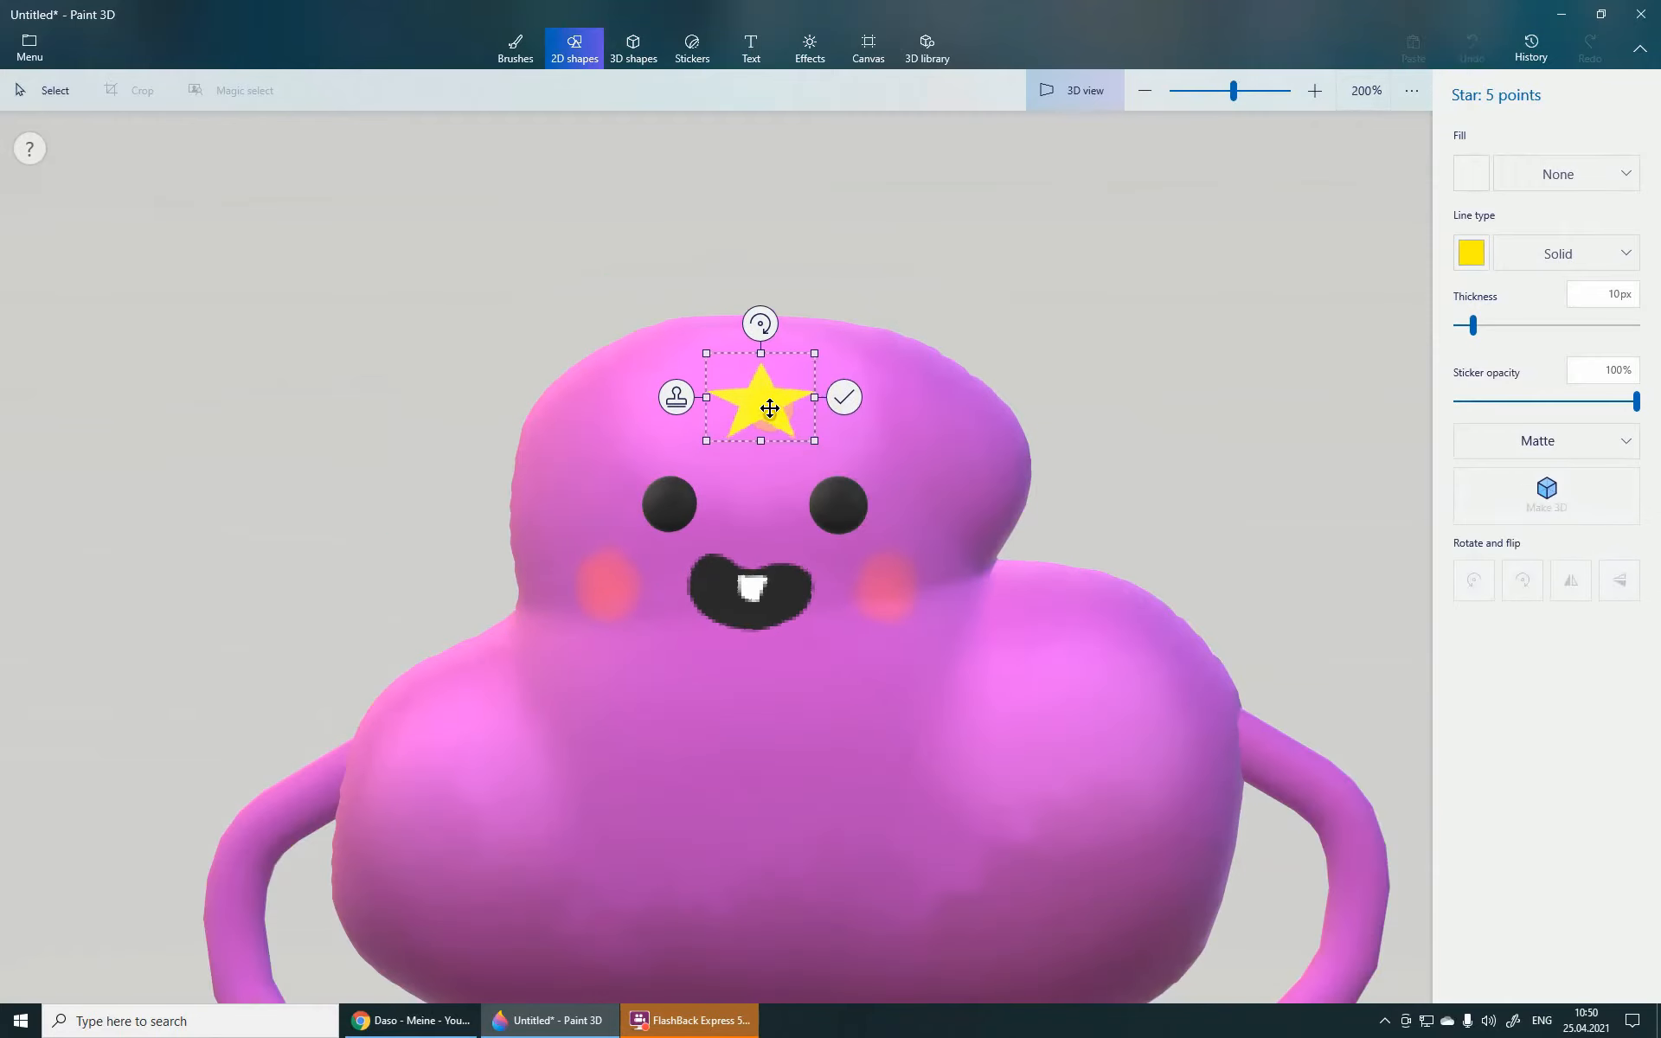
click(845, 399)
- Examine the character with its forehead star from several angles and distances
scroll(1002, 465, down, 5)
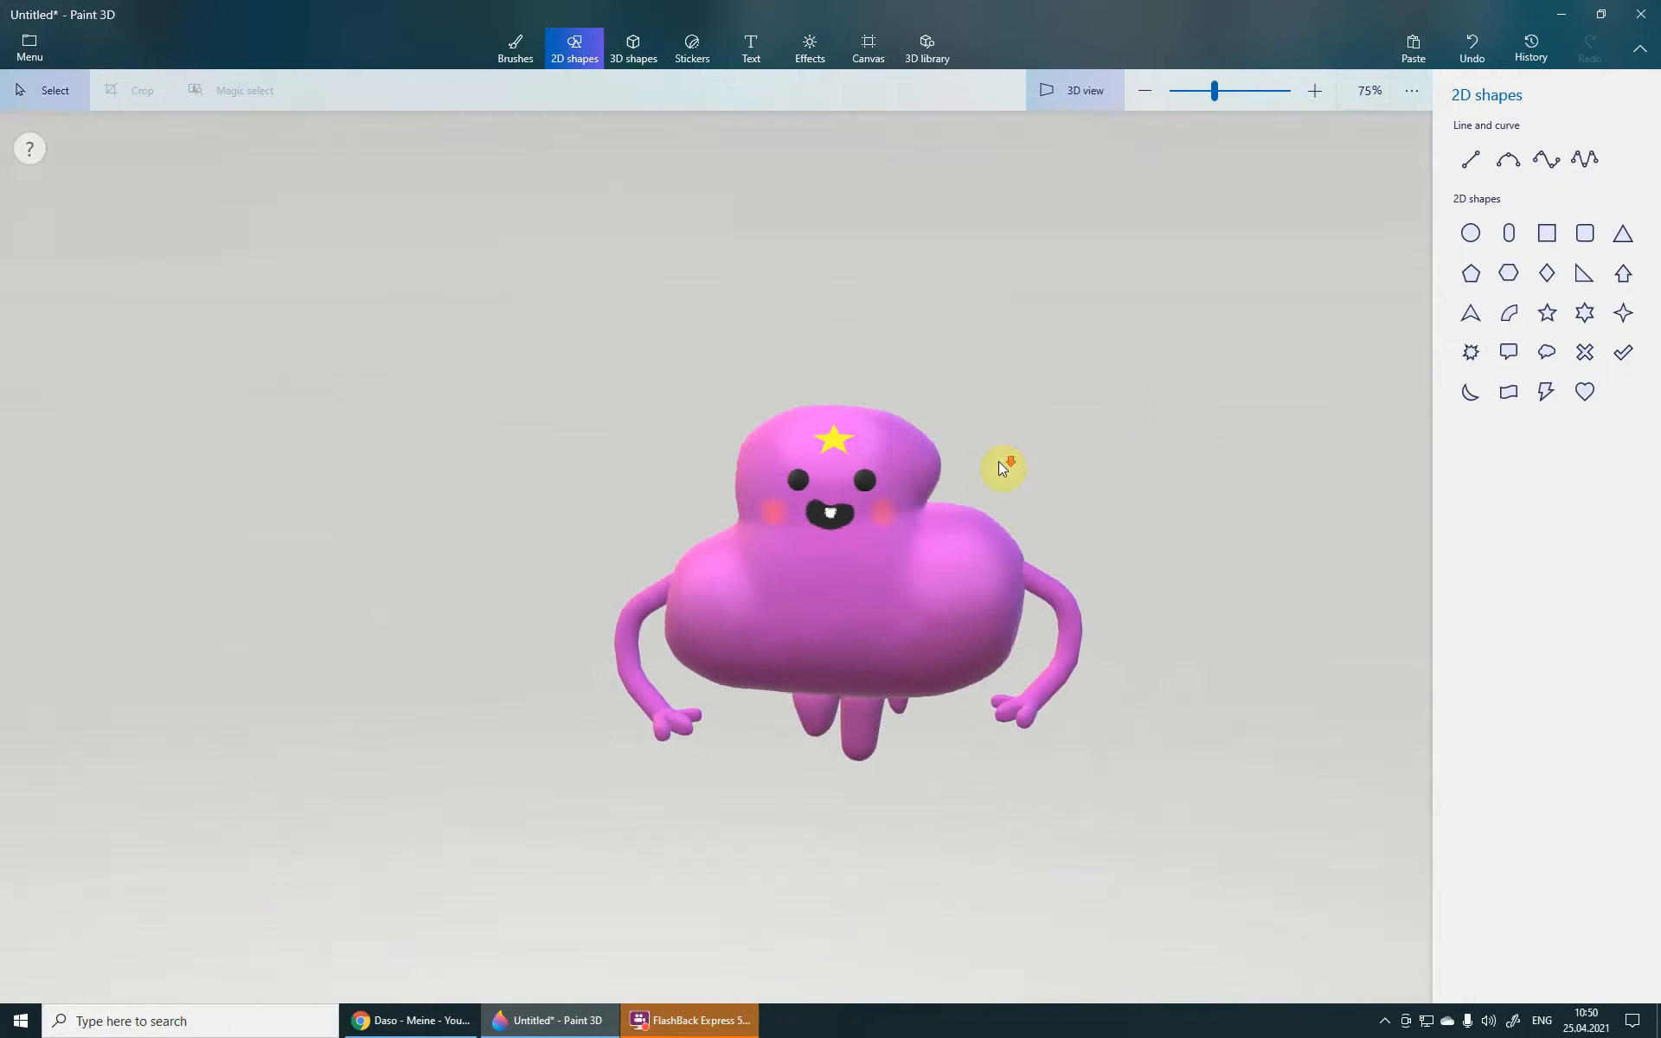
right_drag(886, 516, 910, 413)
scroll(889, 438, down, 2)
right_drag(790, 509, 811, 581)
right_drag(724, 510, 708, 459)
scroll(708, 459, up, 5)
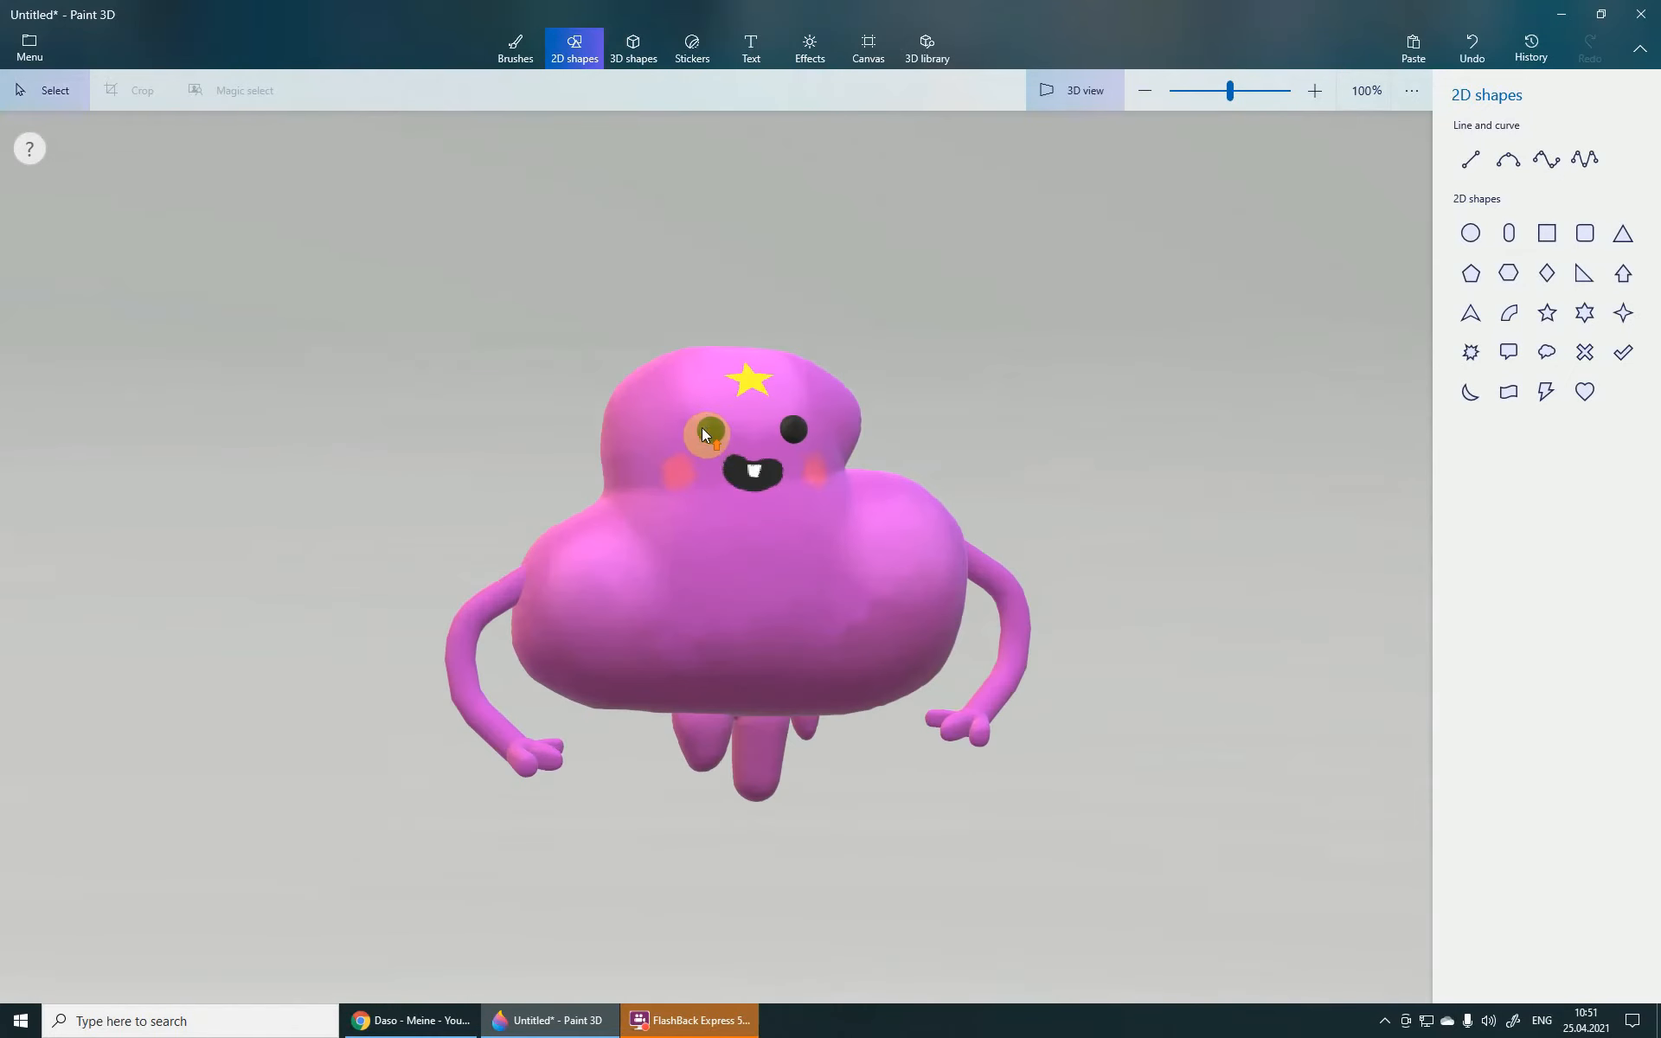
click(714, 429)
scroll(715, 429, up, 2)
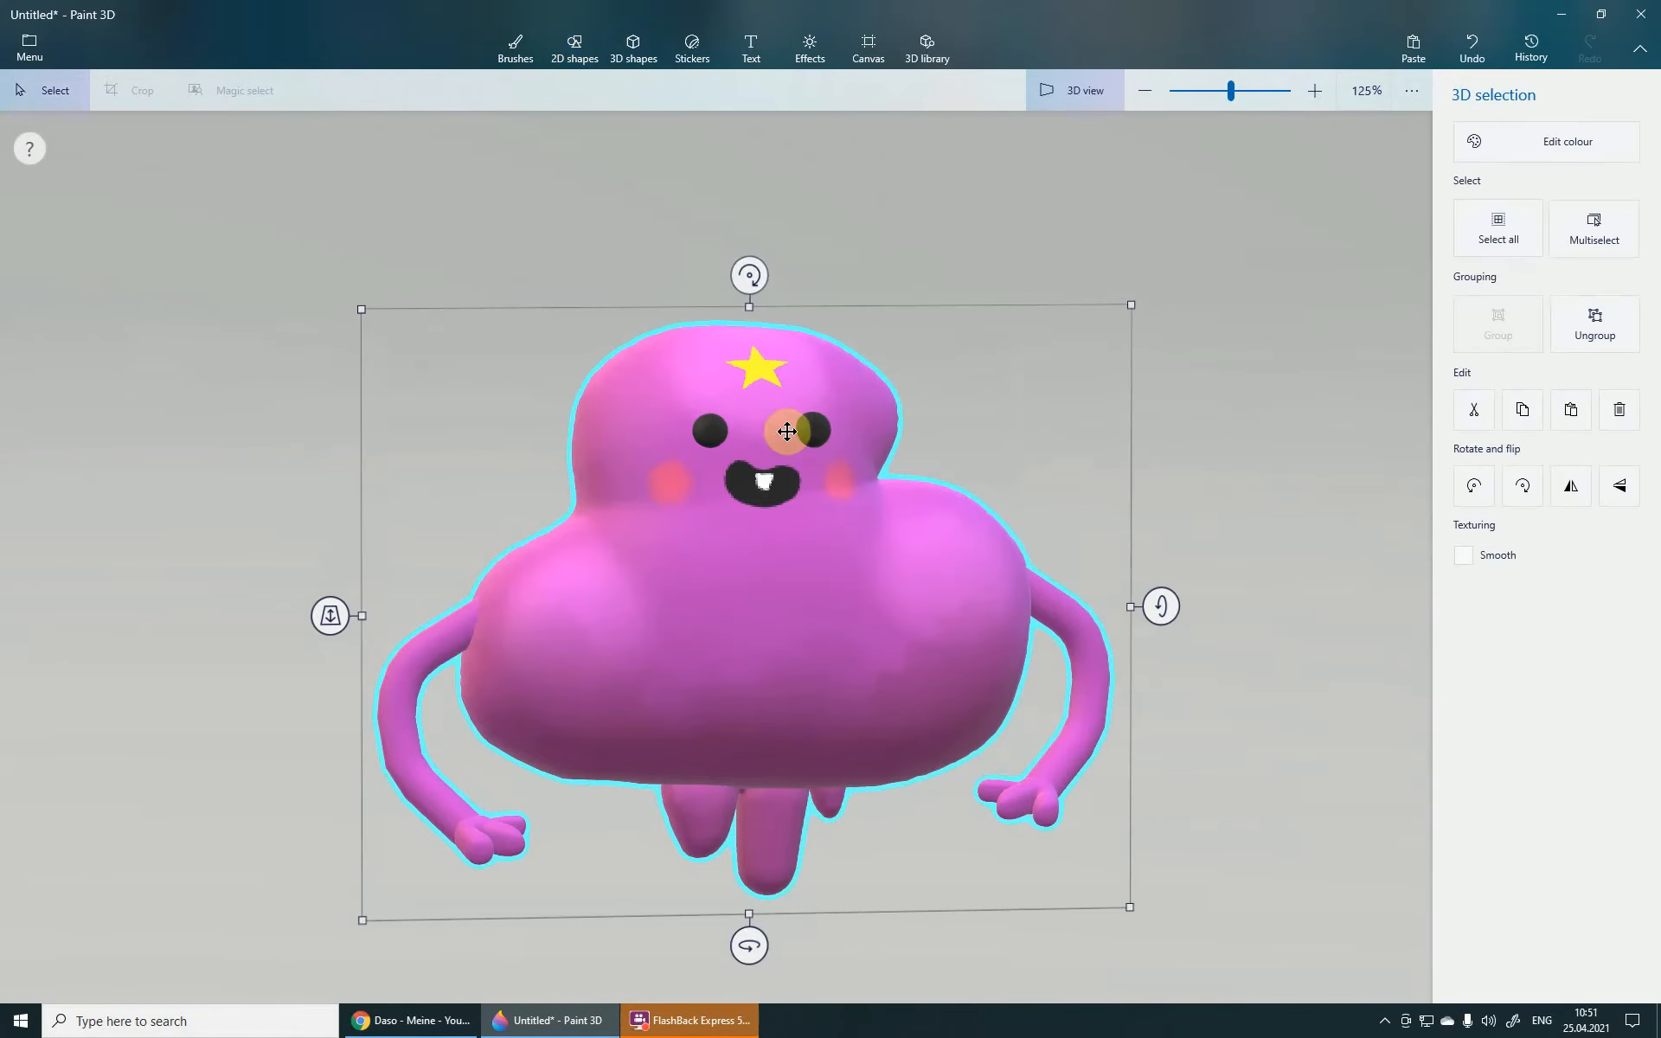
drag(1167, 493, 1134, 493)
scroll(1043, 506, down, 1)
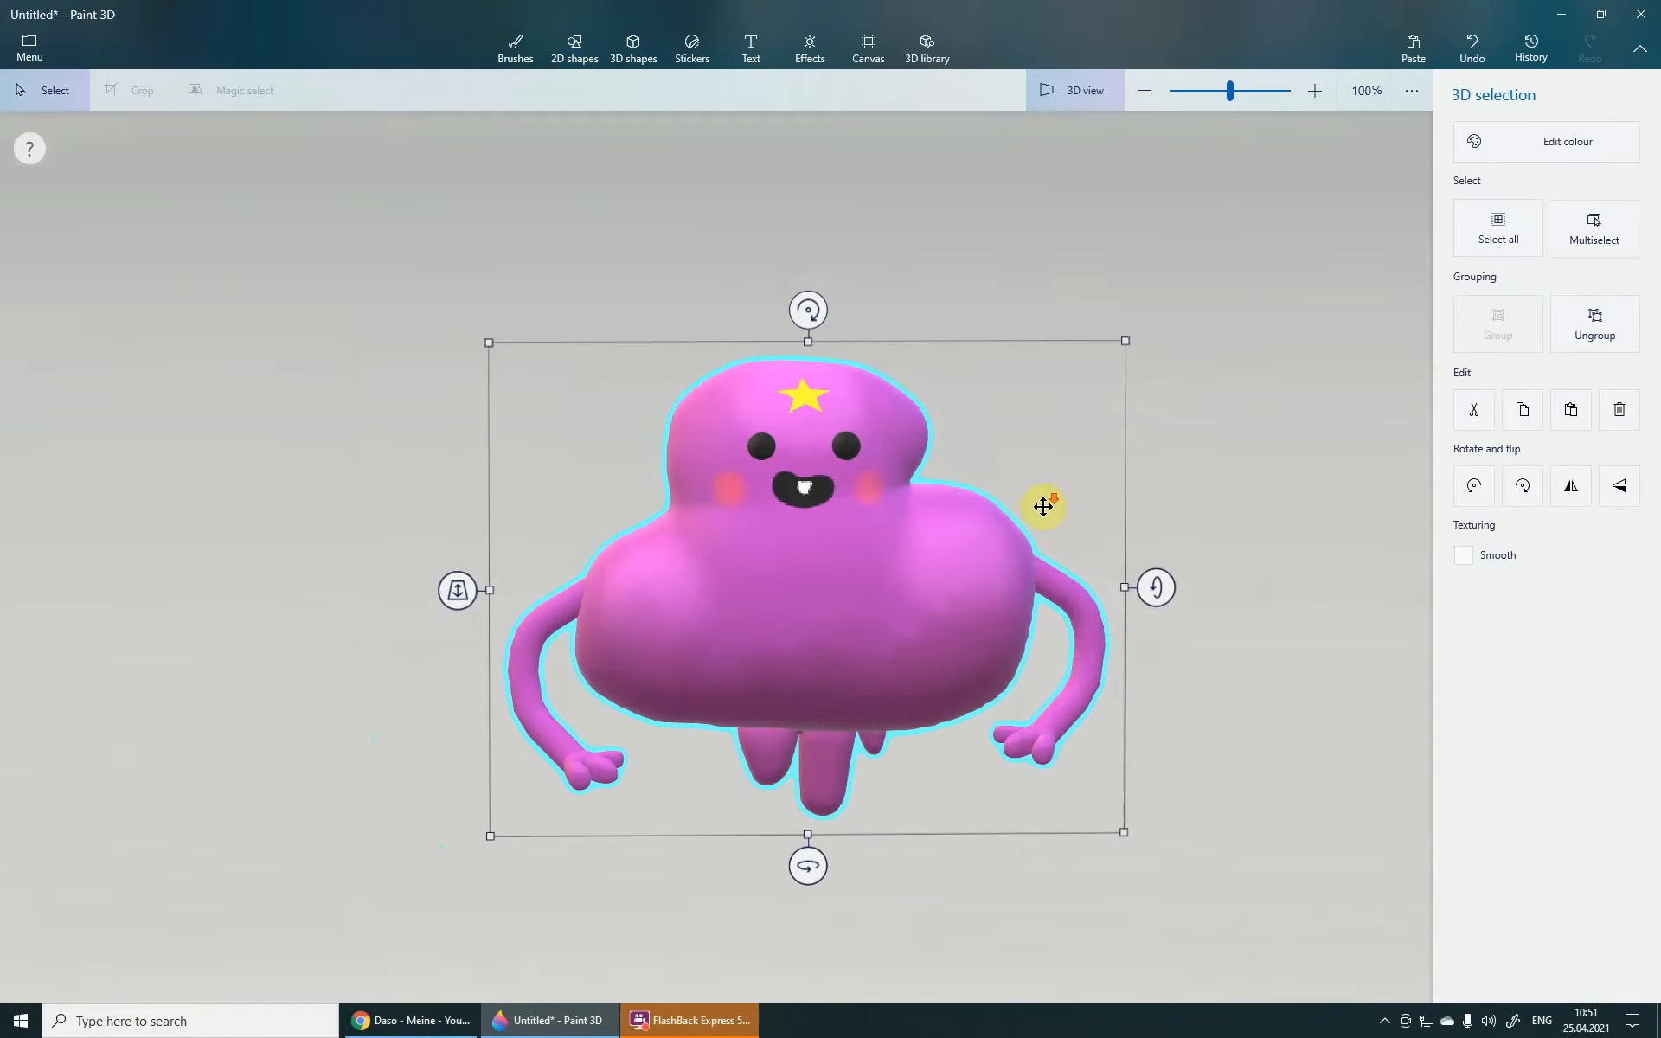
right_click(1034, 537)
click(994, 418)
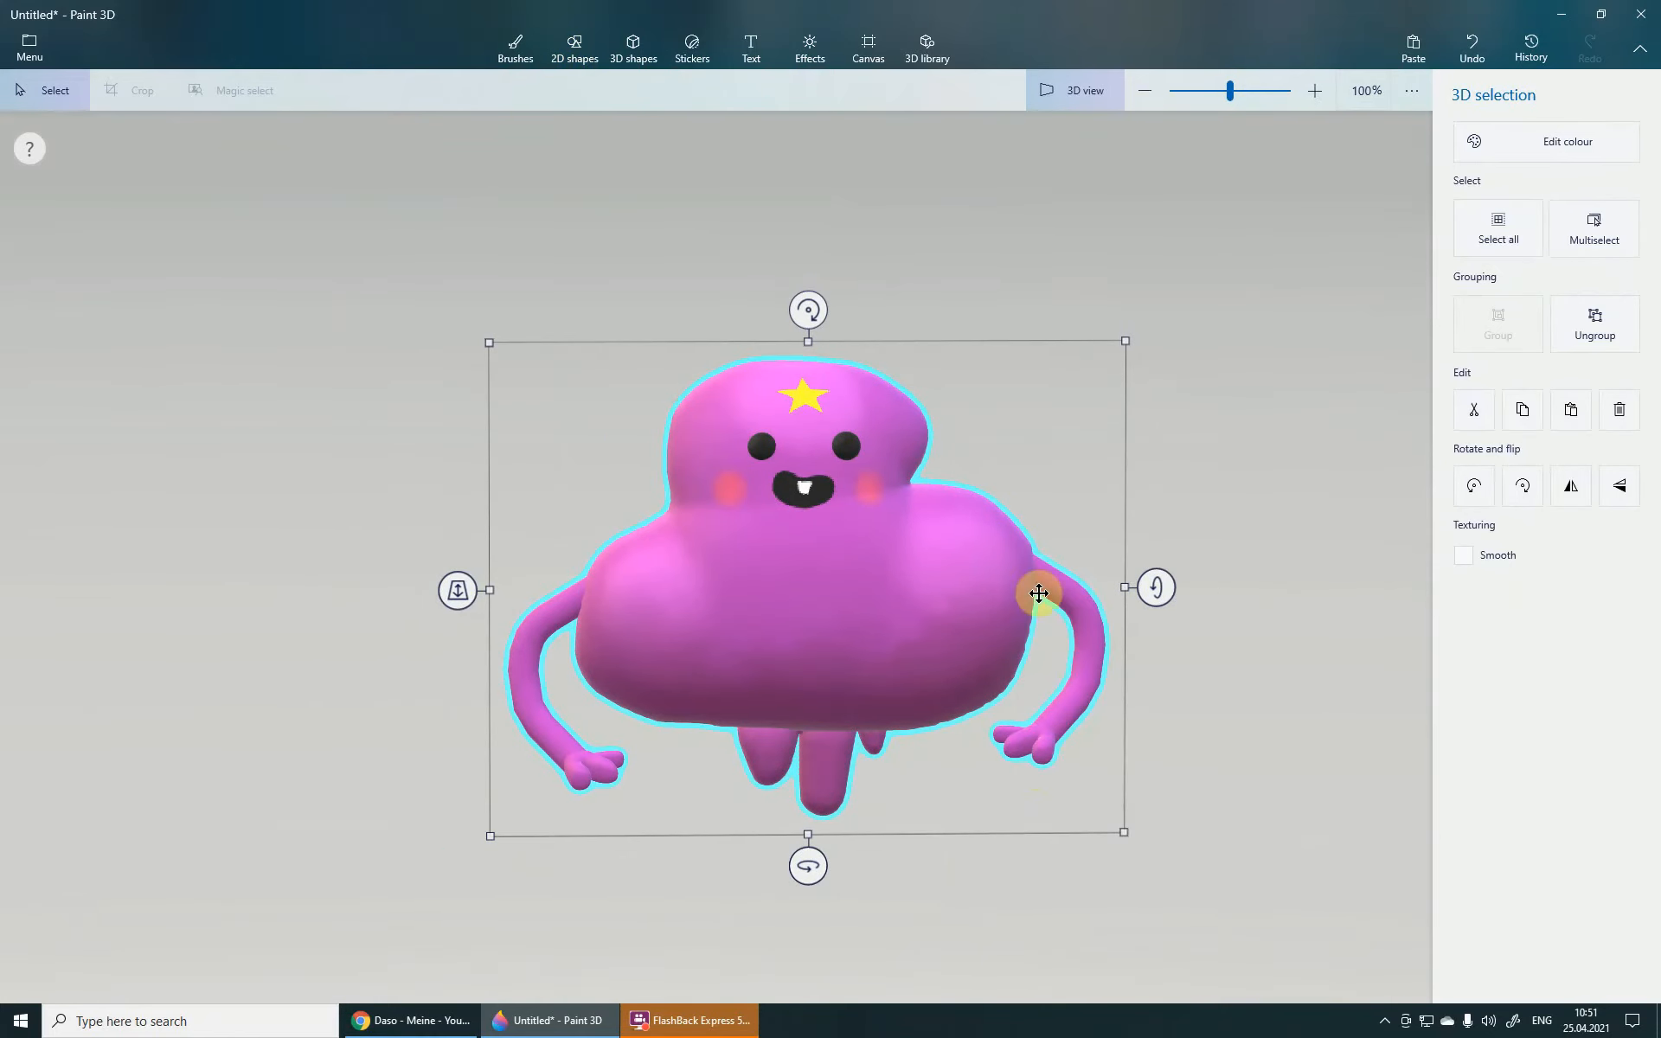
right_click(954, 567)
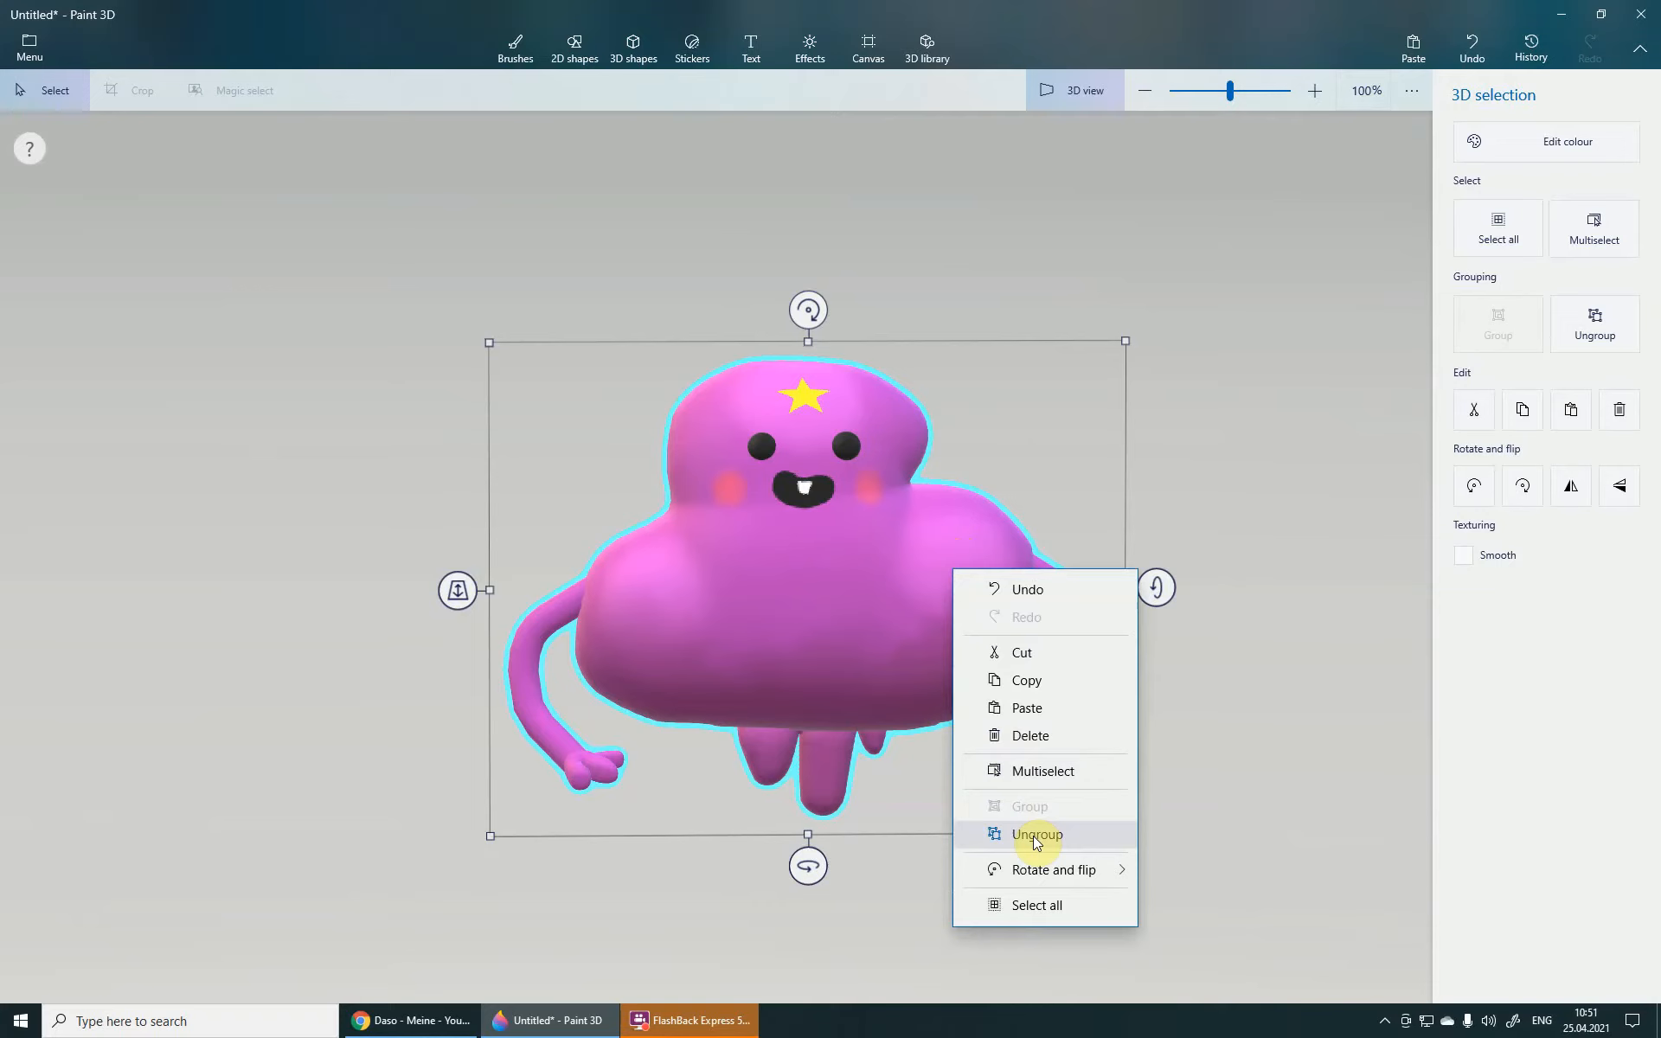
click(1275, 355)
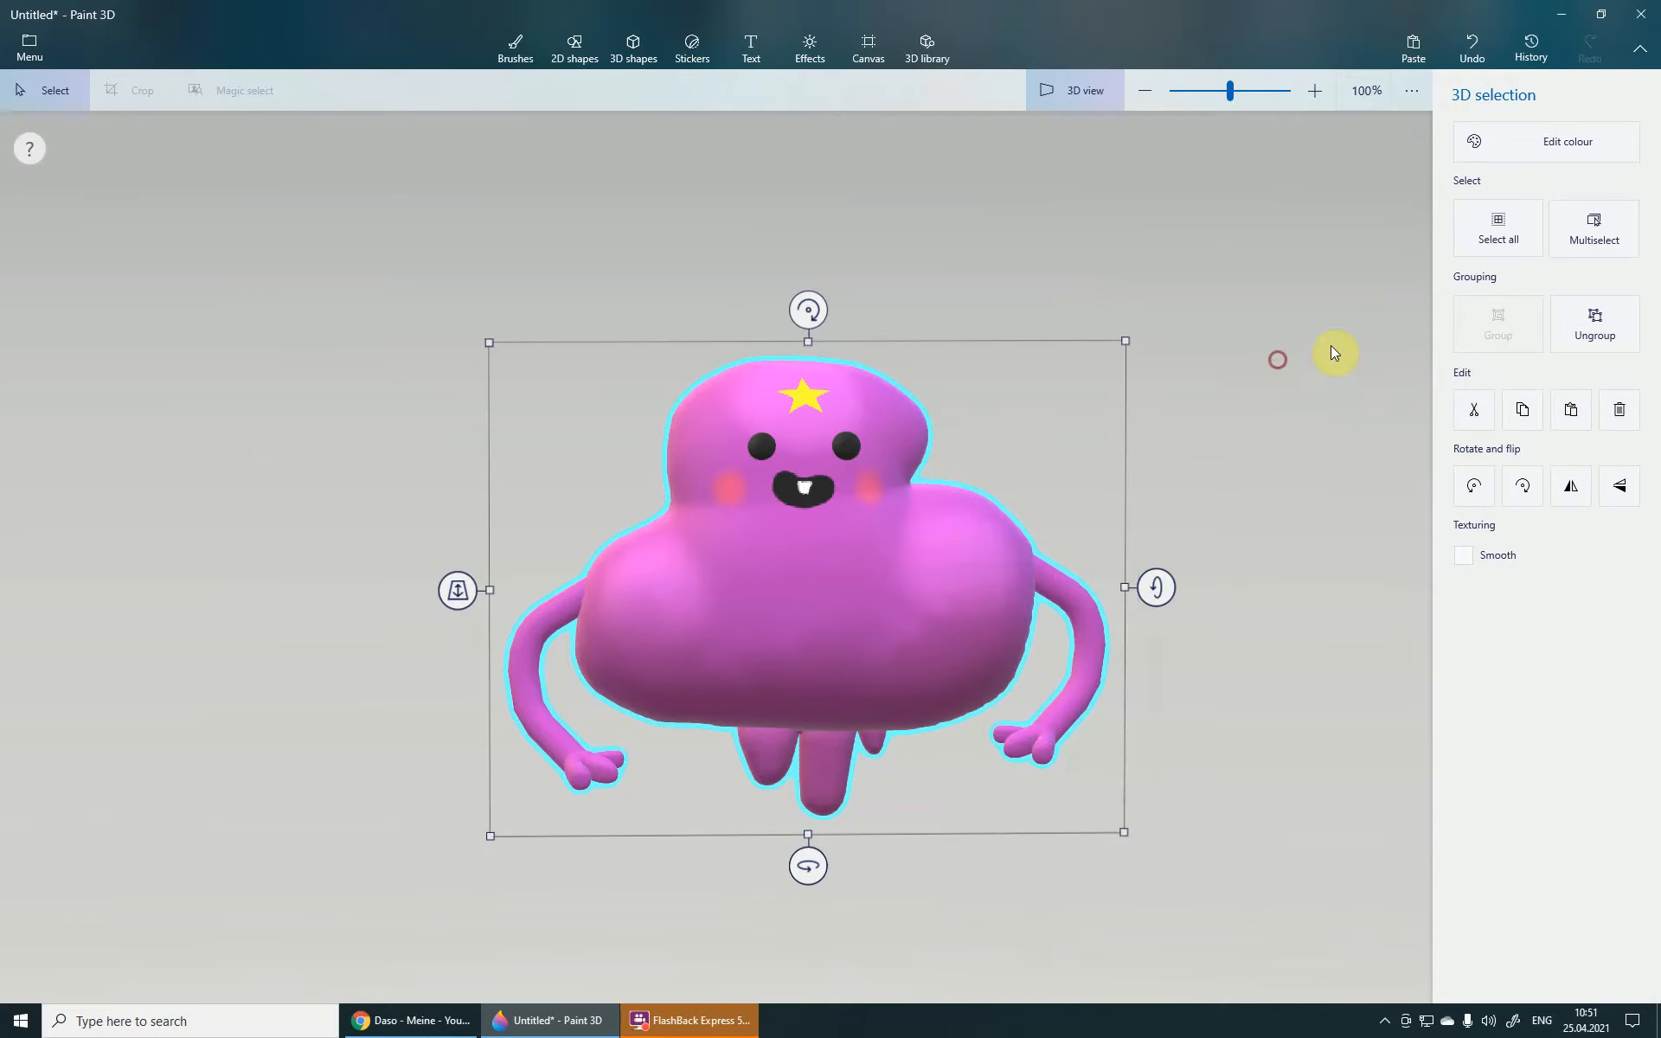
- Try to multiselect the eye on the right within the grouped character
click(1610, 239)
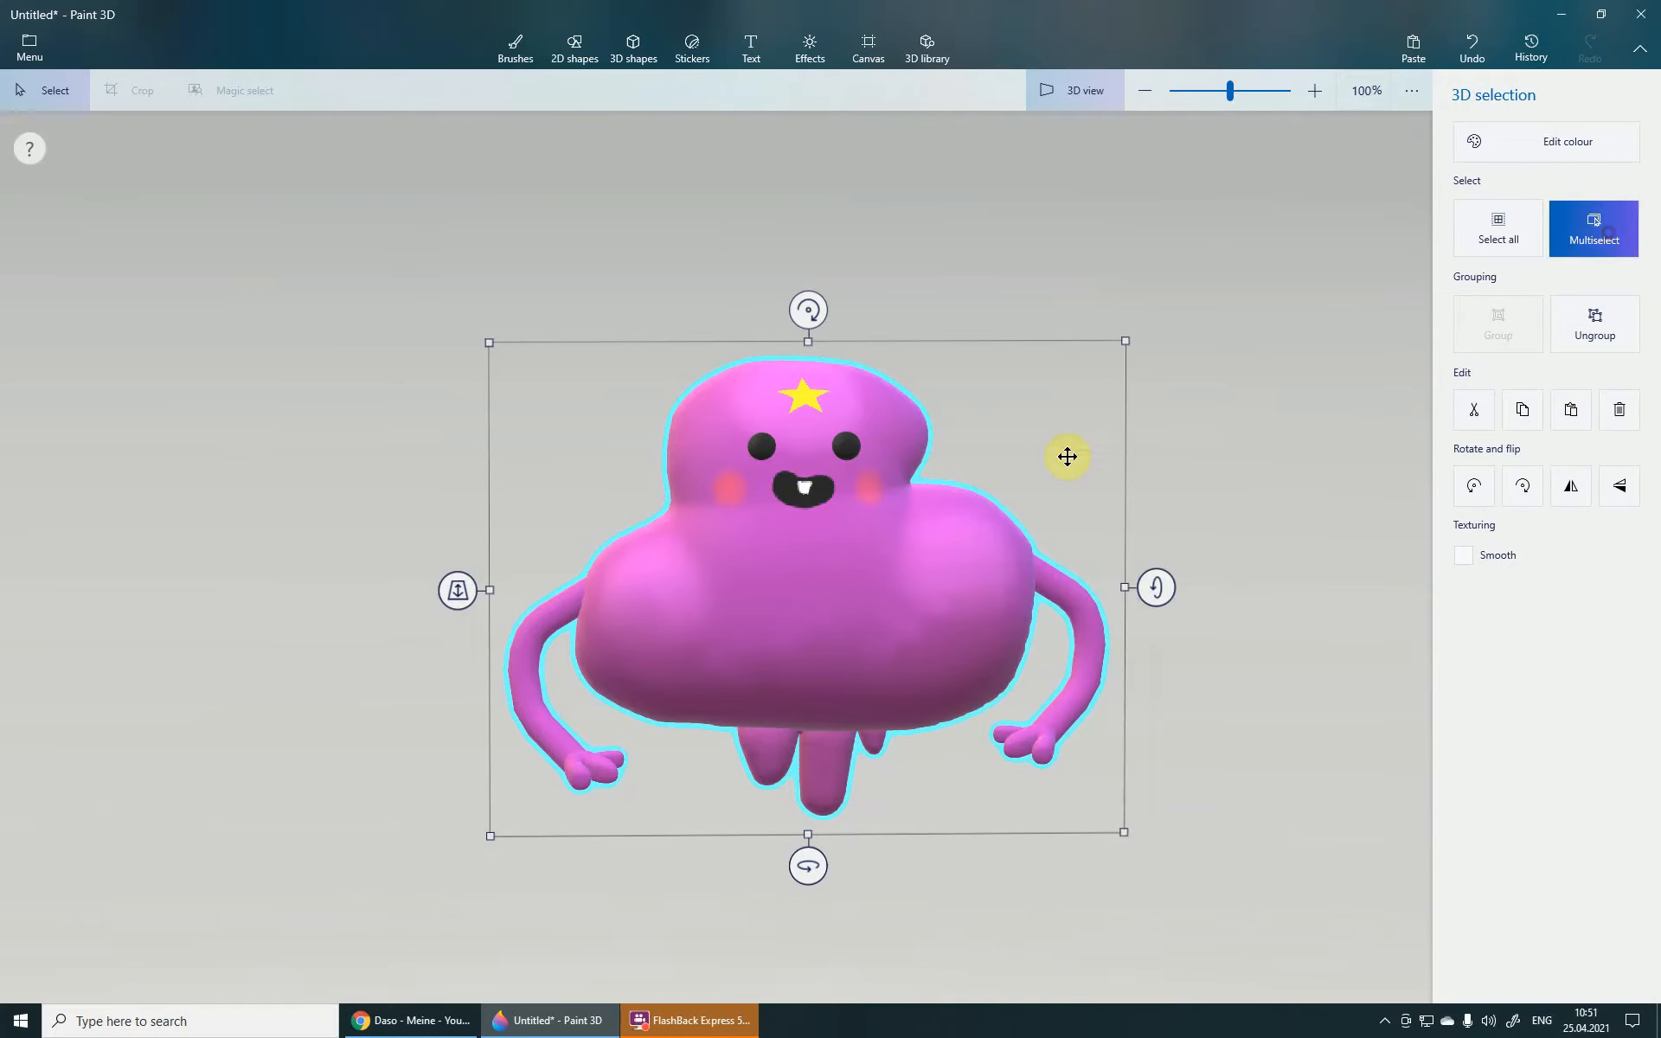
click(846, 446)
click(846, 448)
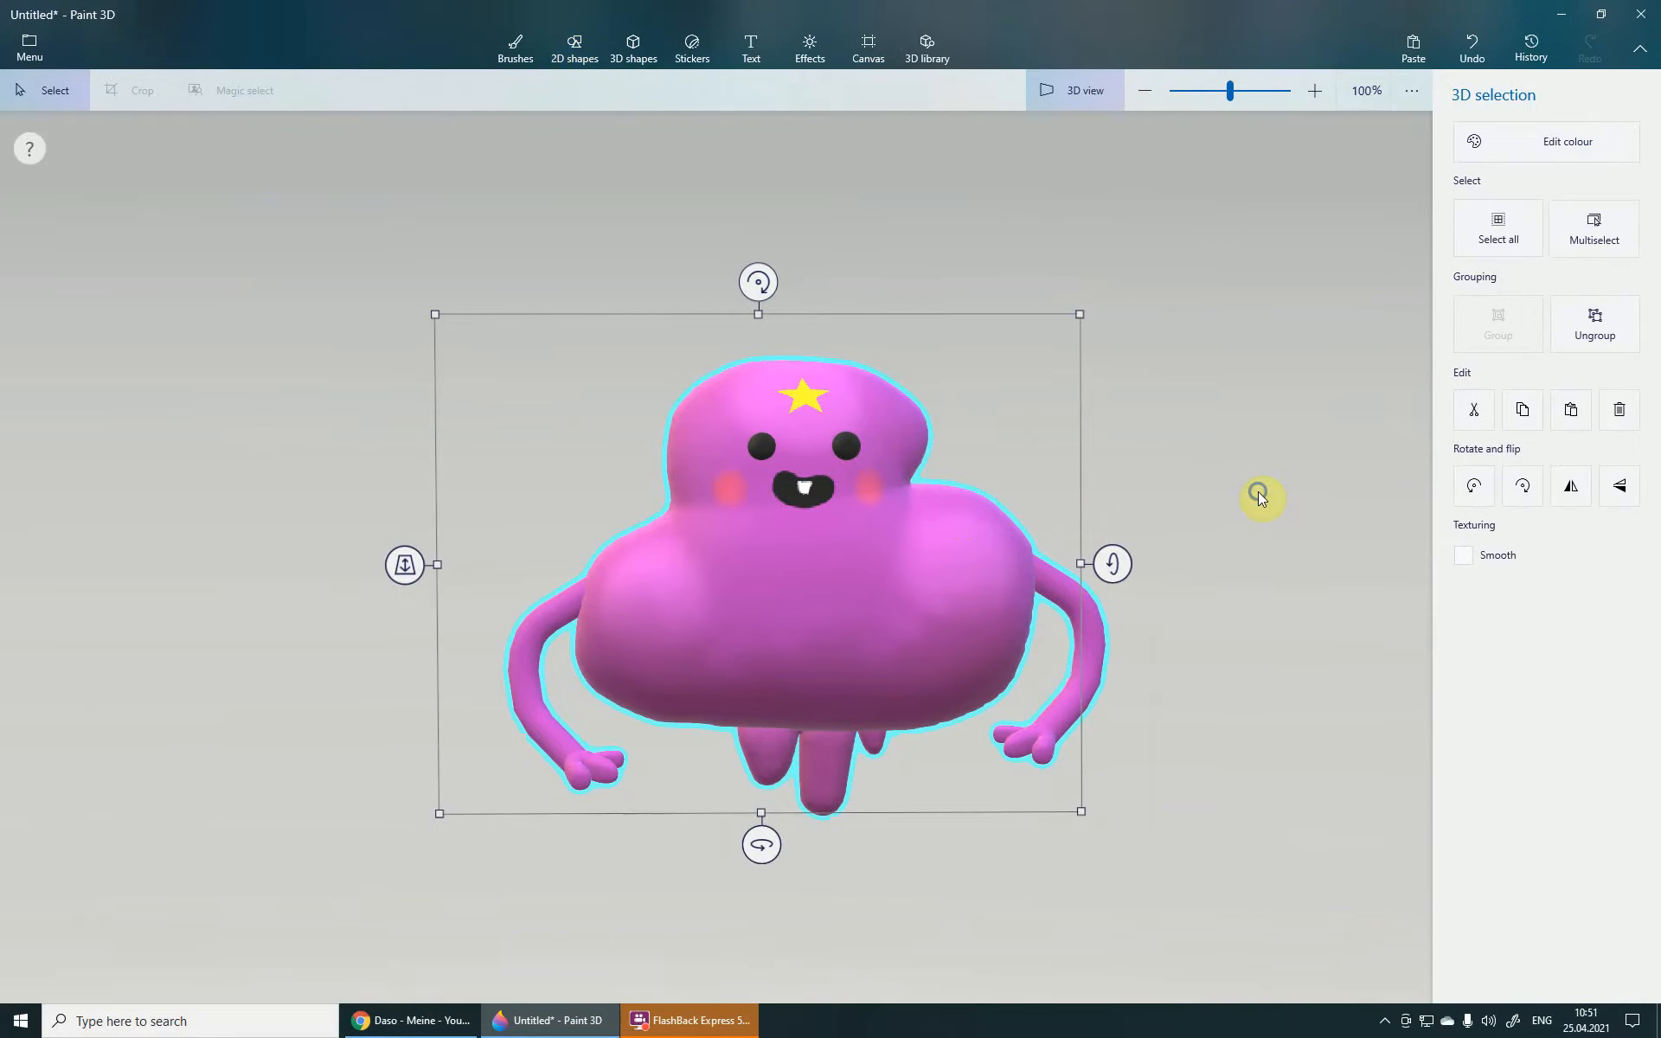
- Ungroup the character back into its separate parts
mouse_move(1258, 493)
right_down()
mouse_move(1043, 502)
mouse_move(1241, 503)
right_up()
right_click(903, 572)
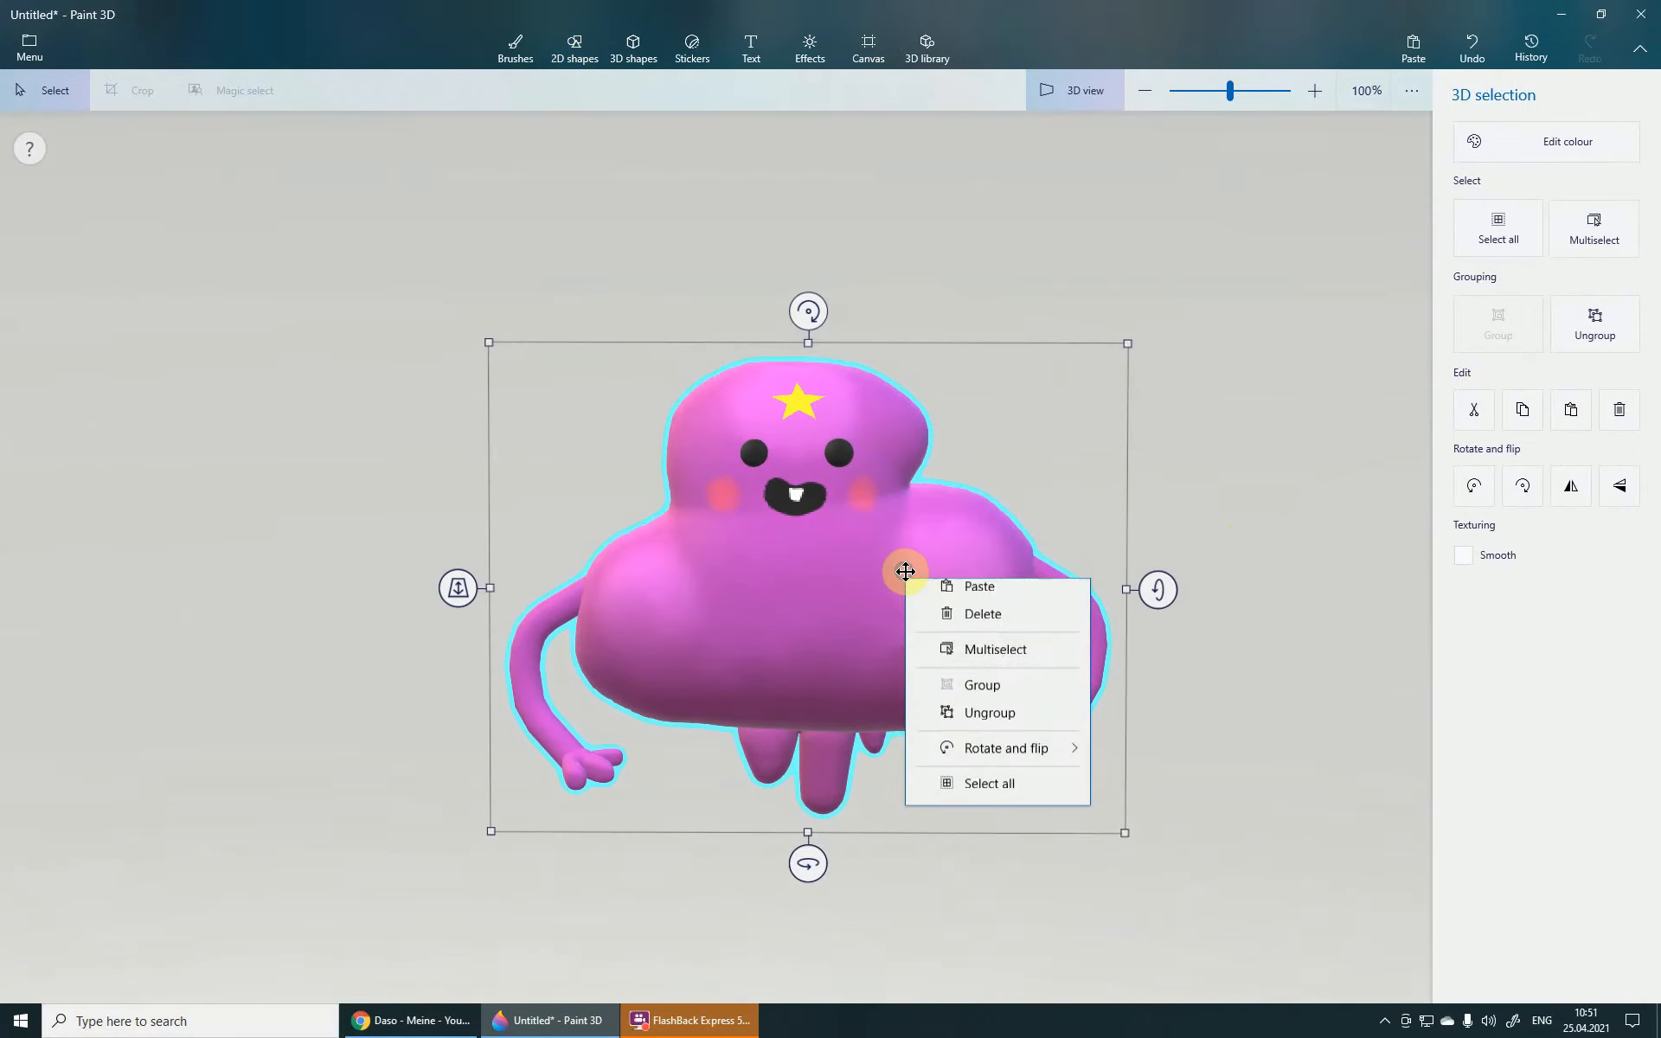
click(992, 845)
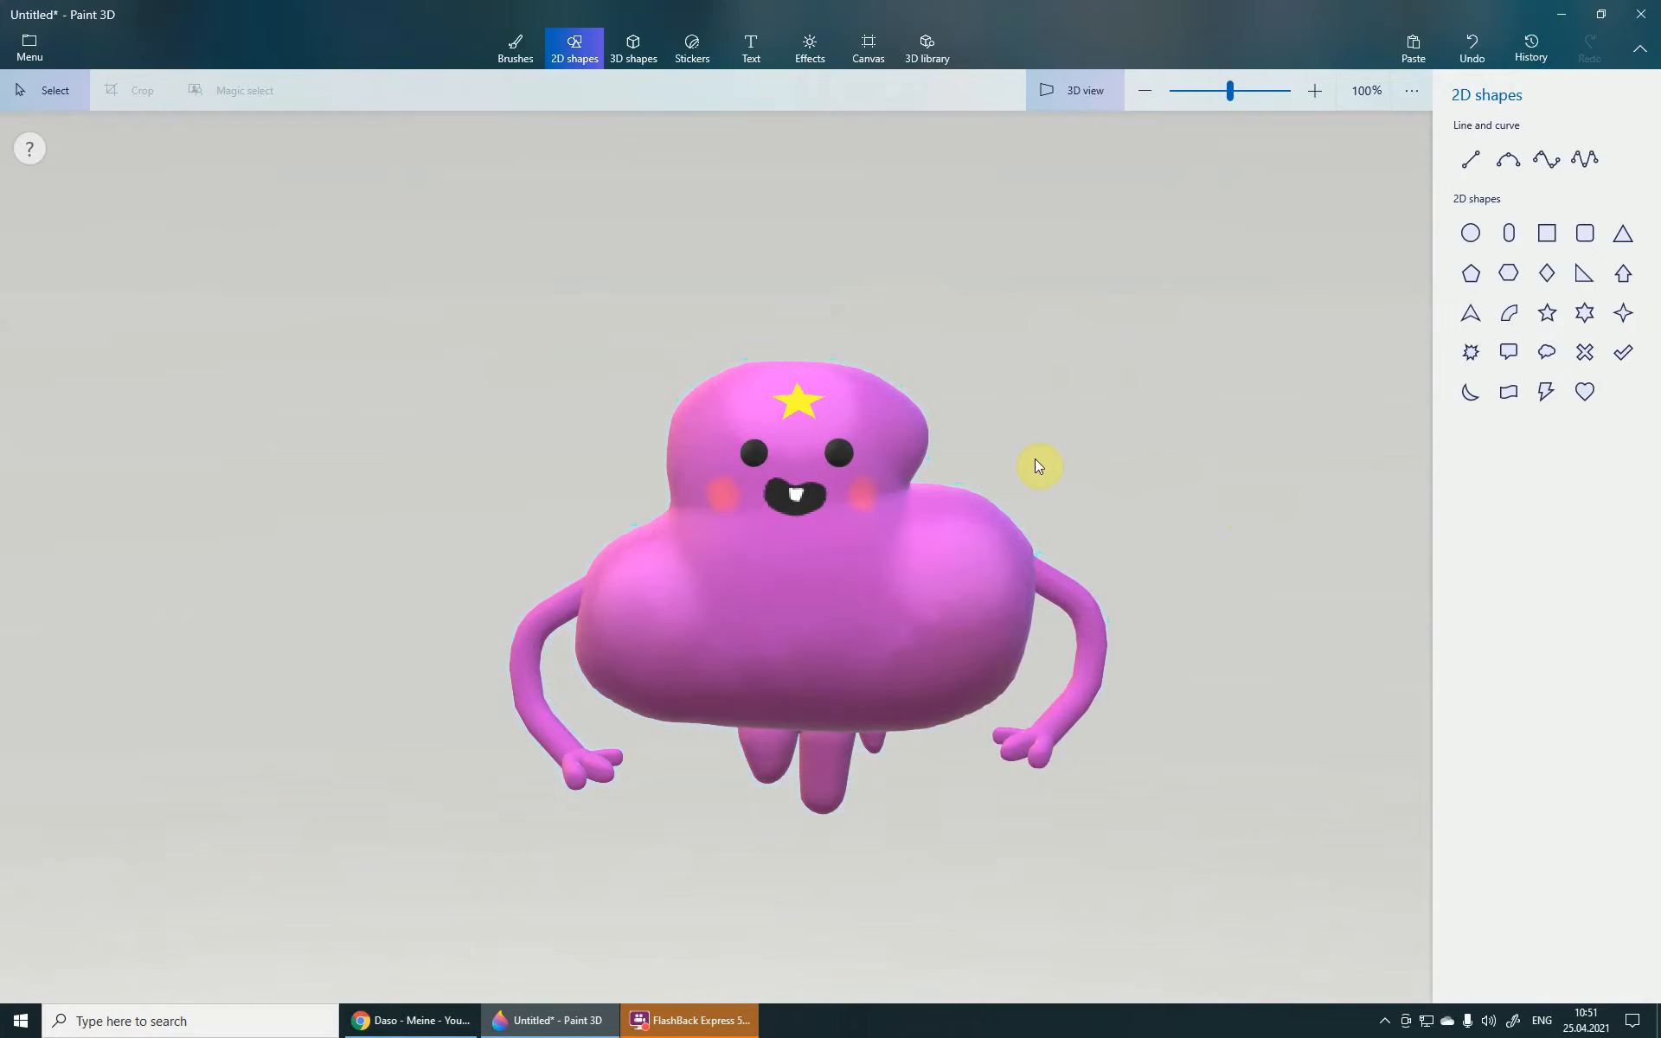
- Select both eyes together and lower them slightly towards the mouth
scroll(852, 467, up, 2)
click(837, 454)
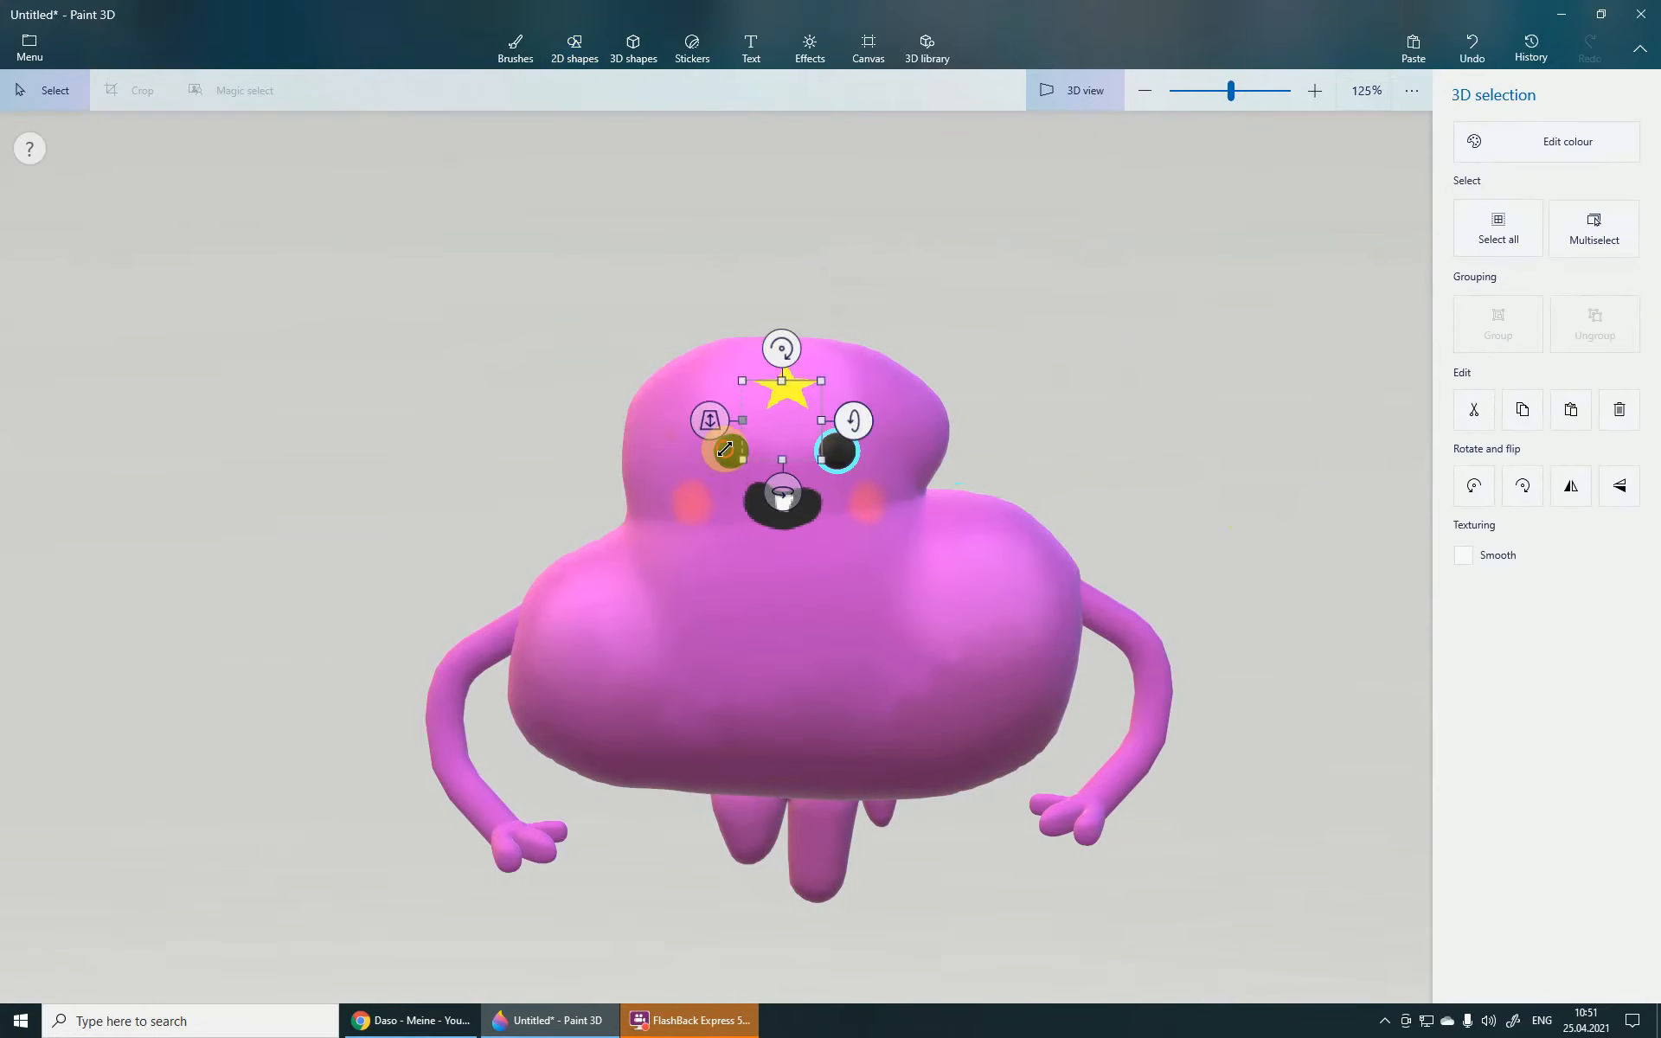
click(725, 449)
right_drag(1149, 466, 1045, 423)
scroll(852, 459, up, 2)
ctrl+click(832, 450)
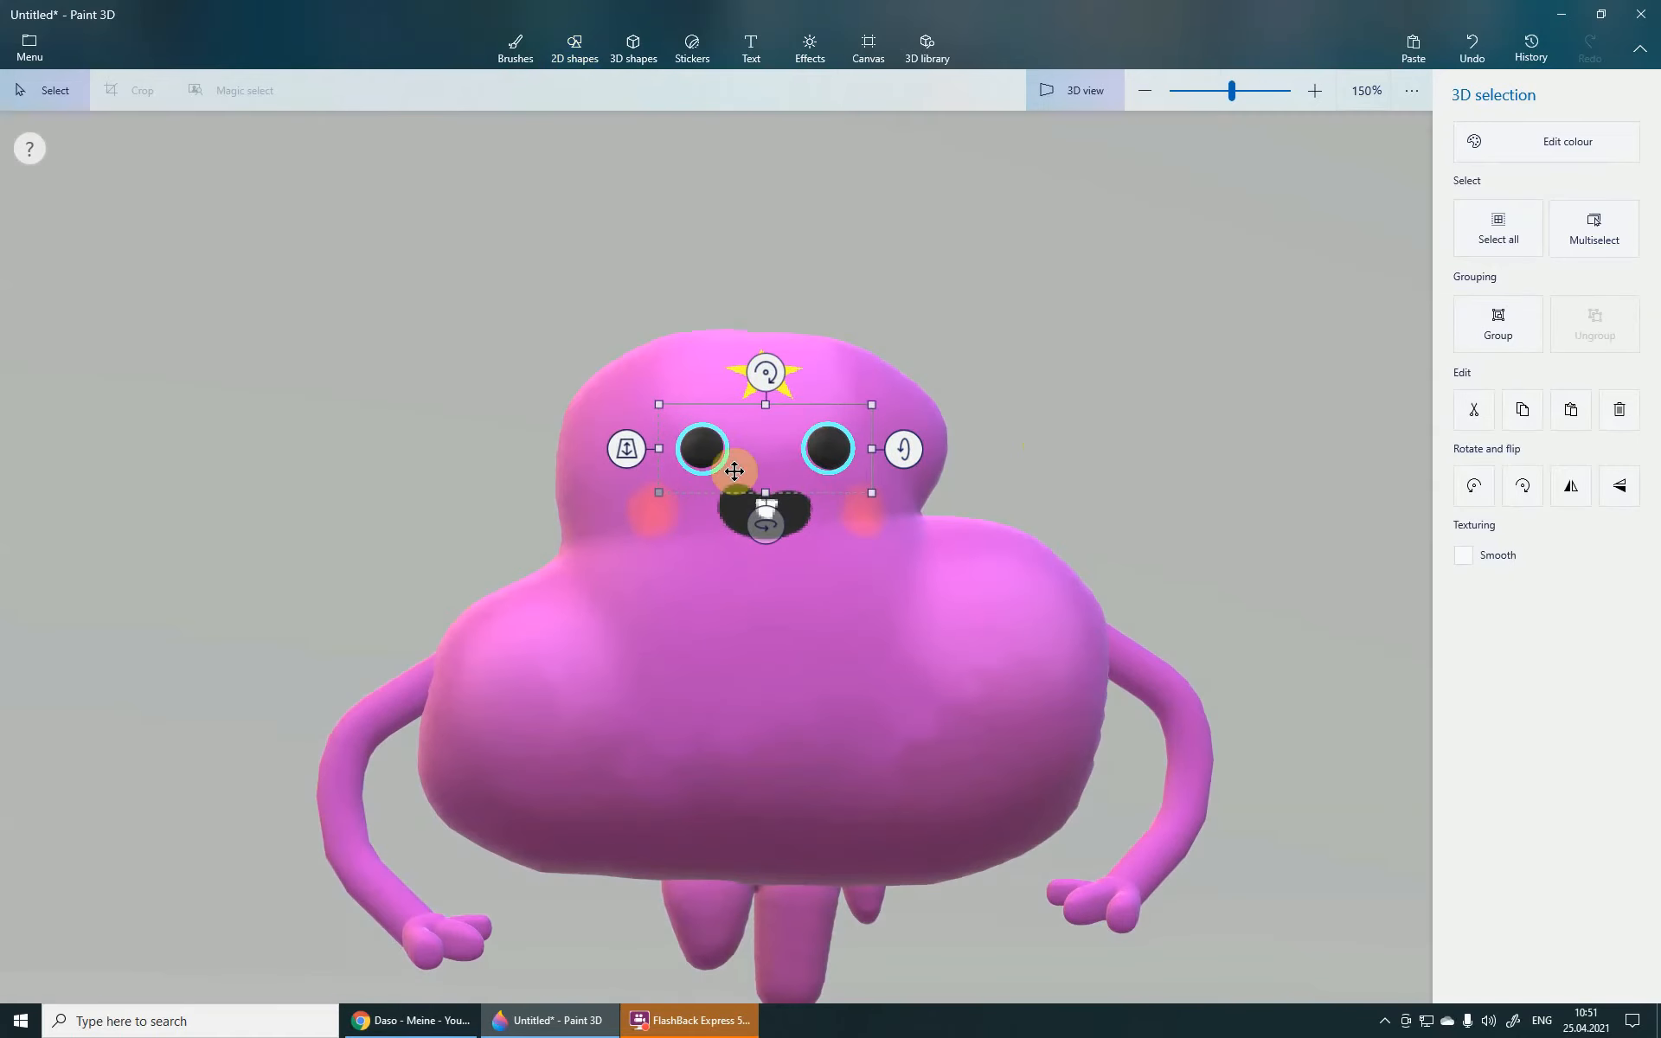
scroll(827, 449, up, 2)
drag(826, 449, 824, 484)
scroll(1131, 437, down, 3)
click(1144, 440)
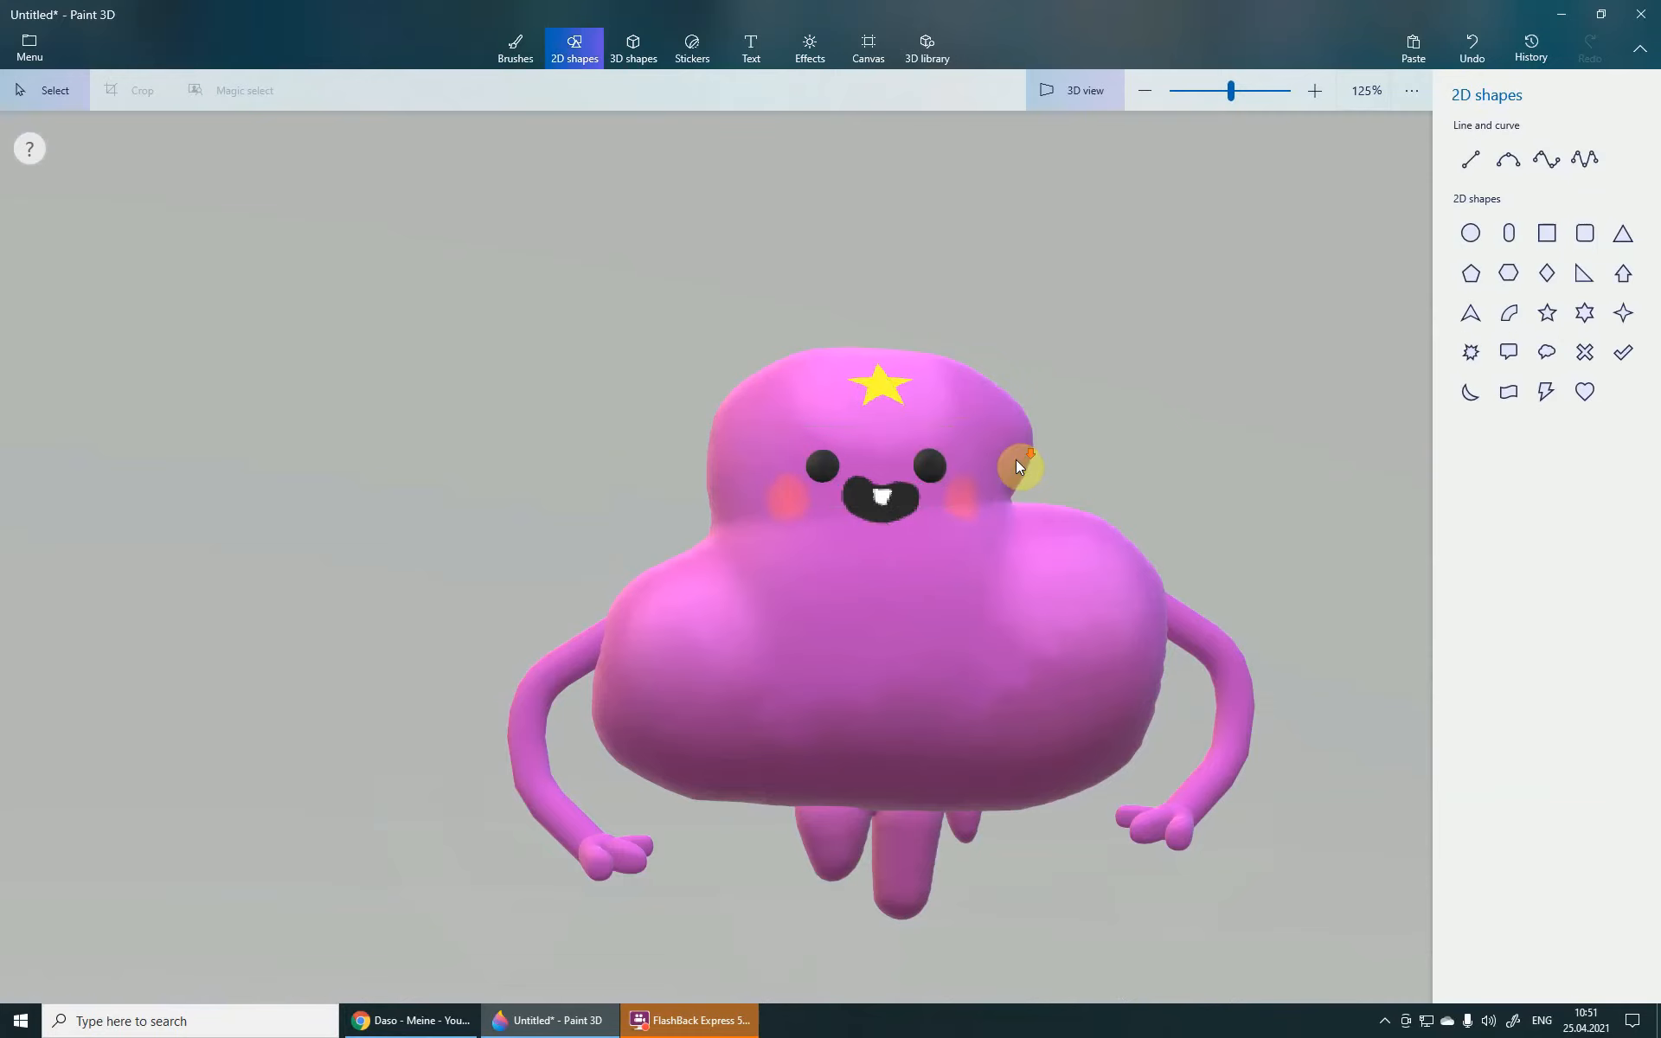
- Select the whole character with all its parts and ungroup it
scroll(1186, 472, down, 5)
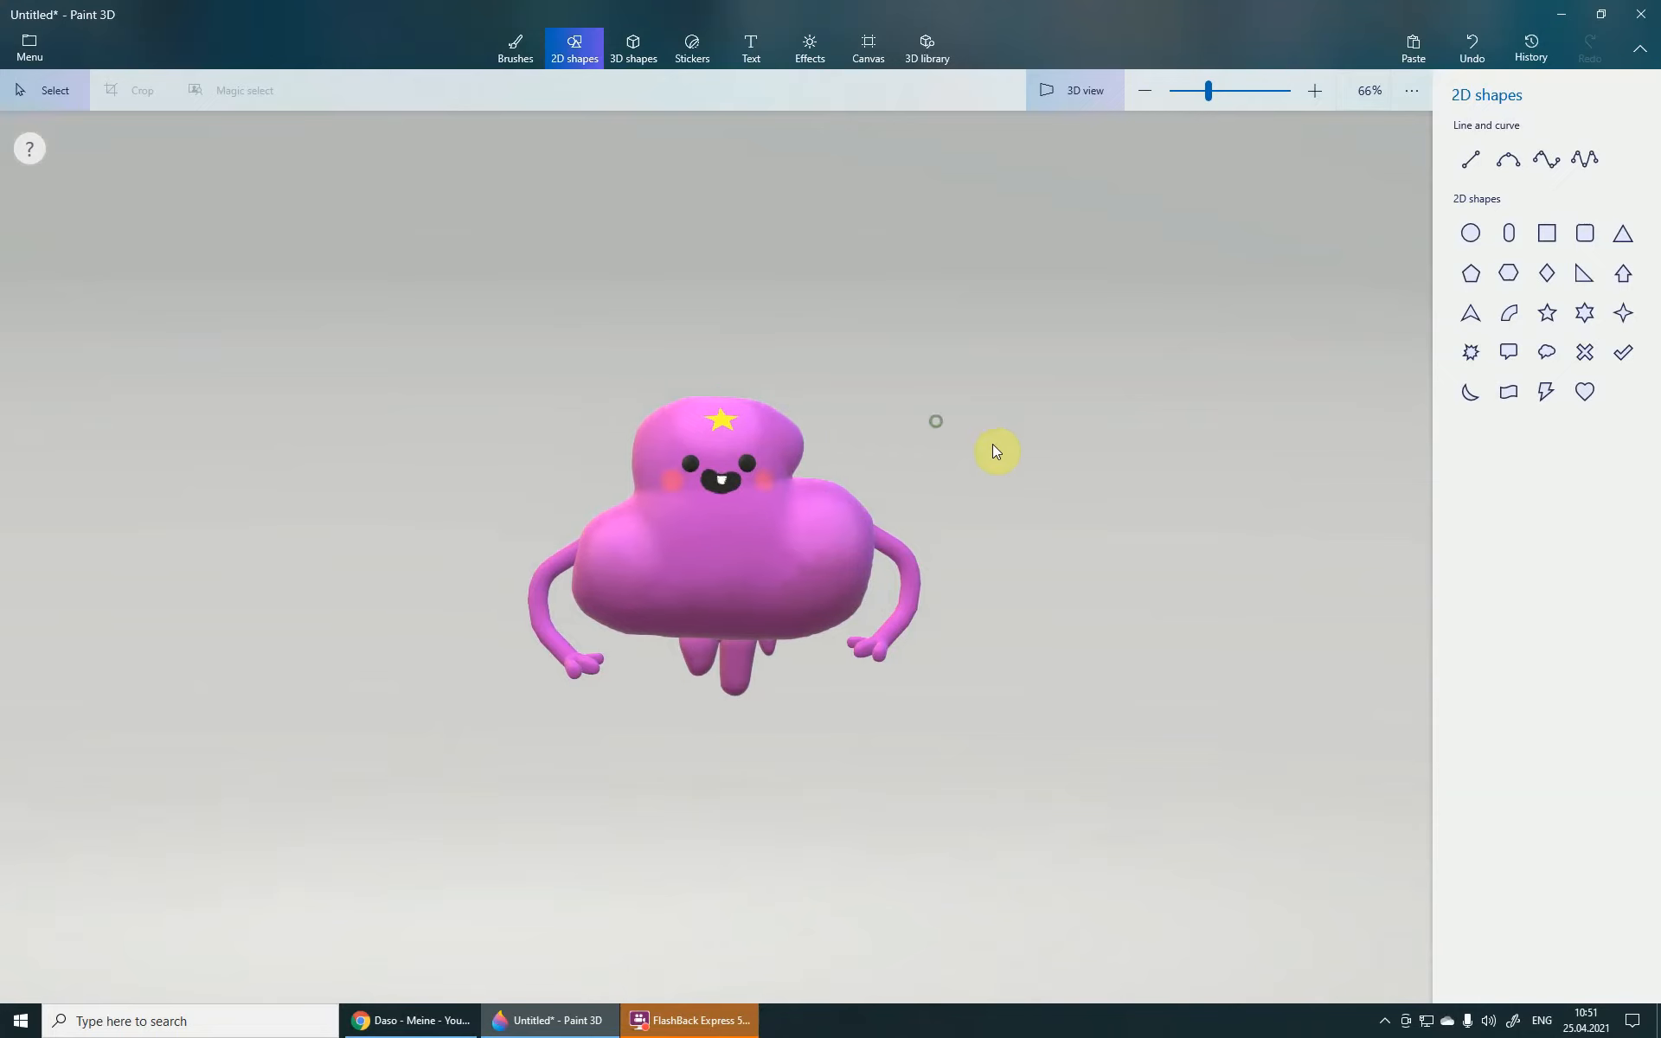
scroll(941, 463, up, 1)
drag(419, 285, 1272, 834)
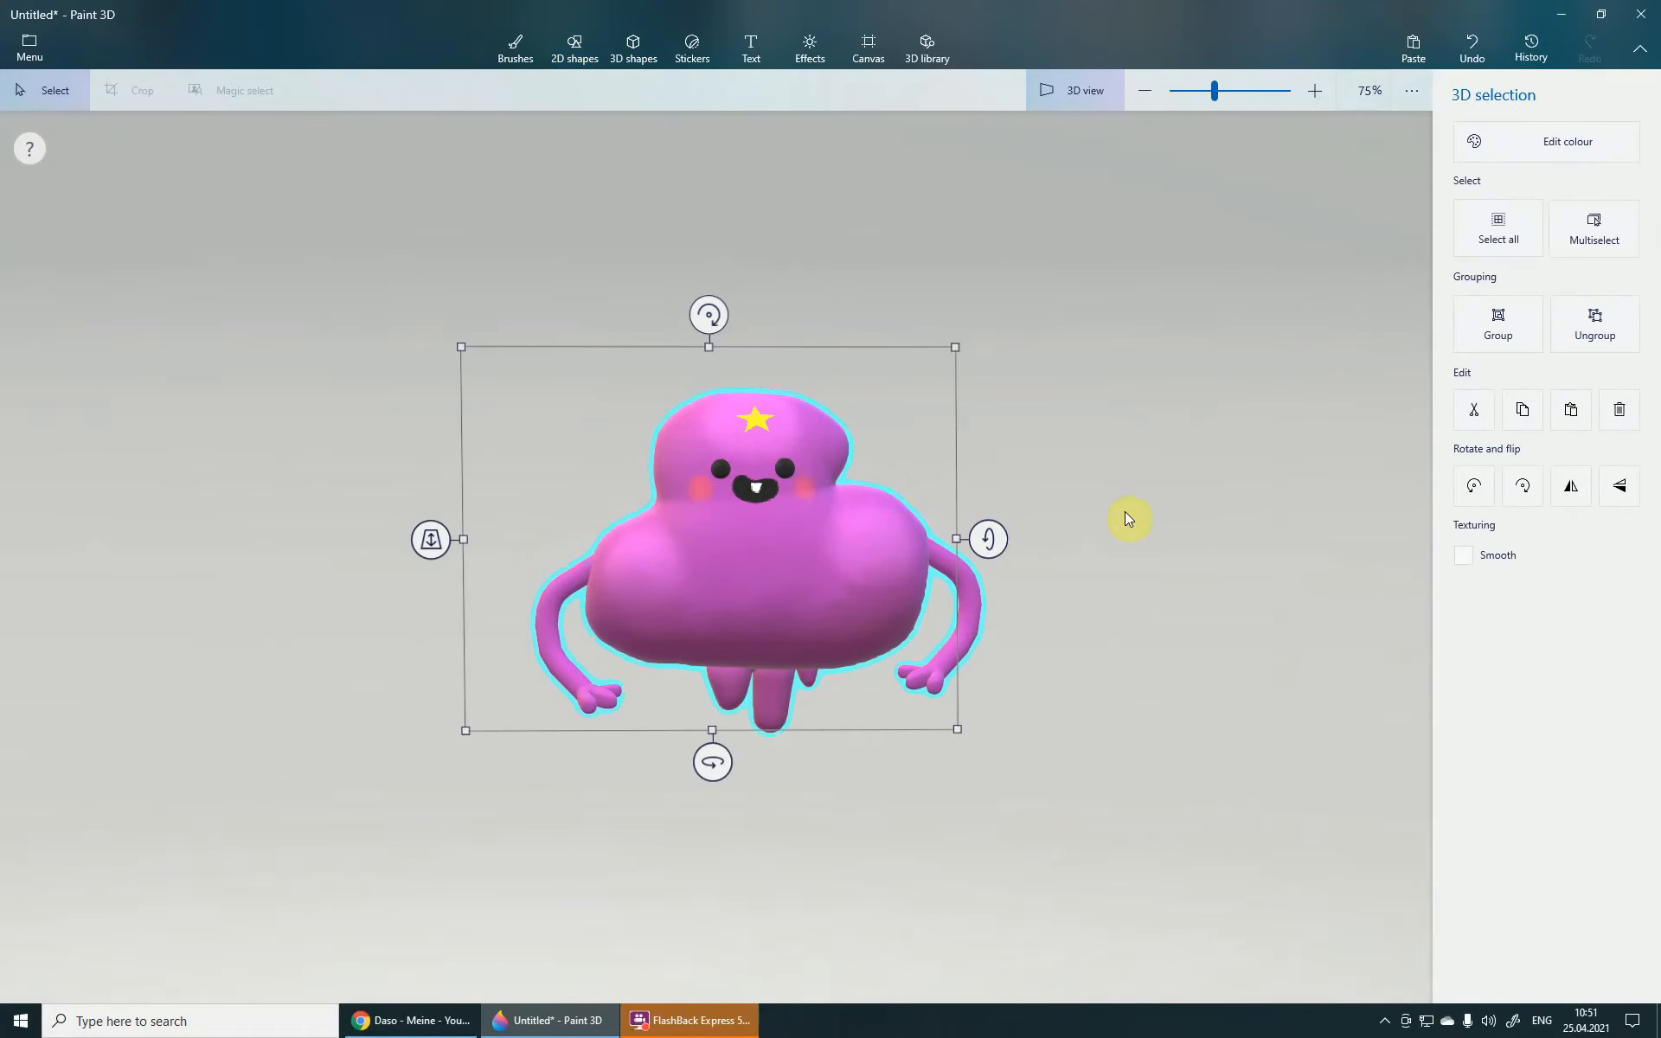
drag(1108, 519, 1064, 525)
right_click(922, 482)
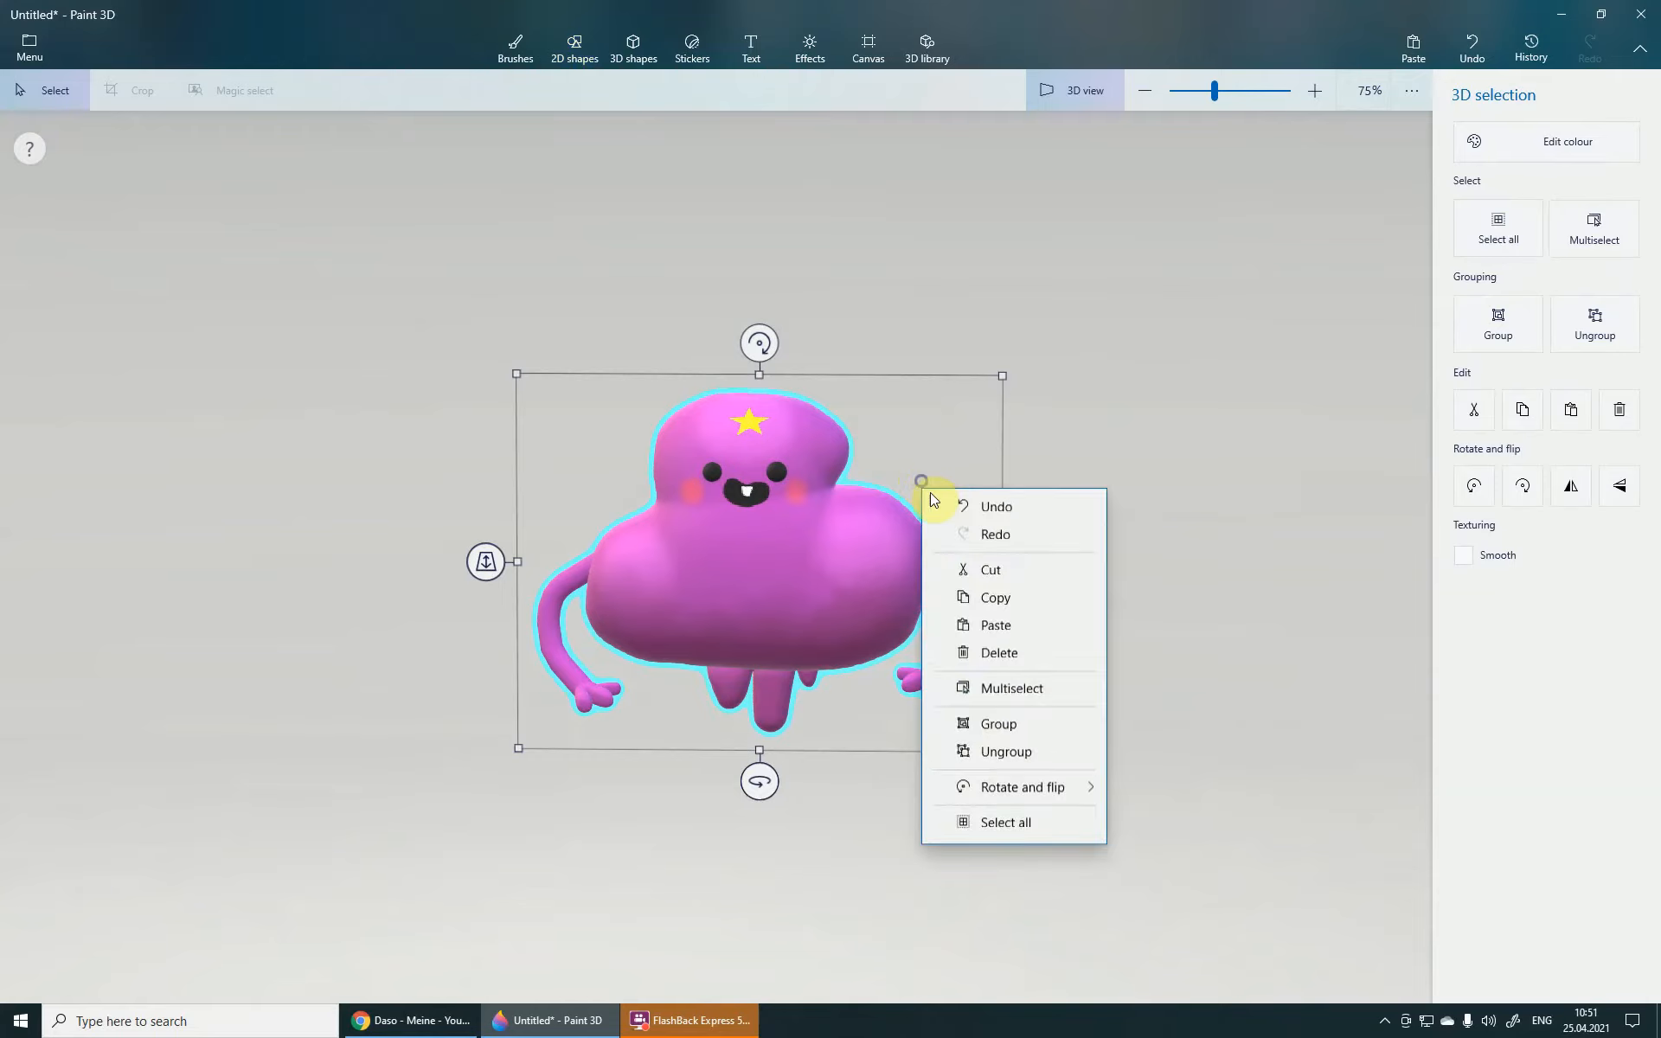
click(999, 753)
mouse_move(1134, 686)
mouse_down()
mouse_move(701, 674)
mouse_move(1171, 671)
mouse_move(1208, 575)
mouse_move(1241, 698)
mouse_move(1185, 576)
mouse_move(1223, 649)
mouse_move(912, 690)
mouse_move(1164, 671)
mouse_move(671, 678)
mouse_move(994, 675)
mouse_move(699, 718)
mouse_move(1071, 711)
mouse_move(1303, 618)
mouse_move(1057, 709)
mouse_move(1023, 749)
mouse_move(975, 667)
mouse_move(977, 724)
mouse_move(965, 667)
mouse_move(994, 734)
mouse_move(1042, 714)
mouse_move(745, 730)
mouse_move(887, 723)
mouse_move(927, 689)
mouse_move(987, 713)
mouse_up()
scroll(790, 524, up, 1)
drag(856, 631, 961, 730)
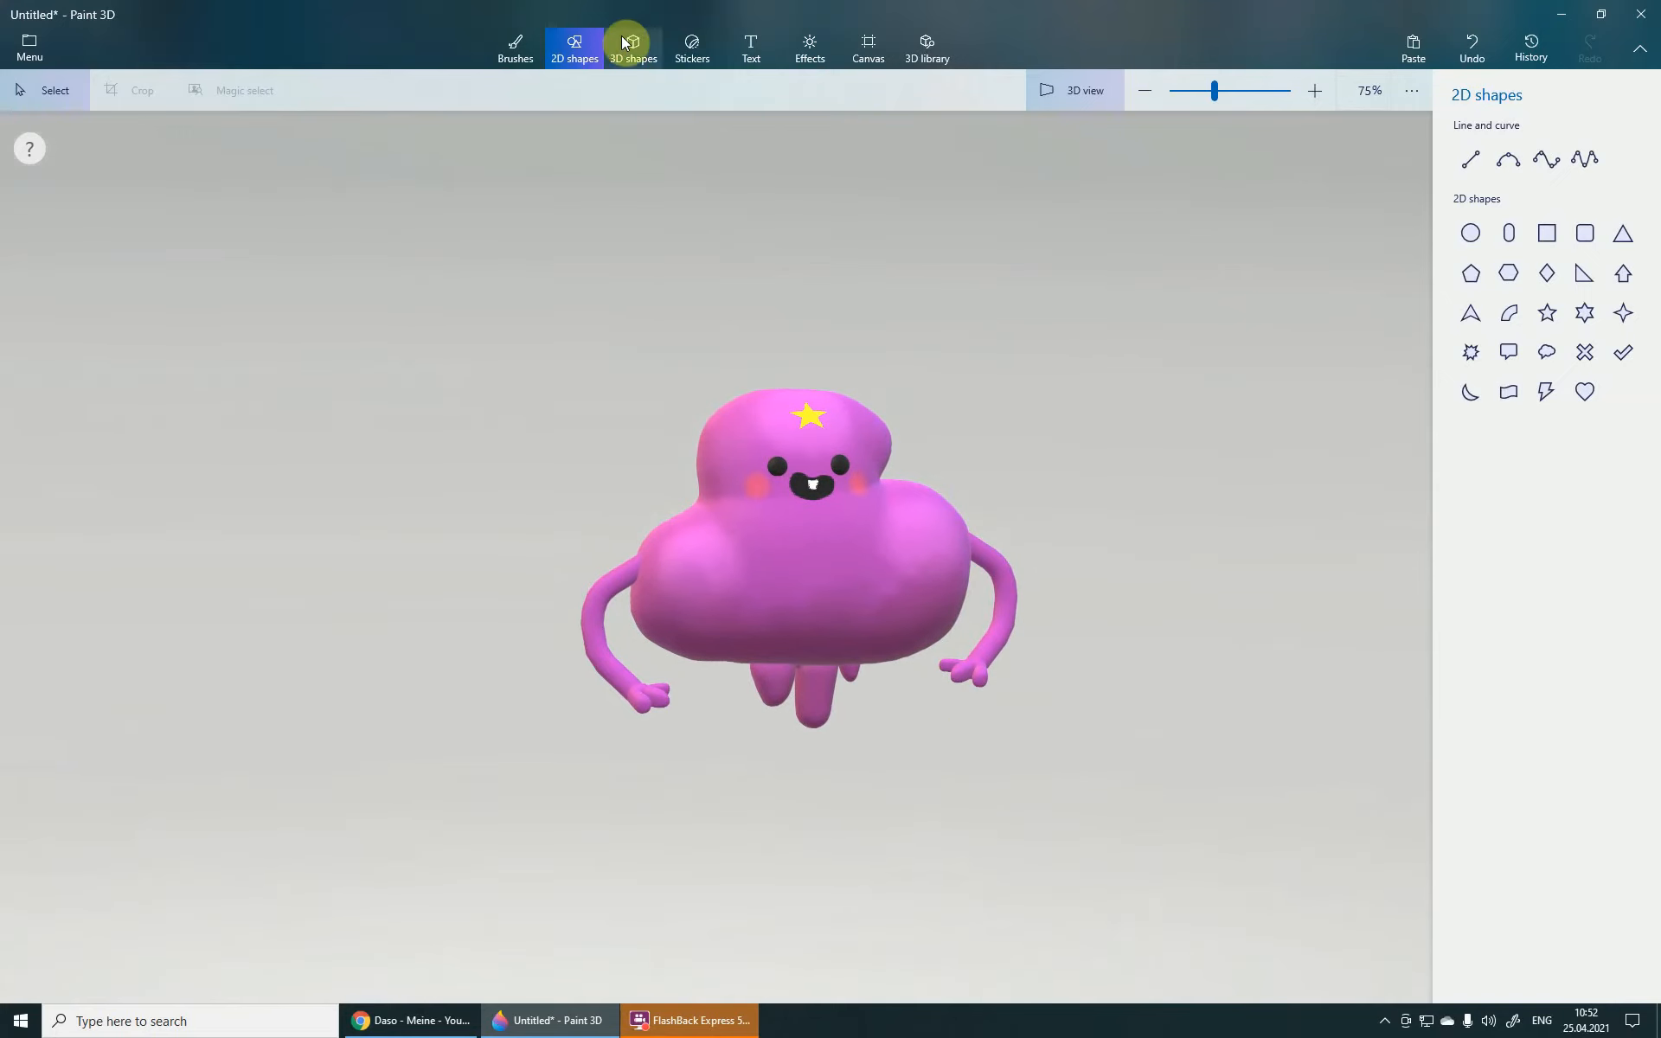
- Compare the Default, Taffy, Mist and several other effect filters on the scene, and apply the Lavender filter
click(869, 54)
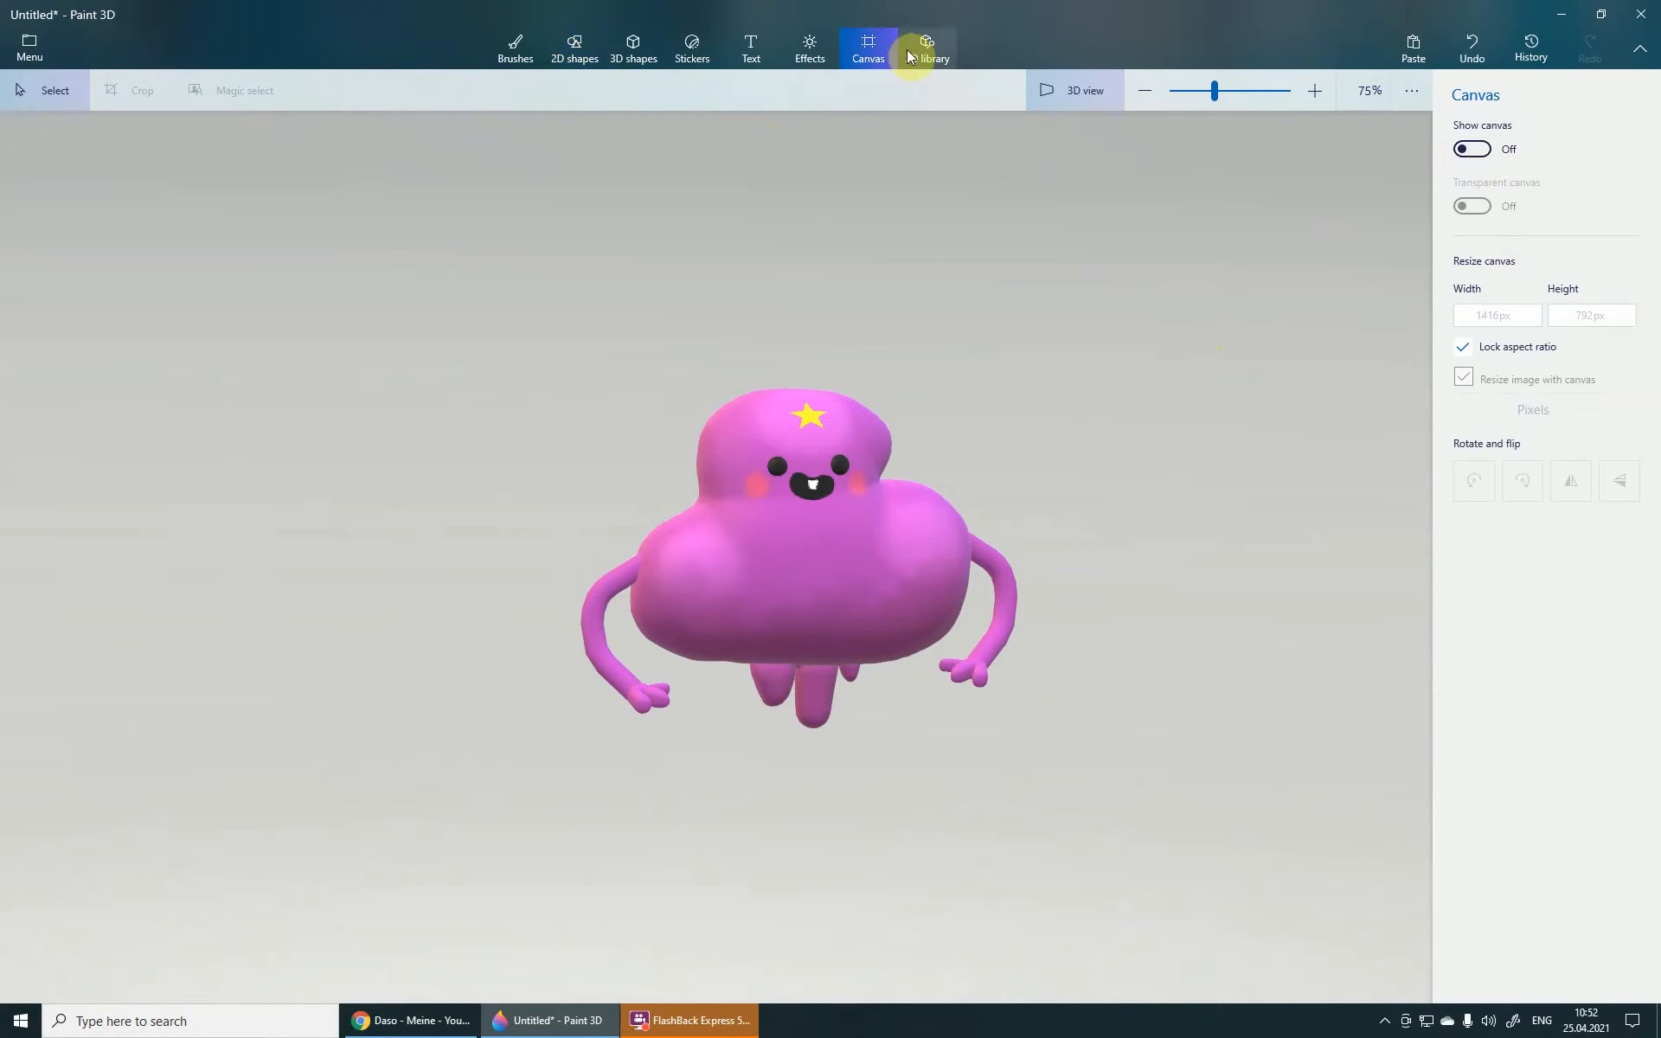
click(810, 50)
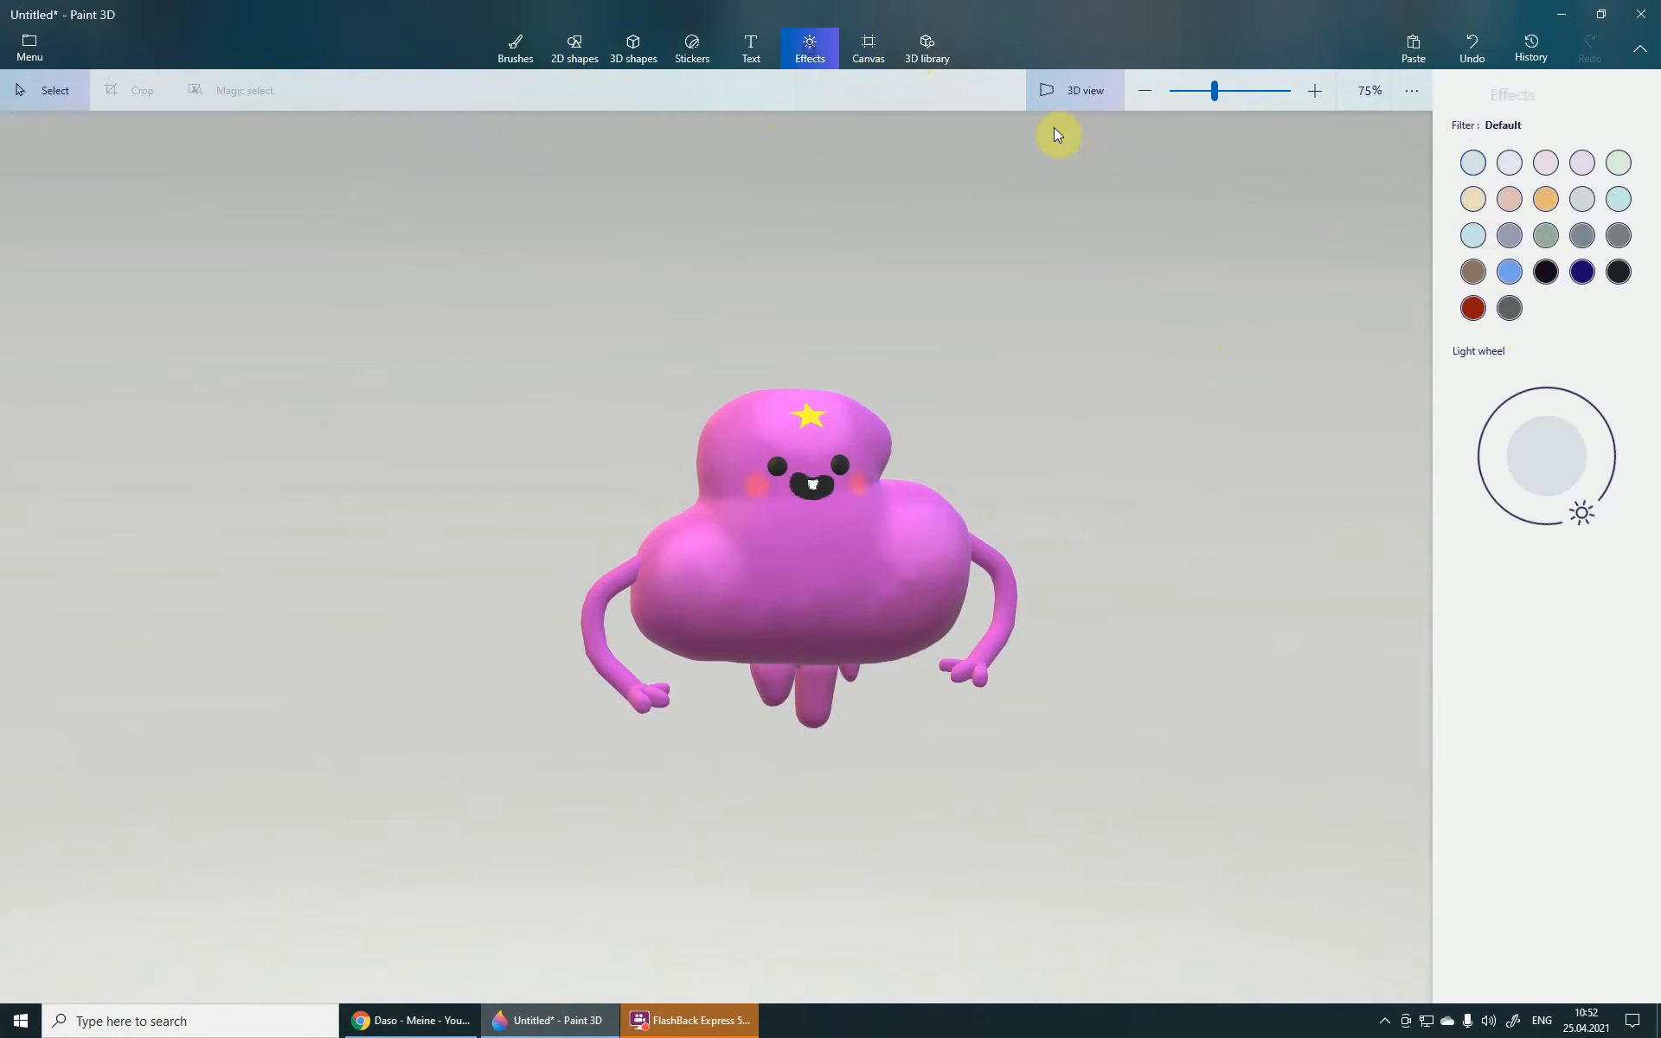
click(1507, 166)
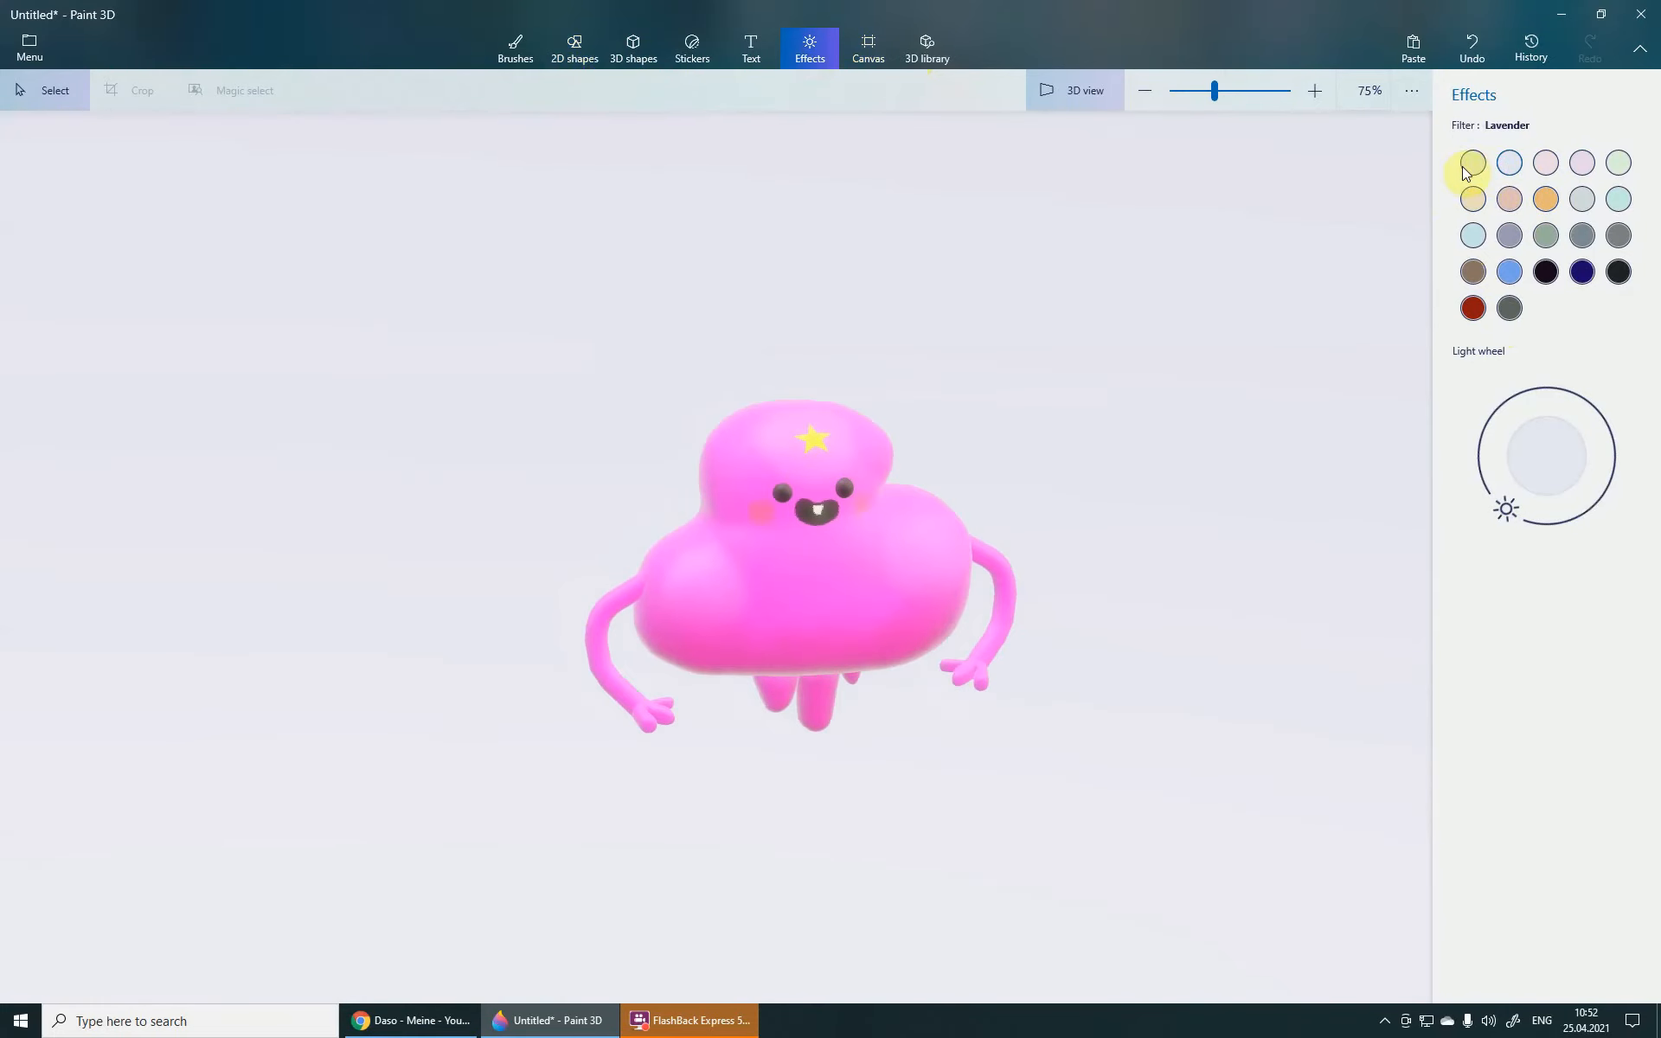
click(1479, 163)
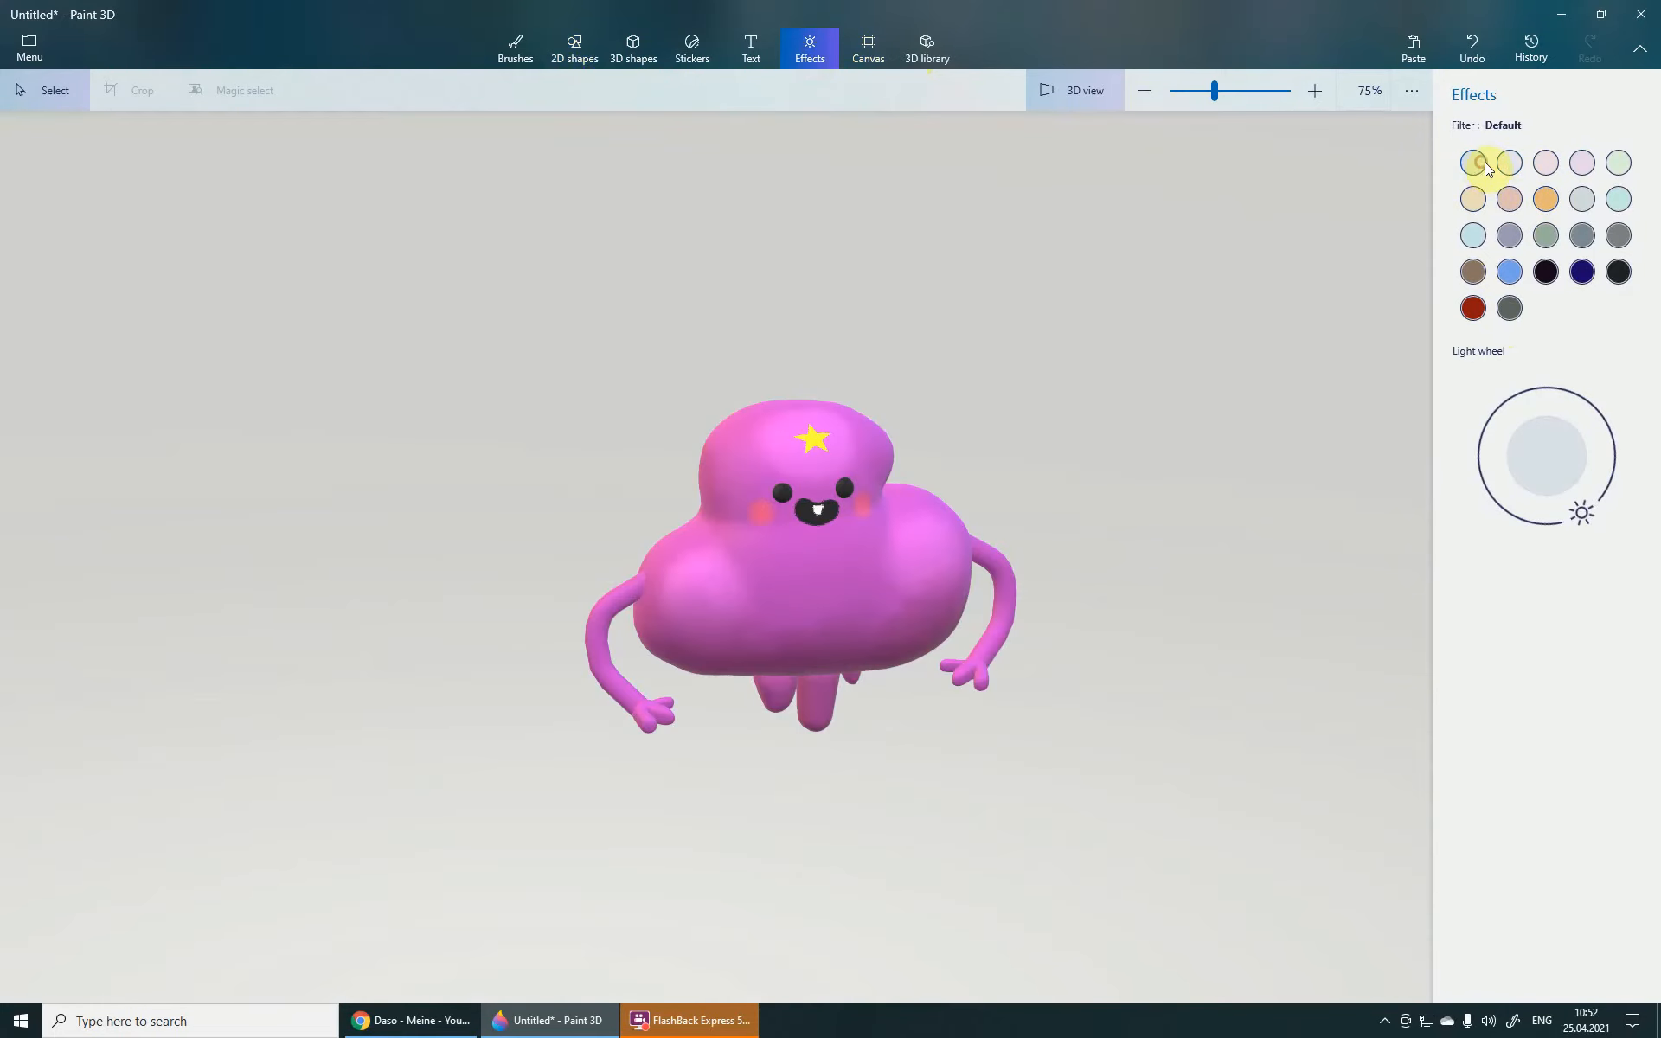
click(1512, 165)
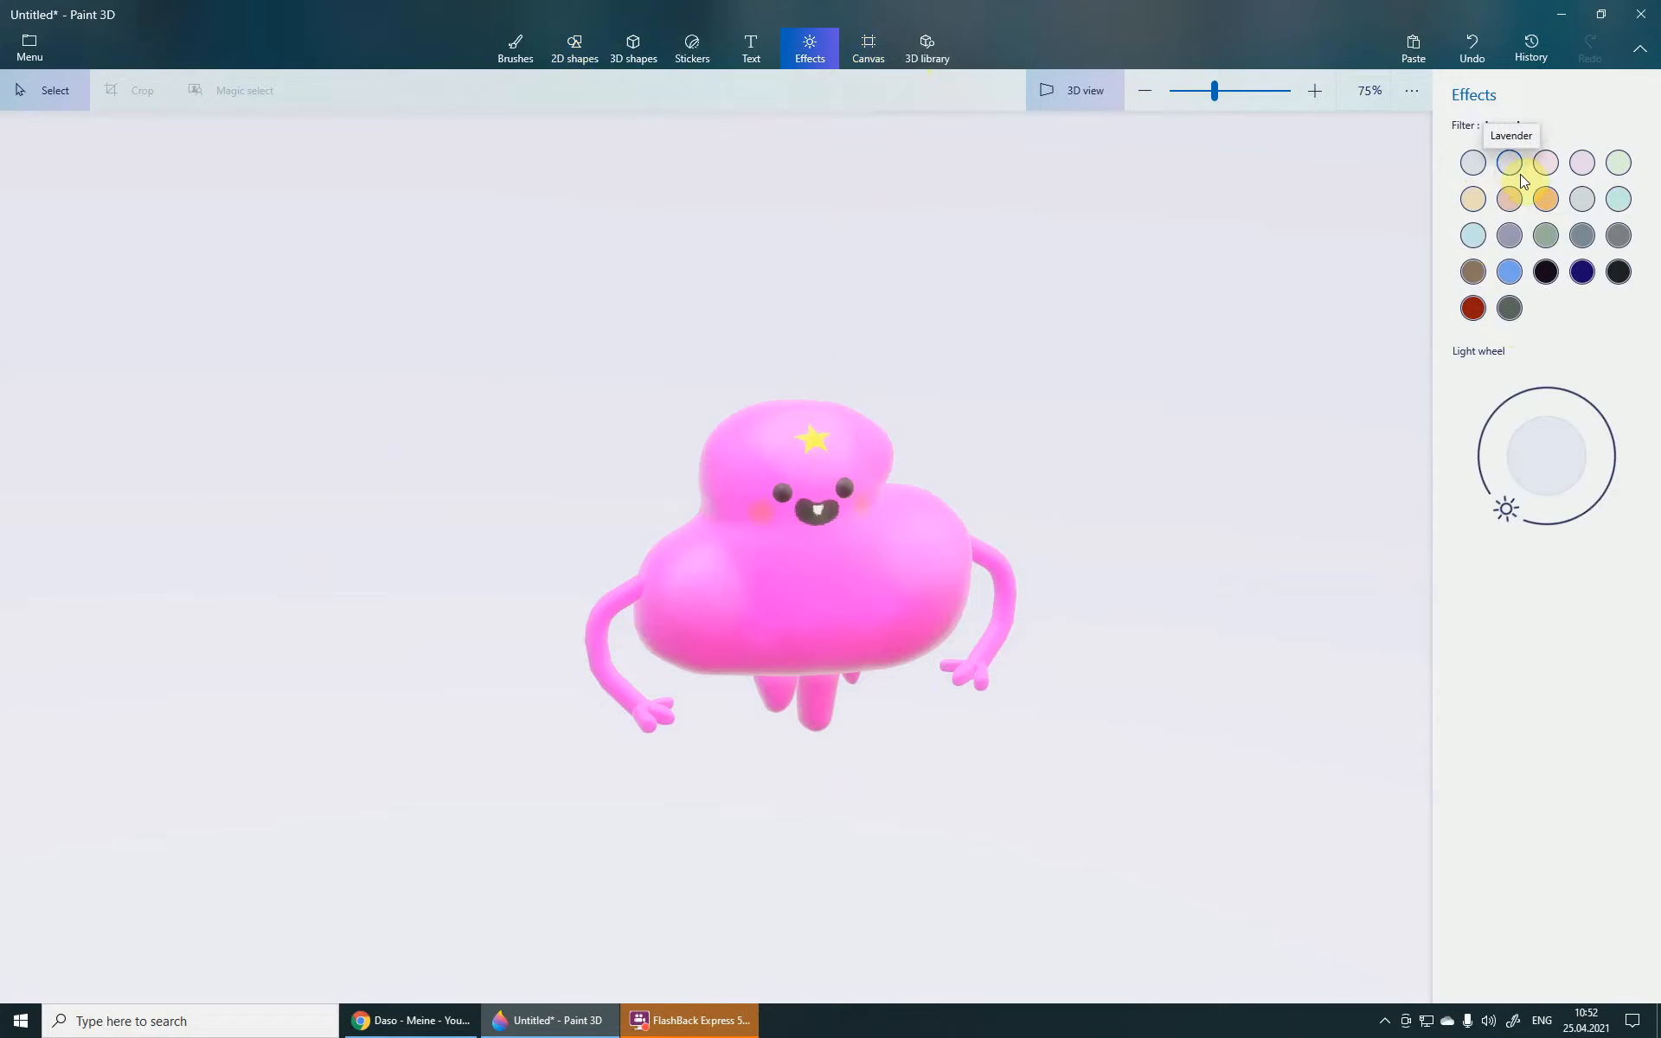
click(1542, 167)
click(1586, 166)
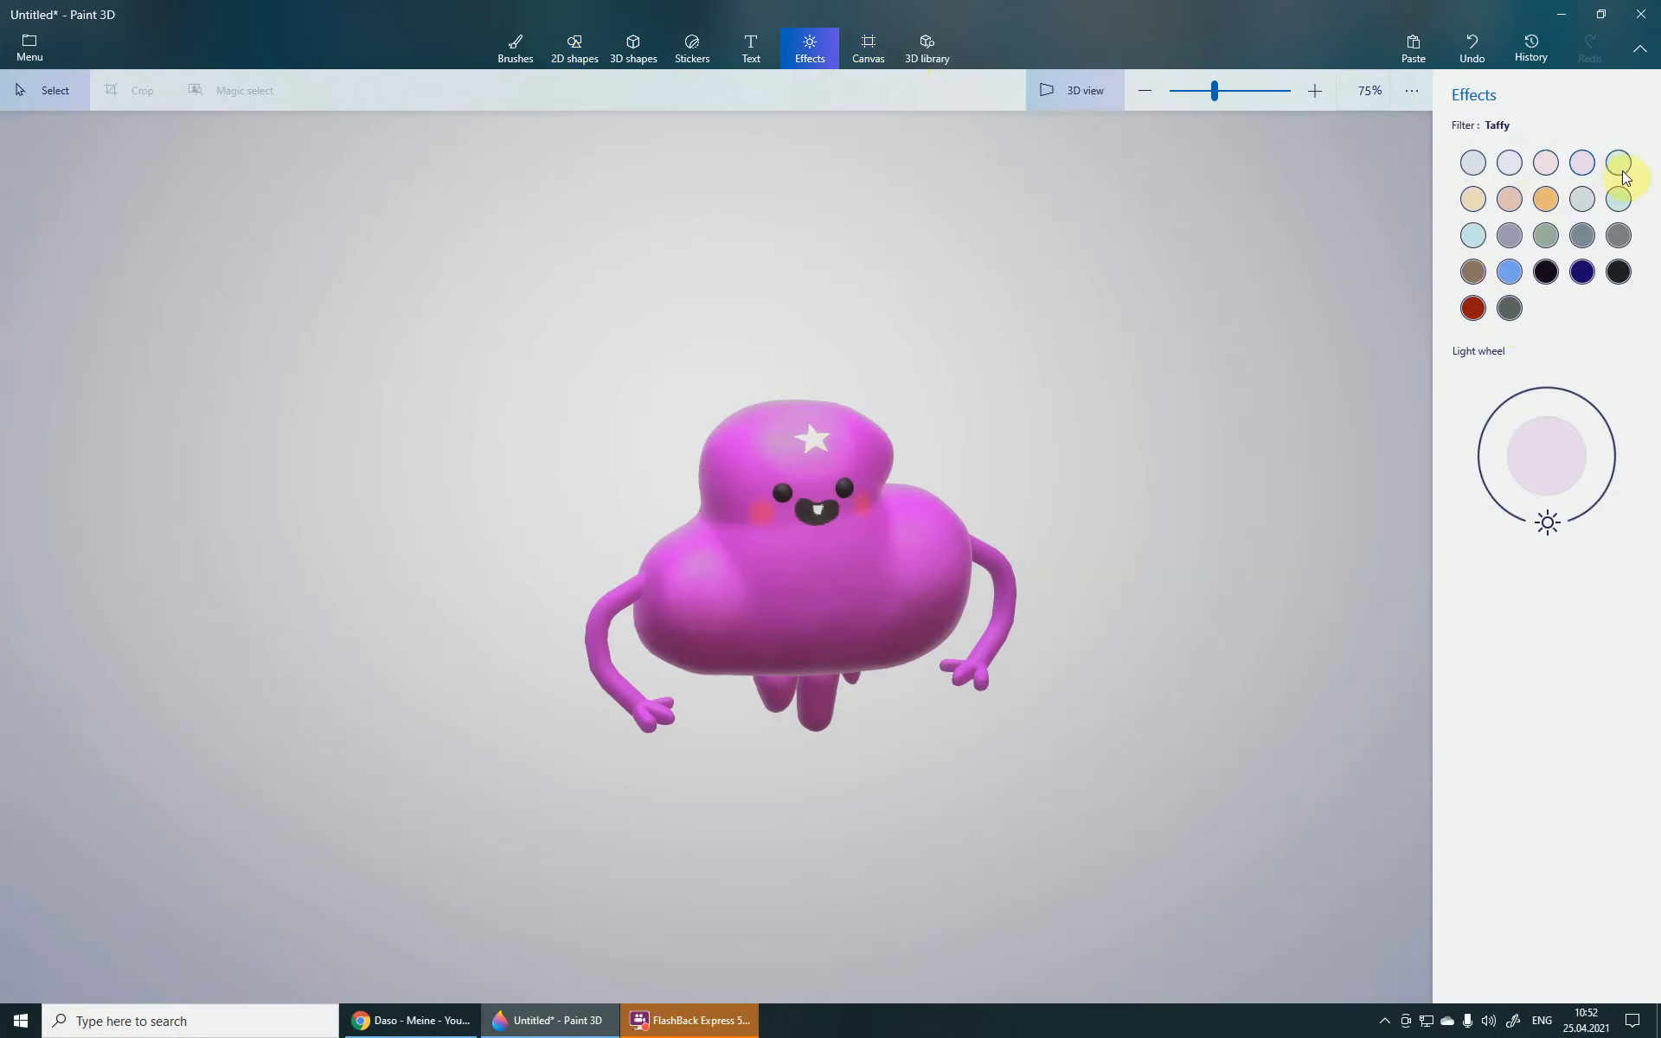
click(1621, 169)
click(1616, 202)
click(1581, 201)
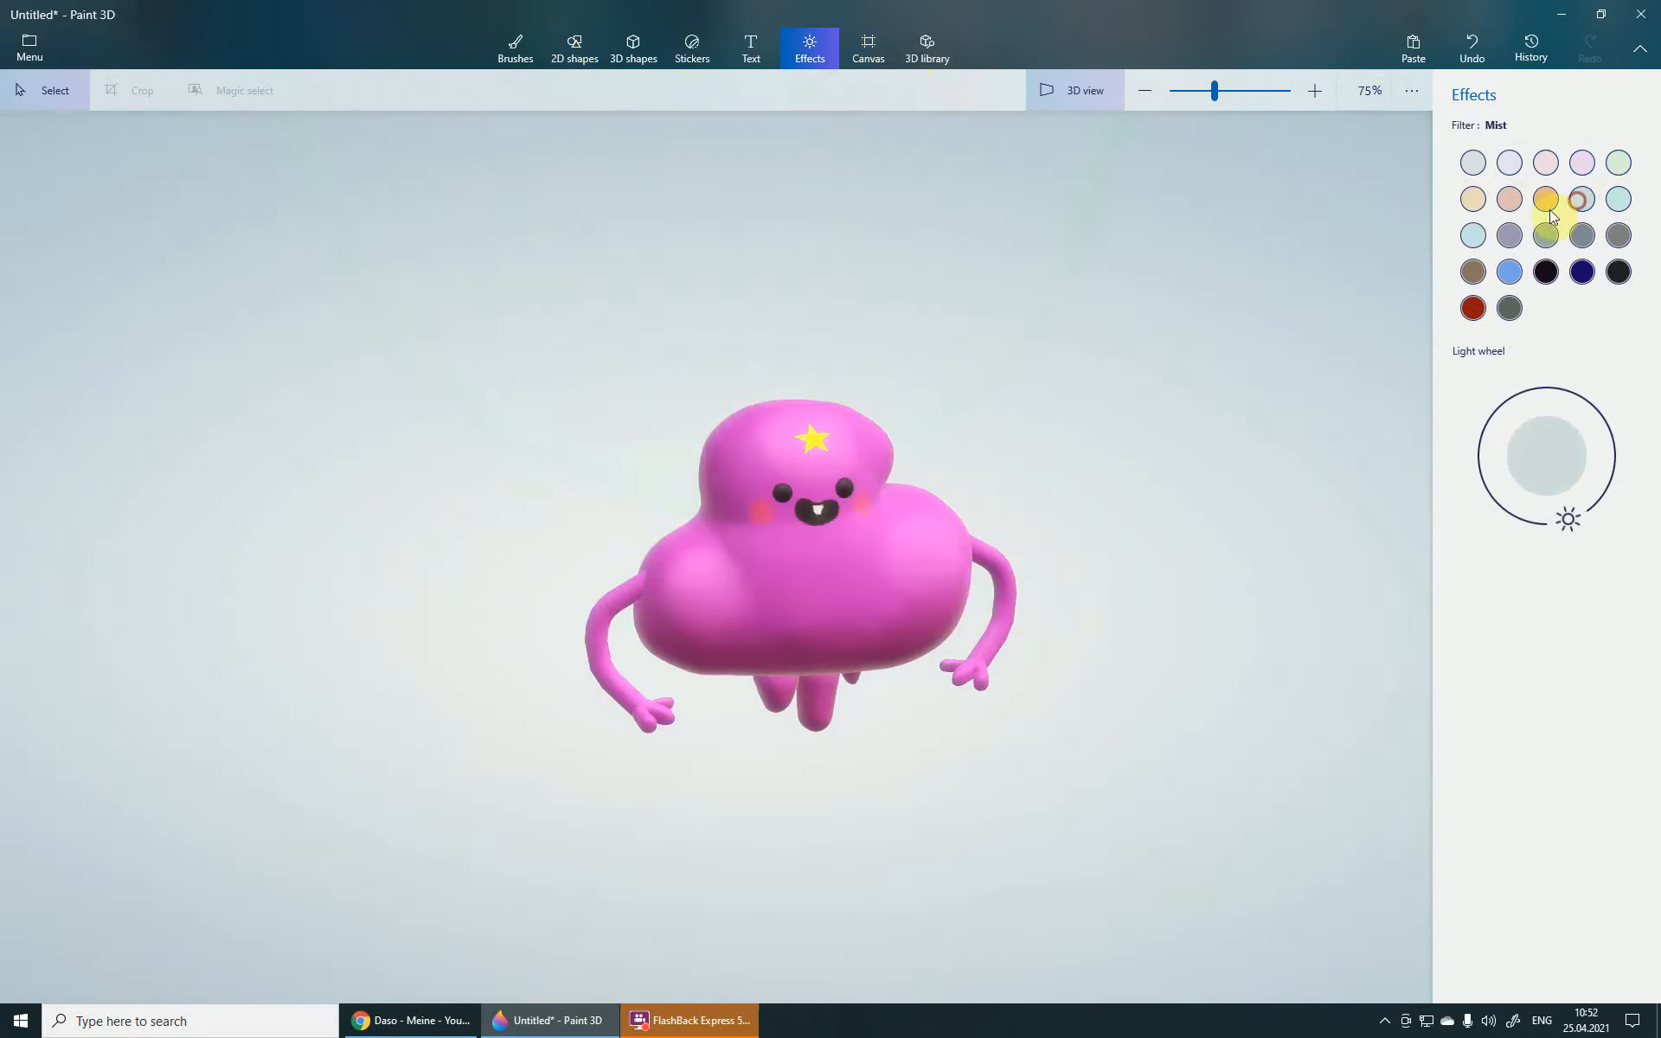
click(1546, 201)
click(1509, 164)
- Rotate the scene's light around the light wheel so it comes from the character's left-hand side of the view
right_drag(1090, 721, 1068, 689)
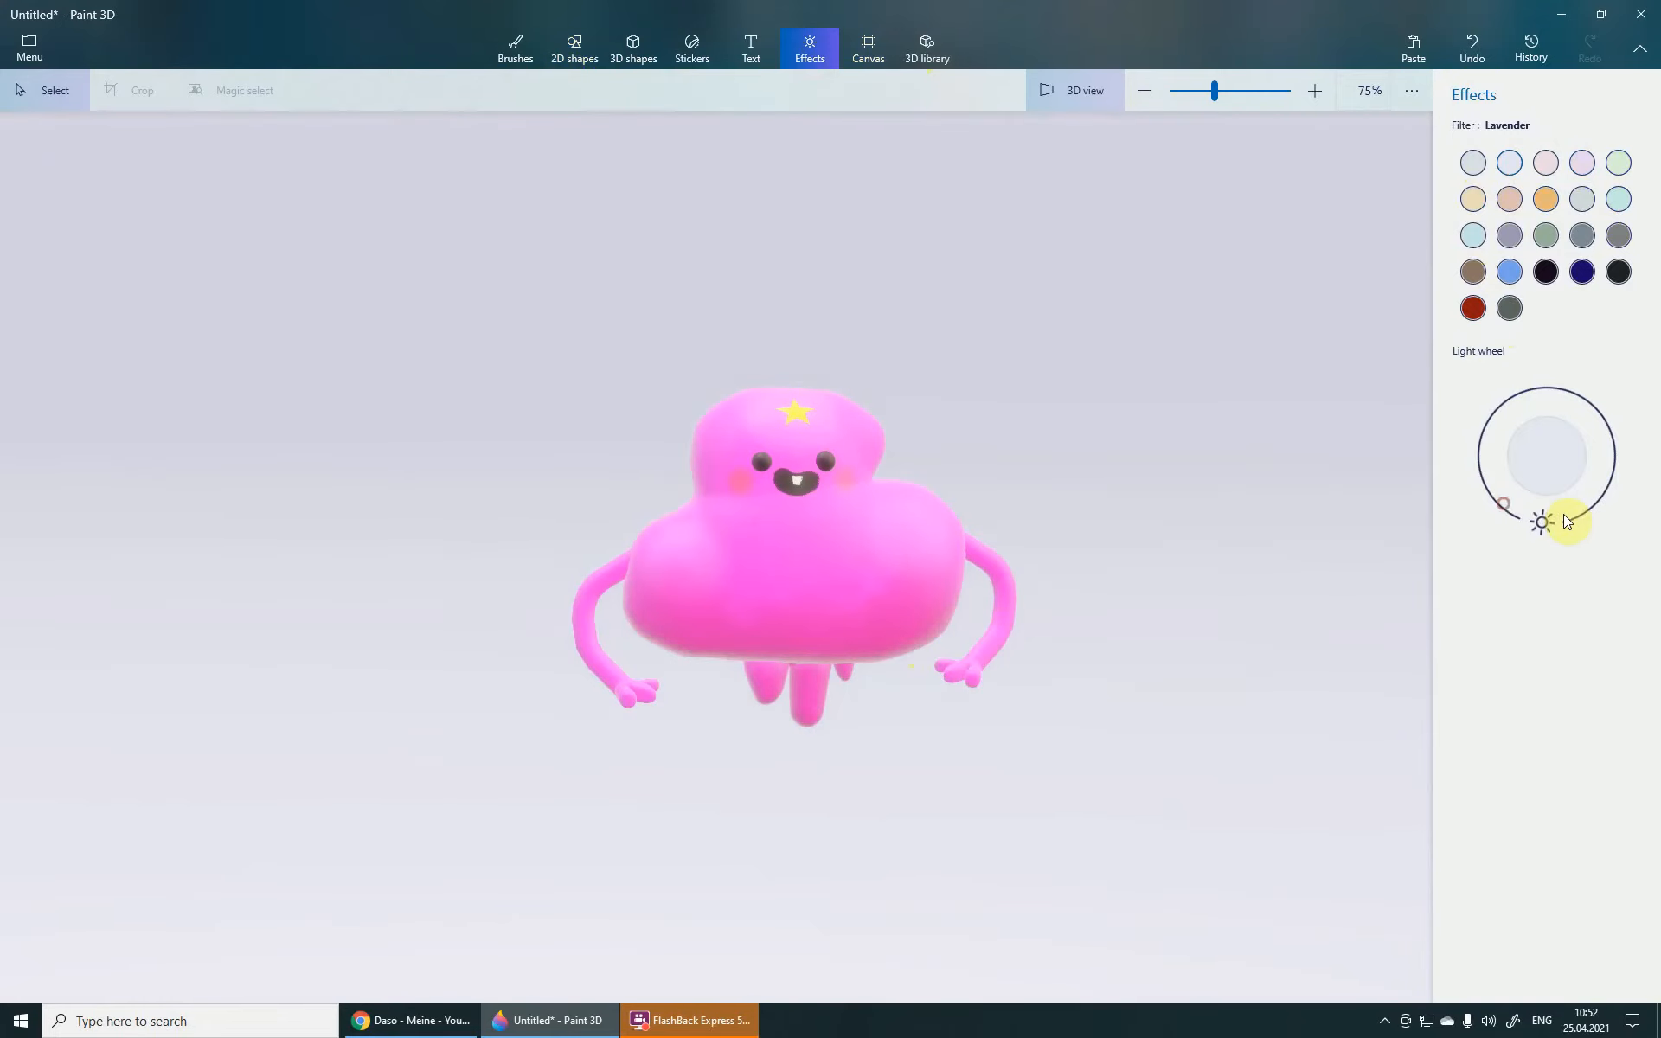
drag(1563, 517, 1509, 437)
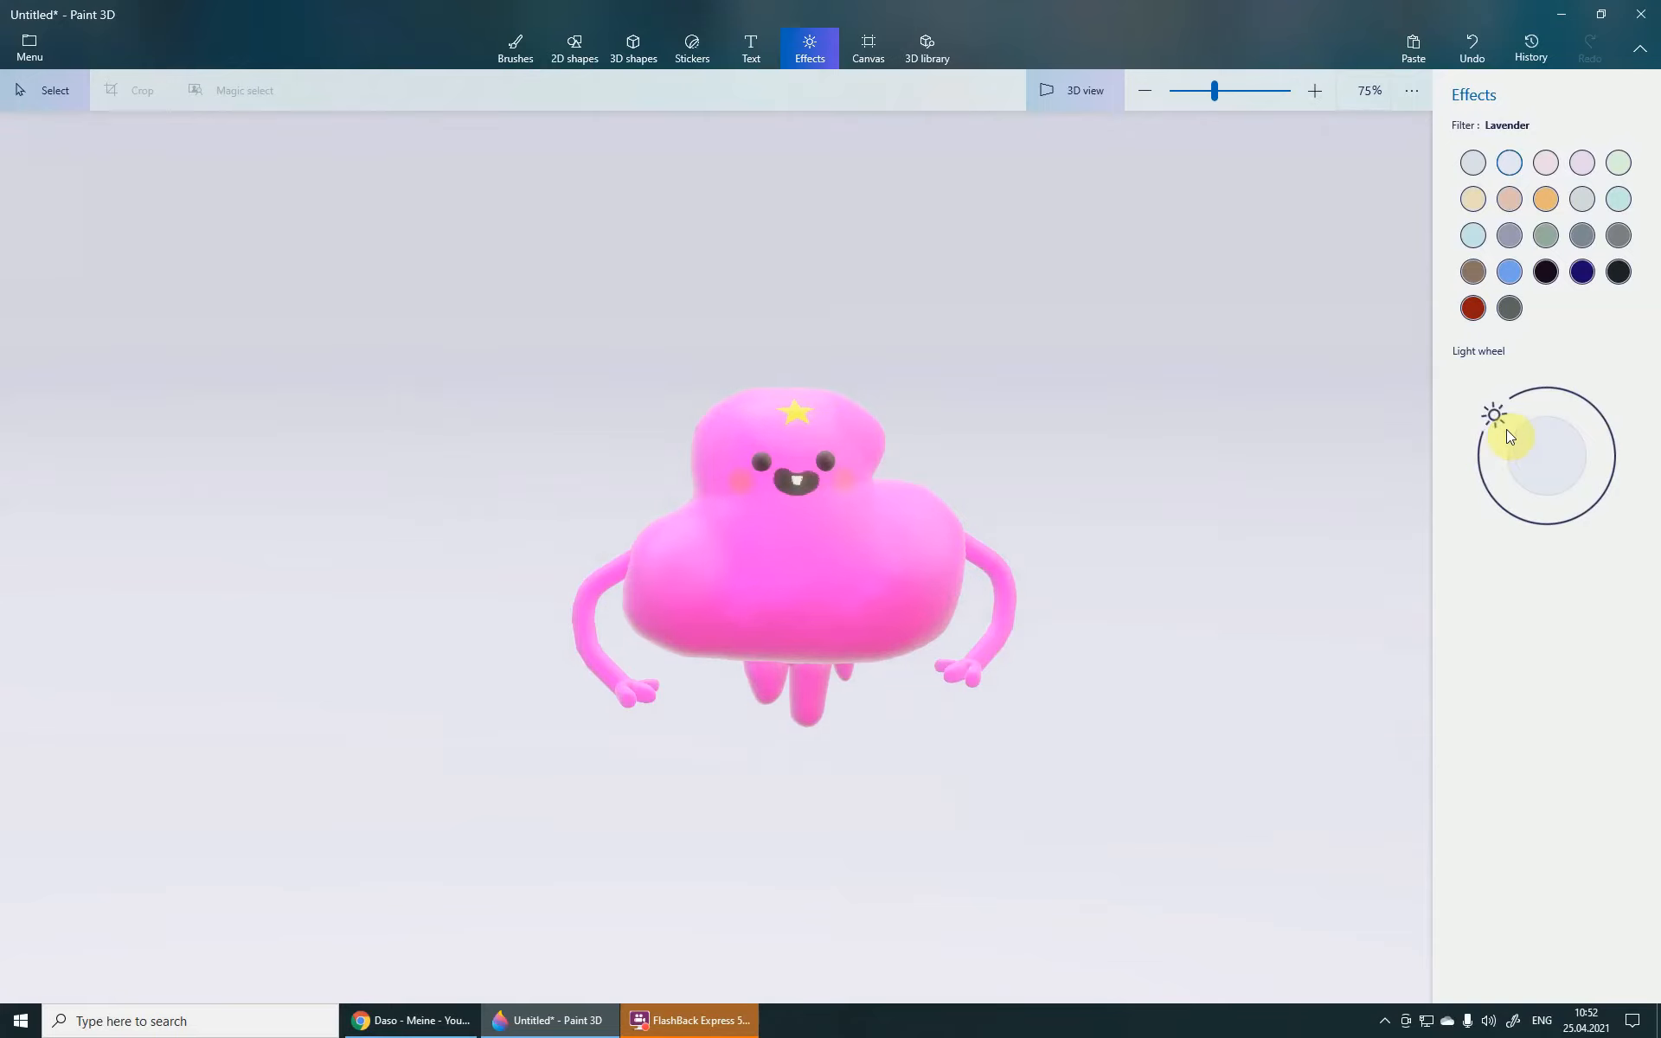
right_drag(678, 832, 1002, 710)
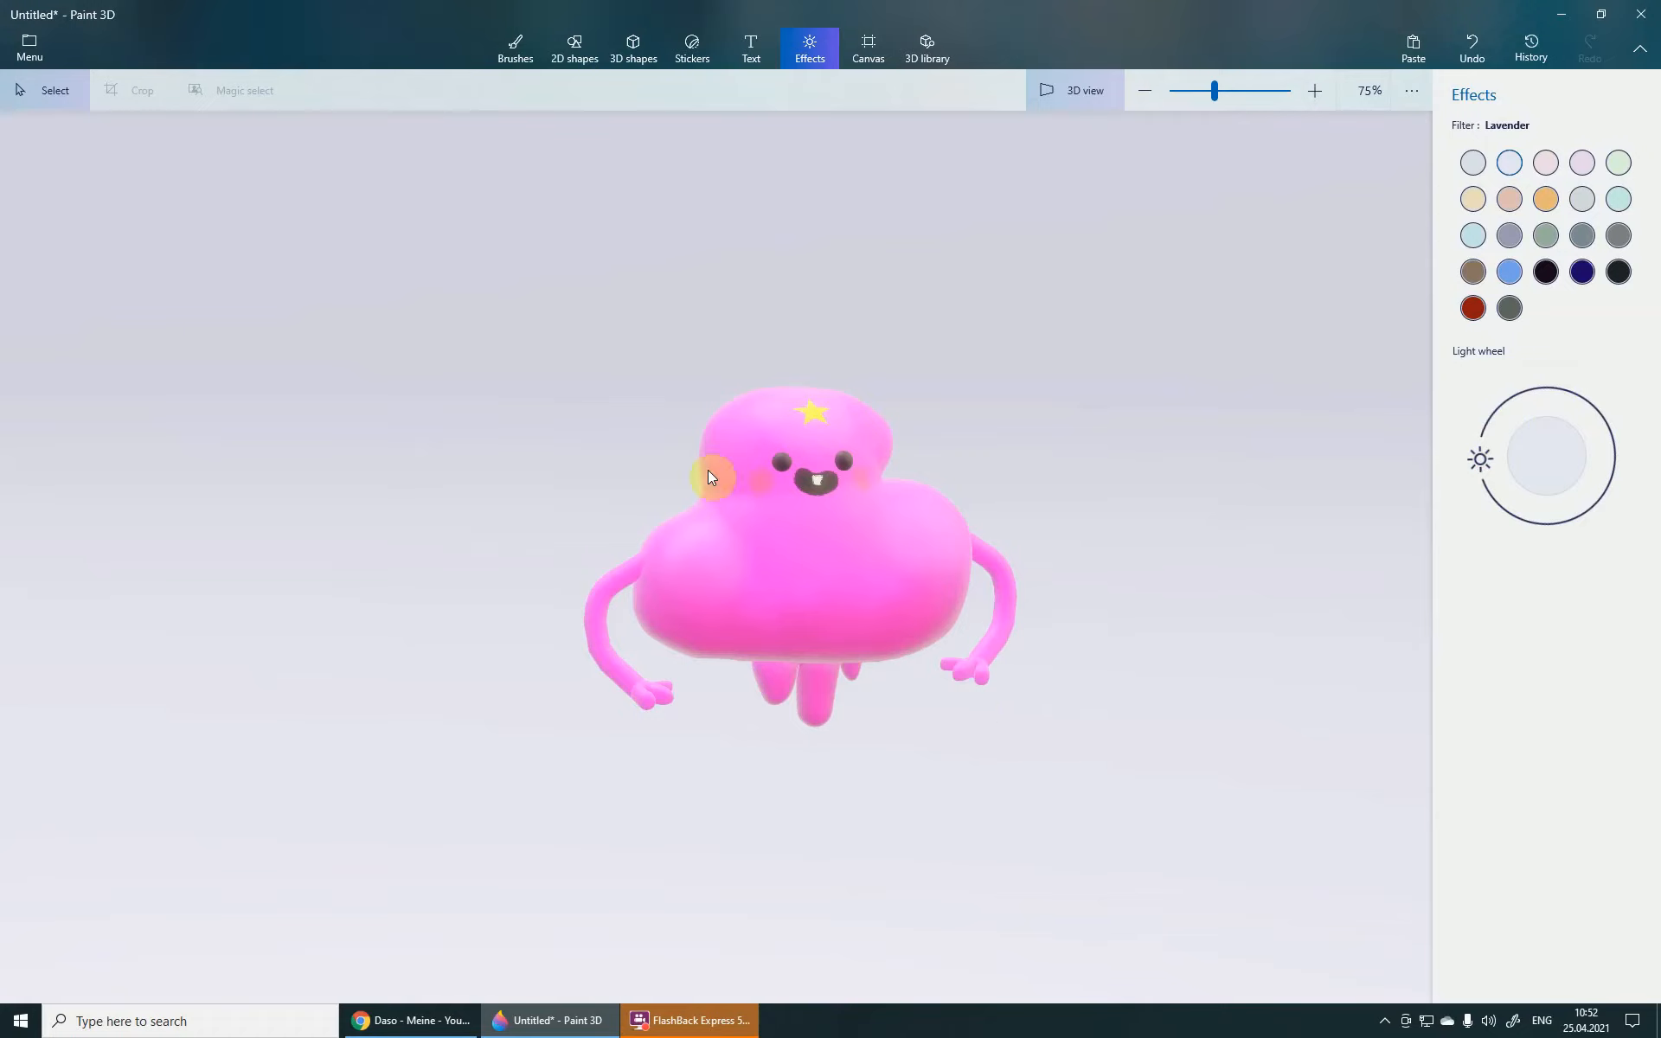
- Save the character as a Paint 3D project named LSP
click(30, 47)
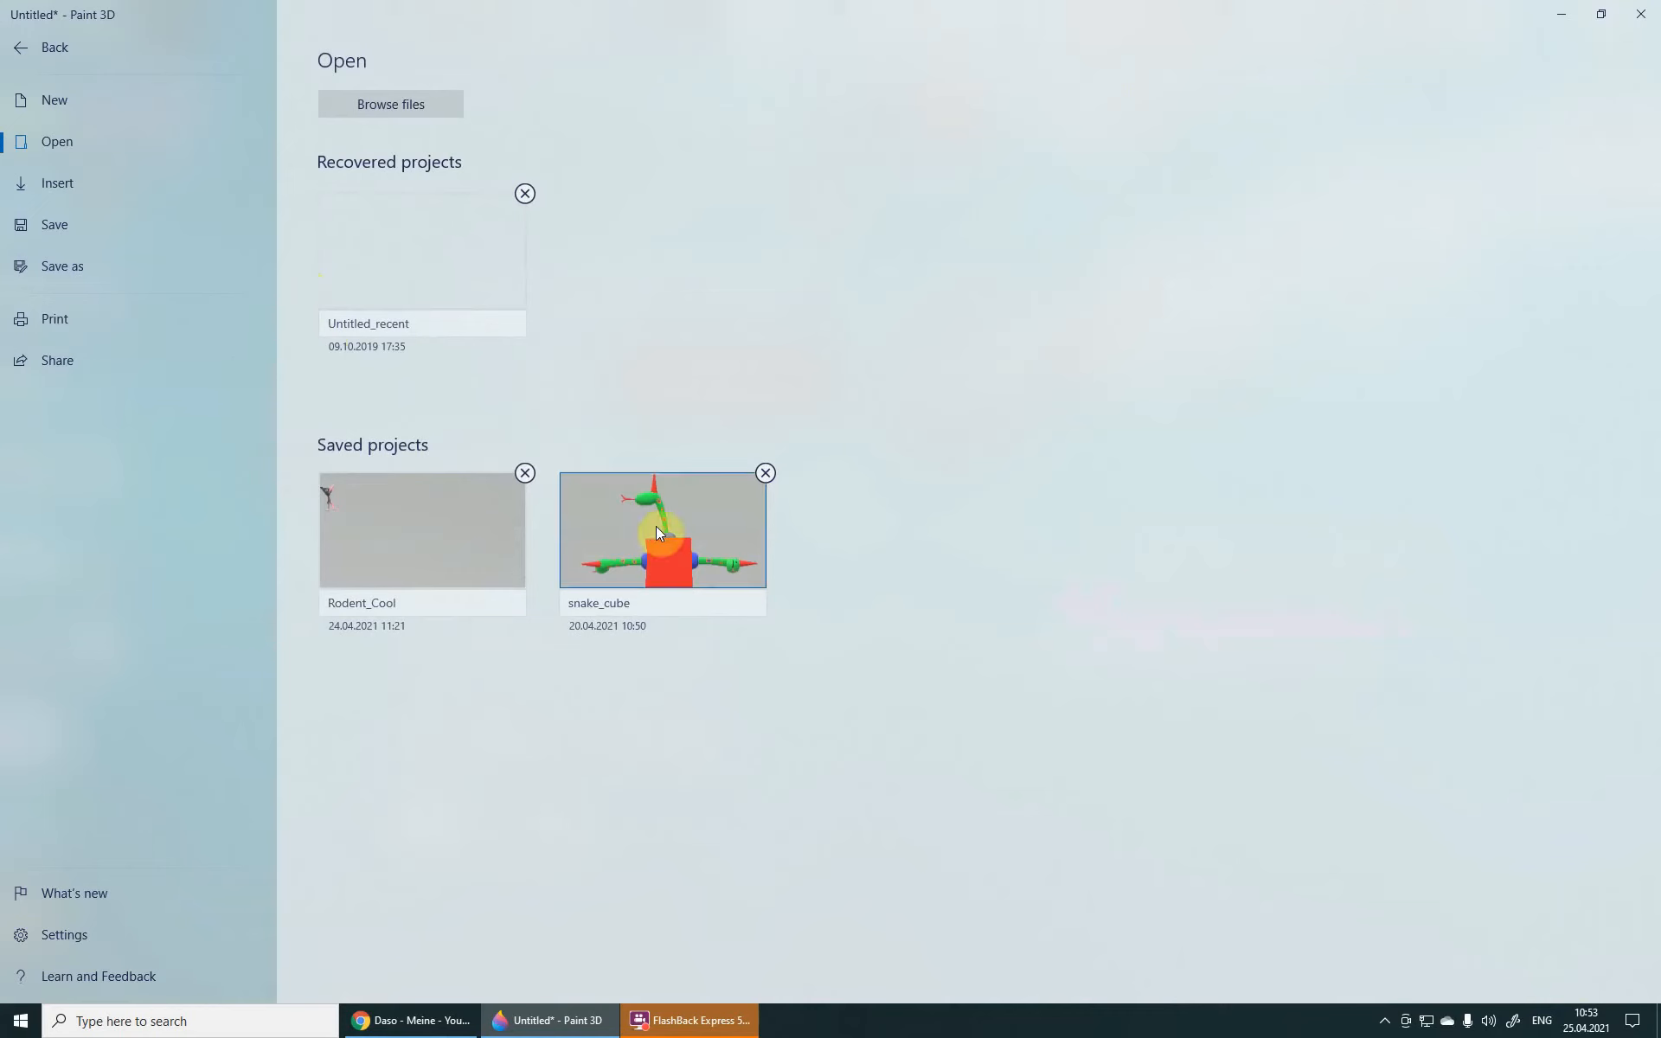
click(75, 268)
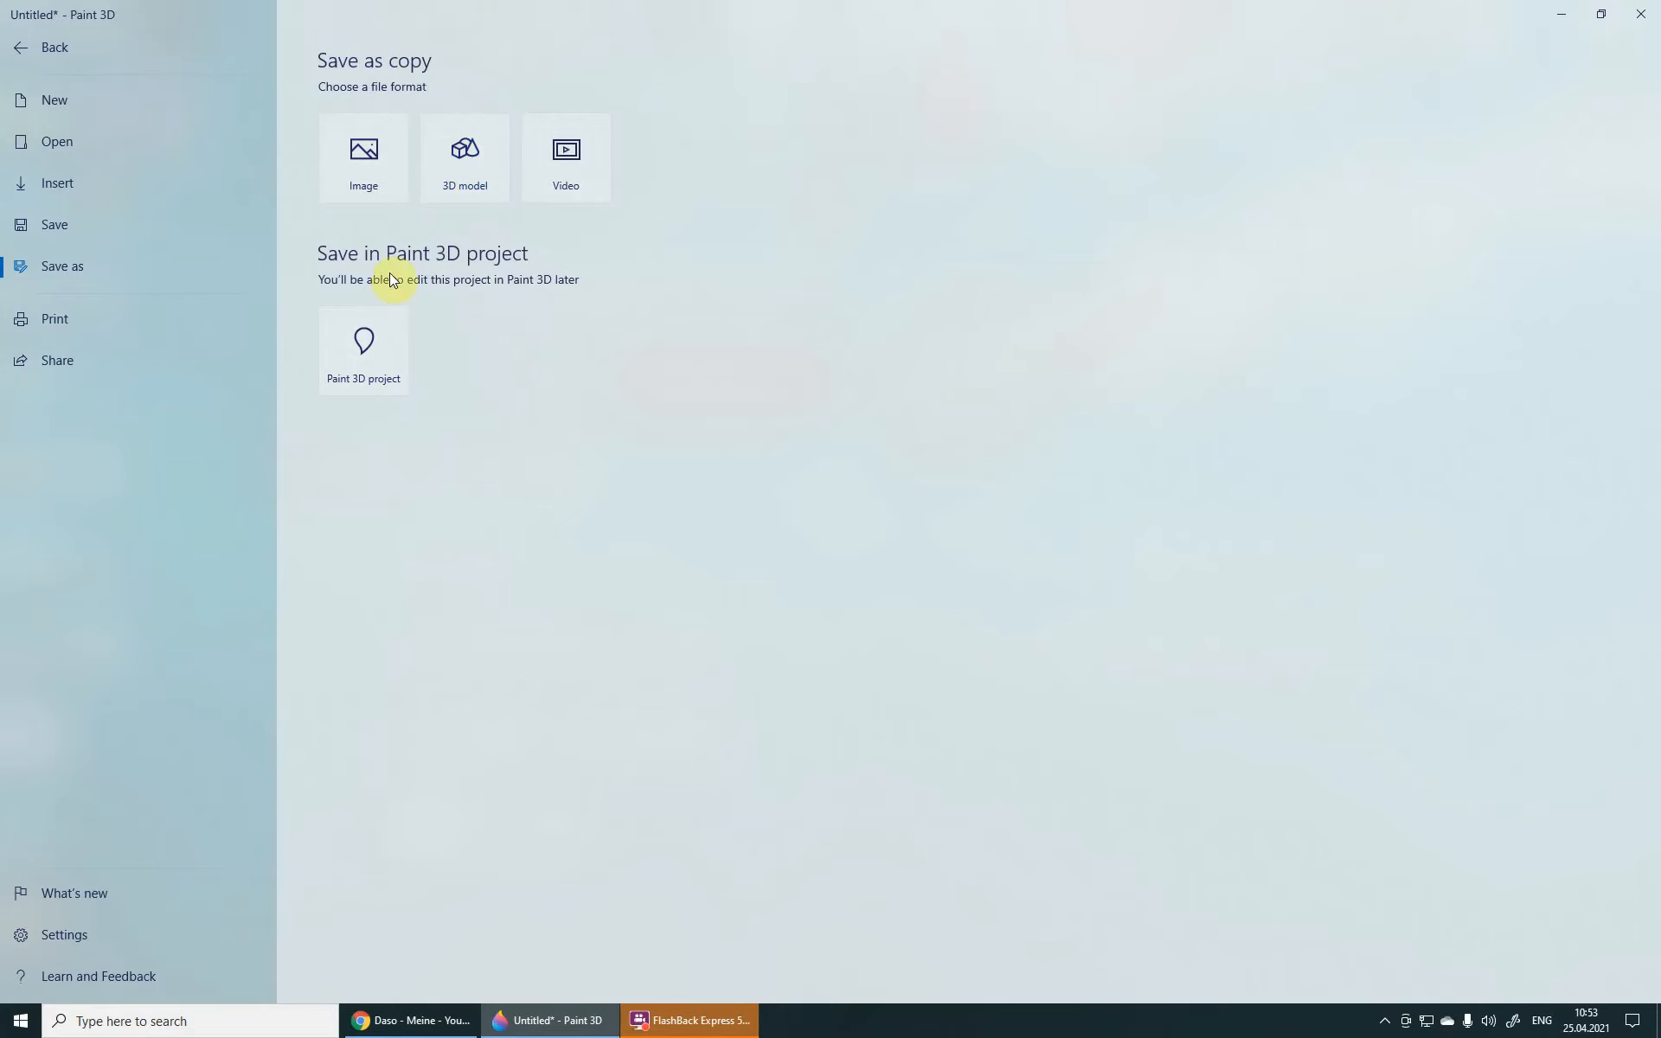
click(372, 363)
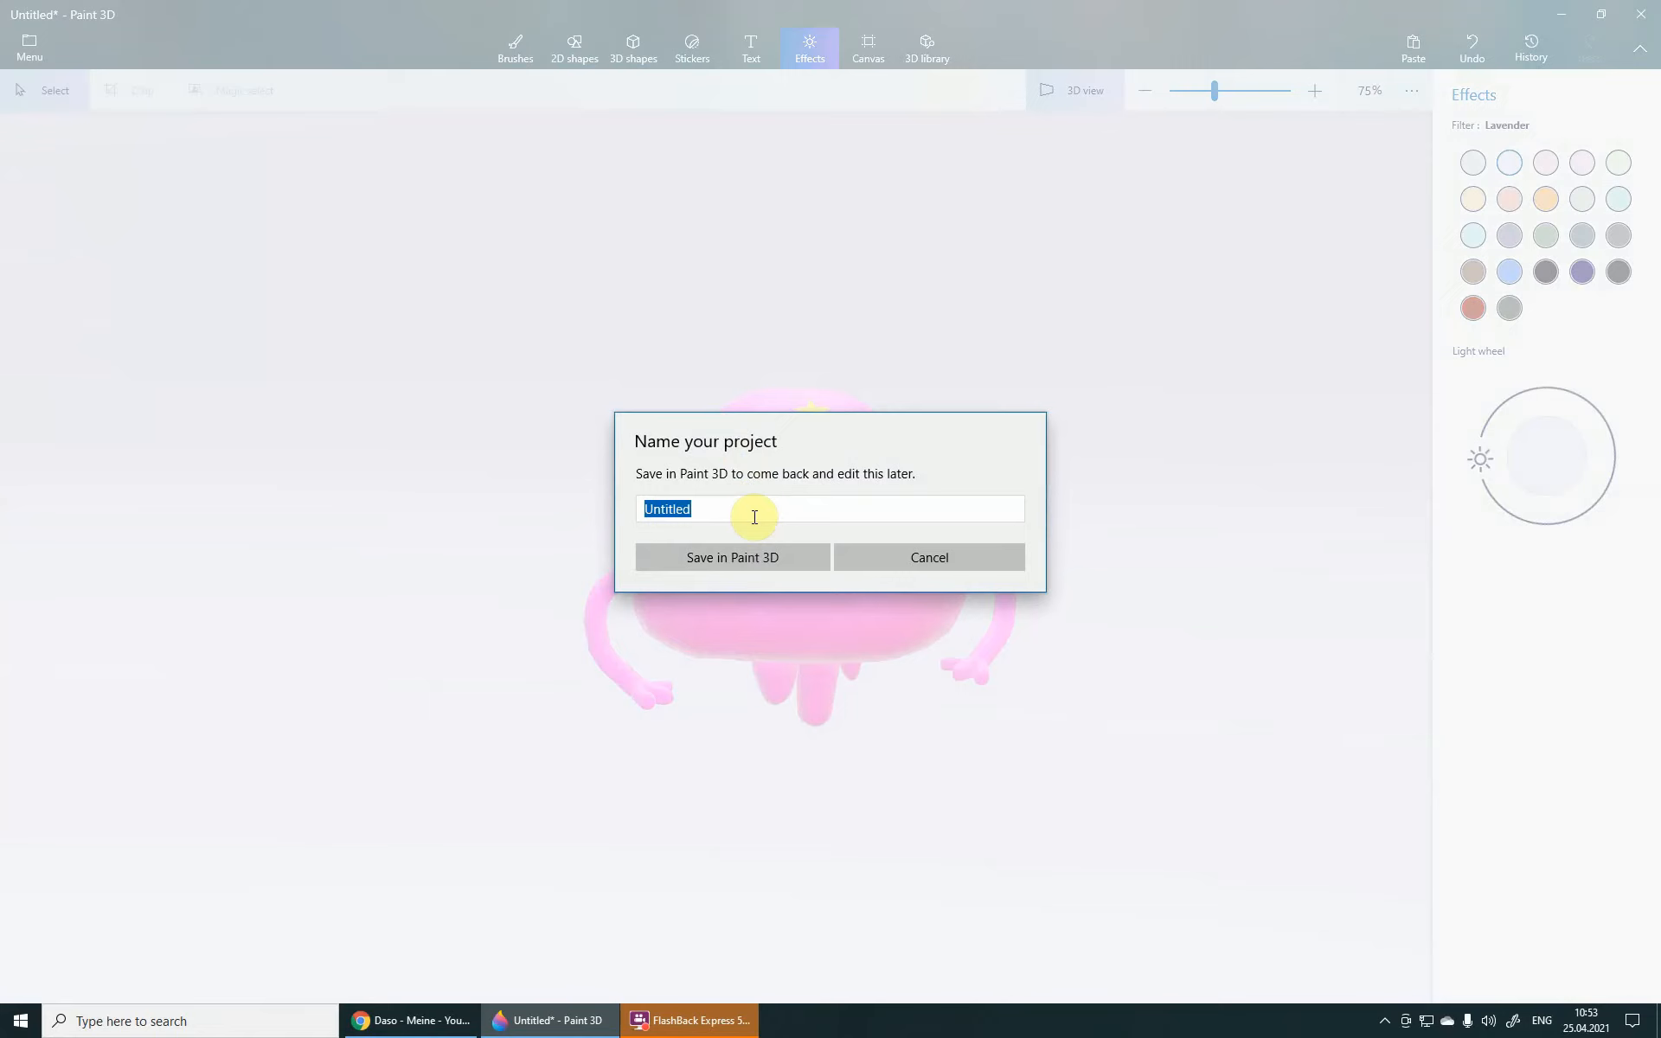
text(LSP)
click(747, 559)
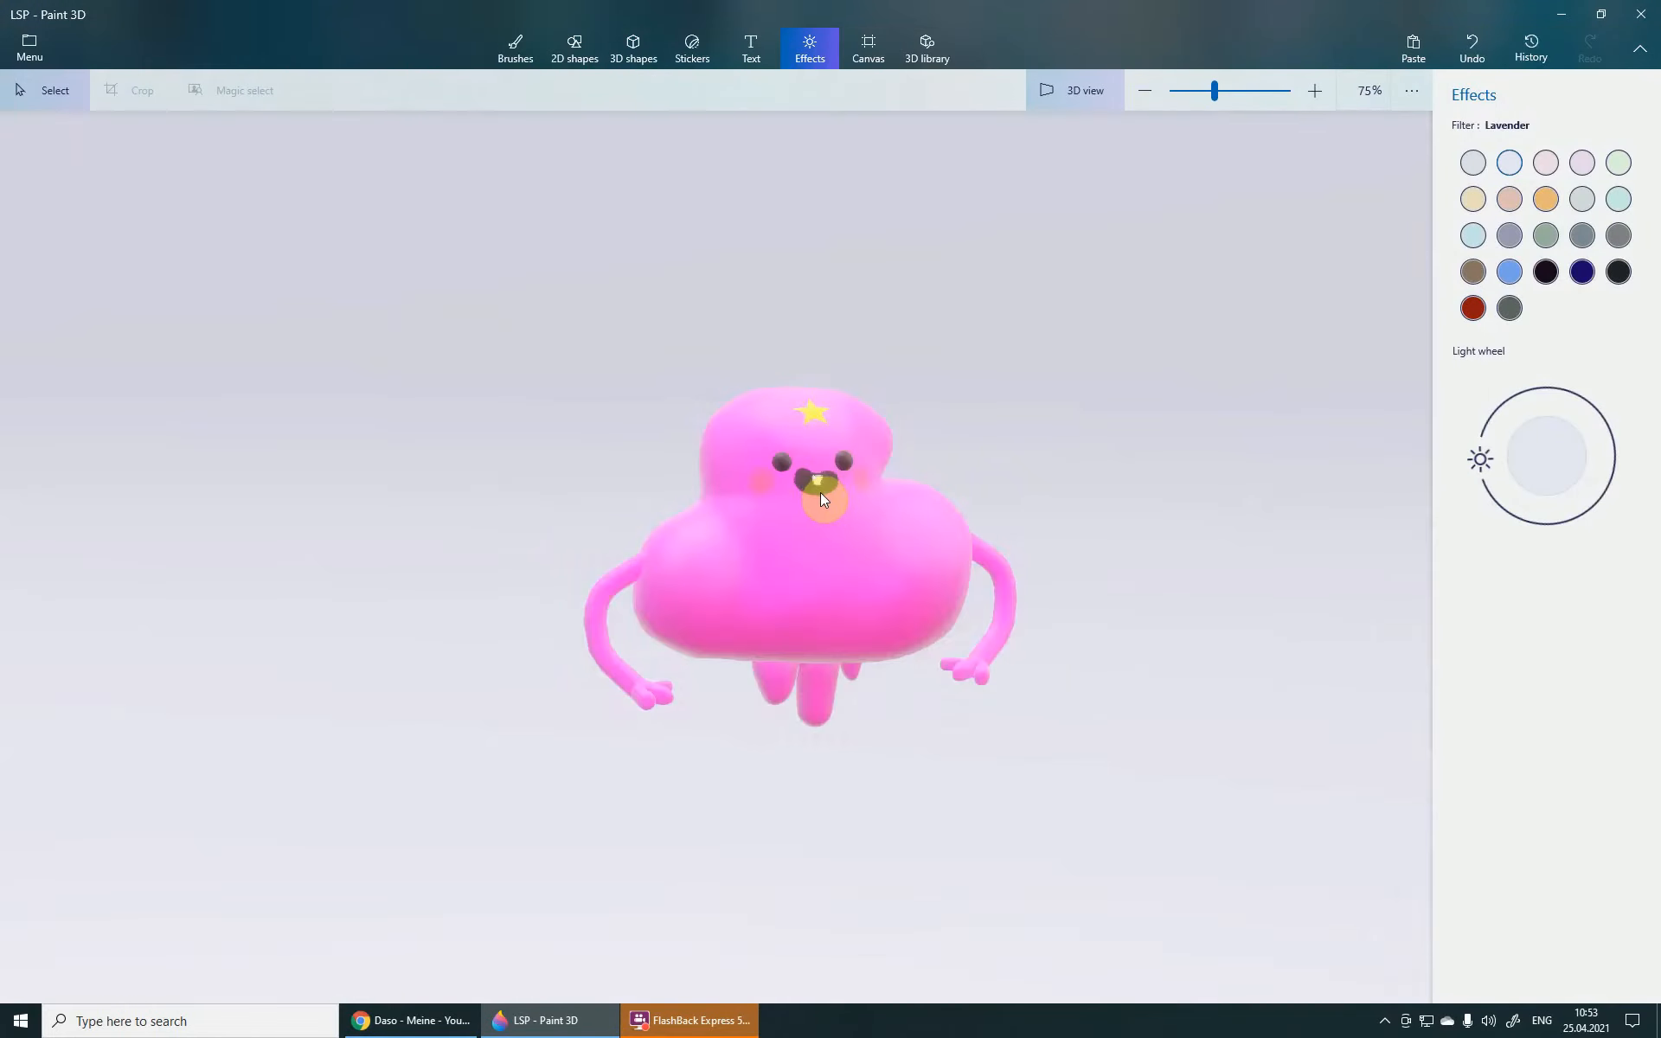
- Try drawing a small rounded soft-edge 3D doodle on top of the head, seen from above, and undo it
drag(820, 492, 870, 655)
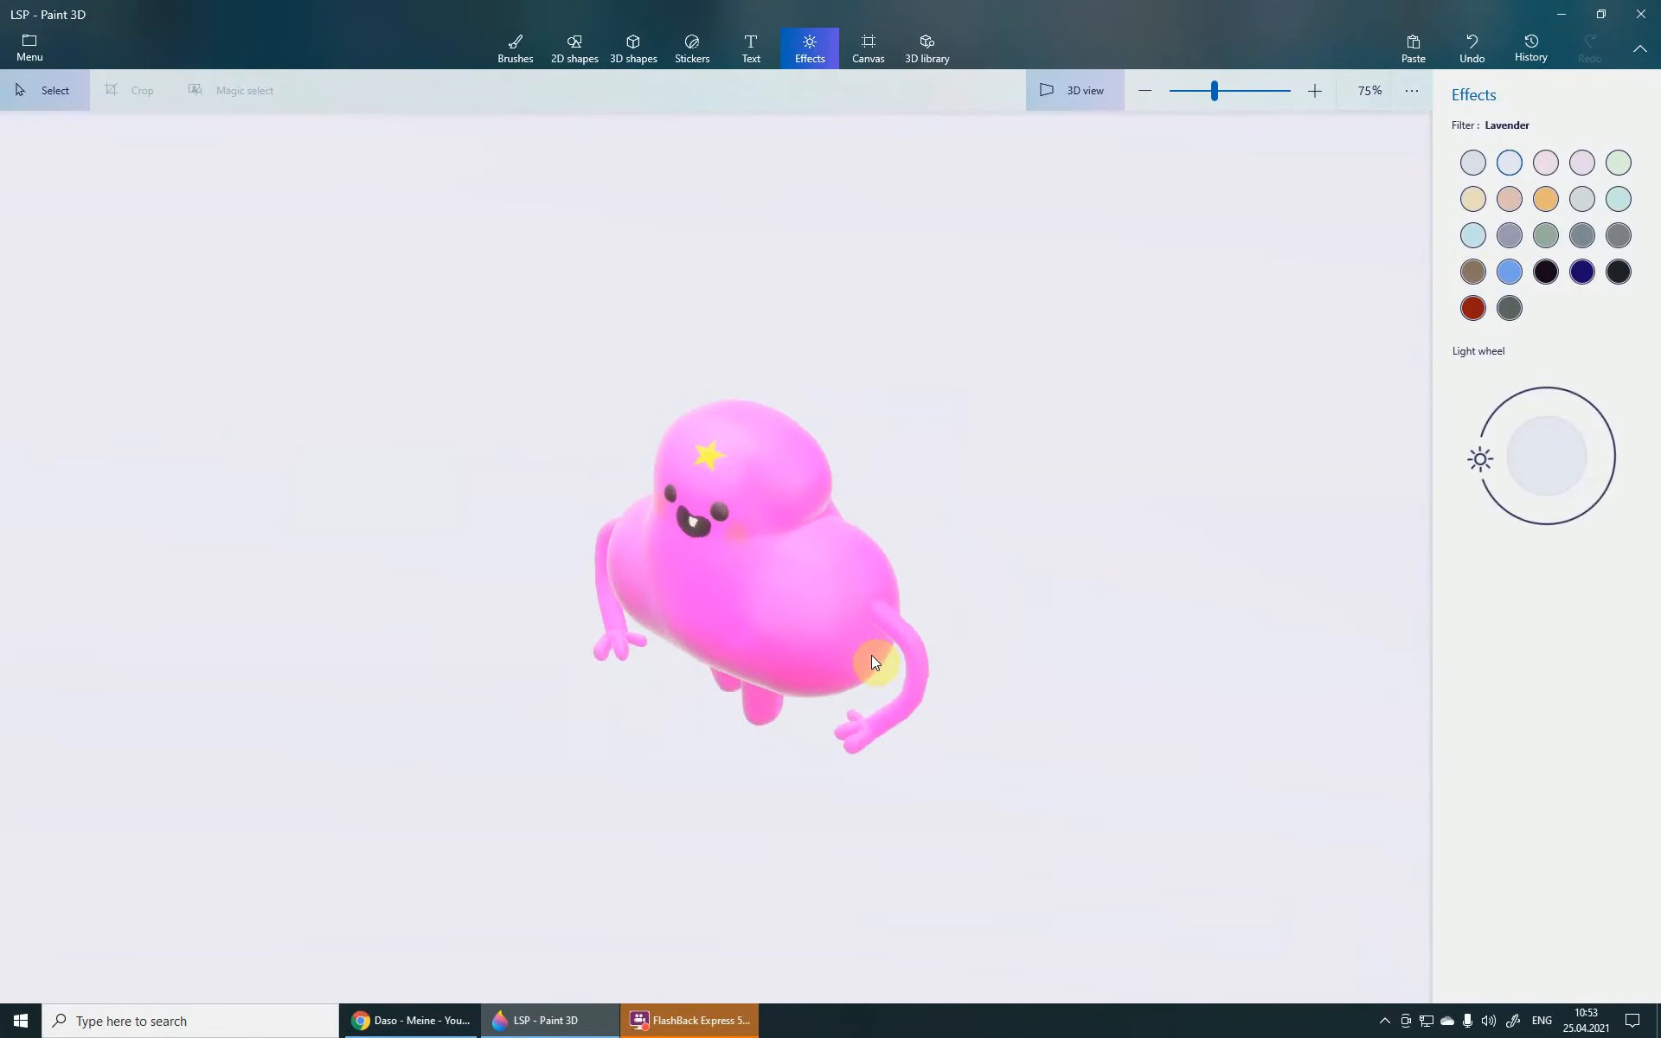
scroll(791, 474, up, 1)
mouse_move(792, 474)
right_down()
mouse_move(569, 428)
mouse_move(915, 478)
mouse_move(927, 464)
mouse_move(925, 525)
mouse_move(770, 489)
right_up()
scroll(794, 491, up, 1)
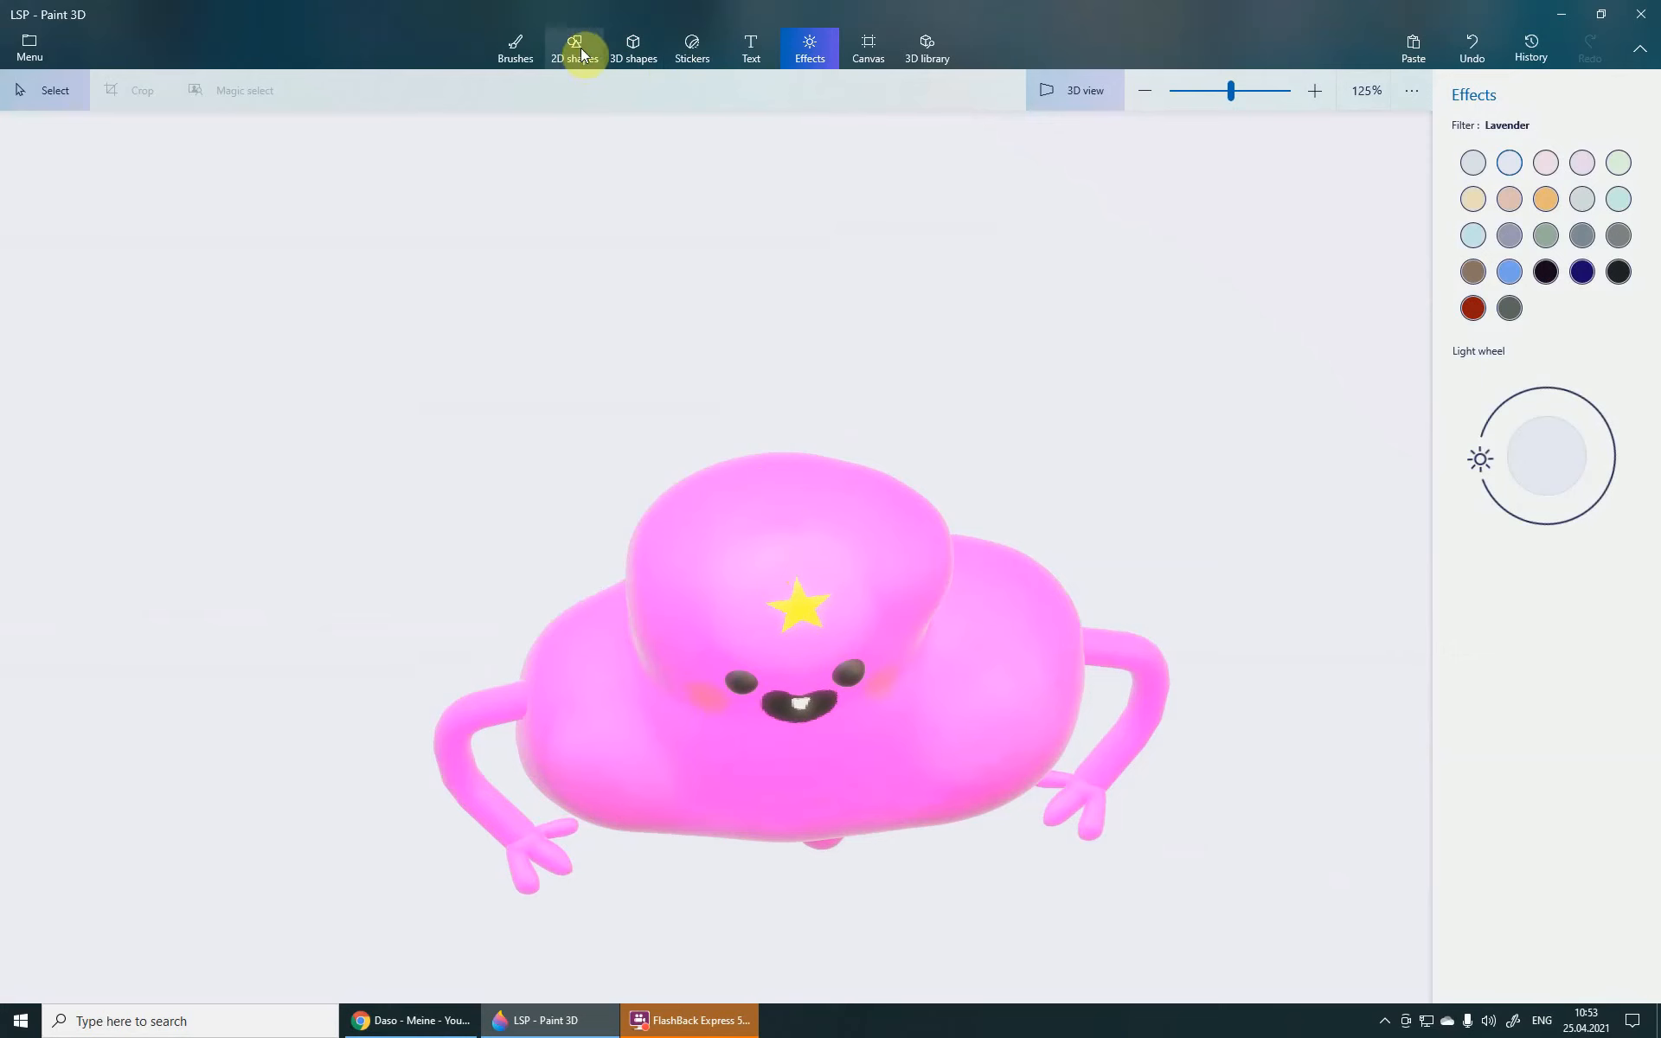
click(640, 52)
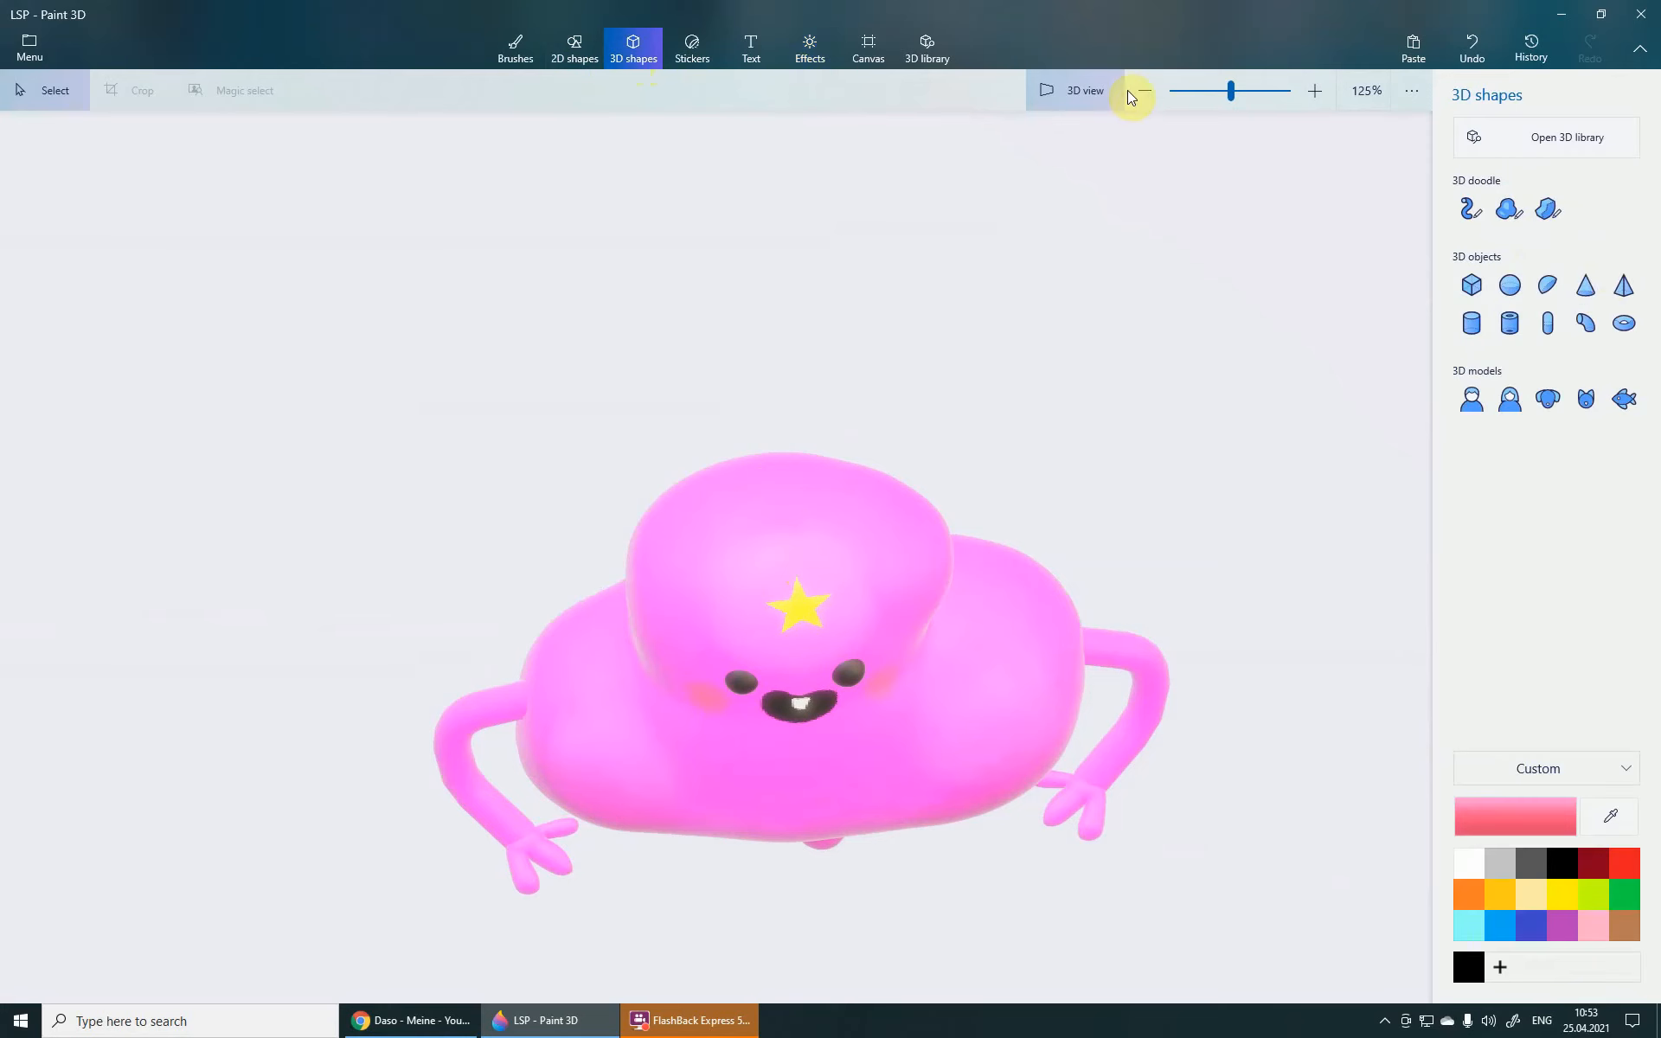
click(1515, 215)
mouse_move(947, 474)
right_down()
mouse_move(923, 615)
mouse_move(831, 637)
mouse_move(923, 708)
mouse_move(765, 537)
right_up()
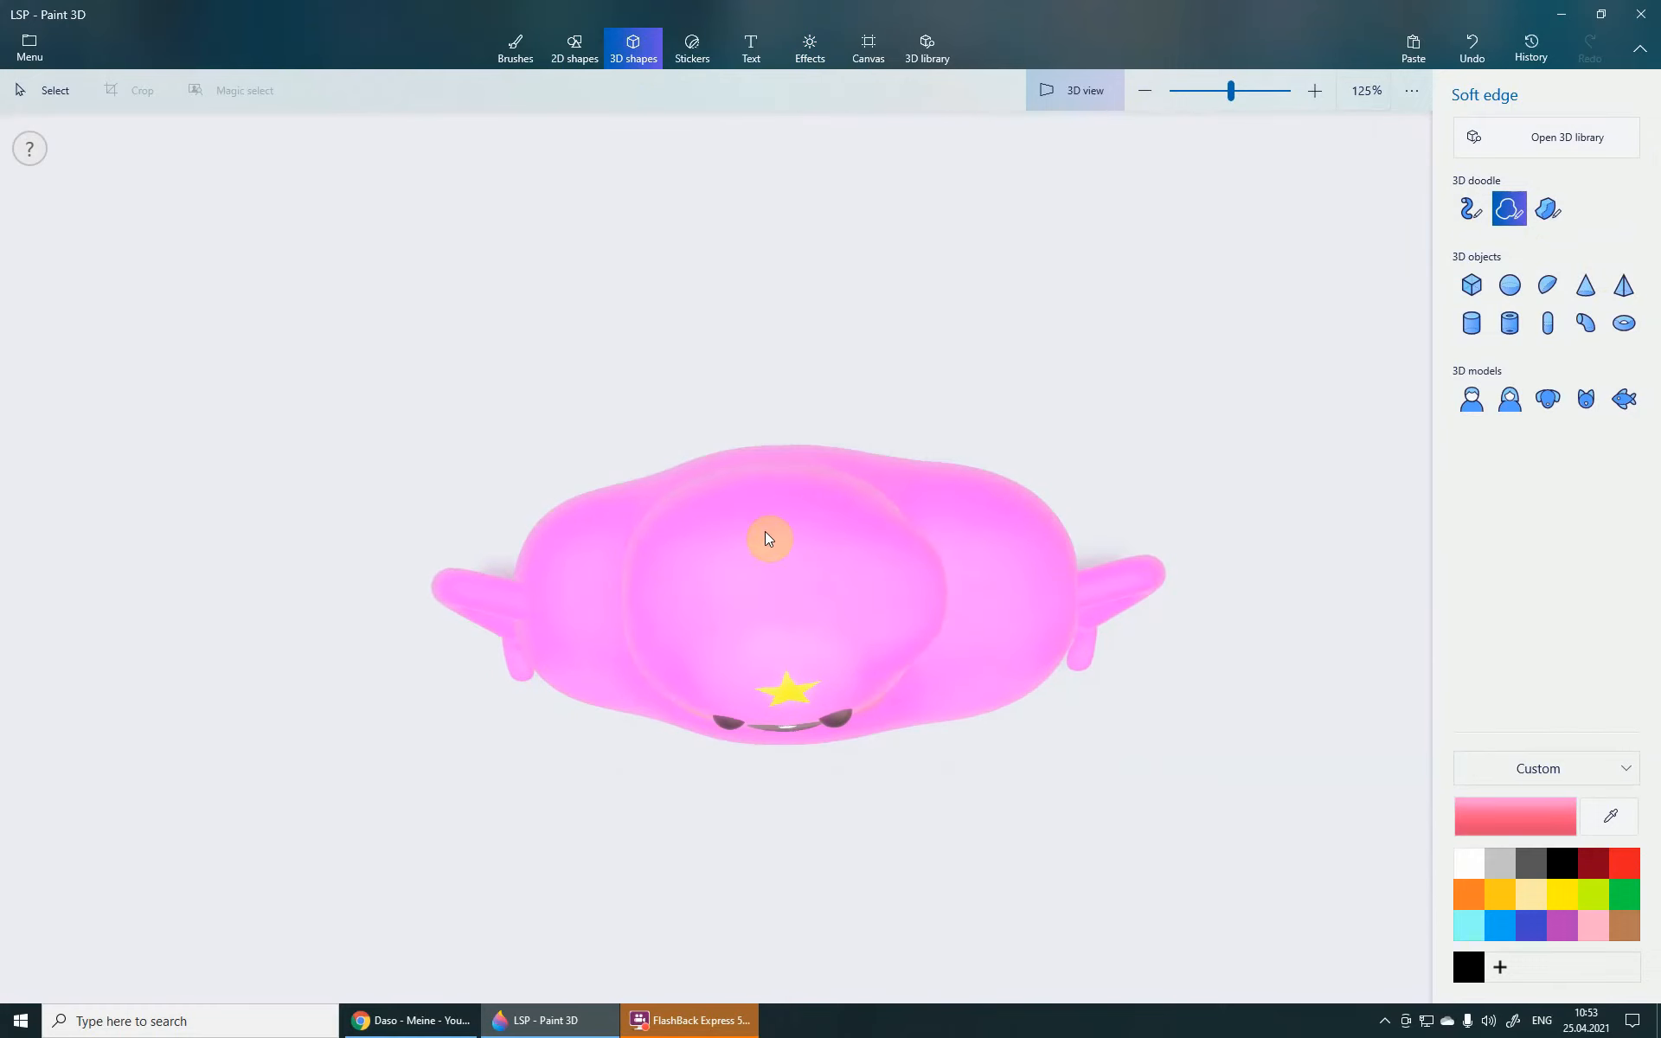
drag(776, 505, 707, 550)
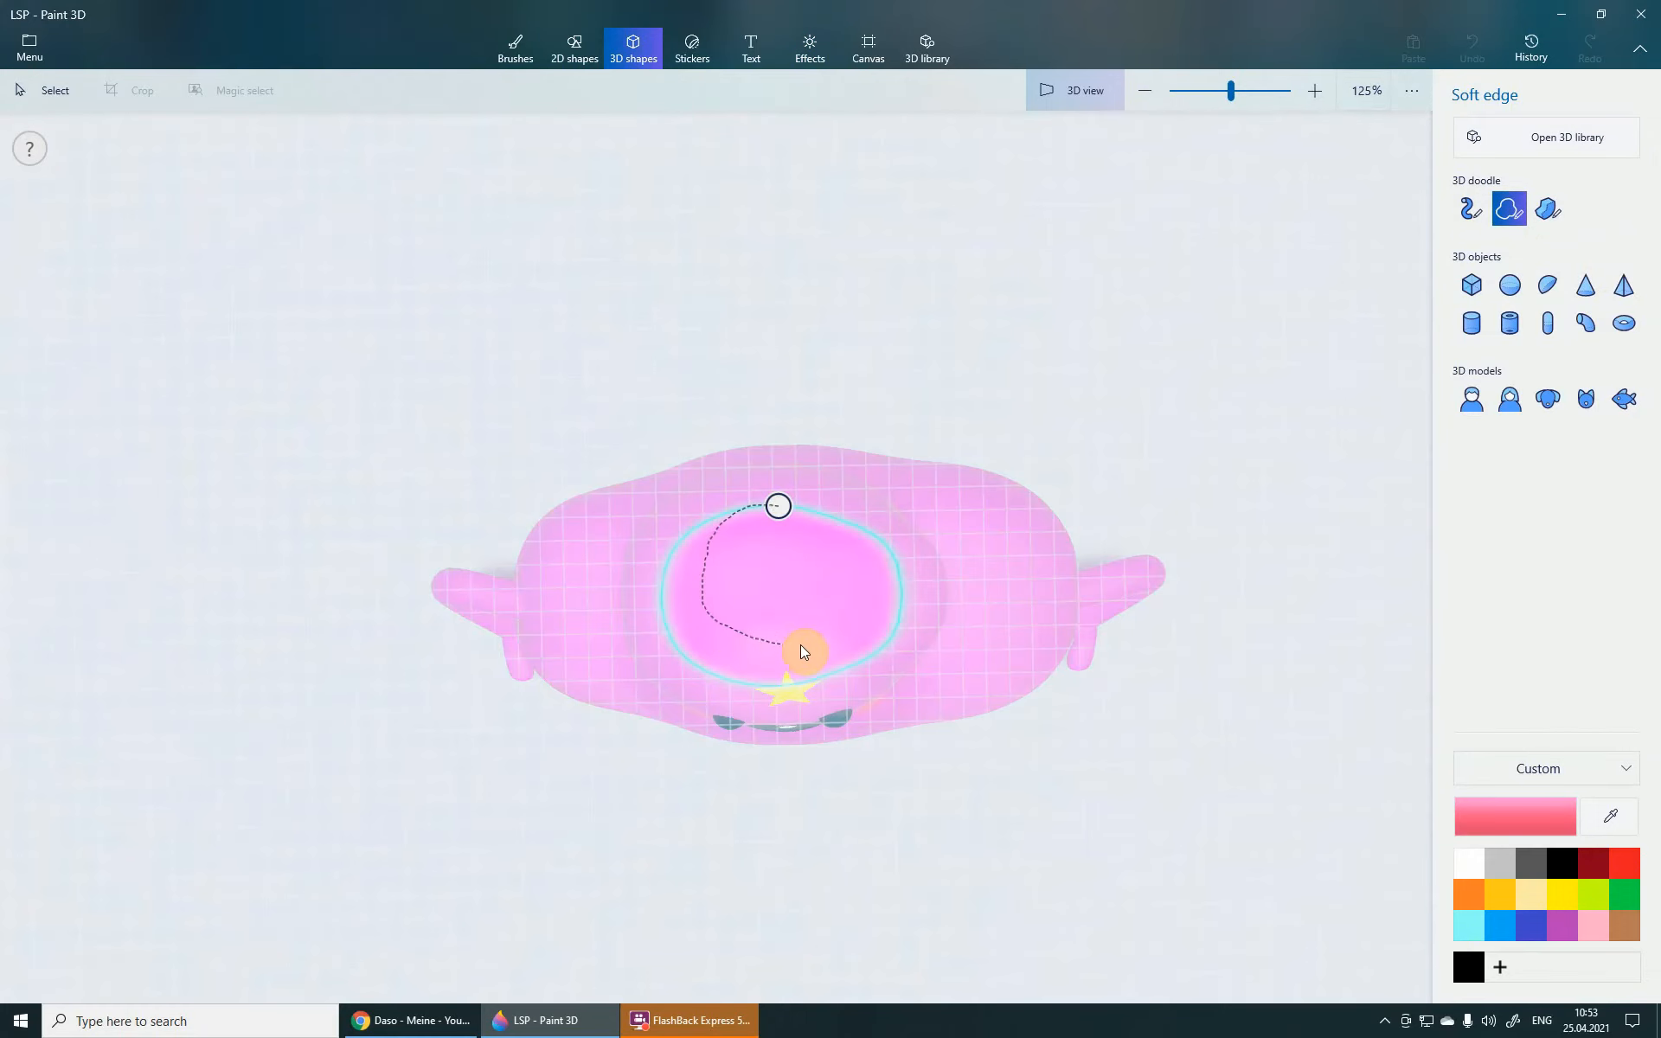
drag(806, 512, 785, 507)
right_drag(1107, 678, 1120, 574)
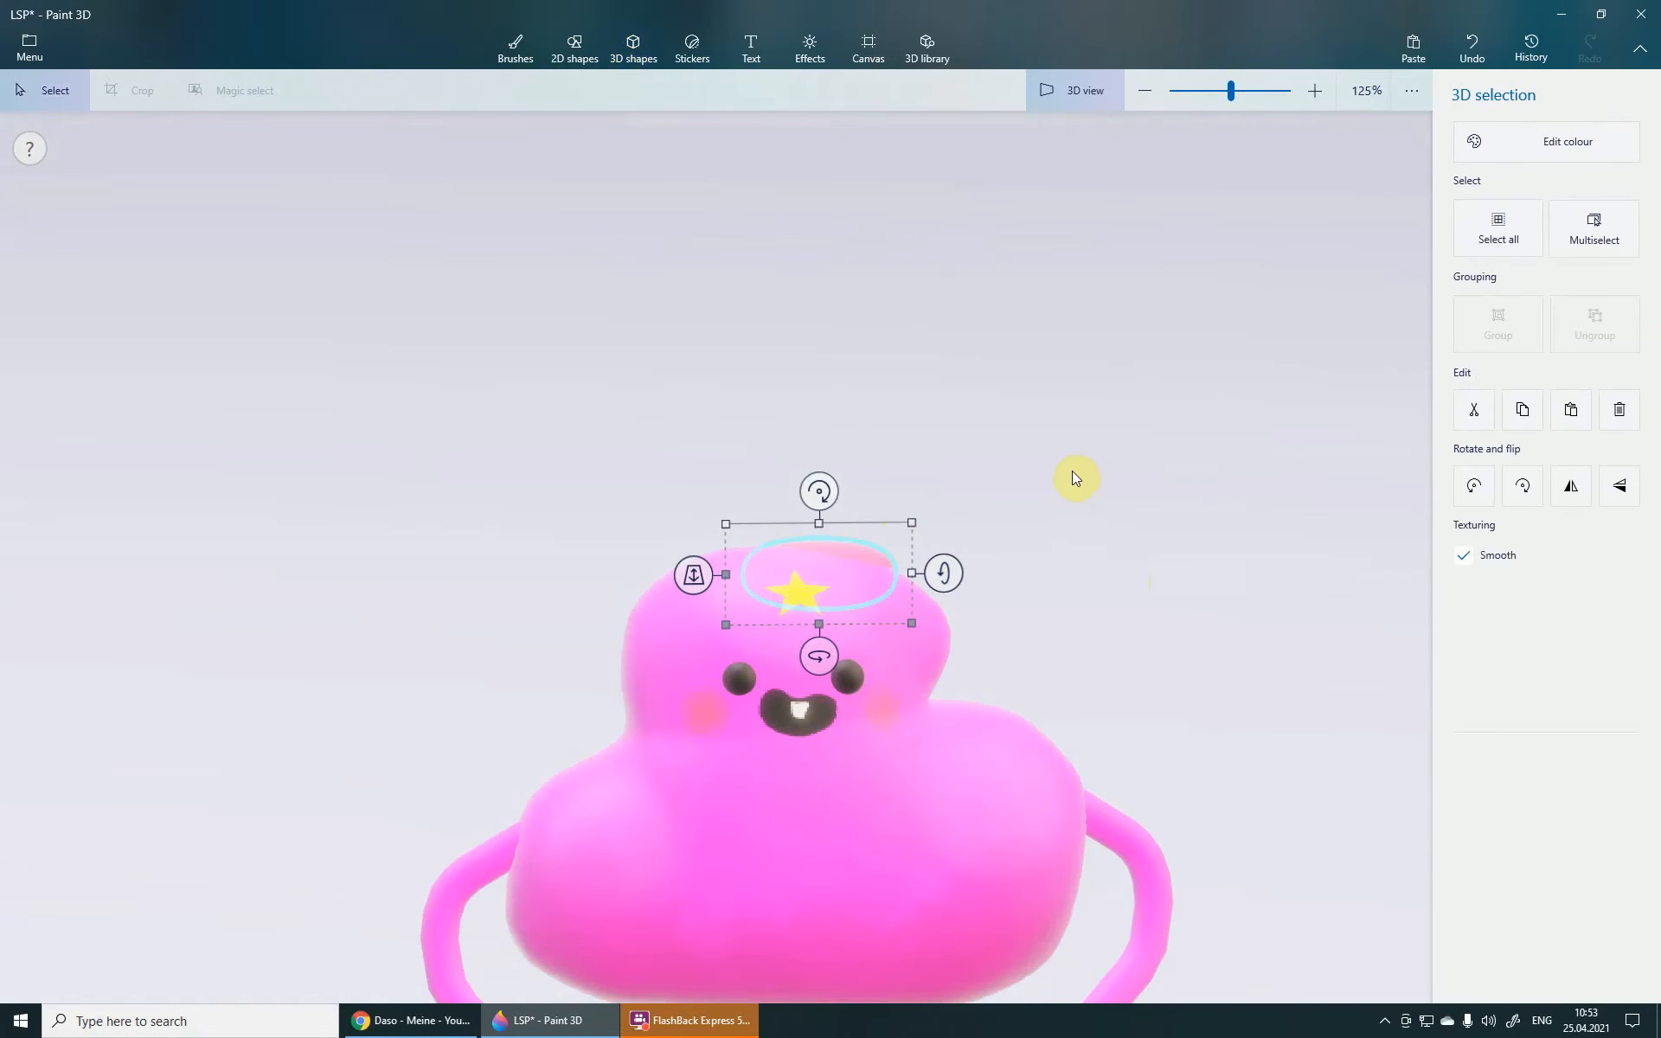
key(ctrl+z)
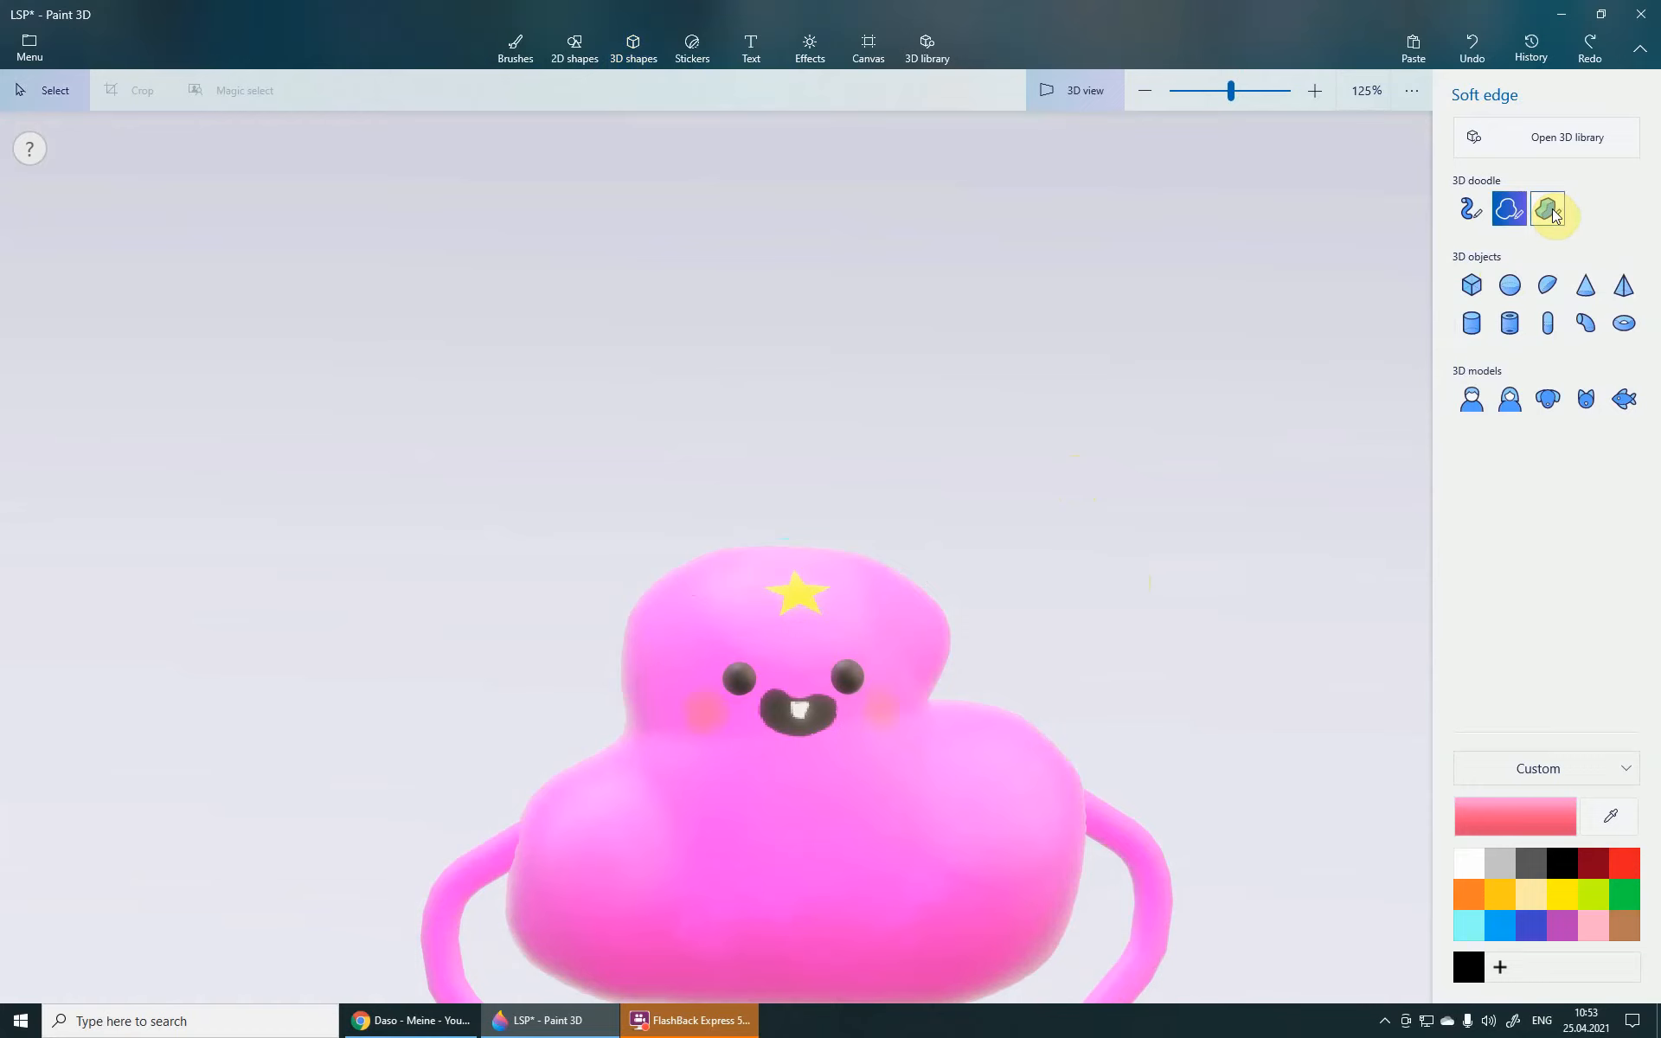
- Try out a square sharp-edge 3D doodle in the empty space beside the head, and remove the resulting block
click(1548, 209)
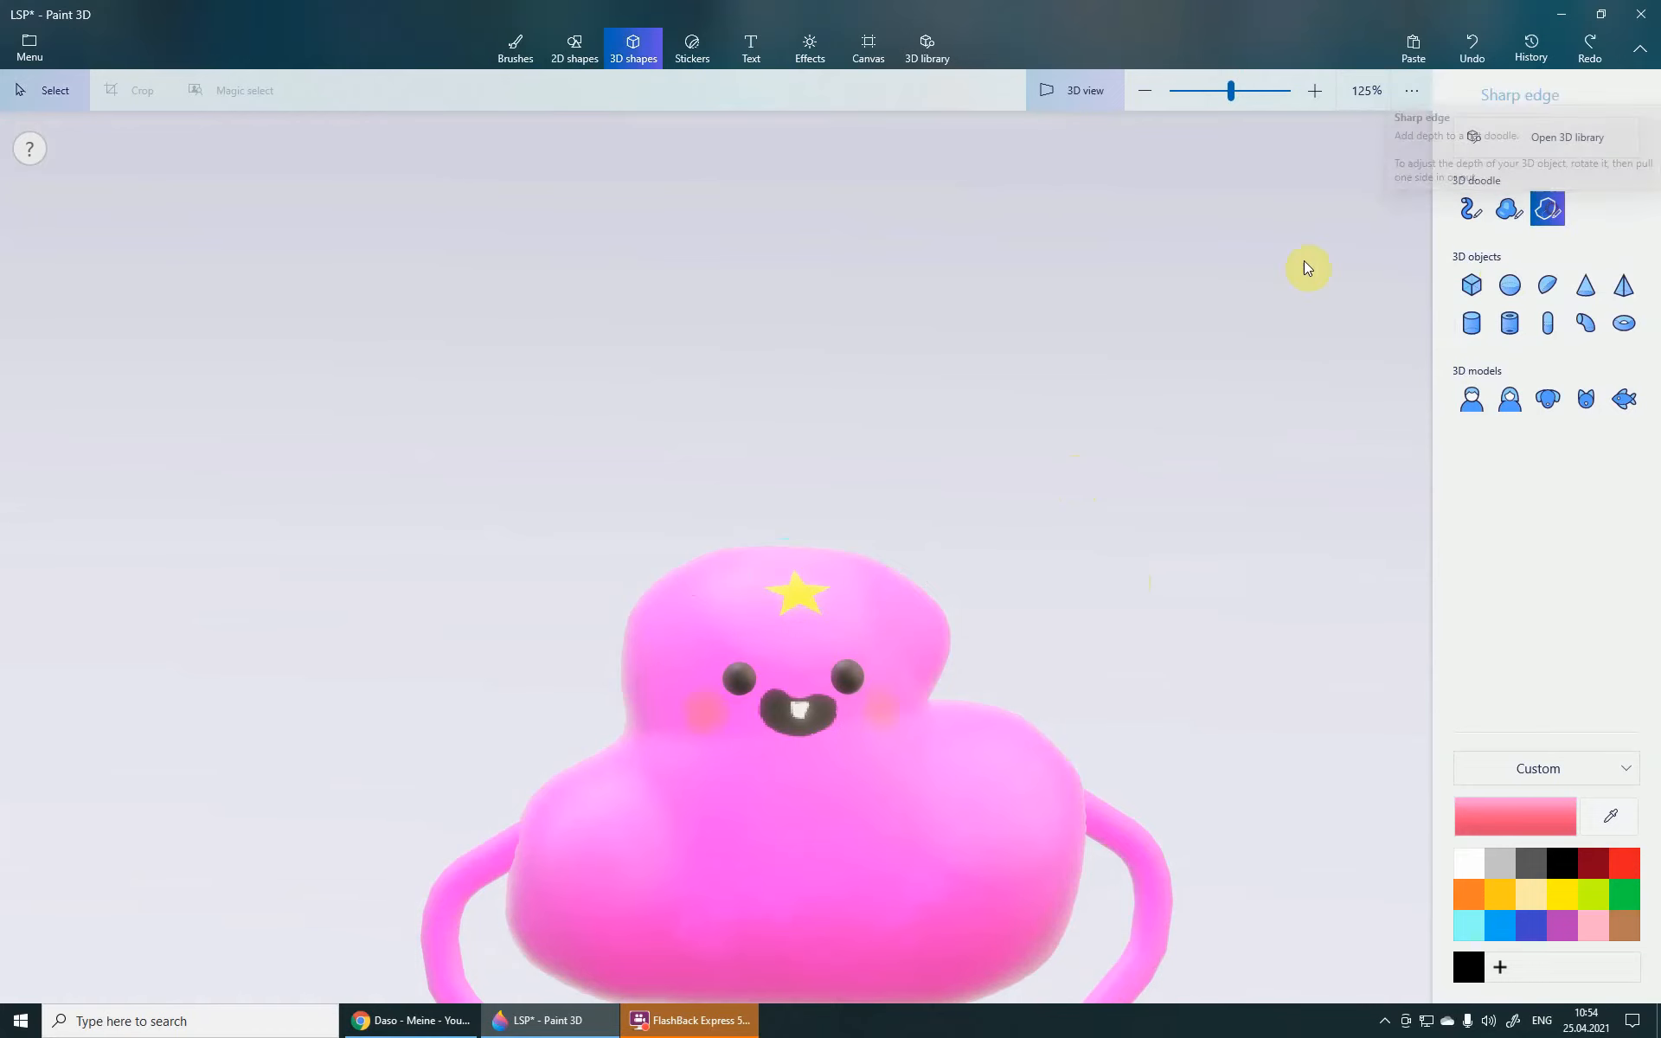
click(1002, 269)
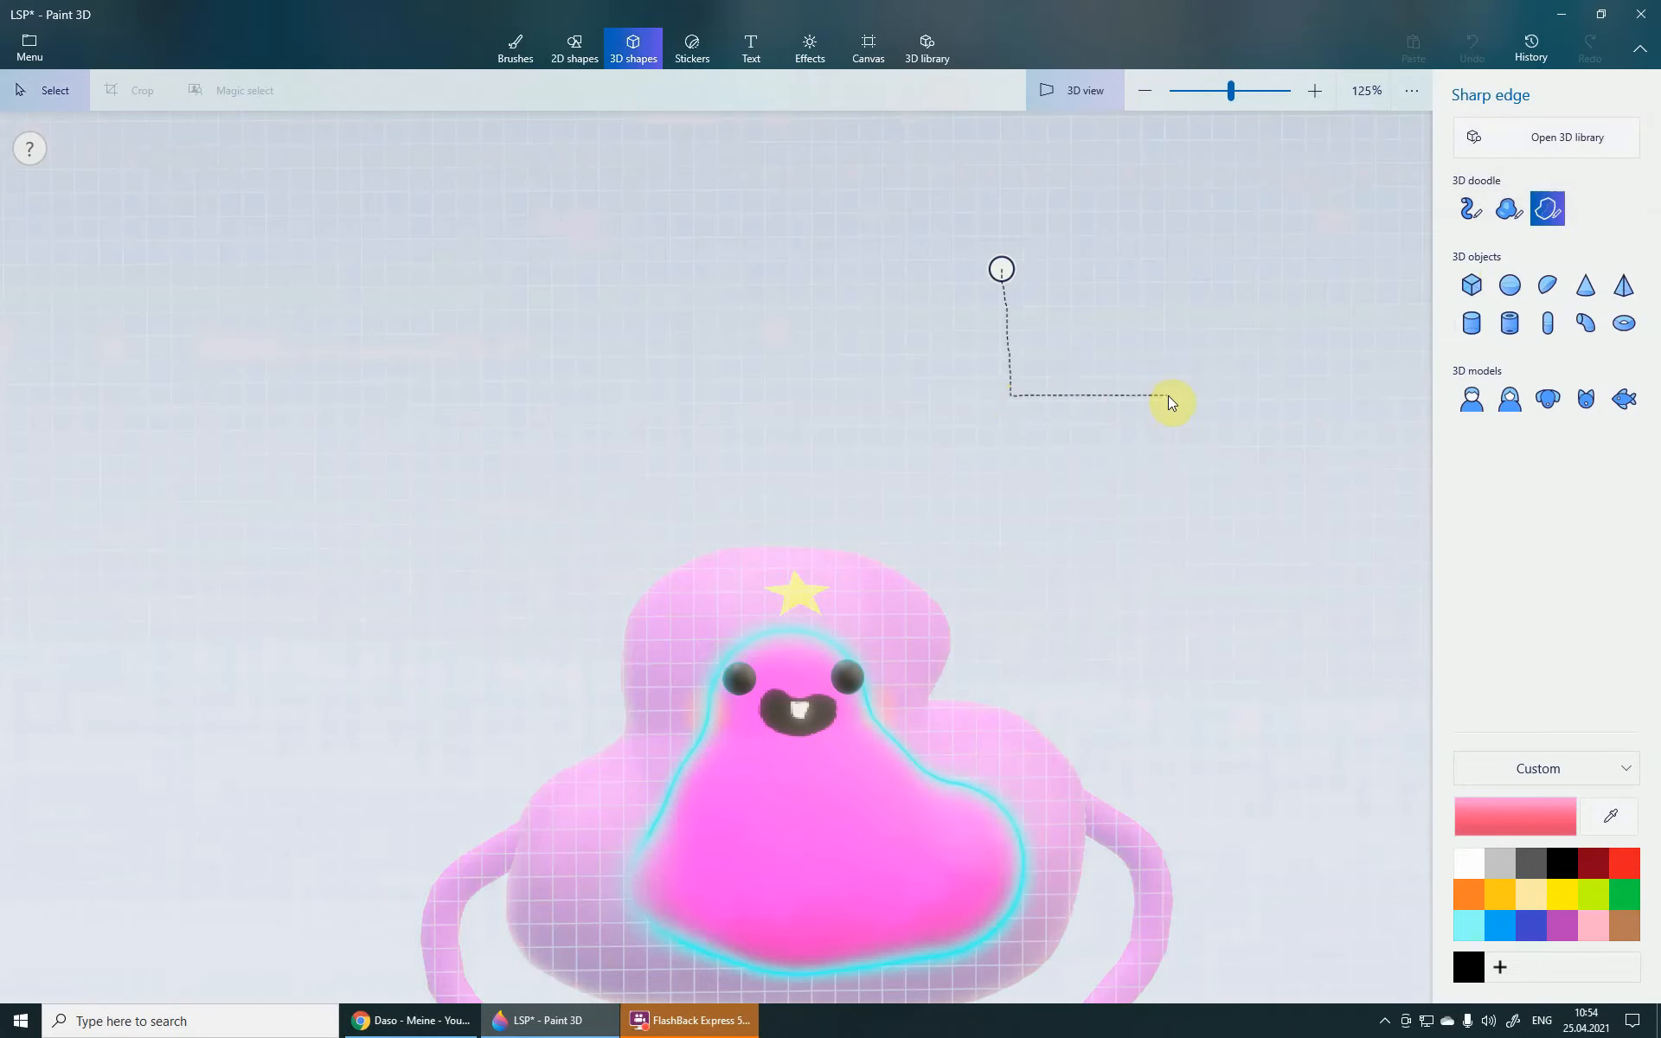
click(1001, 271)
mouse_move(1267, 404)
mouse_down()
mouse_move(1096, 519)
mouse_move(1027, 441)
mouse_move(978, 441)
mouse_move(1001, 432)
mouse_up()
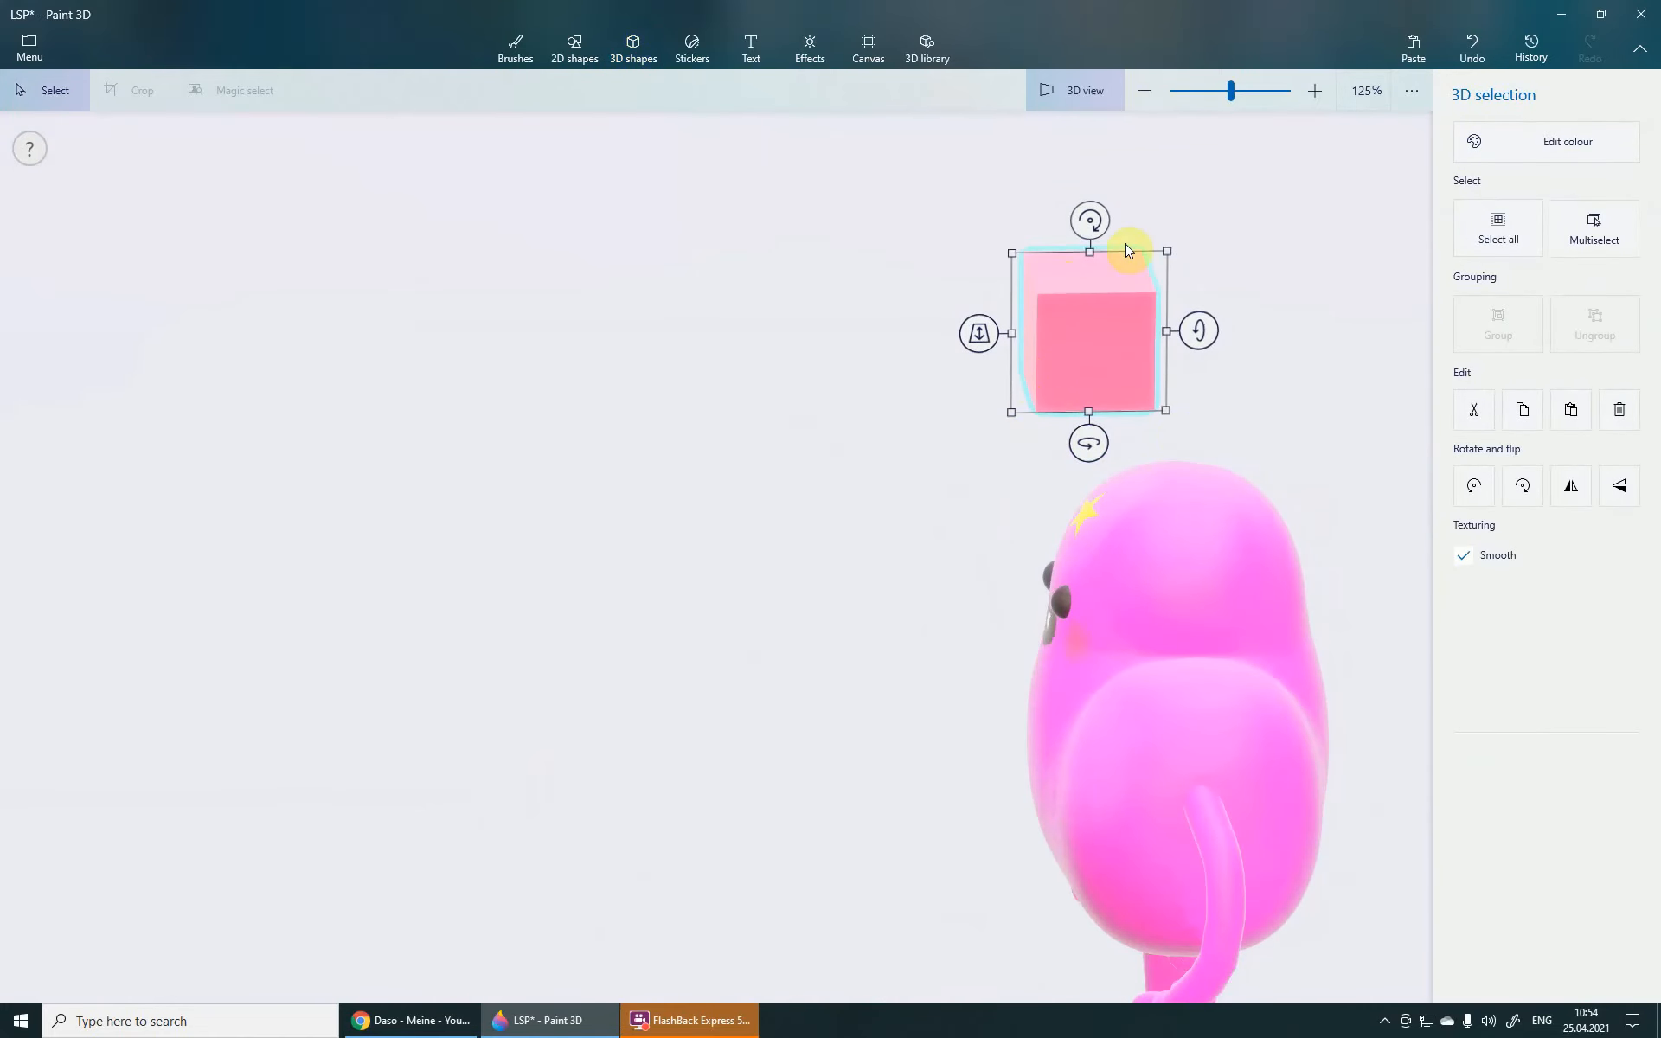
drag(848, 340, 1108, 422)
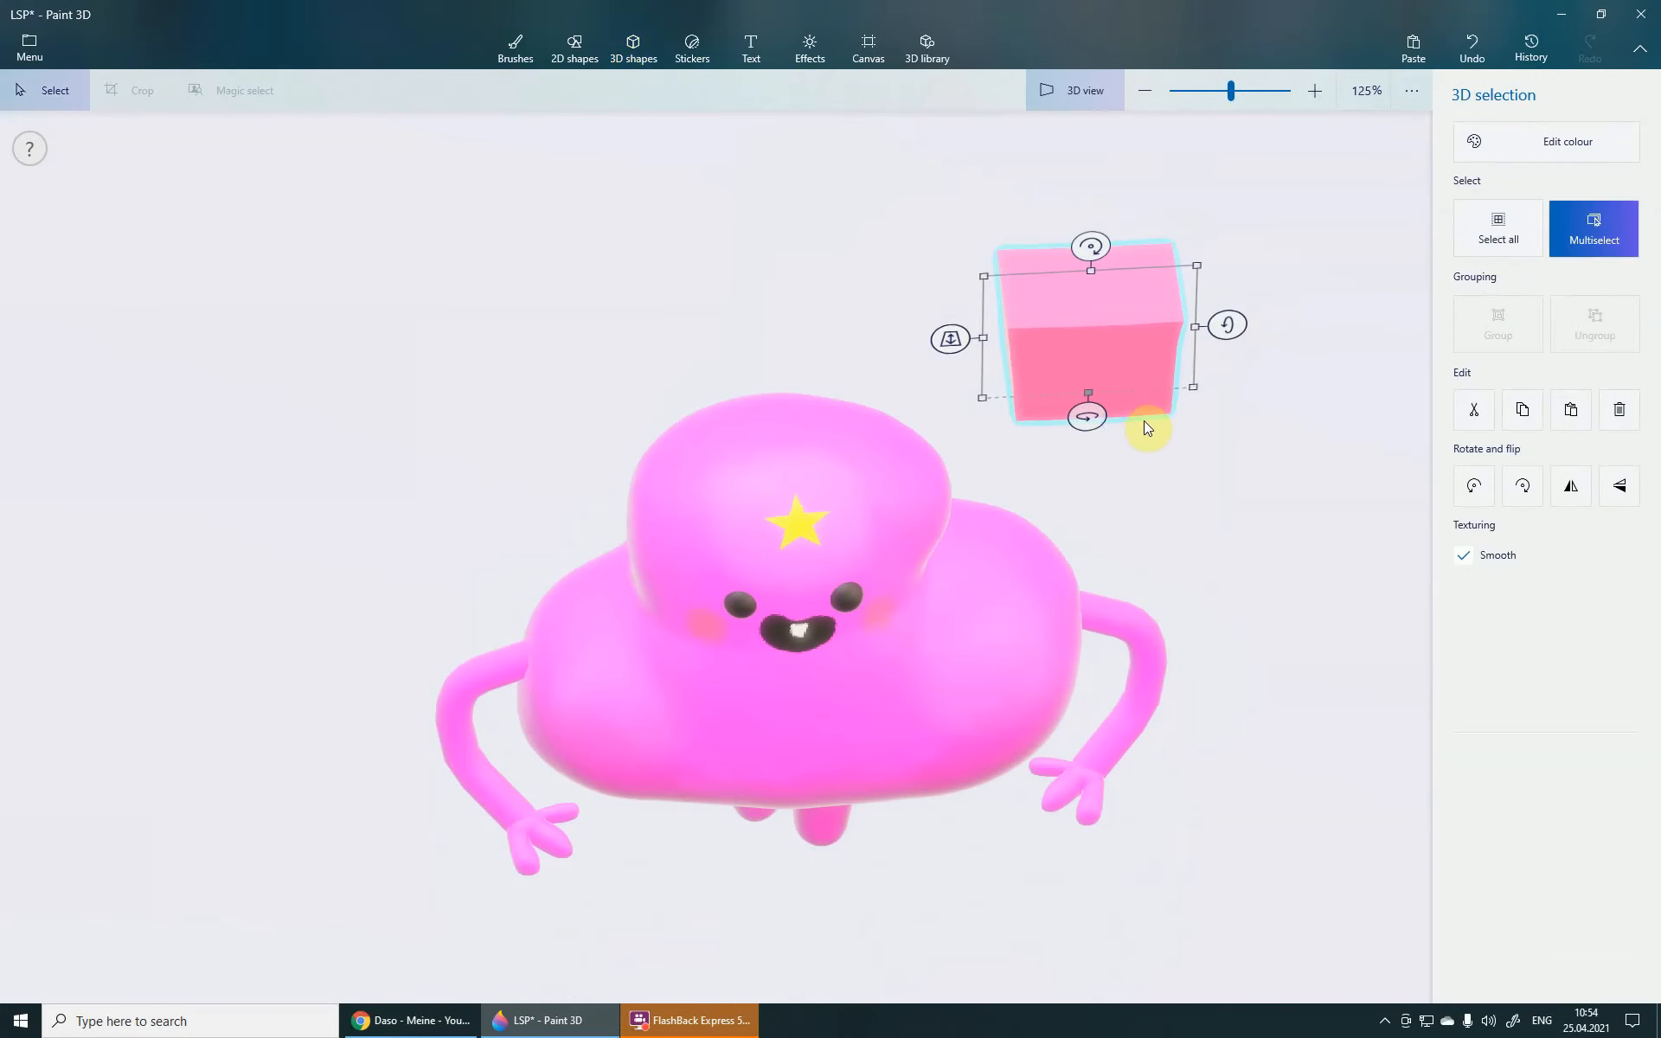
key(ctrl+x)
- Draw a round sharp-edge 3D doodle on top of the head, seen from above
right_drag(926, 346, 1652, 197)
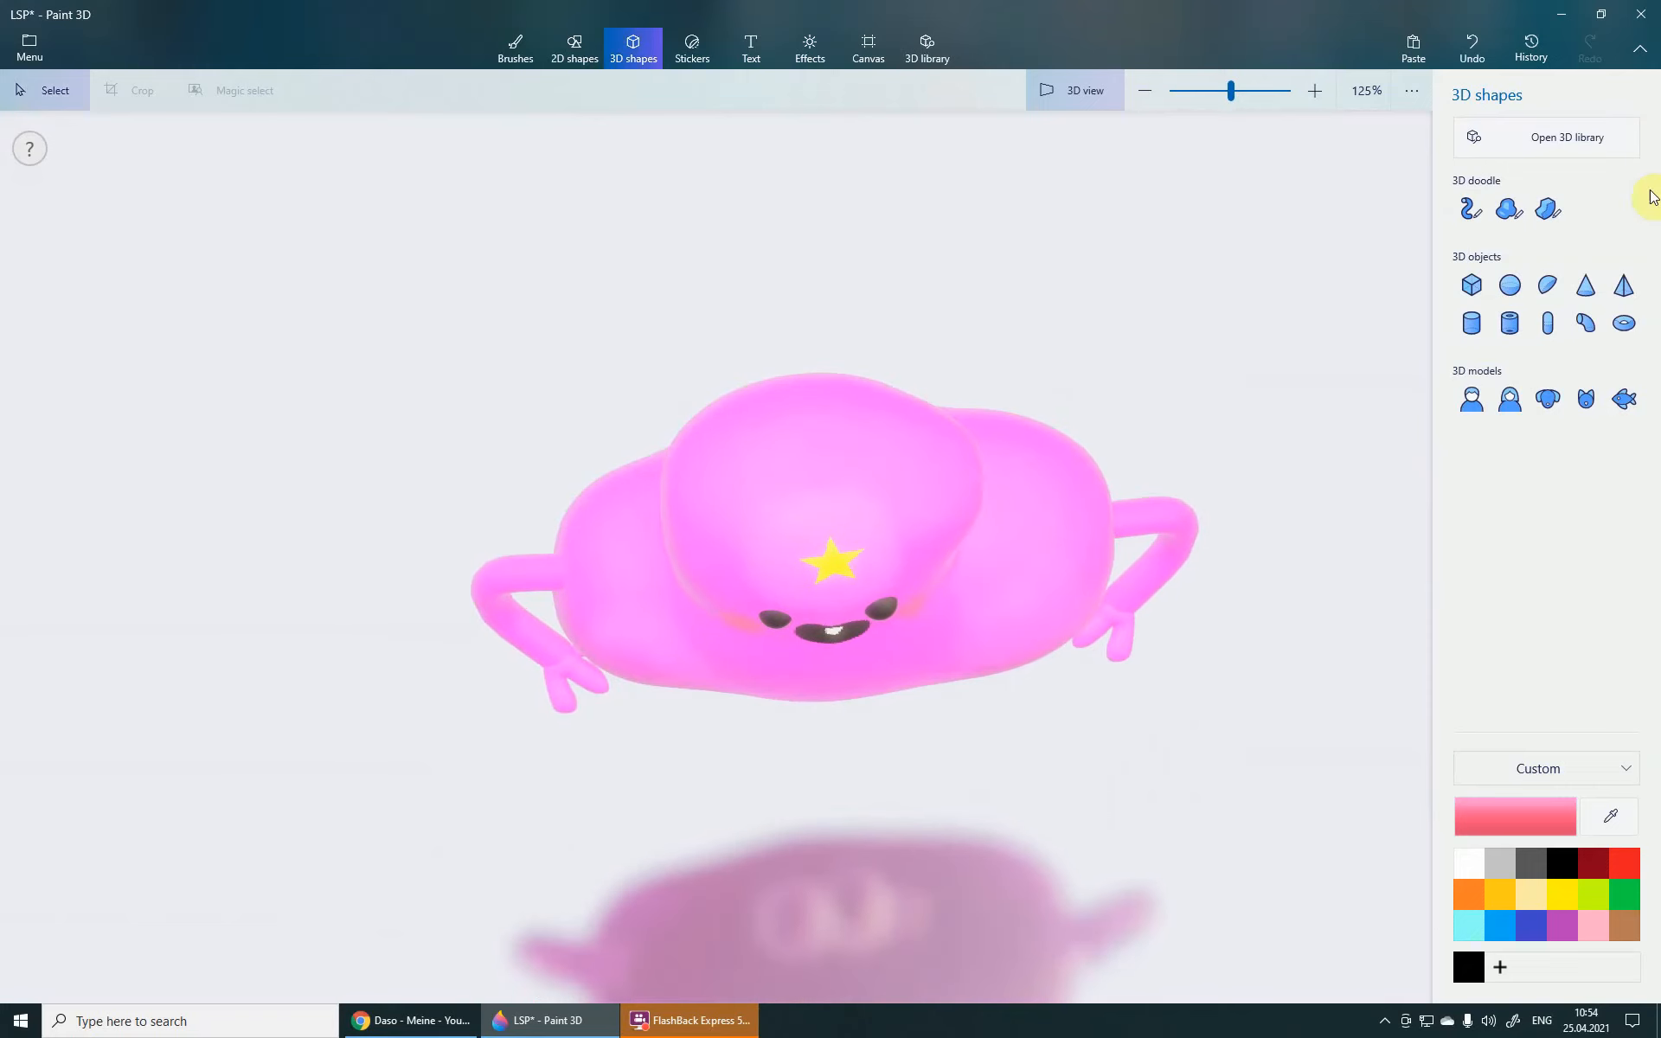
click(1554, 208)
mouse_move(917, 557)
right_down()
mouse_move(901, 592)
mouse_move(815, 538)
right_up()
scroll(814, 537, up, 3)
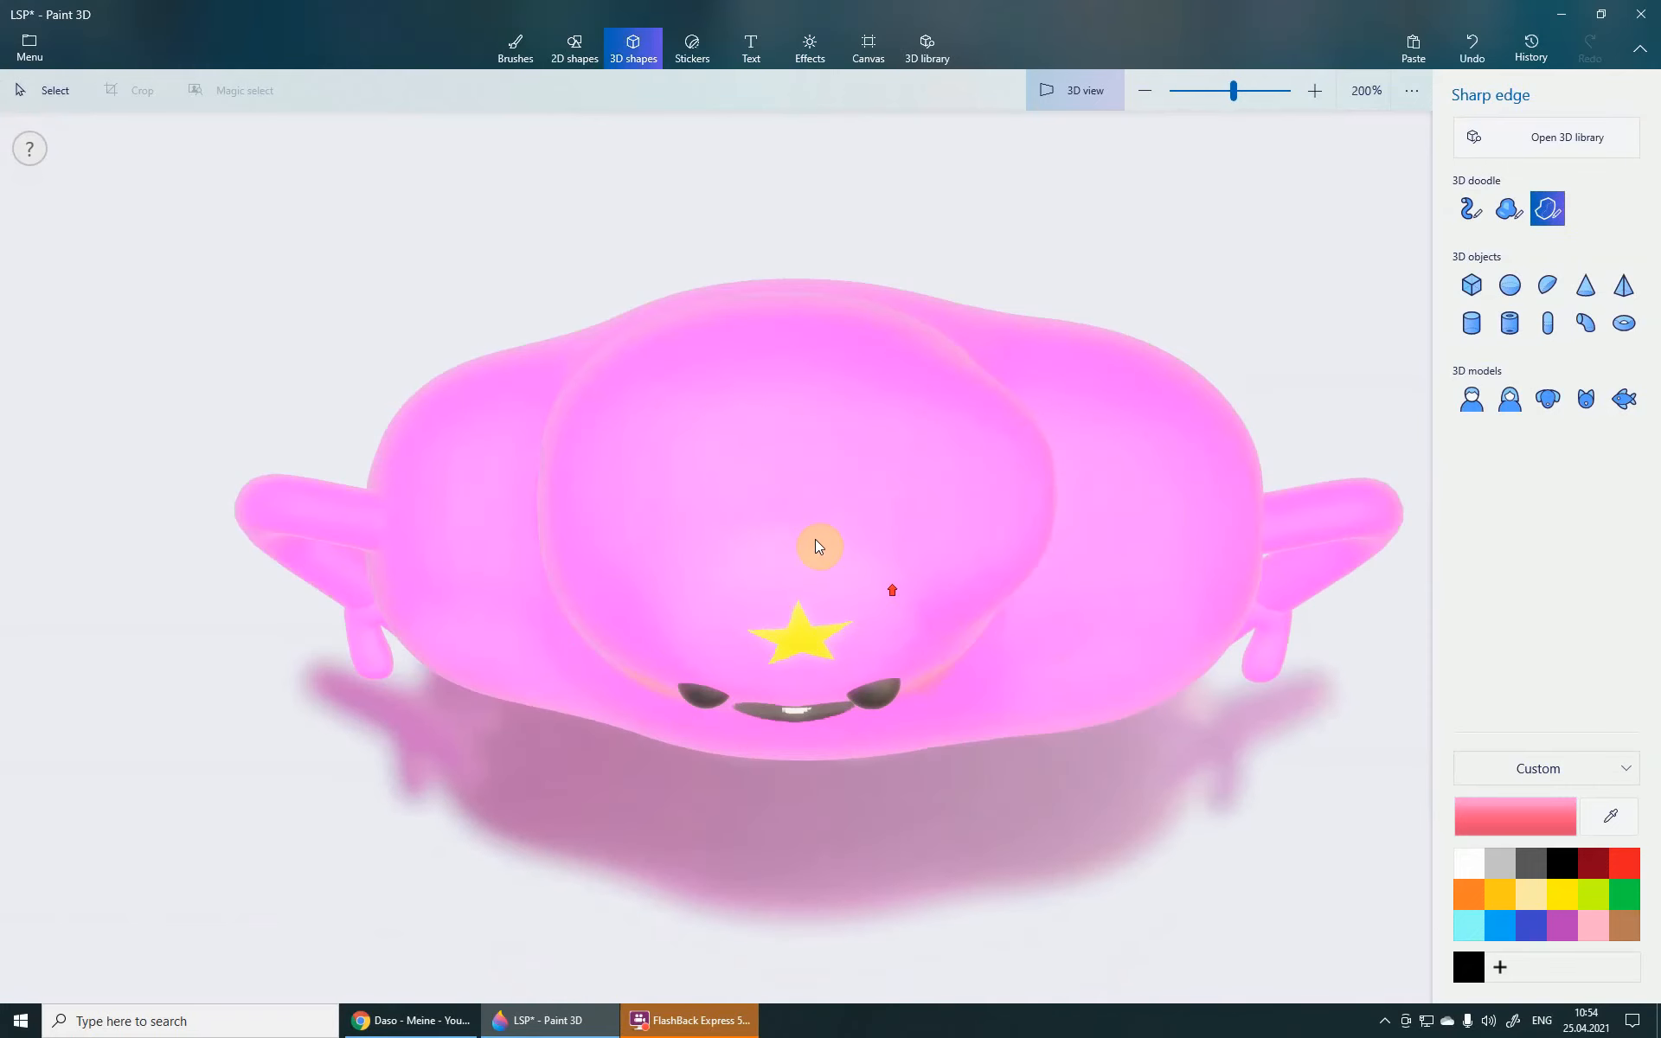
drag(791, 373, 685, 433)
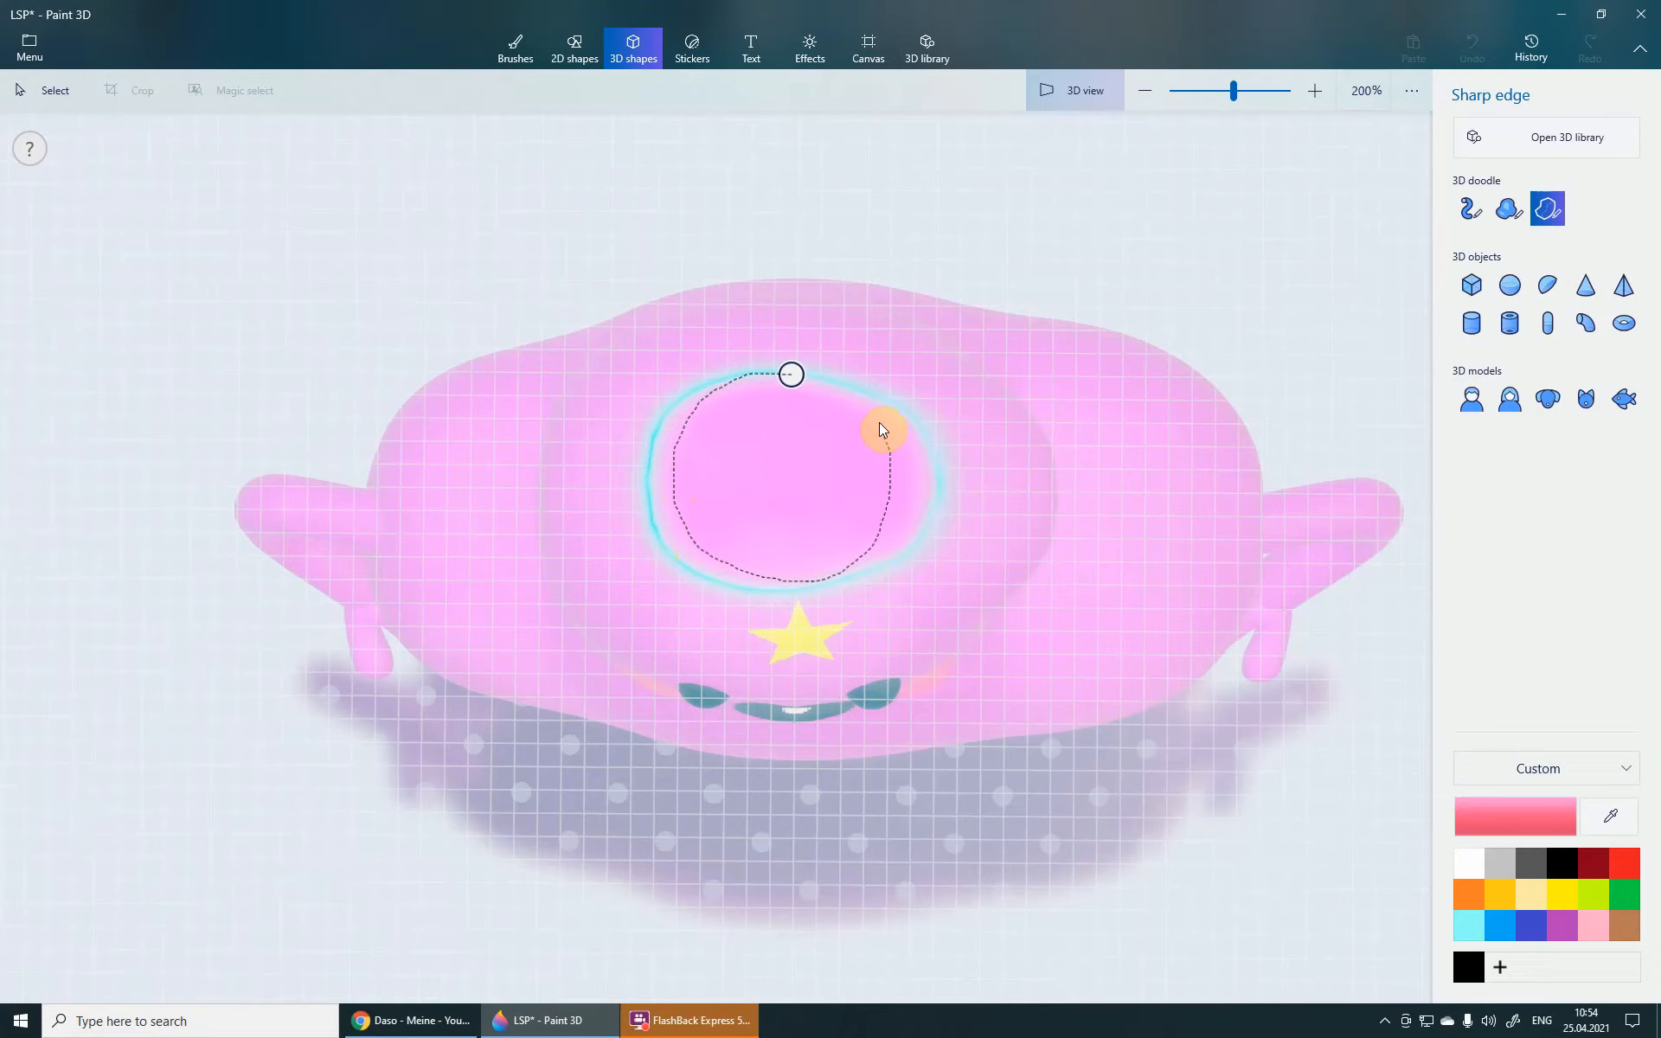
- Flatten the round doodle into a thin hat brim and position it on top of the head
mouse_move(815, 379)
mouse_down()
mouse_move(792, 373)
mouse_move(871, 407)
mouse_move(831, 282)
mouse_move(820, 378)
mouse_move(830, 282)
mouse_move(825, 356)
mouse_move(817, 318)
mouse_up()
drag(793, 237, 793, 416)
drag(792, 416, 792, 421)
right_drag(1138, 397, 1035, 493)
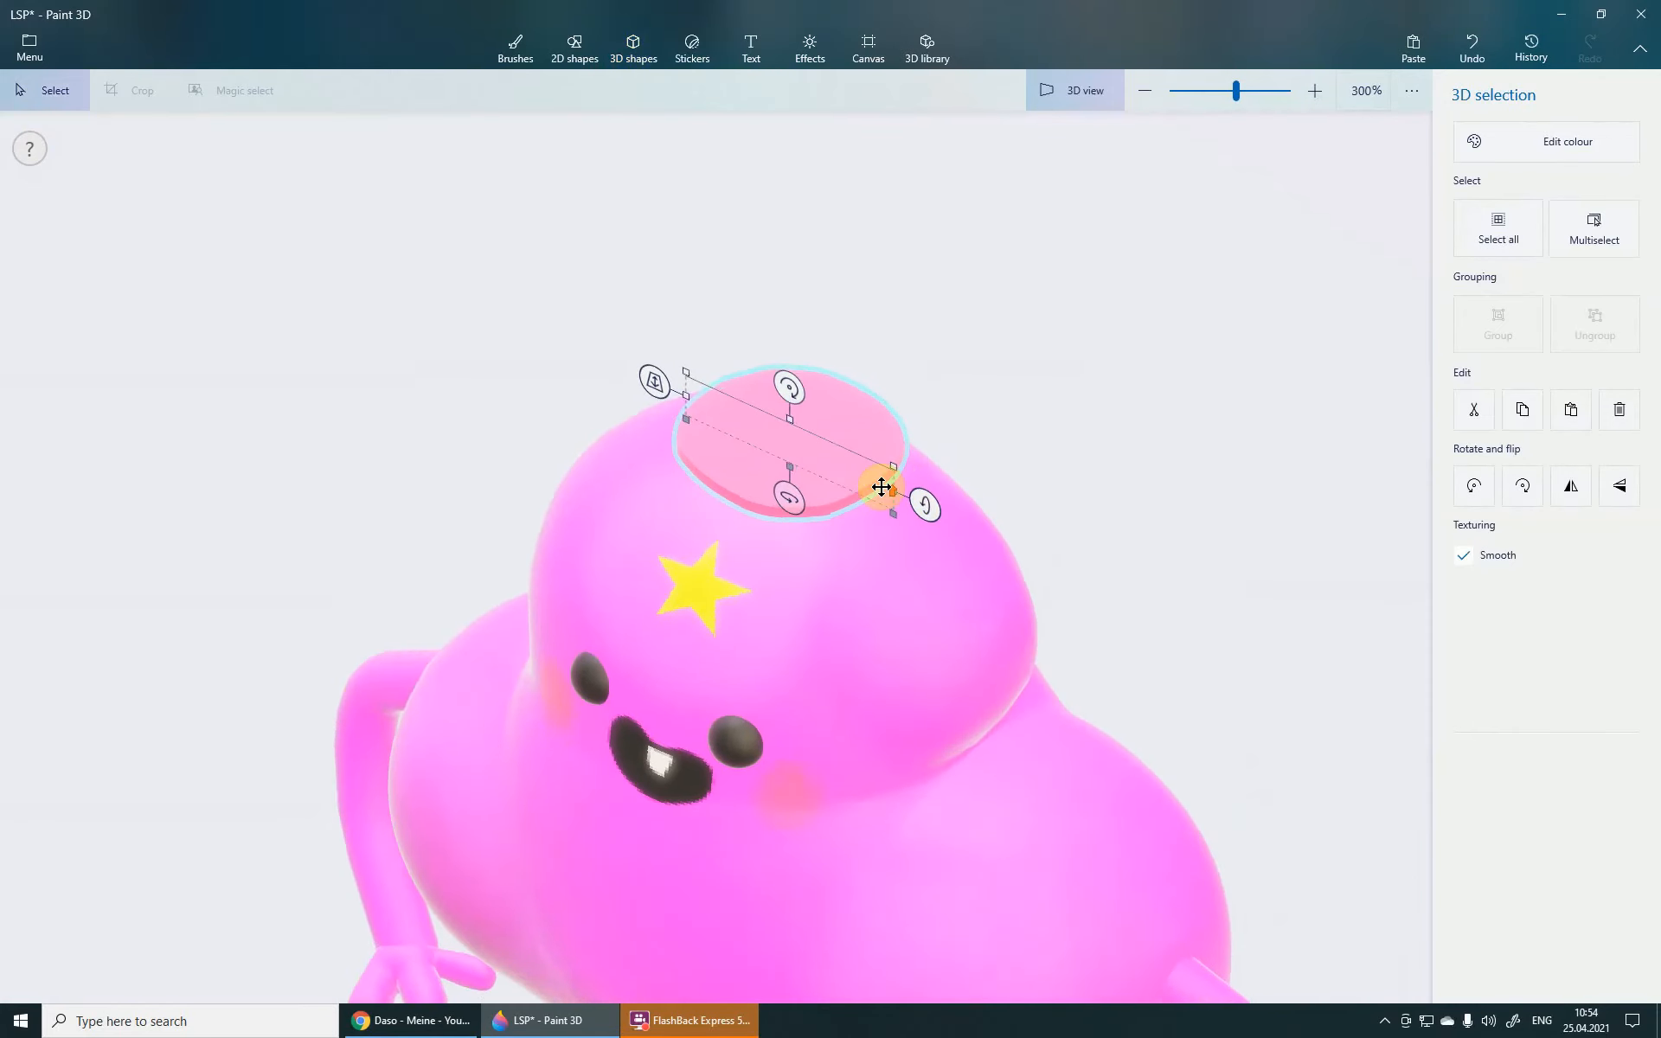
scroll(874, 485, up, 2)
mouse_move(872, 486)
mouse_down()
mouse_move(875, 460)
mouse_move(899, 472)
mouse_up()
- Scale down the taller pink cylinder and centre it on the brim as the crown of a top hat
right_drag(1092, 435, 945, 355)
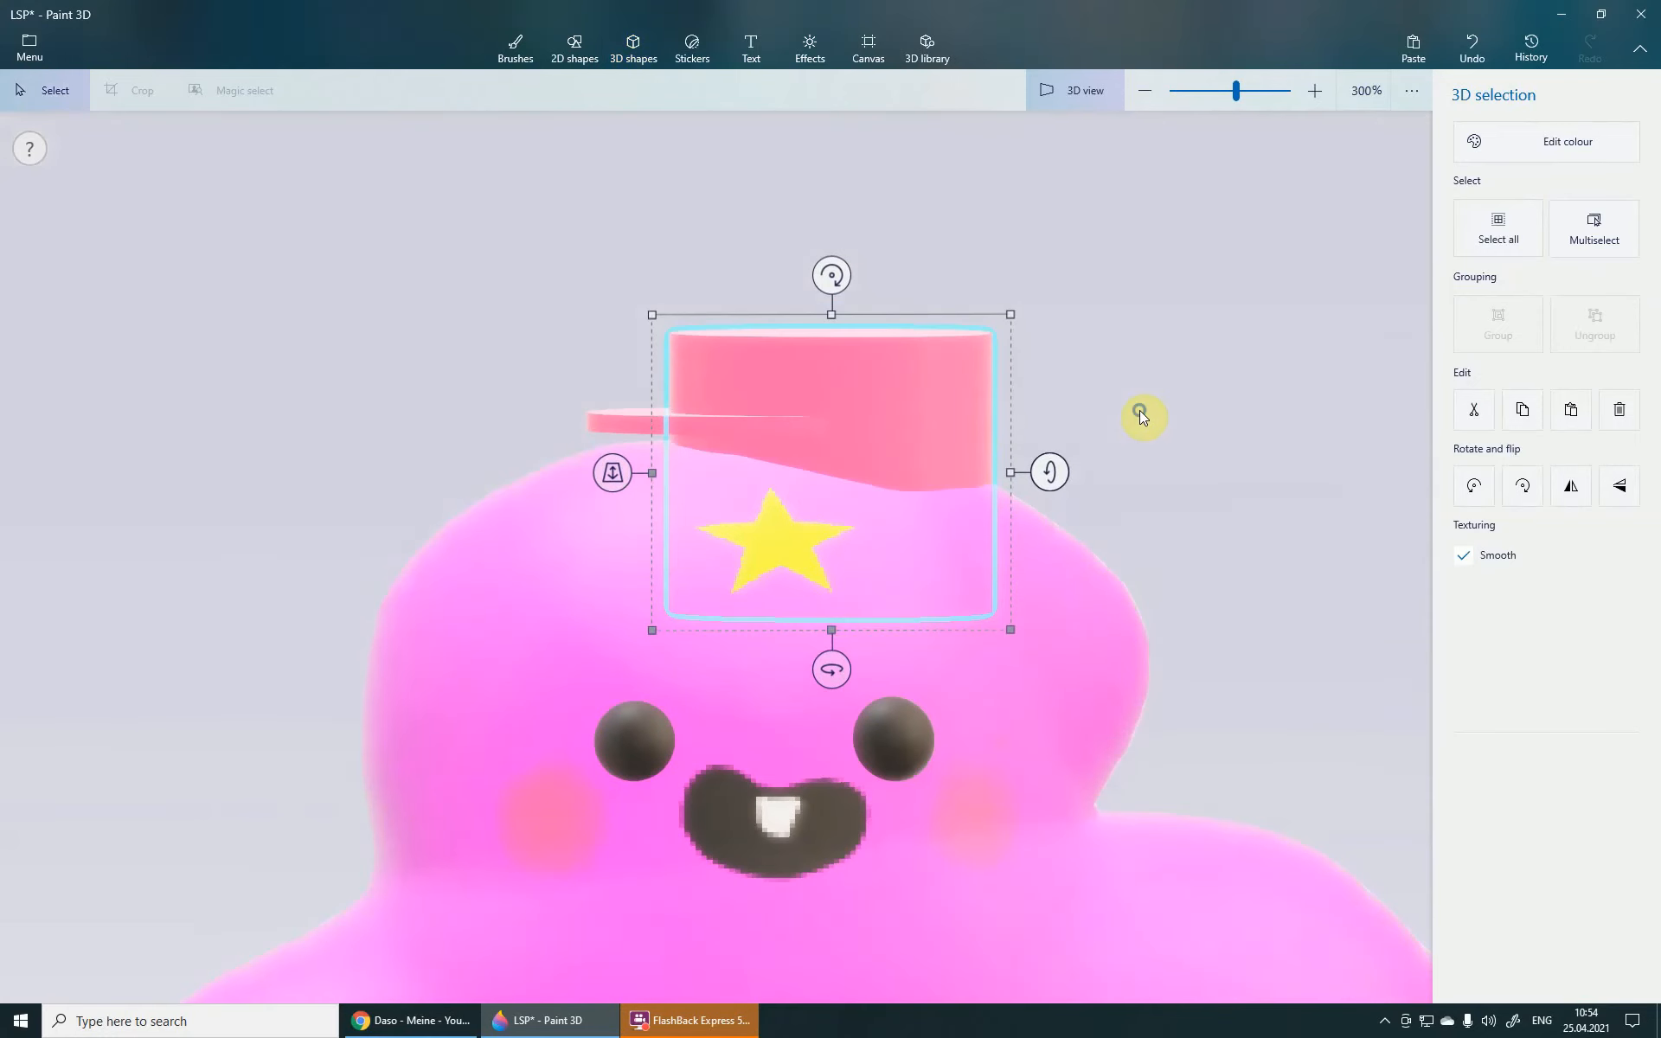
drag(963, 445, 815, 323)
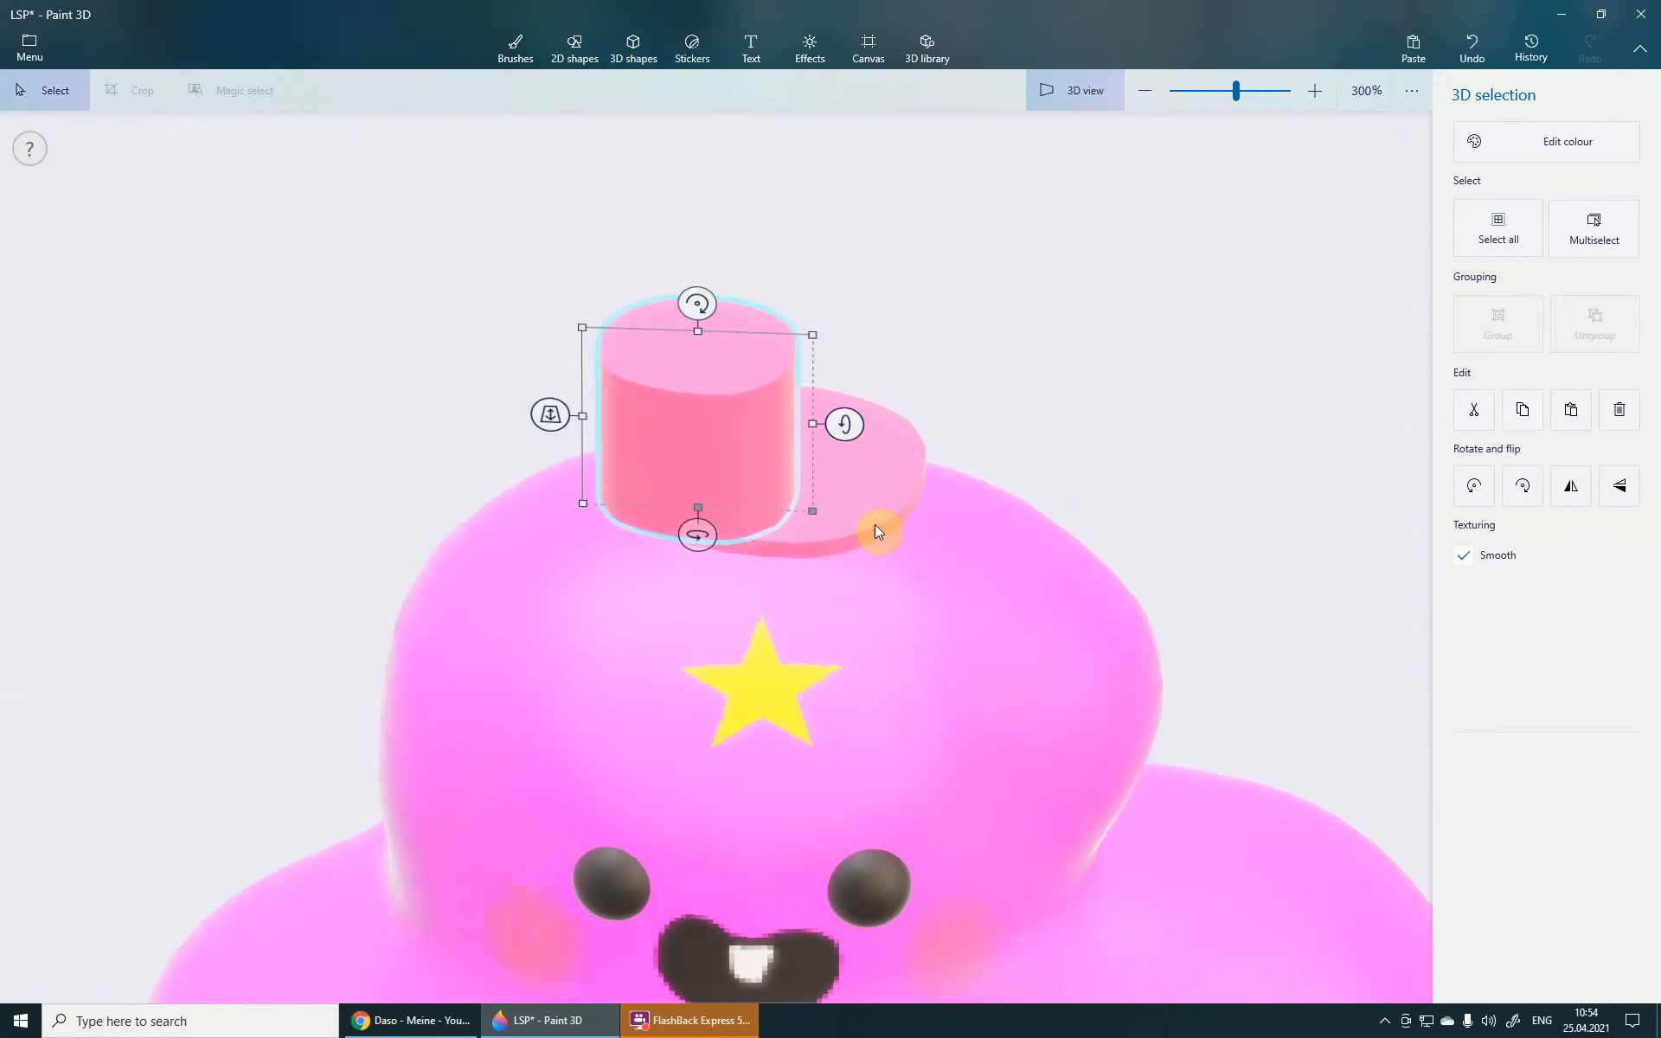
drag(716, 480, 785, 447)
right_drag(1138, 445, 818, 359)
drag(778, 419, 841, 455)
click(1141, 449)
- Recolour the crown of the hat black
scroll(897, 472, down, 1)
right_drag(704, 481, 848, 491)
scroll(1176, 529, down, 1)
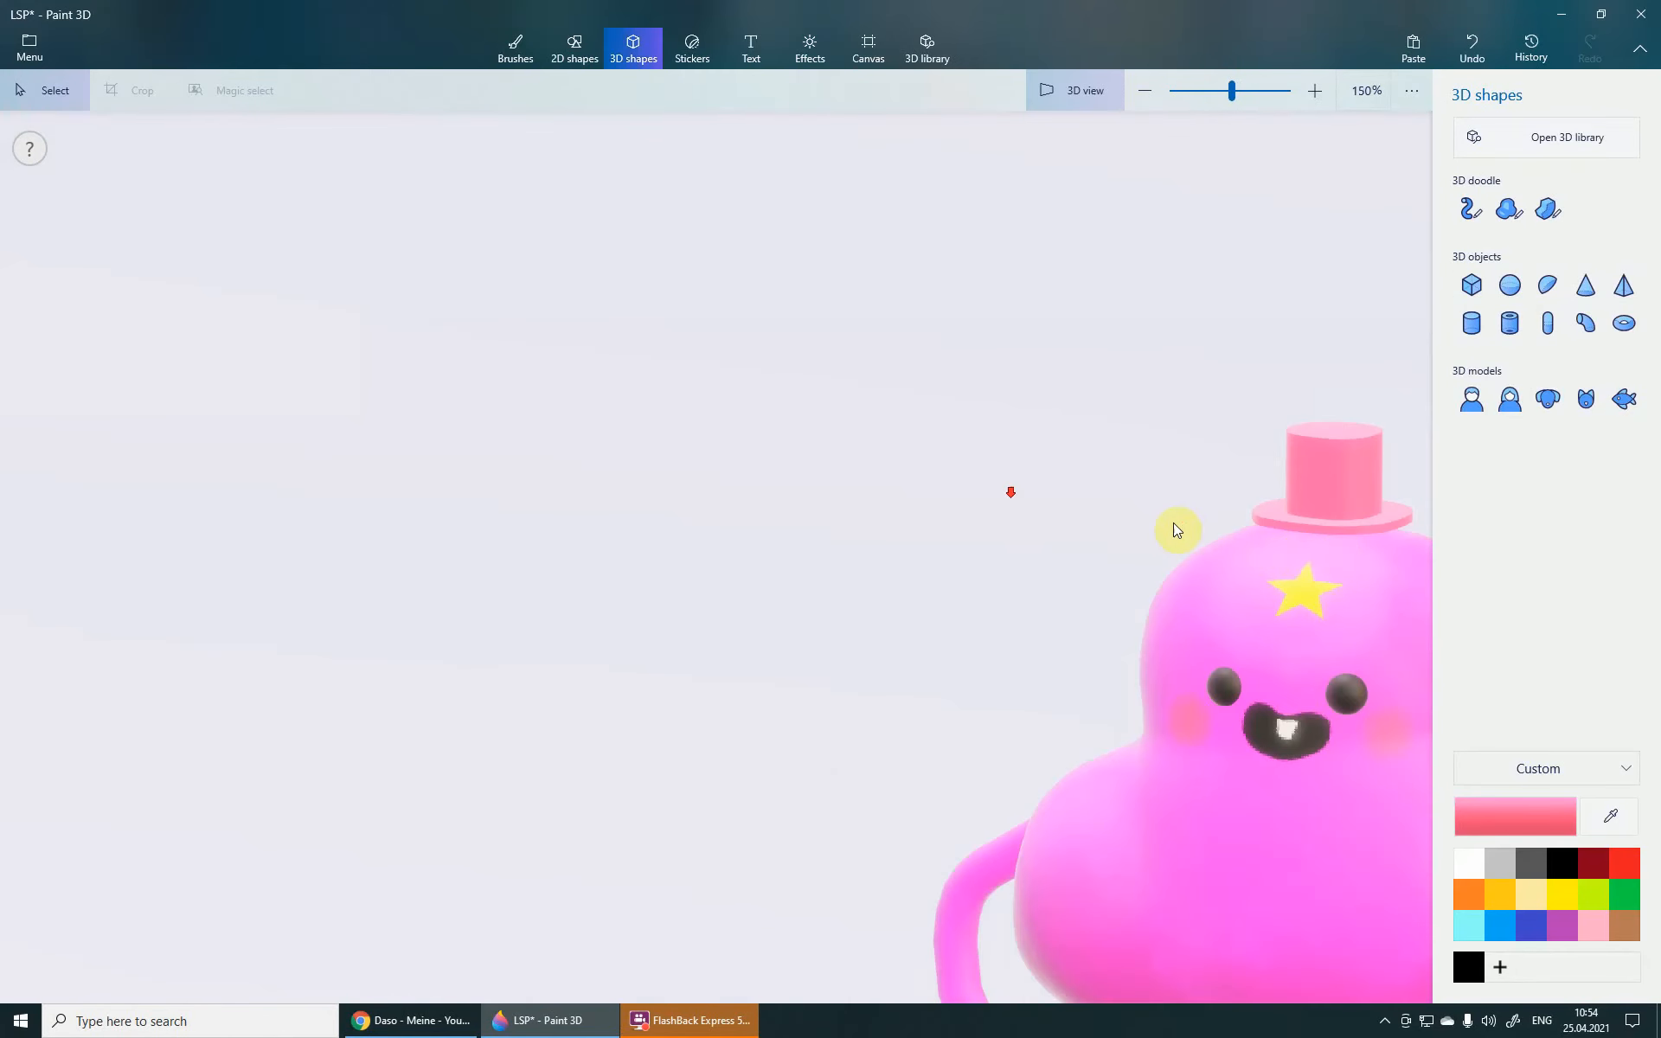
middle_drag(1332, 547, 756, 463)
right_drag(882, 464, 931, 453)
click(825, 368)
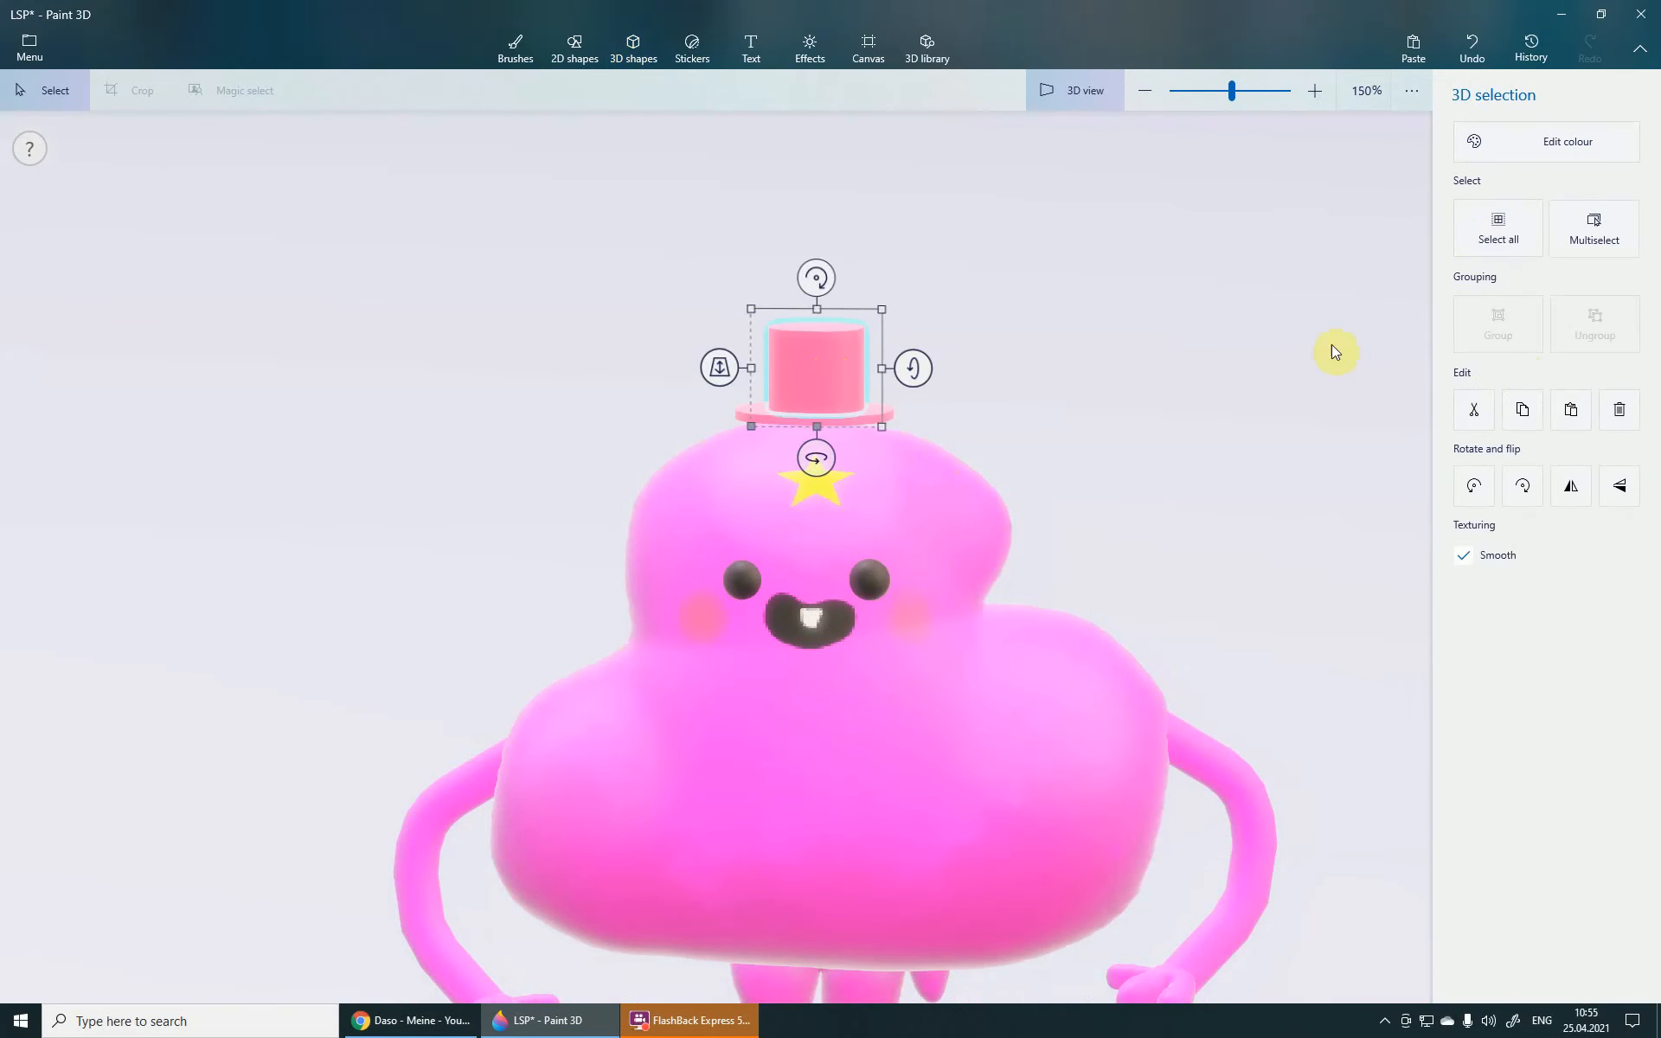
click(1531, 144)
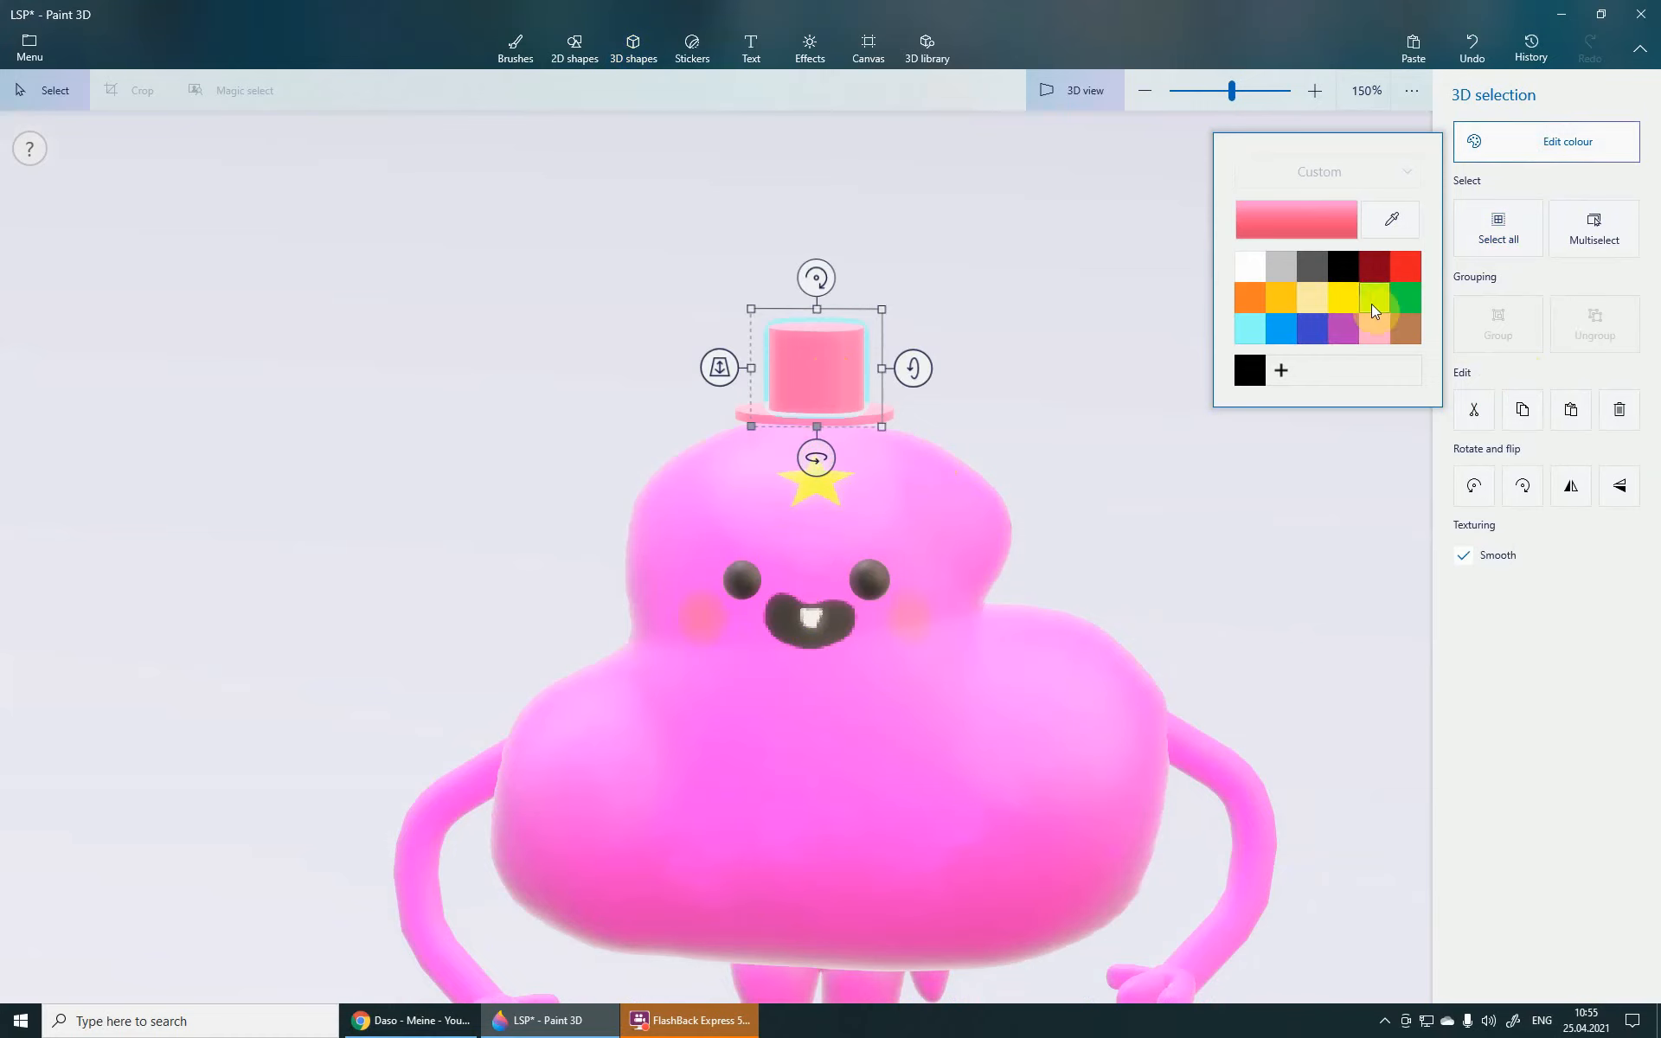
click(1340, 269)
click(1031, 401)
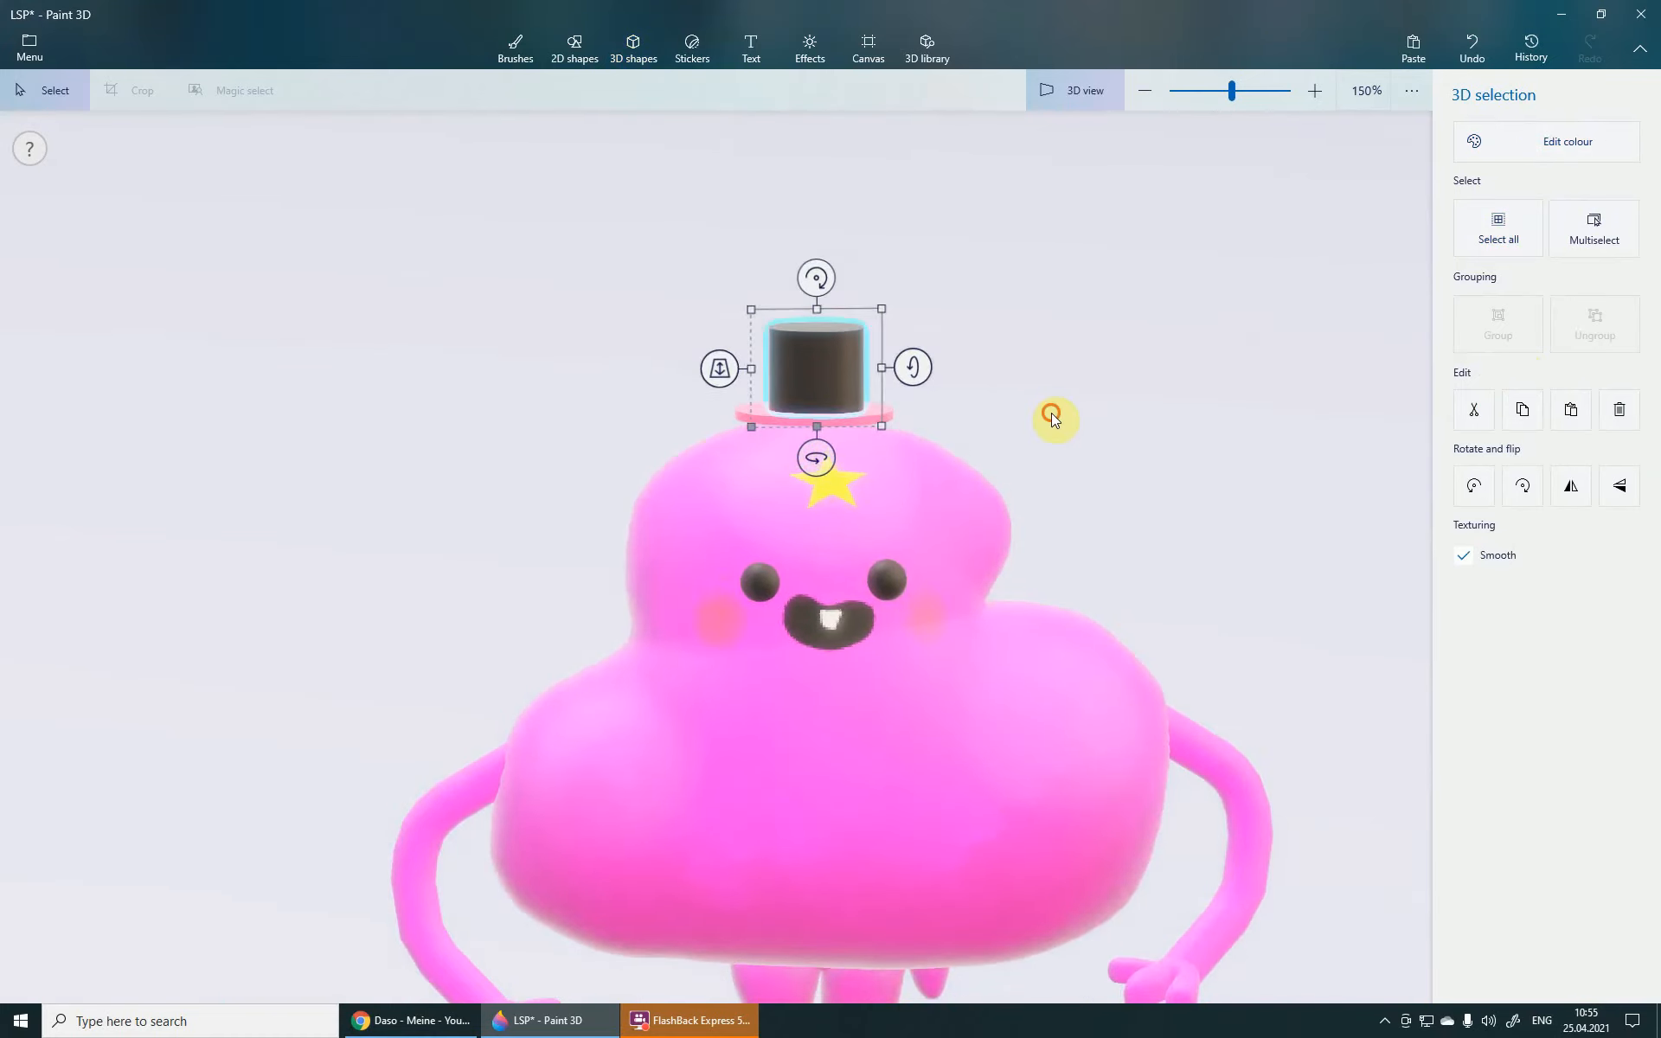
- Recolour the brim of the hat black to match the crown
scroll(916, 412, up, 2)
click(868, 411)
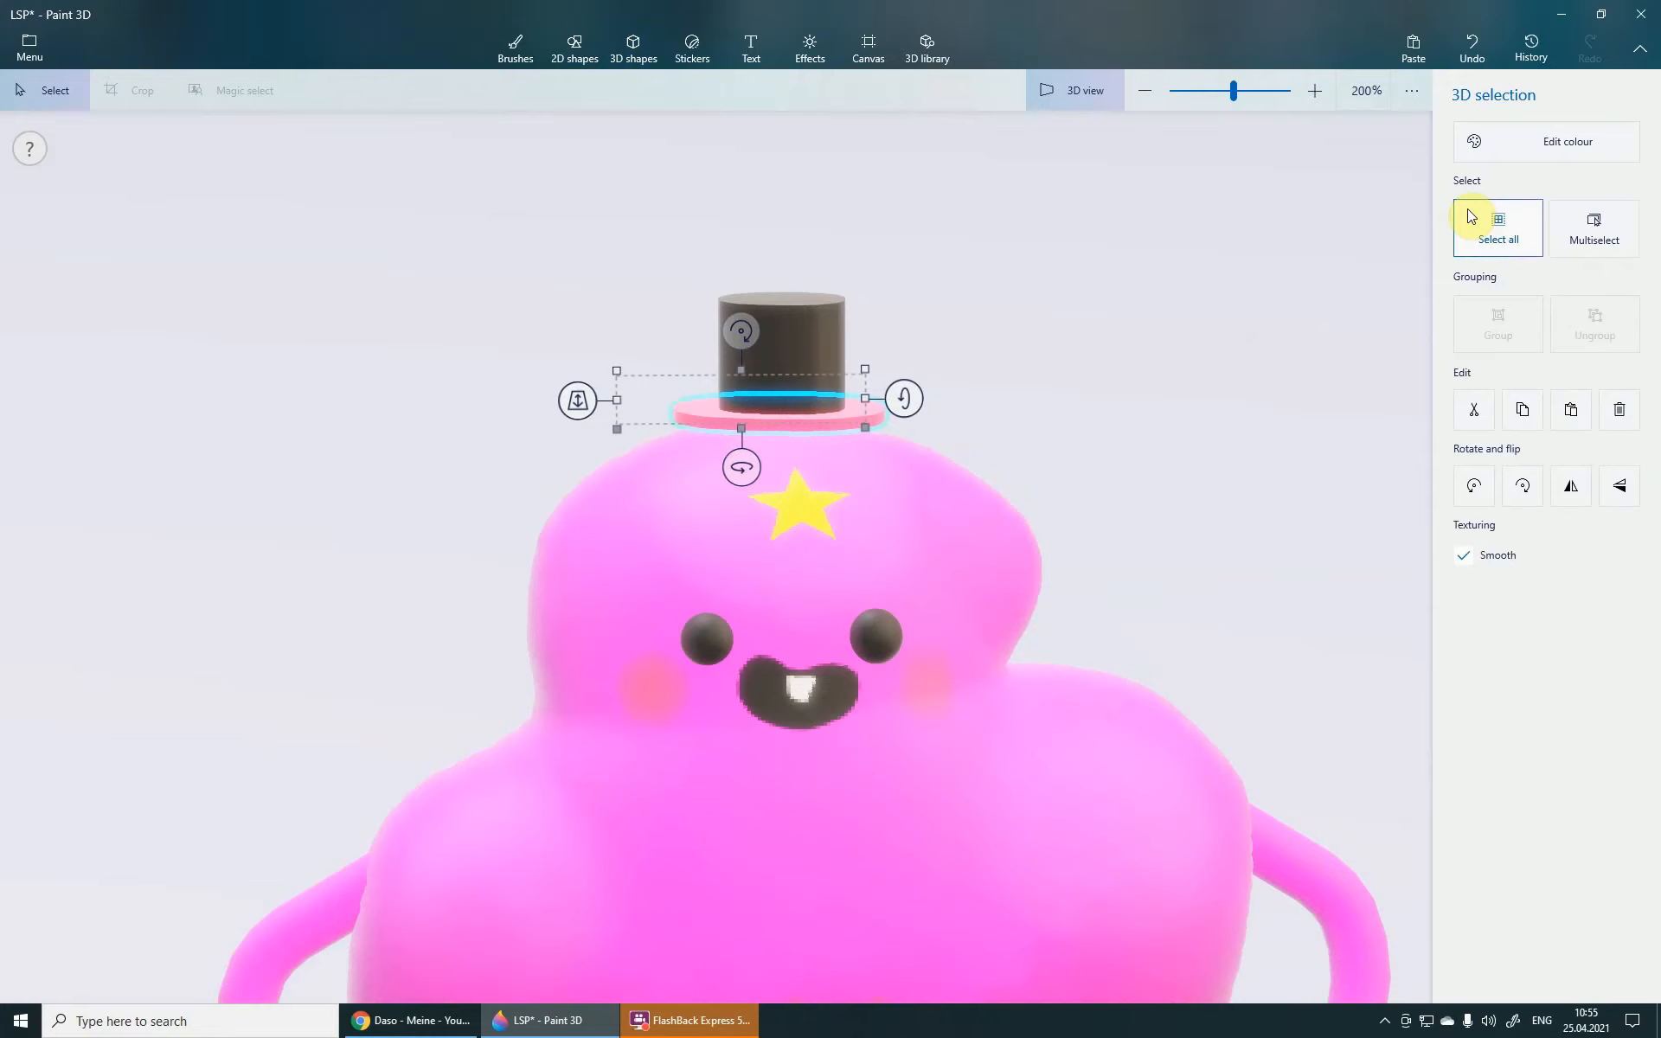
click(1531, 158)
click(1342, 268)
click(1020, 351)
- Examine how the black hat sits on the character's head, close up and from several angles
scroll(846, 424, down, 2)
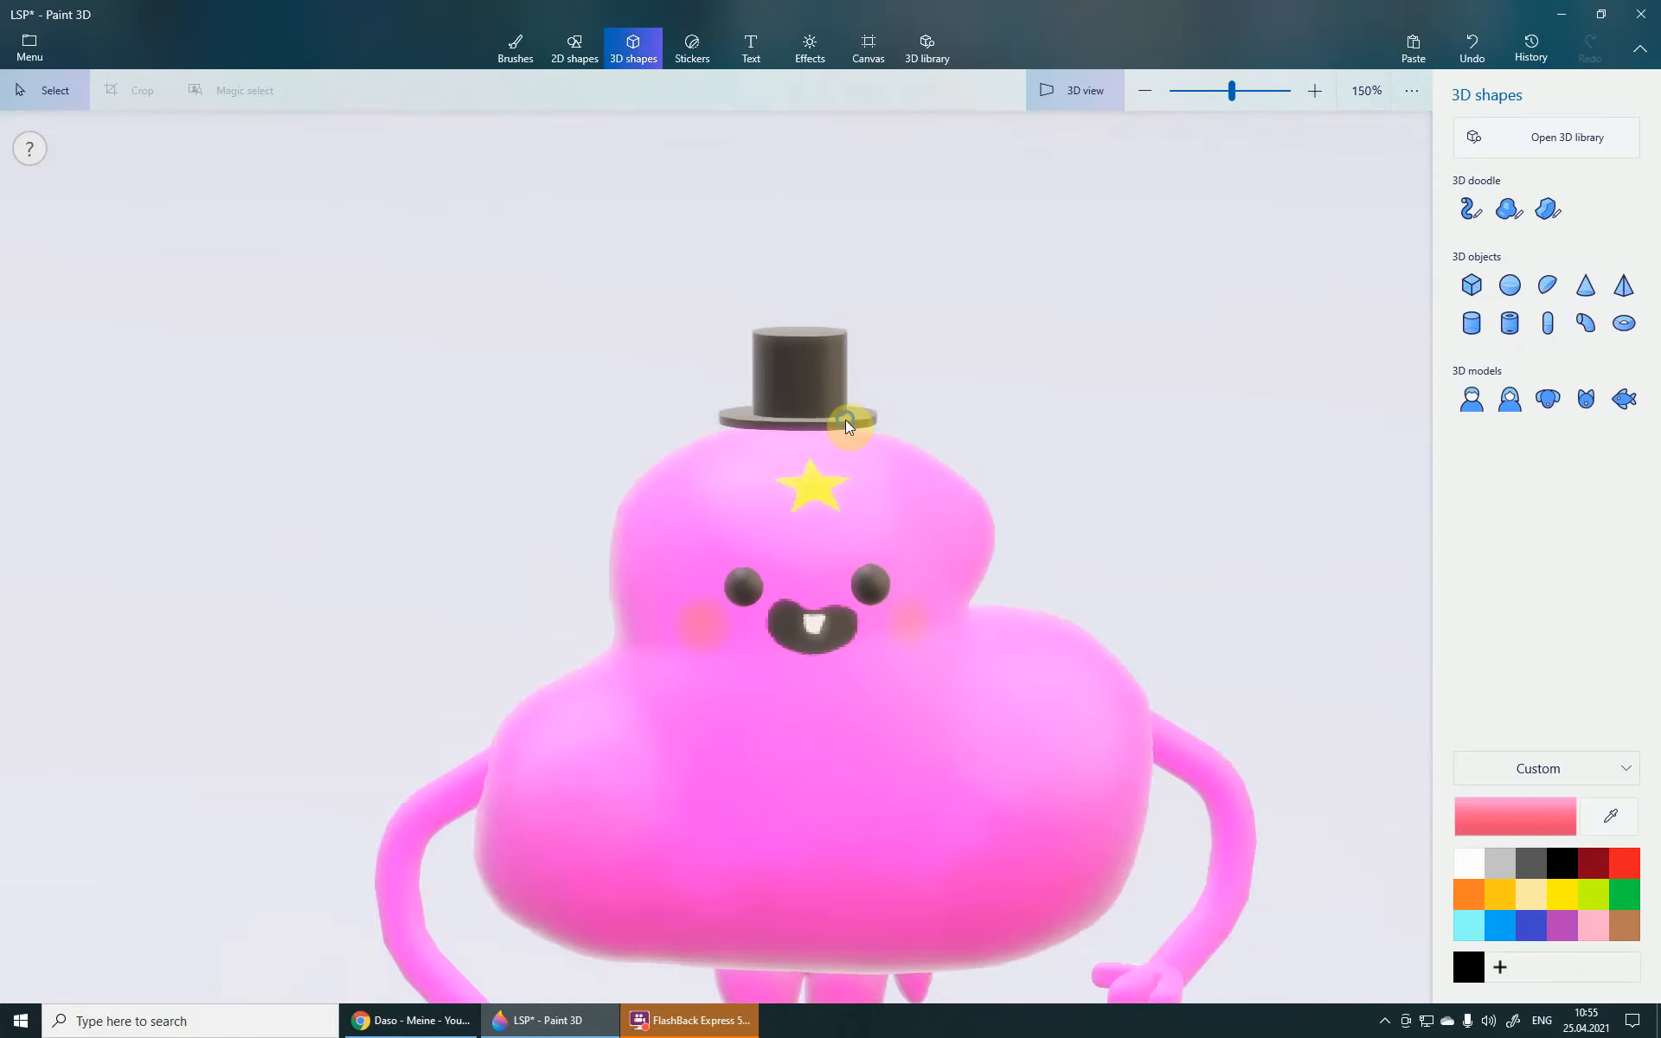
scroll(844, 419, up, 2)
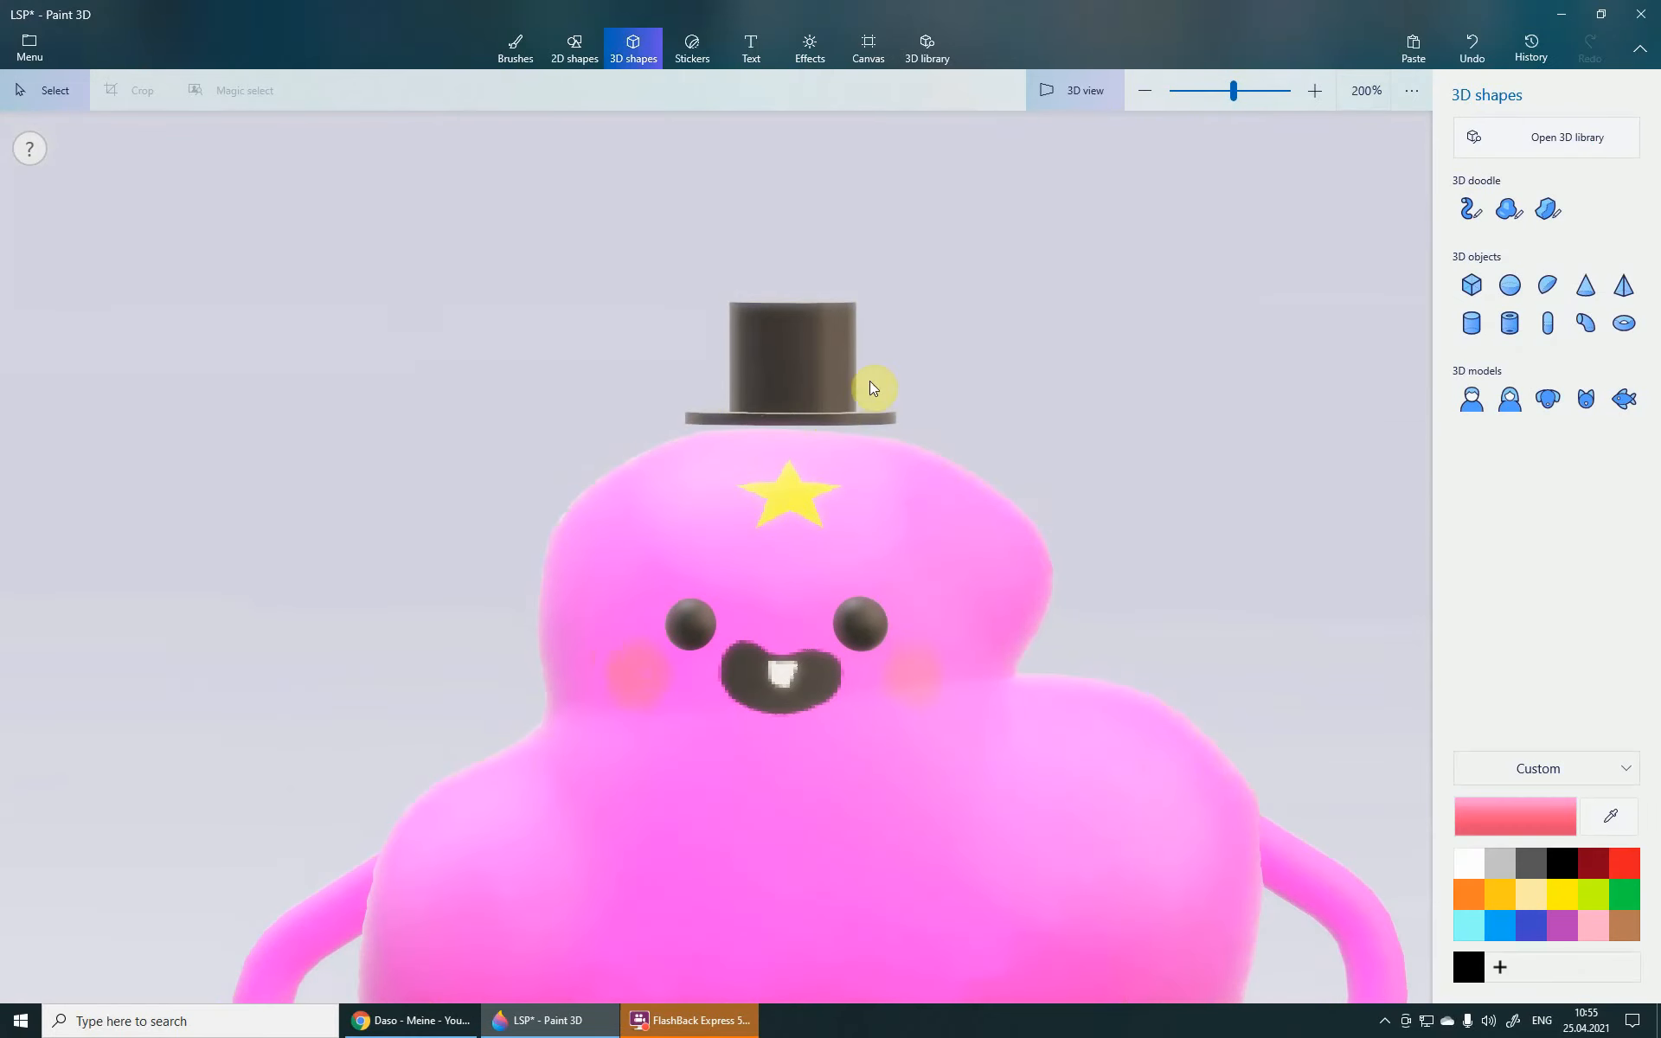
scroll(801, 410, up, 2)
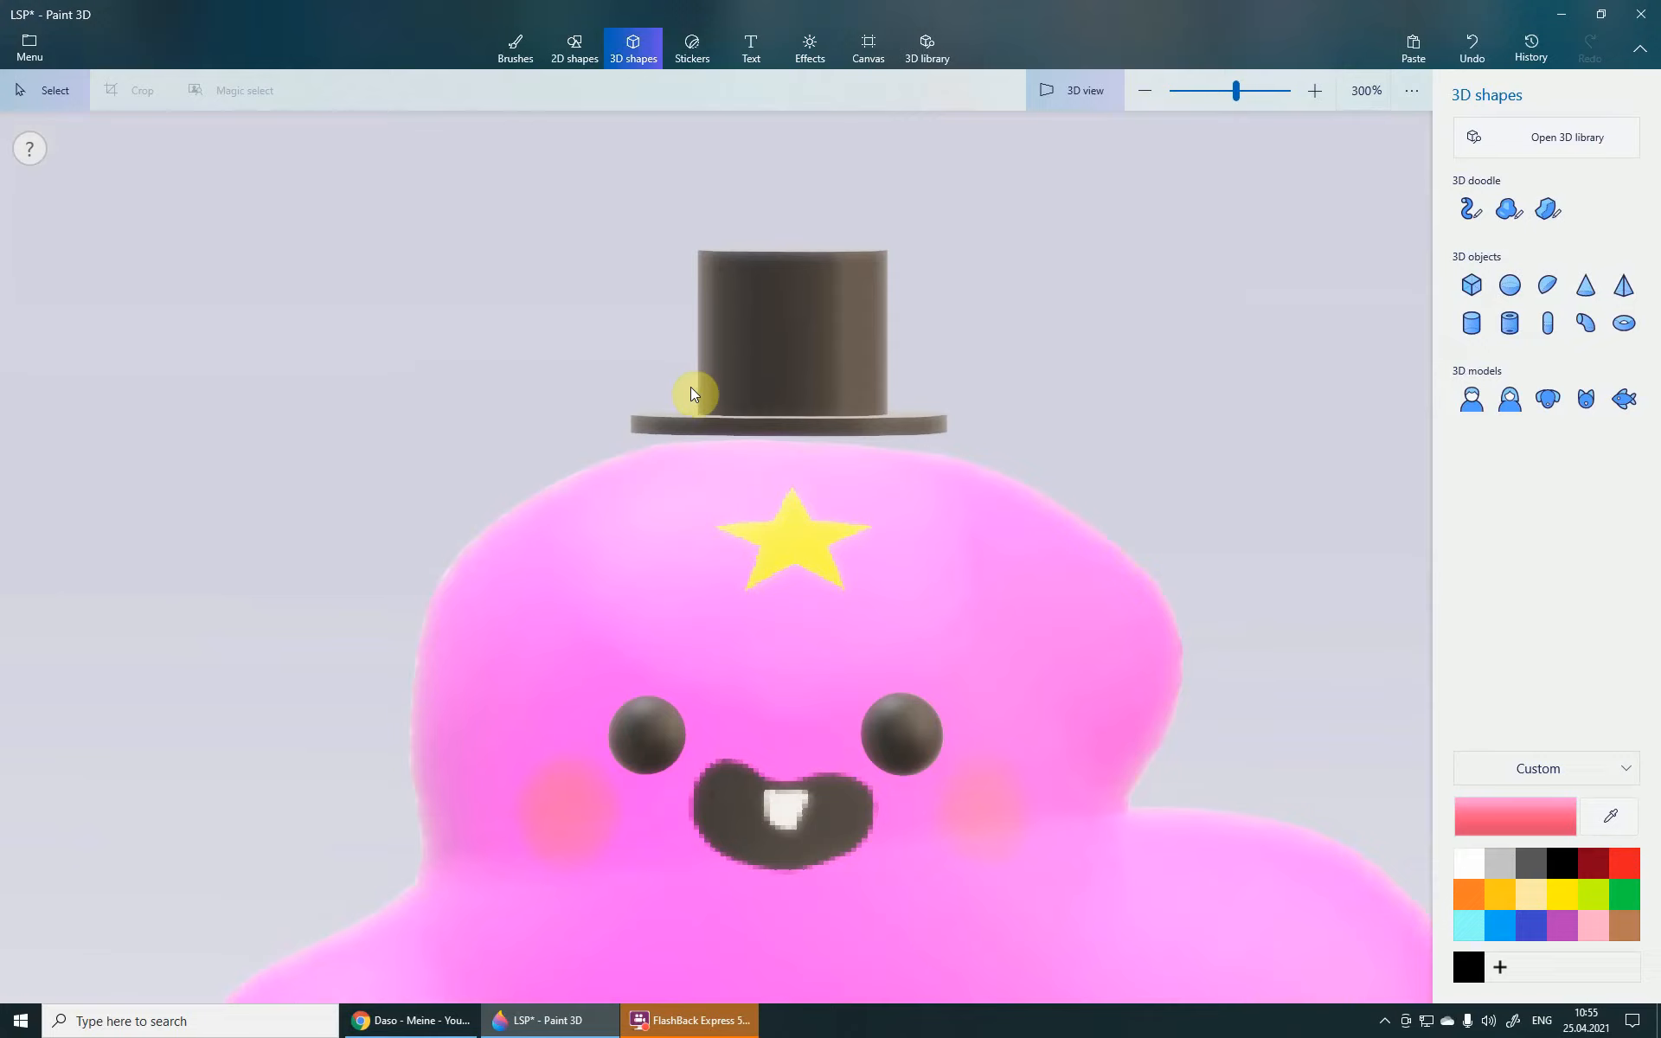
mouse_move(807, 396)
mouse_down()
mouse_move(771, 422)
mouse_move(787, 393)
mouse_move(723, 411)
mouse_move(818, 422)
mouse_up()
scroll(819, 422, up, 2)
scroll(813, 428, down, 6)
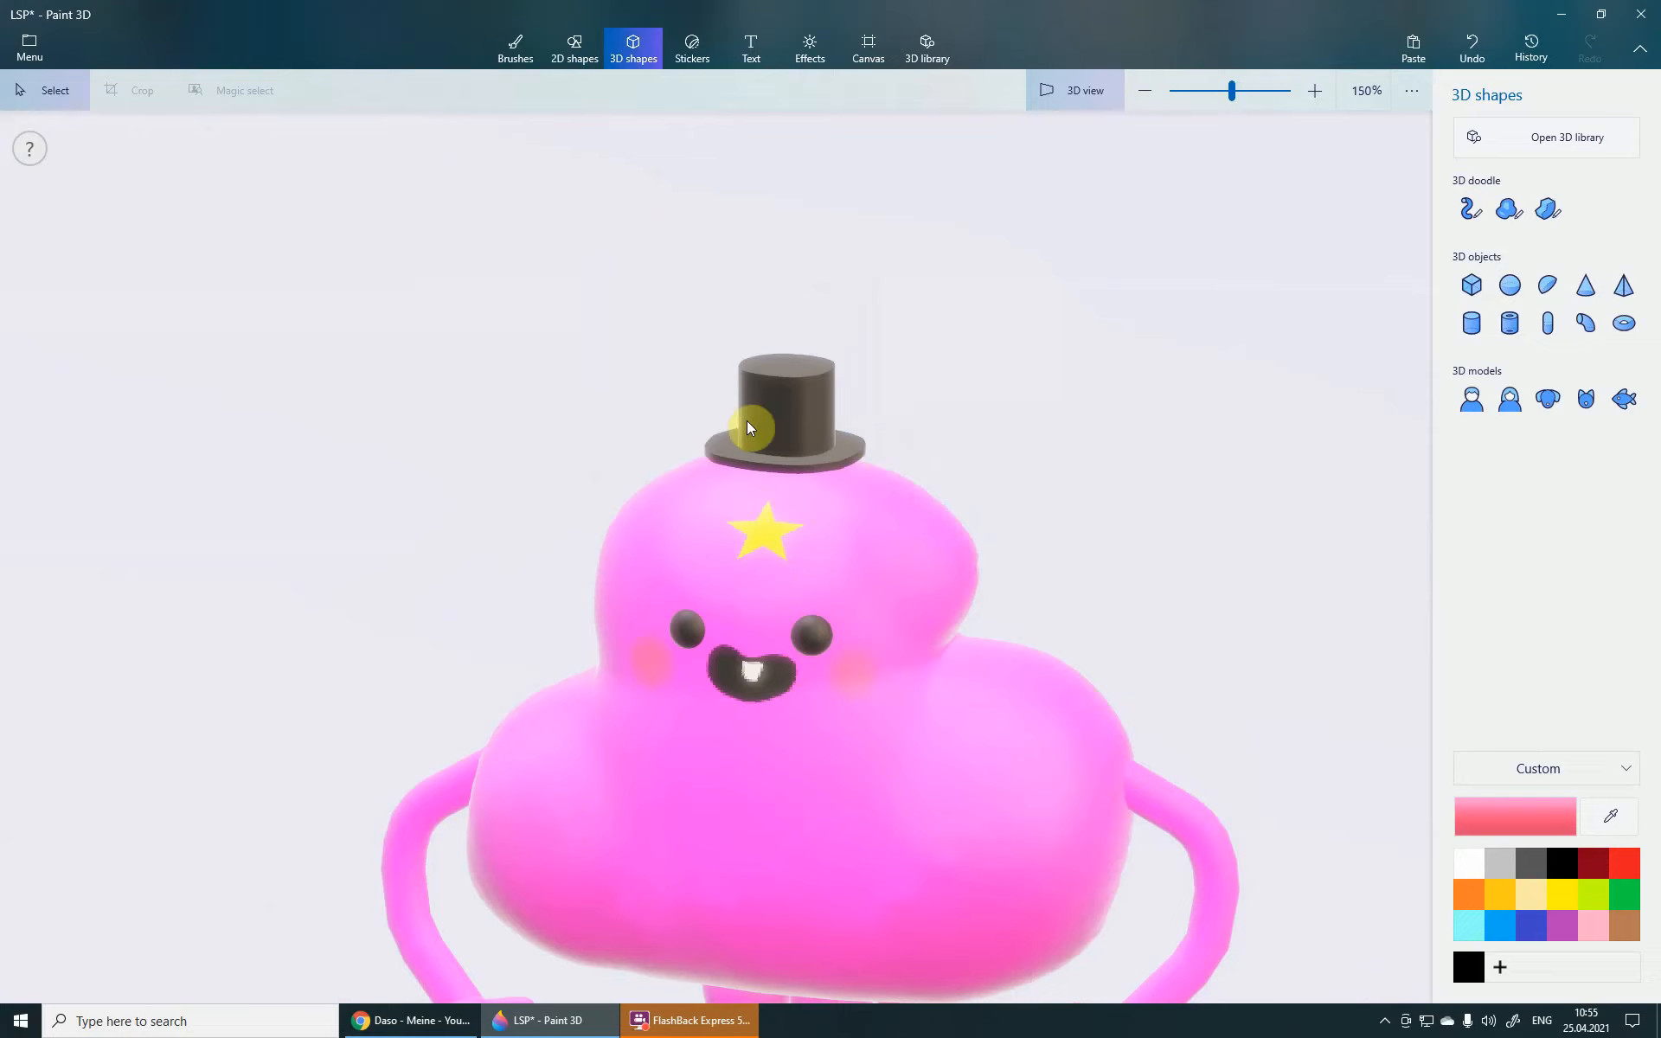
right_drag(994, 563, 1050, 530)
scroll(1000, 498, down, 1)
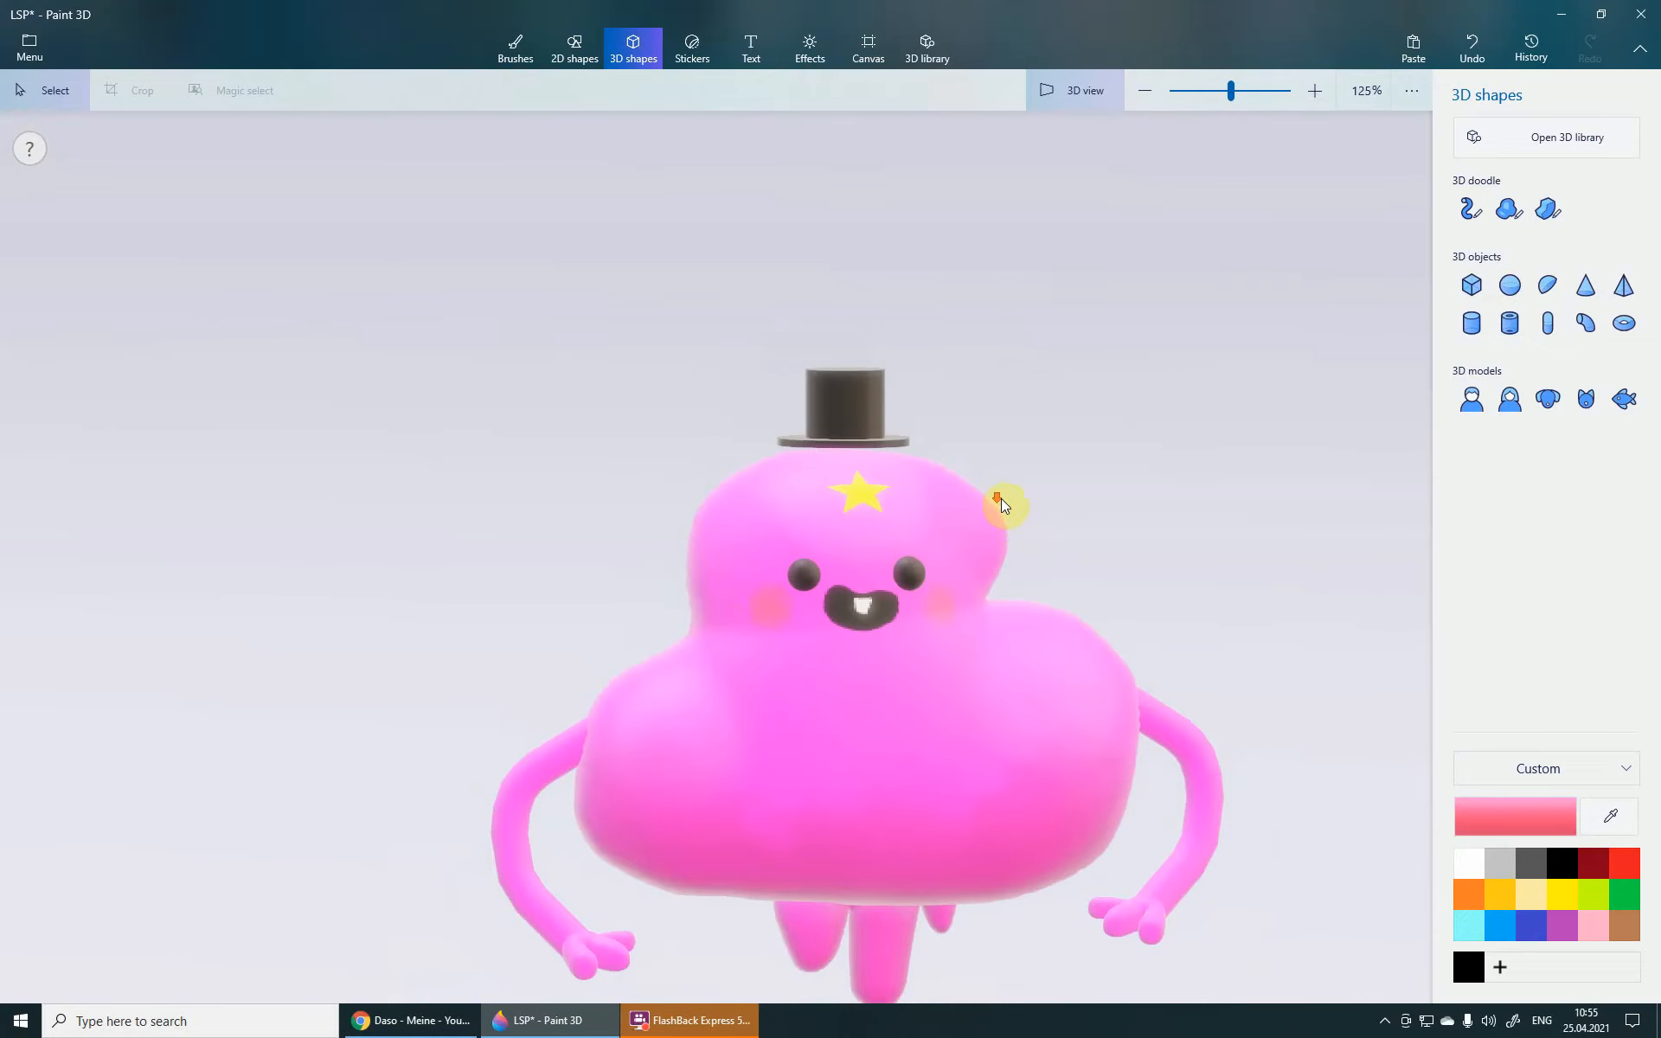
middle_drag(1078, 495, 1039, 455)
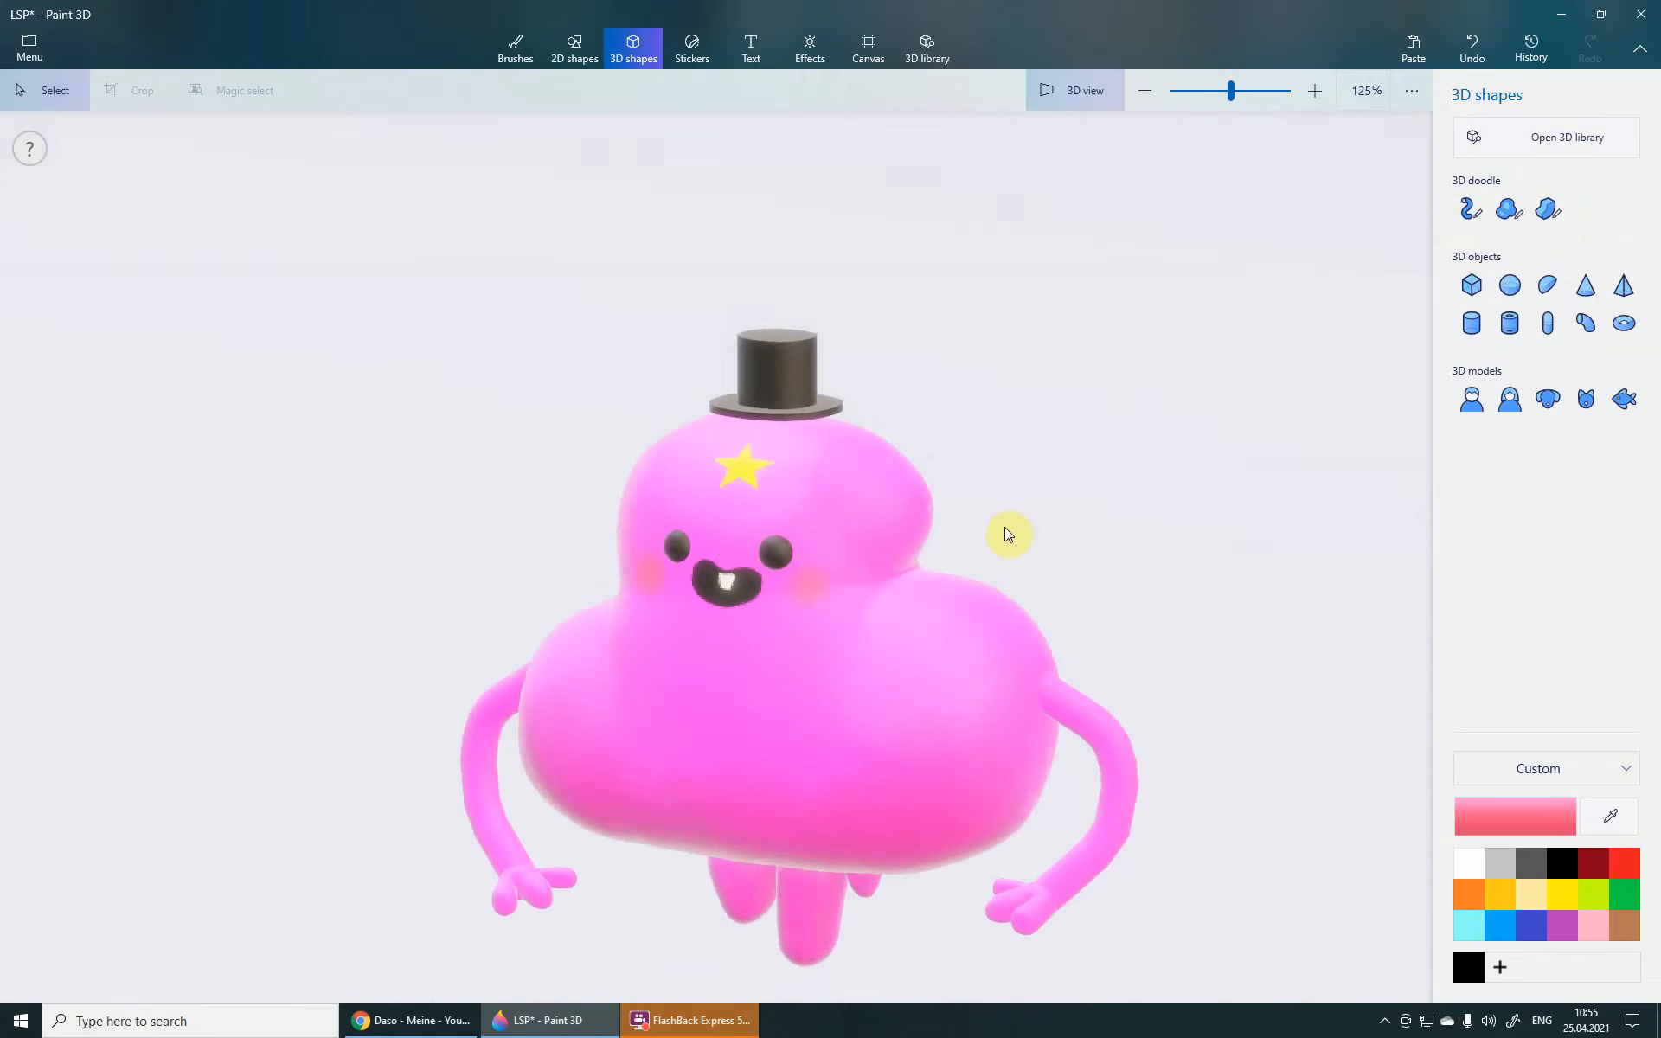
drag(1004, 526, 1036, 501)
click(878, 524)
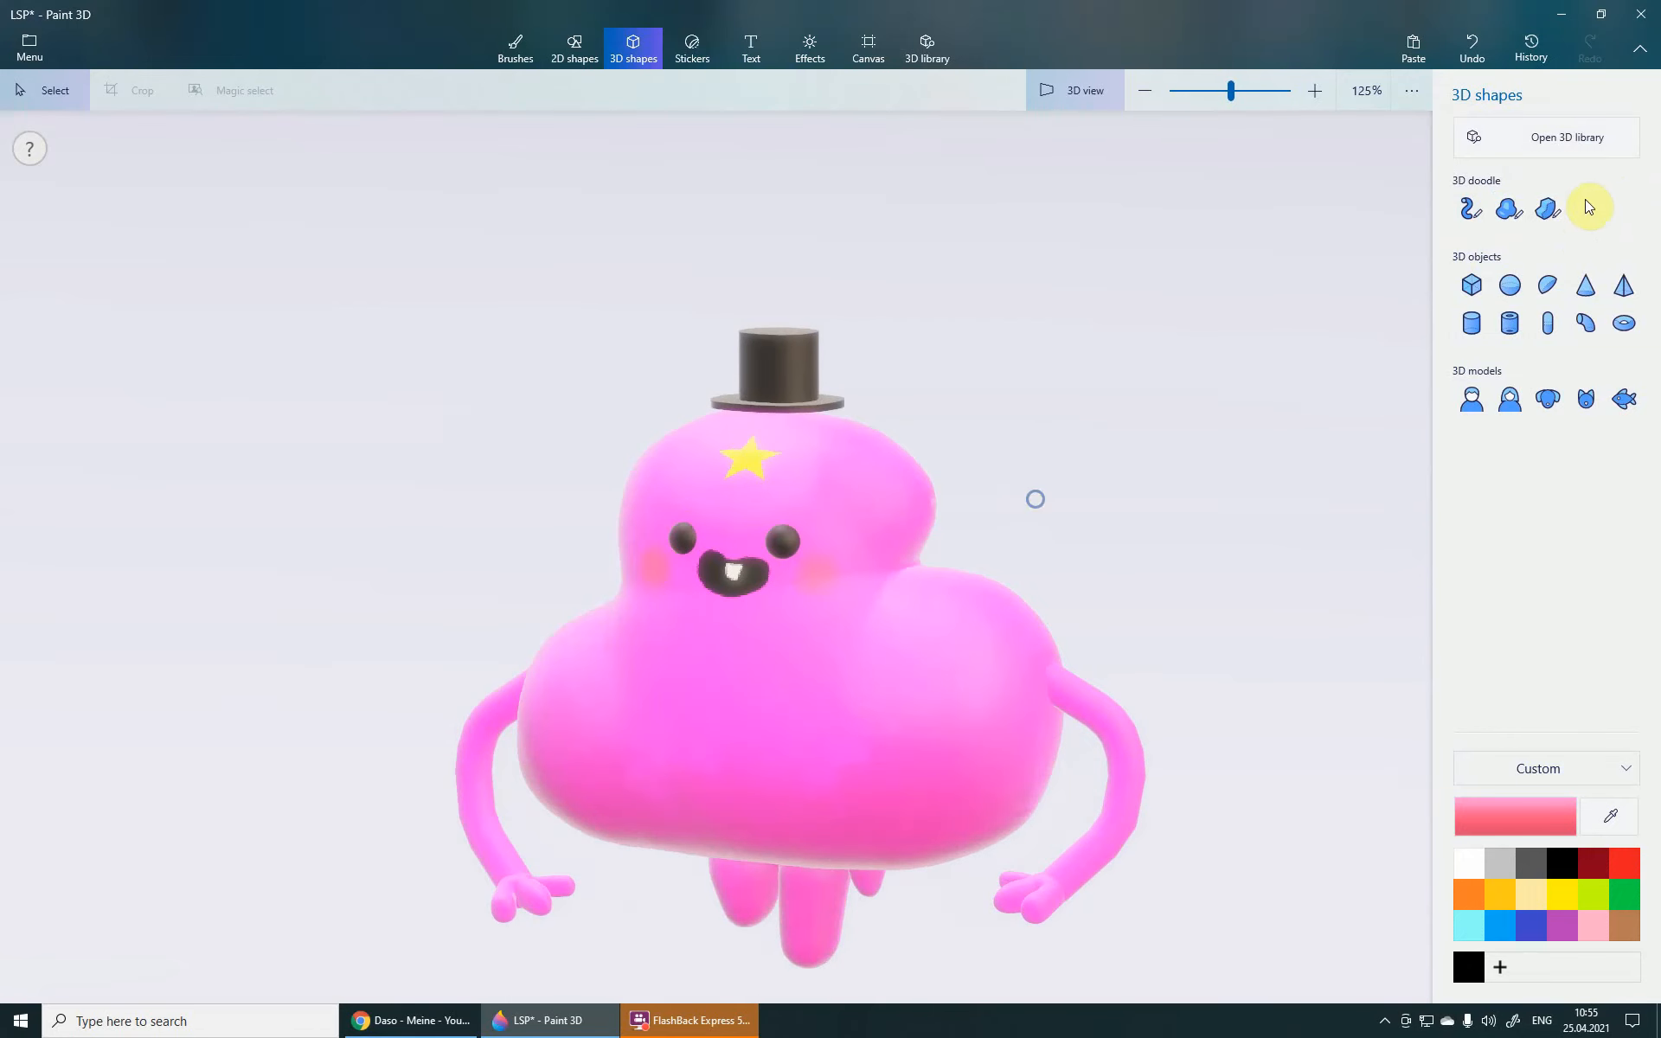
drag(1040, 433, 1122, 449)
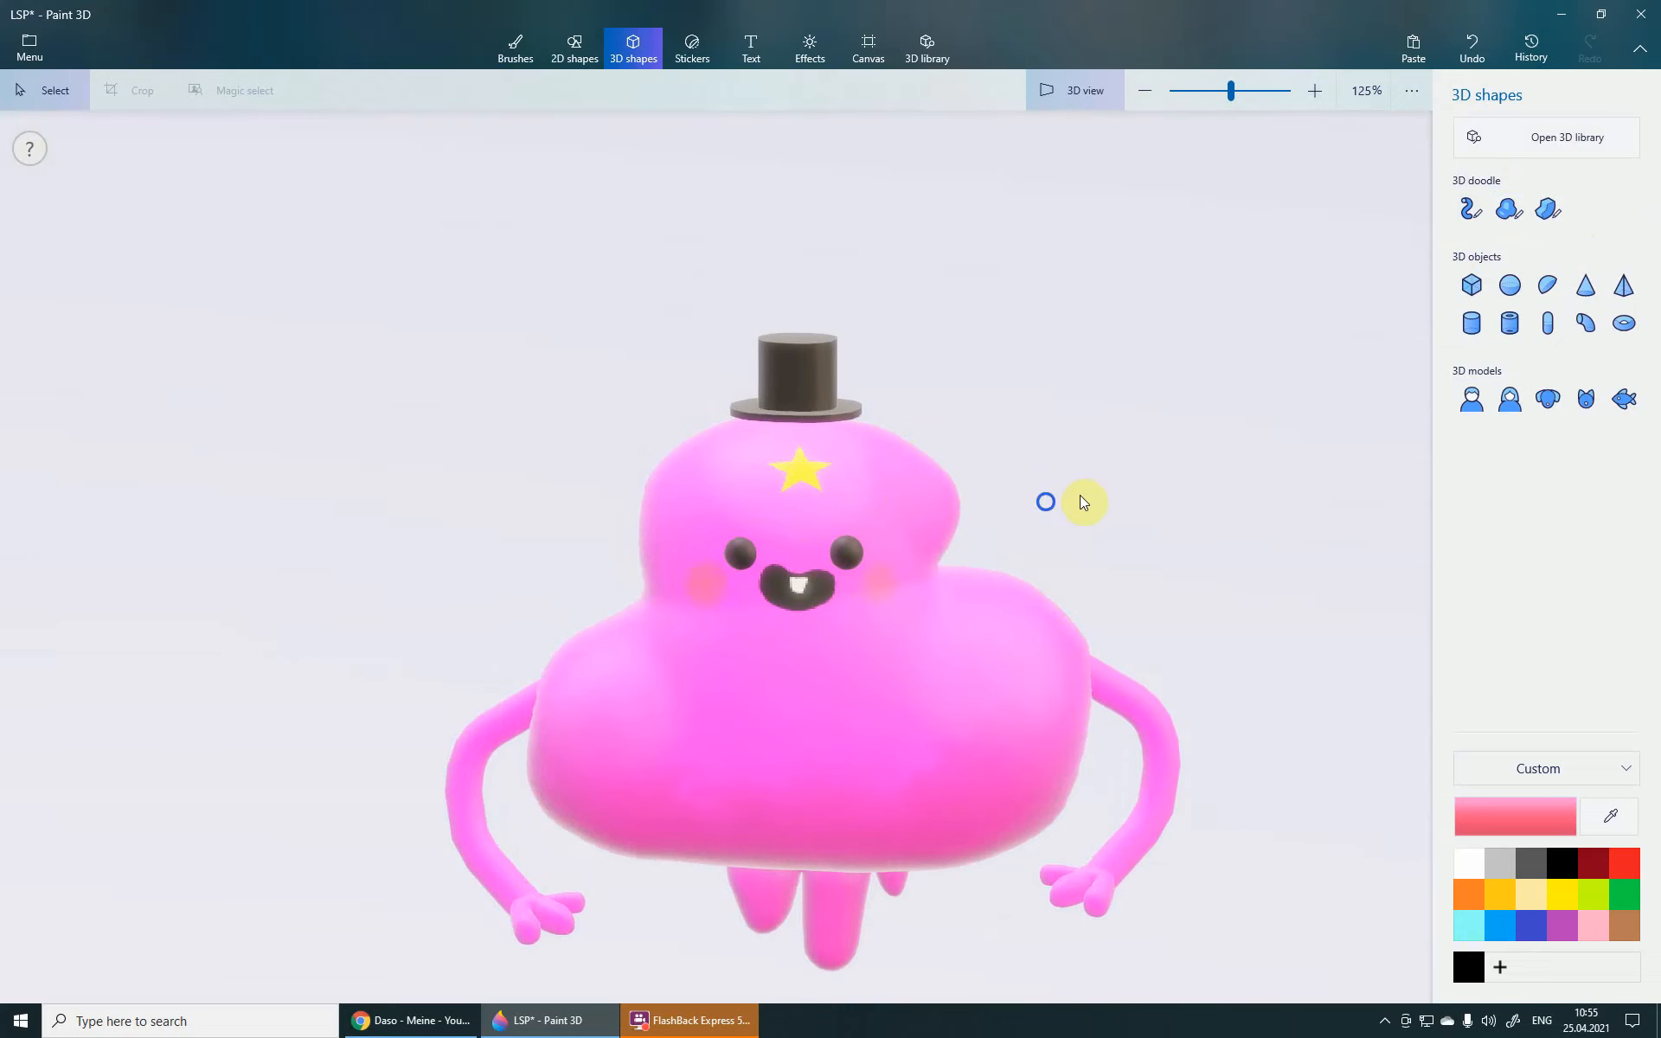
- Select the hat's crown and brim together and group them into one object
scroll(1036, 493, down, 1)
scroll(732, 525, down, 1)
mouse_move(728, 525)
right_down()
mouse_move(1150, 535)
mouse_move(813, 514)
mouse_move(703, 545)
right_up()
scroll(778, 553, up, 1)
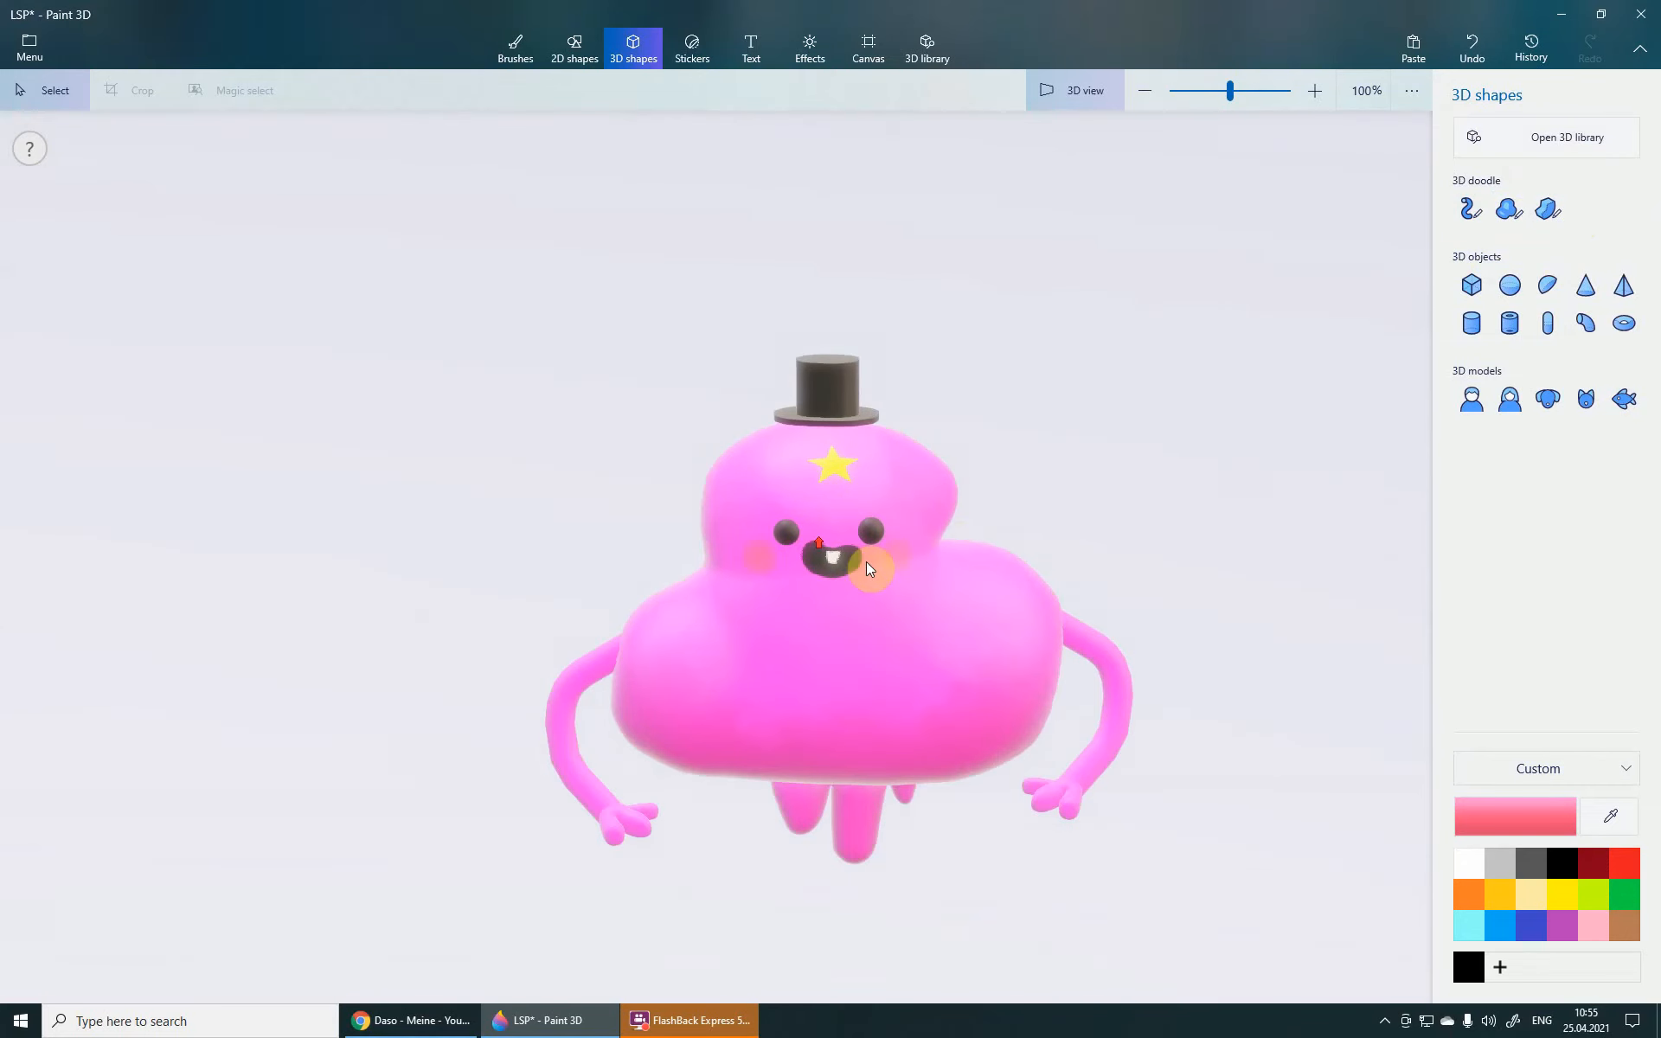
scroll(865, 459, up, 1)
click(800, 393)
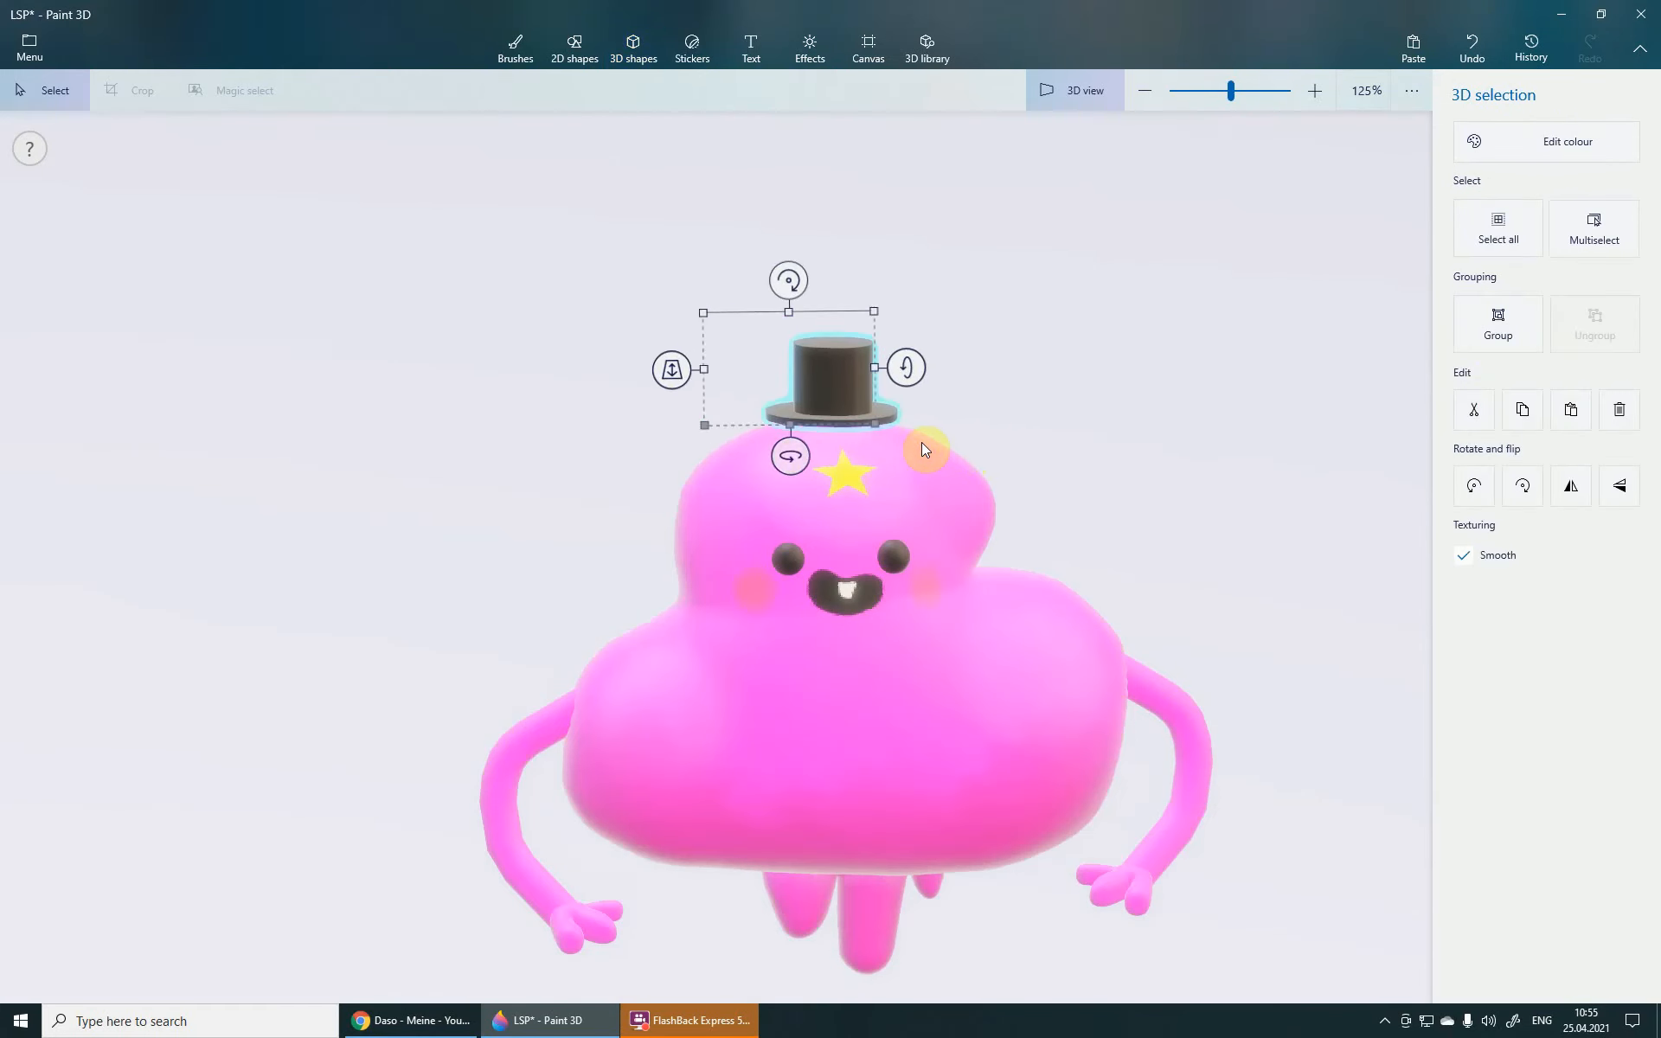
scroll(852, 391, up, 1)
right_click(850, 405)
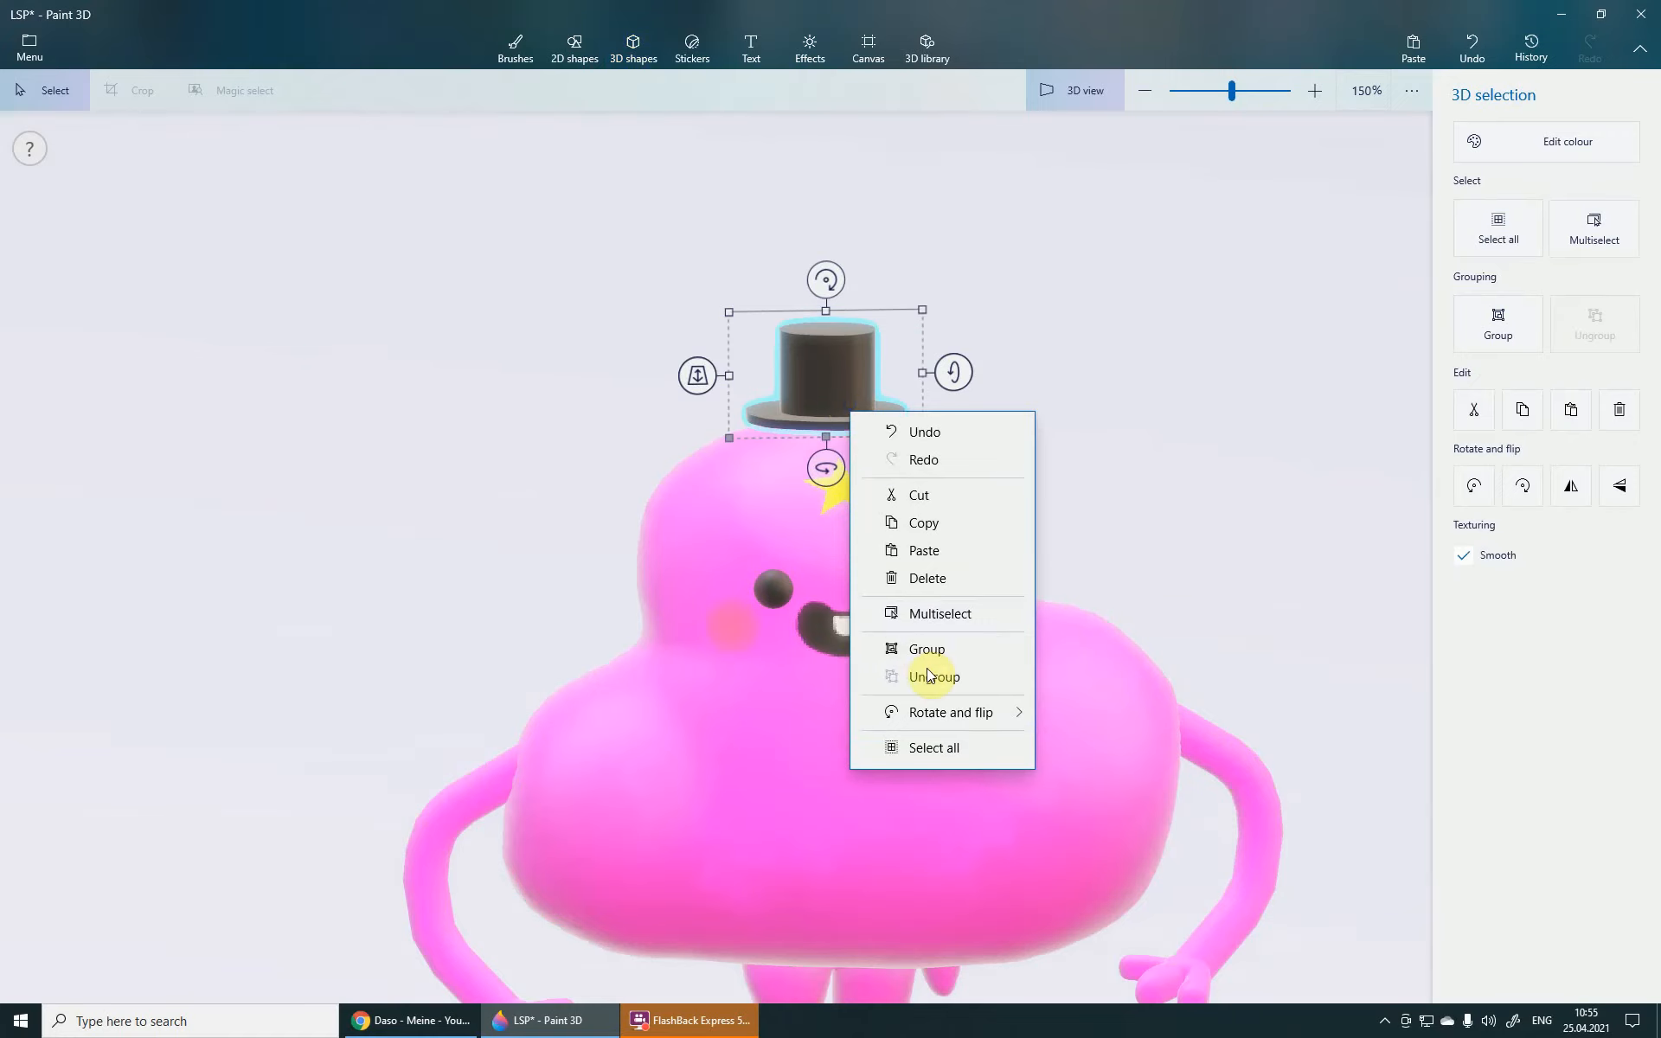
click(926, 640)
- Lower the grouped hat slightly so it rests on the head, working from a side view
right_drag(926, 618, 882, 422)
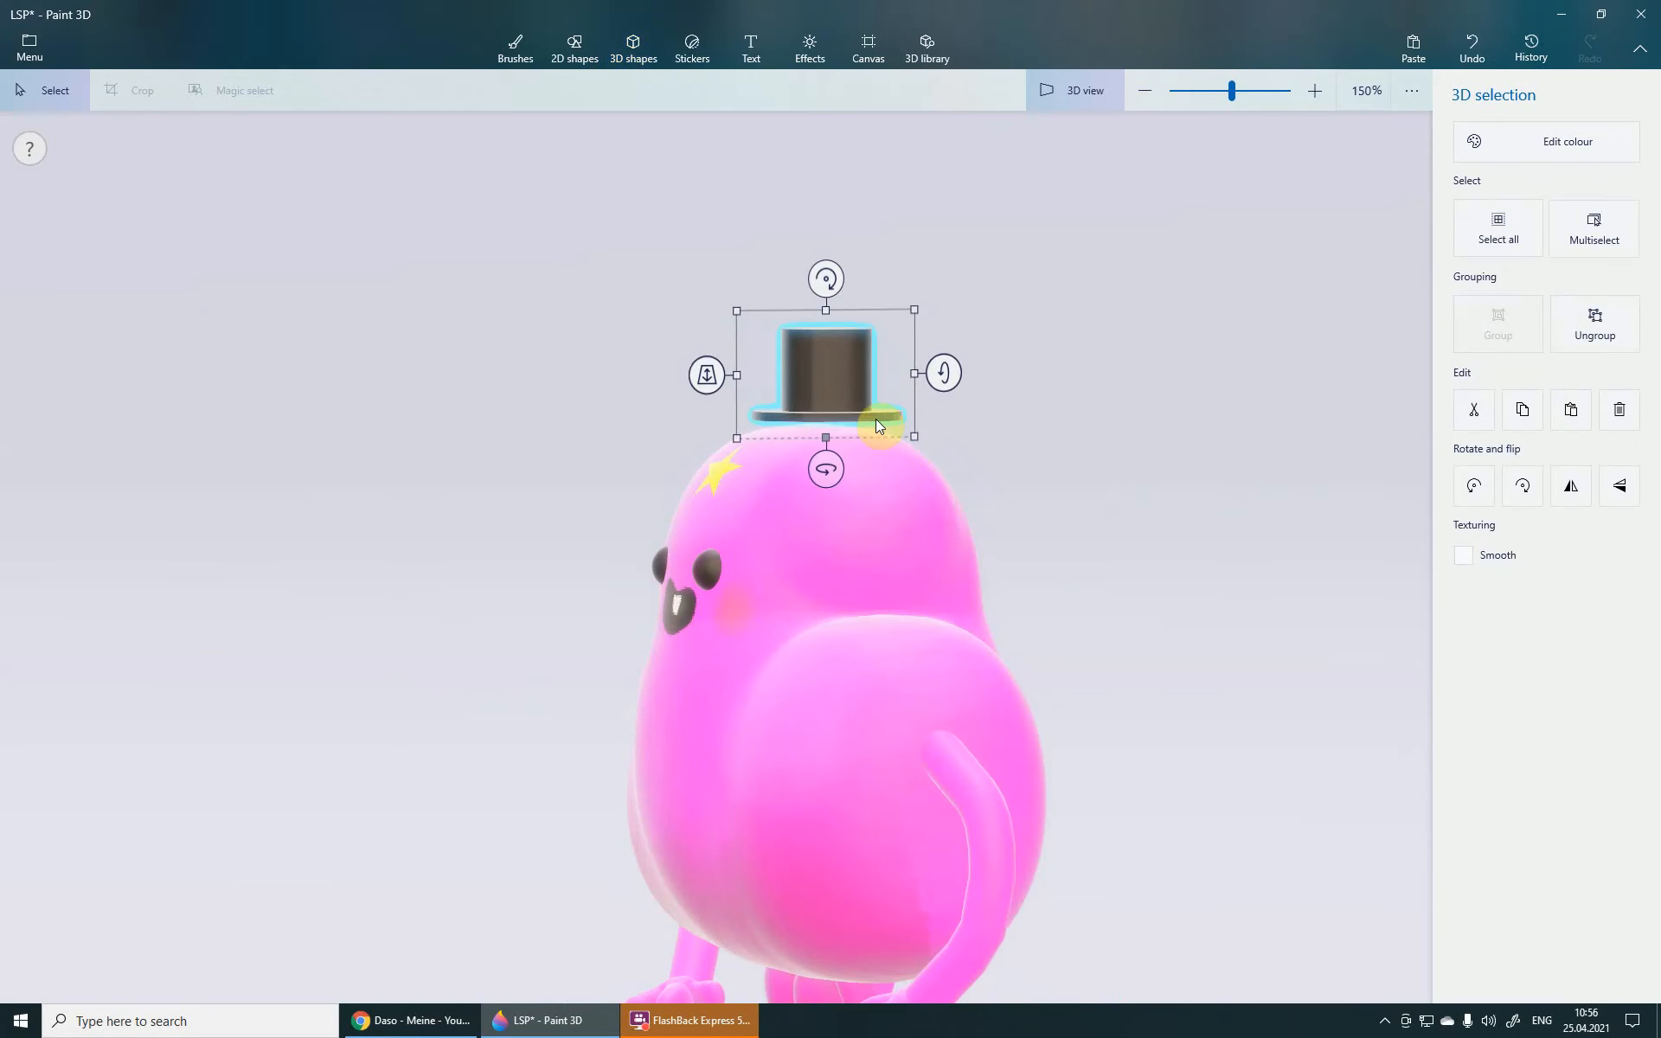
drag(860, 387, 851, 403)
click(1127, 497)
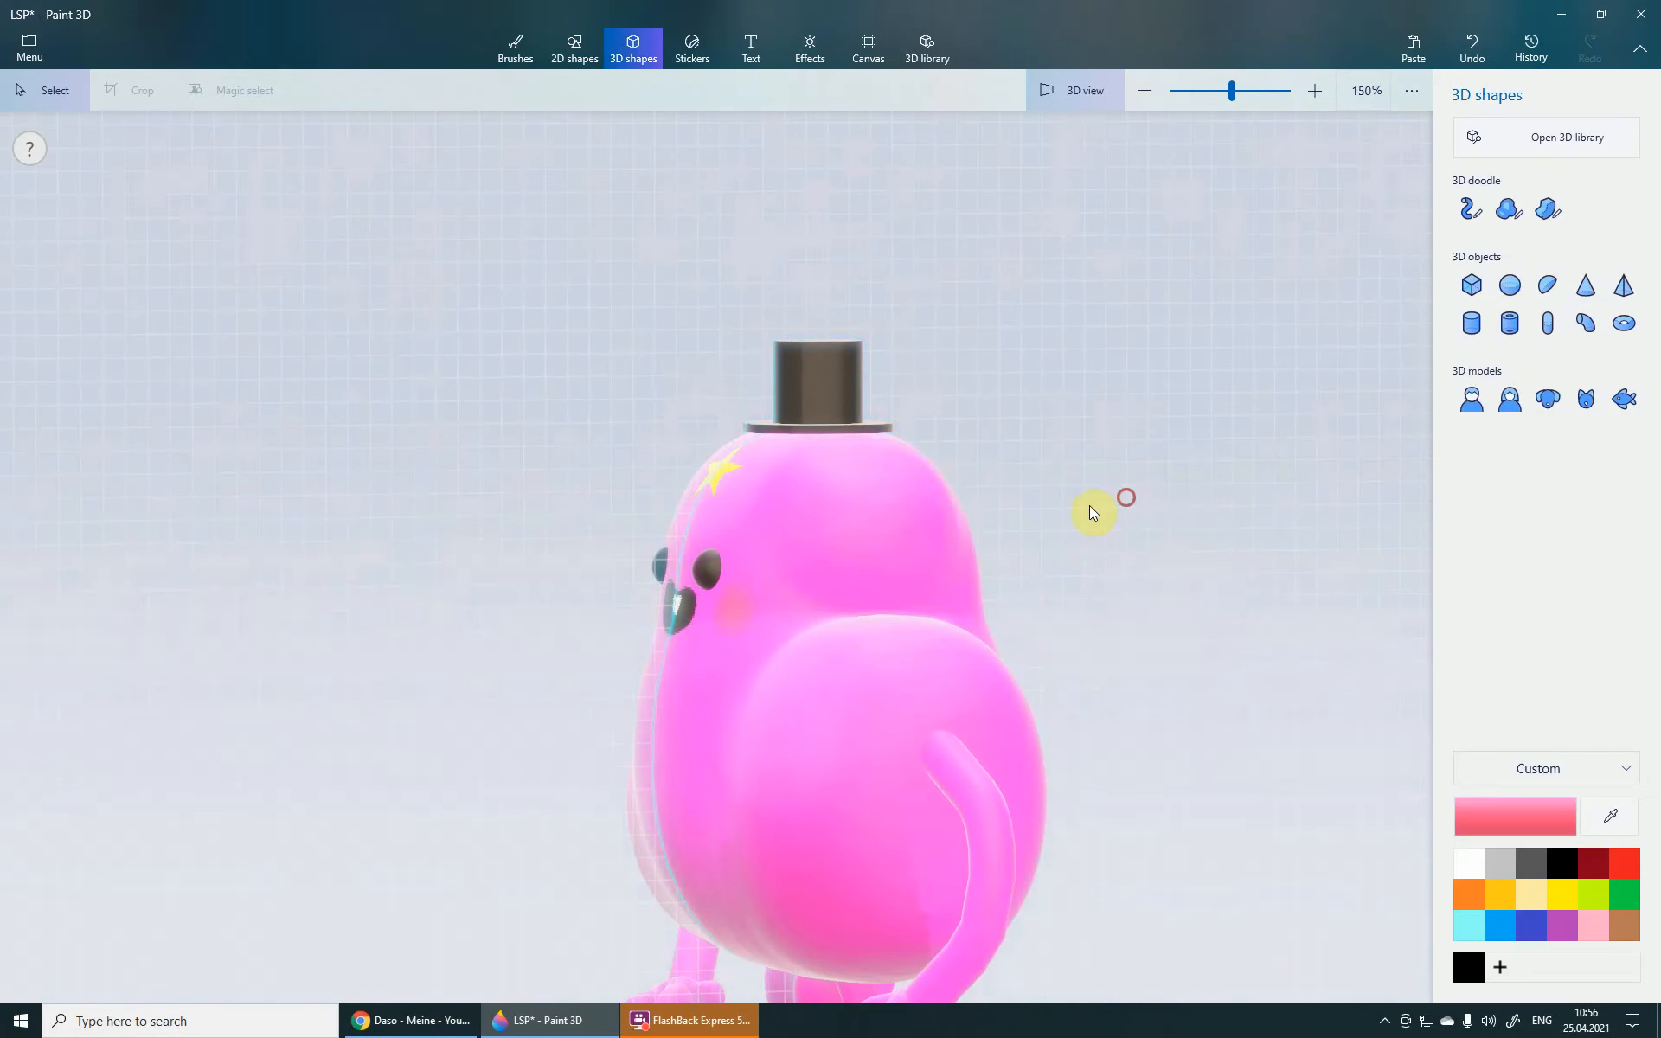
- Select the whole character together with its hat, seen from the front
scroll(1038, 523, down, 1)
right_drag(895, 560, 1067, 538)
scroll(1263, 567, down, 1)
middle_drag(1285, 569, 738, 495)
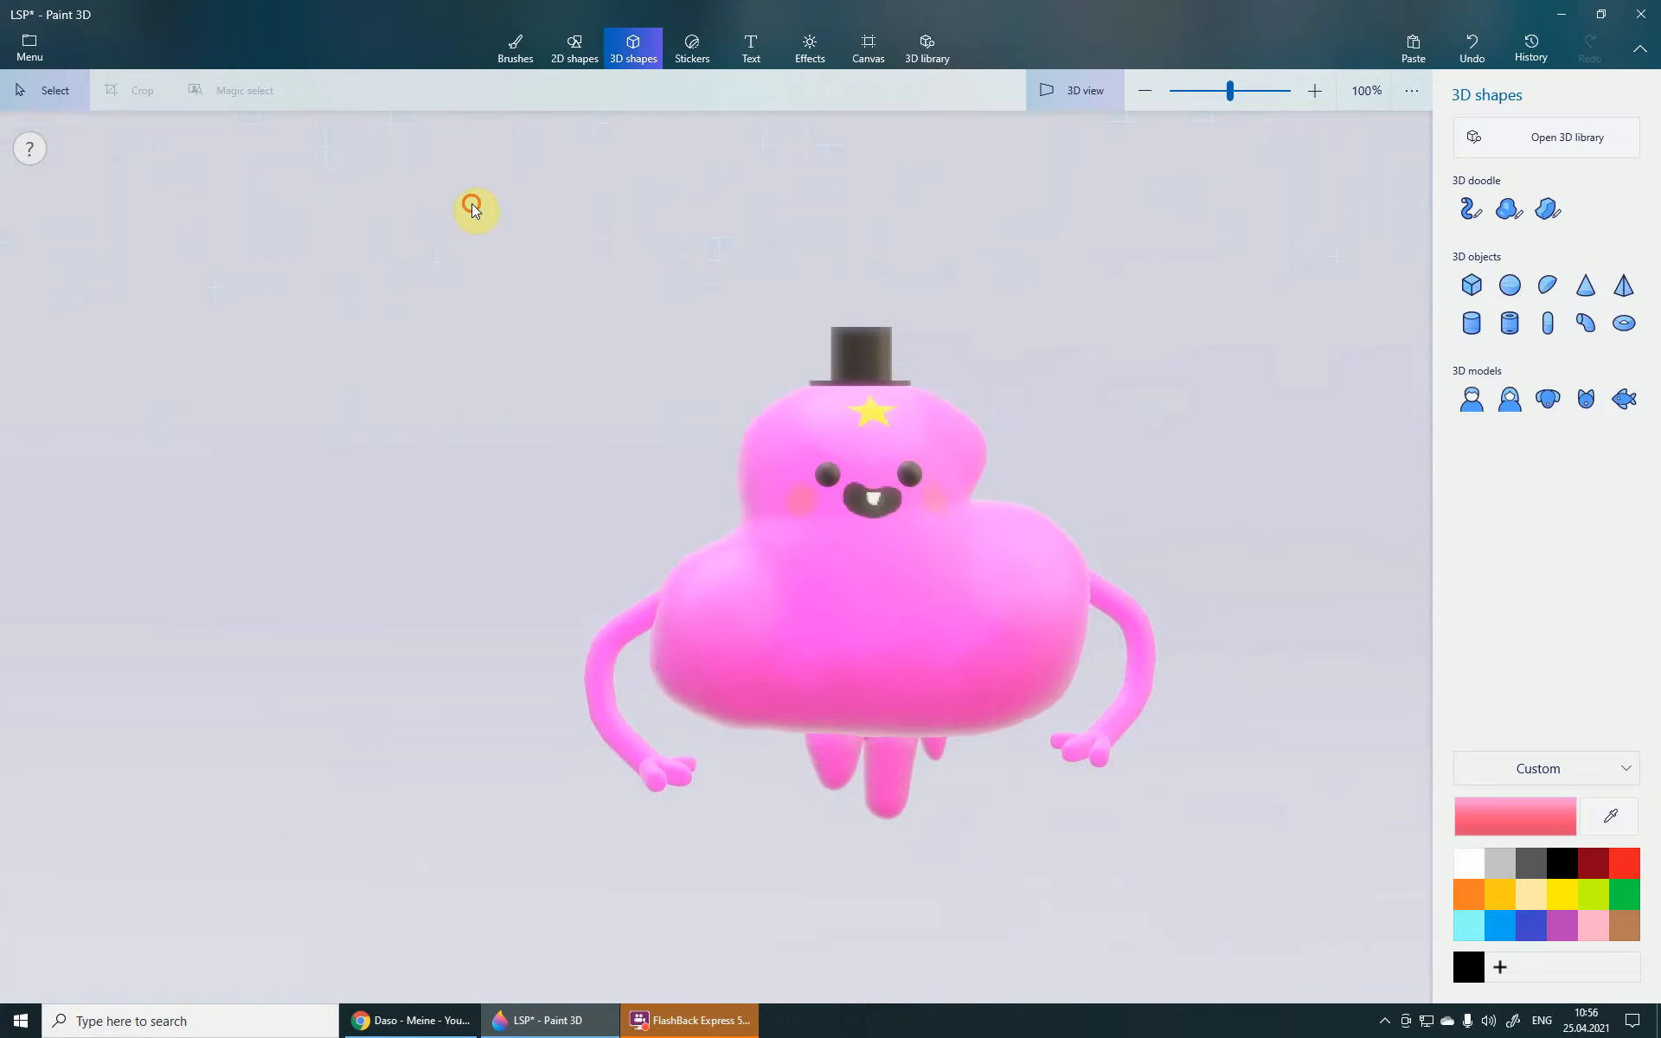
drag(471, 202, 1363, 930)
scroll(1197, 685, down, 1)
mouse_move(1163, 691)
right_down()
mouse_move(877, 670)
mouse_move(1030, 678)
mouse_move(1198, 571)
mouse_move(1176, 707)
right_up()
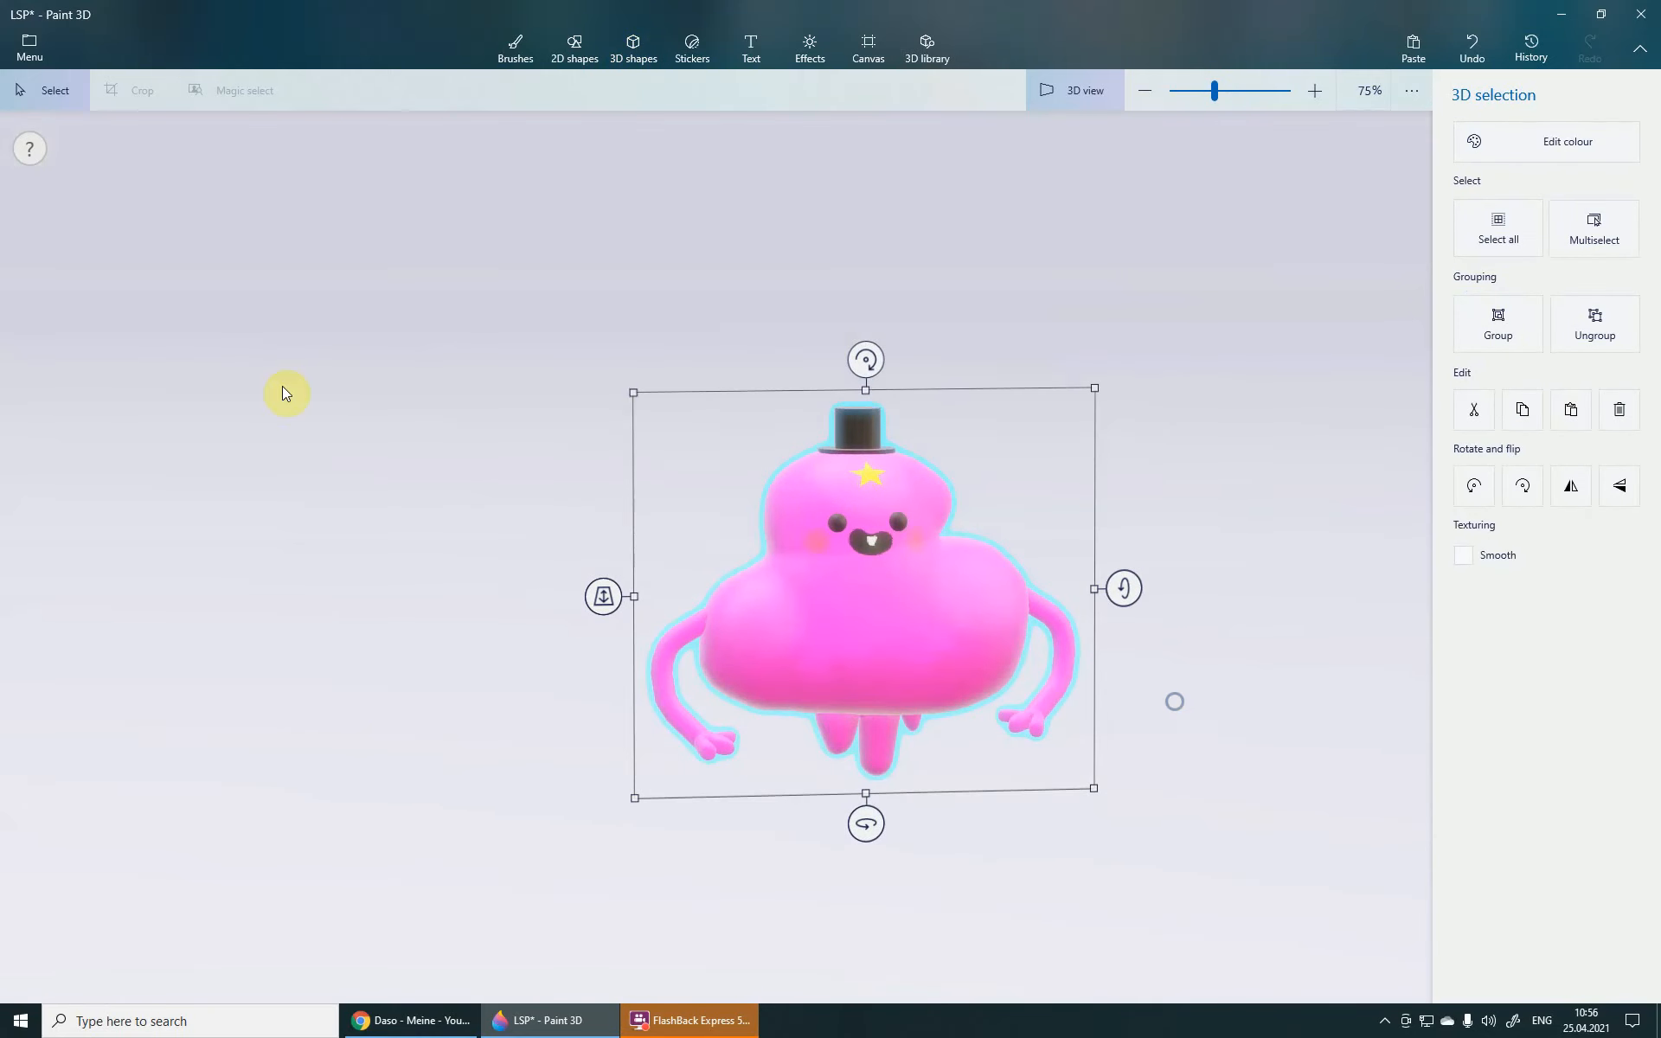
- Save the character with its hat as a Paint 3D project named LSP
click(24, 49)
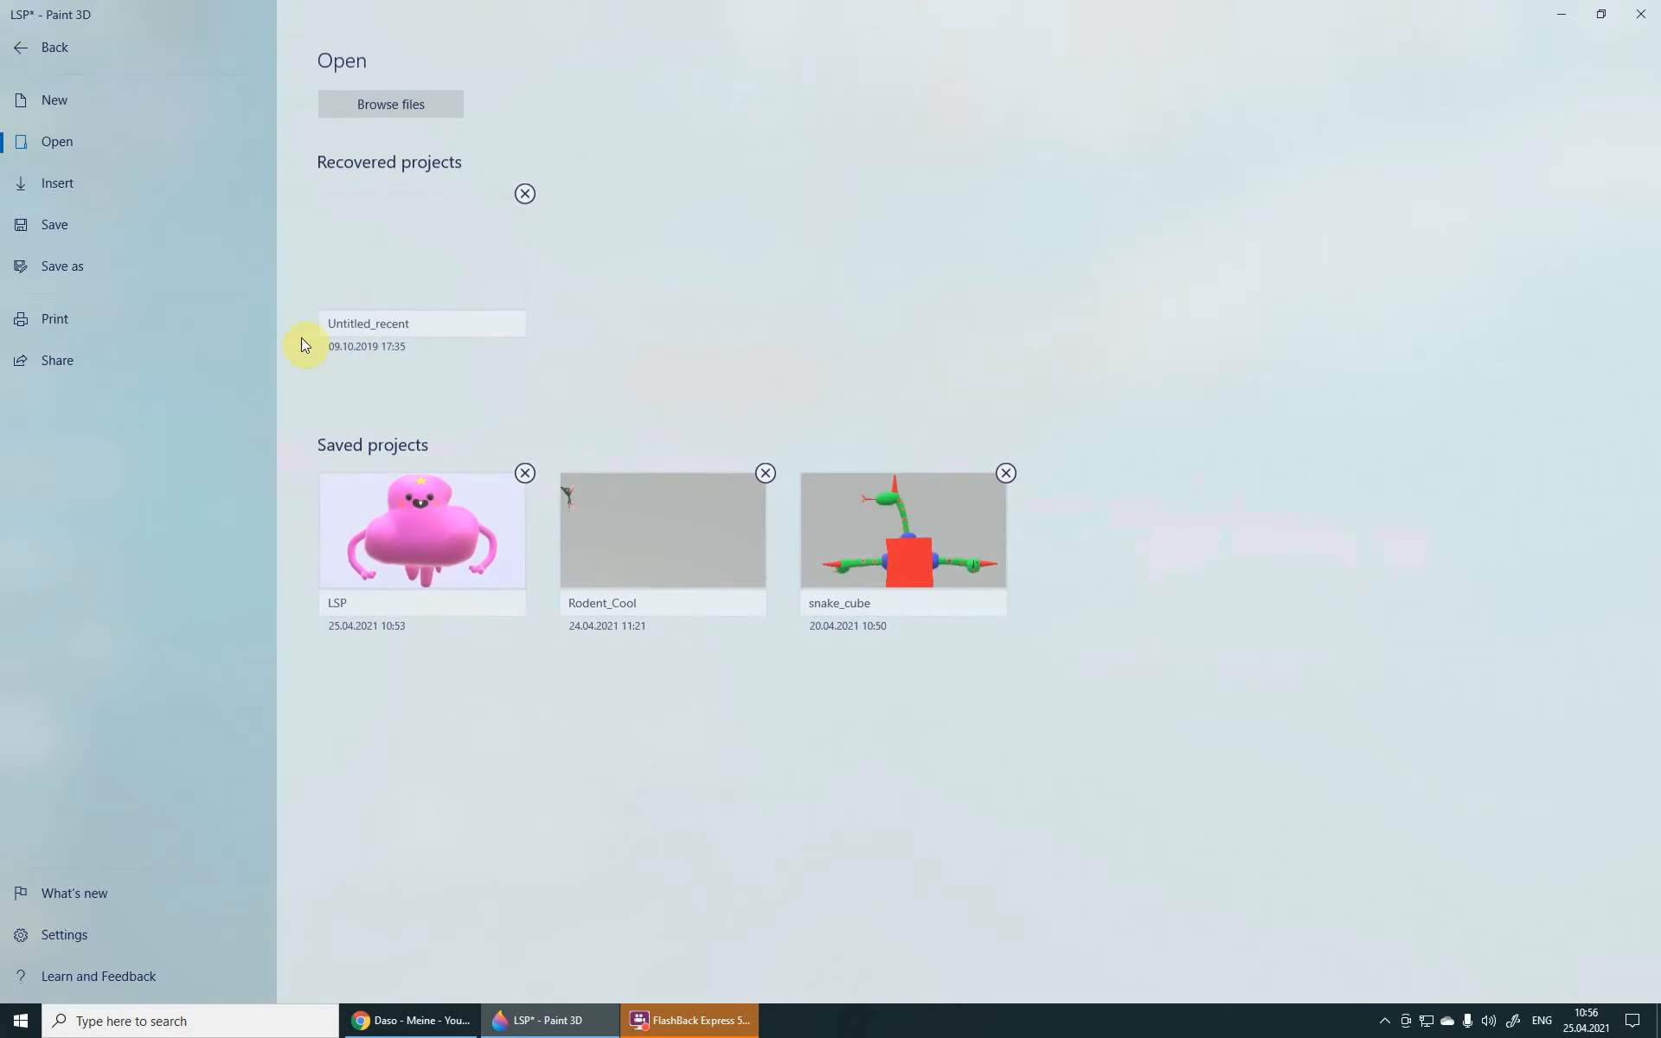
click(148, 259)
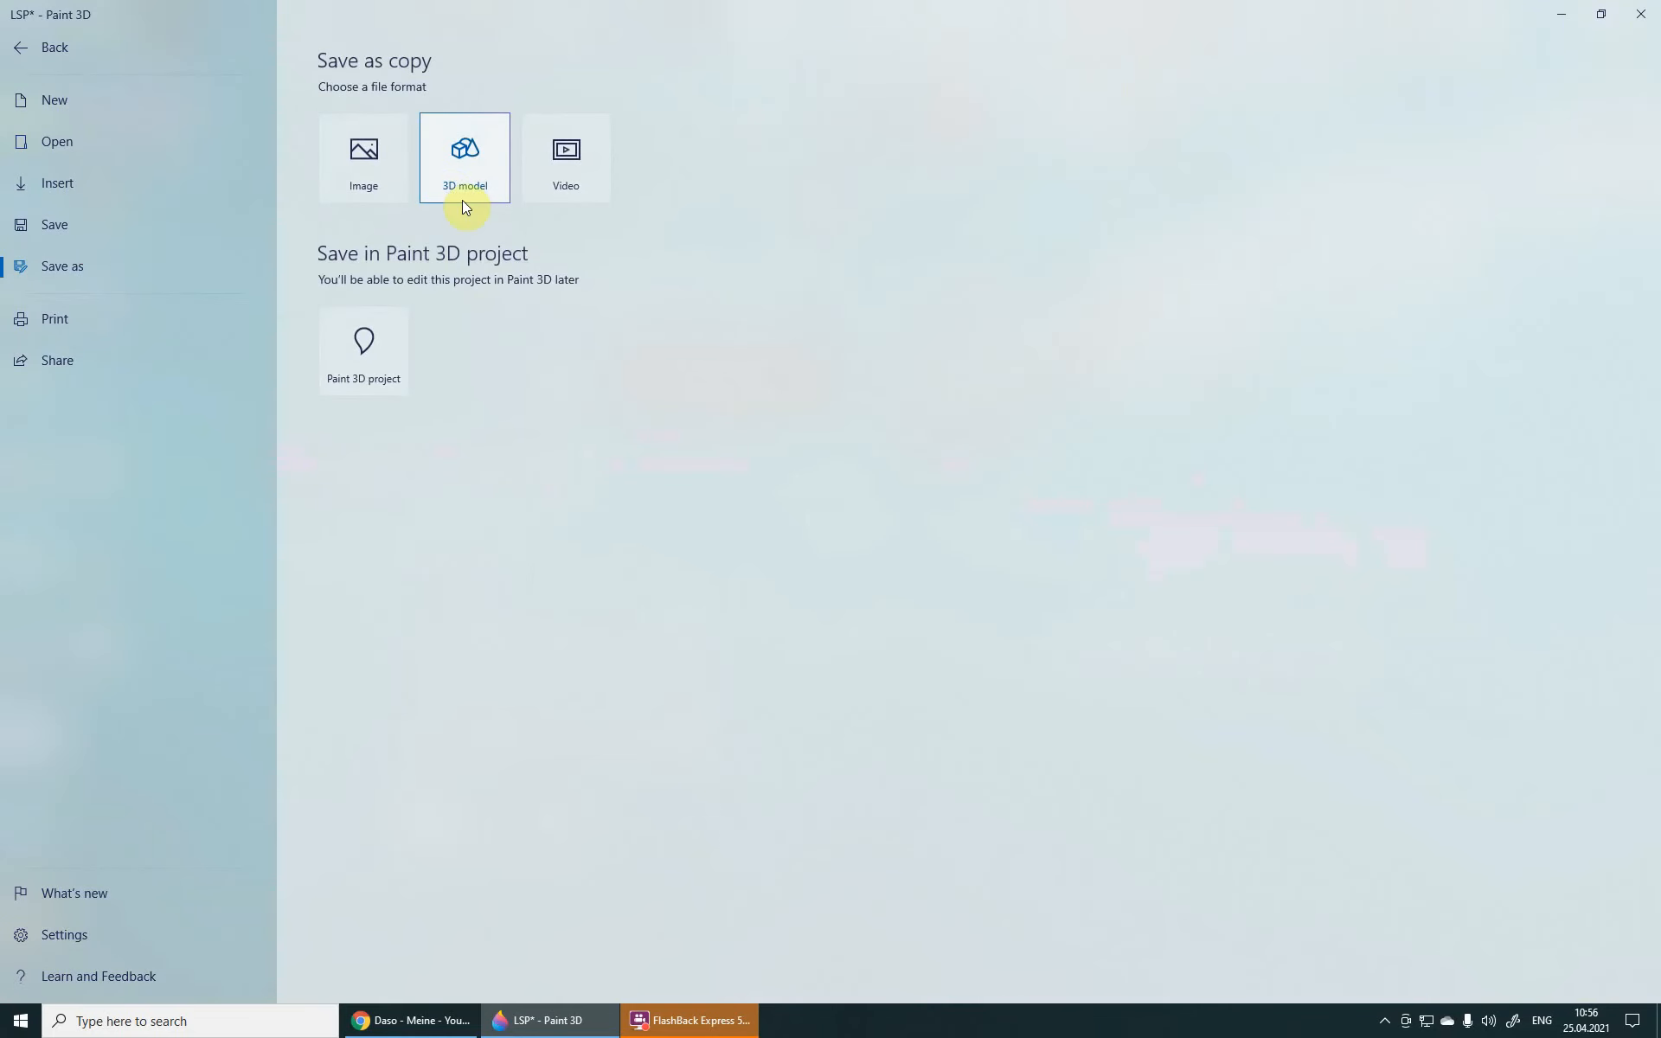
click(366, 347)
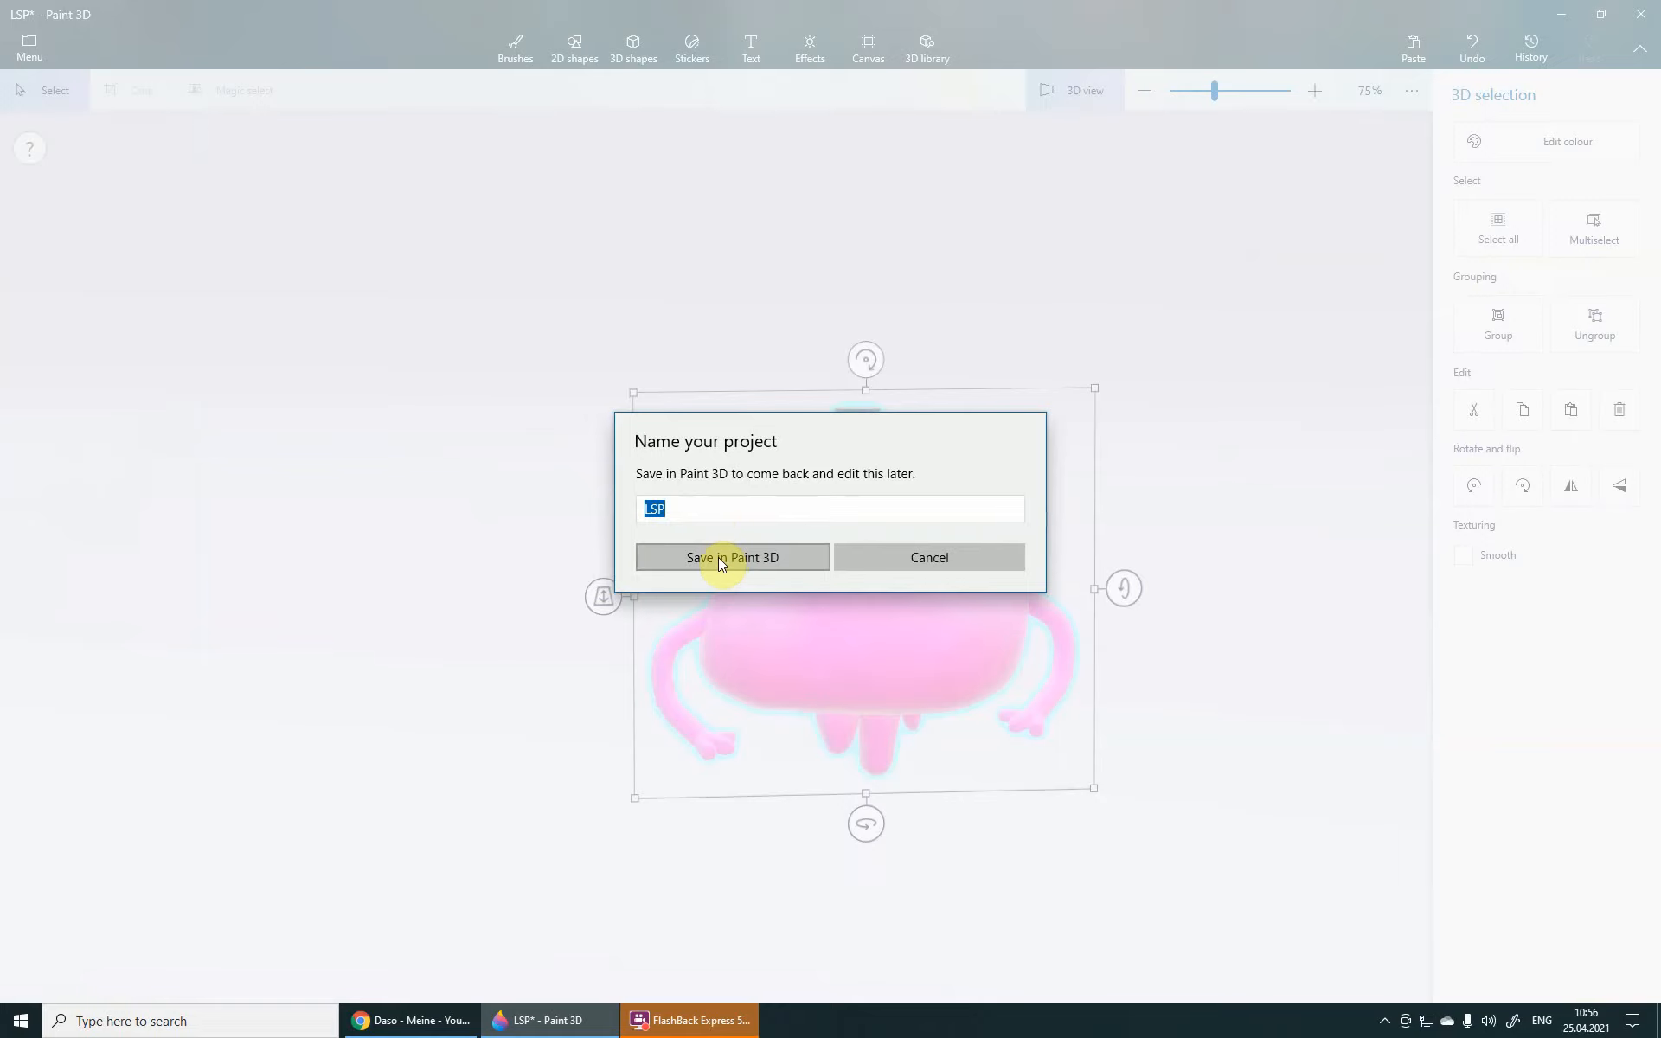
click(718, 557)
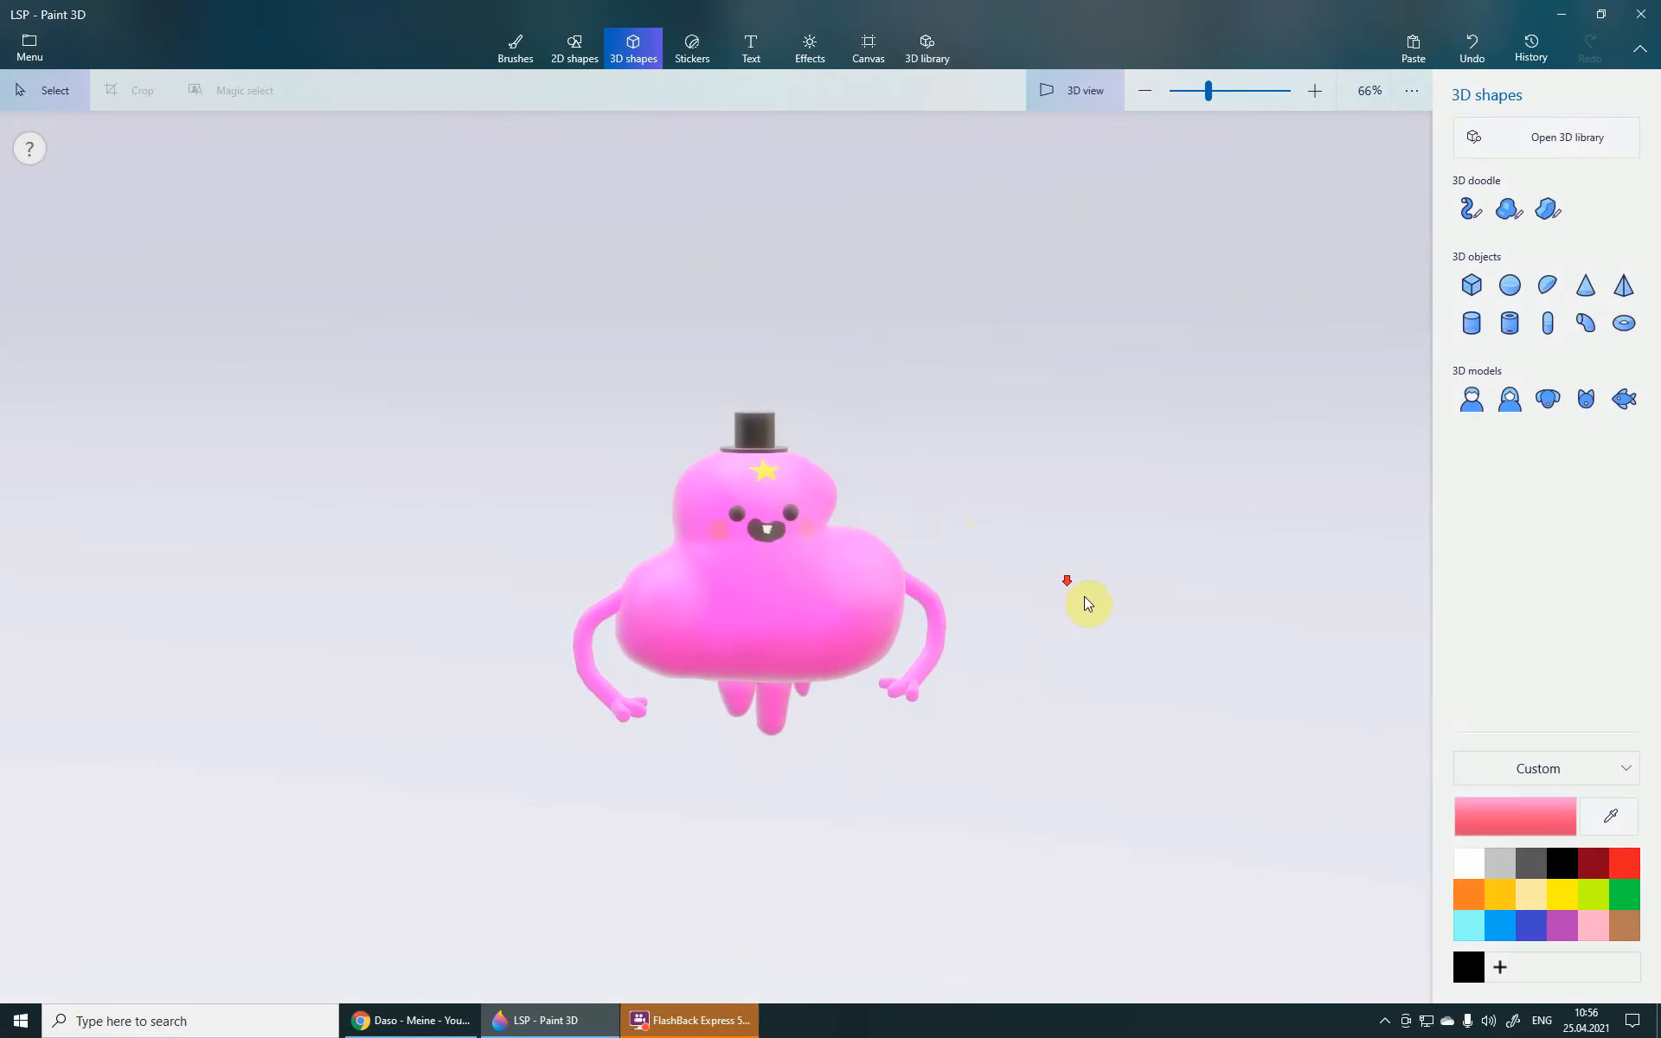
drag(1087, 603, 1012, 633)
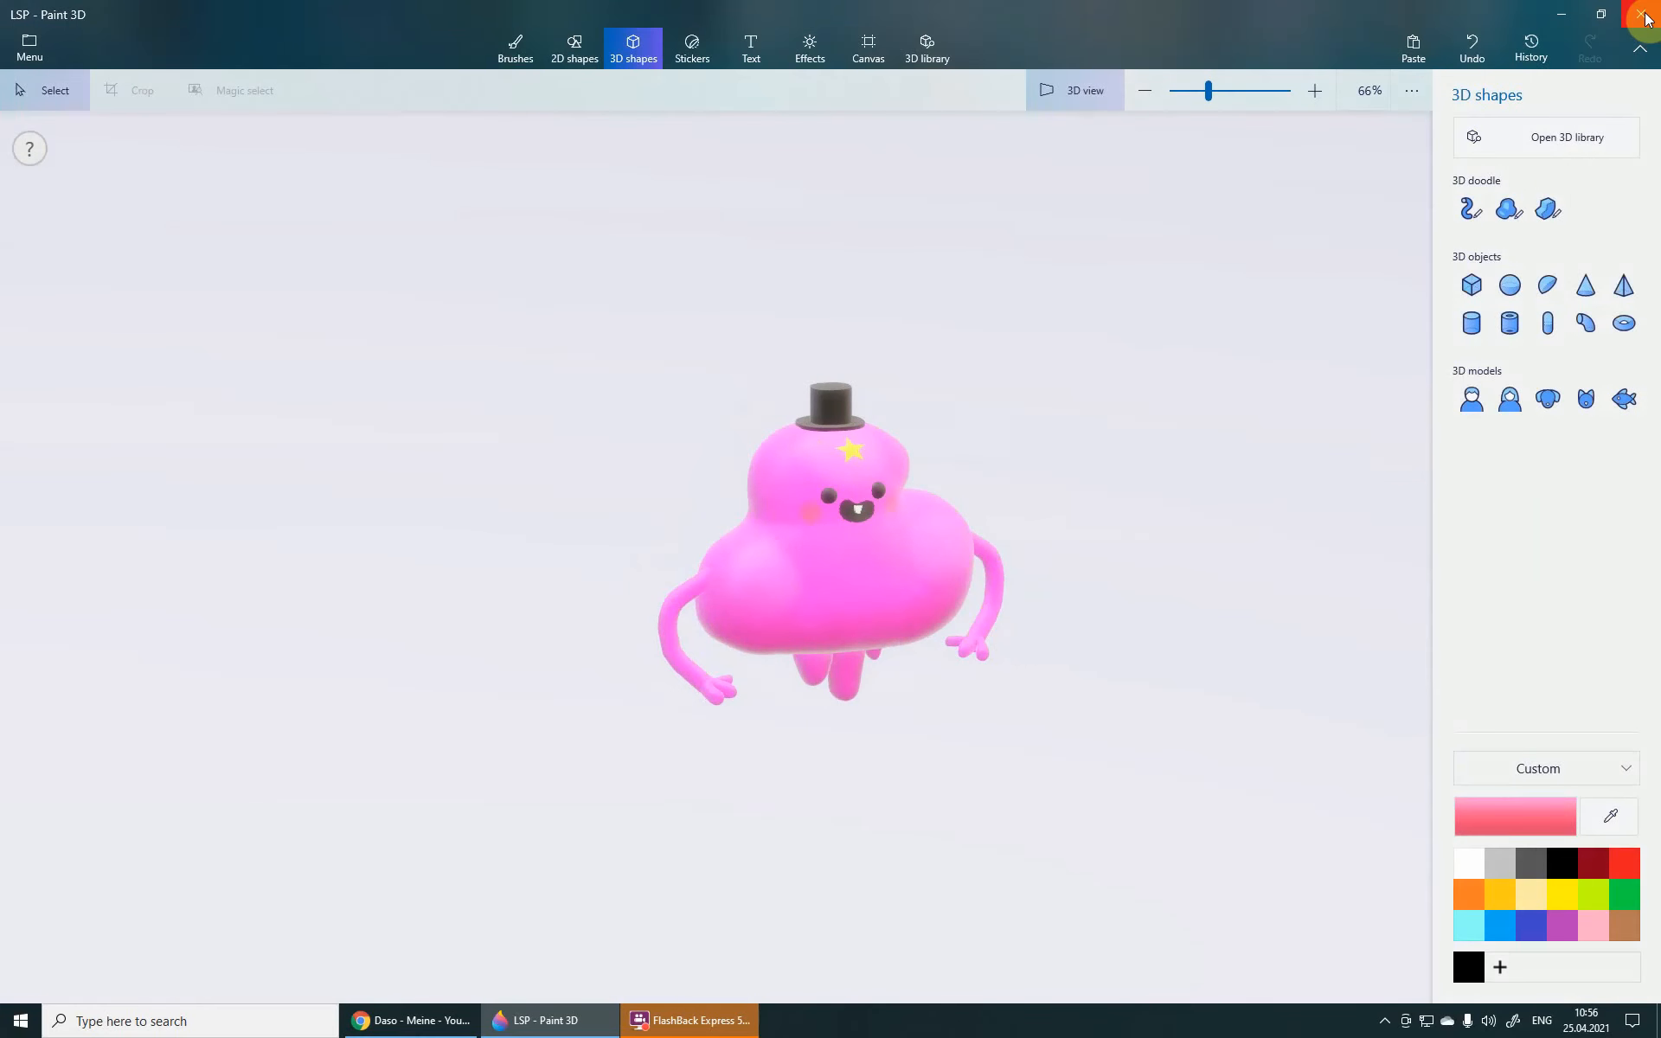